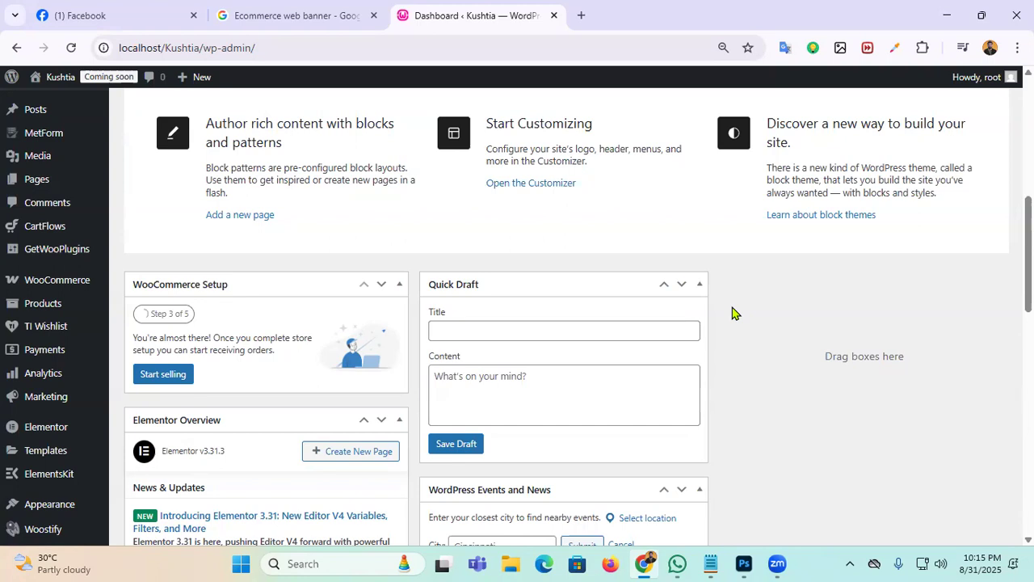
Step: Open WooCommerce's All Products list, showing 4 items: 3 published and 1 draft
click(325, 205)
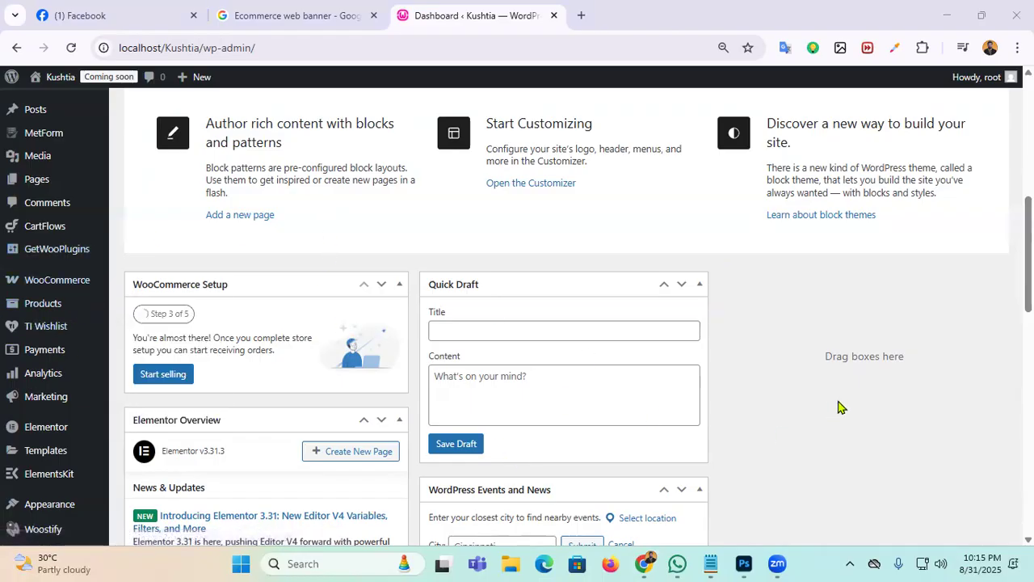
mouse_move(74, 162)
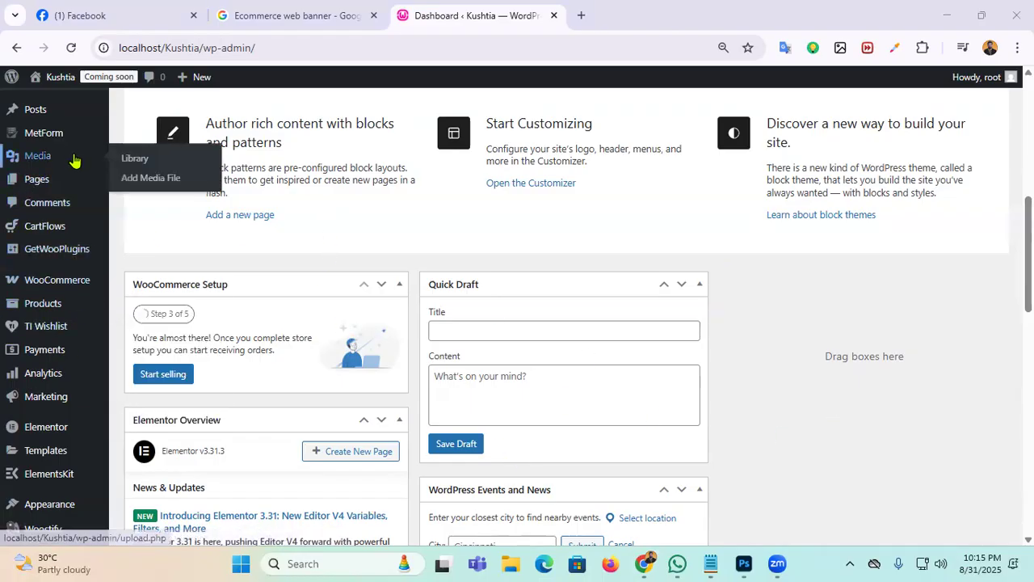
mouse_move(49, 432)
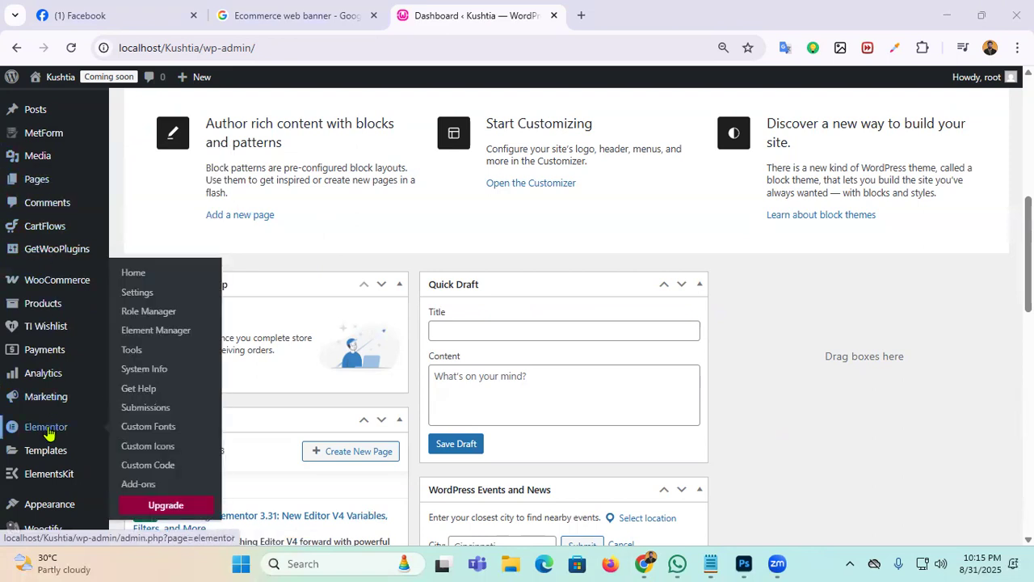
scroll(41, 339, up, 5)
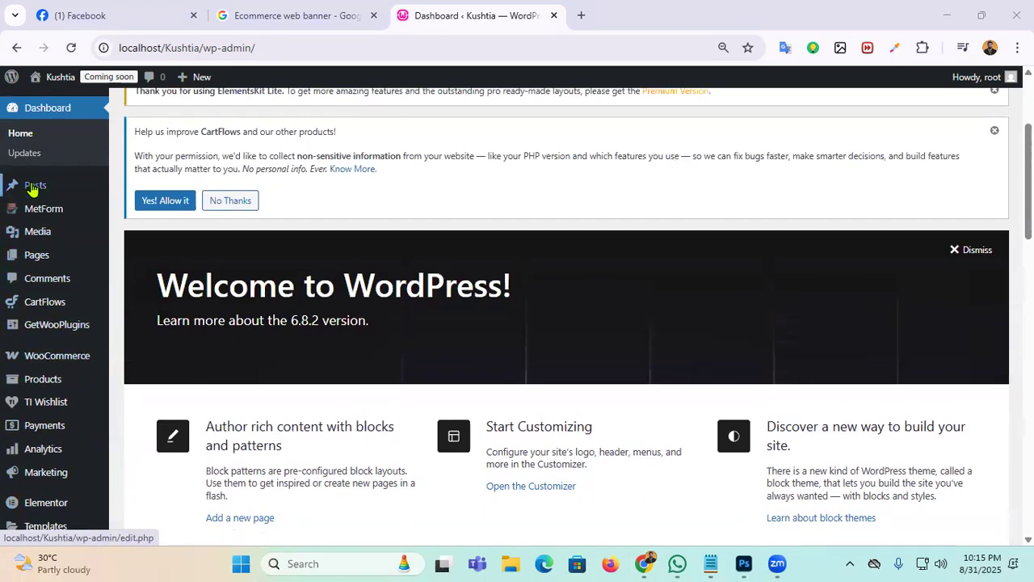
mouse_move(36, 256)
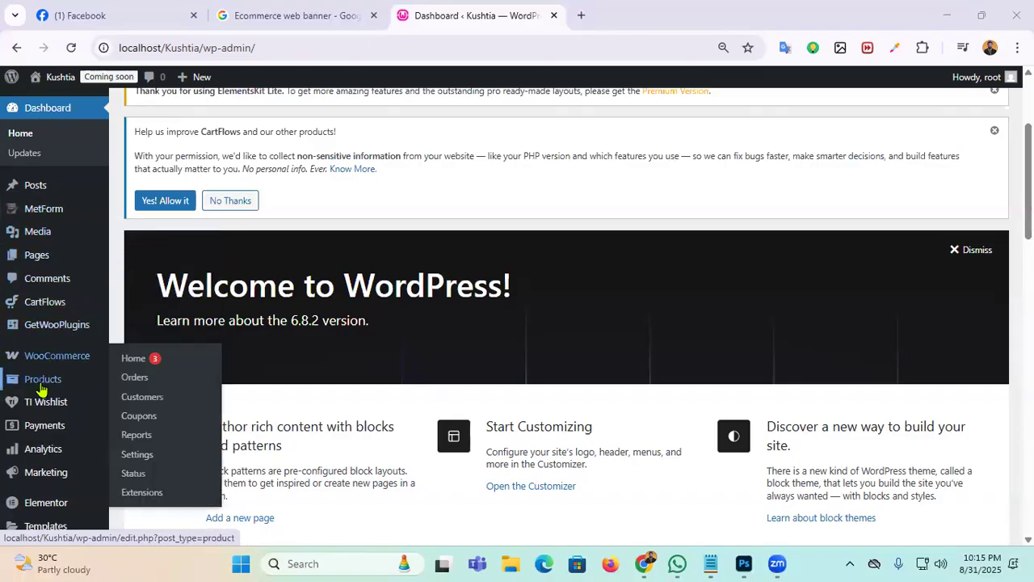
click(144, 387)
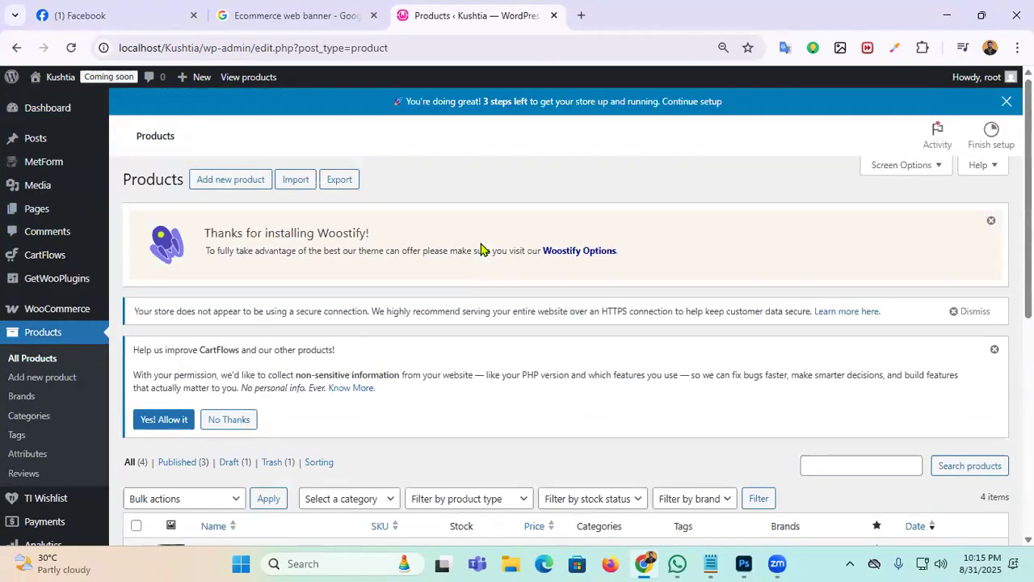
Step: Edit the Thim product and pick a new file for its downloadable file URL
scroll(356, 293, down, 3)
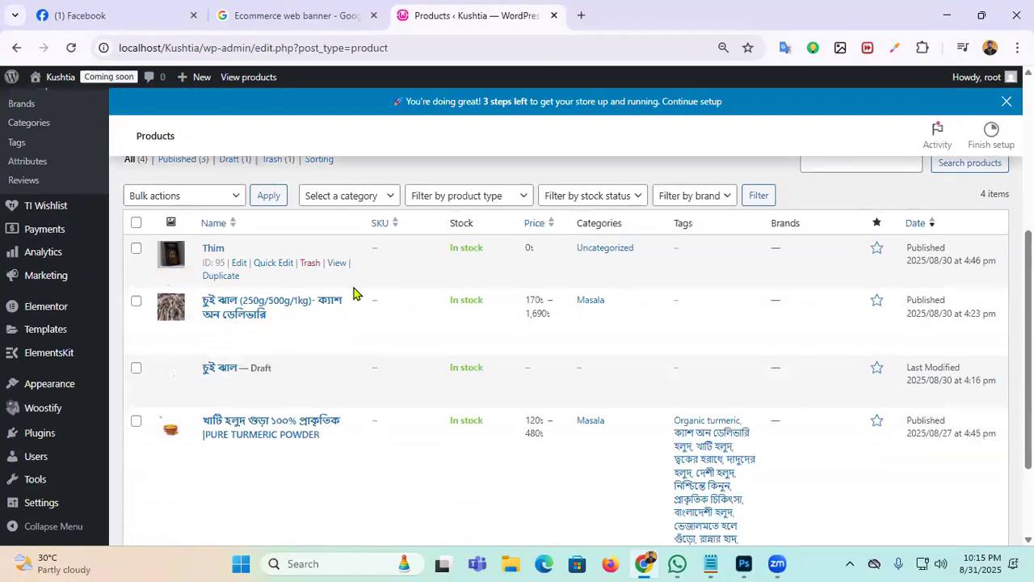
click(237, 271)
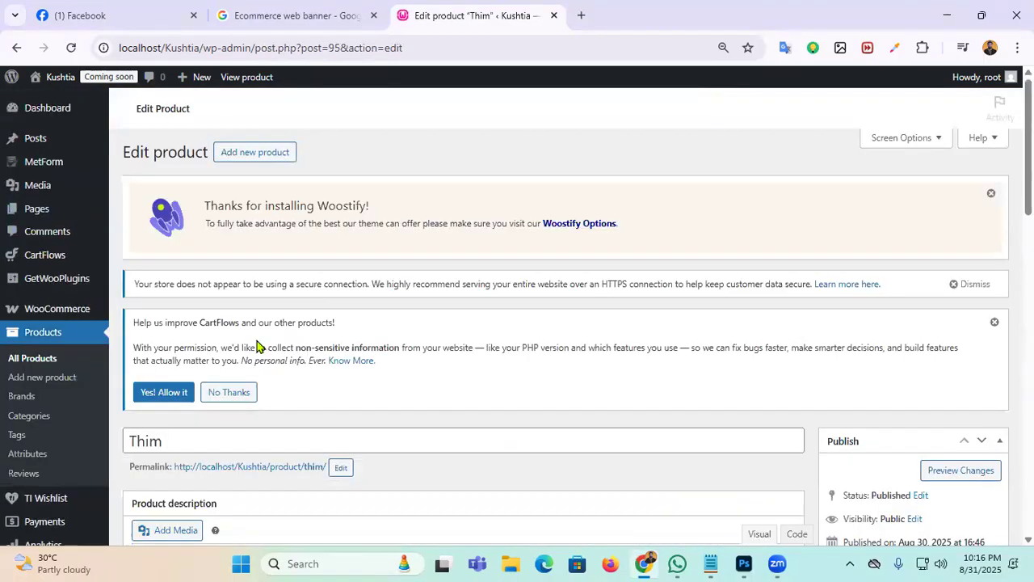
scroll(258, 346, down, 2)
scroll(418, 338, down, 5)
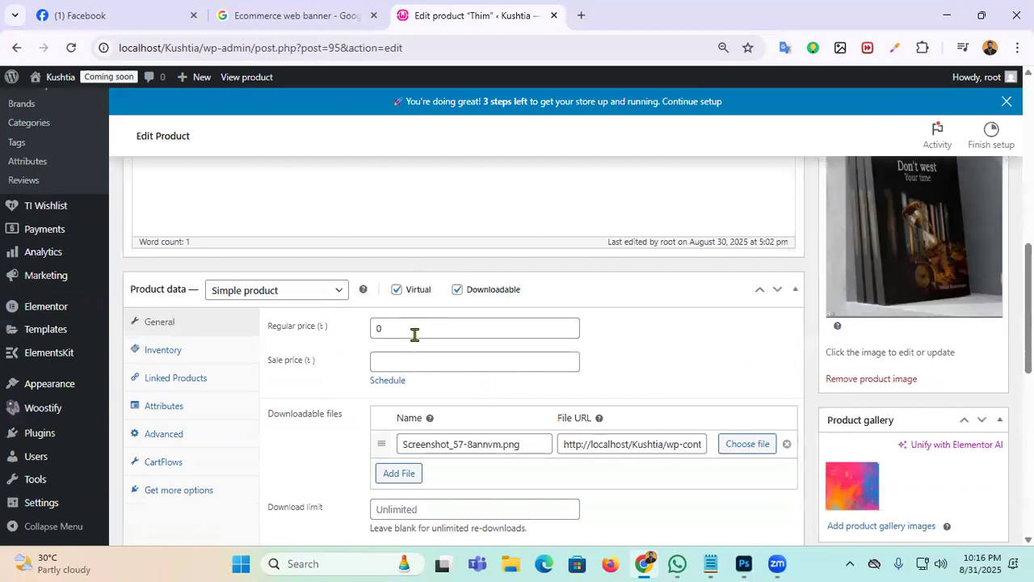
scroll(565, 348, down, 2)
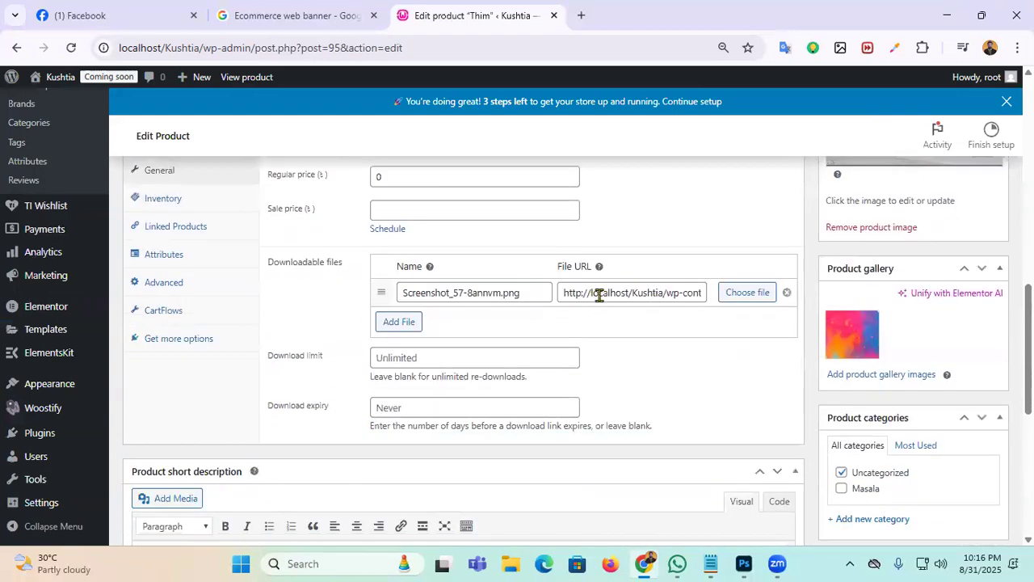
drag(566, 293, 718, 292)
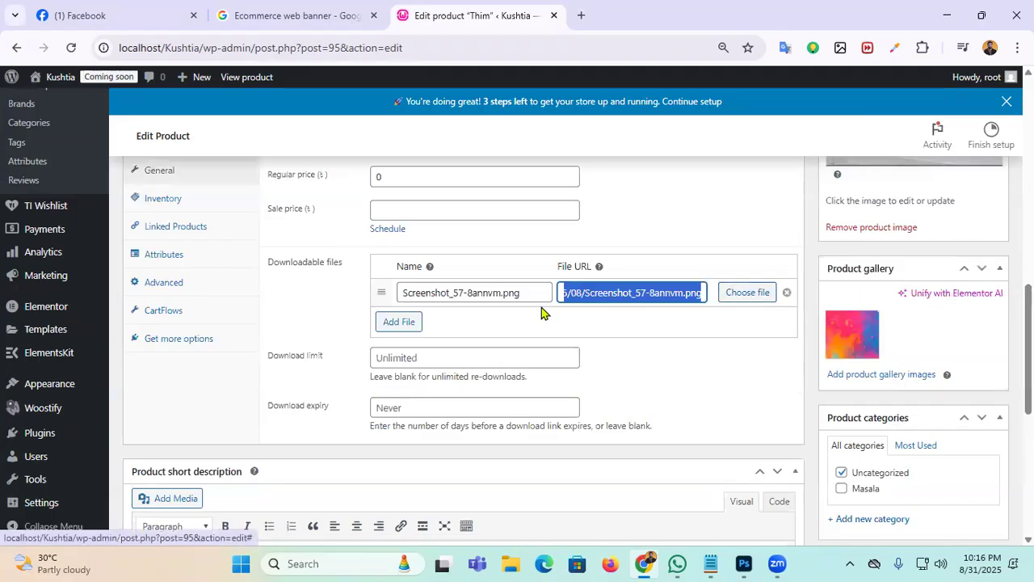
click(748, 292)
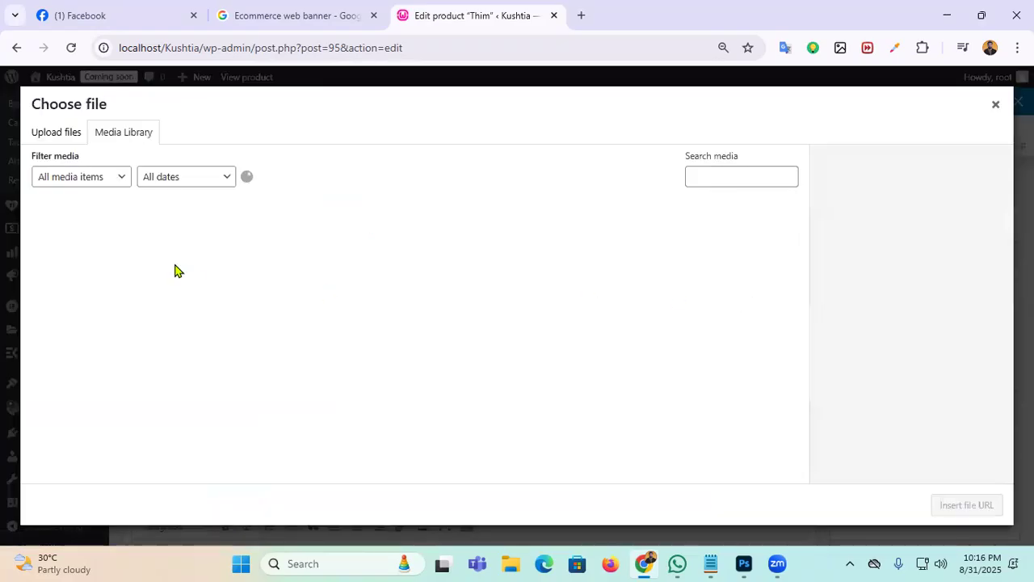
Step: Upload Screenshot_8 to the media library and insert its URL as Thim's downloadable file
click(56, 133)
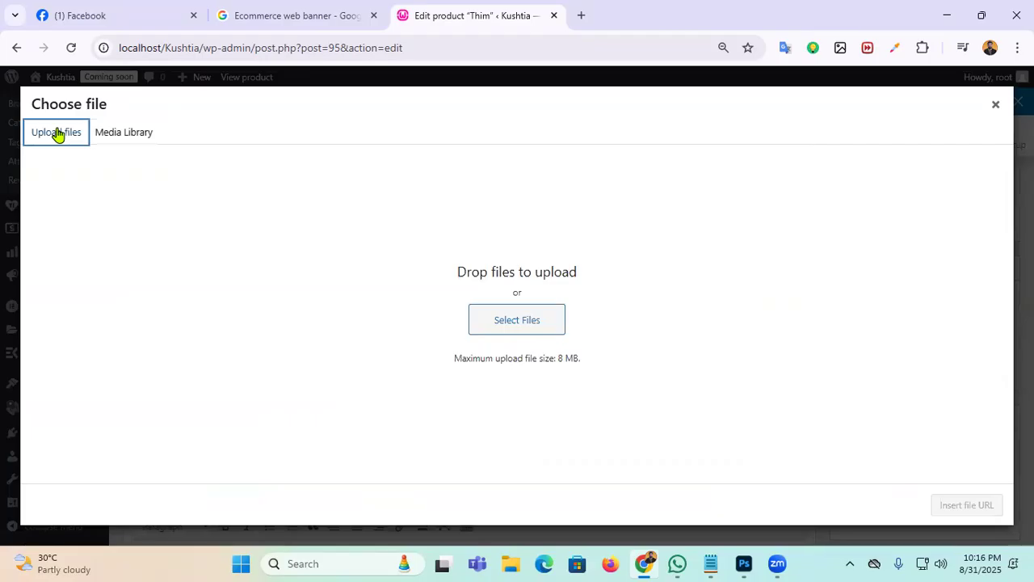
click(496, 319)
scroll(411, 271, down, 6)
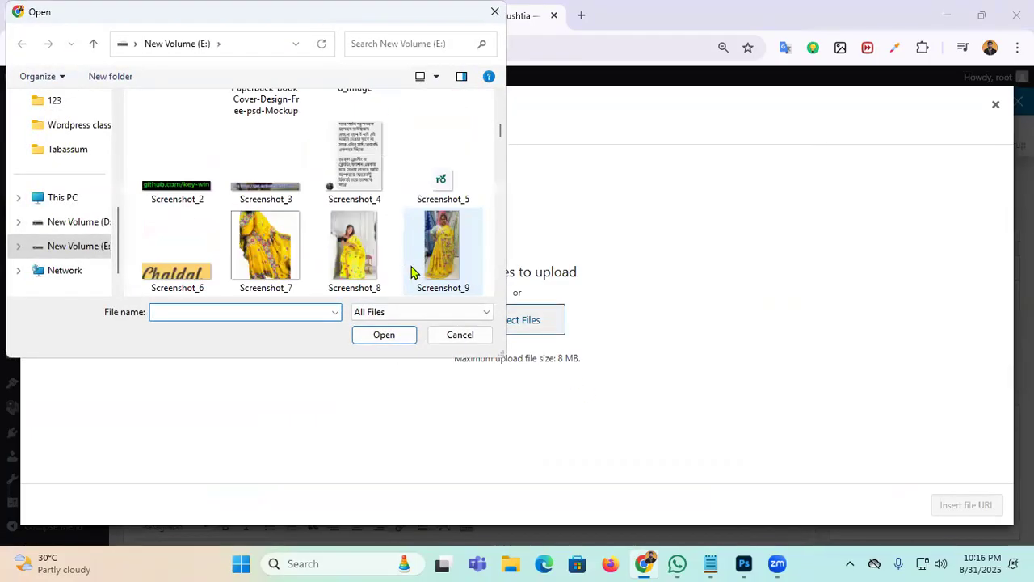
scroll(413, 263, up, 2)
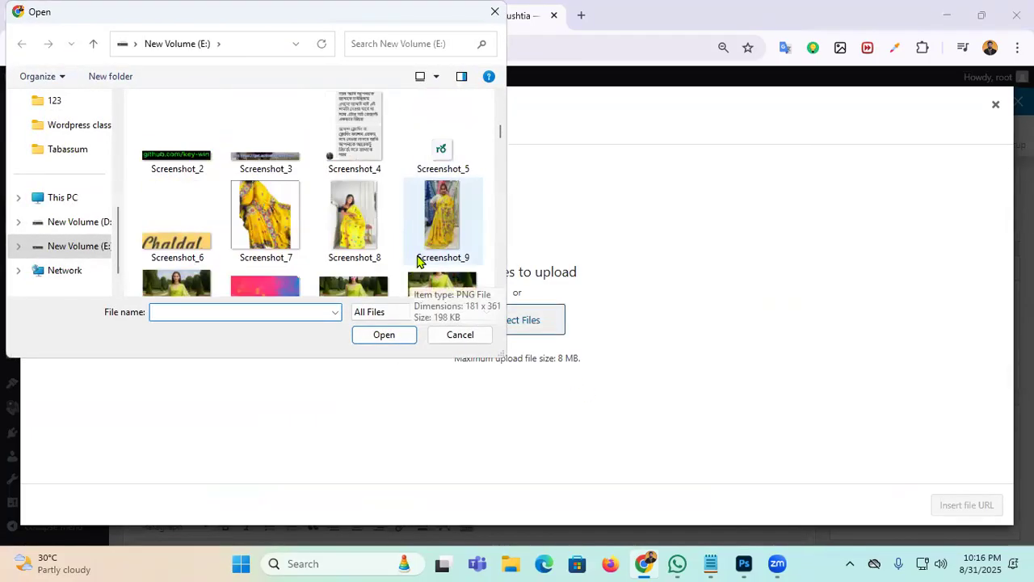
click(349, 208)
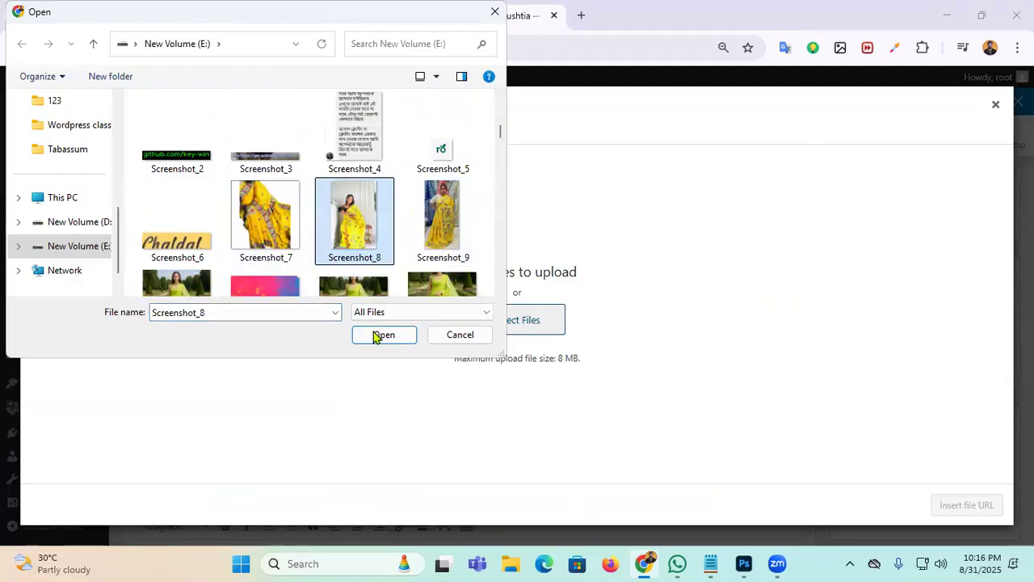
click(377, 337)
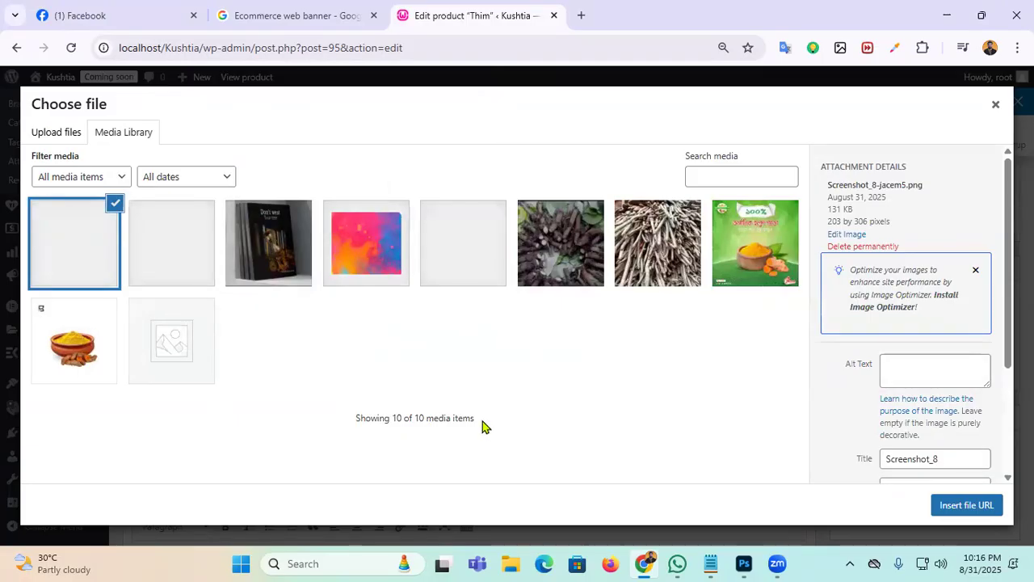
click(974, 506)
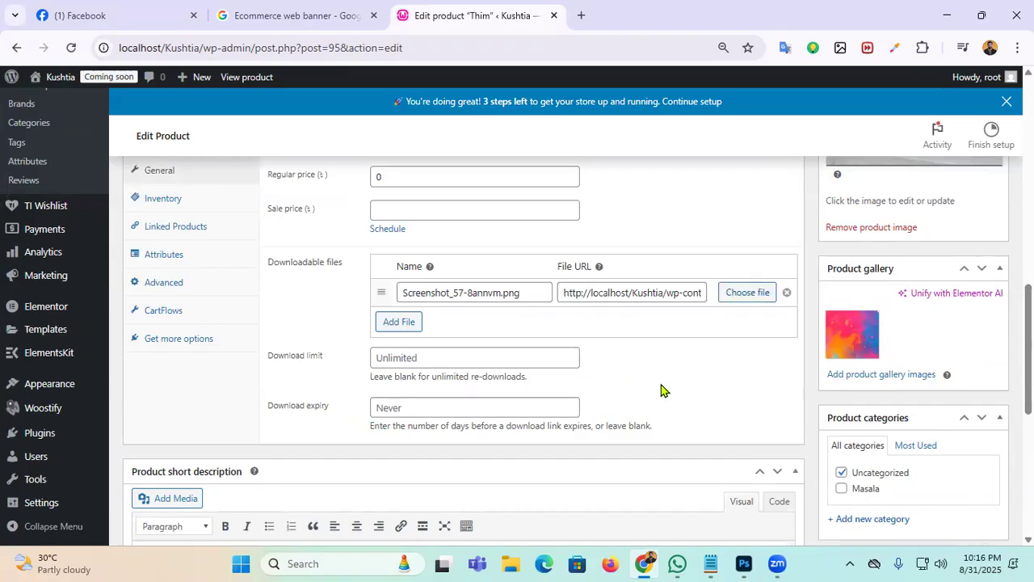
scroll(664, 384, up, 5)
Step: Update the Thim product and open its product page in a new tab
click(998, 282)
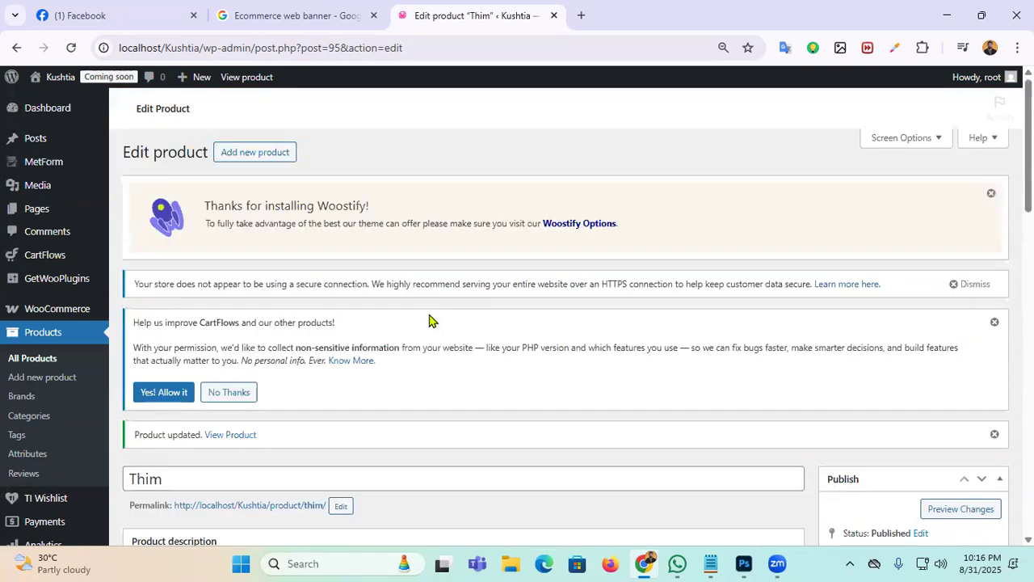
scroll(296, 338, down, 3)
right_click(287, 311)
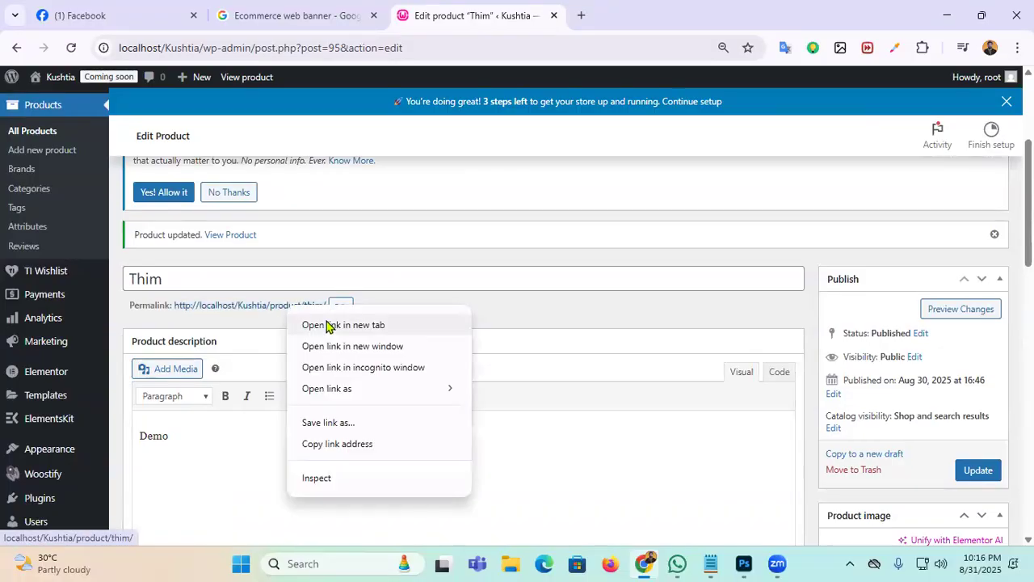
click(352, 325)
click(575, 22)
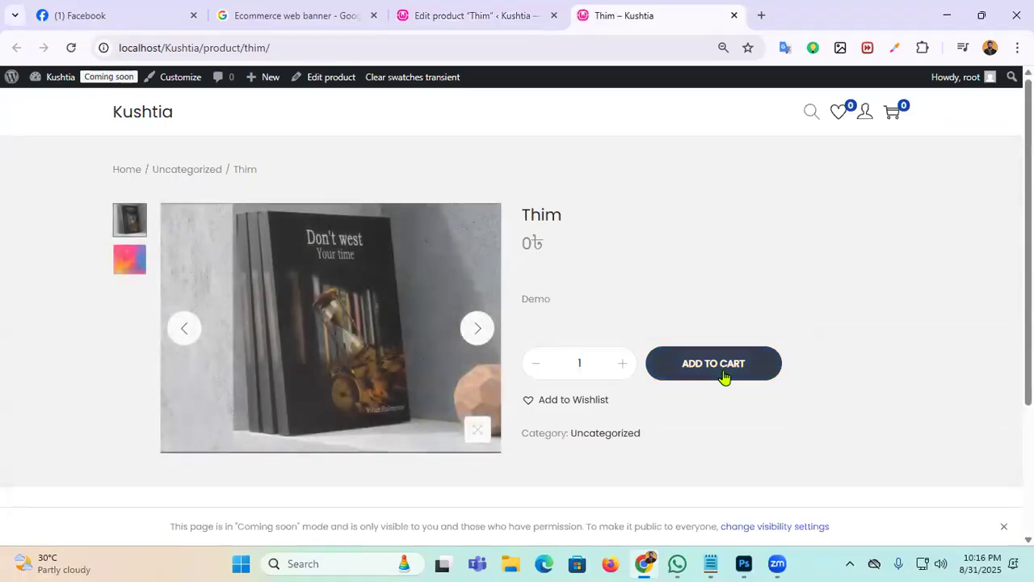
Step: Add Thim to the cart, check out and place the 0৳ order
click(725, 376)
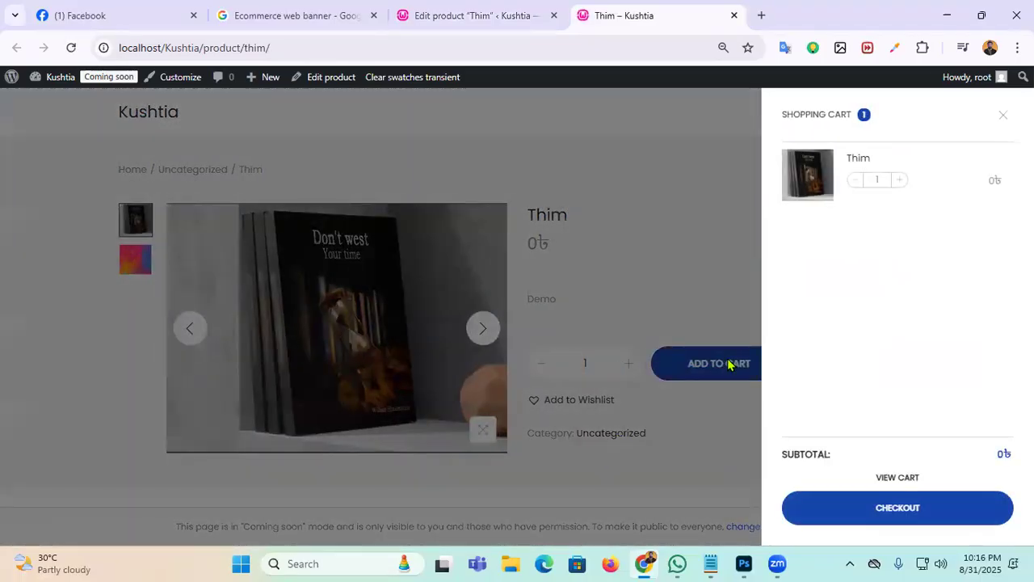
click(885, 466)
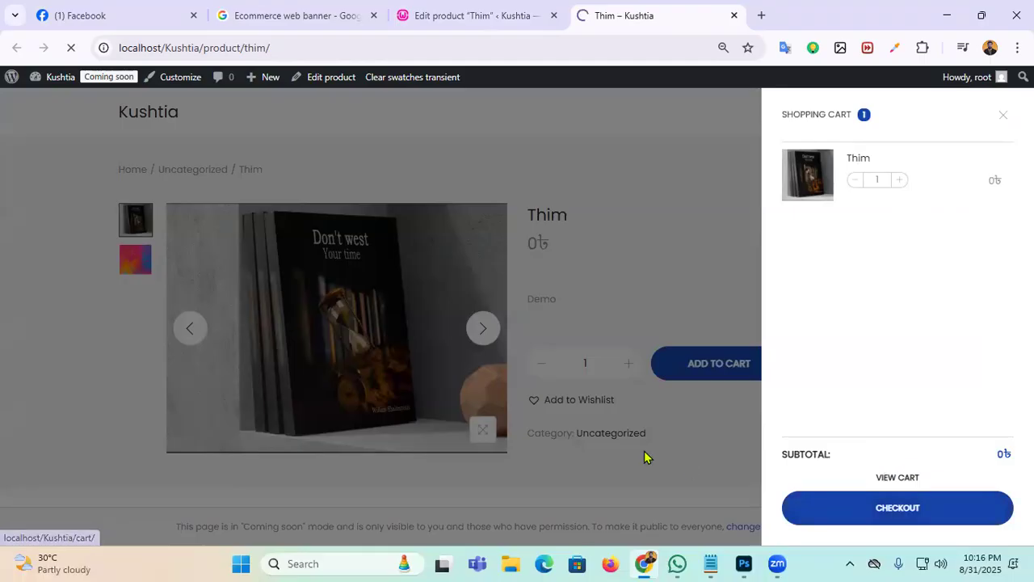
scroll(485, 315, down, 2)
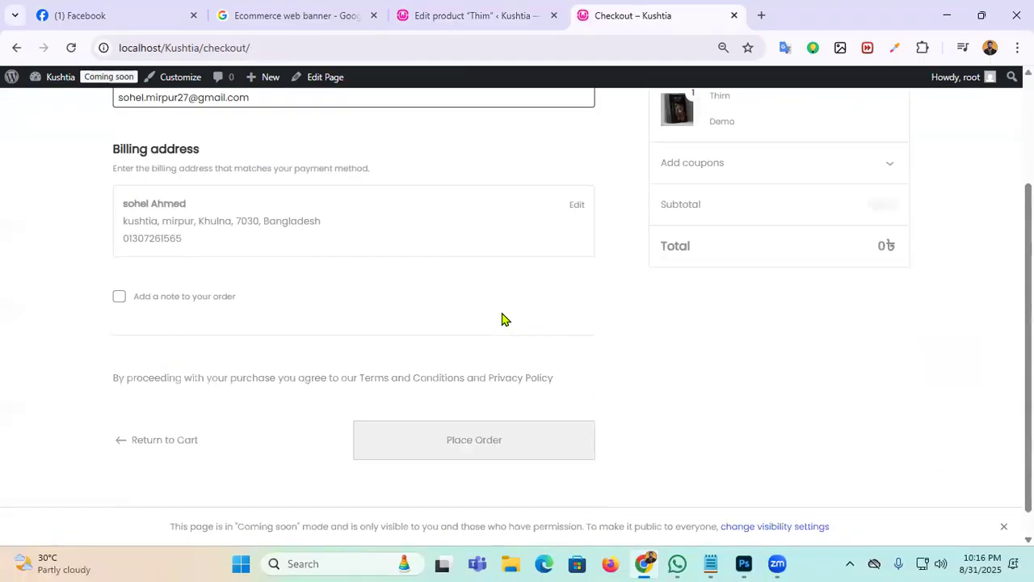
scroll(501, 319, down, 1)
click(492, 411)
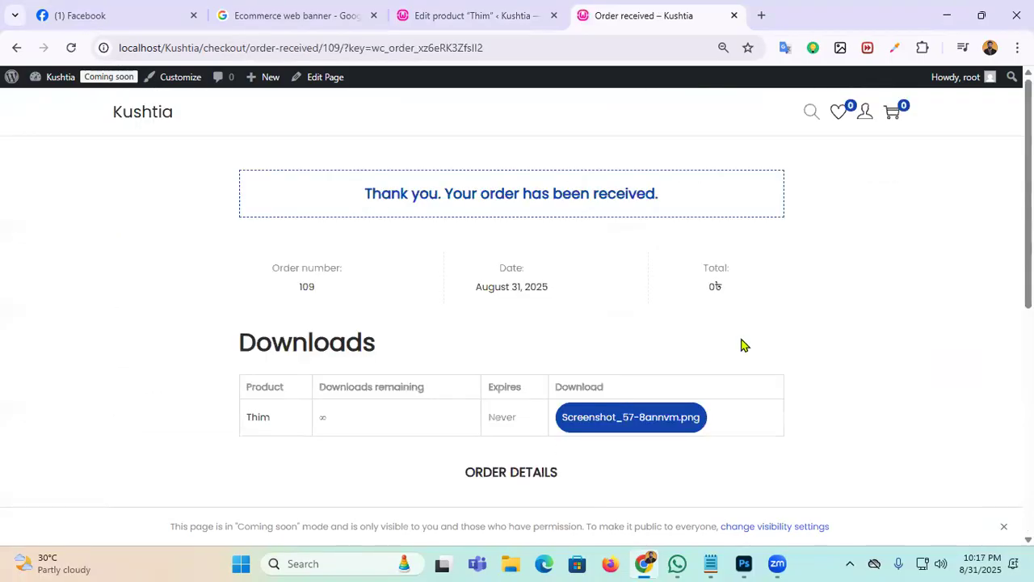
scroll(691, 417, down, 2)
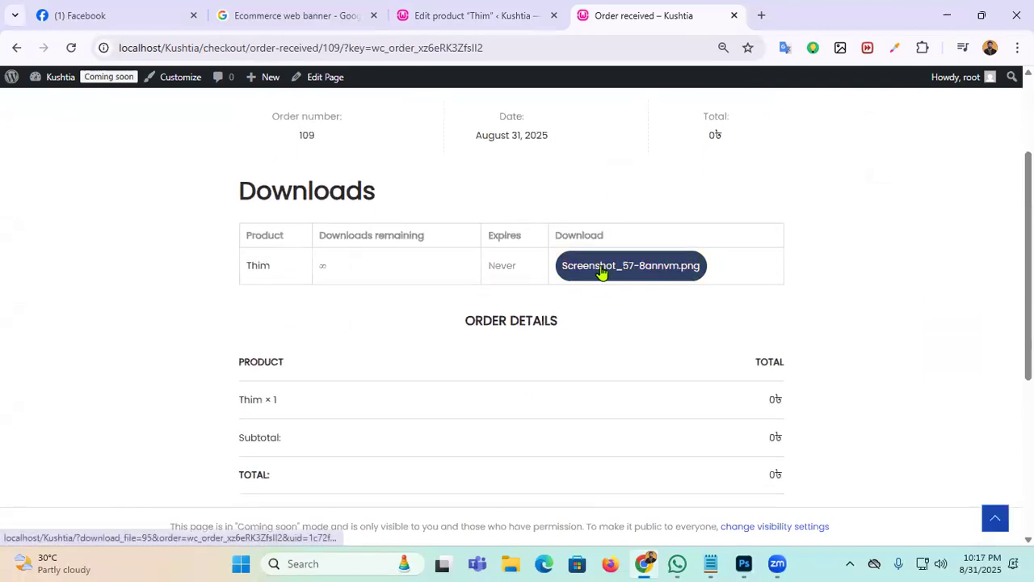
Step: Download the purchased Screenshot_8-jacem5.png, view it full screen in Photos, then close Photos
click(637, 270)
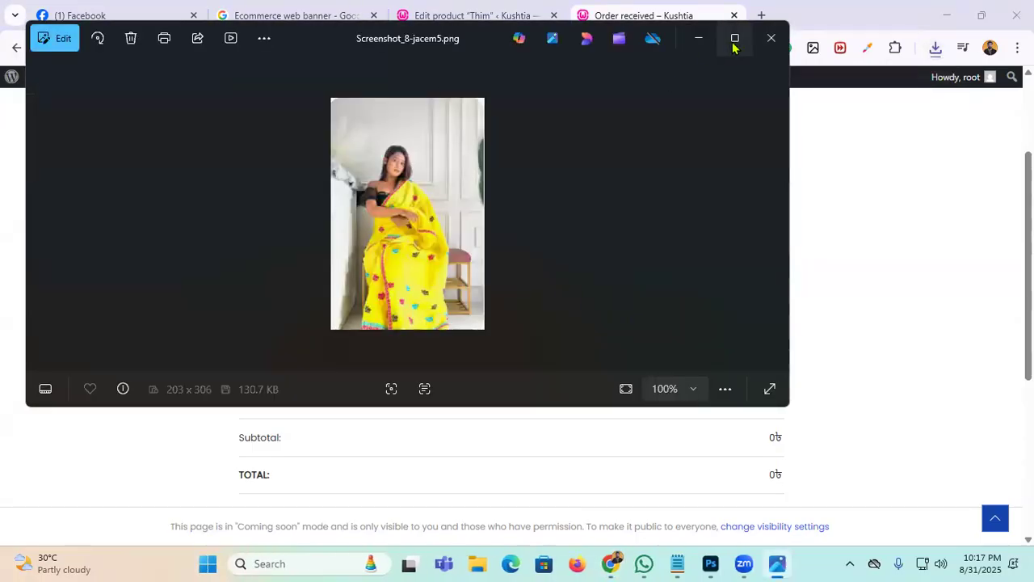
click(735, 38)
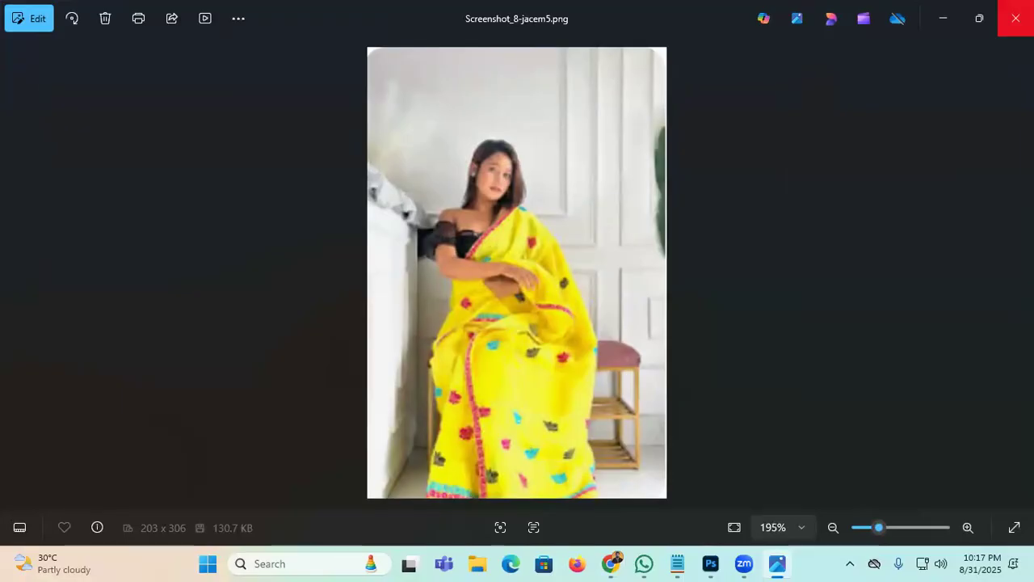
click(1015, 18)
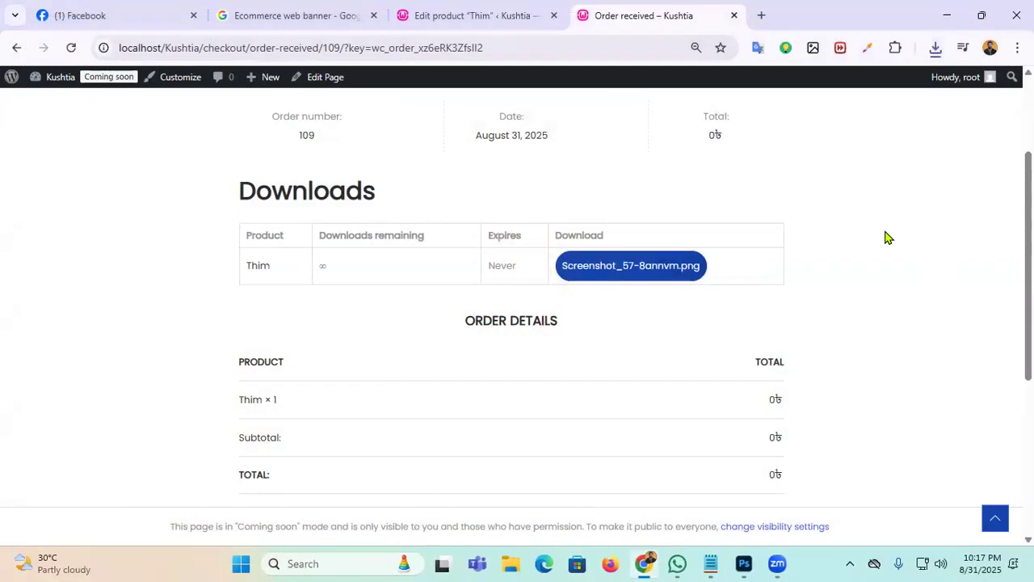
Step: Return to Thim's edit page and inspect the downloadable file's URL and name Screenshot_57-8annvm.png
click(446, 10)
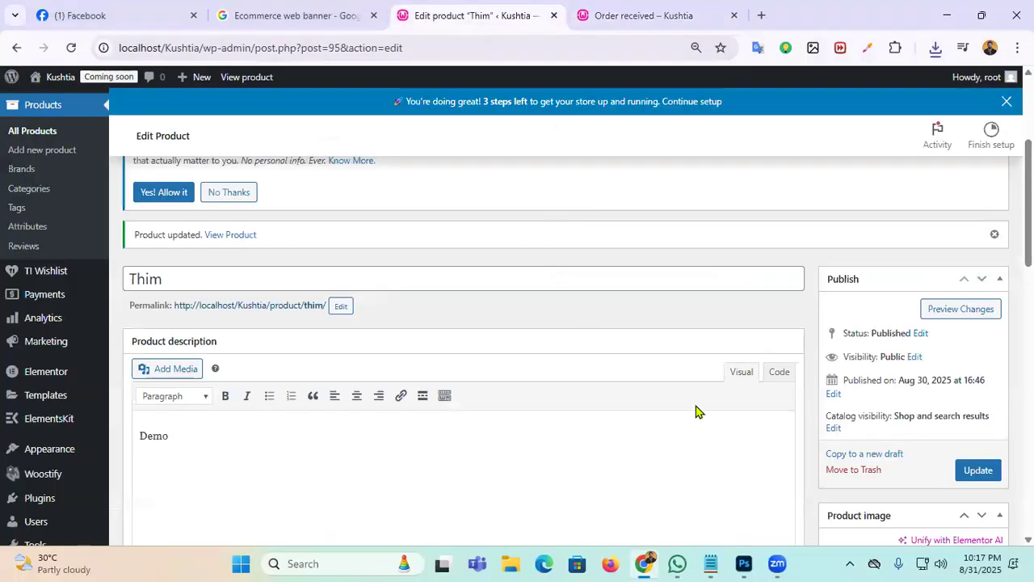
scroll(614, 354, down, 5)
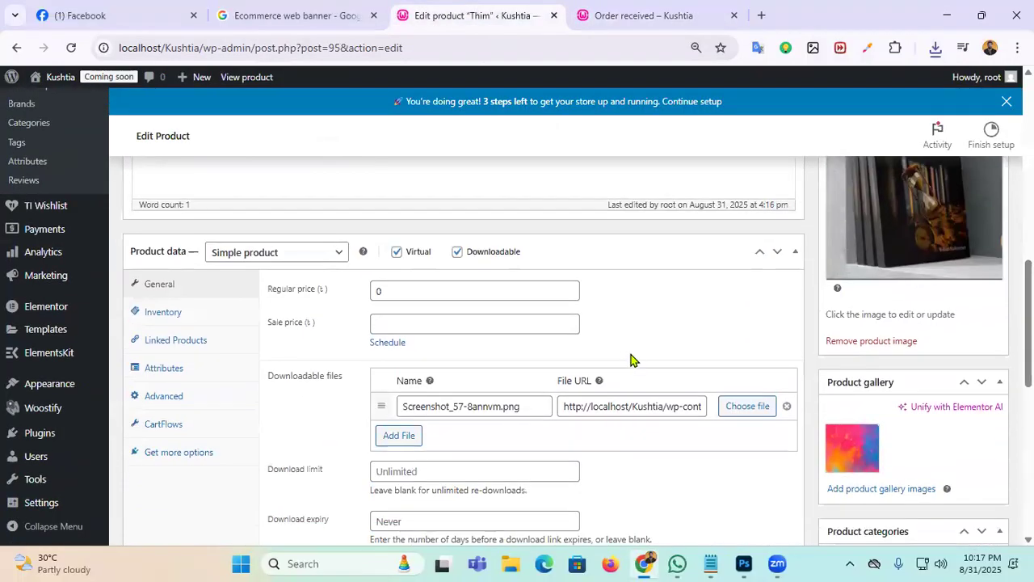
drag(593, 407, 676, 407)
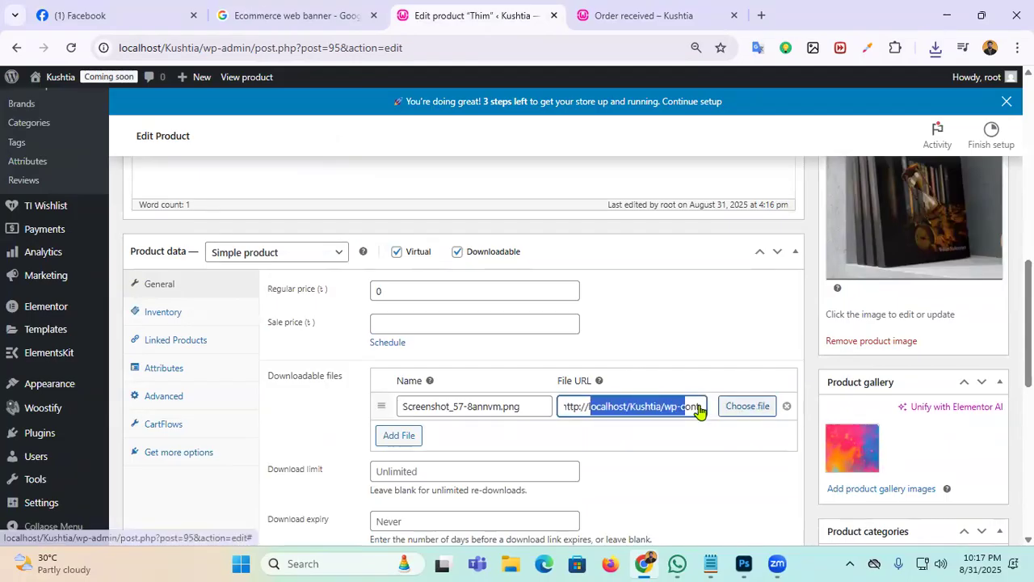
click(517, 407)
key(ctrl+a)
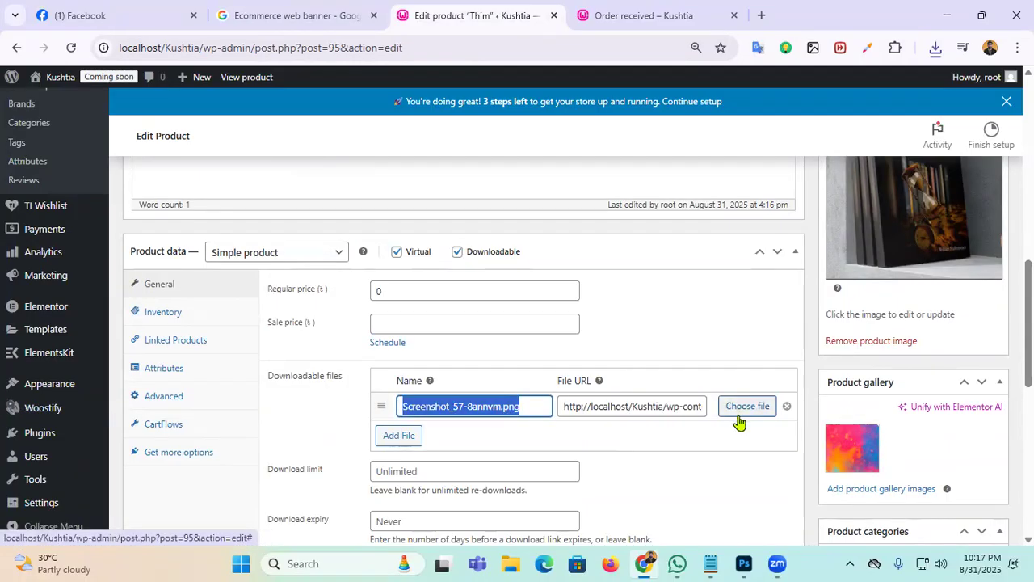
Step: Check Chrome's download history, then re-examine the downloadable file URL text
click(935, 49)
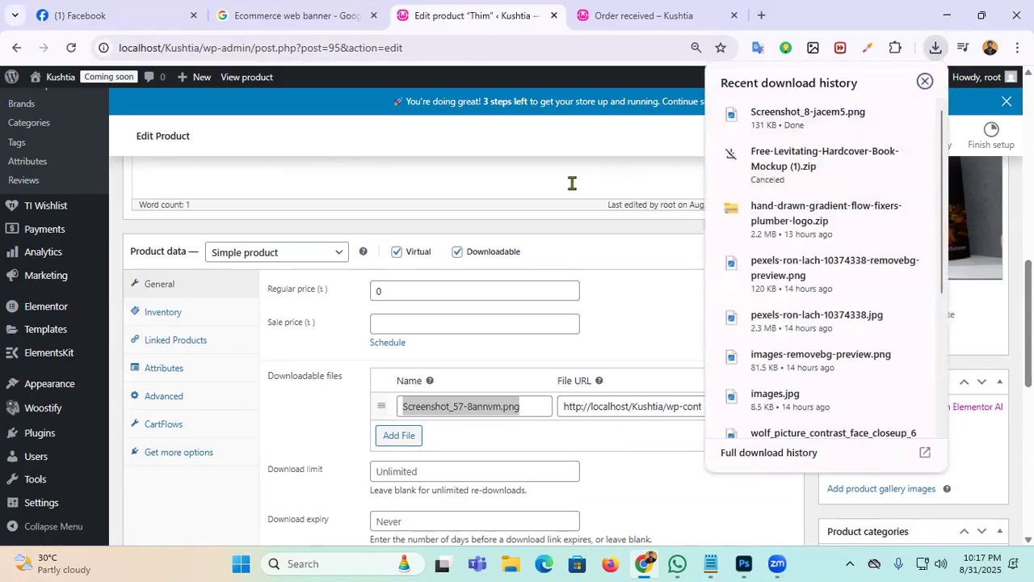
click(585, 226)
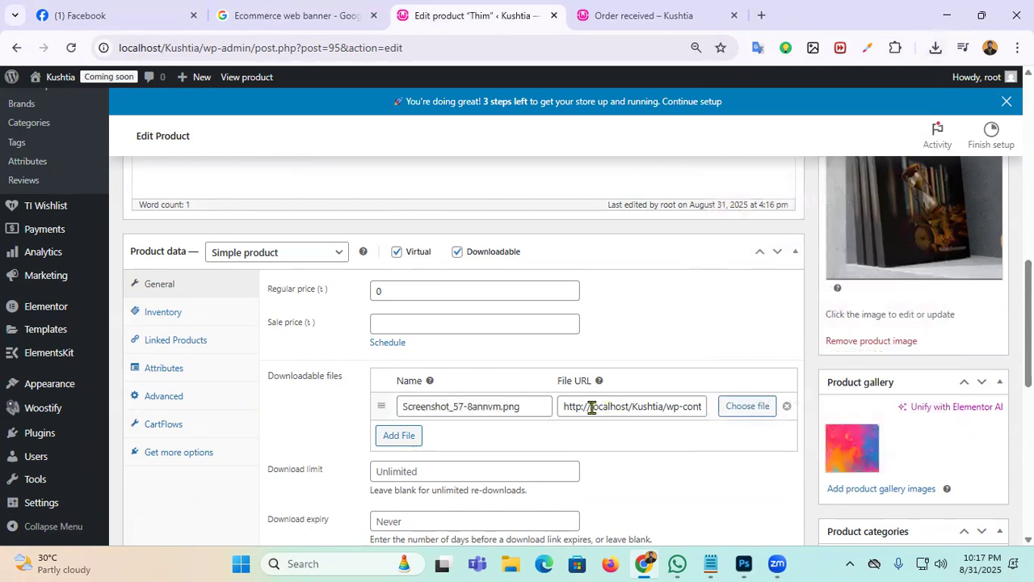
drag(591, 406, 711, 413)
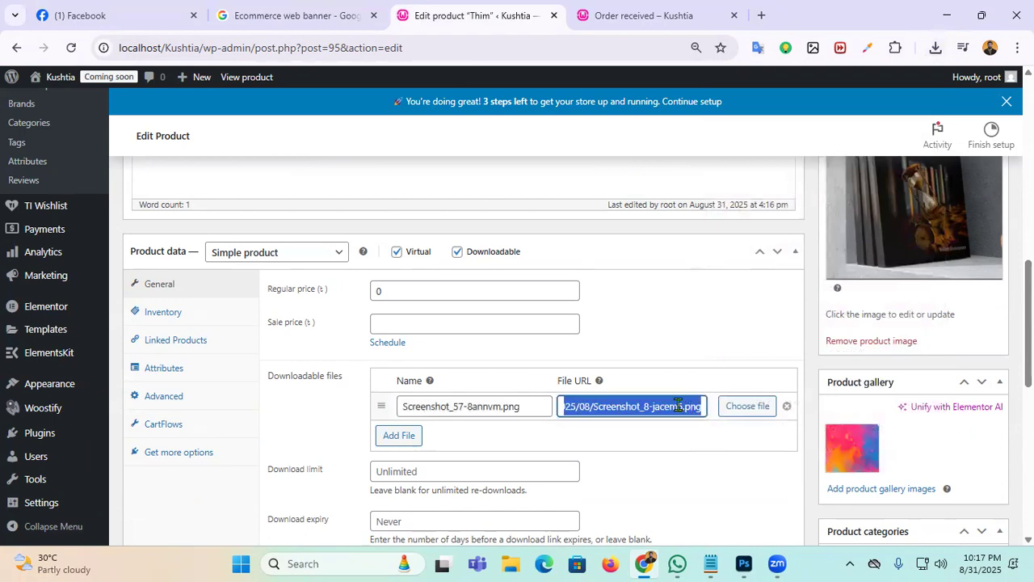
click(598, 407)
drag(569, 407, 734, 424)
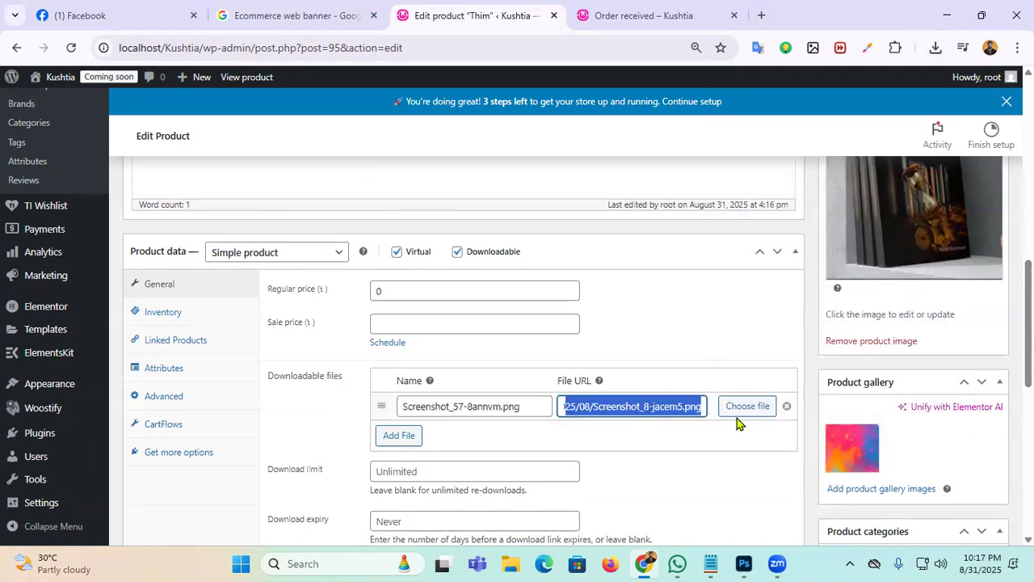
click(658, 450)
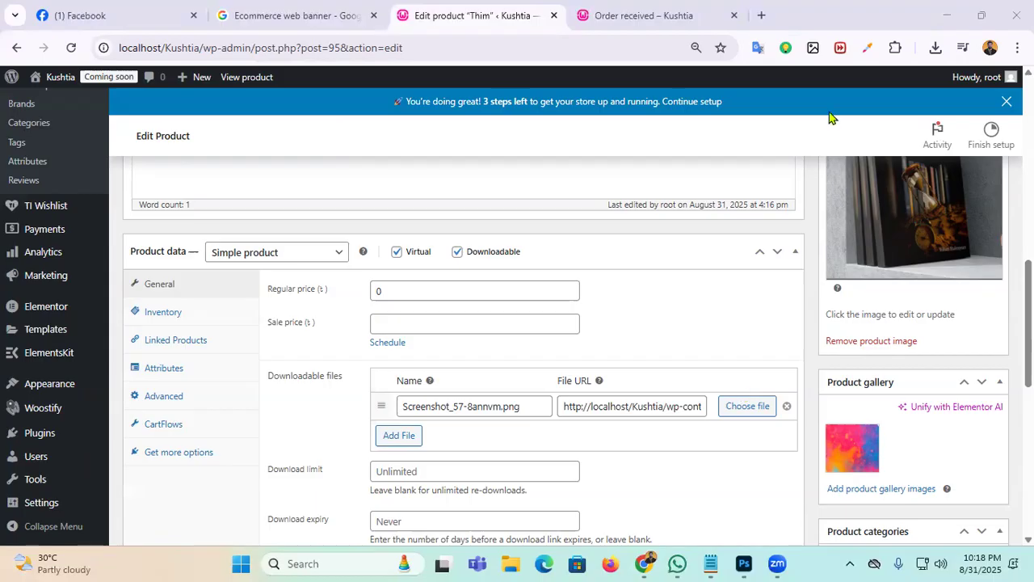
Step: Close the product edit, web banner and order-received tabs, then minimize Chrome
click(555, 16)
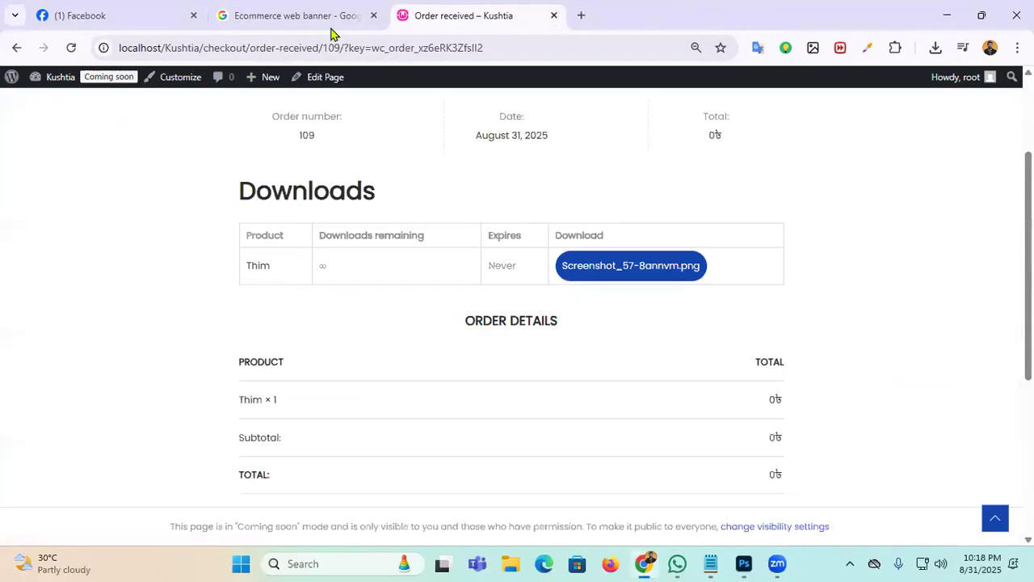
click(373, 15)
click(373, 16)
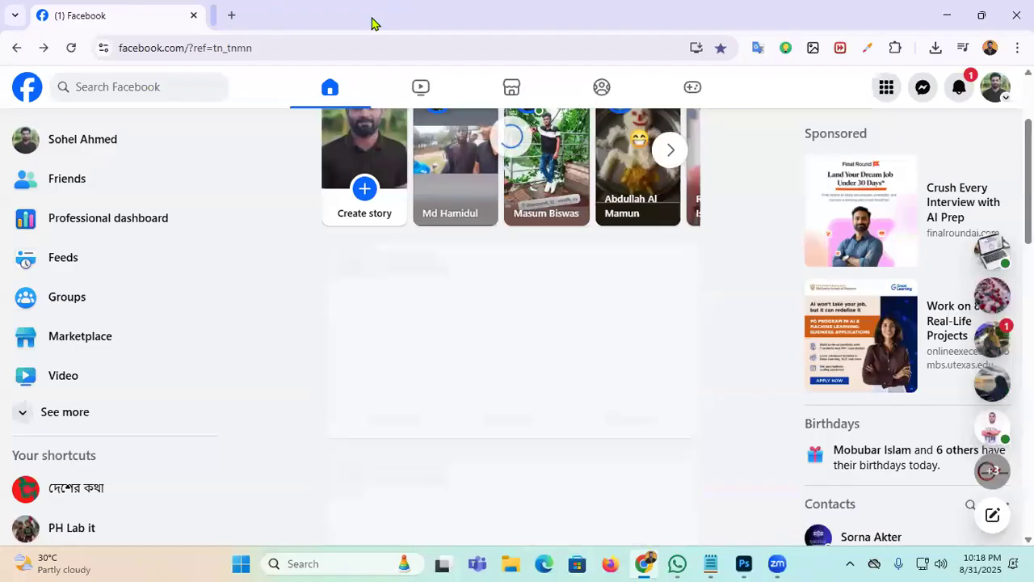
click(948, 15)
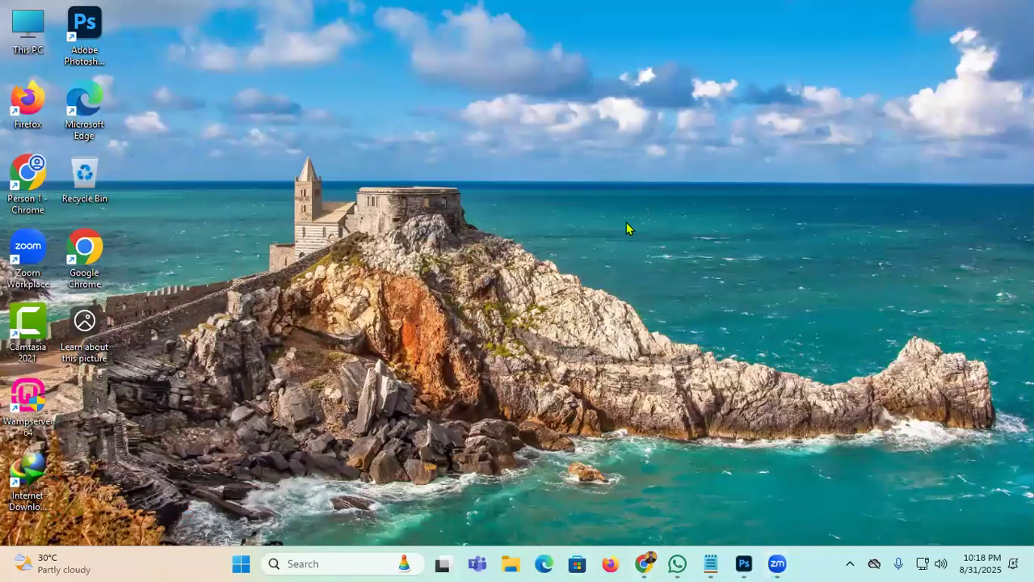
Step: Refresh the Windows desktop twice
right_click(691, 251)
click(691, 282)
right_click(664, 252)
click(686, 315)
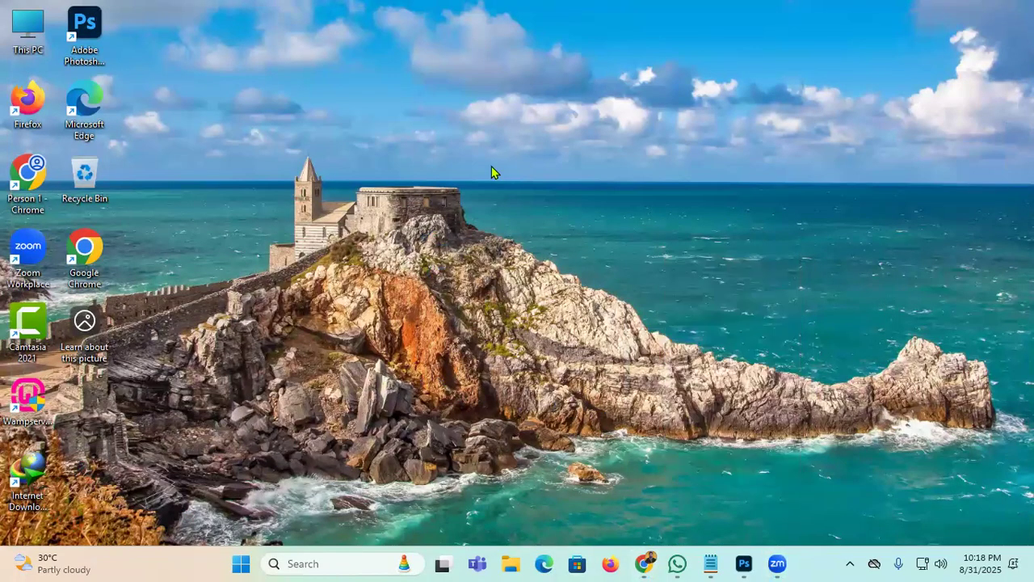
Step: Bring up Photoshop and quit it
click(745, 564)
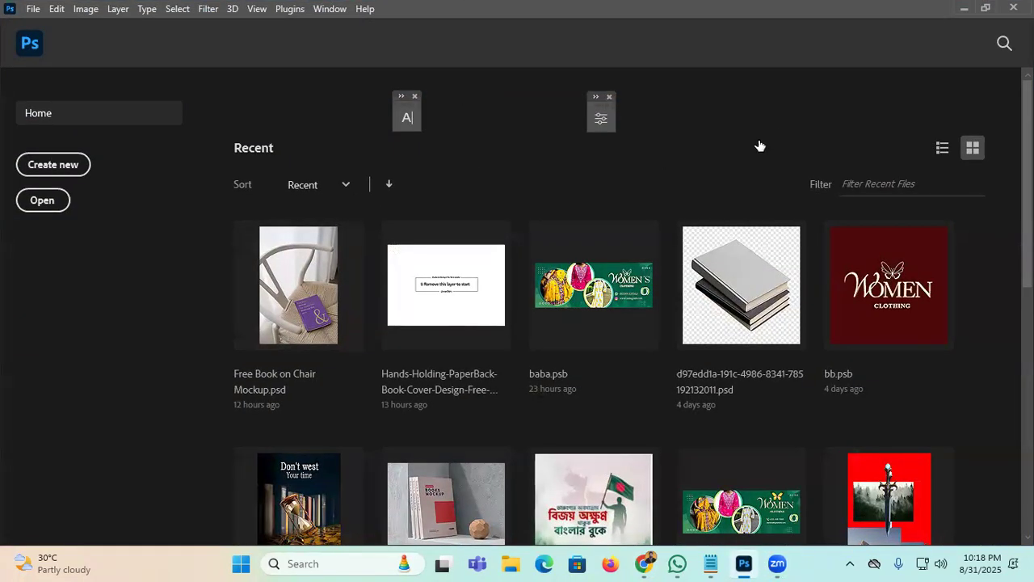
click(1014, 7)
drag(722, 101, 82, 21)
click(453, 226)
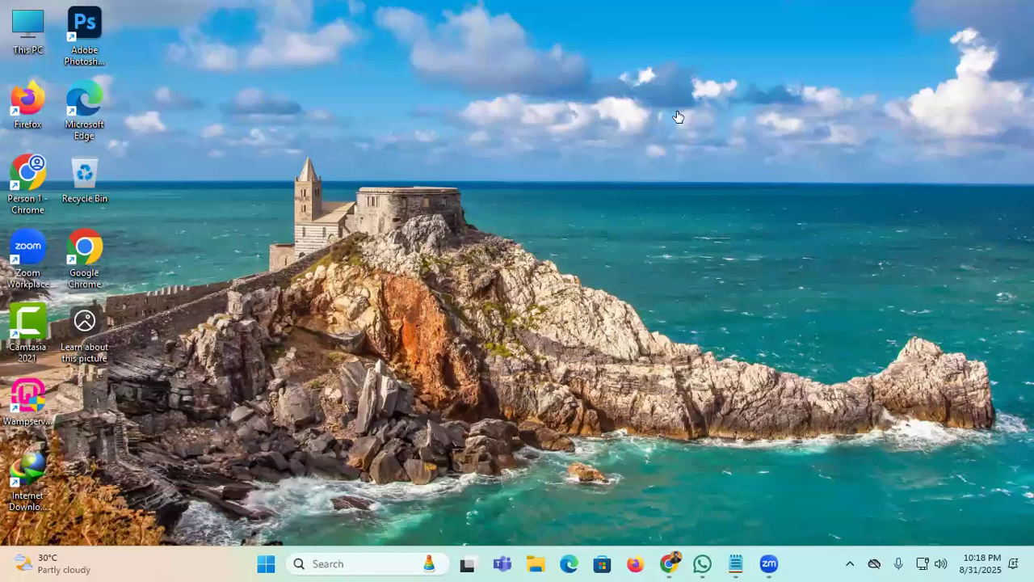
Step: Restore the Facebook Chrome window and start a new tab
mouse_move(669, 563)
click(668, 485)
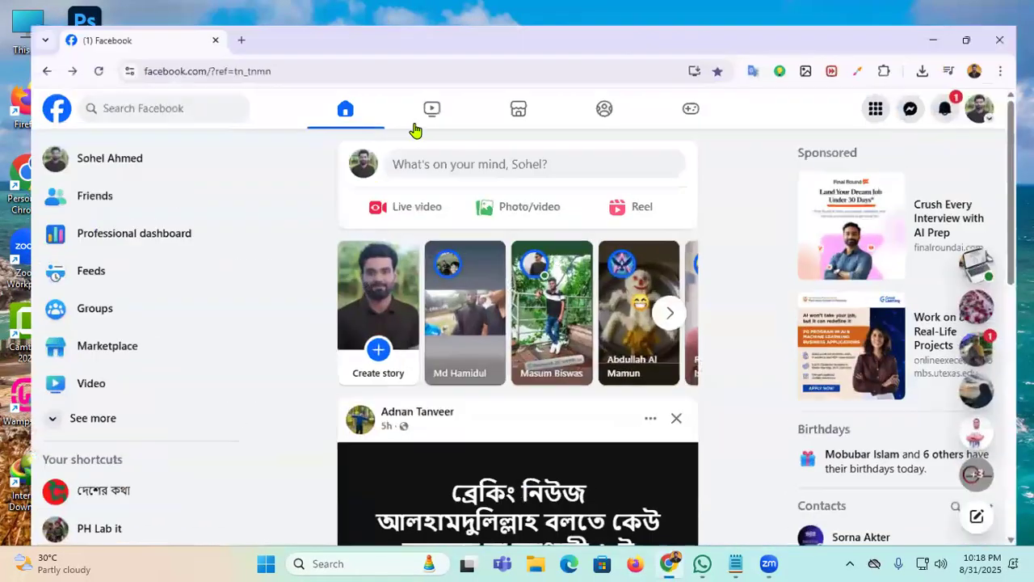
click(220, 15)
Step: Go to the getintopc website
click(383, 44)
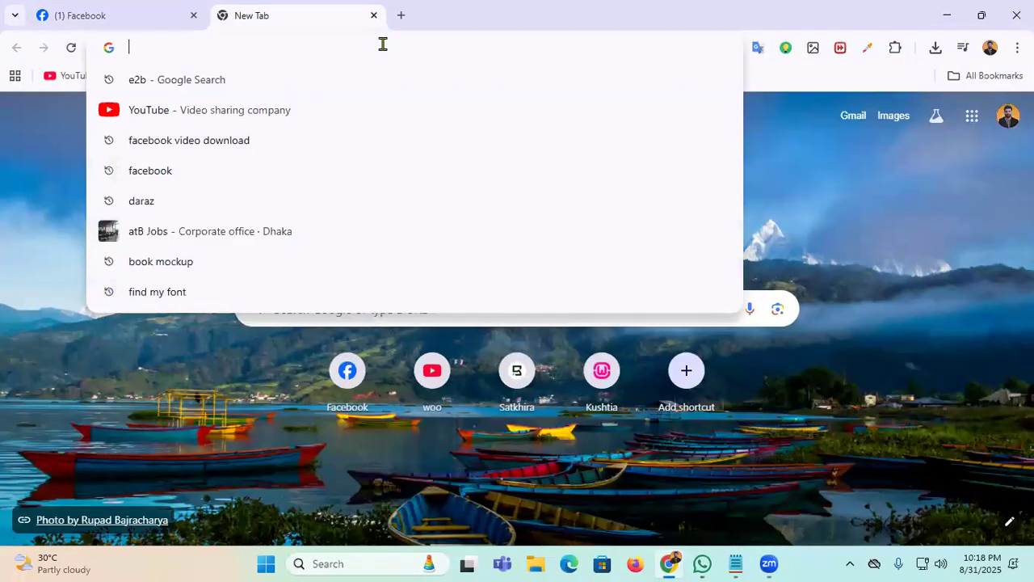
text(get)
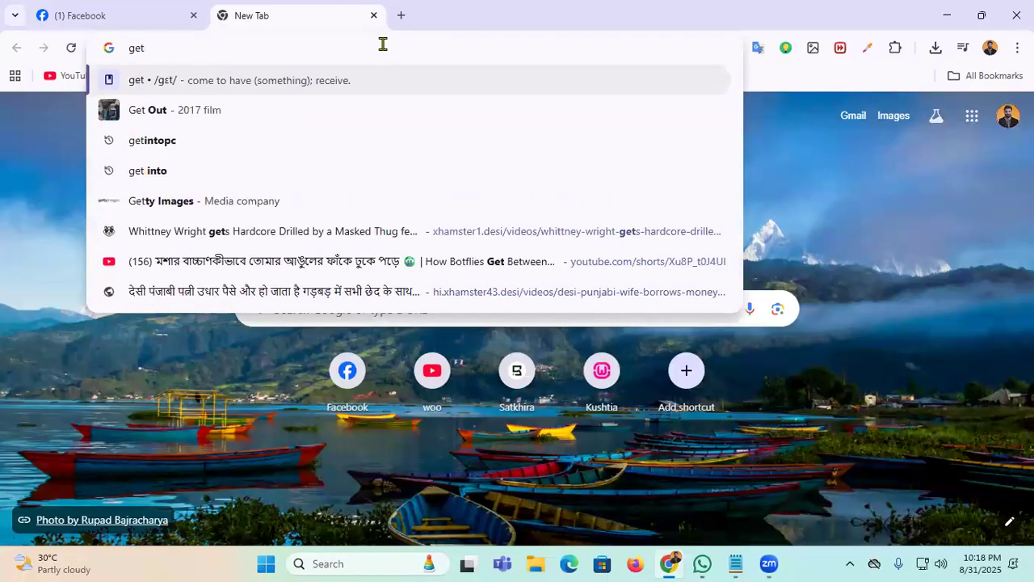
click(169, 145)
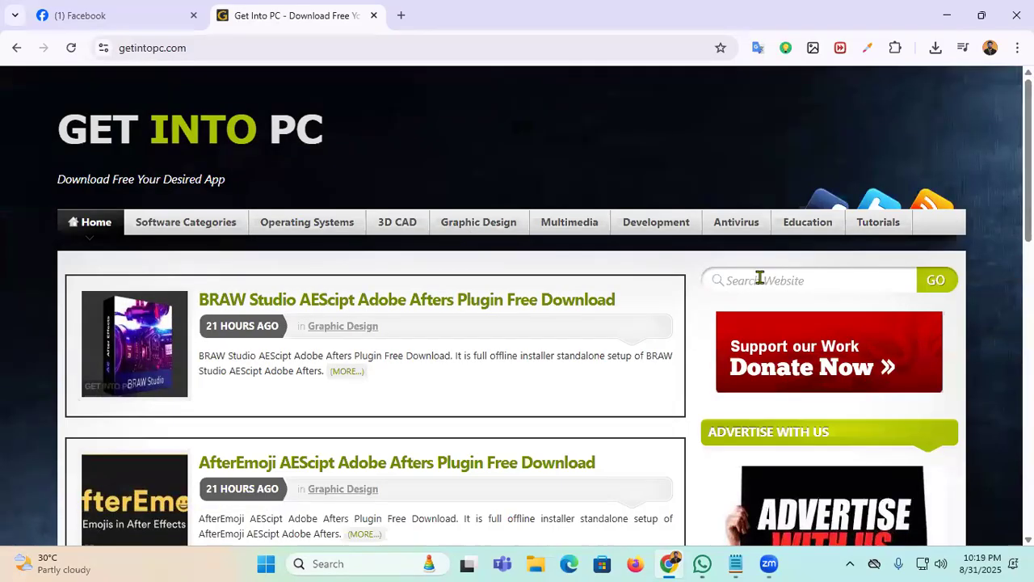
Step: Search the site for 'Adobe photoshop 2021' and open its Free Download page
click(760, 278)
text(Adobe)
key(BackSpace)
text(e photoshop )
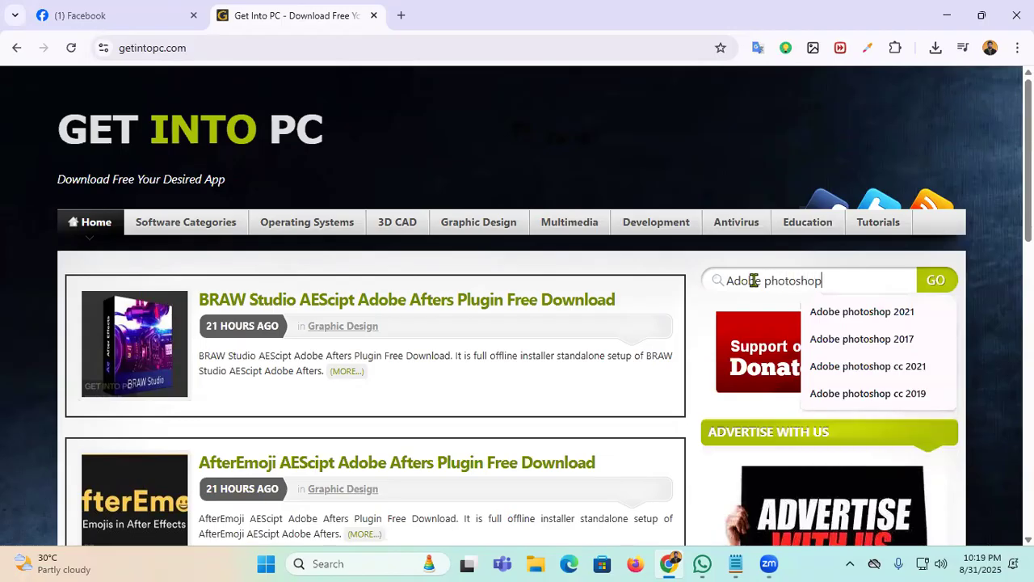
text(2021)
key(Return)
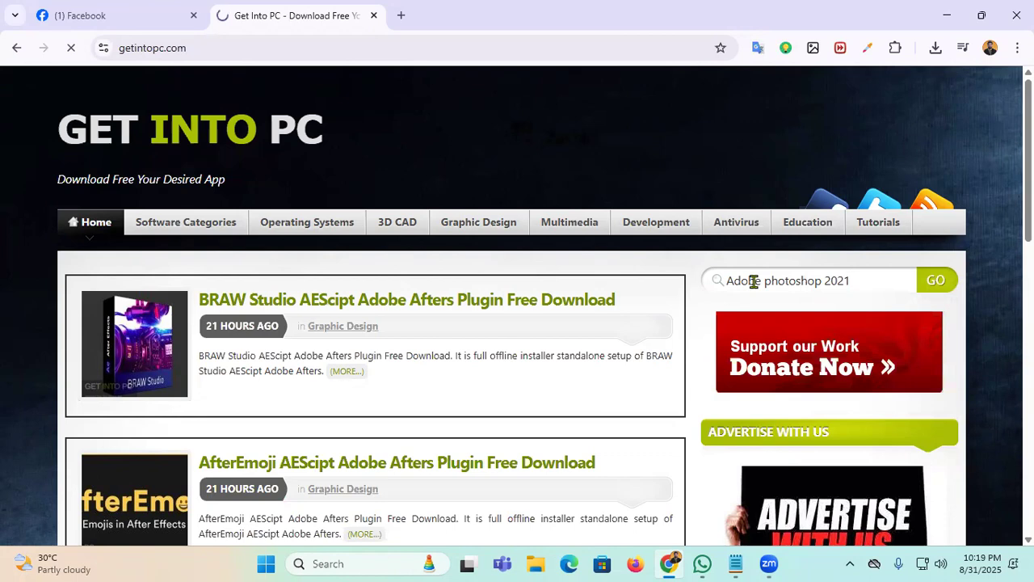
scroll(397, 402, down, 4)
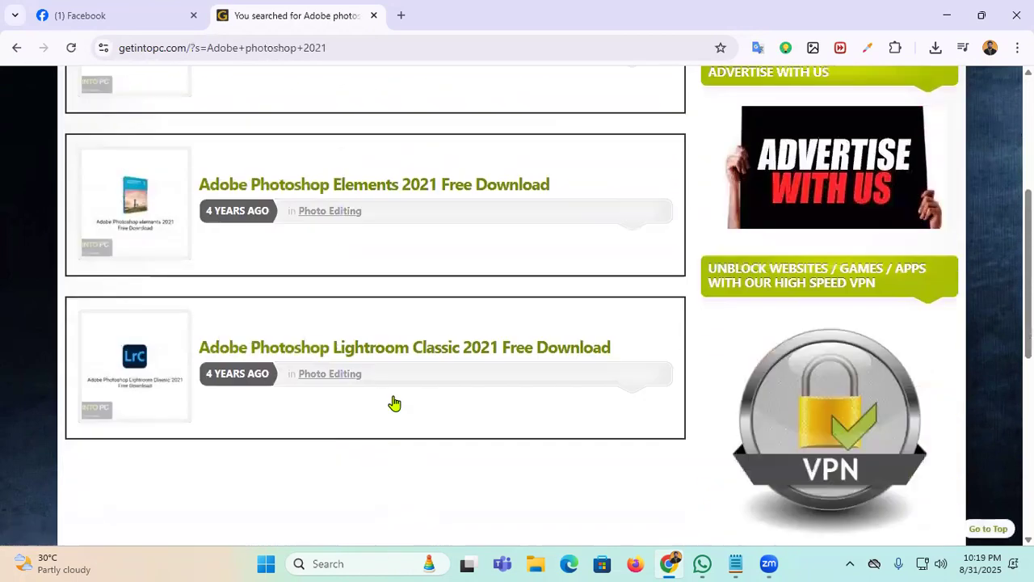
scroll(393, 404, up, 3)
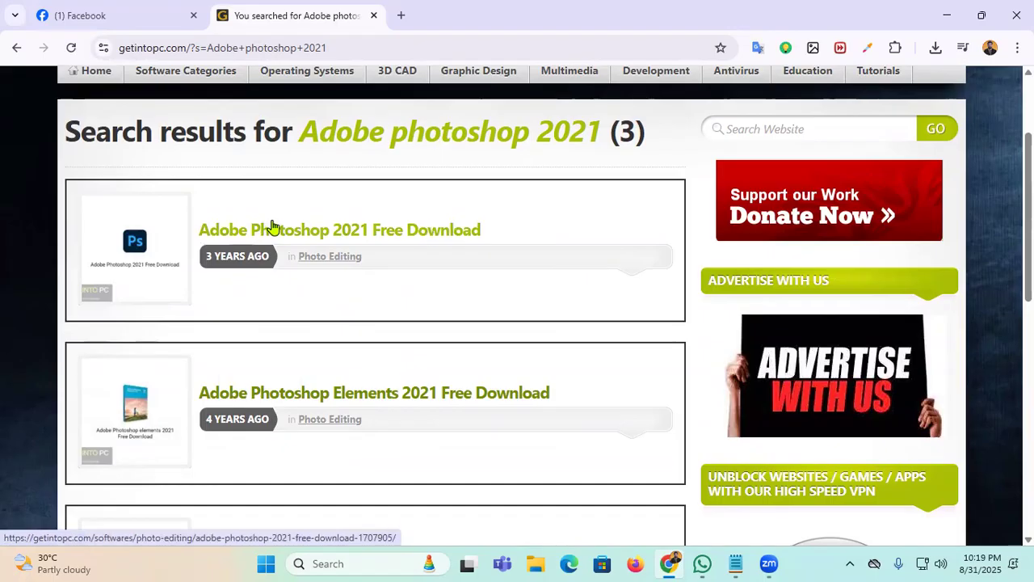
click(354, 235)
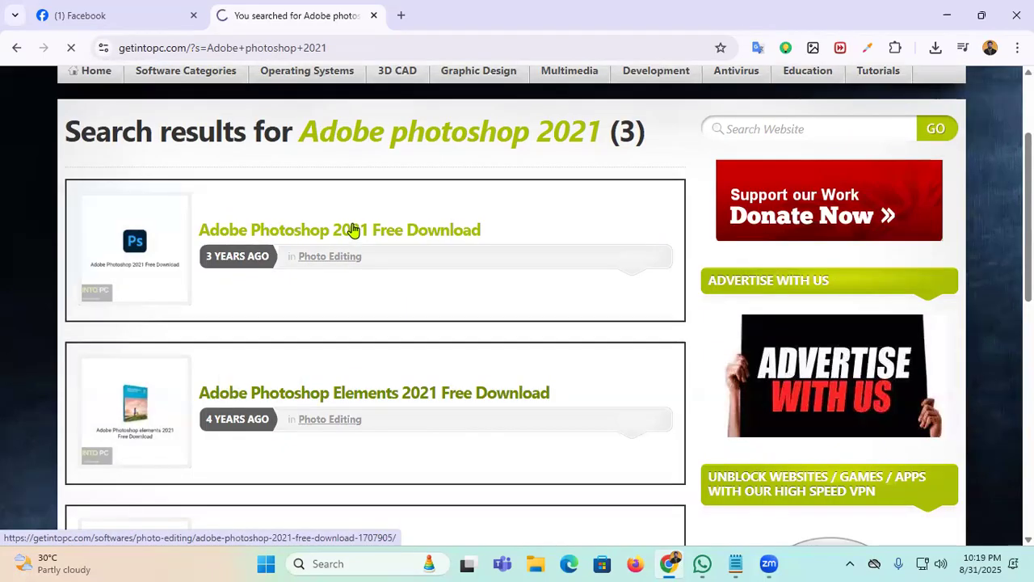
Step: Select the archive password line on the page, then minimize Chrome
scroll(463, 257, down, 20)
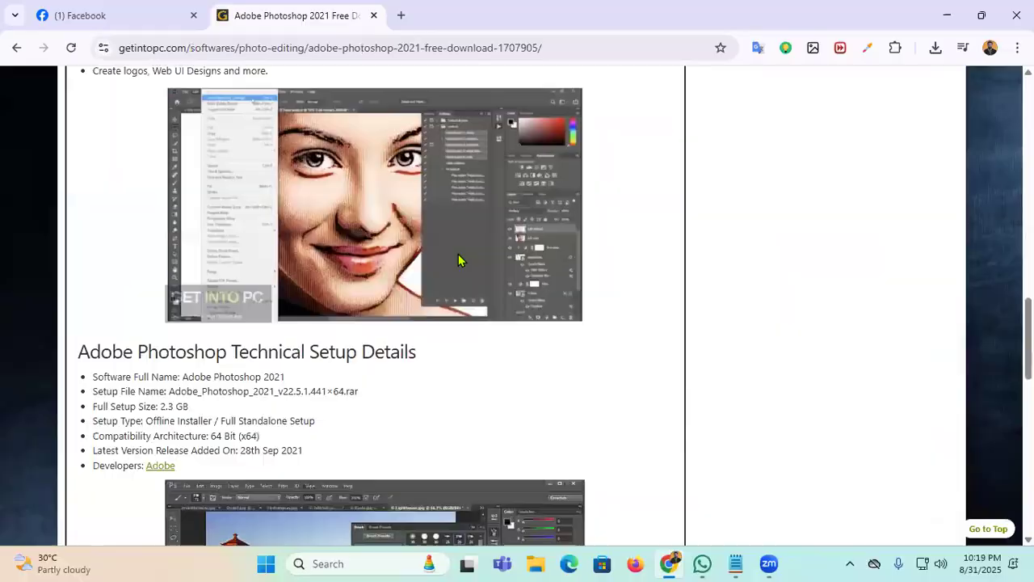
scroll(456, 261, down, 1)
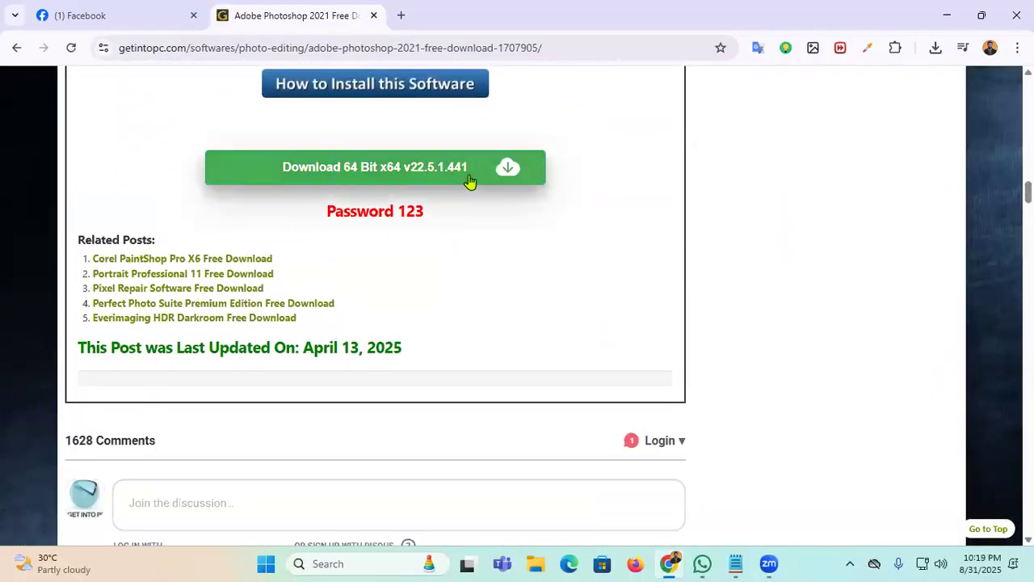
triple_click(410, 213)
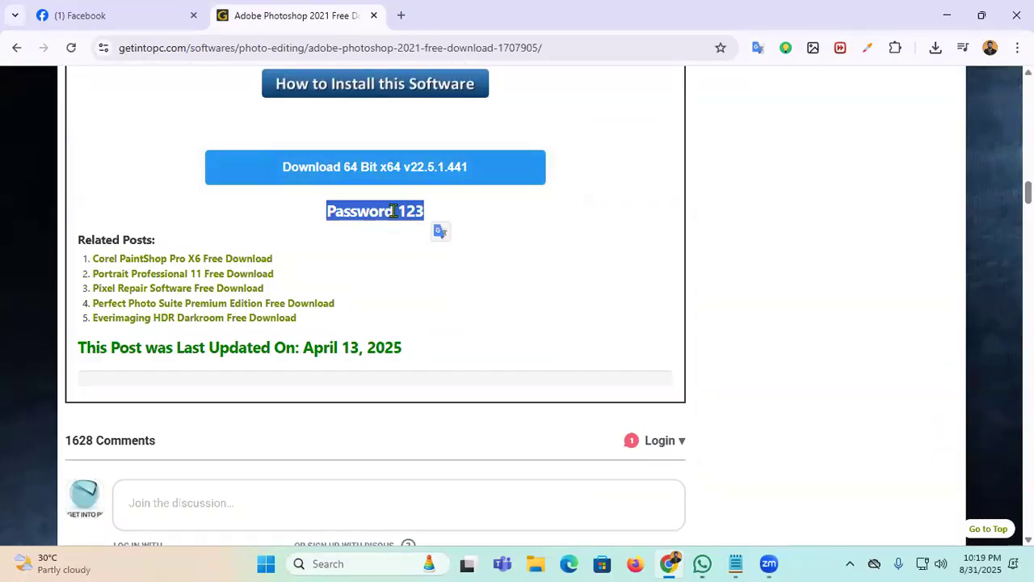
click(758, 168)
click(948, 14)
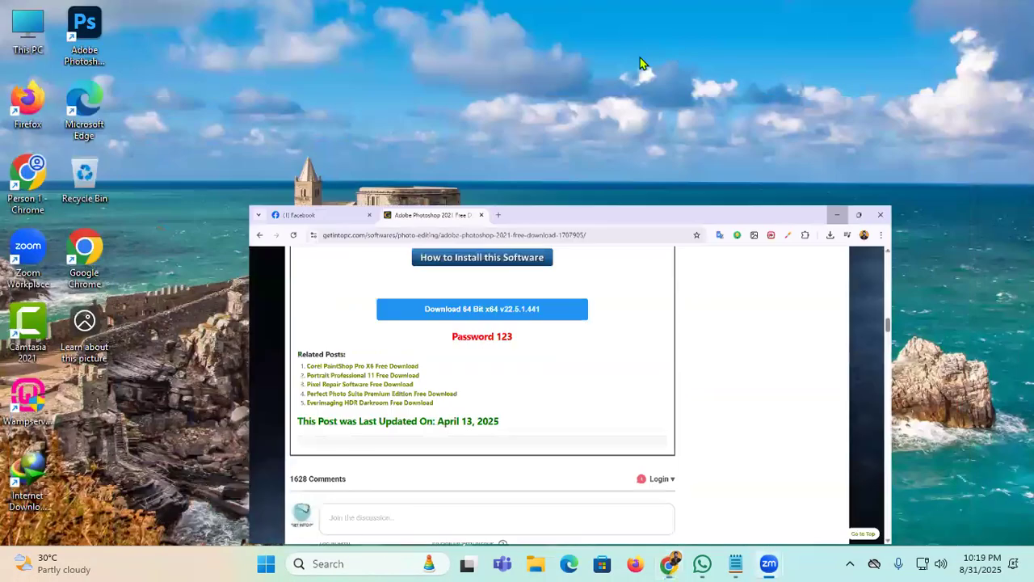
Step: Open D:\Adobe file in File Explorer and delete its two unpacked program folders
double_click(27, 25)
click(695, 13)
double_click(461, 153)
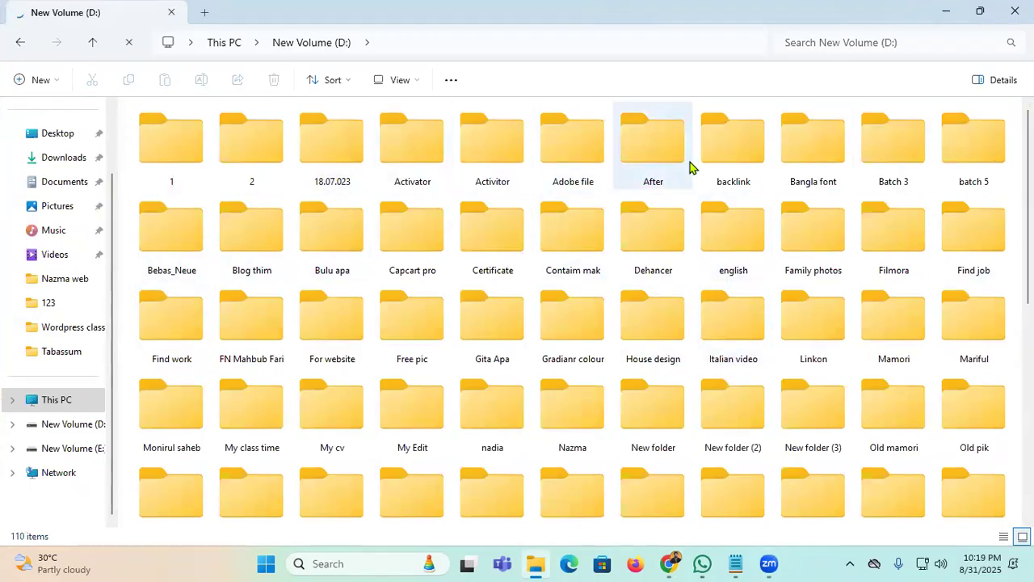
double_click(564, 154)
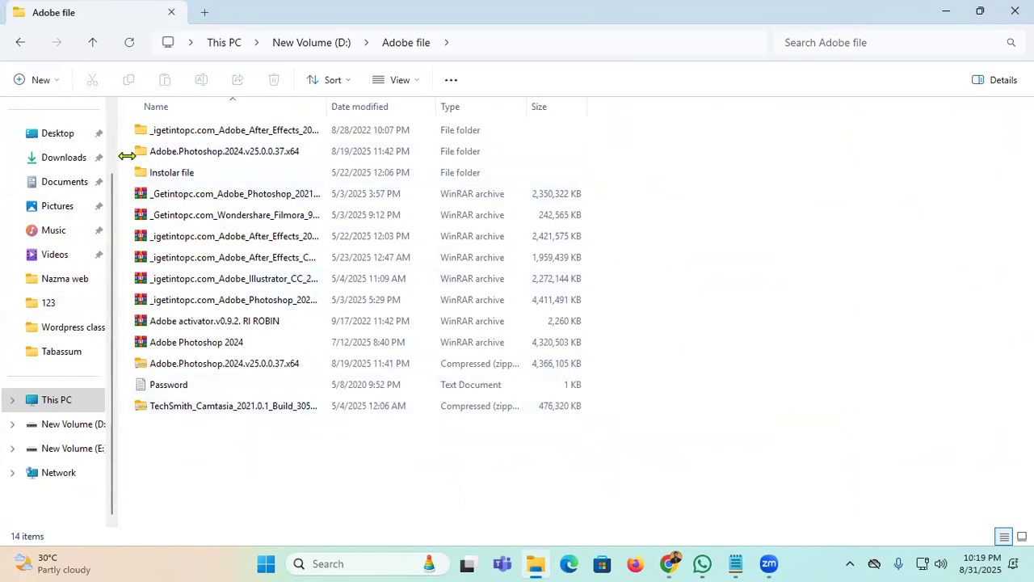
drag(122, 160, 213, 113)
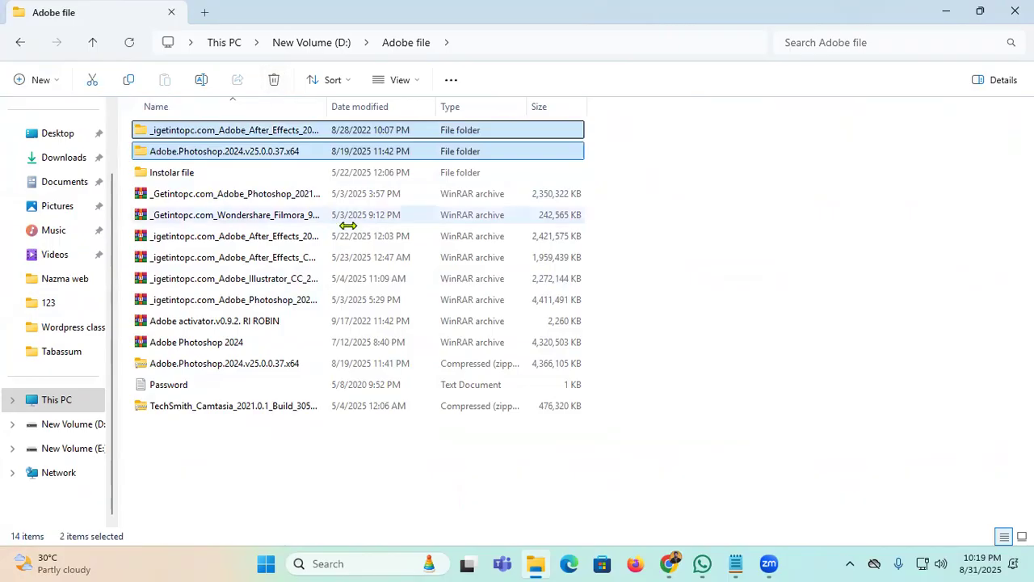
key(Delete)
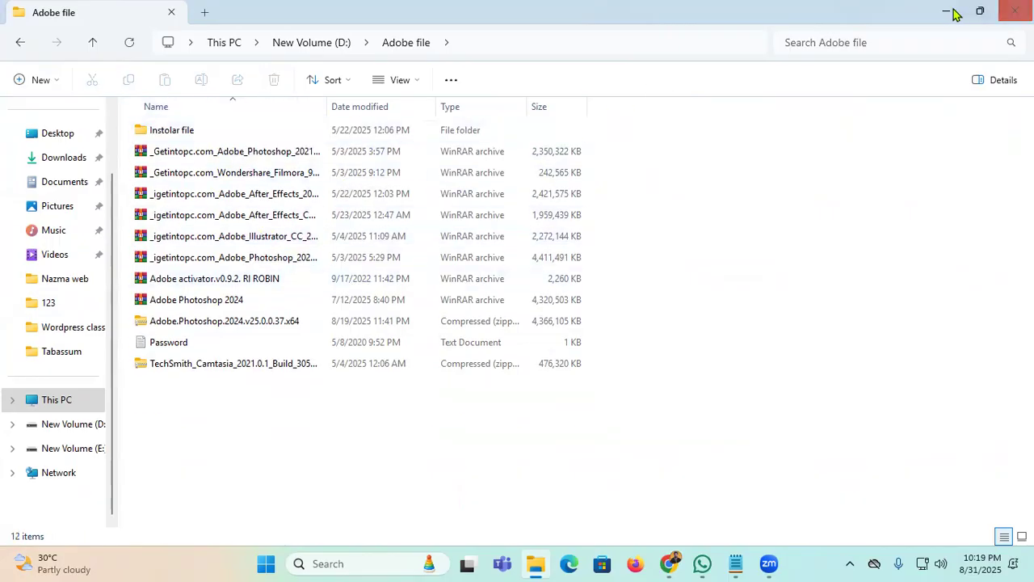
Step: Permanently delete both folders from the Recycle Bin
click(948, 11)
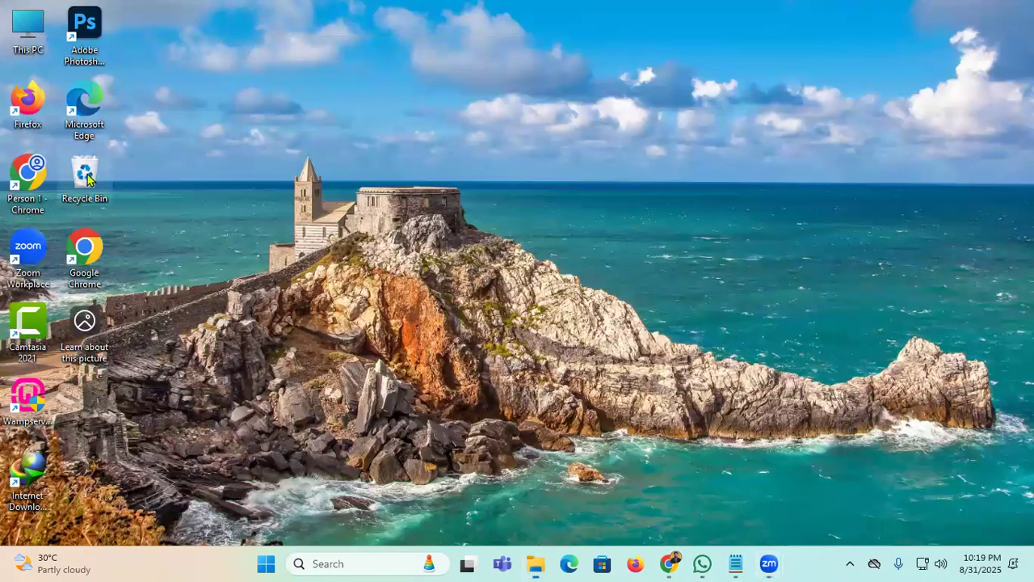
double_click(84, 174)
key(ctrl+a)
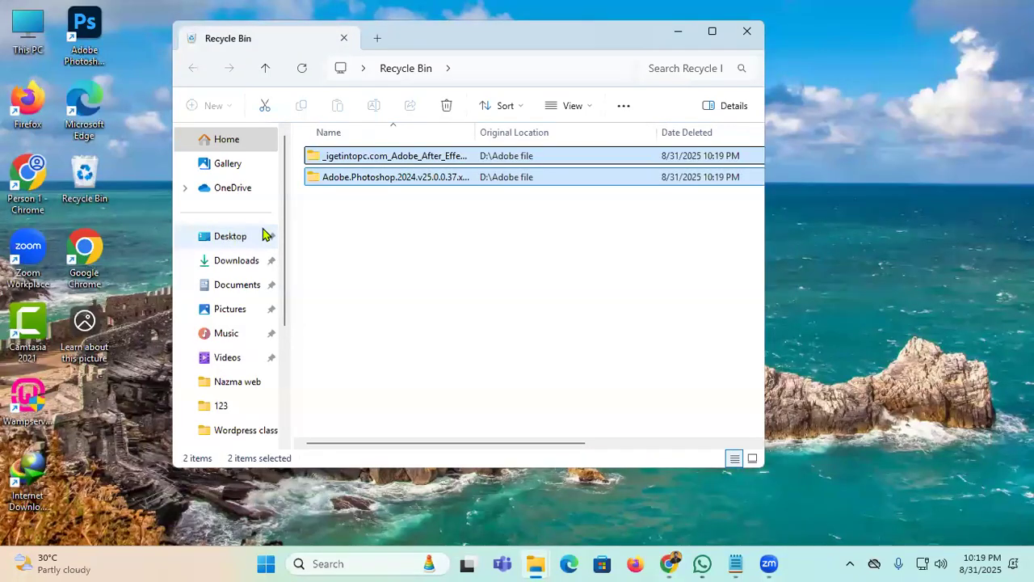
key(Delete)
click(598, 292)
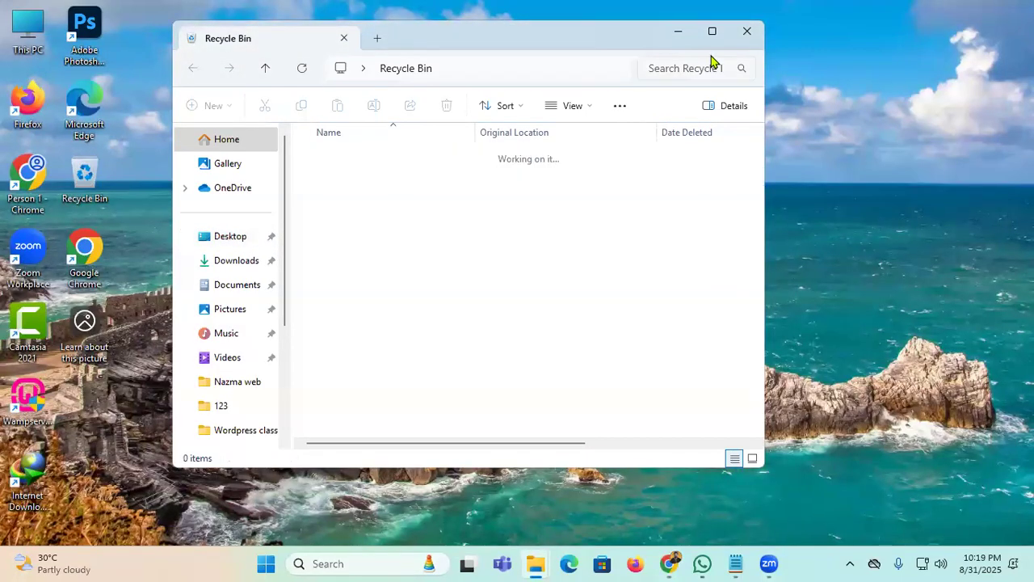
click(743, 30)
Step: Extract the Photoshop 2021 archive into its own folder using WinRAR
mouse_move(539, 563)
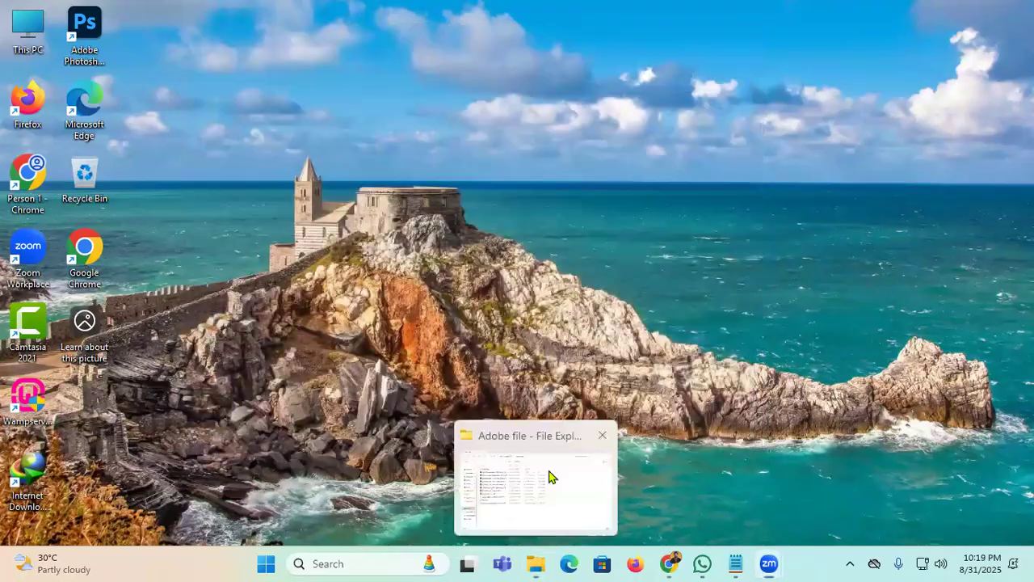
click(550, 476)
click(206, 156)
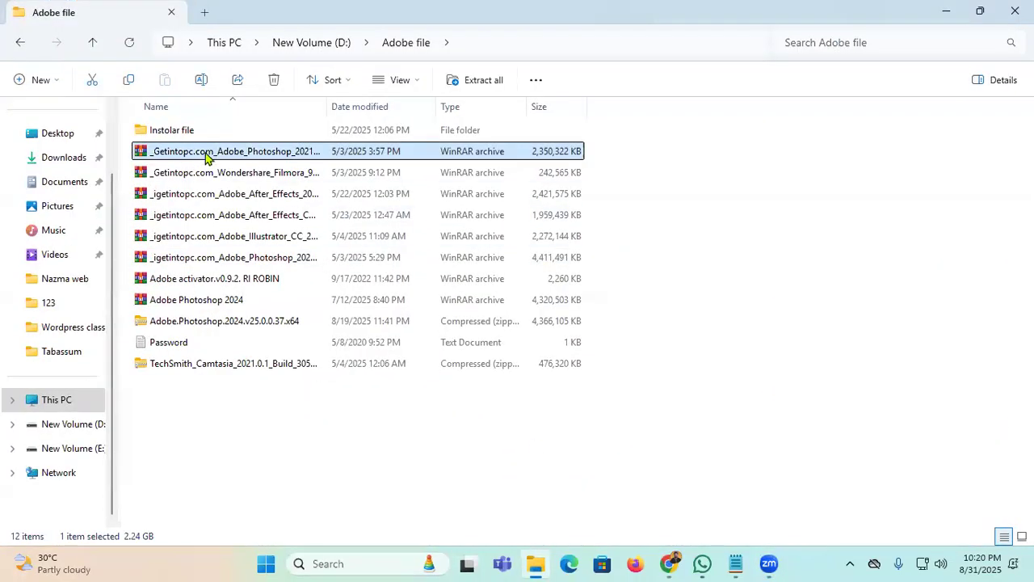
right_click(207, 157)
mouse_move(272, 407)
click(582, 456)
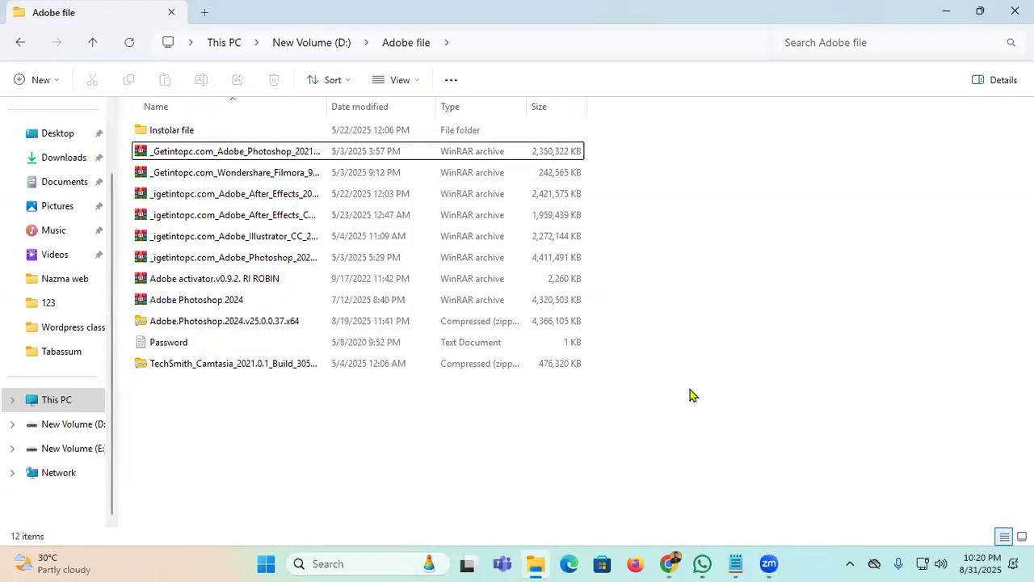
Step: Google 'Winrar' in a new tab and open the WinRAR download page
click(669, 564)
click(401, 15)
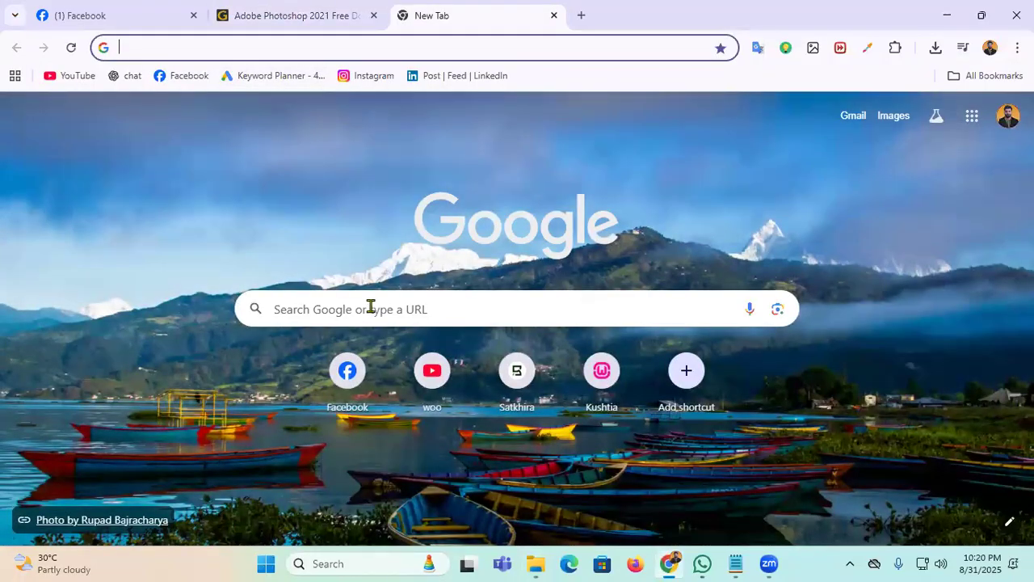
click(367, 305)
text(Win)
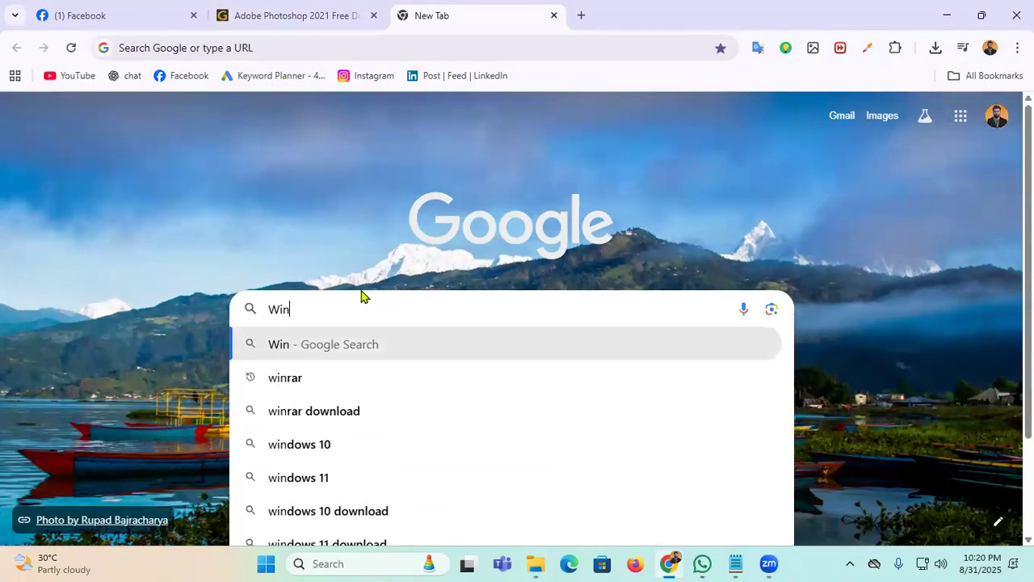
text(rar)
key(Return)
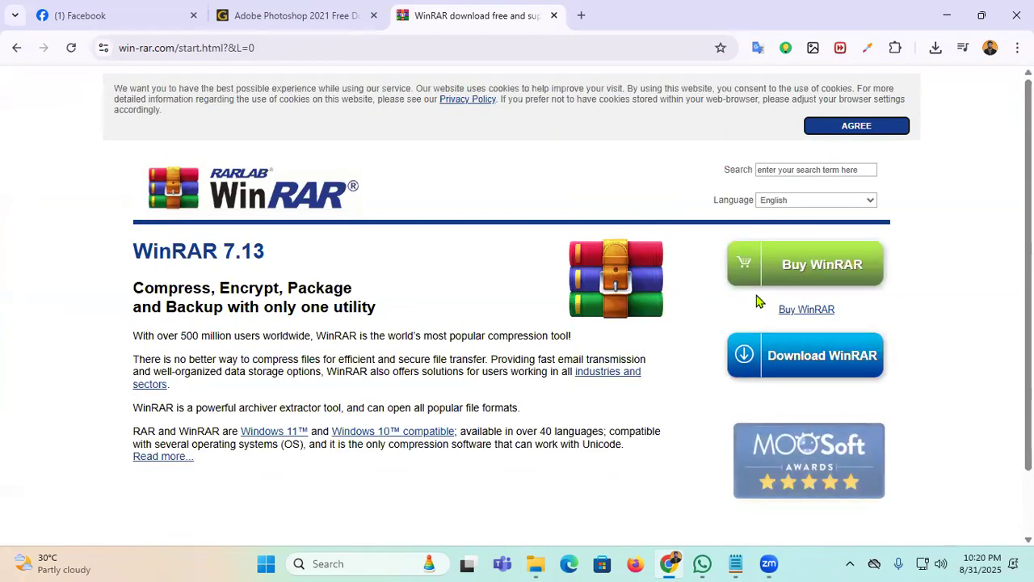
scroll(821, 227, down, 1)
click(816, 283)
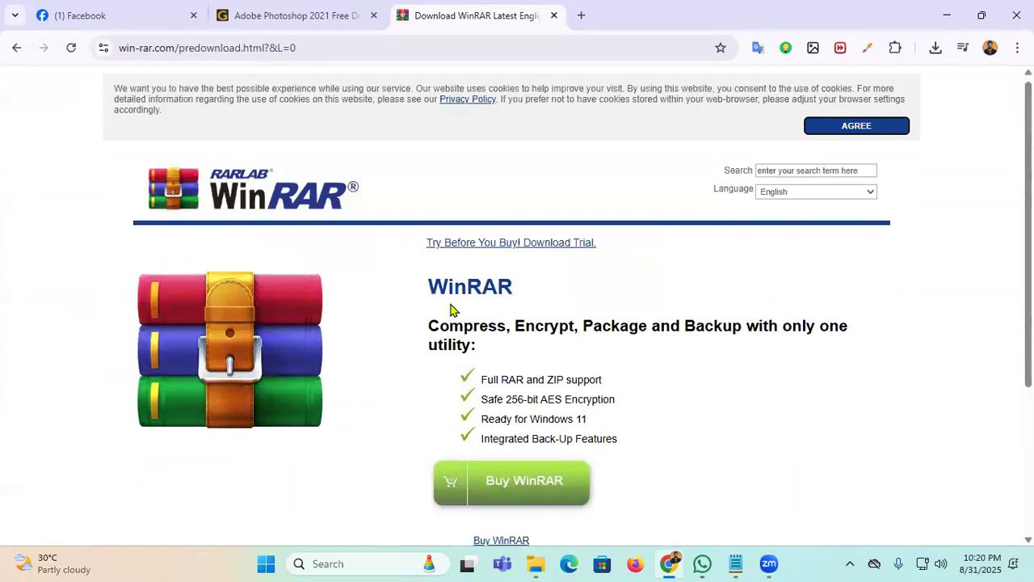
Step: Download winrar-x64-713 (1).exe and show it in its folder from the downloads list
scroll(723, 370, down, 2)
scroll(590, 467, down, 1)
click(542, 443)
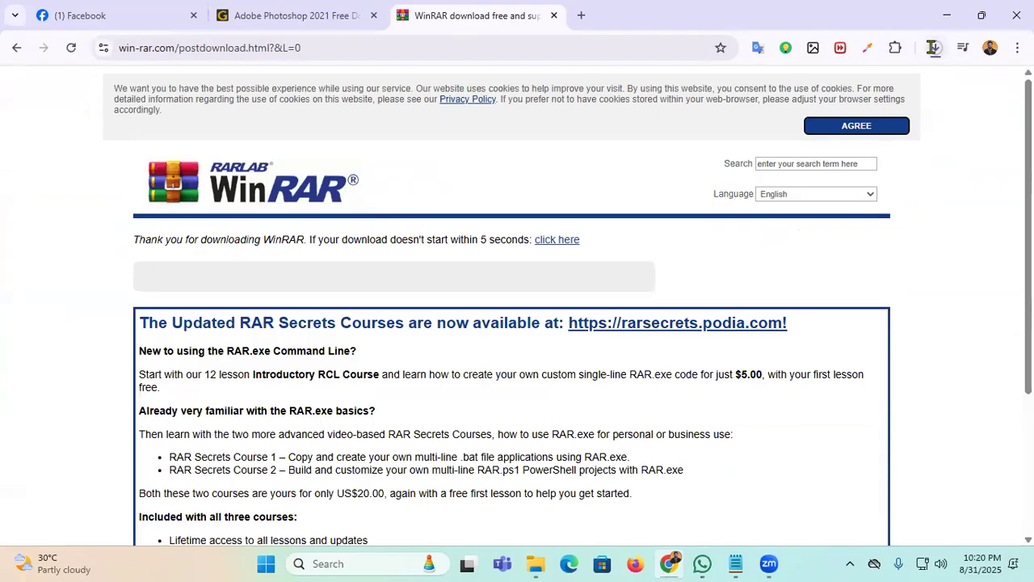
click(934, 47)
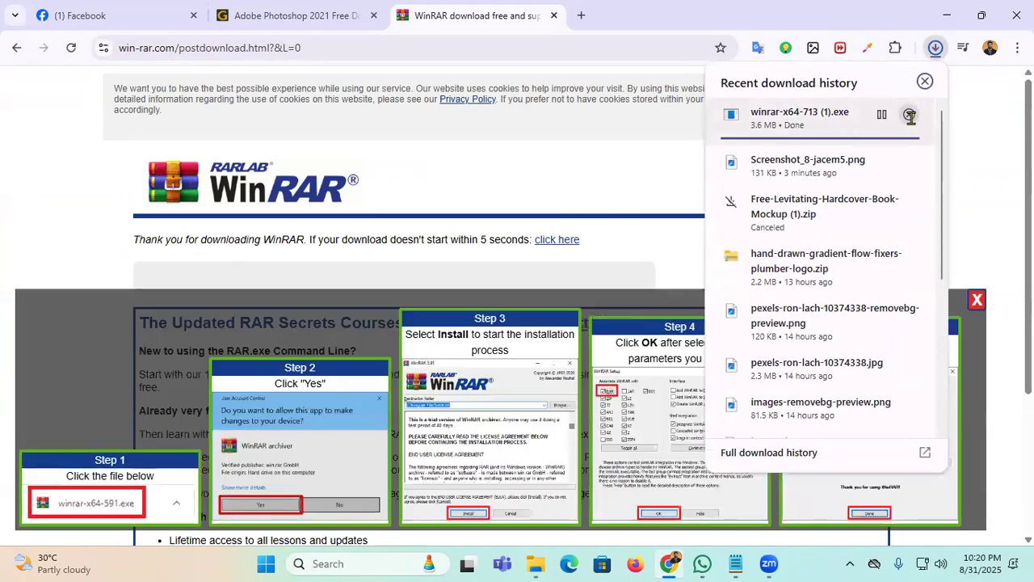
click(910, 116)
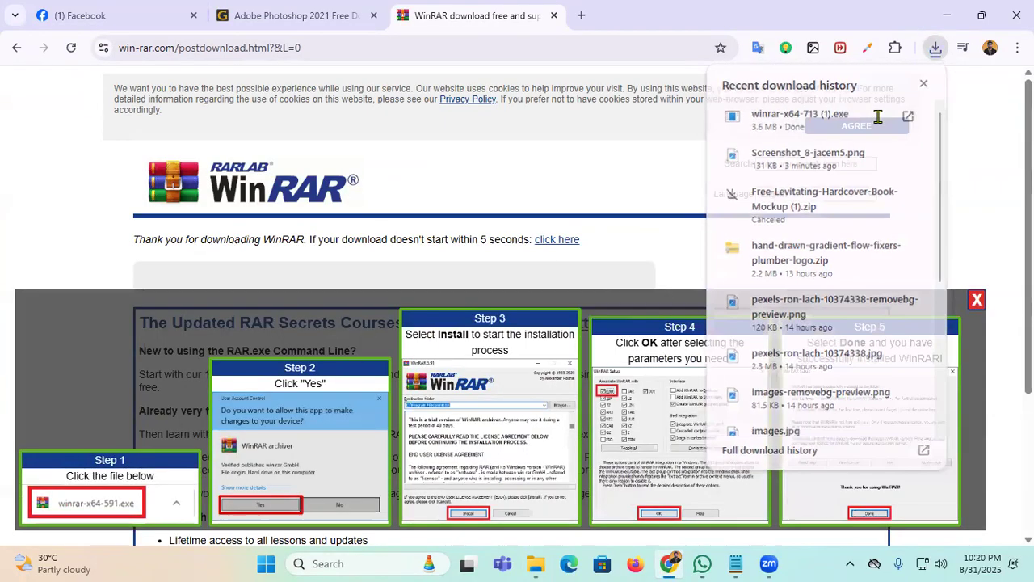
Step: Dismiss the WinRAR installer's action menu and minimize the Downloads folder
right_click(363, 244)
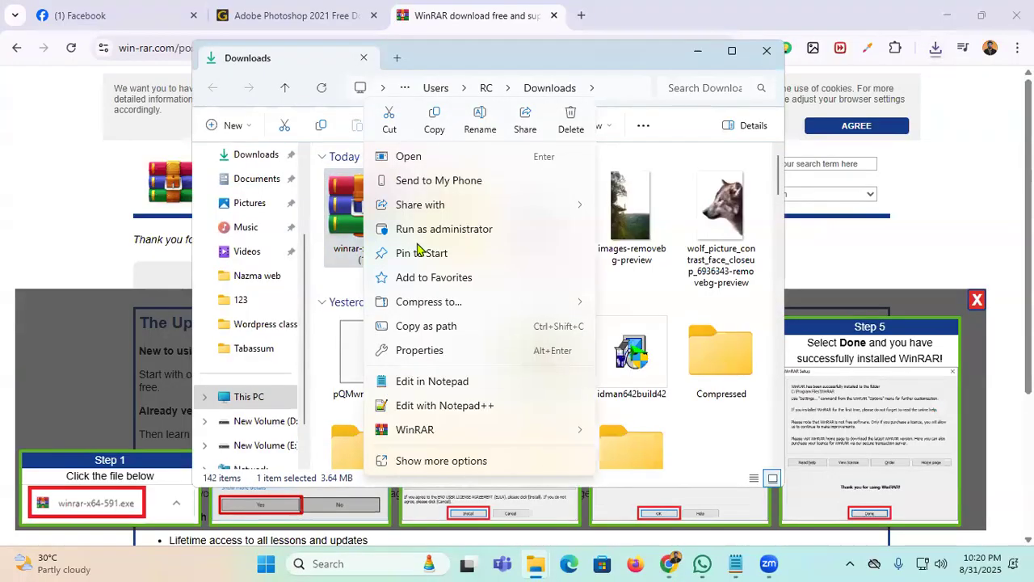
click(700, 62)
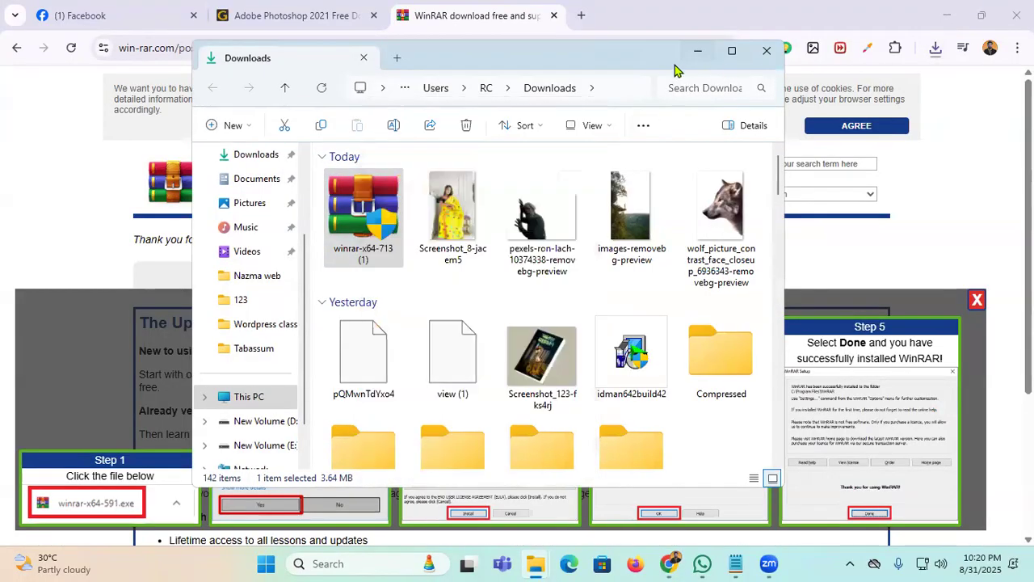
click(698, 52)
Step: Search Windows for 'Co' and open Control Panel
click(336, 563)
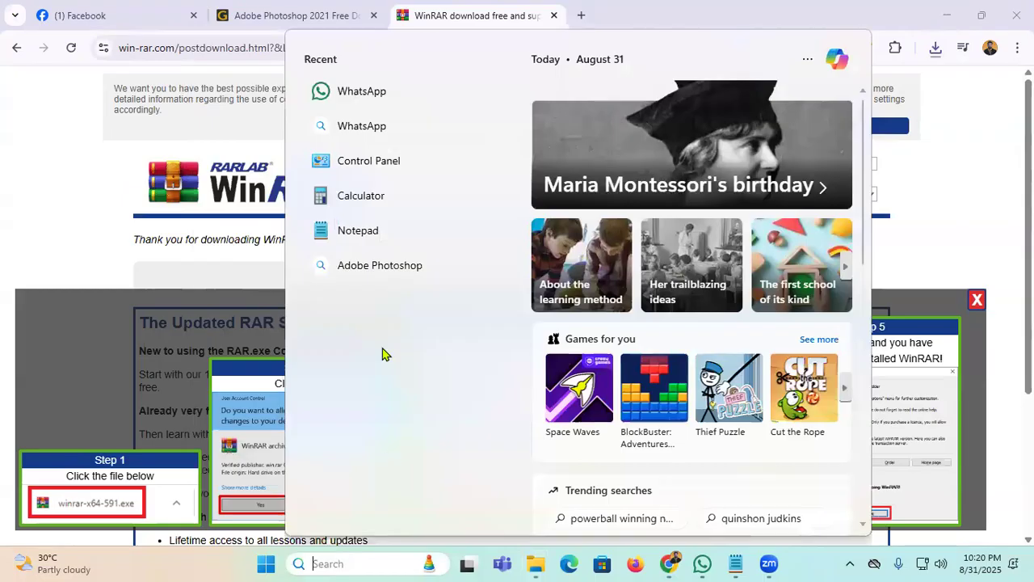
click(961, 220)
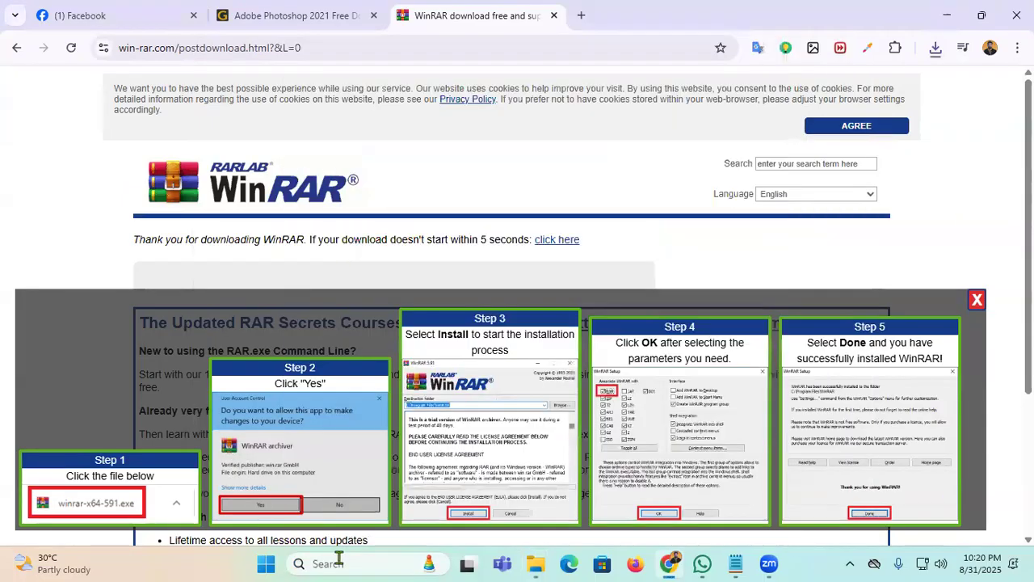
click(361, 565)
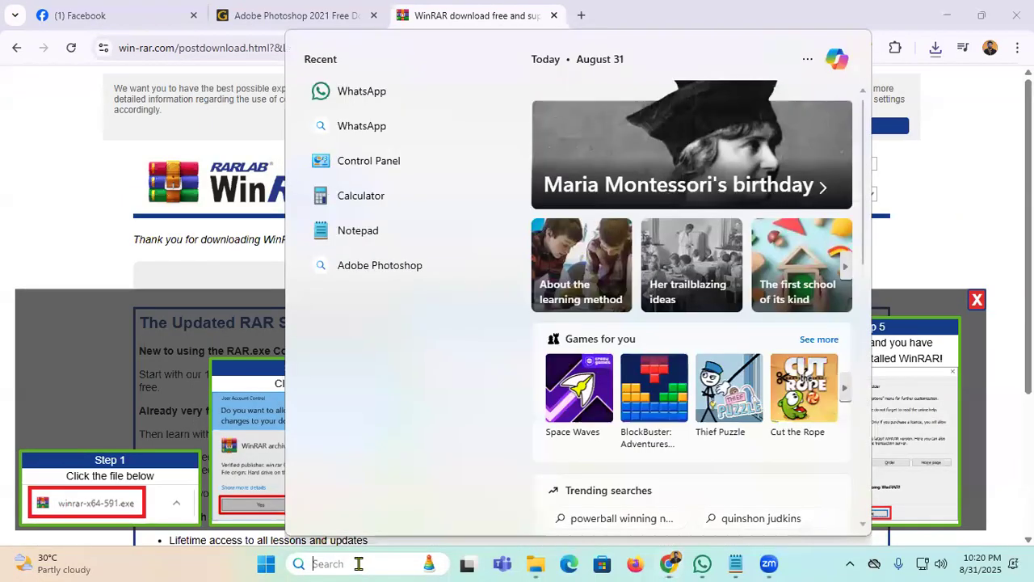
text(Co)
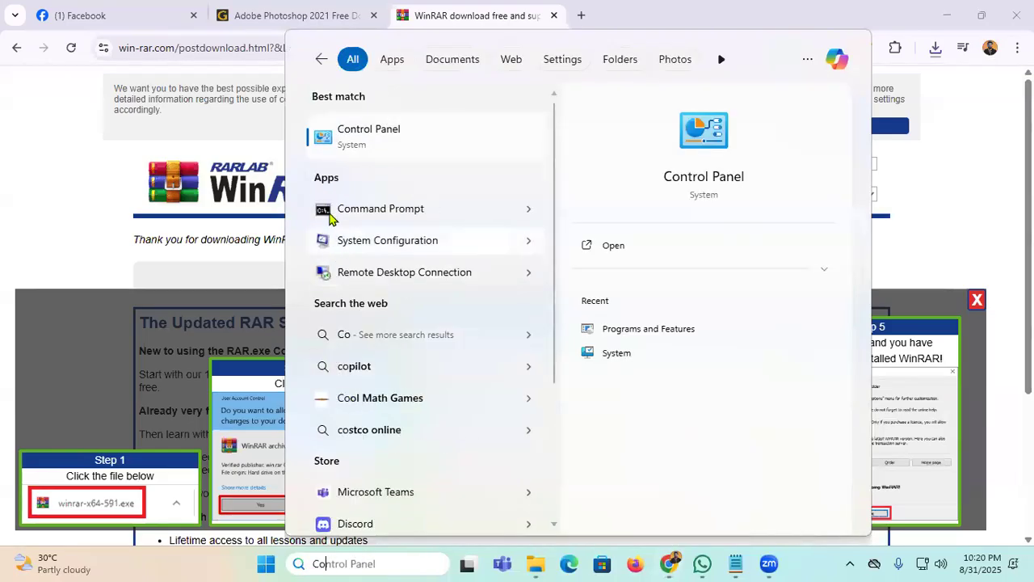
click(374, 138)
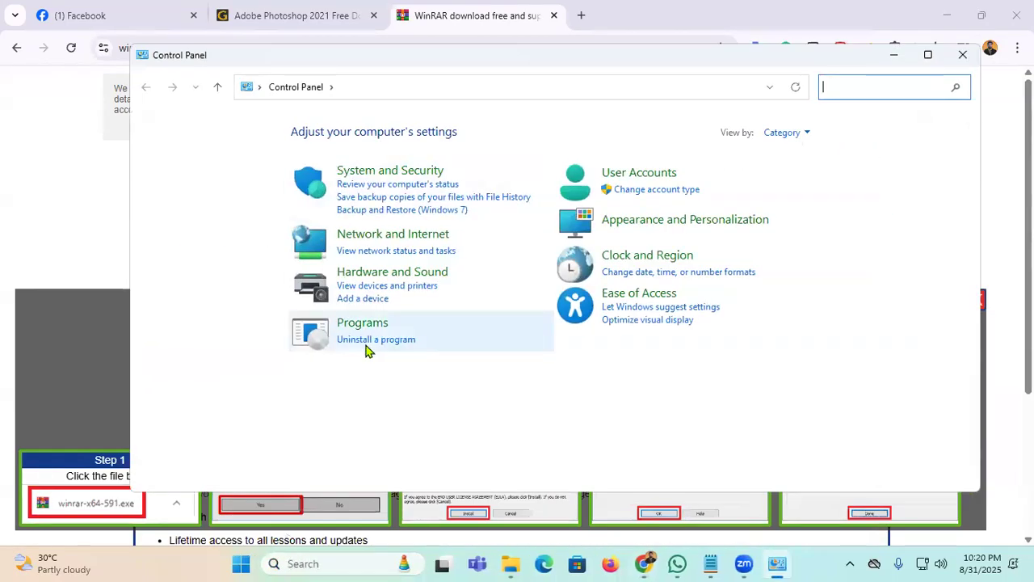
Step: Maximize Control Panel and return to its main categories view
click(385, 320)
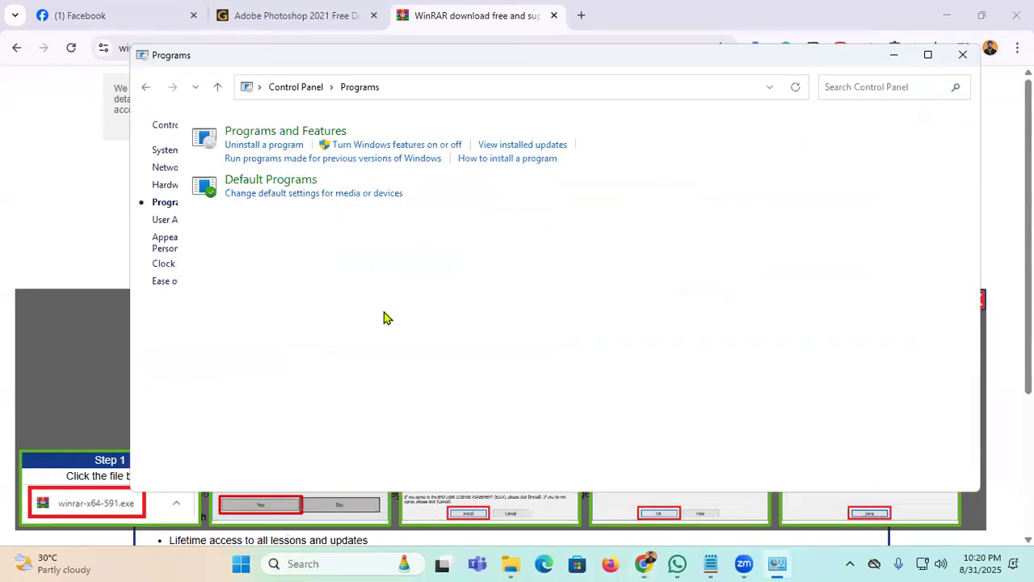
click(146, 86)
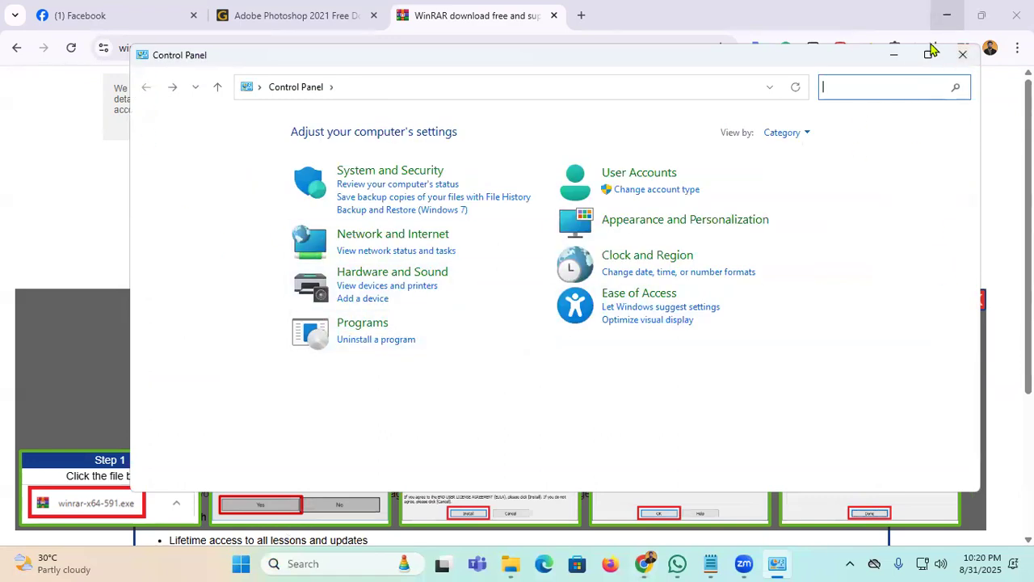
click(929, 54)
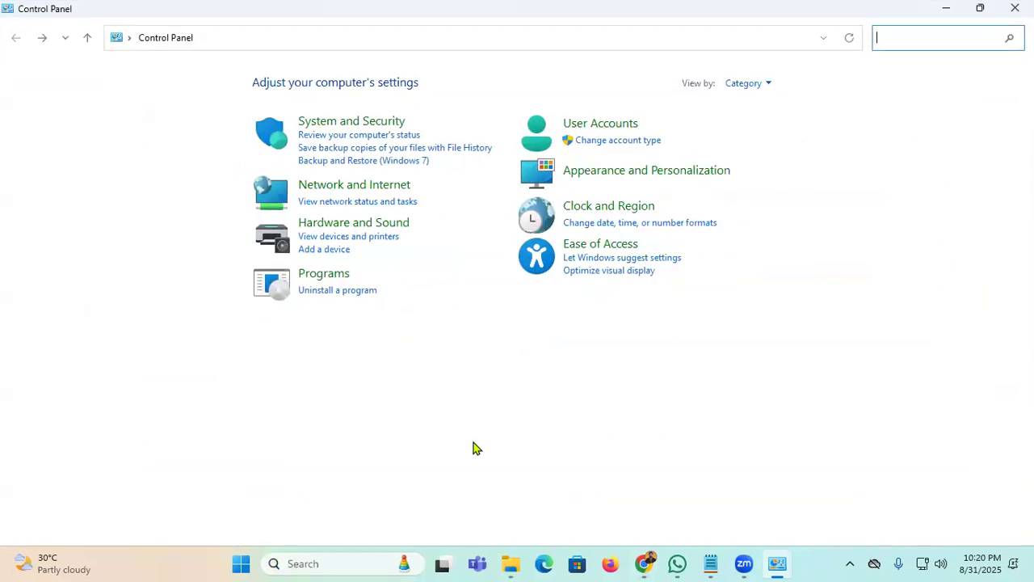
click(824, 38)
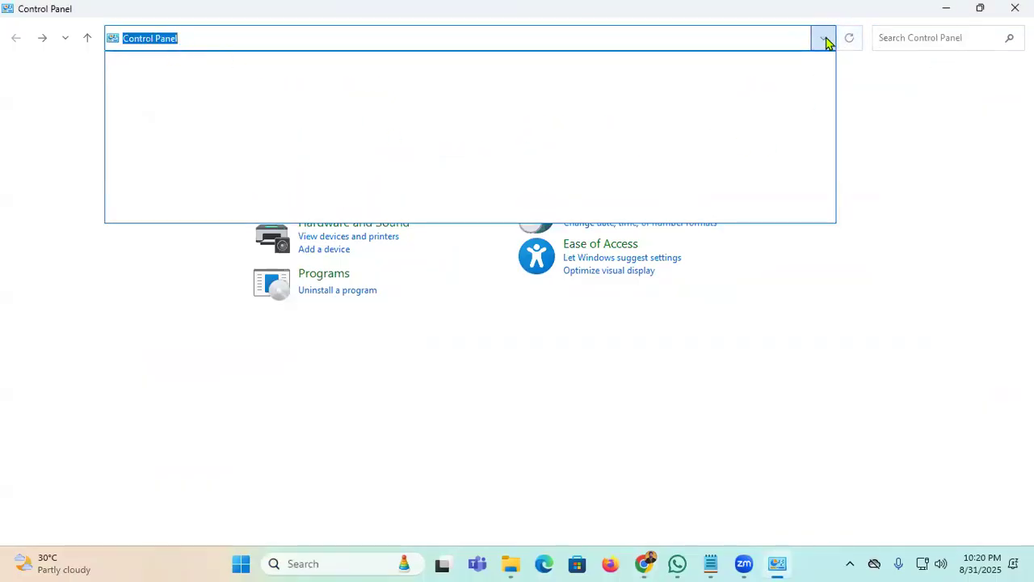
click(826, 42)
click(790, 353)
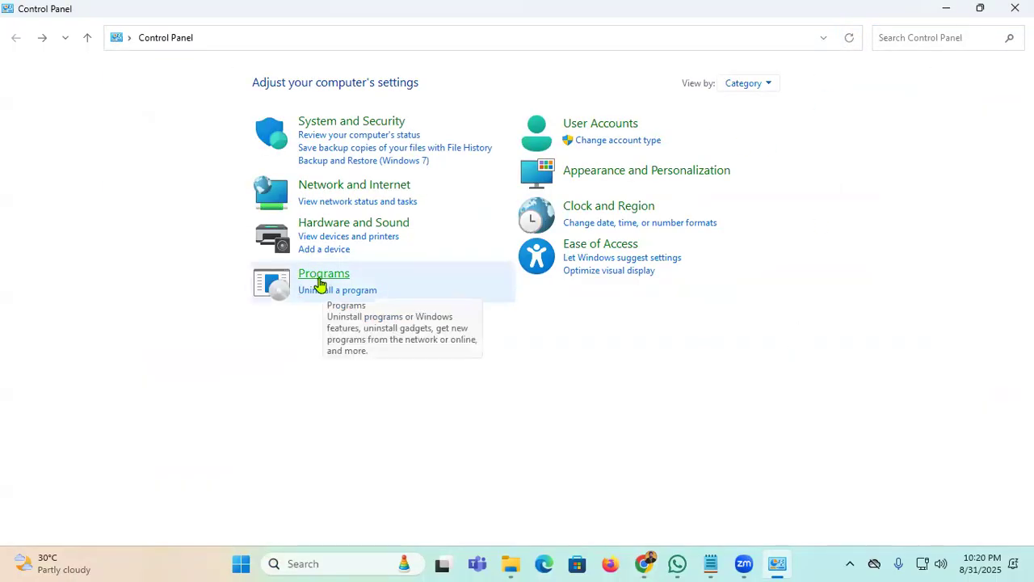
Step: Open Programs and Features, scroll down to WinRAR 7.13 (64-bit), then minimize the window
click(320, 283)
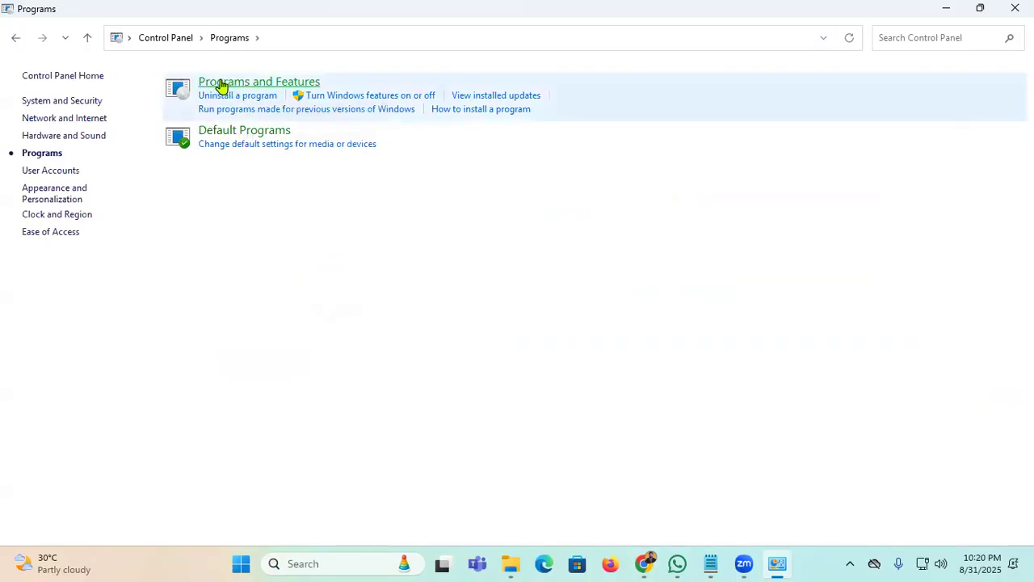
click(221, 84)
scroll(351, 347, down, 2)
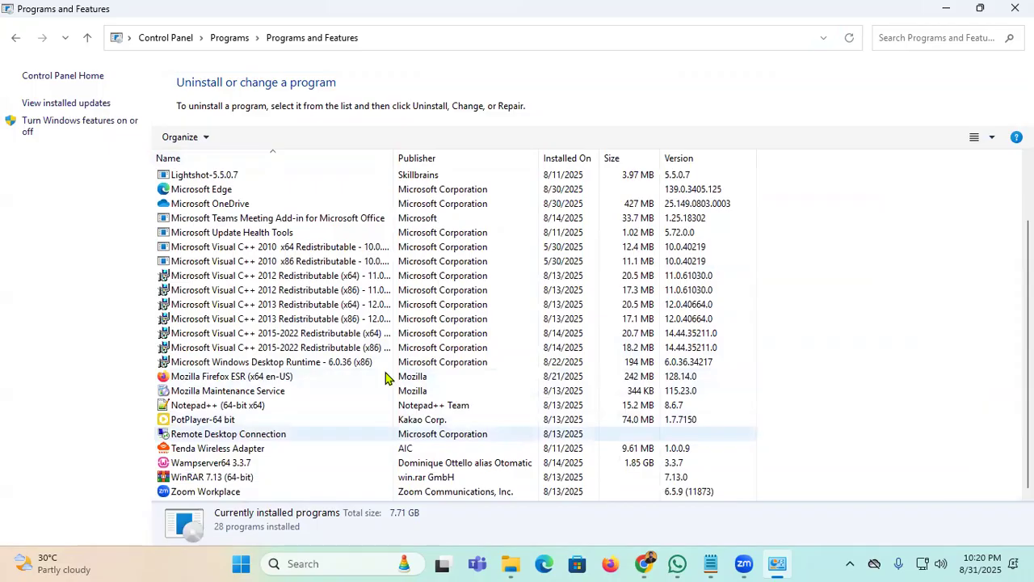
click(945, 8)
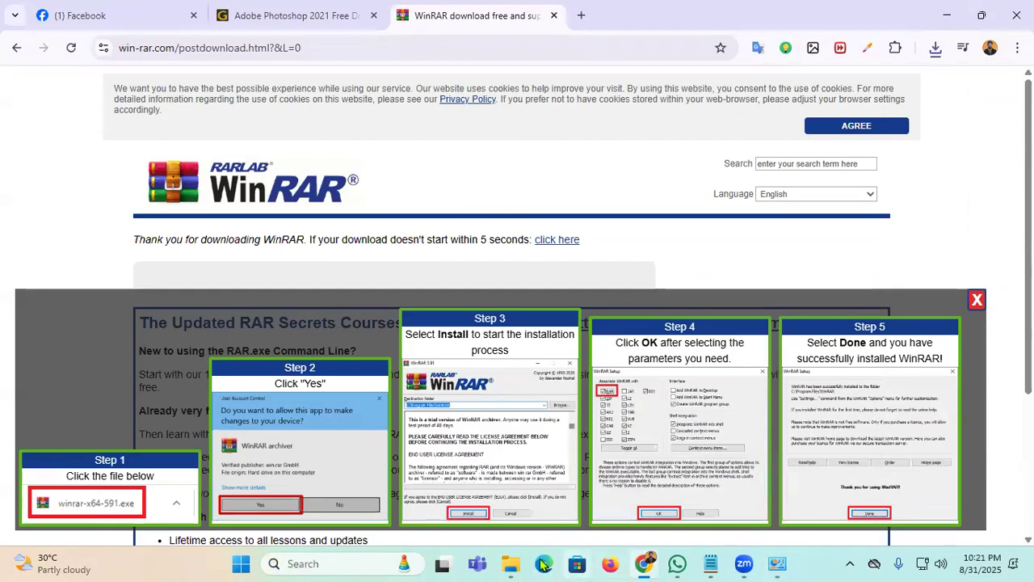
Step: Delete the WinRAR installer and Screenshot_8-jacem5 from the Downloads folder
click(514, 560)
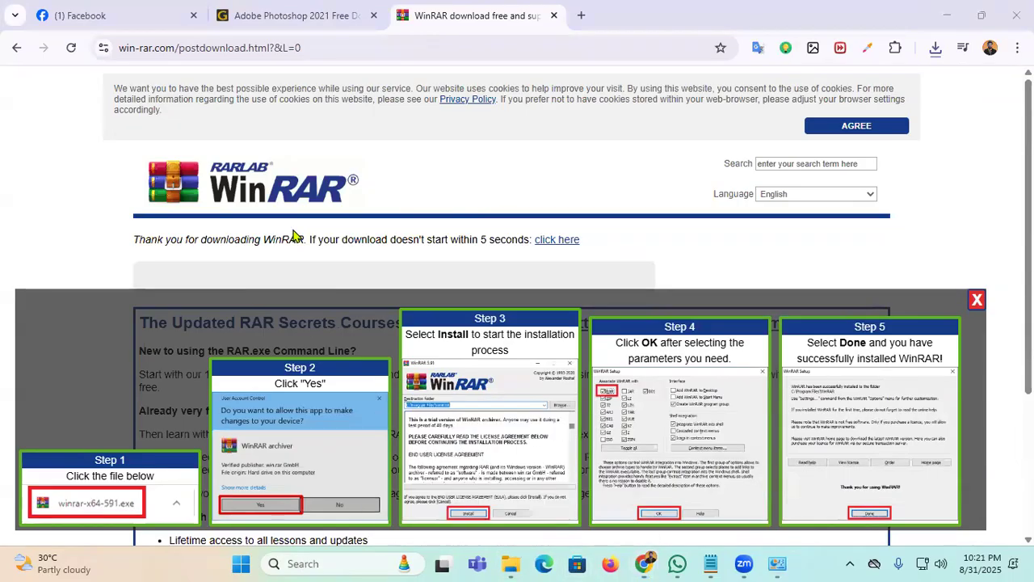
click(944, 15)
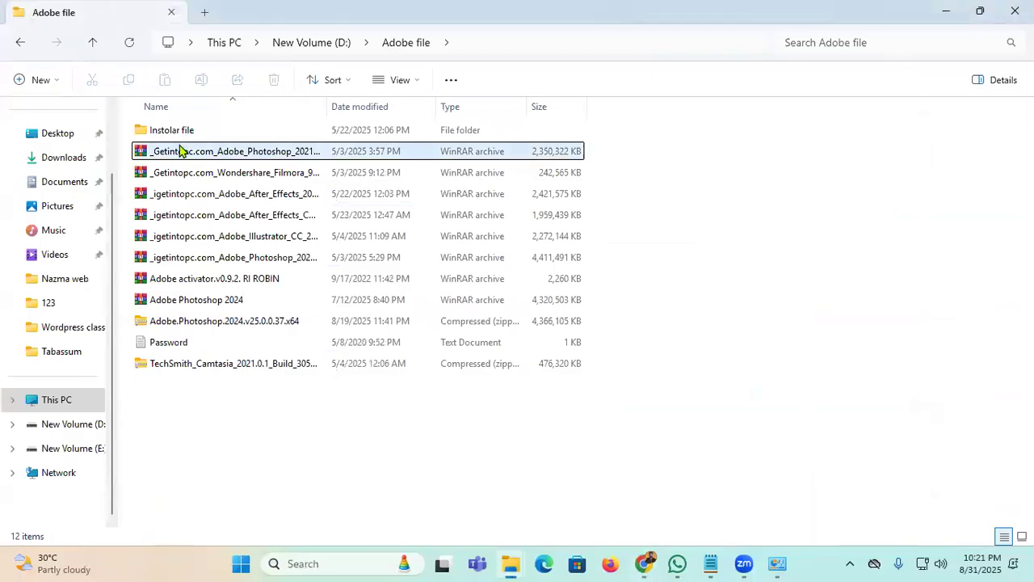
click(52, 164)
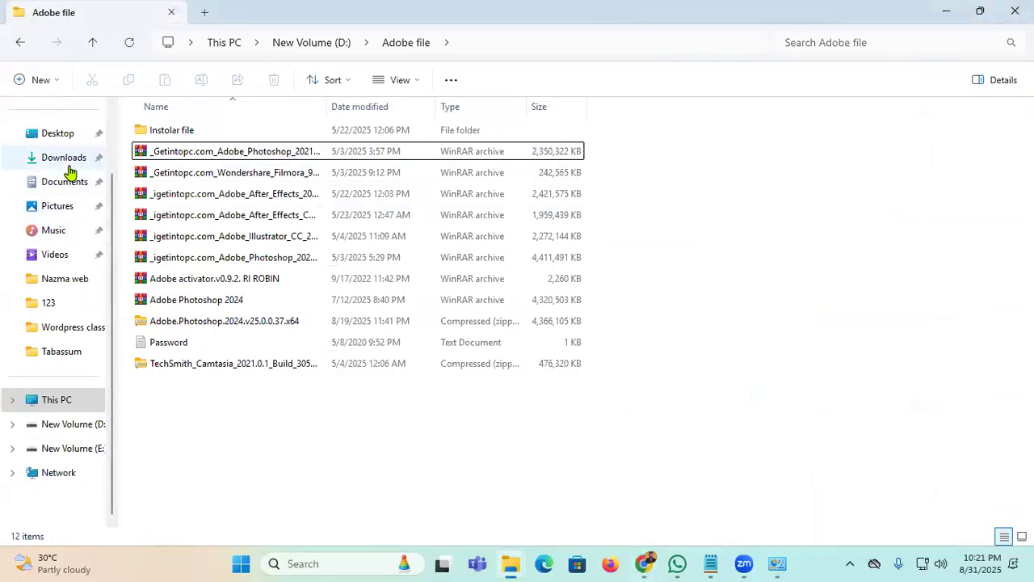
click(176, 161)
key(Delete)
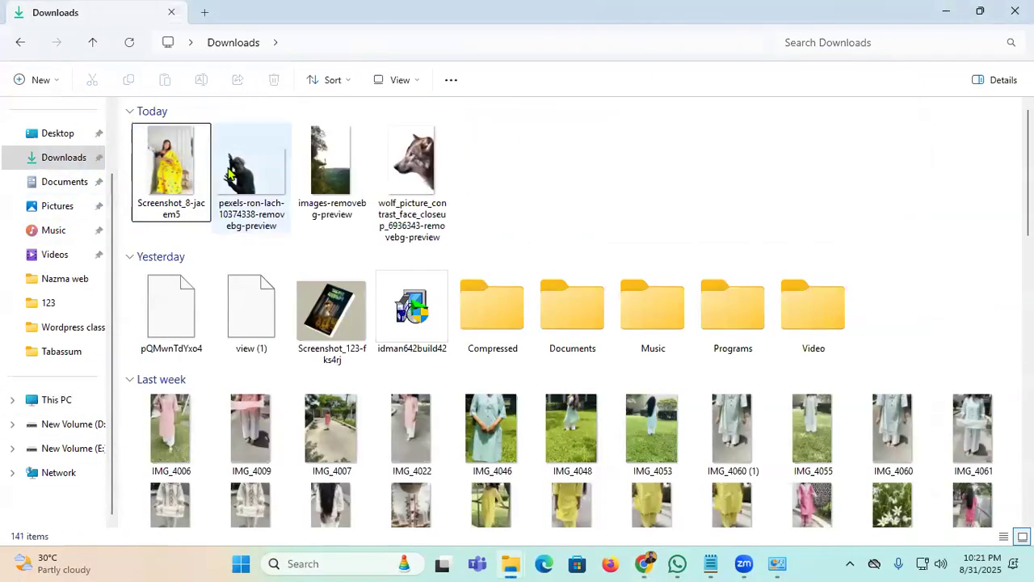
key(Delete)
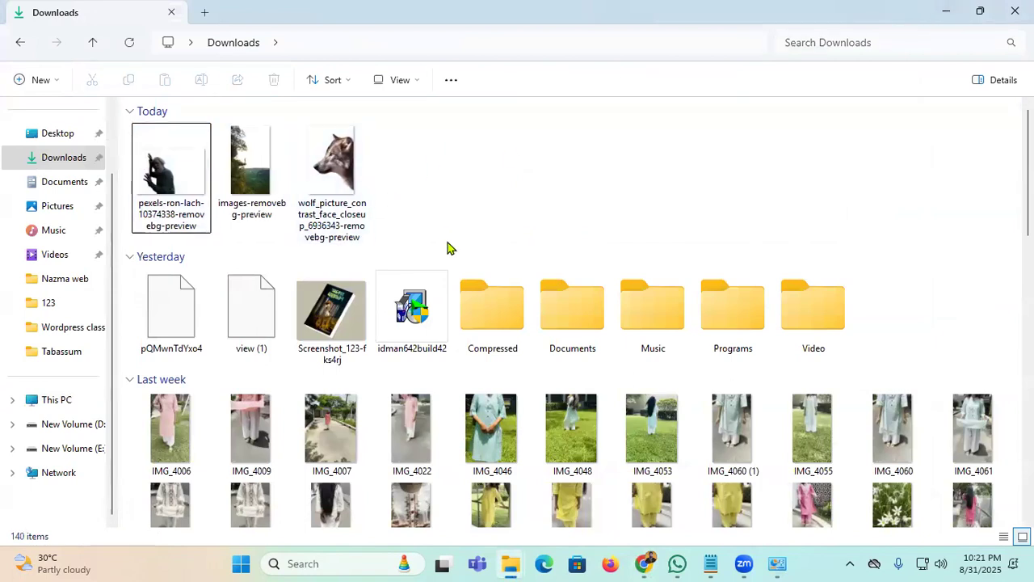
Step: Open New Volume (D:) > Adobe file in a maximized Explorer window
mouse_move(511, 564)
click(602, 509)
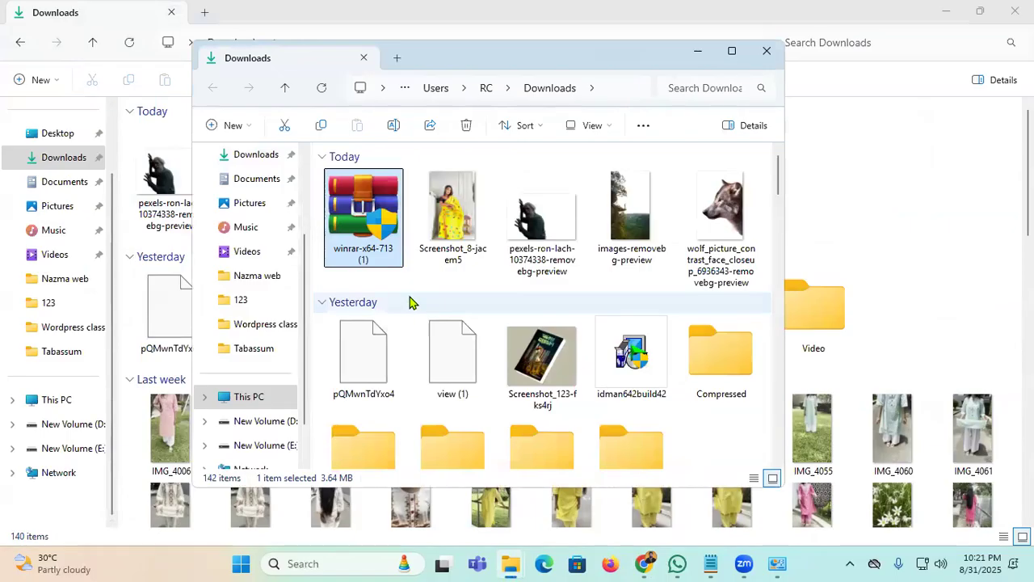
click(409, 301)
click(266, 421)
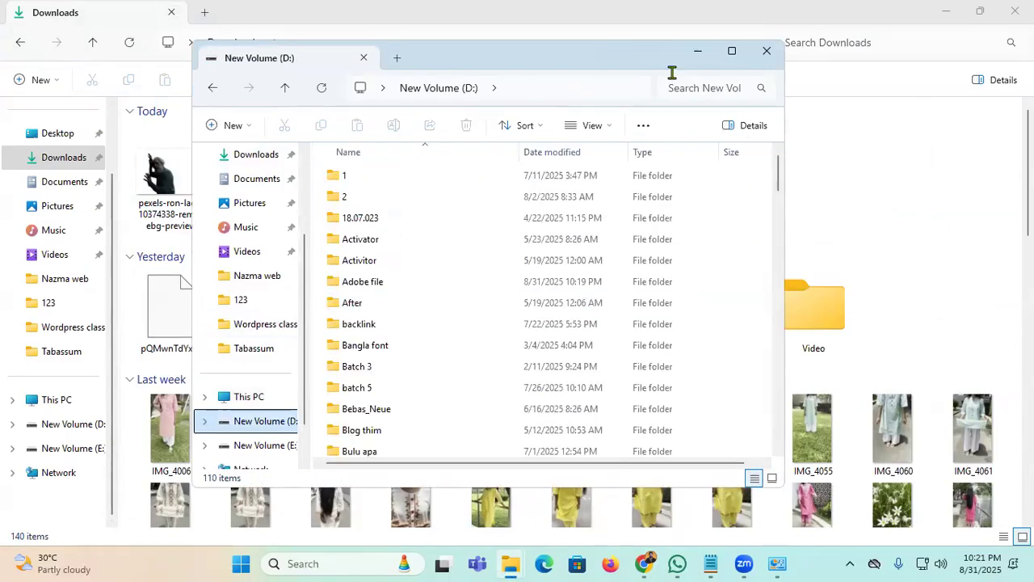
click(731, 52)
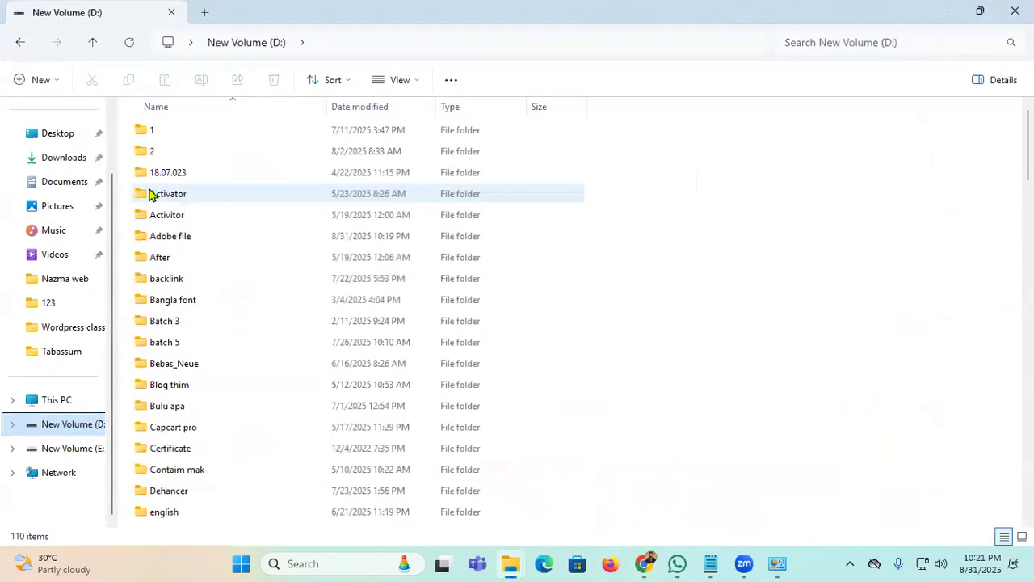
double_click(184, 240)
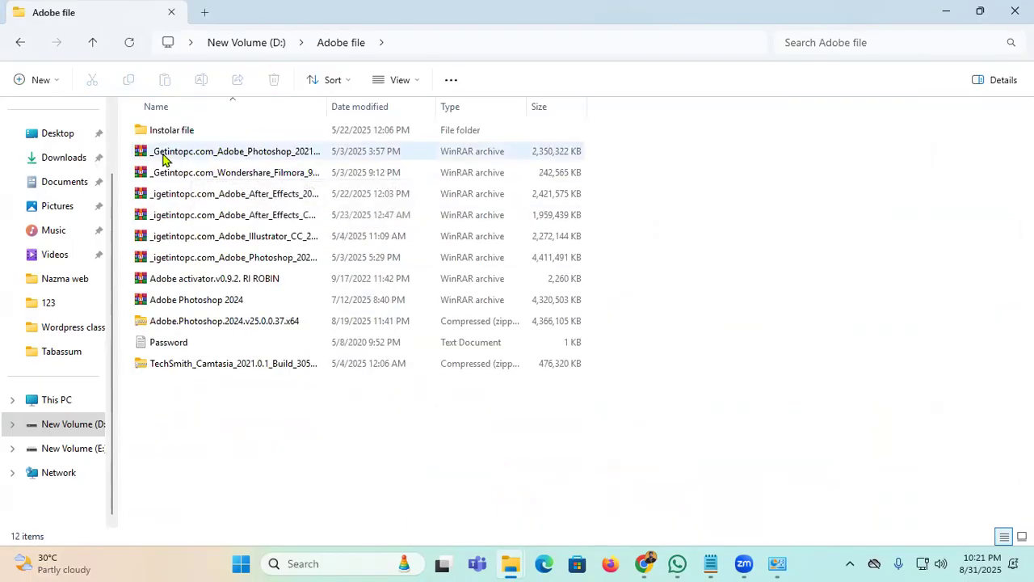
Step: Extract the Photoshop 2021 archive here with its password, then open Task Manager
click(247, 153)
right_click(247, 153)
mouse_move(328, 414)
click(550, 480)
text(1)
key(Return)
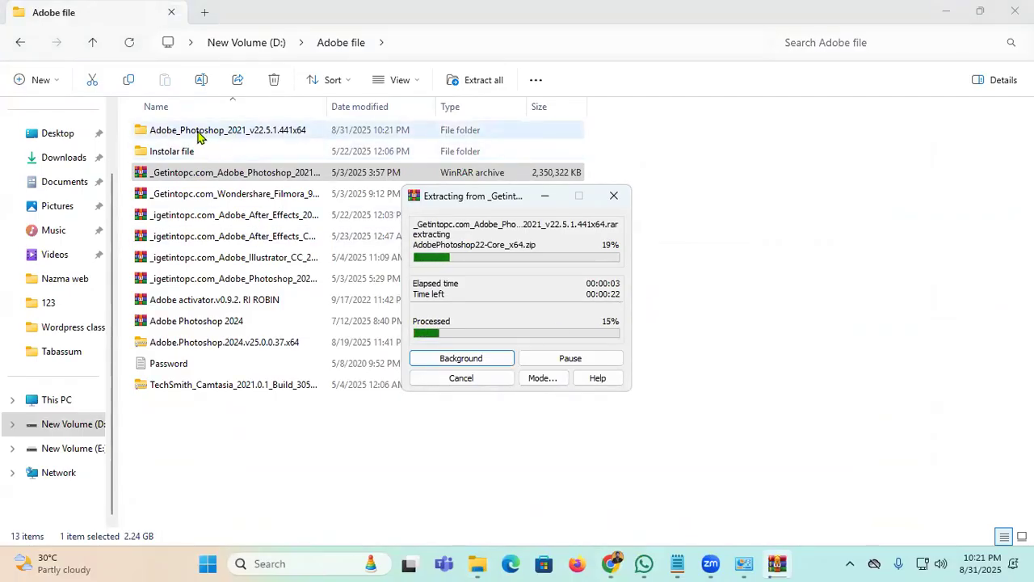
right_click(840, 557)
click(885, 504)
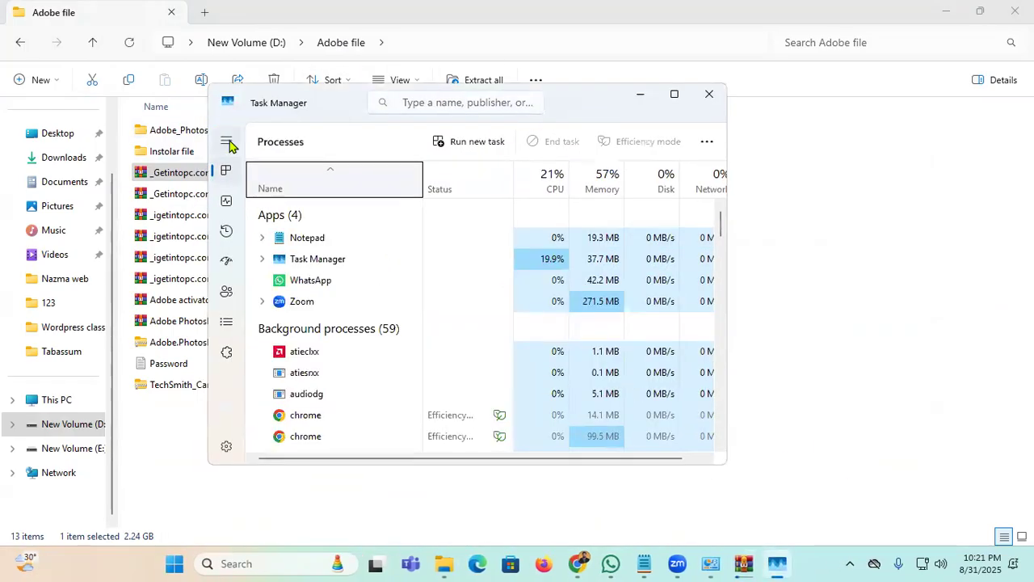
Step: Expand and maximize Task Manager, review the Performance graphs for disk and network, then close it
click(227, 140)
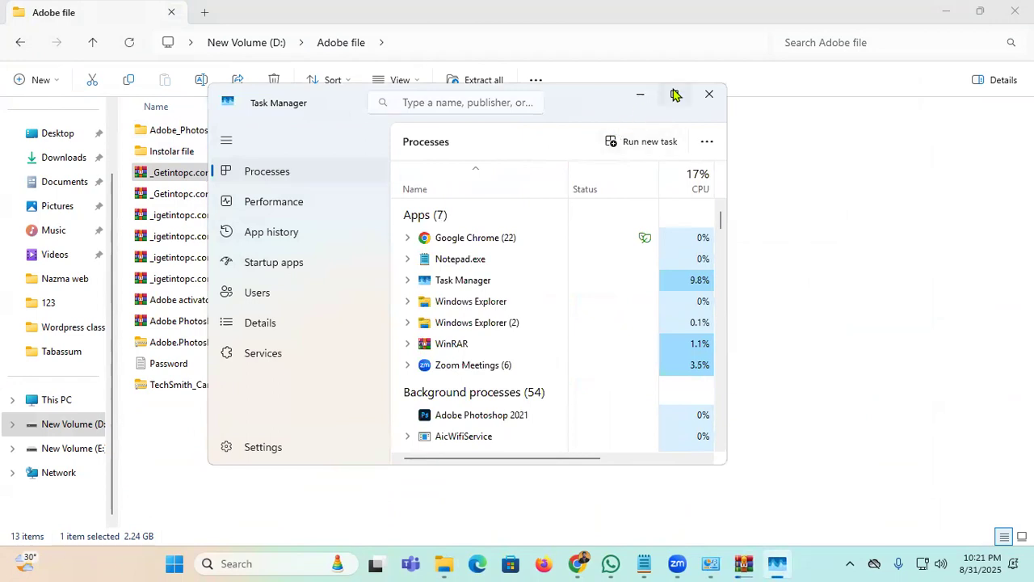
click(673, 94)
click(67, 118)
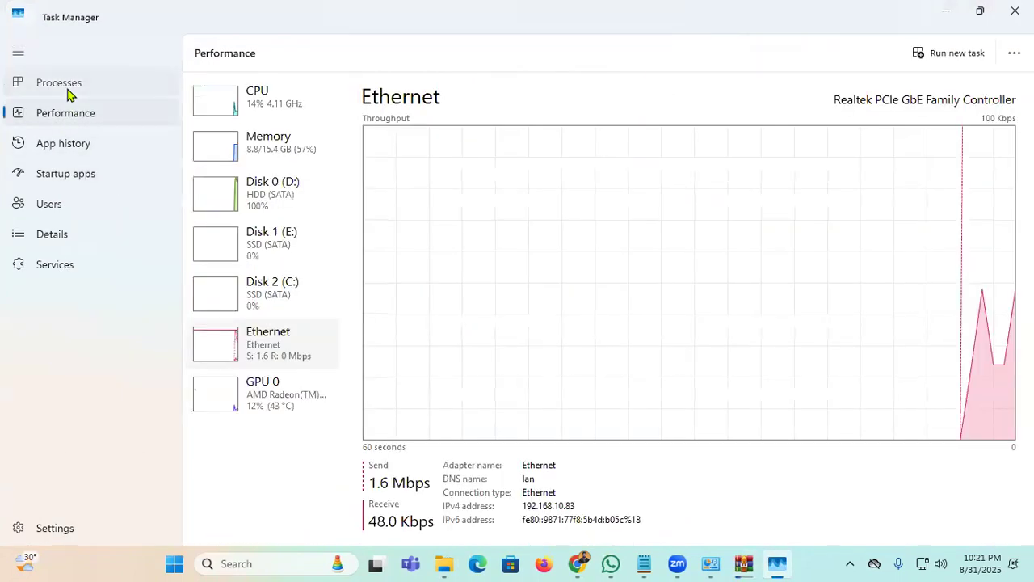
click(50, 84)
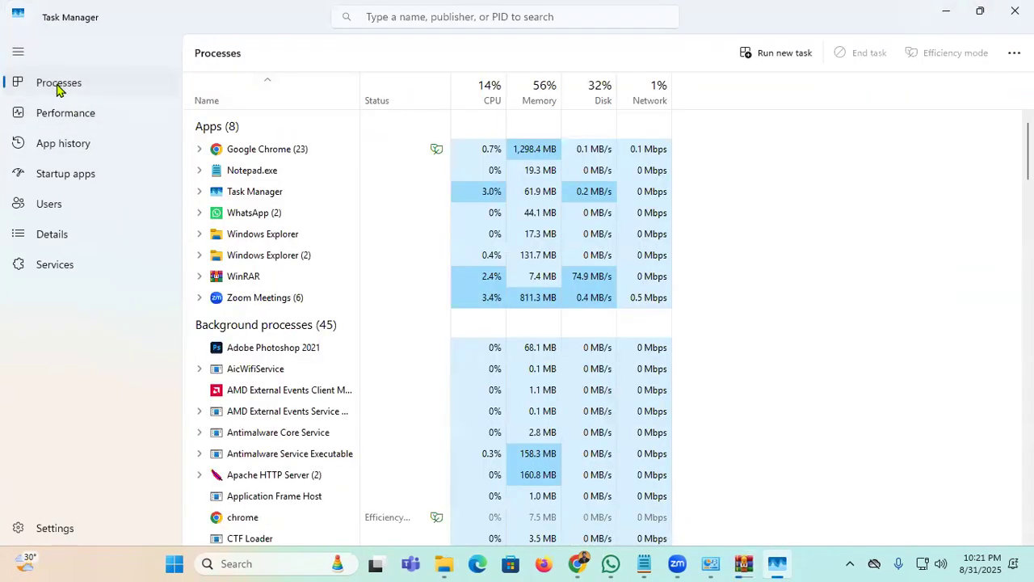
click(60, 119)
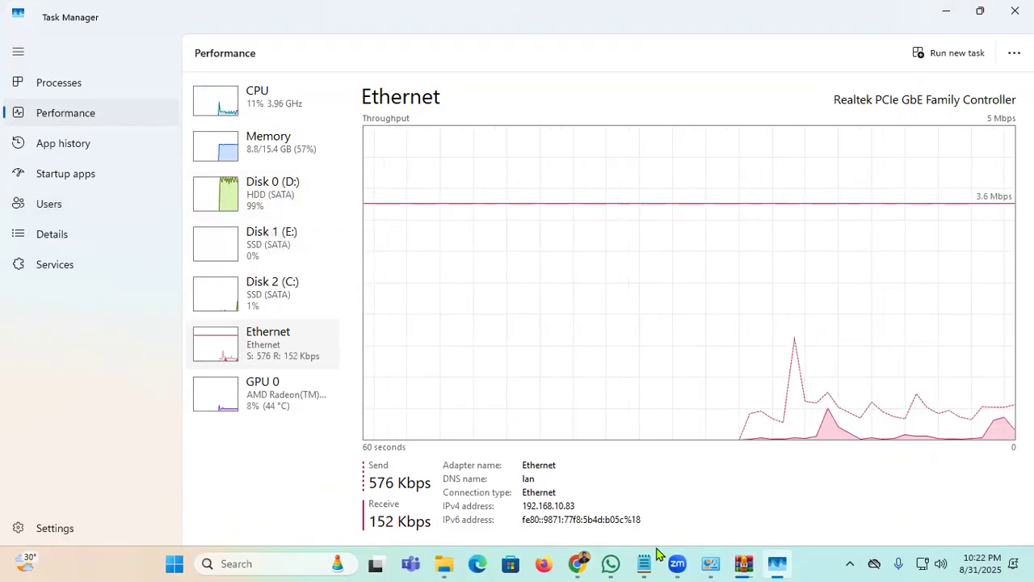
mouse_move(743, 564)
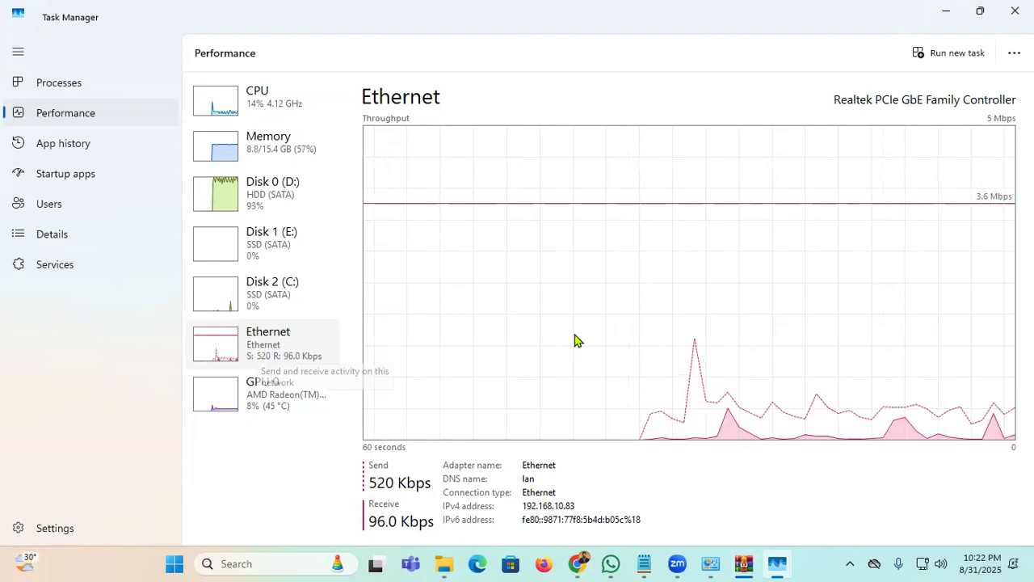
click(1006, 15)
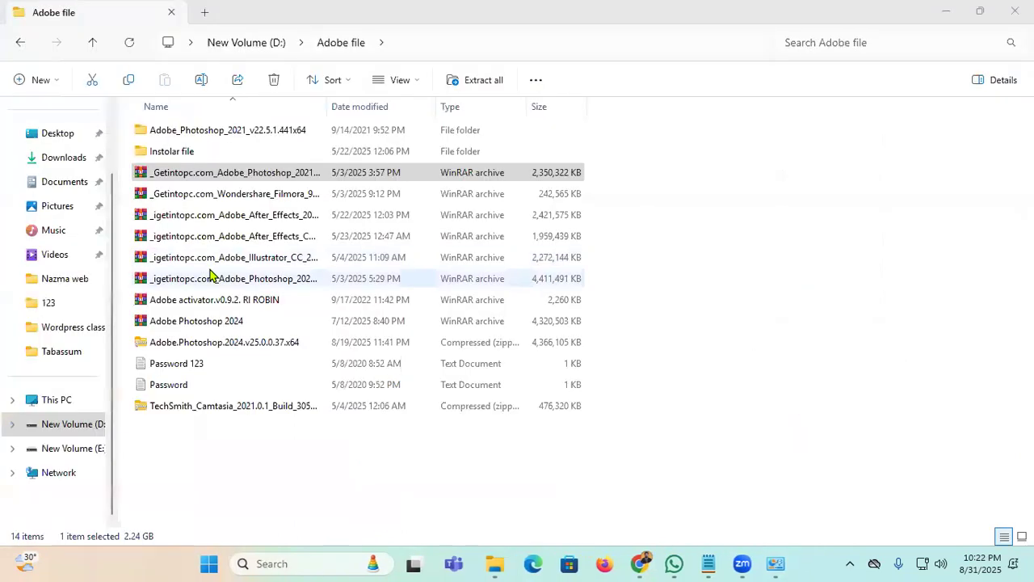
Step: Look inside Adobe_Photoshop_2021_v22.5.1.441x64, then delete that folder and minimize Explorer
double_click(230, 131)
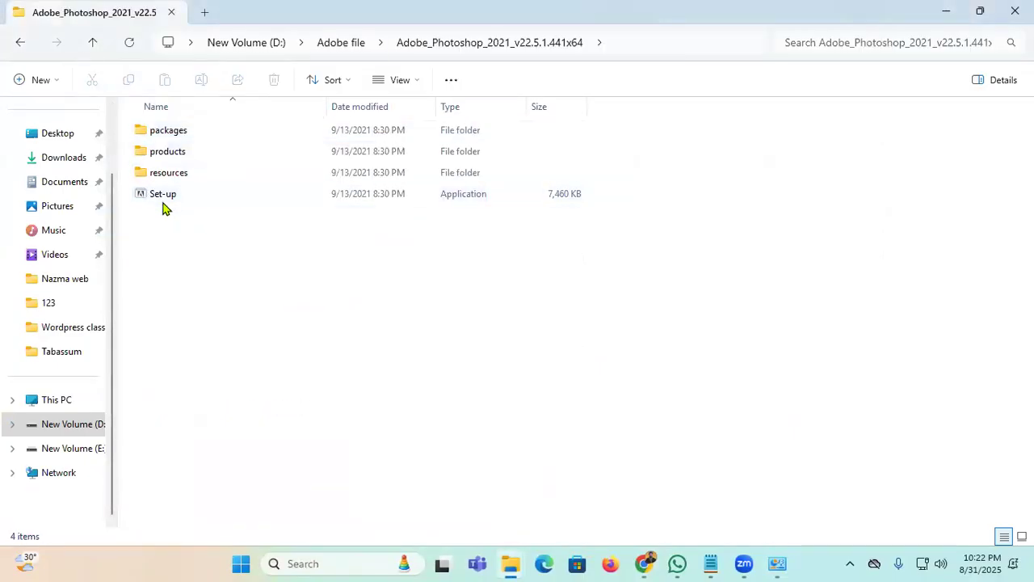
right_click(254, 199)
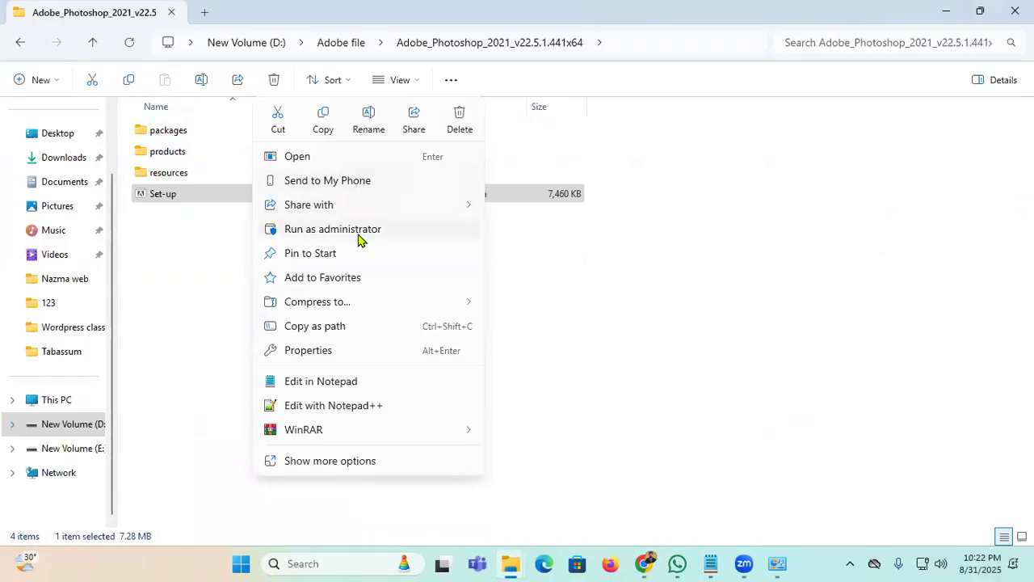
click(711, 452)
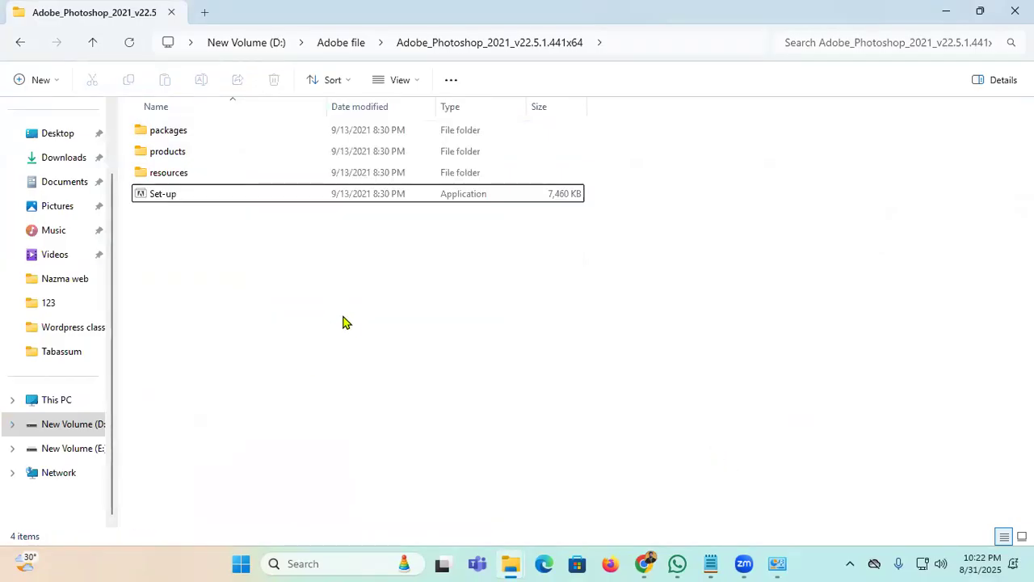
click(21, 42)
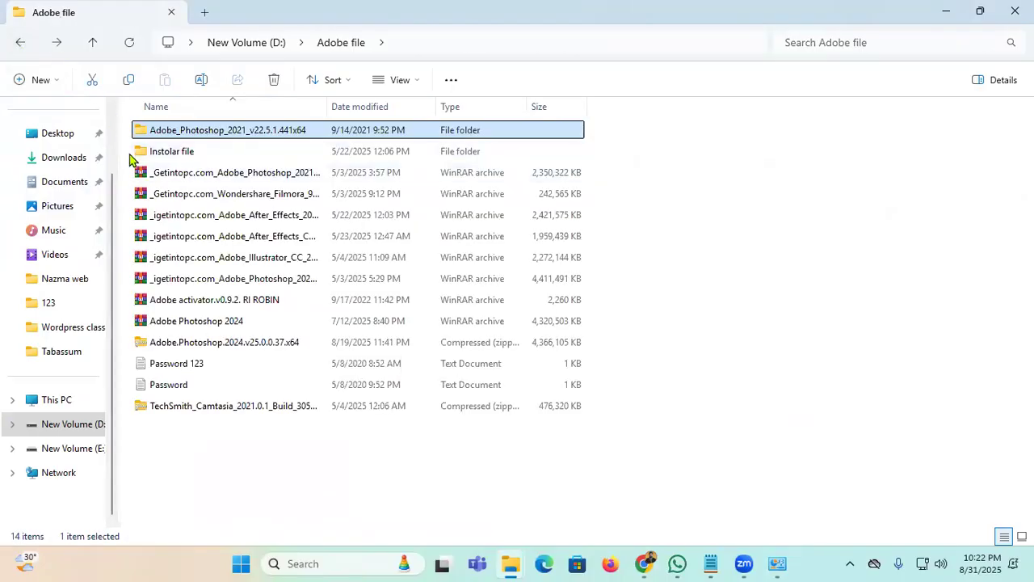
click(396, 131)
key(Delete)
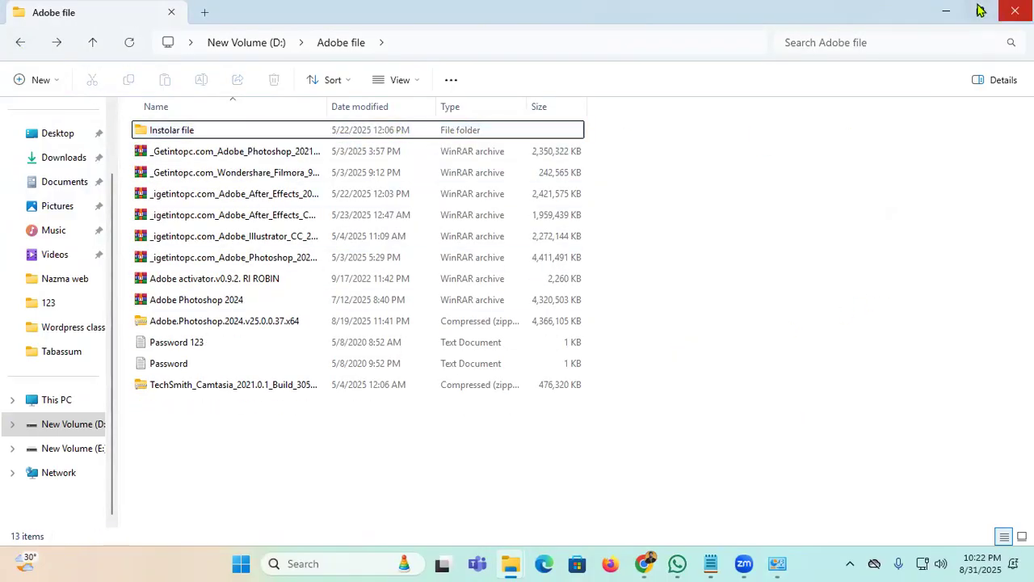
click(945, 12)
Step: Launch Photoshop 2021 from the desktop, then shrink and minimize its window
click(939, 10)
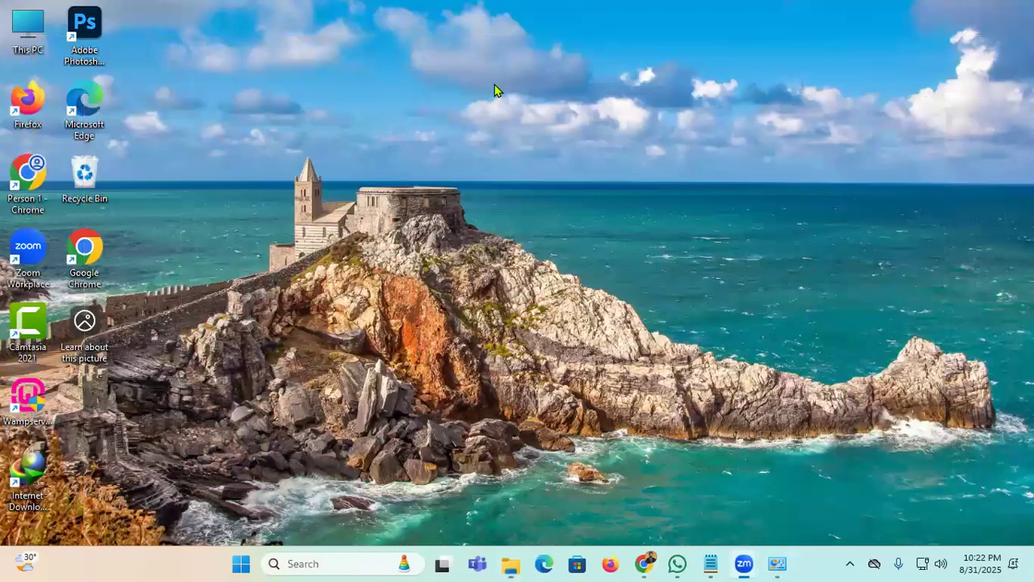
double_click(81, 26)
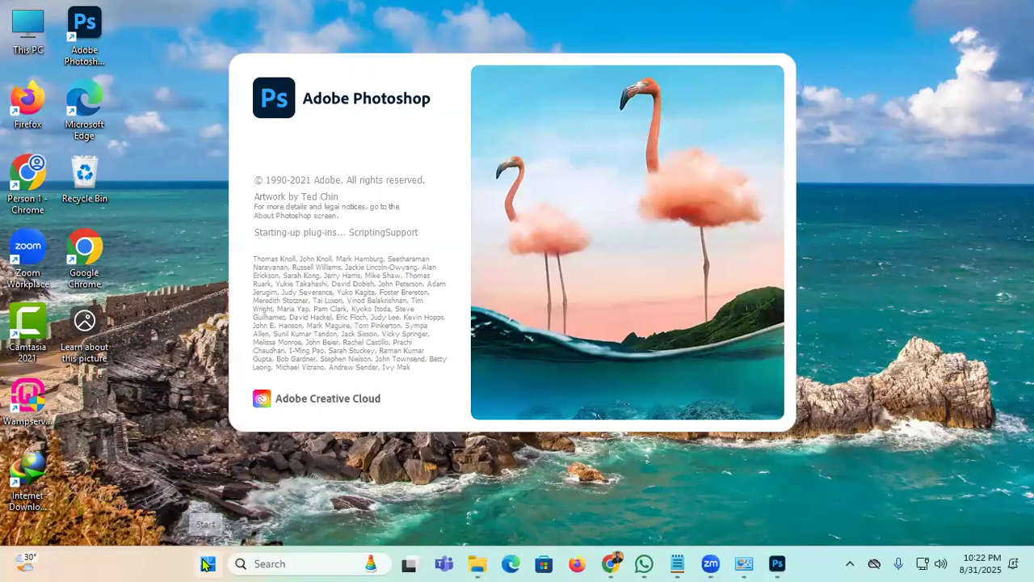
click(207, 563)
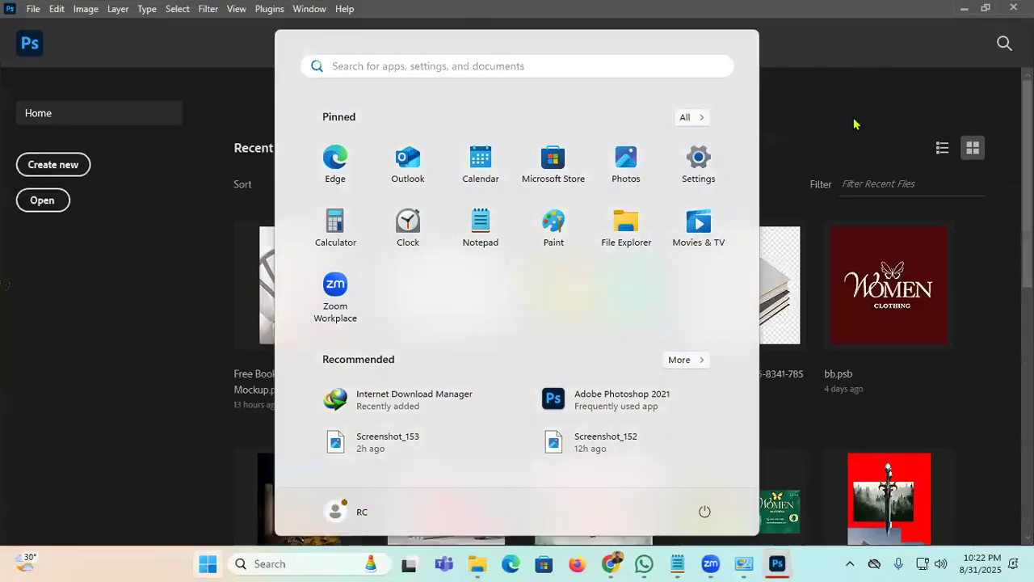
click(857, 124)
click(986, 7)
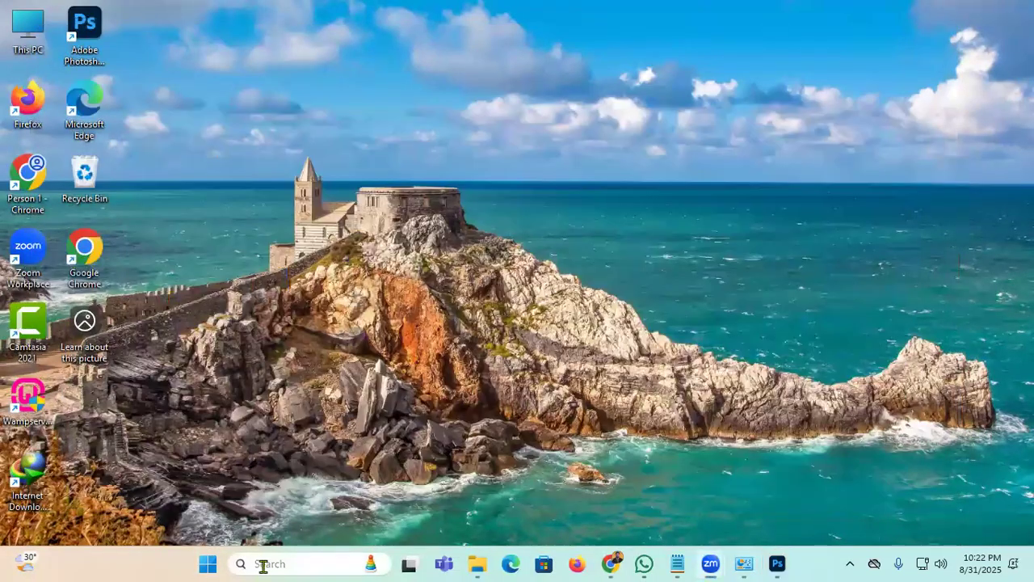
click(261, 561)
Step: Restore Photoshop maximized and close the floating Character and Adjustments panels
text(Ad9)
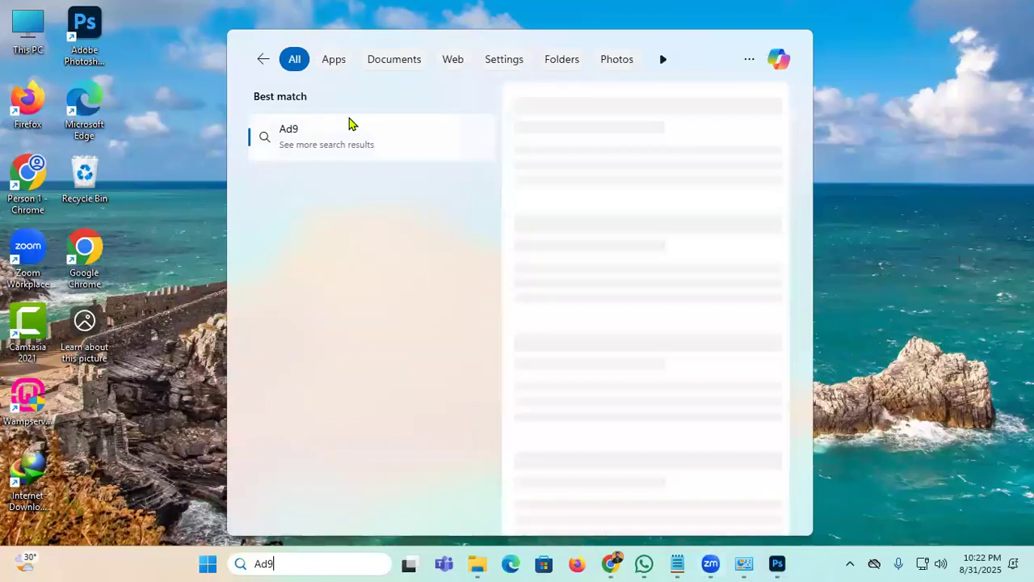
key(BackSpace)
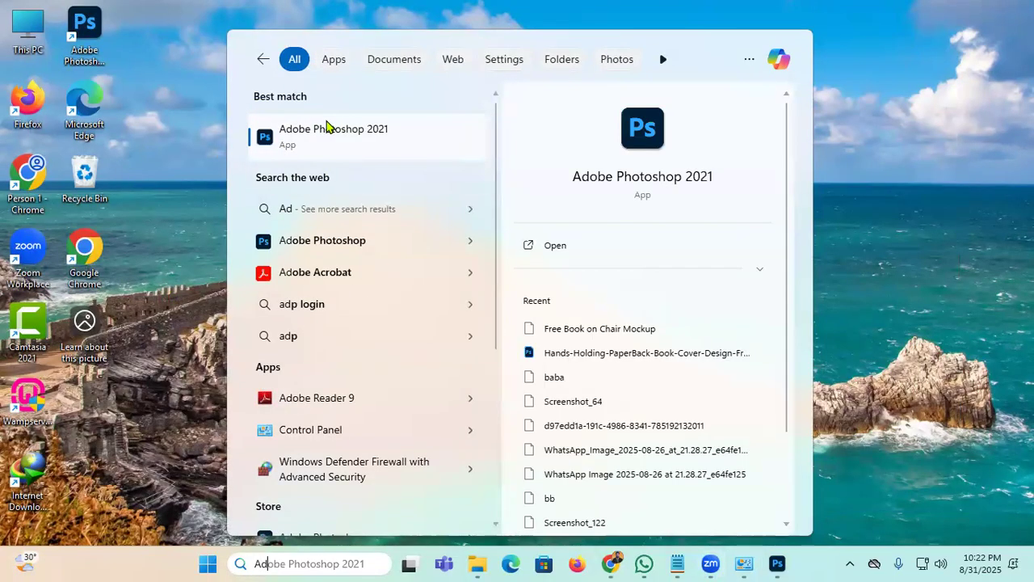
click(150, 39)
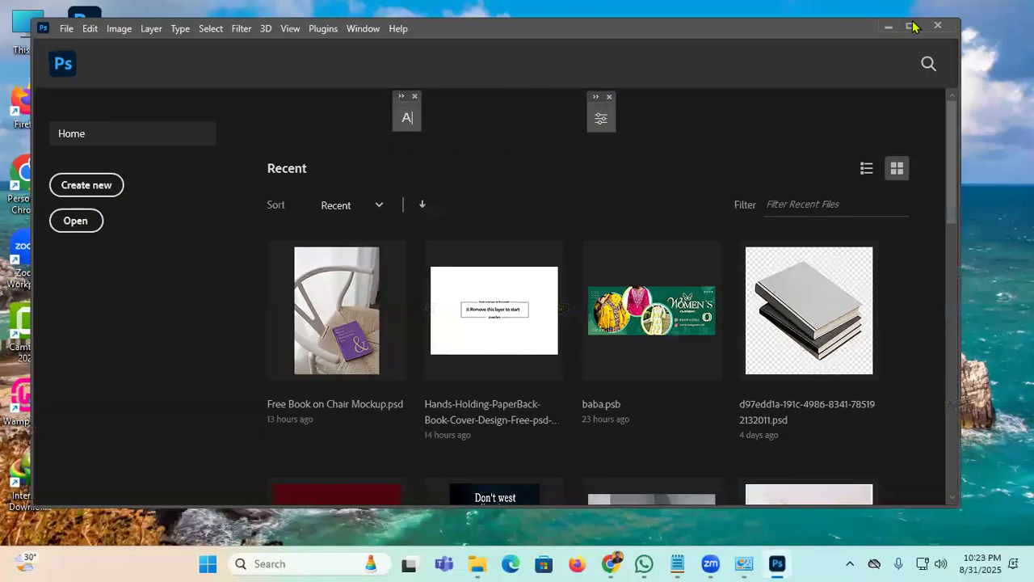
click(911, 28)
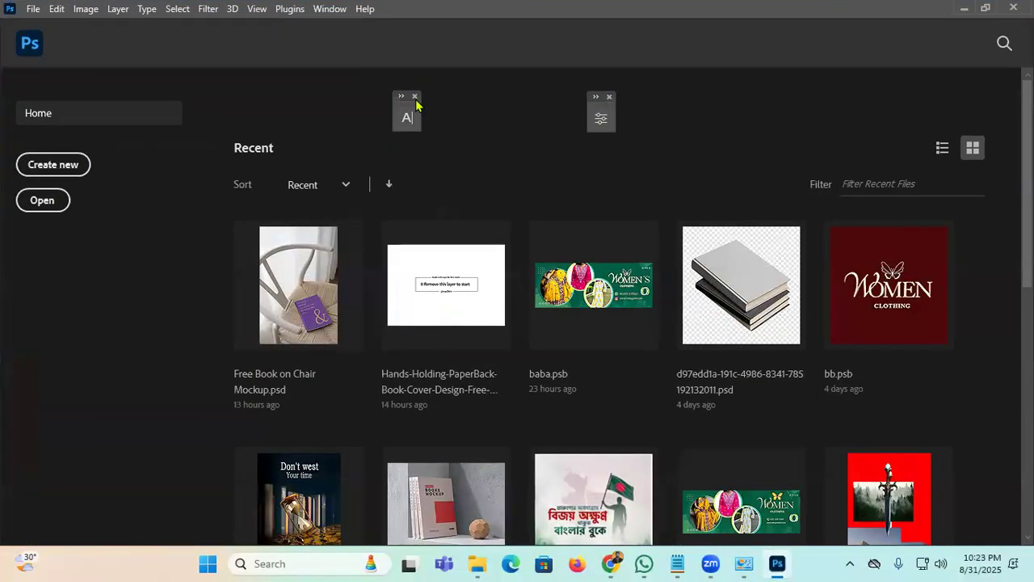
click(415, 98)
click(610, 97)
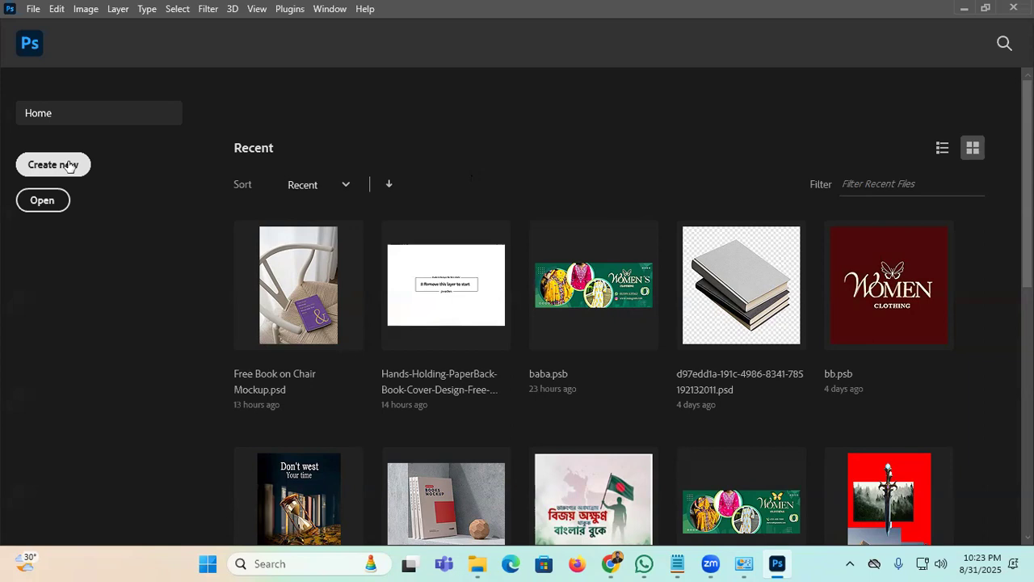
Step: Start a new document from the Home screen, bringing up the A4 210 x 297 mm 300 ppi preset
click(59, 170)
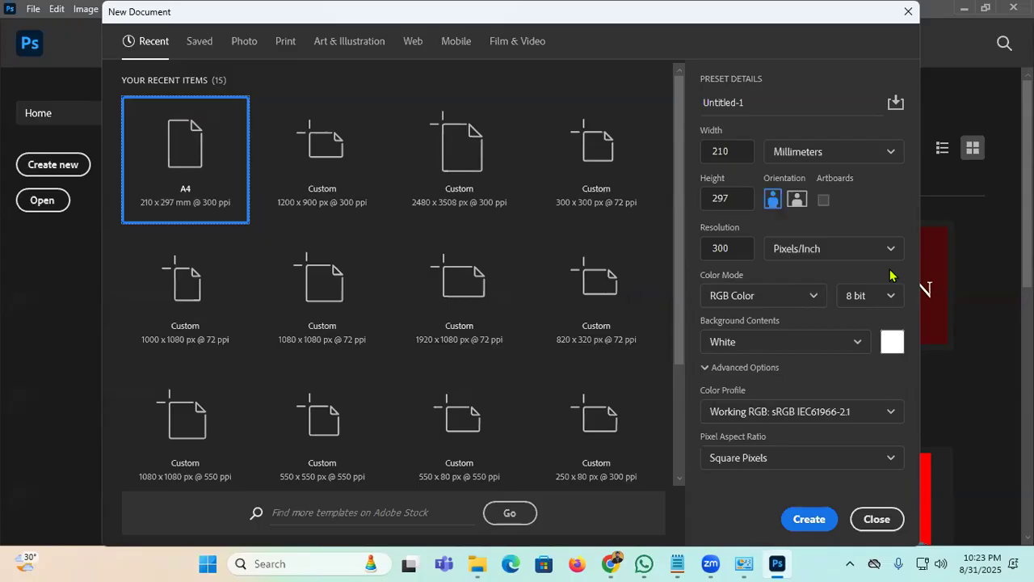
Step: Bring the Downloads folder forward and open IMG_4048
mouse_move(477, 564)
click(372, 469)
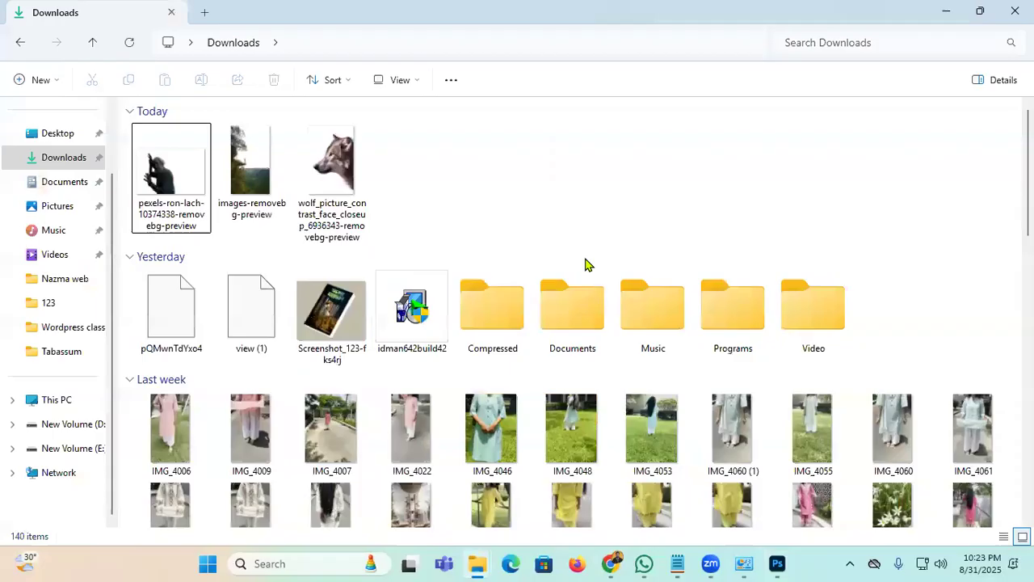
scroll(746, 265, down, 10)
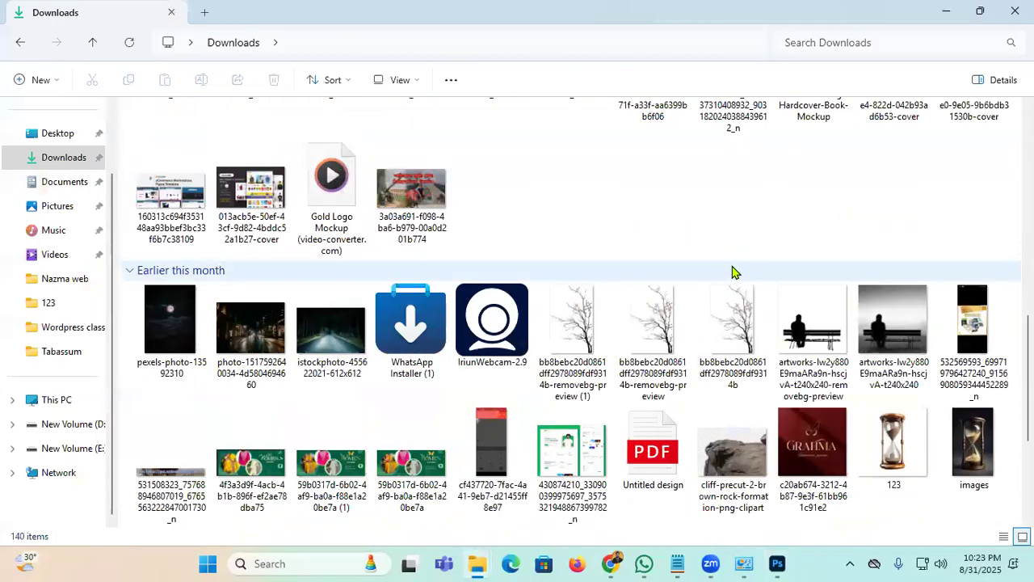
scroll(733, 272, up, 10)
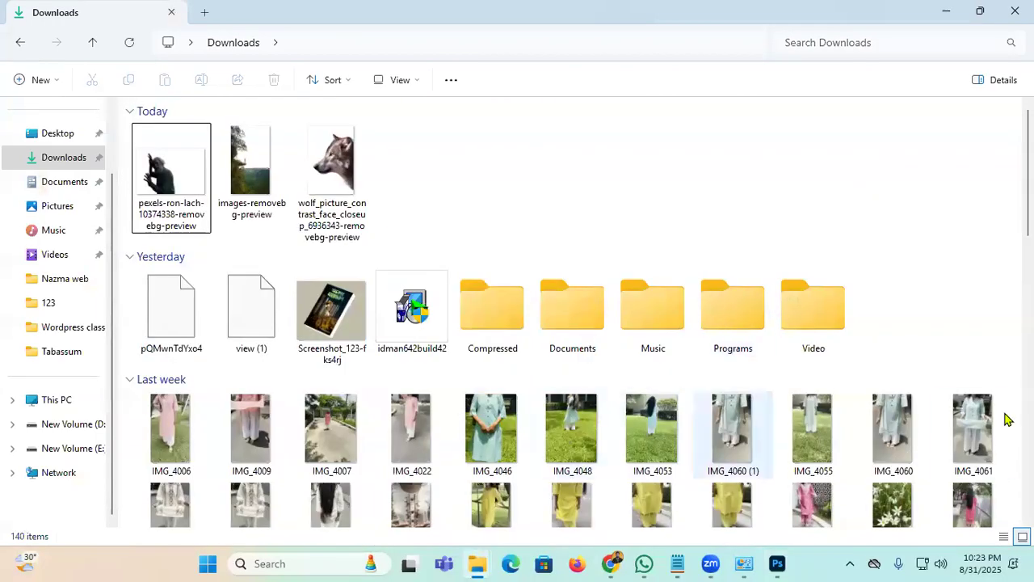
double_click(570, 429)
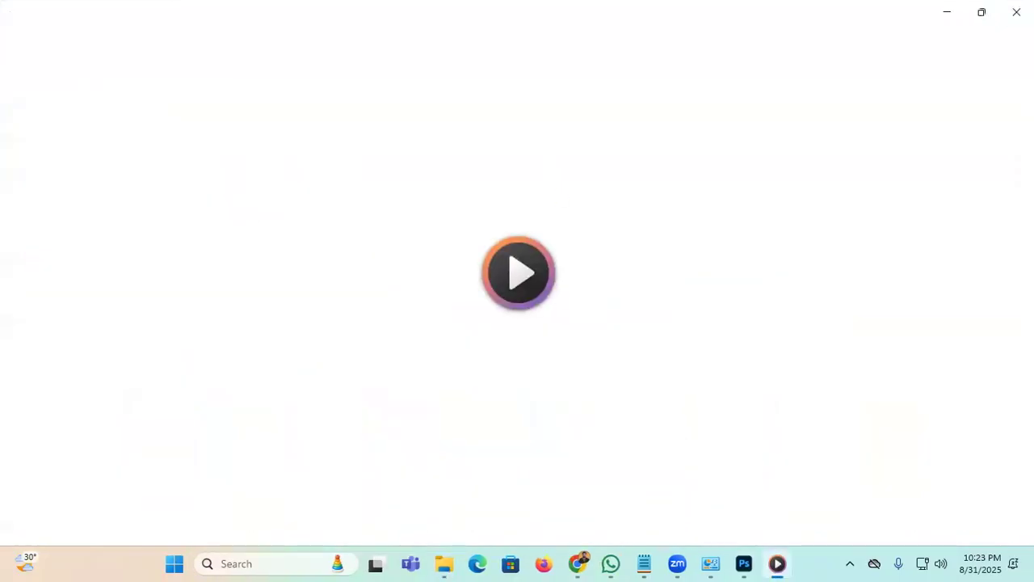
scroll(529, 354, down, 15)
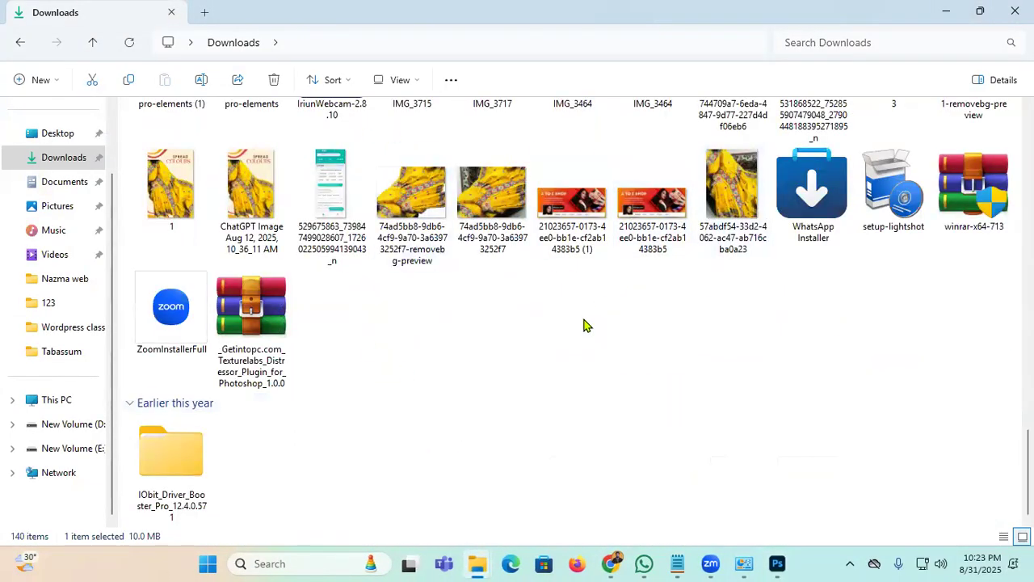
Step: Preview the A TO Z SHOP banner image in Photos, then close it
click(554, 340)
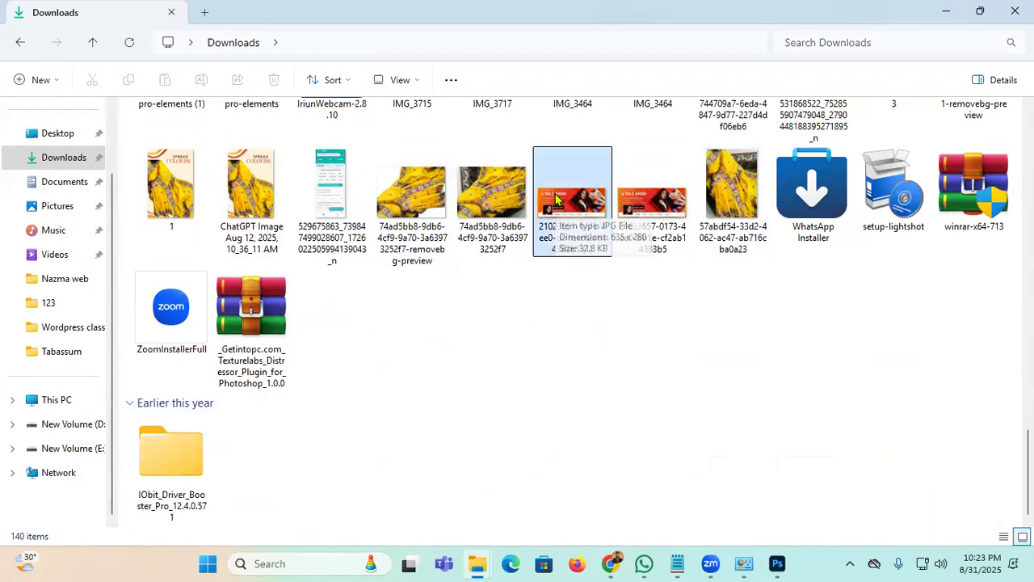
double_click(555, 200)
scroll(497, 239, down, 8)
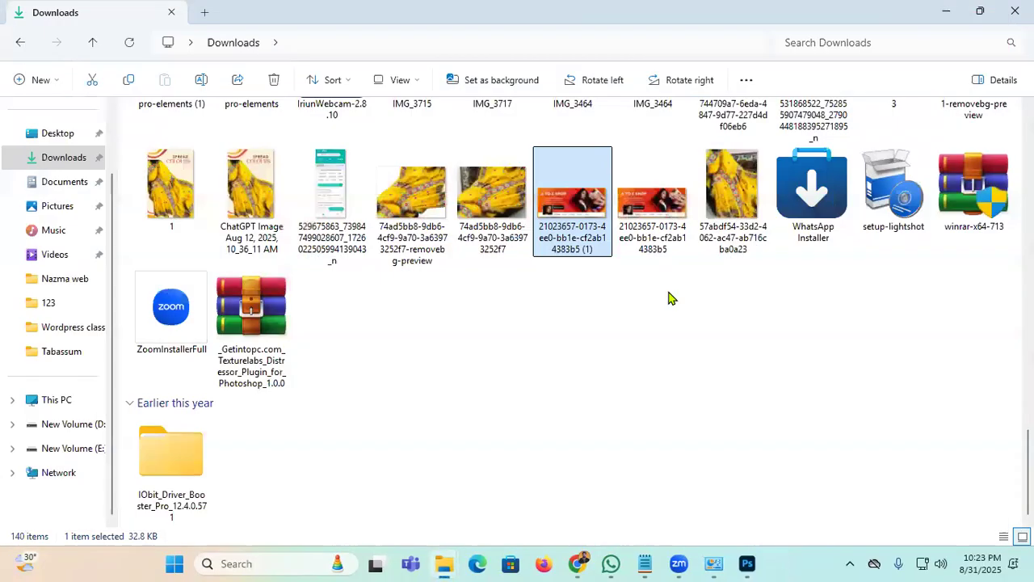
click(1016, 17)
Step: Open the banner JPG's Properties and move the dialog up and left
right_click(564, 204)
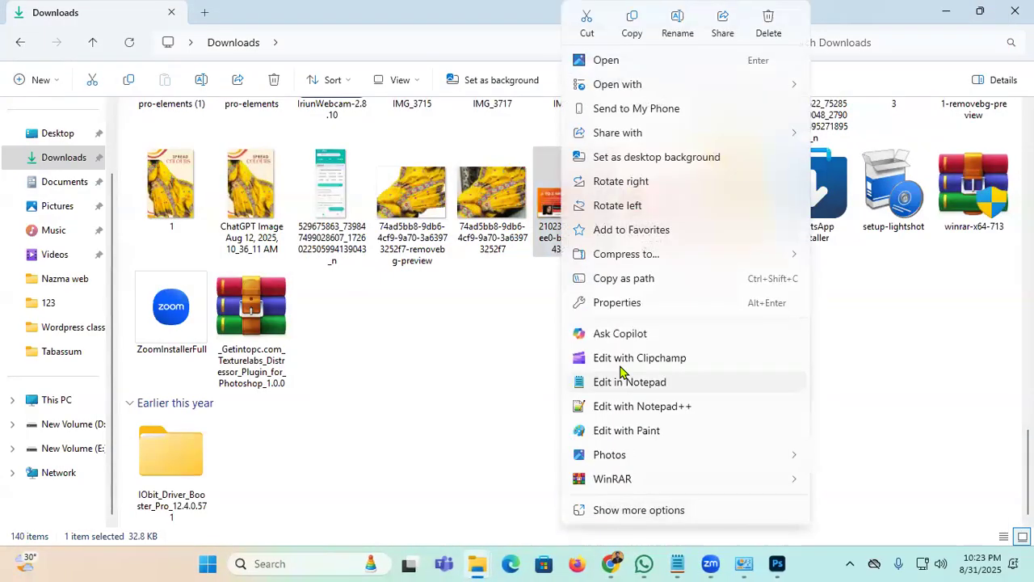
click(671, 305)
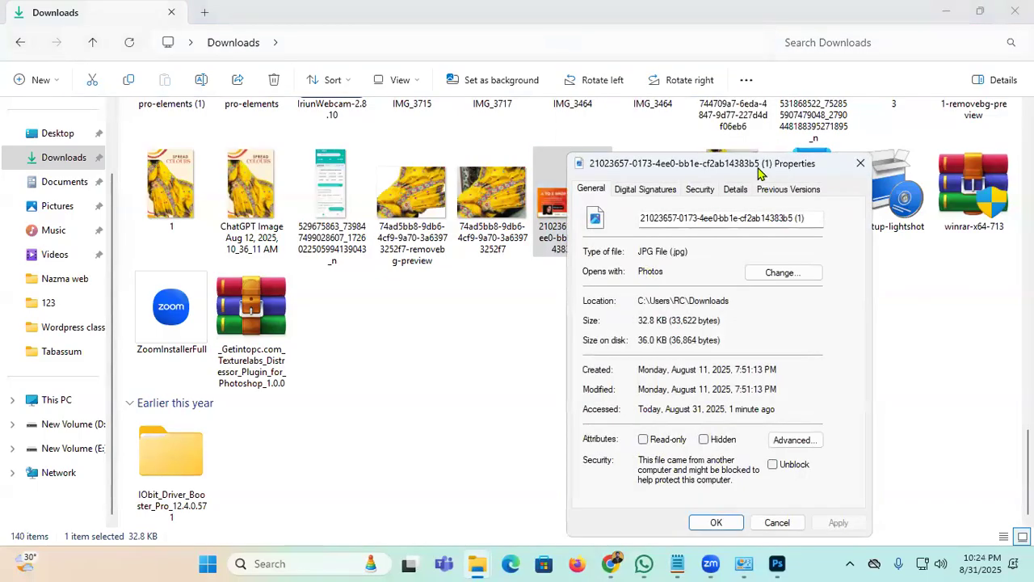
drag(759, 172, 478, 97)
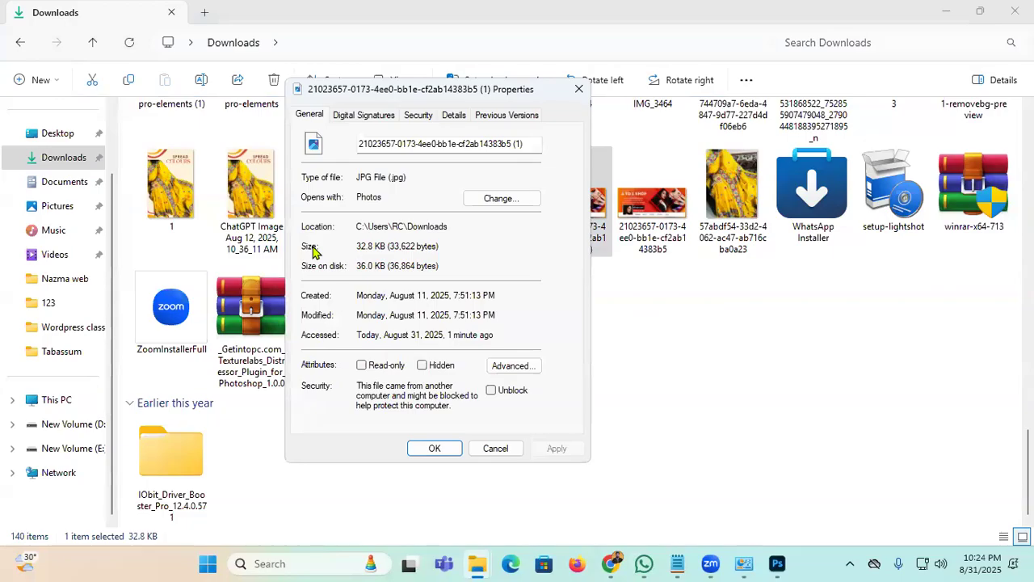
Step: Select the 32.8 KB size, the Monday, August 11, 2025 creation date and the access date
drag(417, 246, 360, 247)
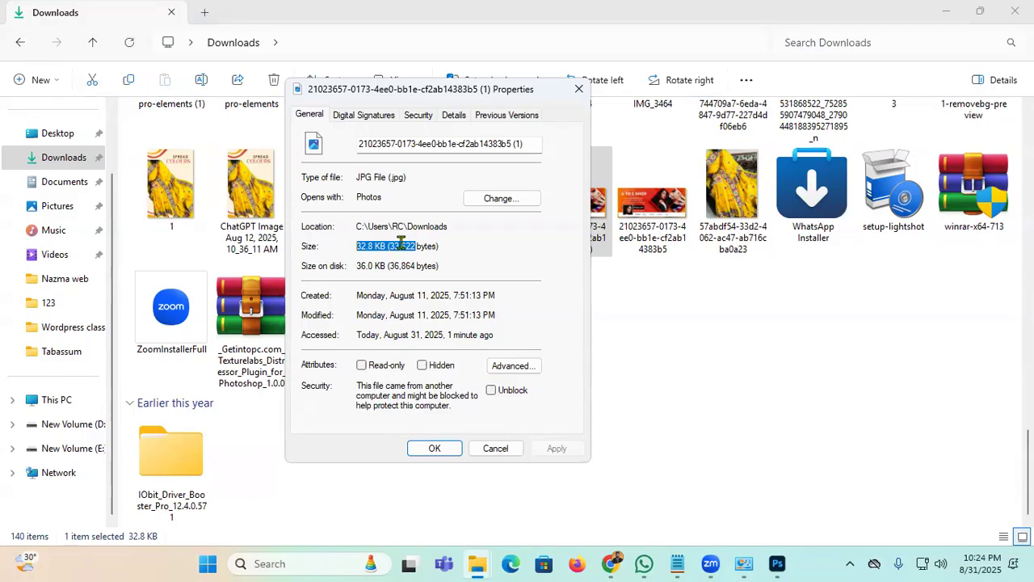
click(481, 248)
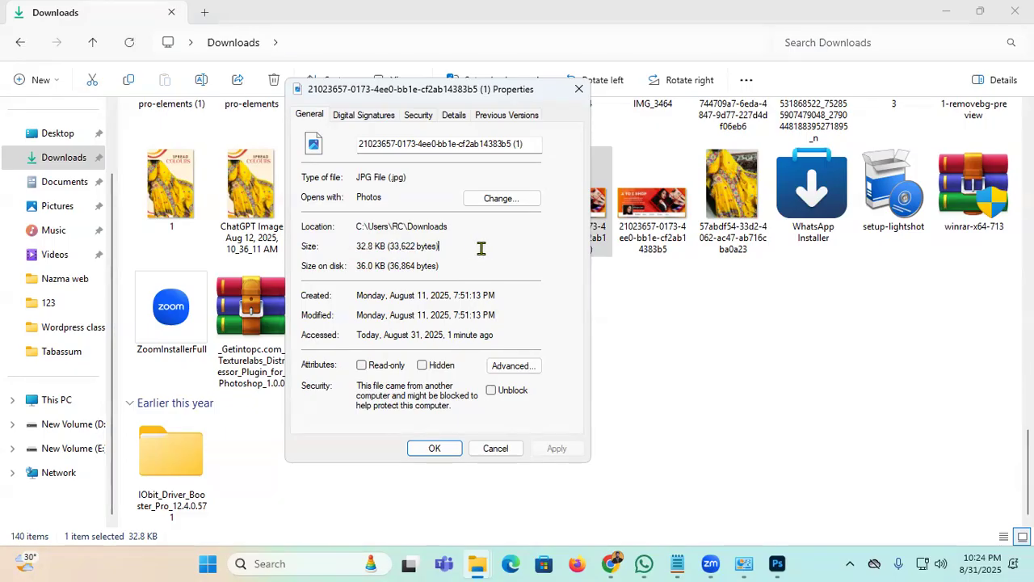
drag(431, 295, 265, 340)
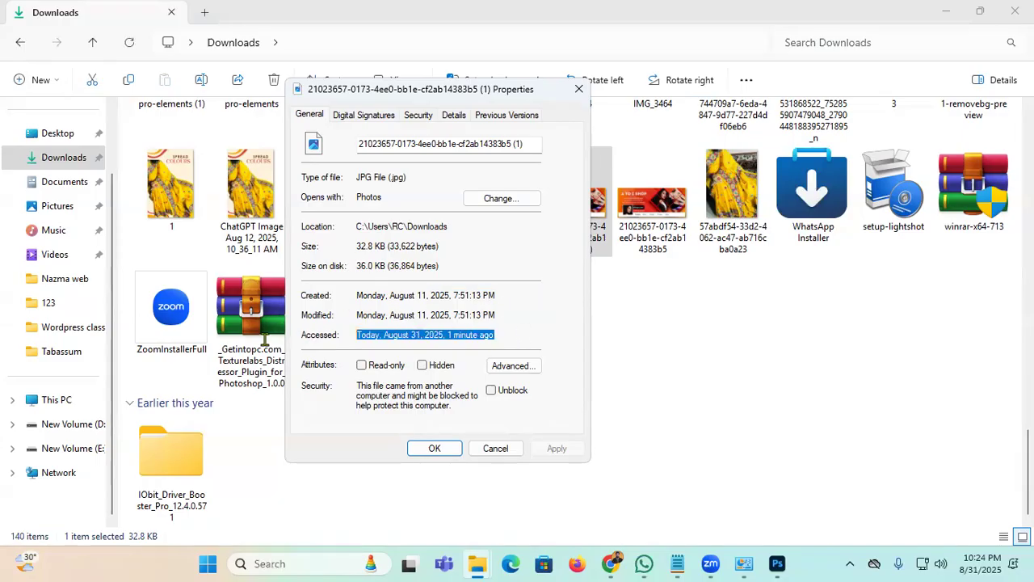
click(539, 298)
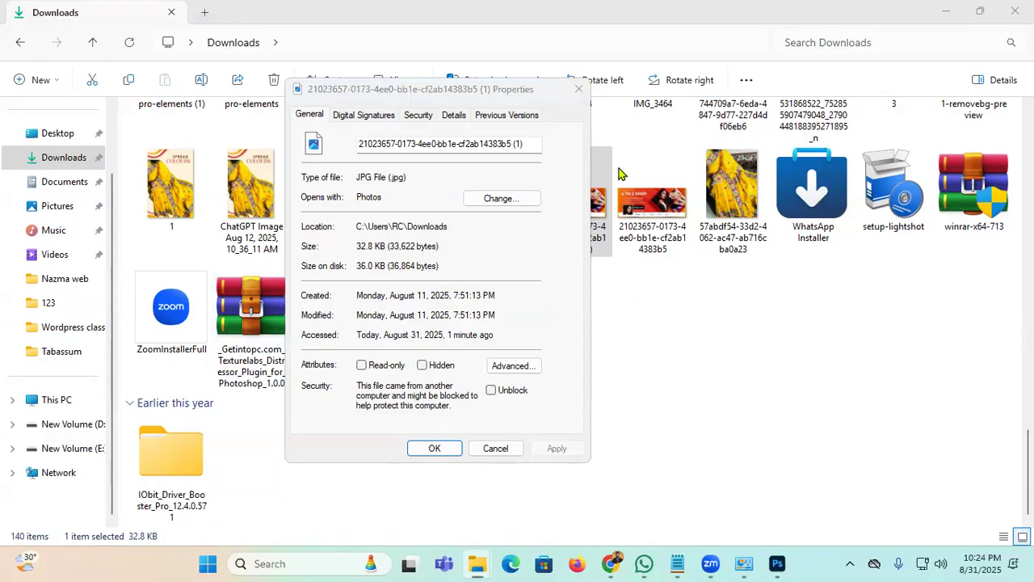
Step: Close the file properties, minimize Photos and bring Photoshop's New Document settings back
click(580, 89)
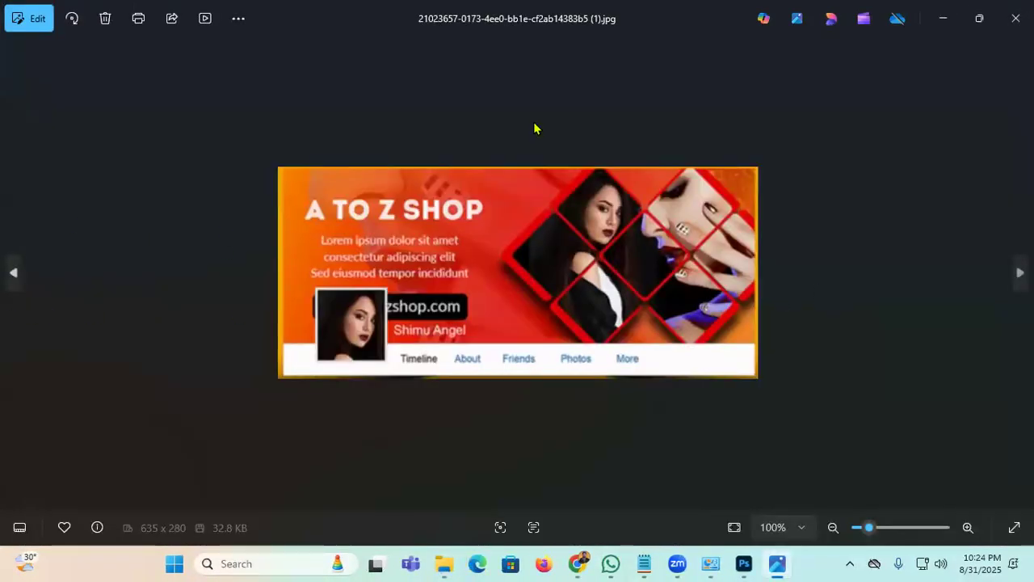
click(943, 18)
click(743, 564)
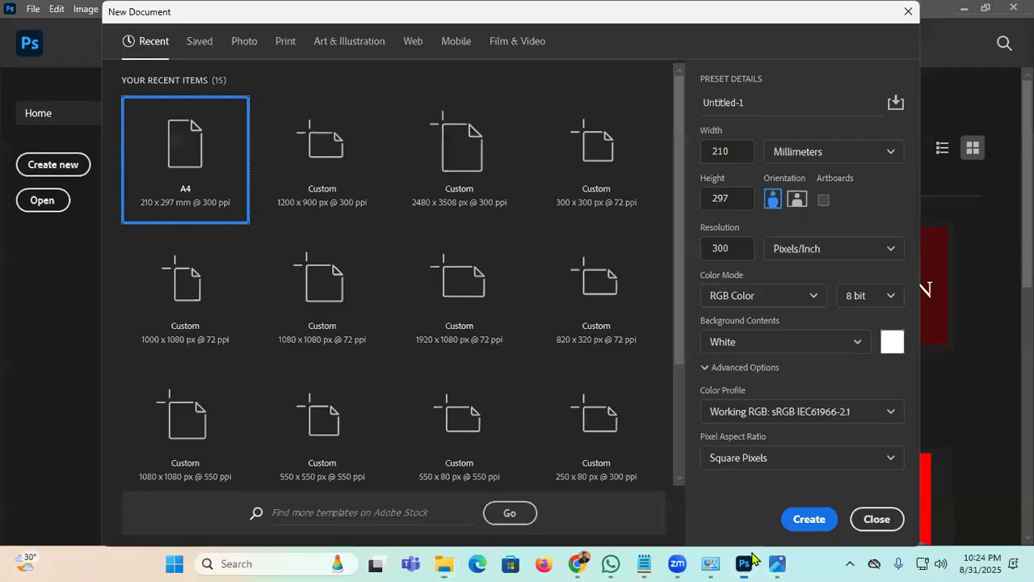
Step: Change the New Document width units from Millimeters to Pixels, giving 2480 x 3508
click(876, 155)
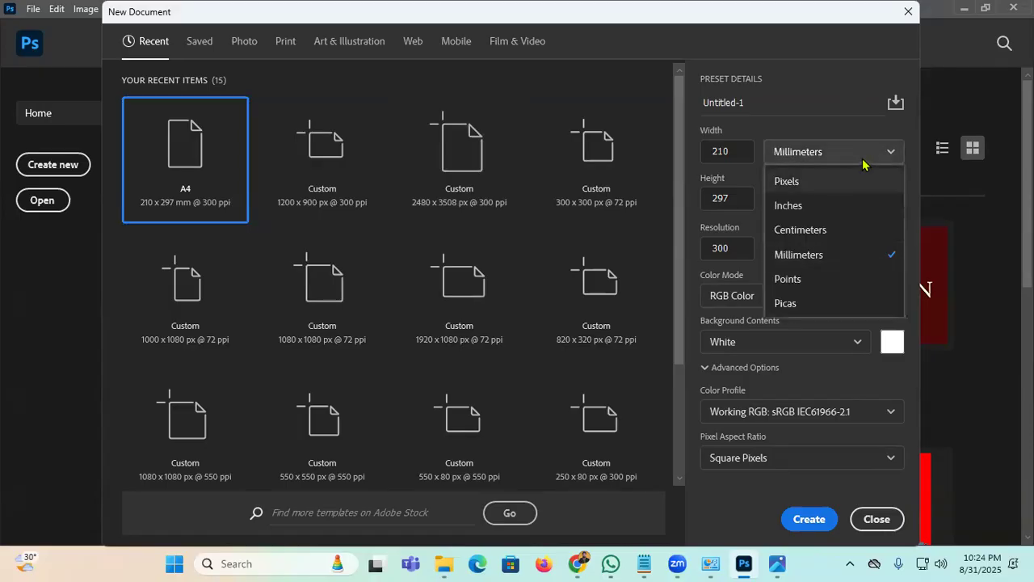
click(880, 153)
click(862, 156)
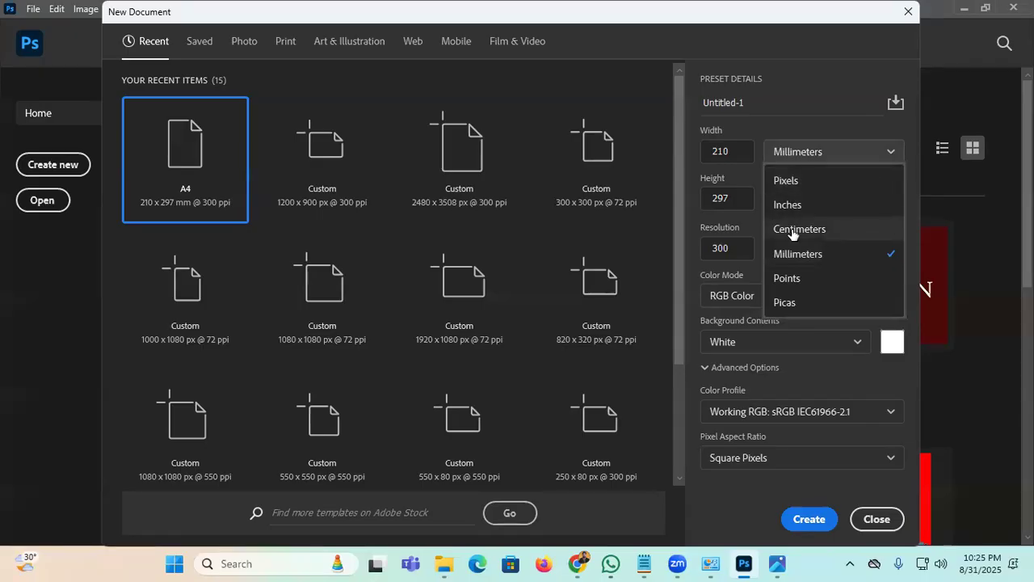
click(889, 149)
click(876, 156)
click(808, 191)
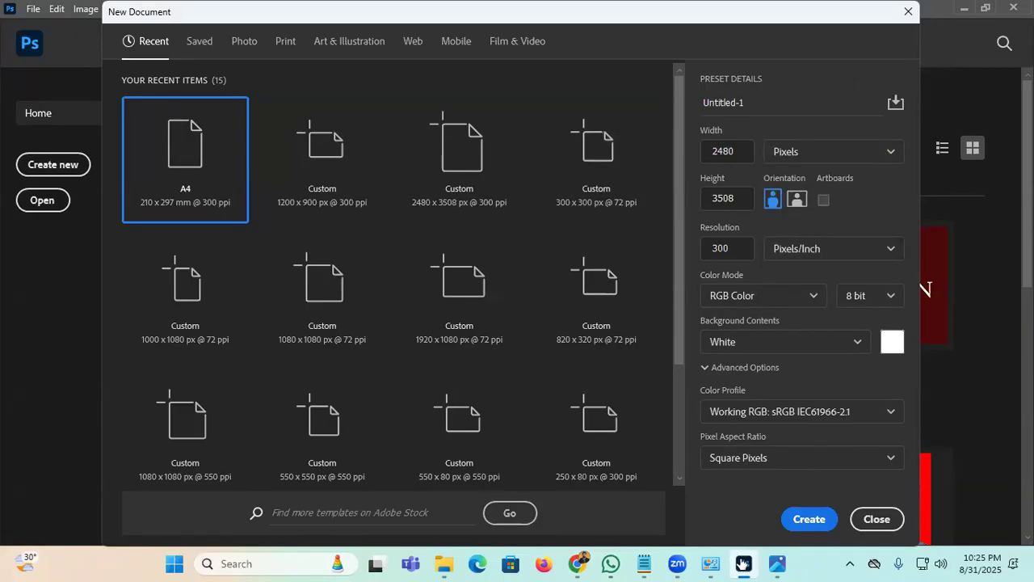
click(579, 563)
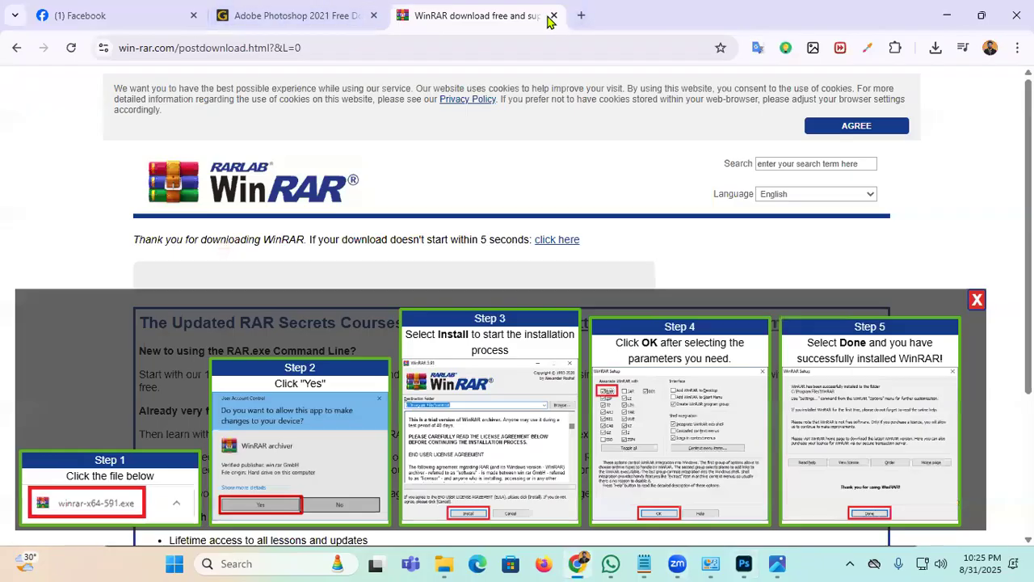
Step: Close the WinRAR and Photoshop download tabs and search Google for 'Web banner size in 2025'
click(553, 16)
click(372, 17)
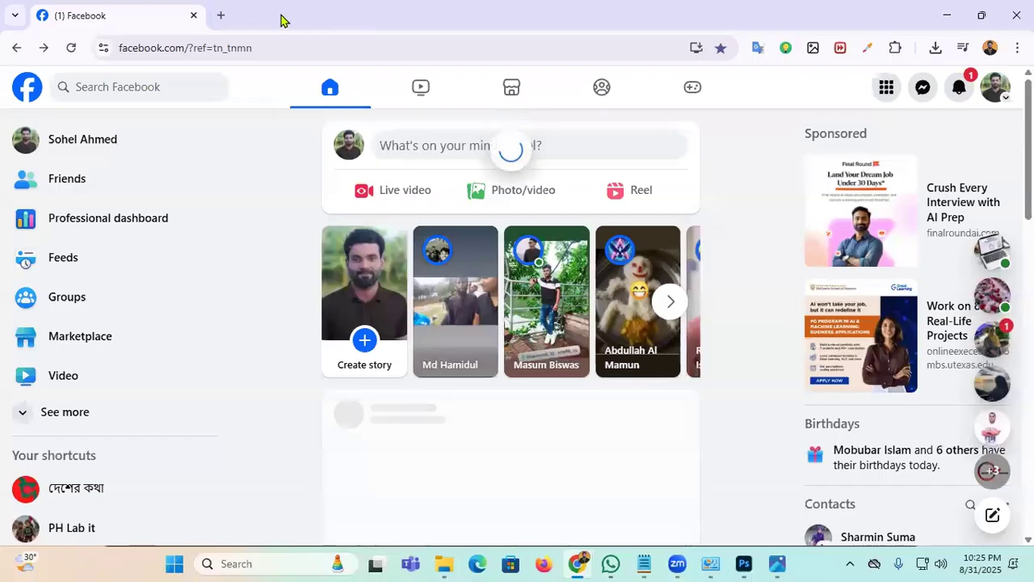
click(216, 15)
click(347, 46)
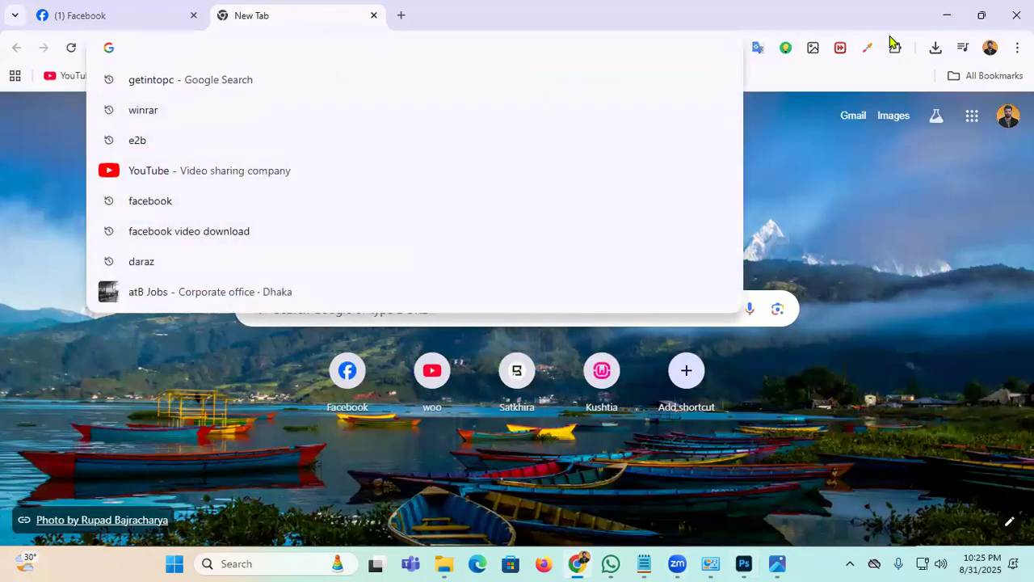
text(Web )
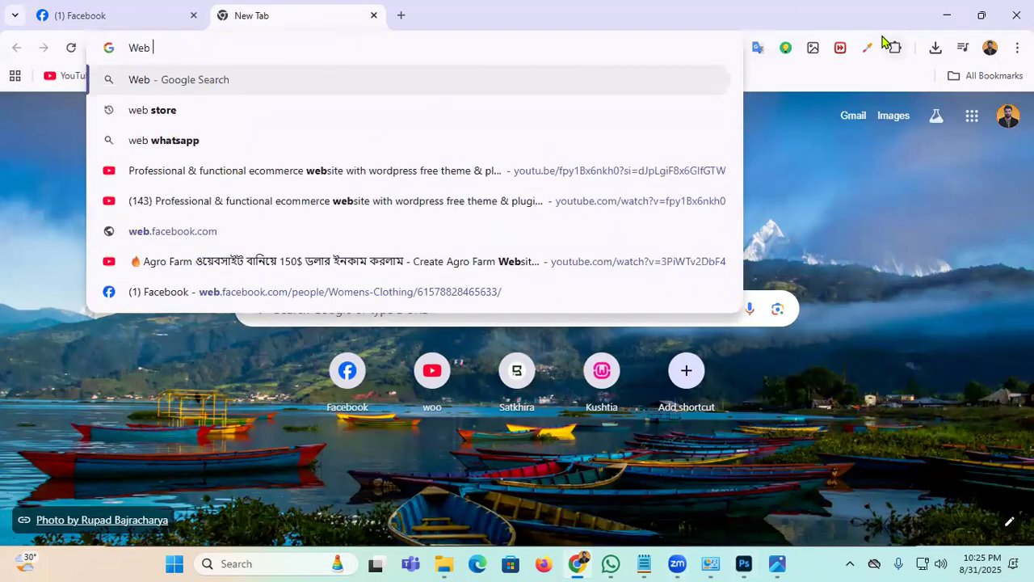
text(banner size )
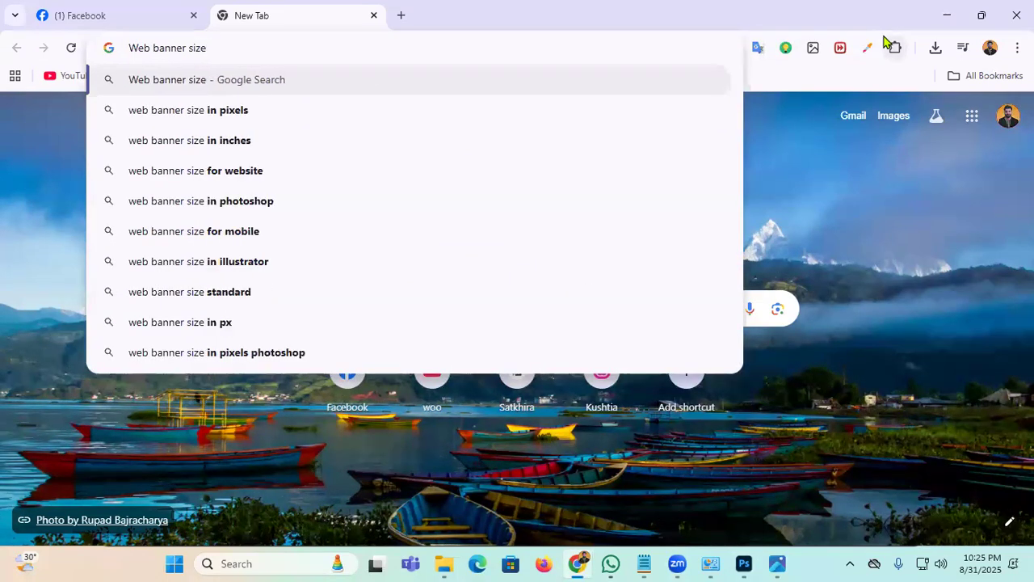
text(in )
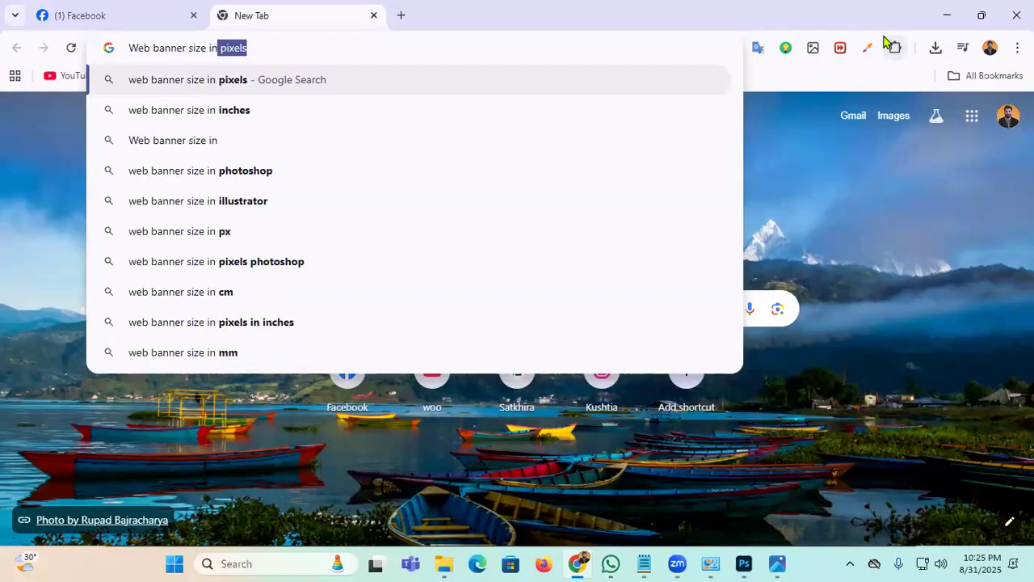
text(2025)
key(Return)
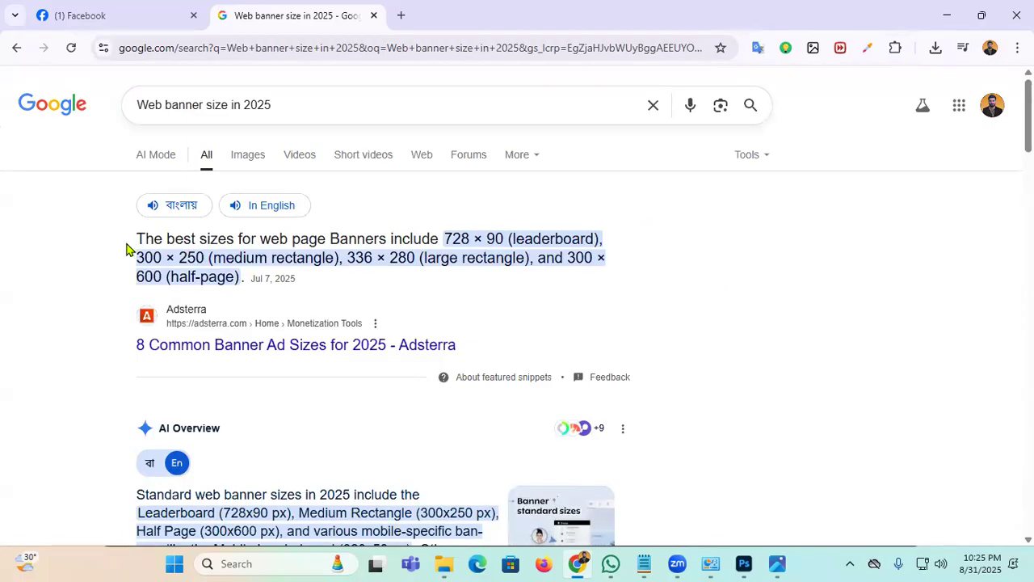
Step: Highlight the recommended banner sizes in the results, including the 728x90 px leaderboard
drag(120, 245, 501, 237)
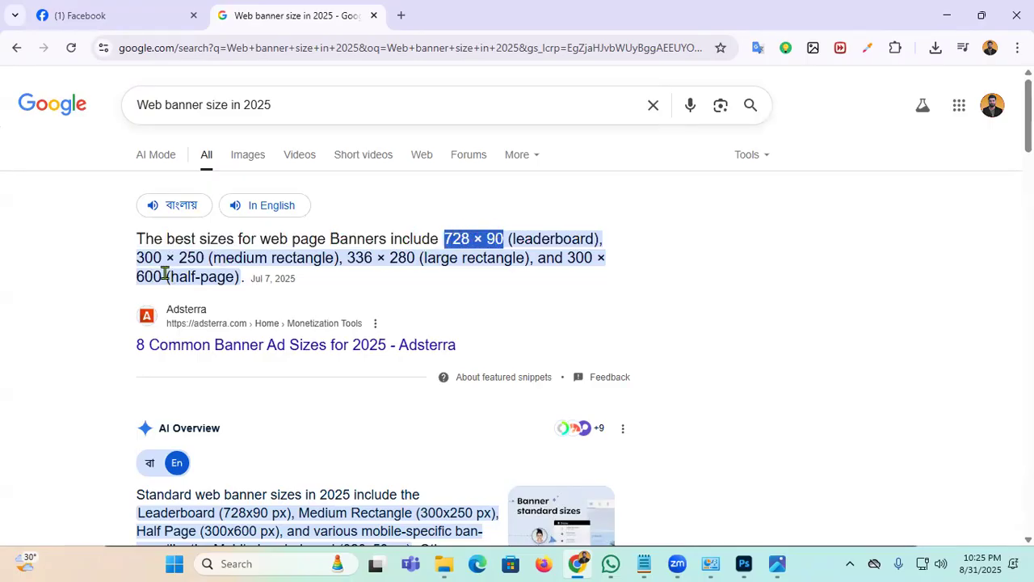
drag(130, 278, 275, 278)
scroll(579, 273, down, 2)
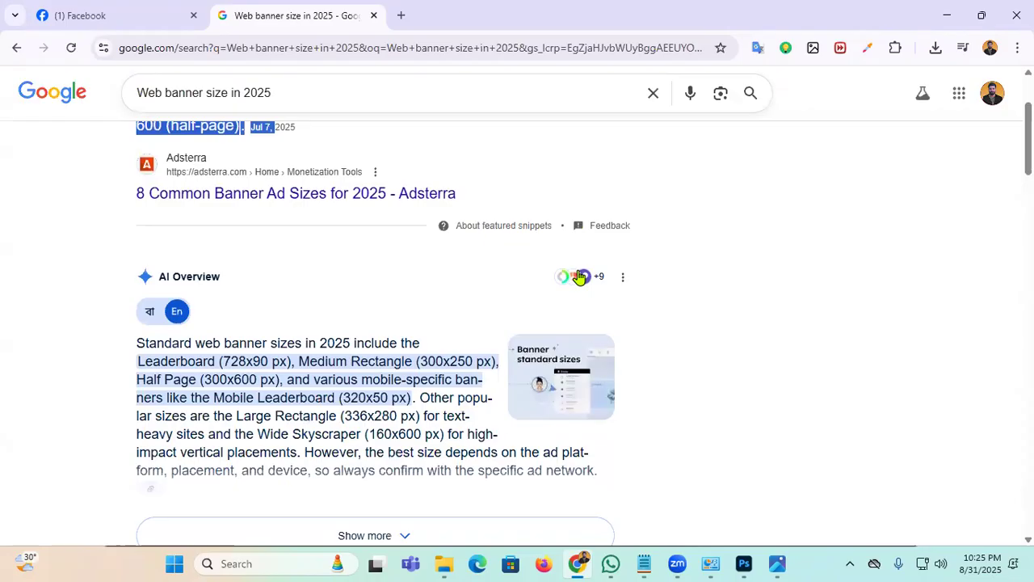
scroll(579, 276, down, 1)
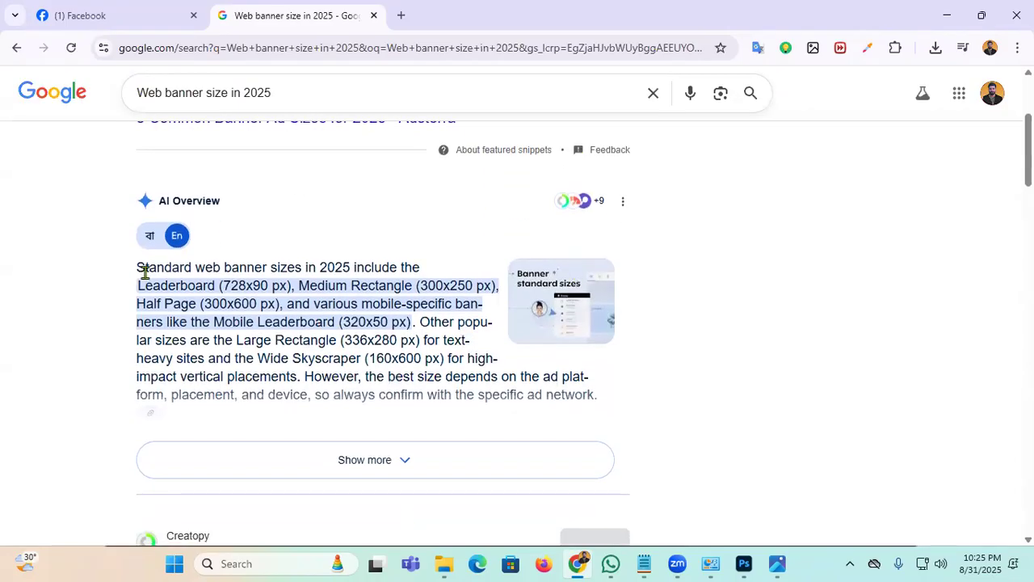
drag(139, 270, 441, 272)
drag(223, 285, 298, 285)
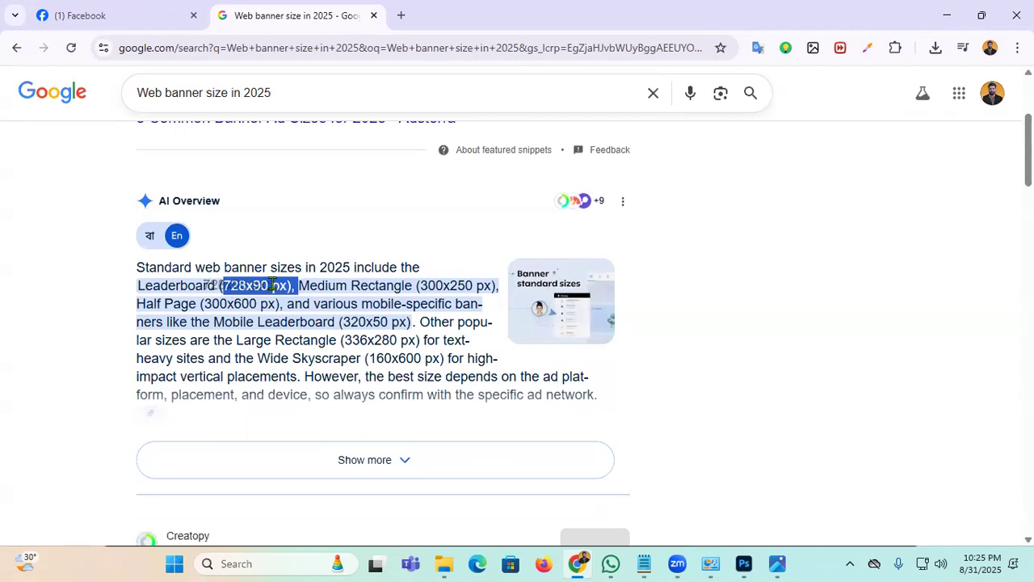
drag(289, 285, 224, 286)
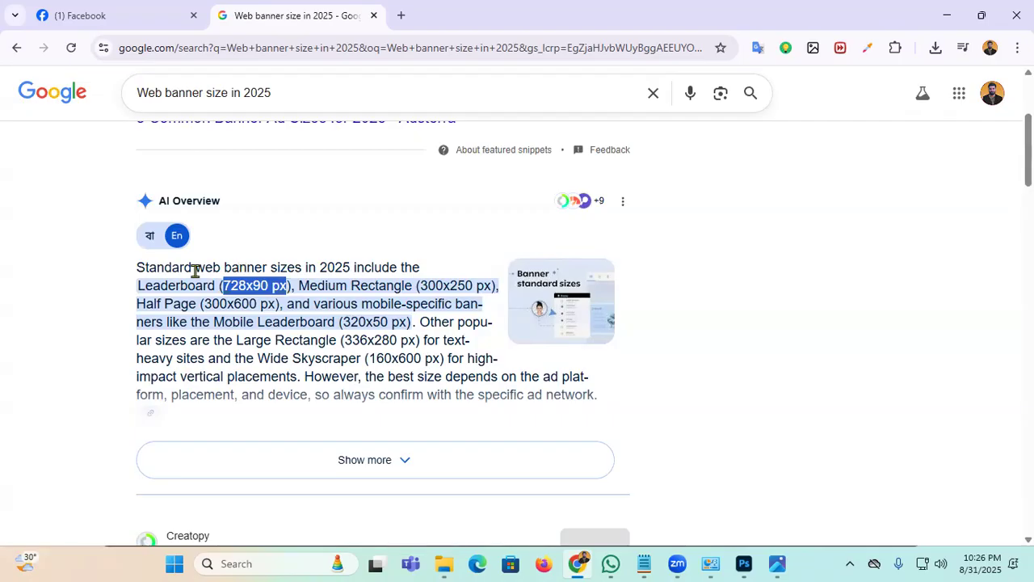
drag(320, 271, 496, 277)
click(405, 235)
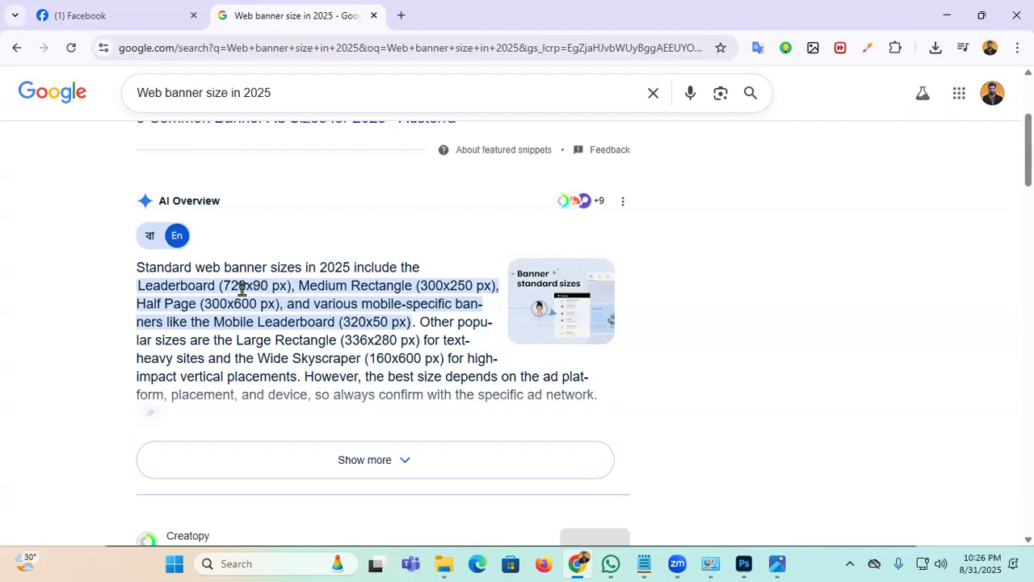
drag(224, 285, 280, 285)
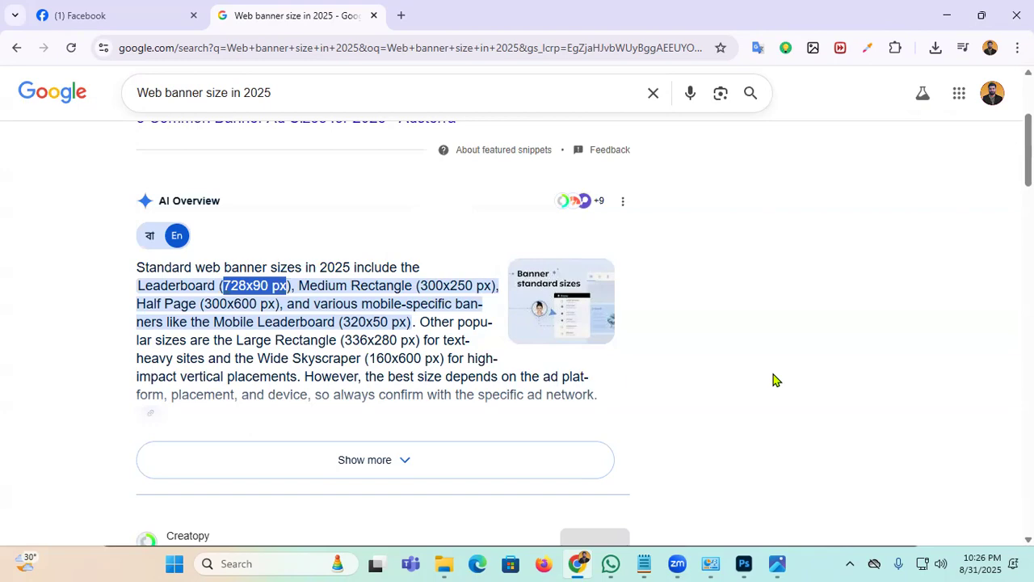
Step: Dismiss the old New Document setup and re-check the 728x90 px leaderboard size in Chrome
mouse_move(744, 563)
click(769, 472)
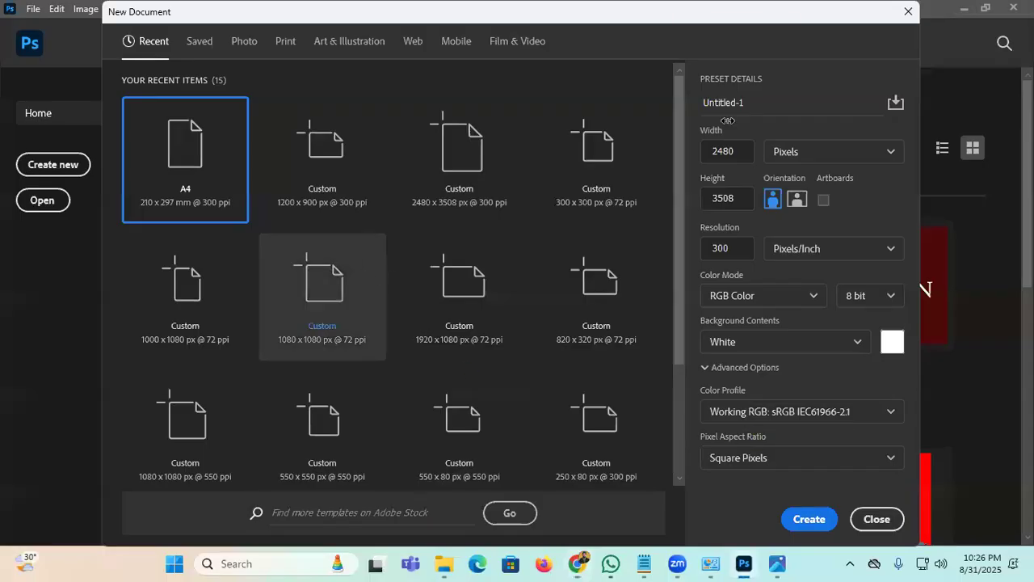
click(909, 11)
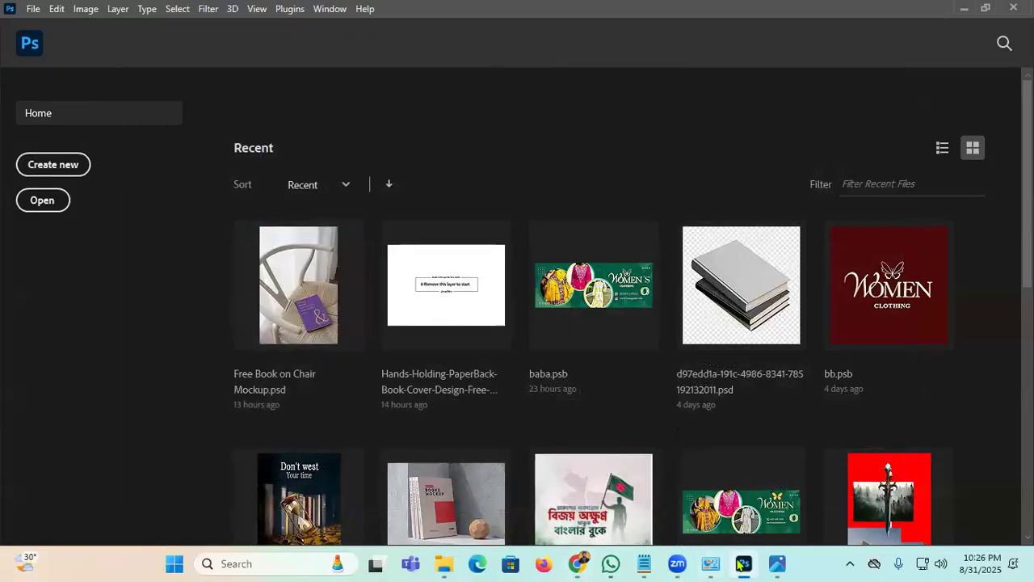
click(578, 564)
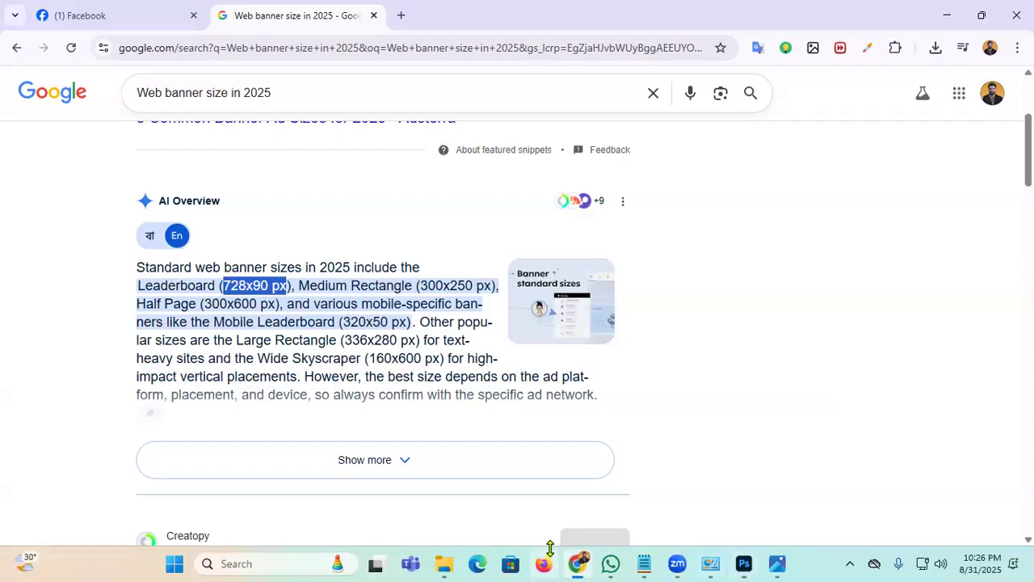
click(227, 282)
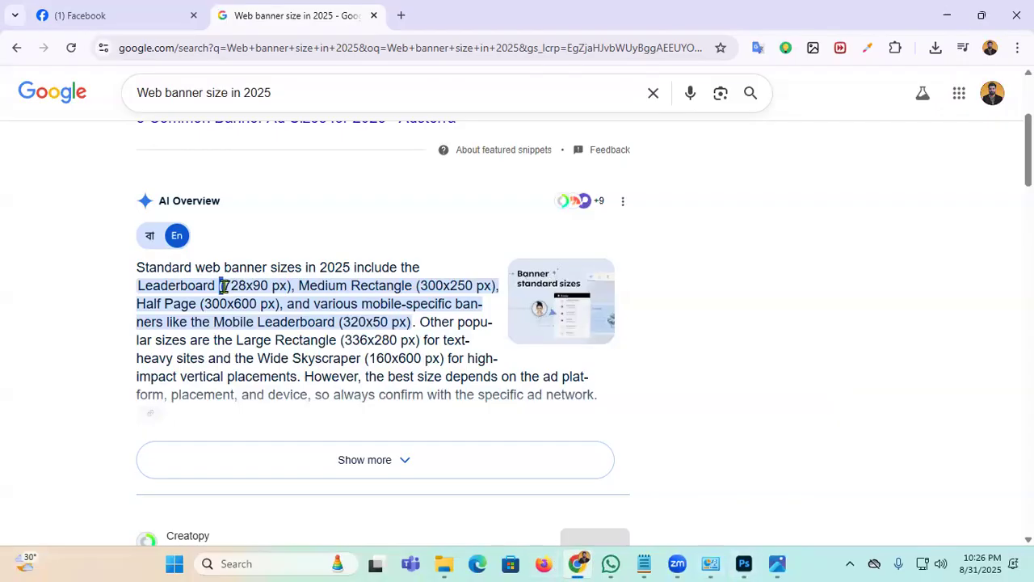
drag(287, 286, 219, 286)
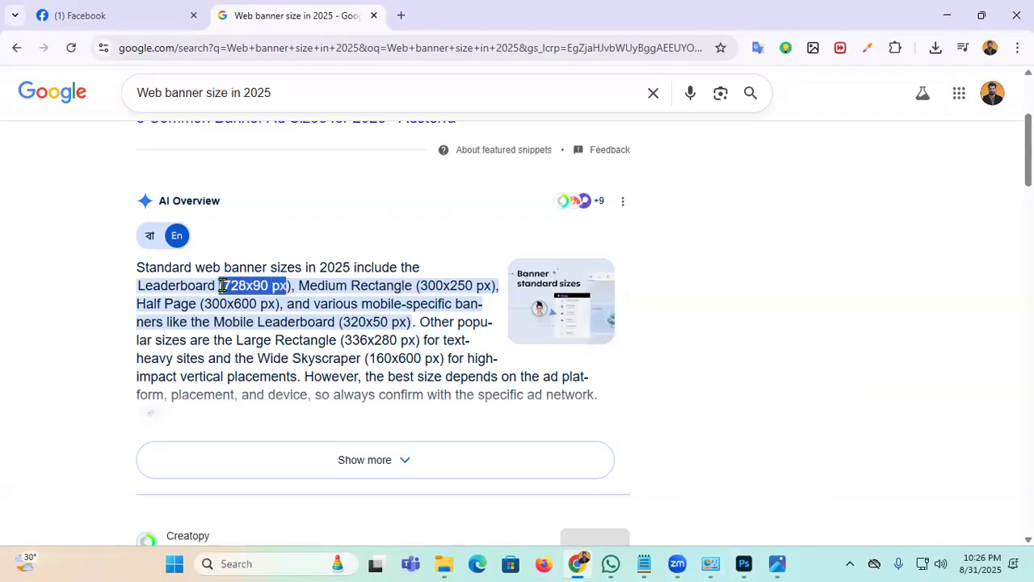
Step: Start a new document in pixels with width 728, height 90 and 300 ppi
click(742, 562)
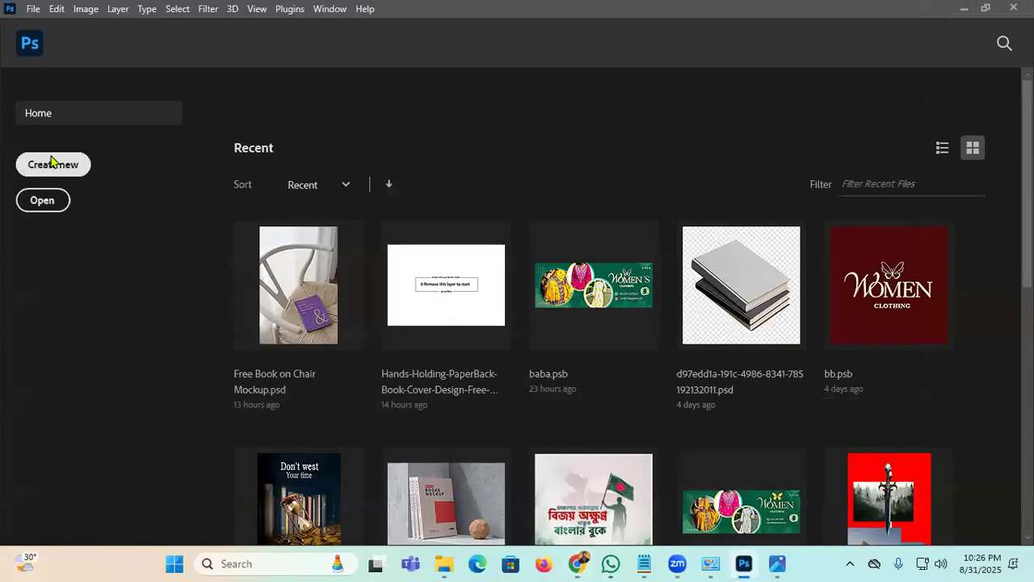
click(51, 162)
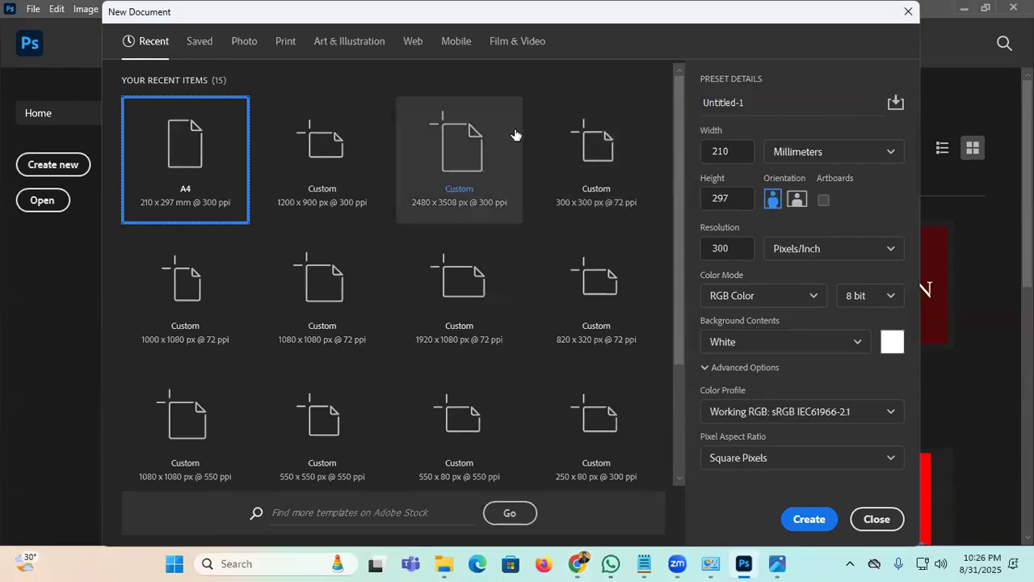
click(845, 156)
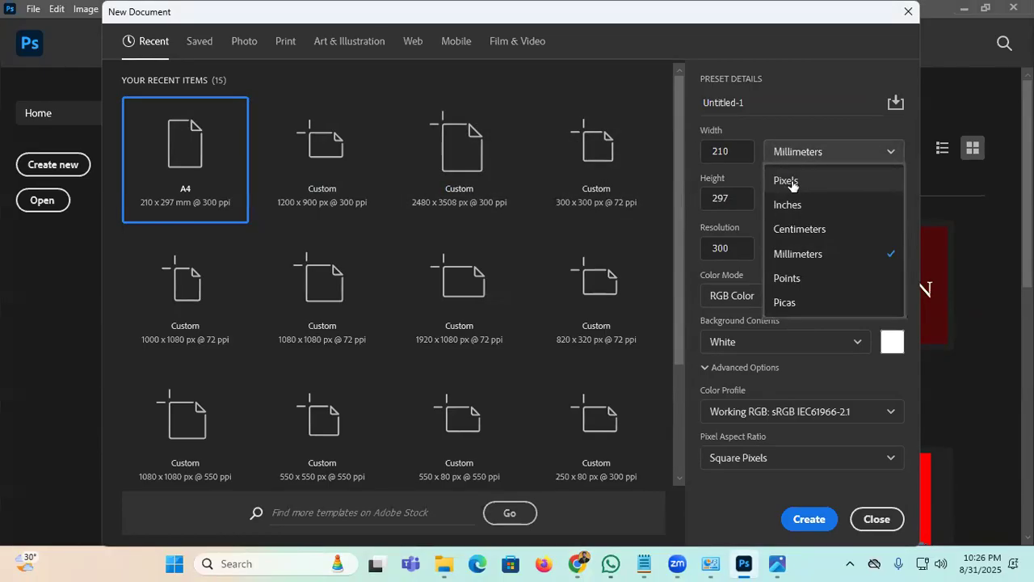
click(788, 182)
double_click(735, 152)
text(128)
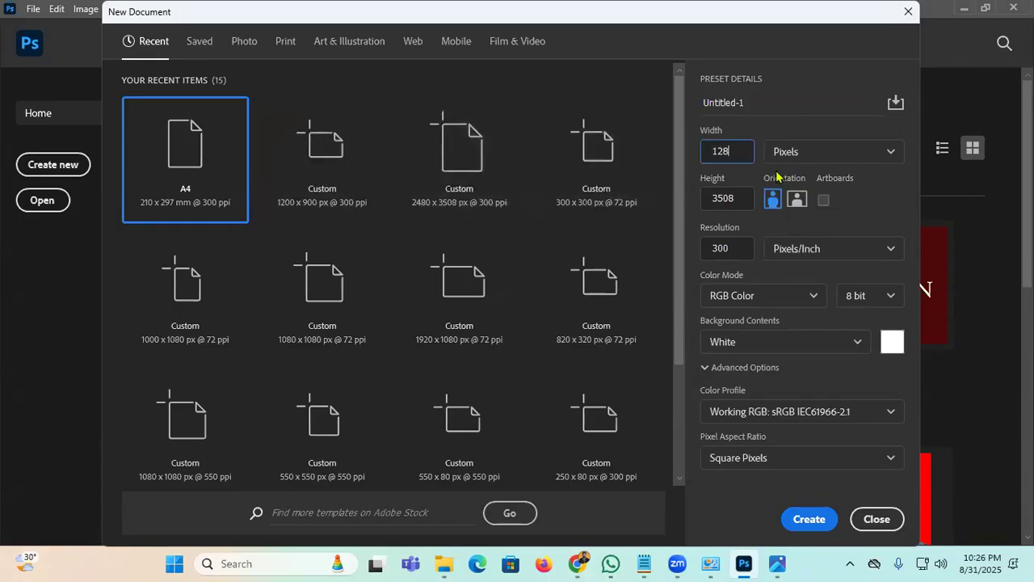
drag(745, 152, 364, 193)
text(72)
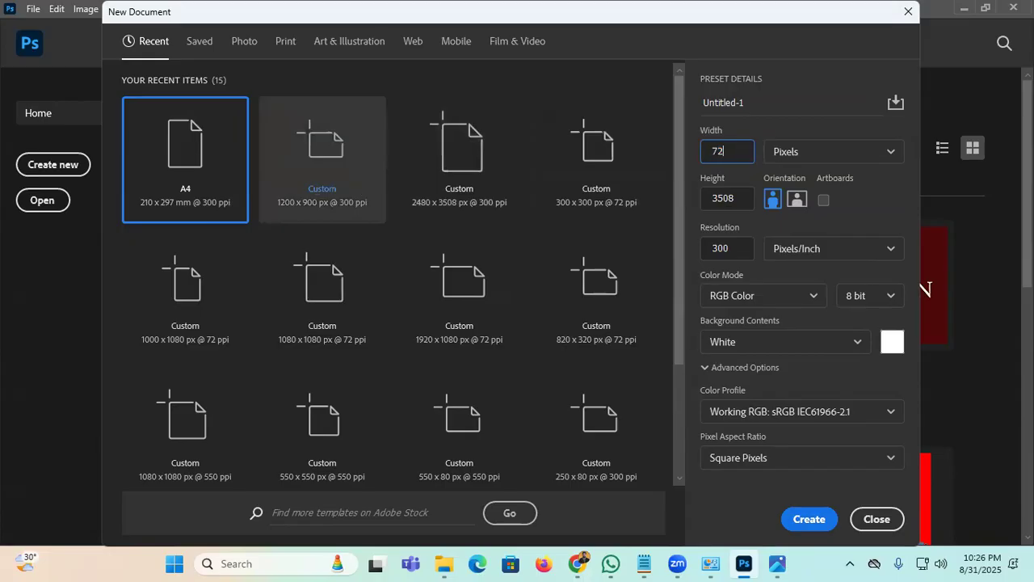
text(8)
key(Tab)
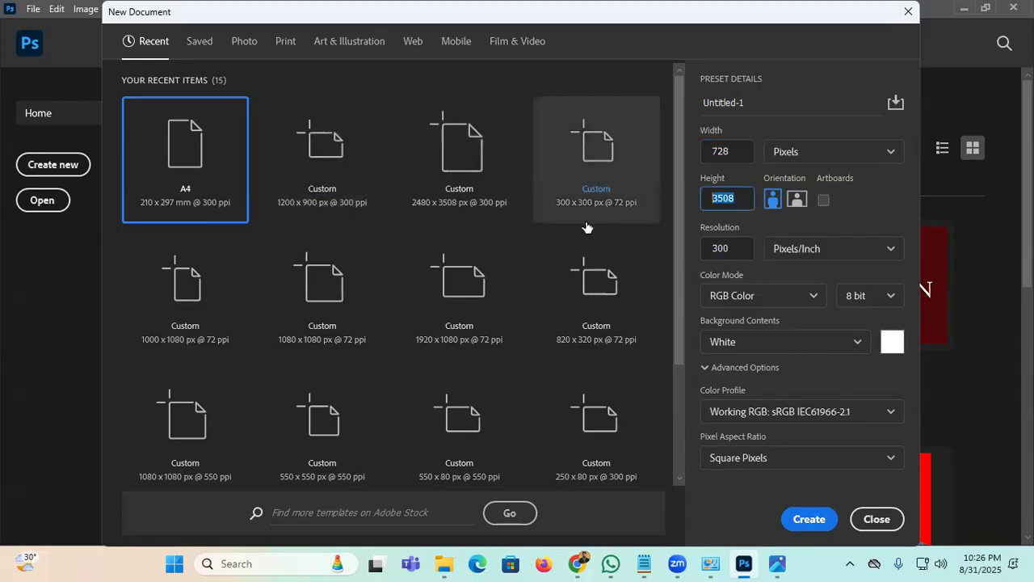
text(90)
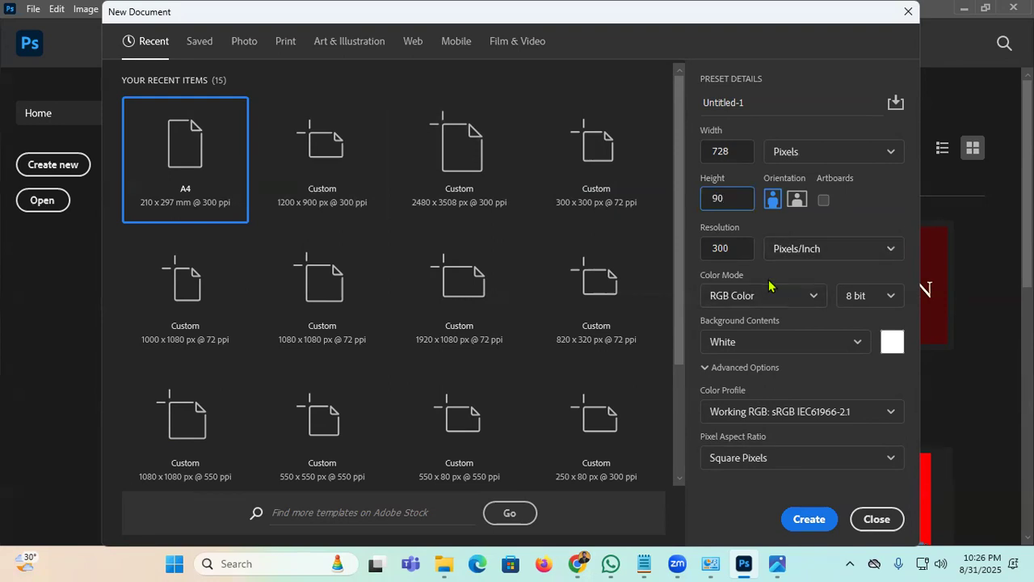
click(741, 246)
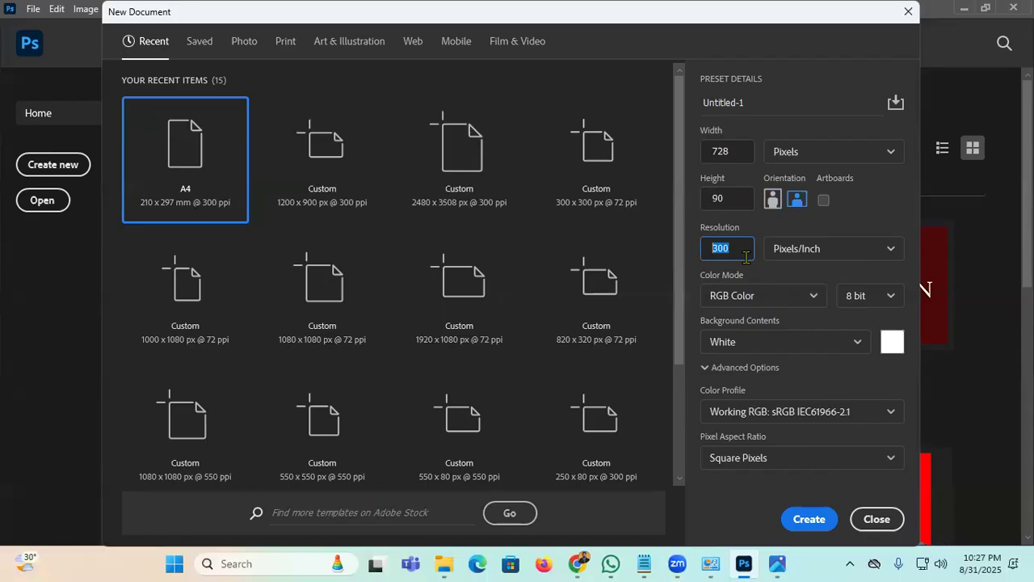
Step: Keep RGB Color at 8 bit, set a custom white background and create the document
click(806, 305)
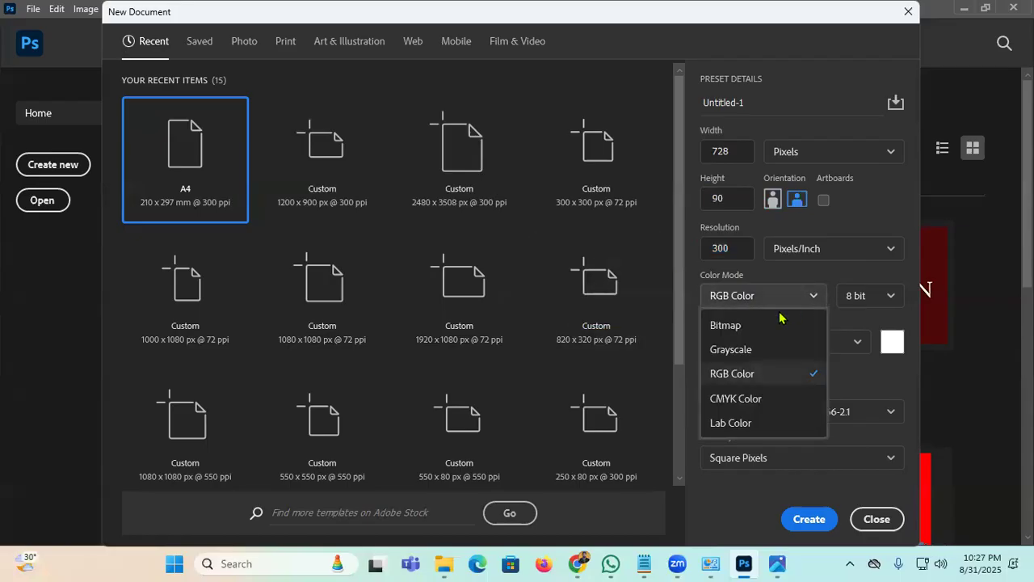
click(799, 297)
click(803, 298)
click(777, 376)
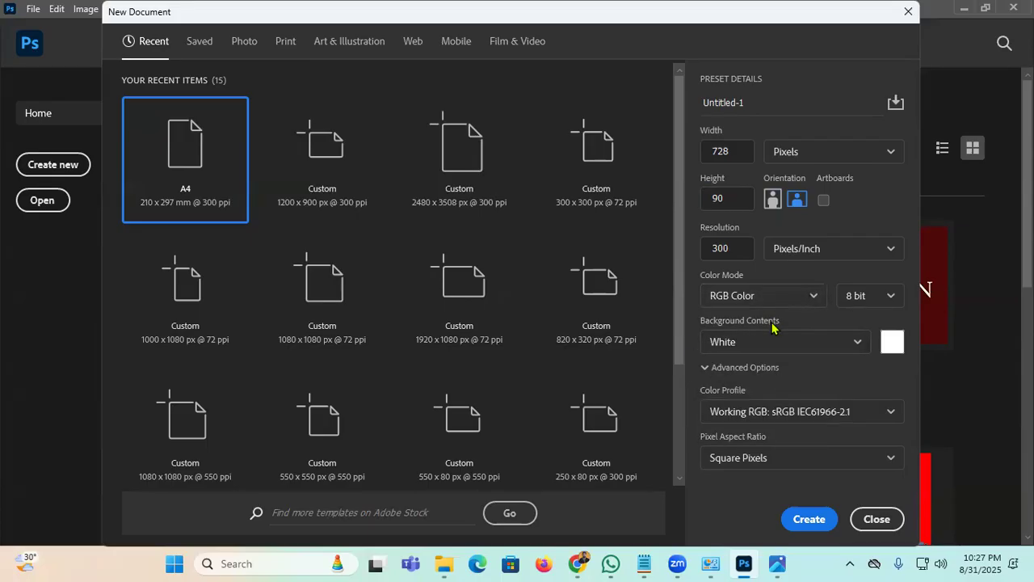
click(797, 300)
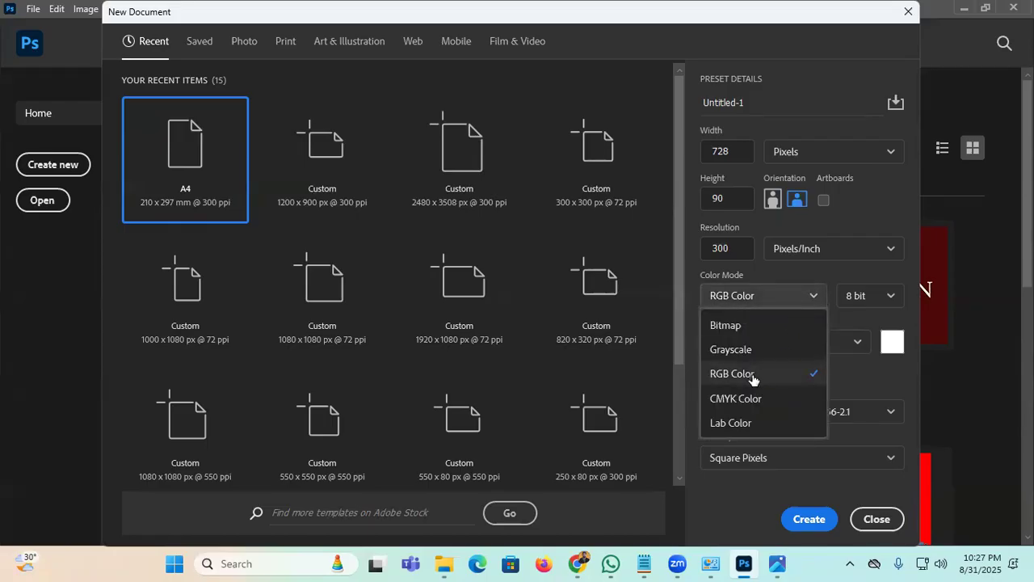
click(797, 375)
click(873, 305)
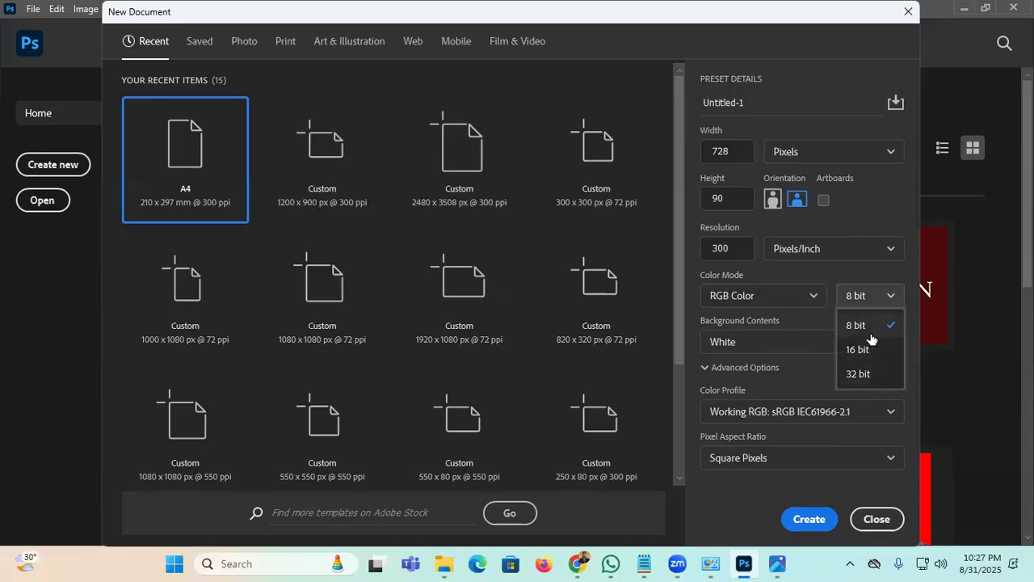
click(876, 332)
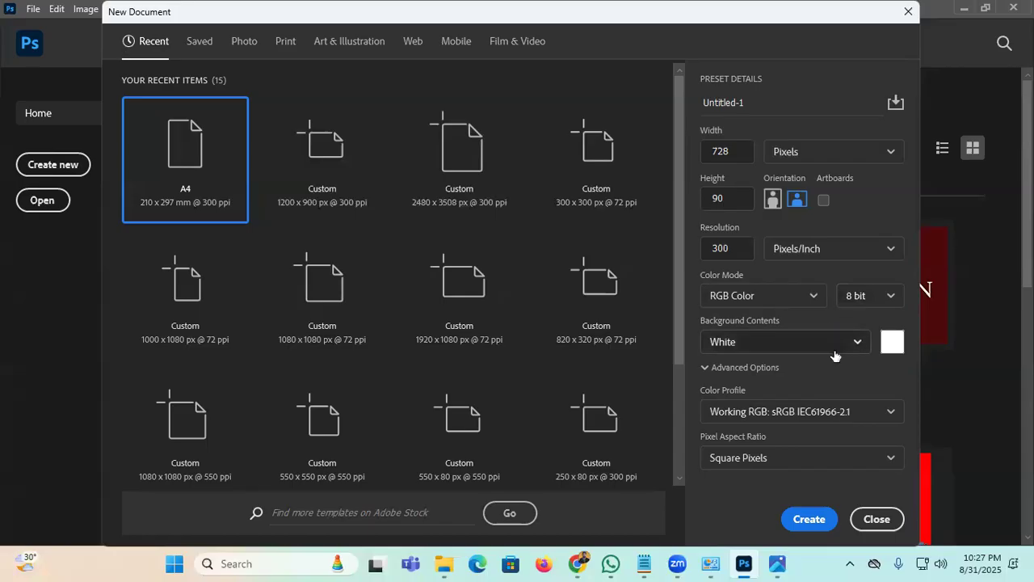
click(893, 342)
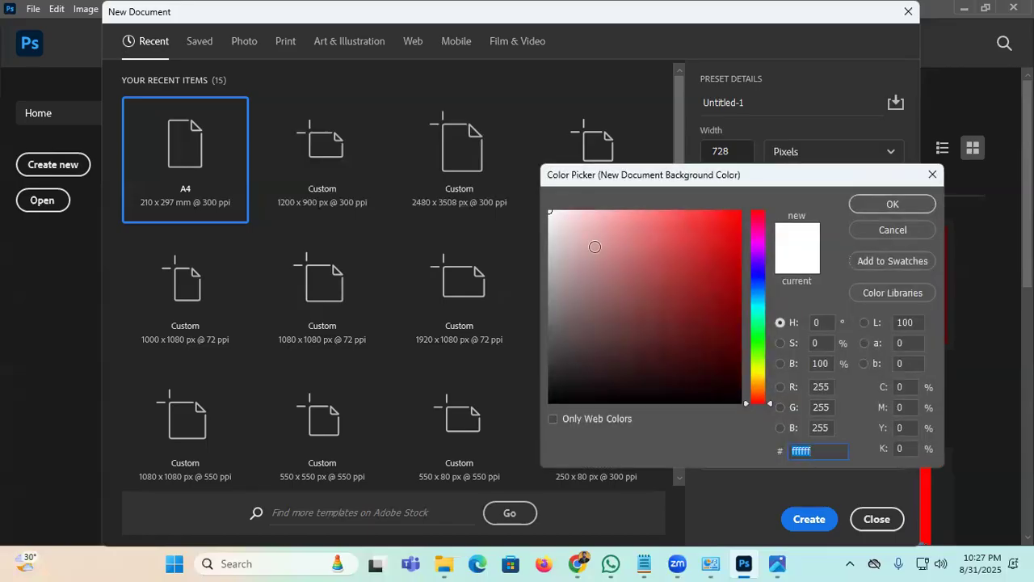
click(863, 208)
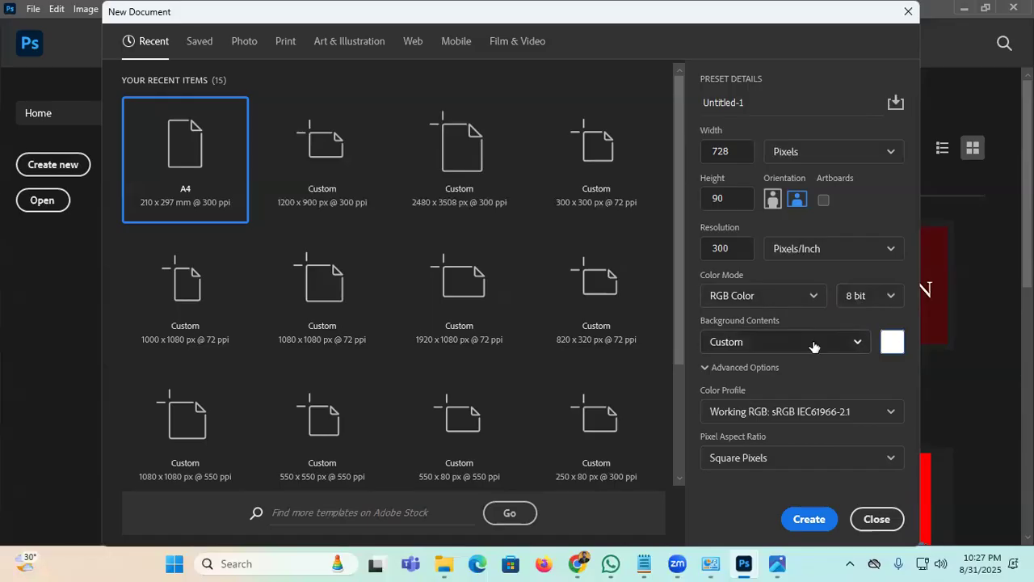
click(800, 523)
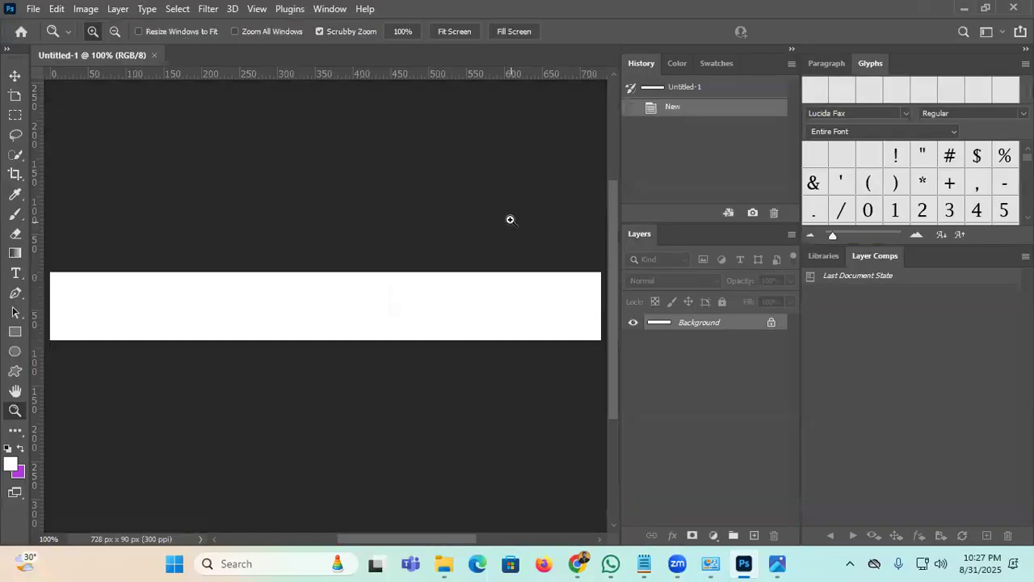
Step: Try moving the locked Background with the Move tool, cancel the warning, and close Untitled-1
click(15, 76)
drag(315, 322, 388, 267)
drag(293, 311, 266, 305)
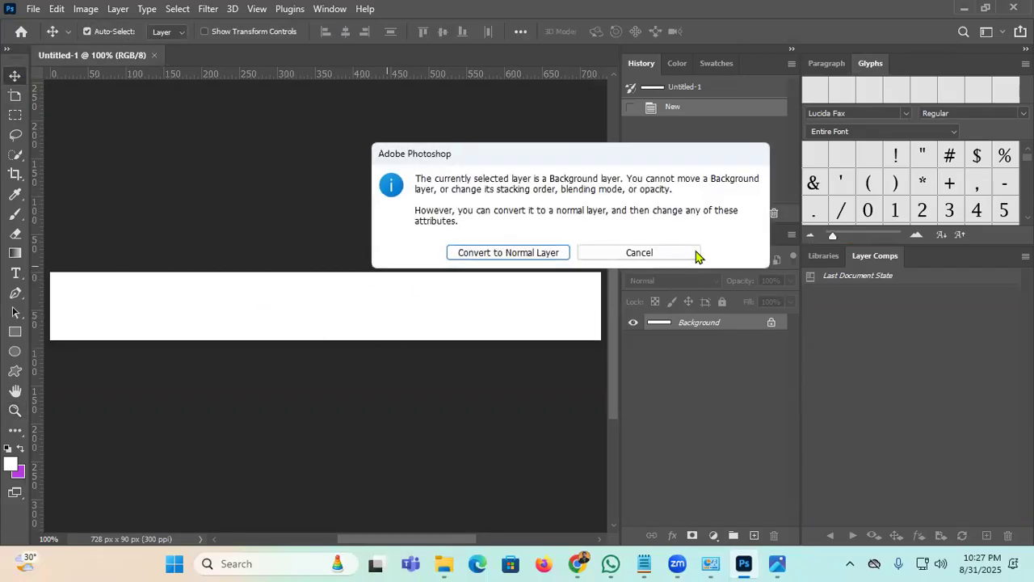
click(650, 262)
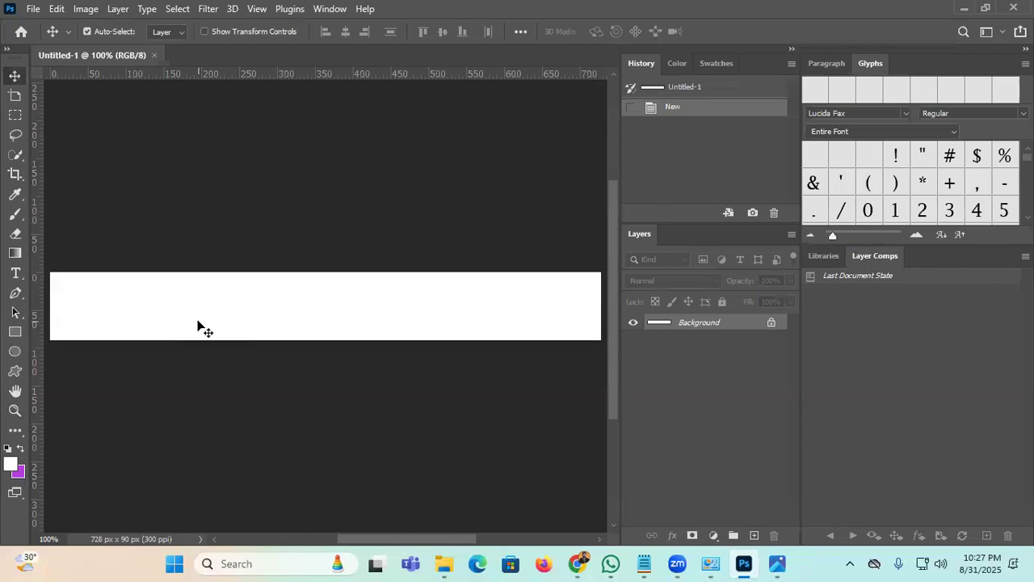
click(155, 55)
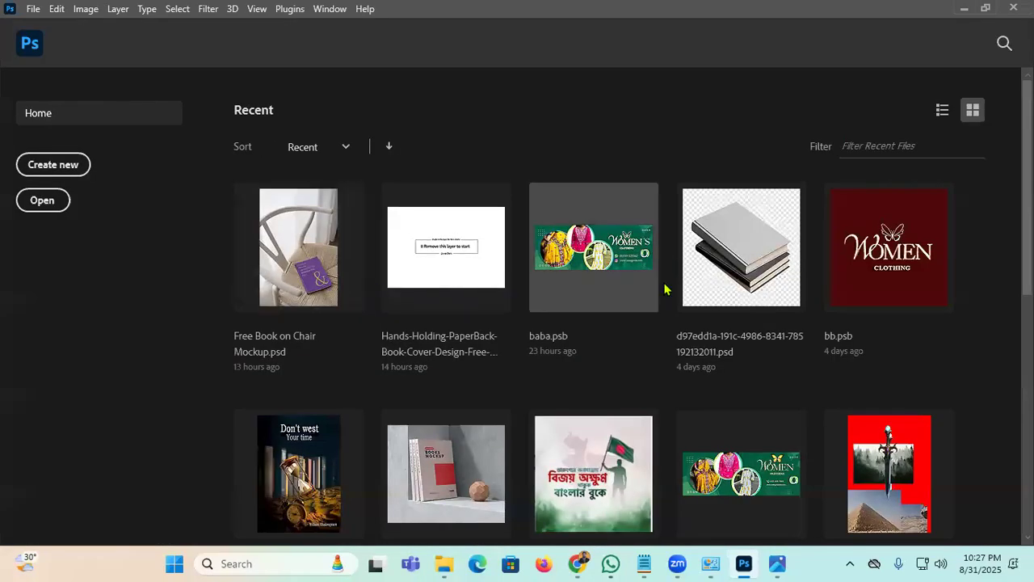
Step: Create a new 1920 x 1080 px document
click(57, 165)
click(734, 154)
key(shift+Tab)
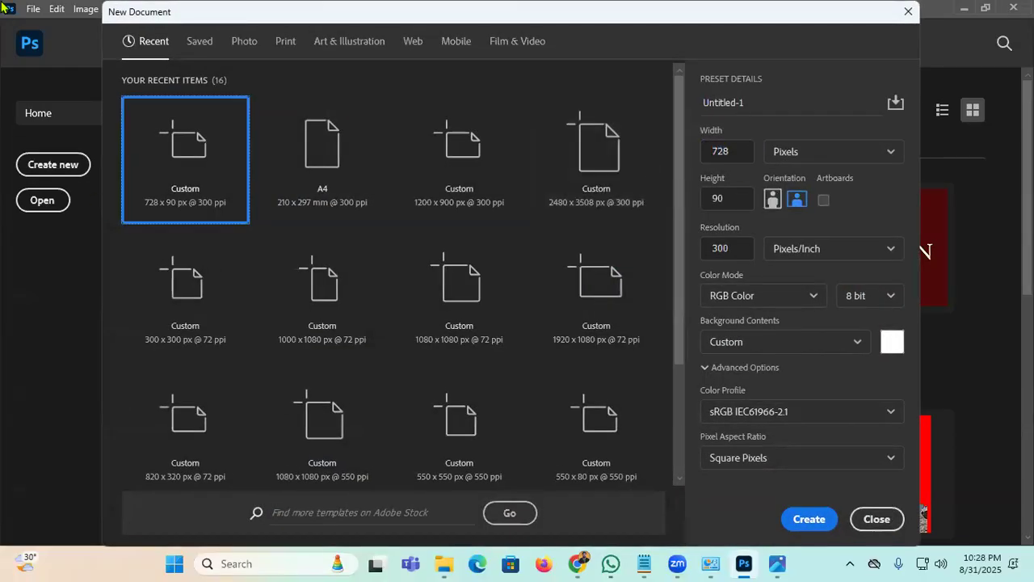
click(741, 152)
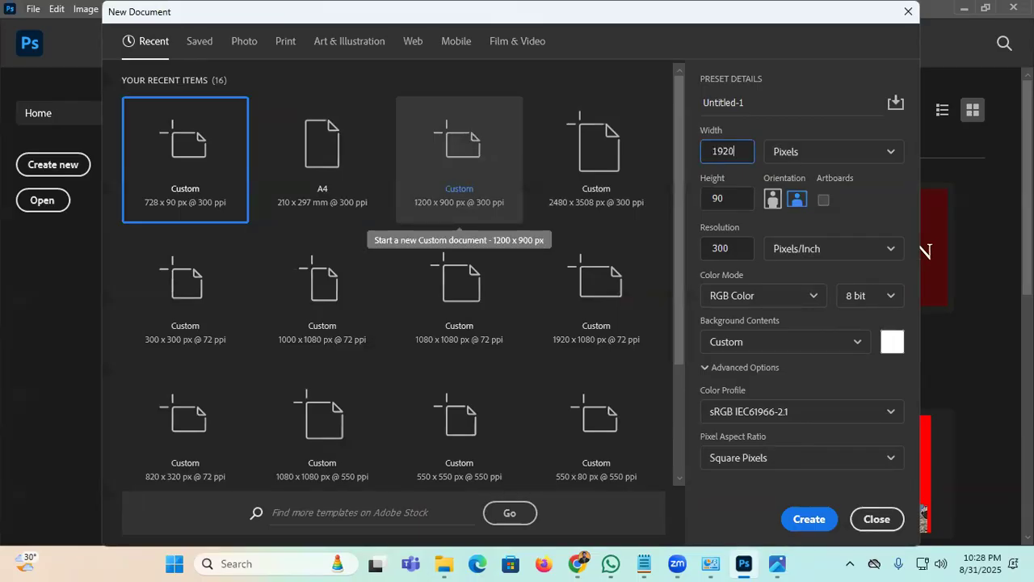
key(Tab)
text(1080)
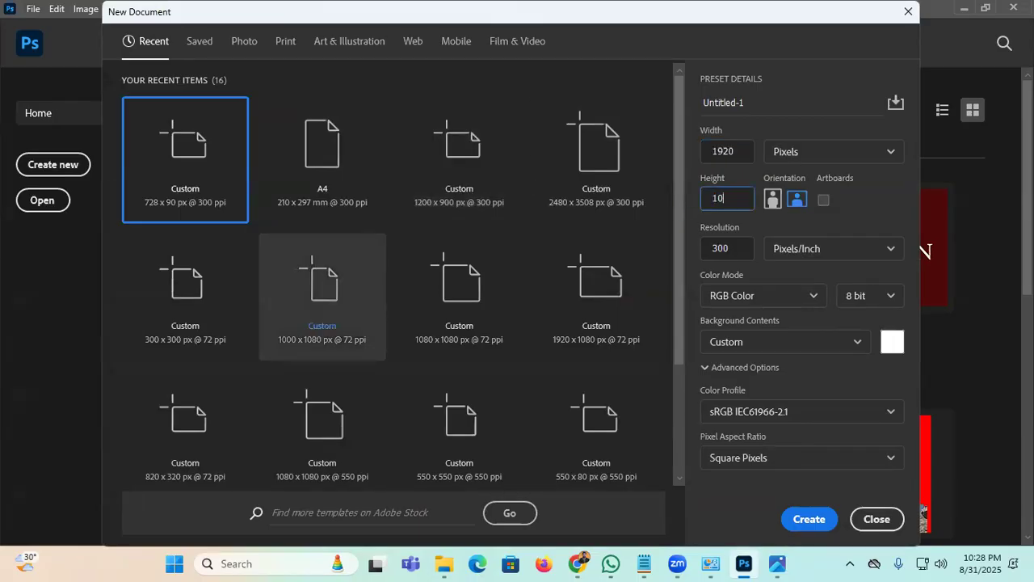
key(Return)
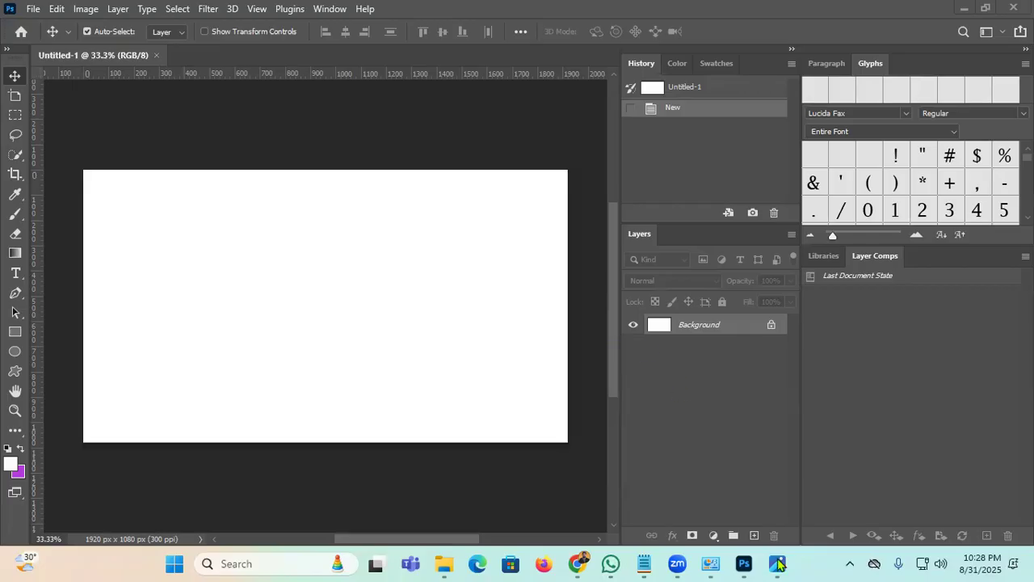
Step: Bring up Photos and zoom around the A TO Z SHOP banner
click(778, 563)
scroll(460, 285, up, 6)
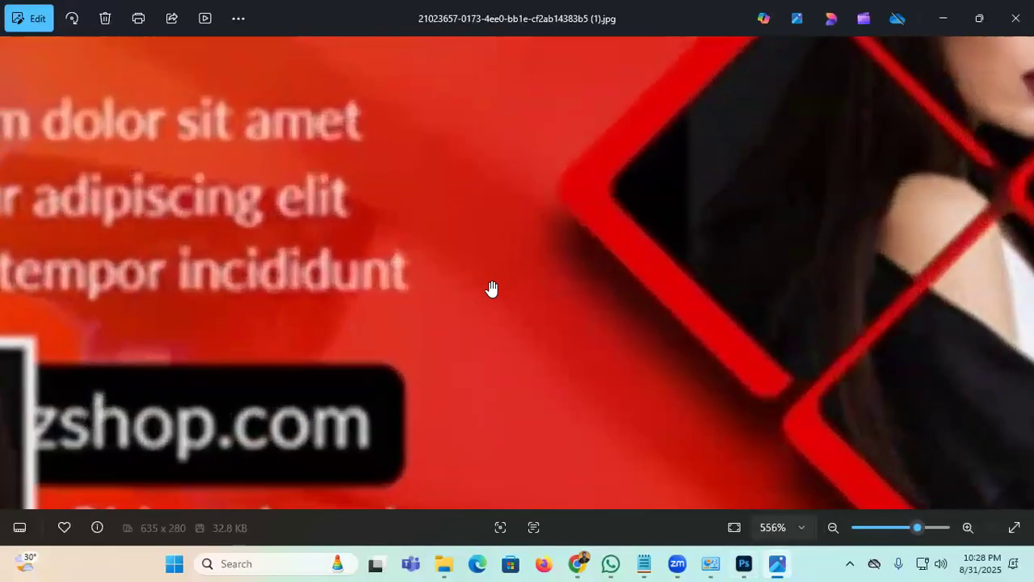
scroll(492, 289, up, 1)
scroll(446, 291, down, 5)
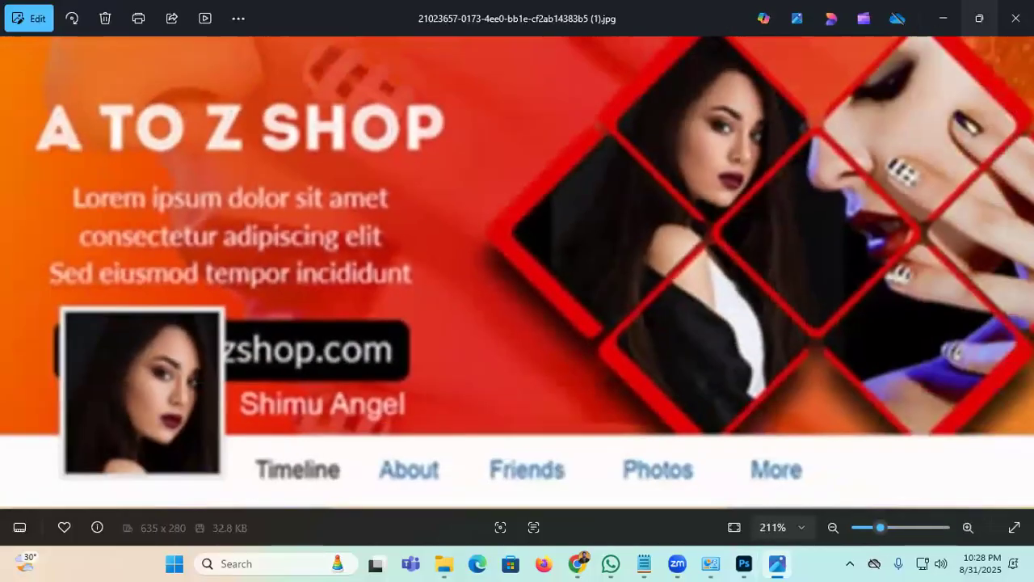
Step: Close the banner and view the background-removed yellow fabric image from Downloads
click(1016, 18)
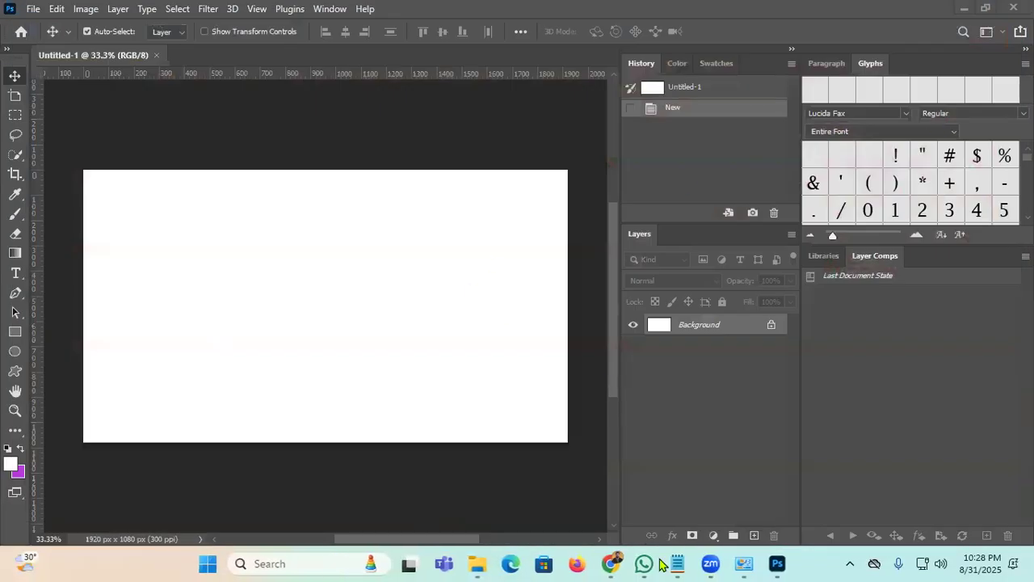
mouse_move(477, 563)
click(371, 477)
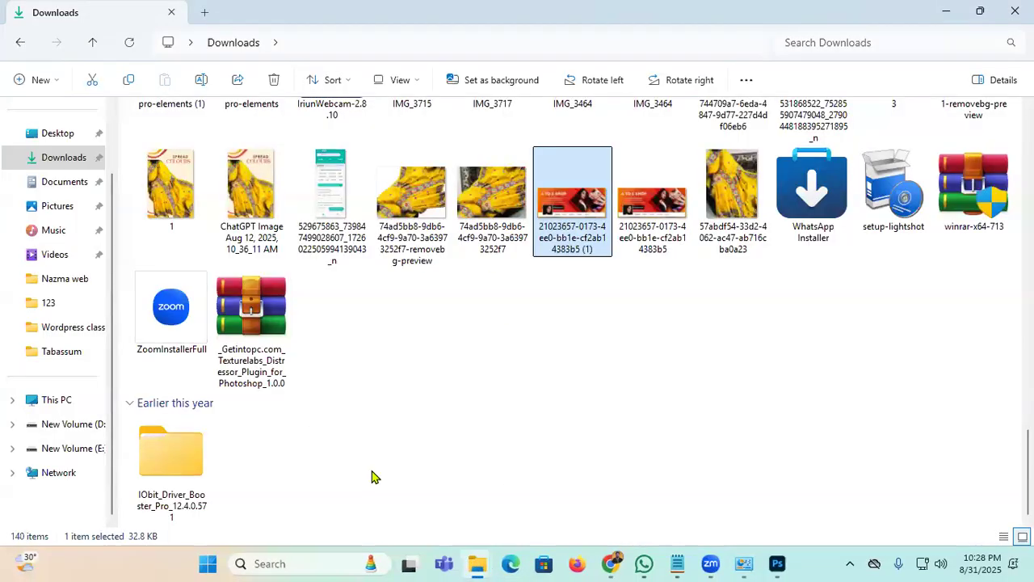
double_click(389, 185)
scroll(515, 302, up, 7)
scroll(508, 356, down, 7)
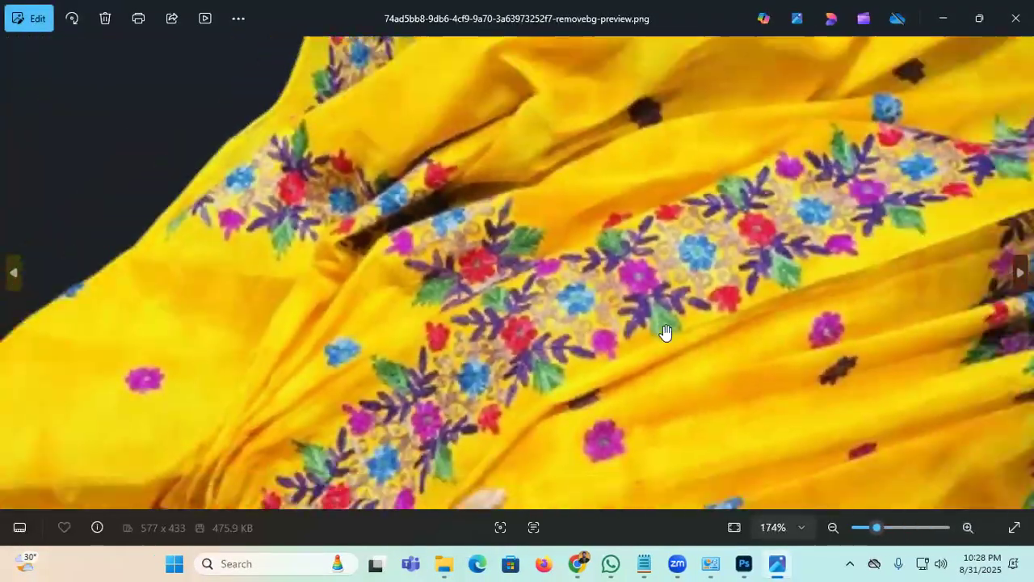
scroll(665, 333, down, 3)
click(943, 18)
scroll(384, 336, up, 5)
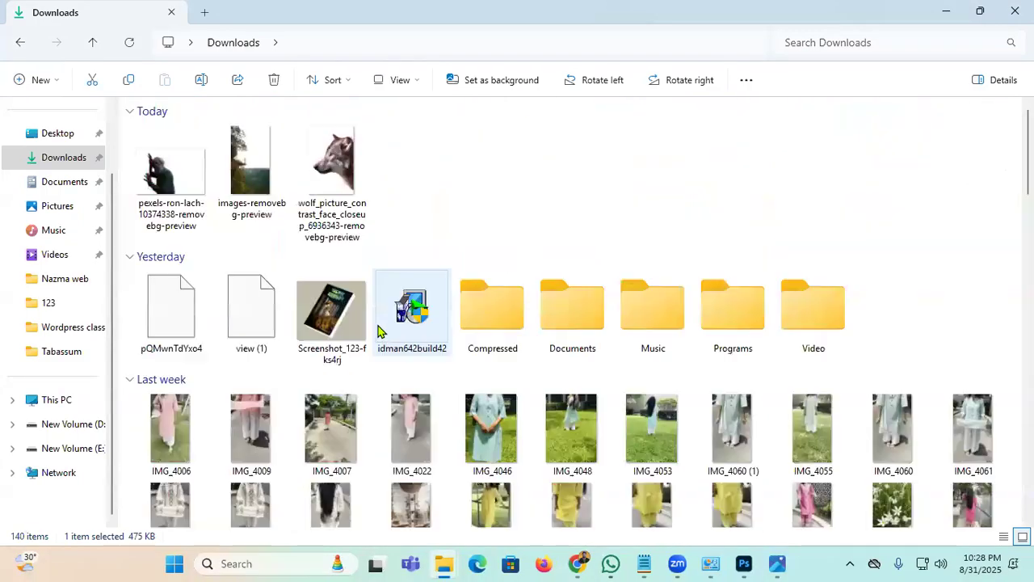
scroll(380, 331, down, 10)
Step: Preview the portrait photo and the phone screenshot, closing each afterwards
double_click(634, 331)
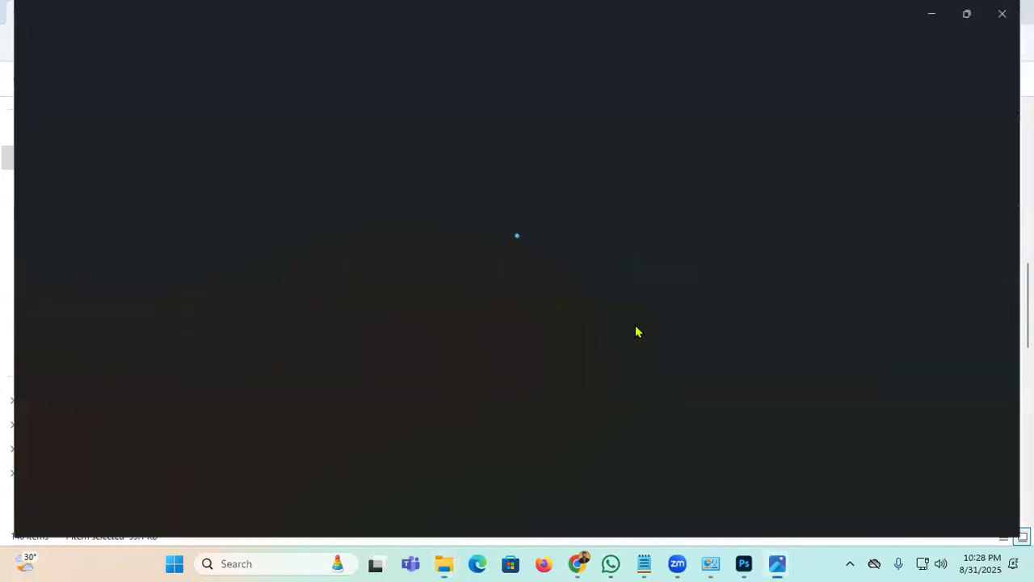
scroll(489, 305, up, 8)
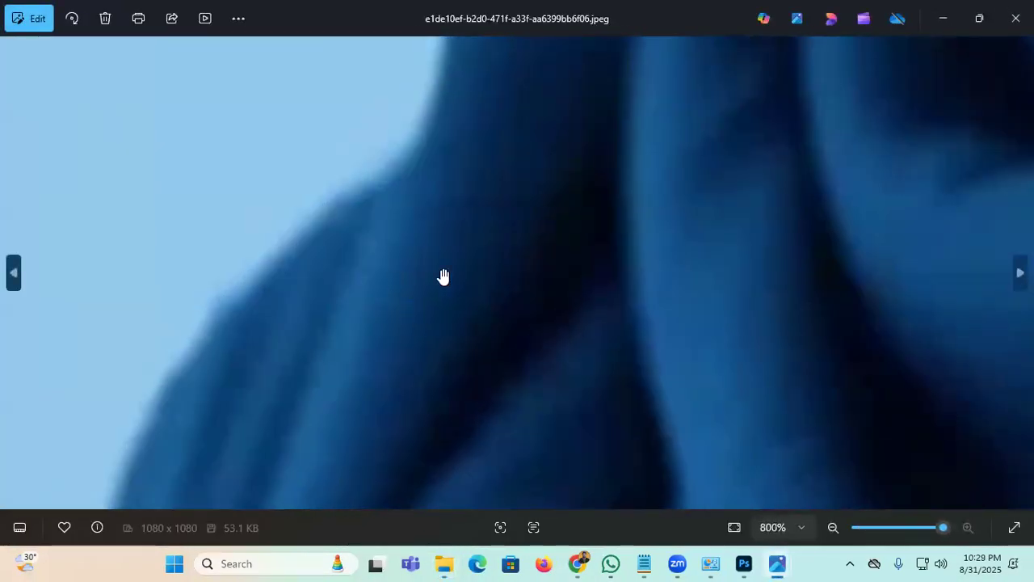
scroll(443, 278, down, 3)
click(980, 12)
click(769, 40)
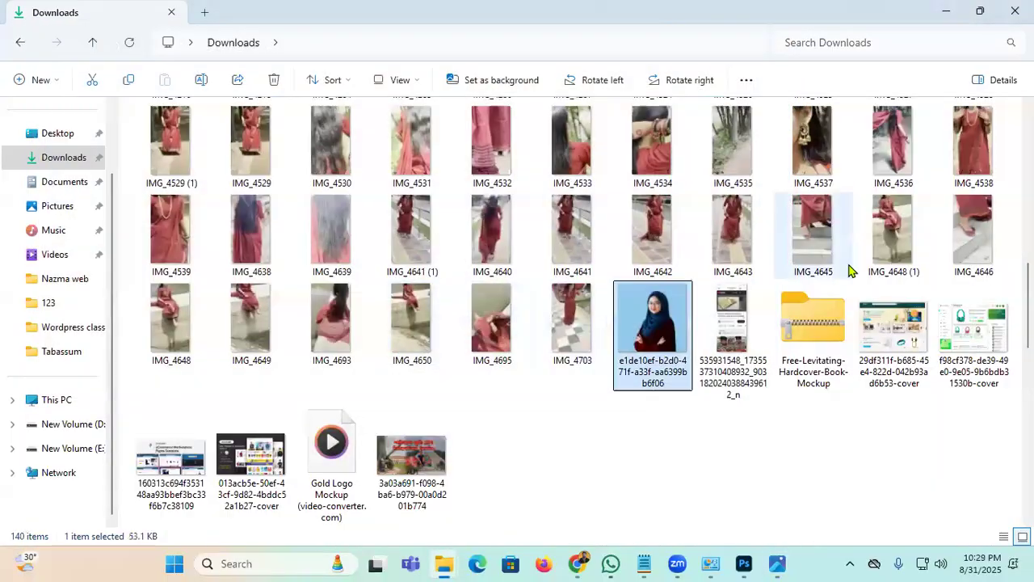
scroll(301, 413, down, 5)
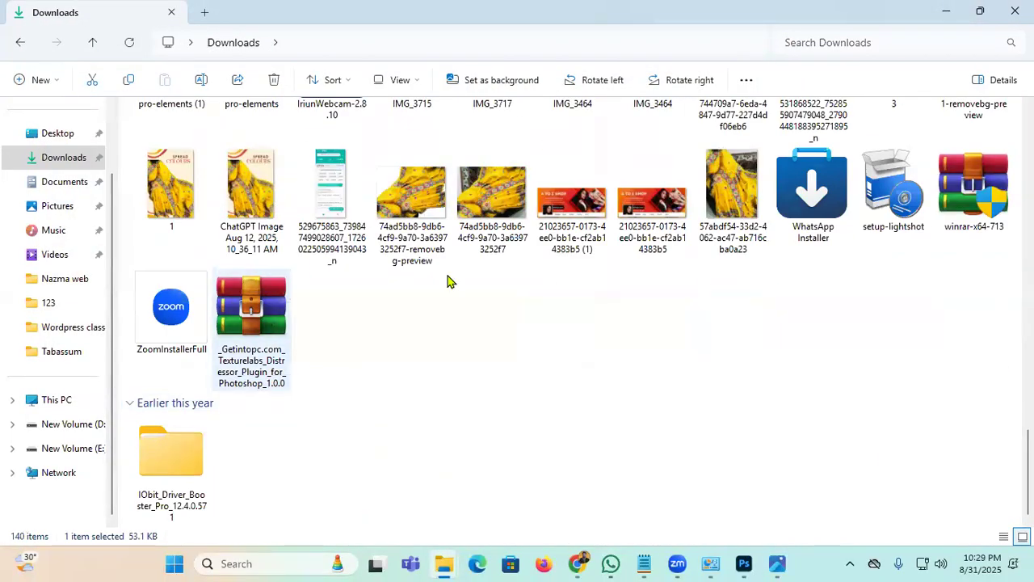
click(338, 187)
double_click(337, 187)
scroll(404, 267, up, 10)
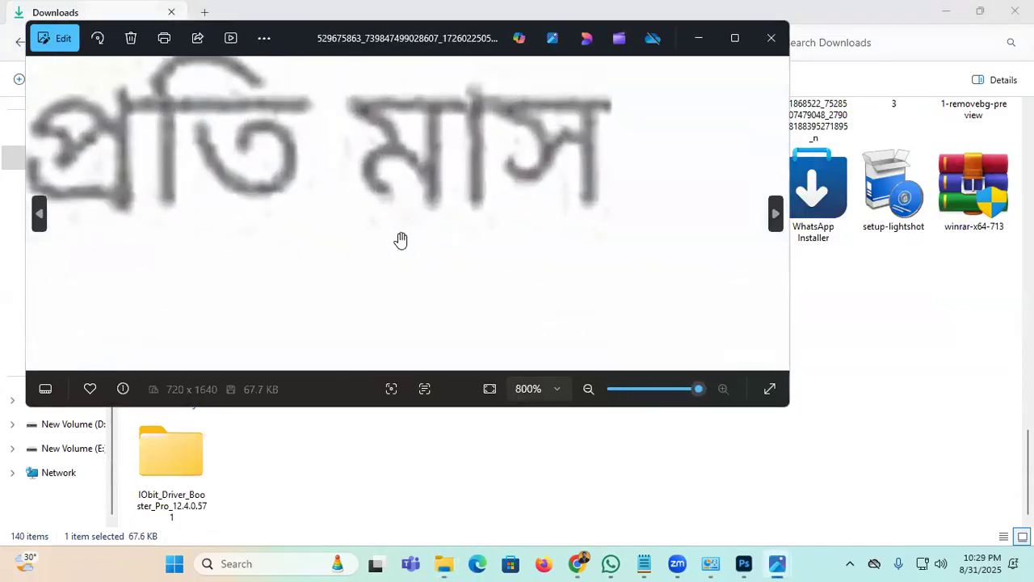
click(768, 50)
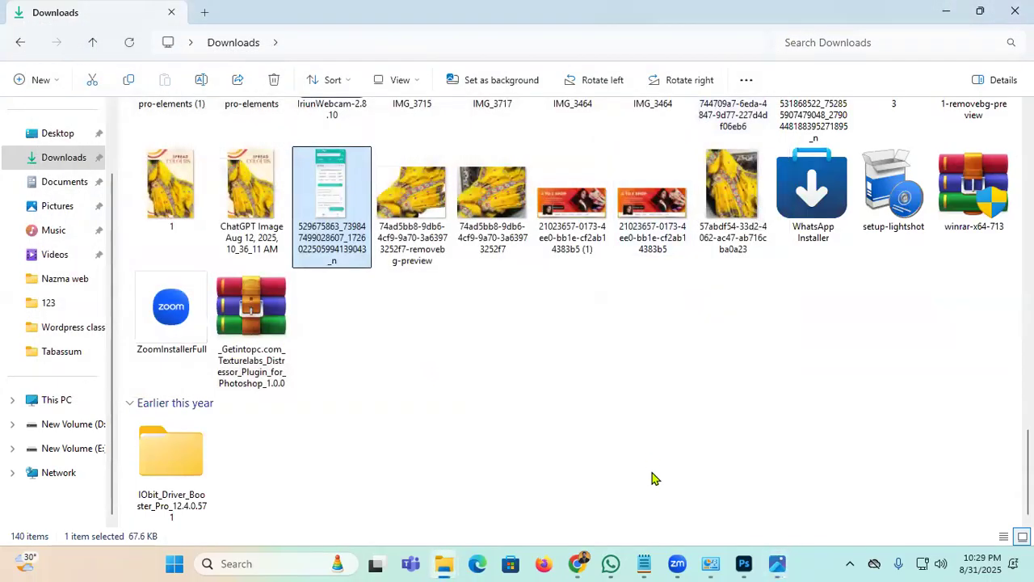
Step: Capture and save a region of the yellow saree photo with Lightshot, then go to Network
double_click(741, 192)
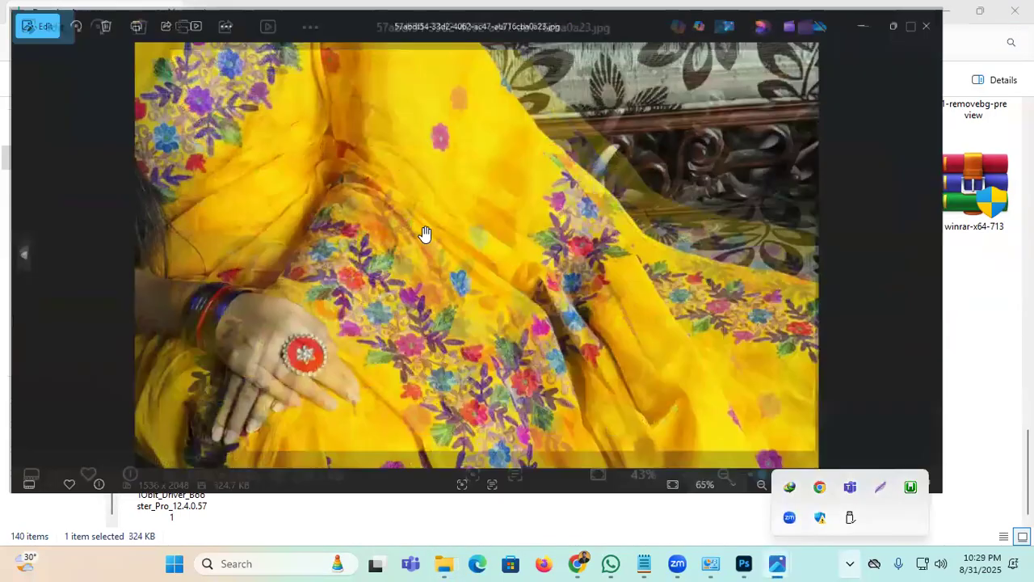
scroll(240, 224, up, 5)
scroll(416, 274, up, 4)
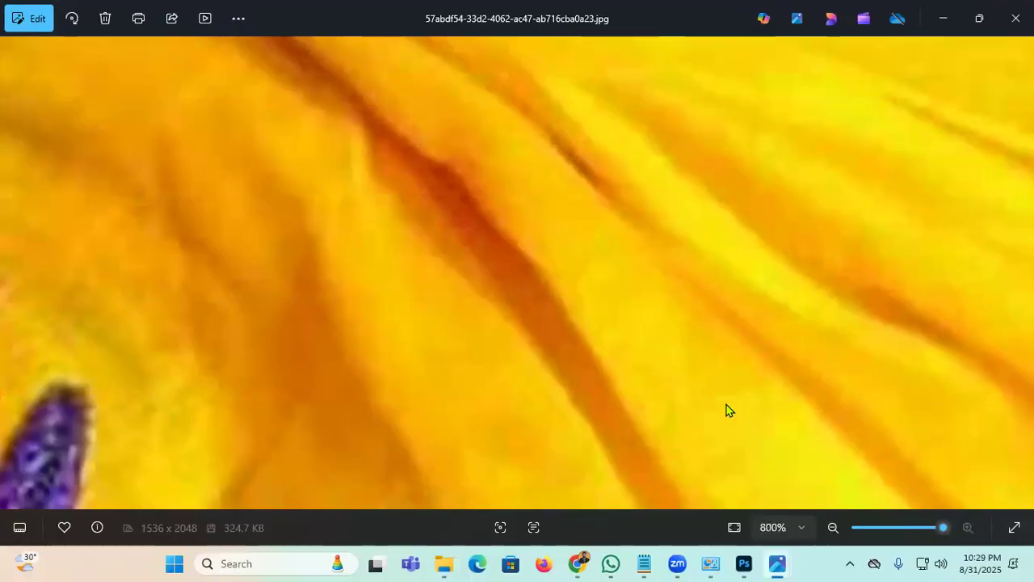
click(849, 564)
drag(208, 234, 624, 338)
click(588, 351)
click(391, 281)
click(1016, 18)
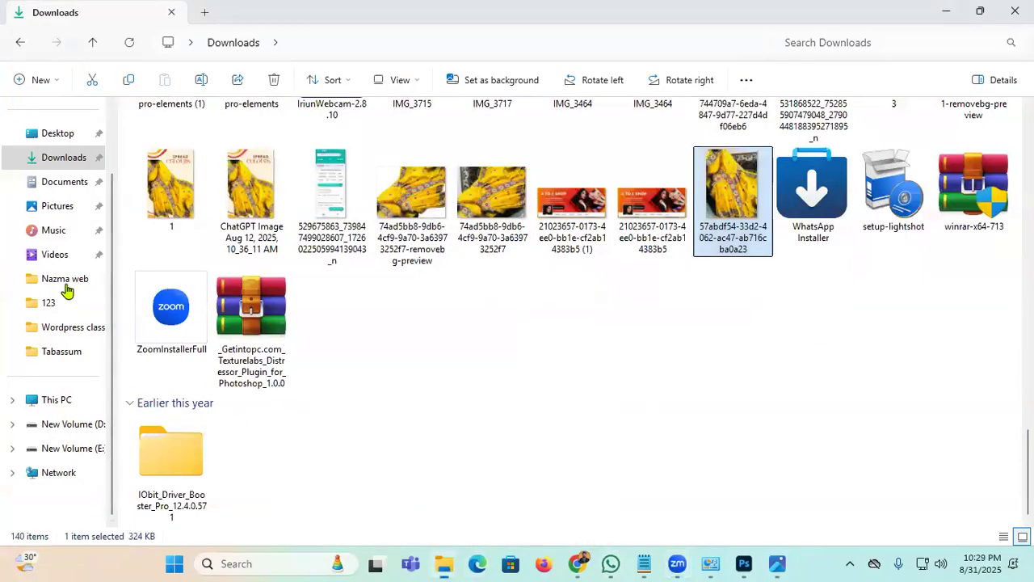
click(59, 473)
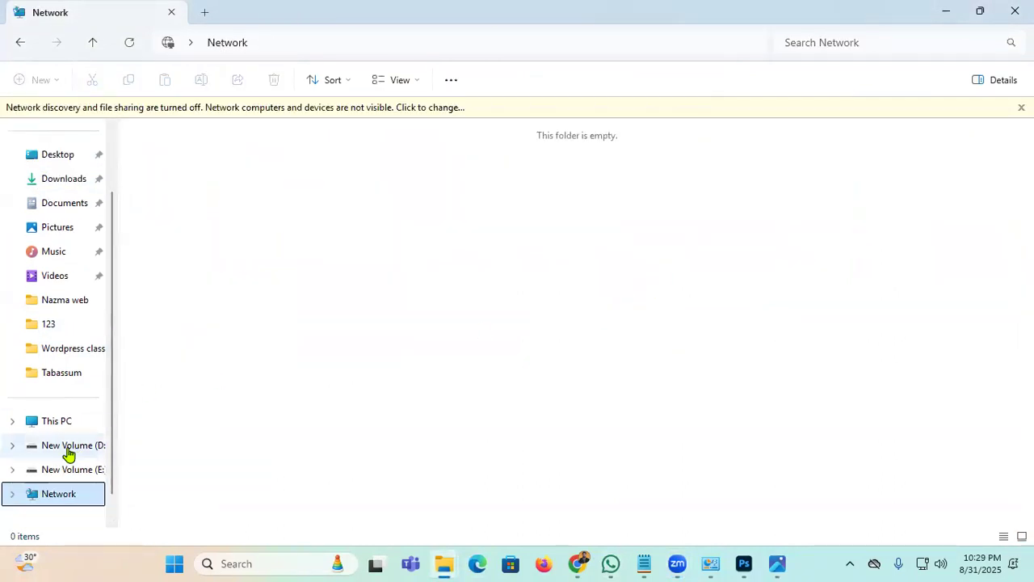
Step: Open the New Volume (E:) drive and preview Screenshot_156 in Photos
click(62, 470)
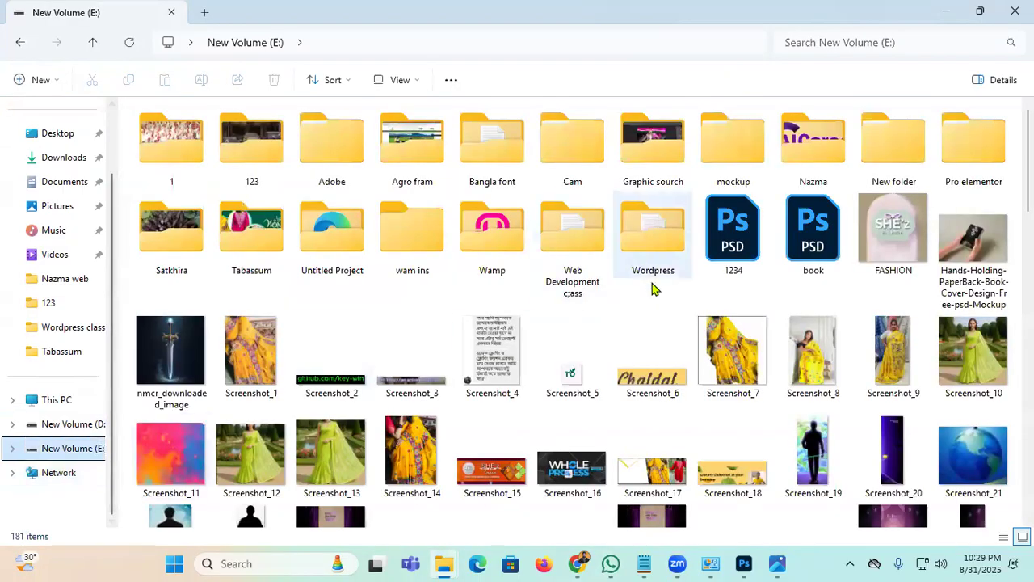
scroll(689, 362, down, 6)
scroll(690, 362, down, 3)
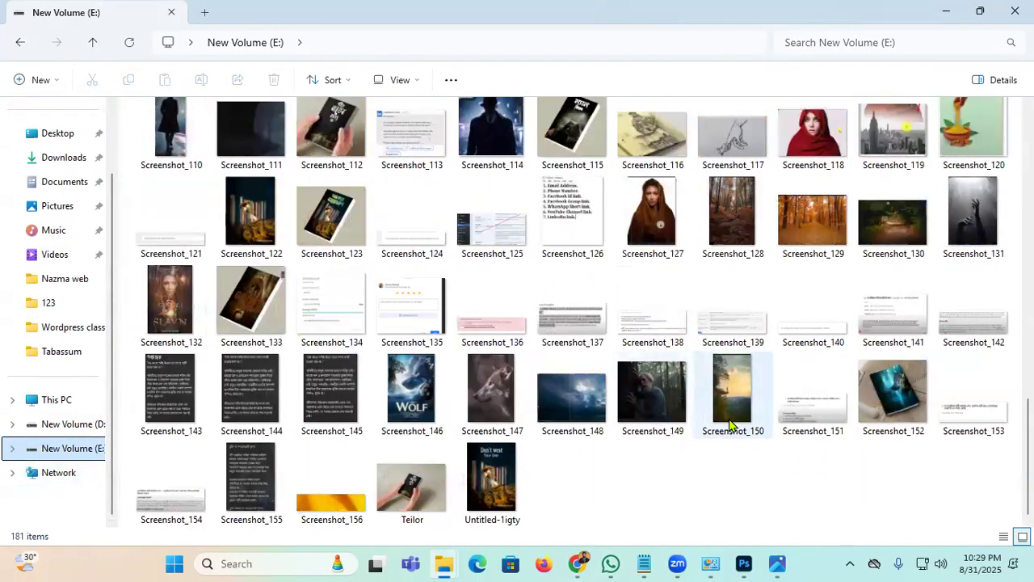
double_click(332, 491)
scroll(514, 308, up, 10)
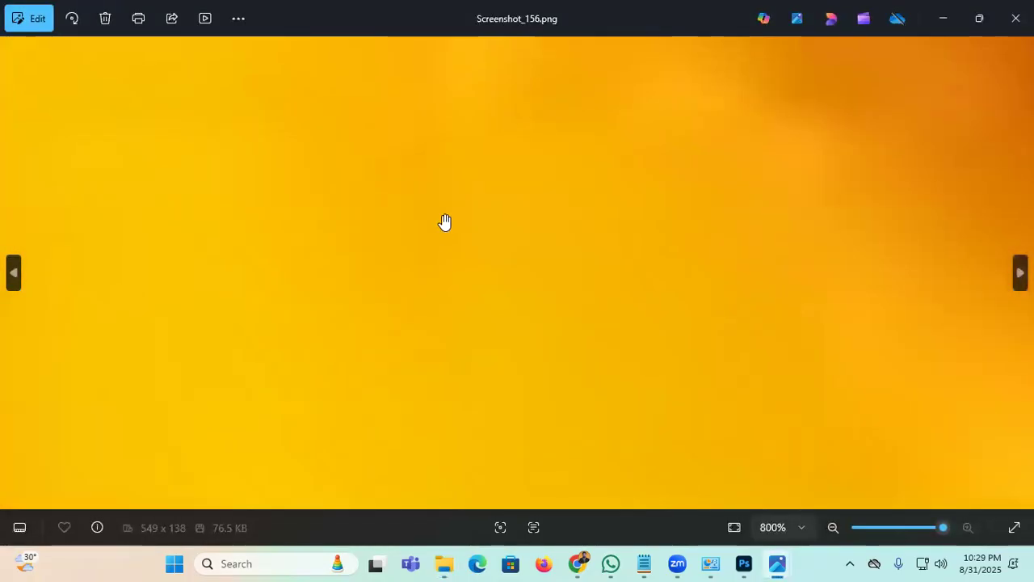
key(alt+F4)
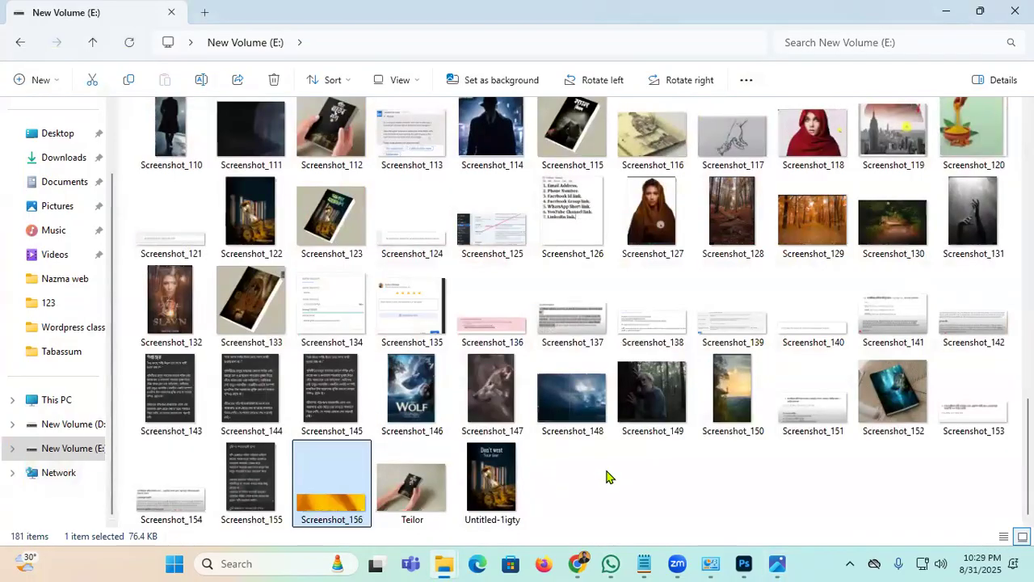
Step: Preview the Teilor image, close it, and minimize File Explorer to reach Photoshop
key(Right)
key(Return)
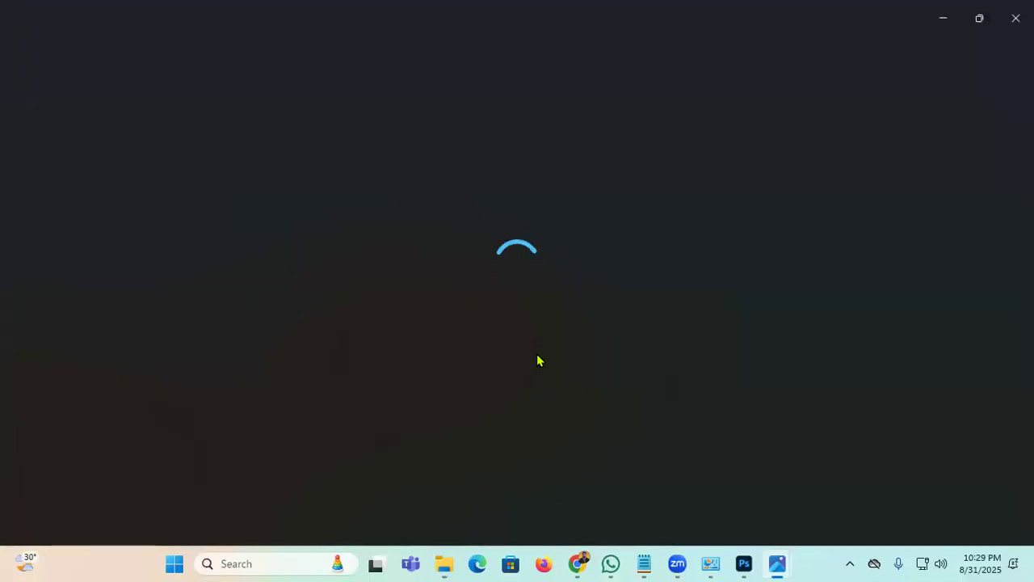
scroll(539, 358, up, 15)
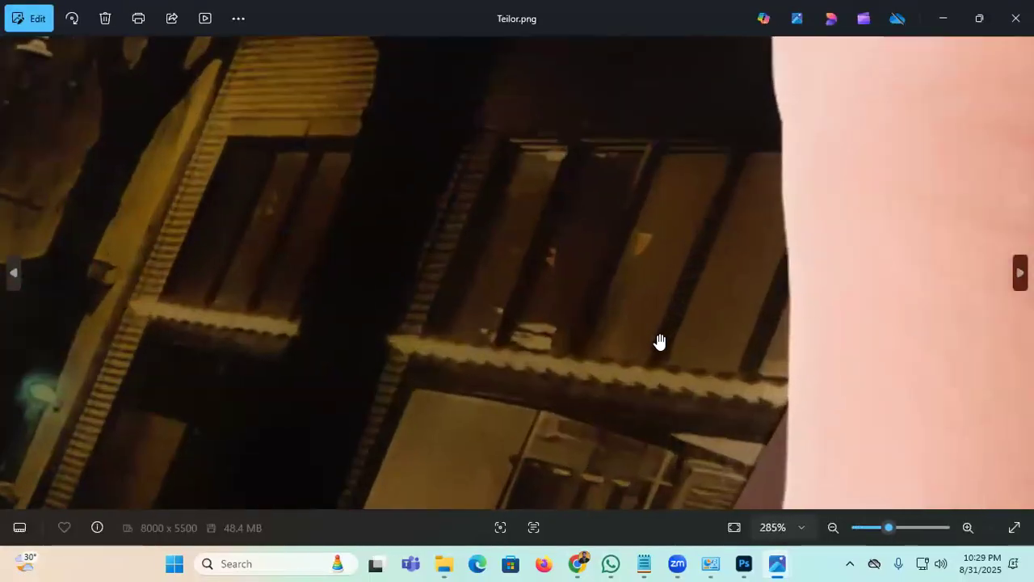
key(alt+F4)
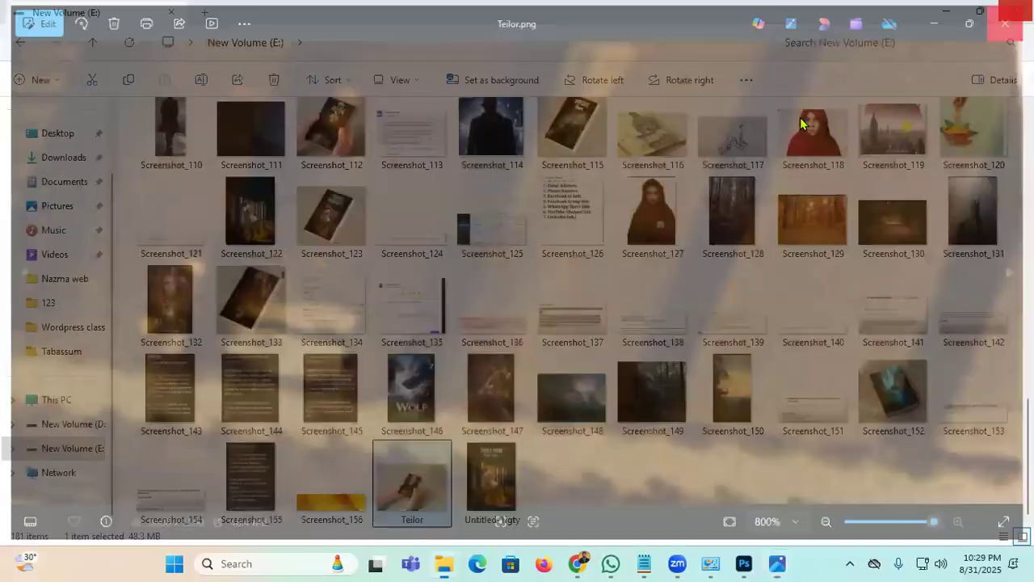
click(948, 10)
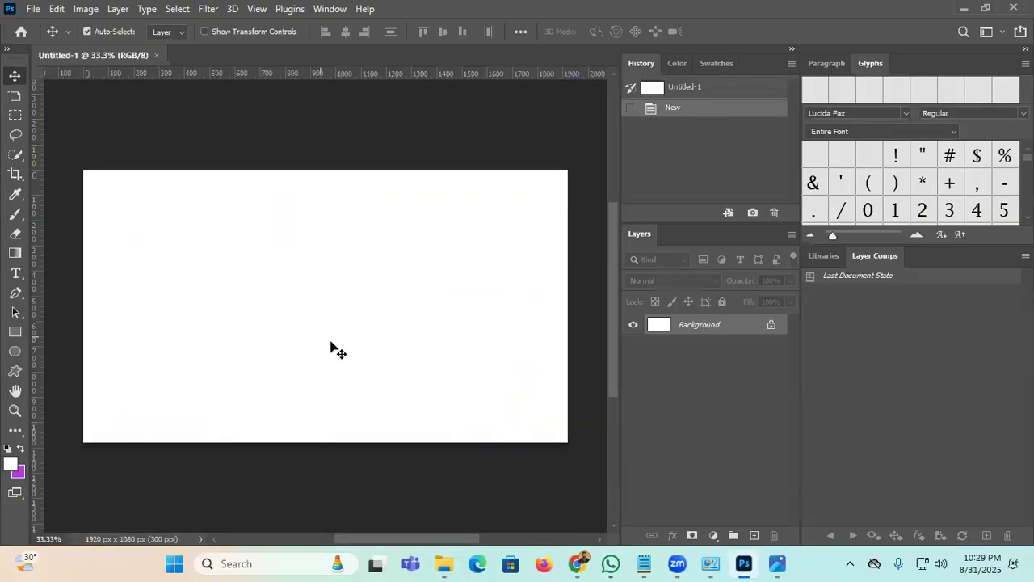
Step: Scrubby-zoom the blank canvas in and out with the Zoom tool, settling near 57%
scroll(331, 348, up, 3)
scroll(387, 336, down, 3)
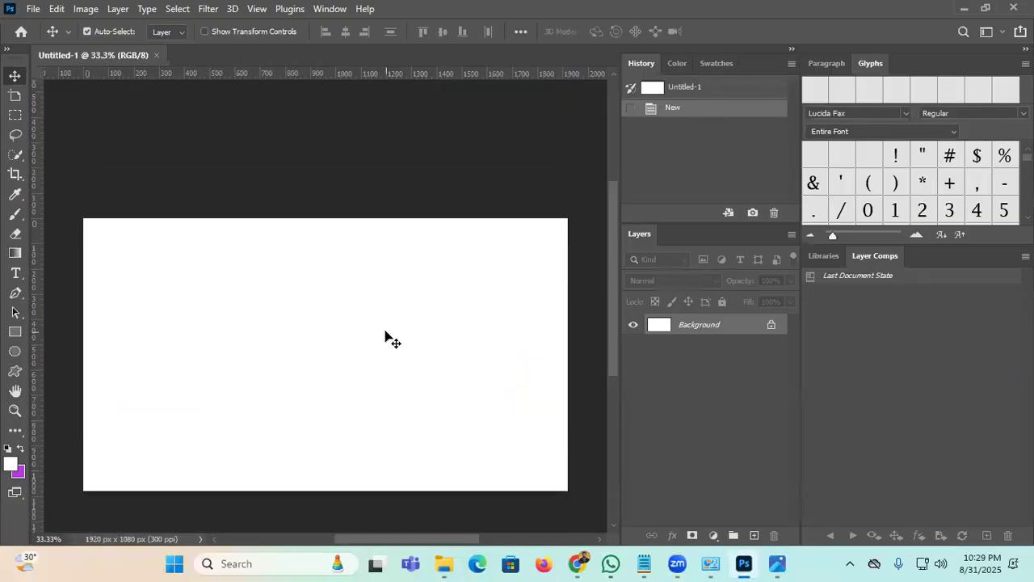
click(15, 411)
drag(271, 333, 609, 83)
drag(468, 246, 178, 432)
drag(475, 281, 410, 309)
key(space)
Step: Add a new Layer 1, hide the Background and zoom into the transparent canvas
key(ctrl+shift+alt+n)
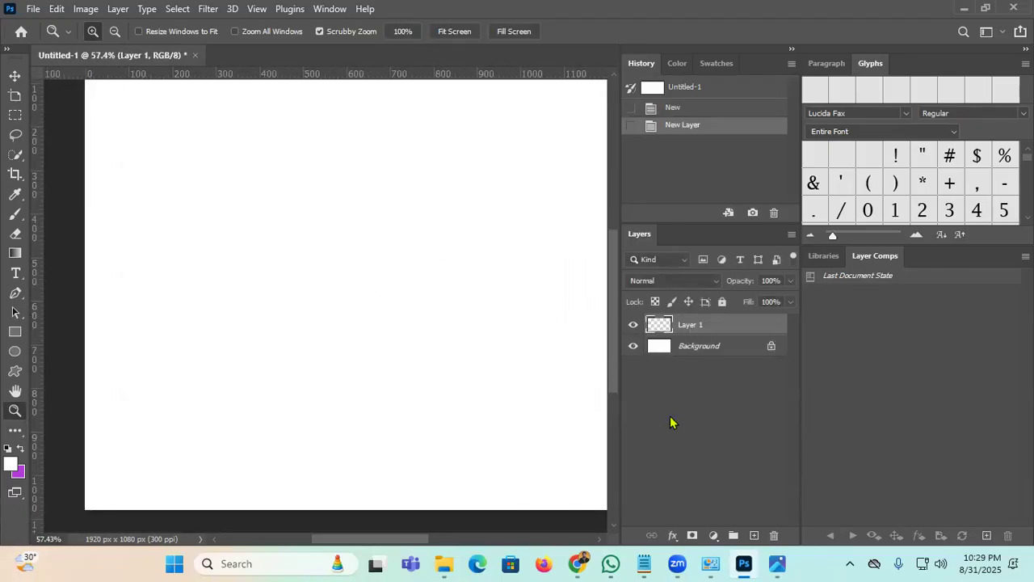
click(634, 346)
drag(431, 207, 482, 167)
drag(369, 321, 428, 234)
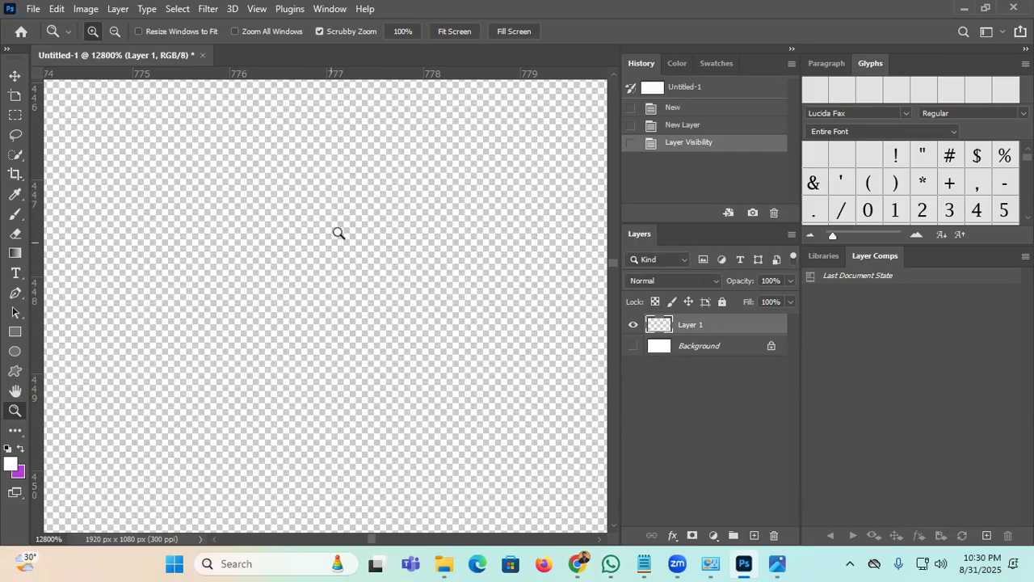
scroll(365, 331, down, 15)
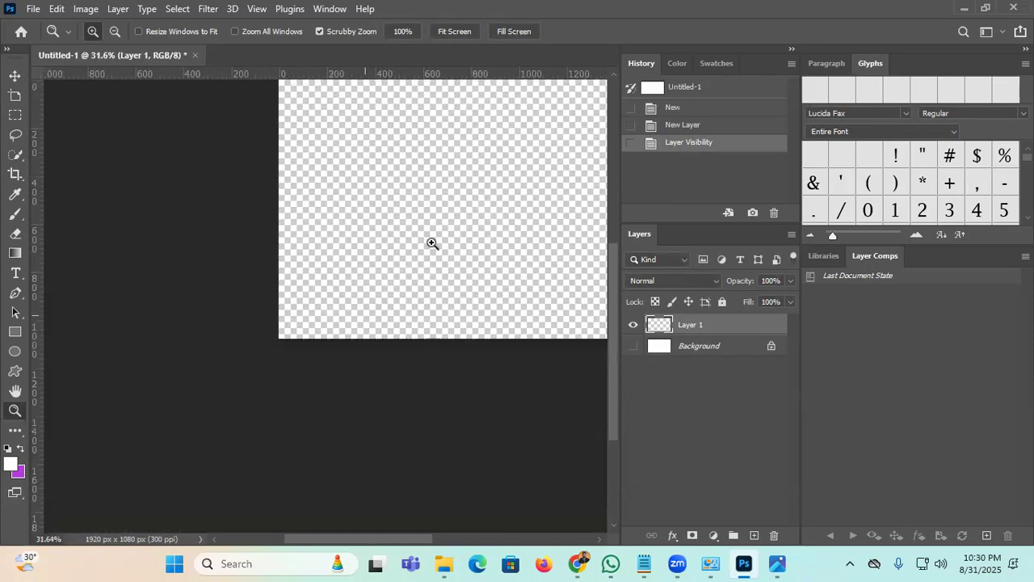
drag(493, 209, 270, 305)
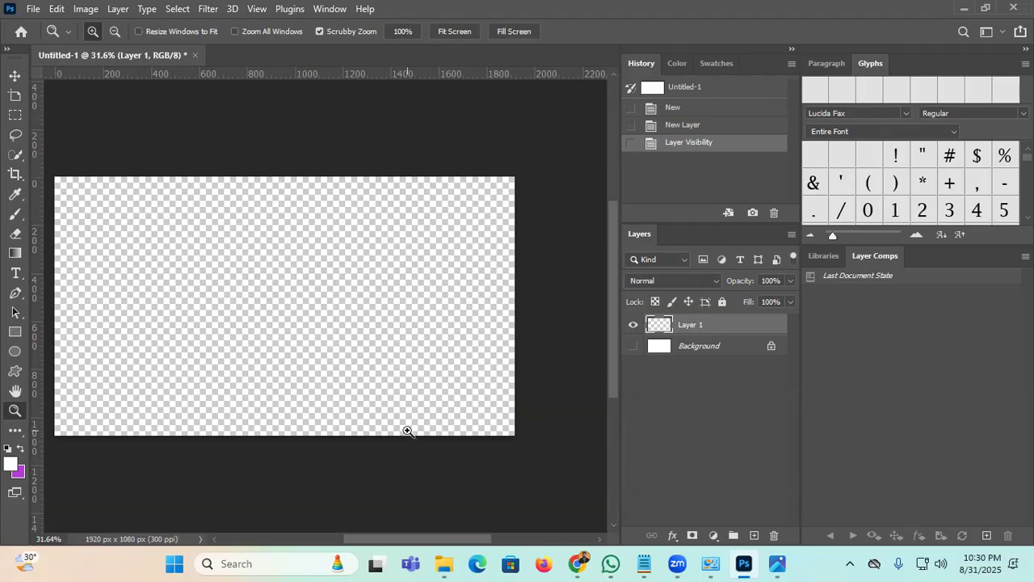
drag(298, 328, 305, 307)
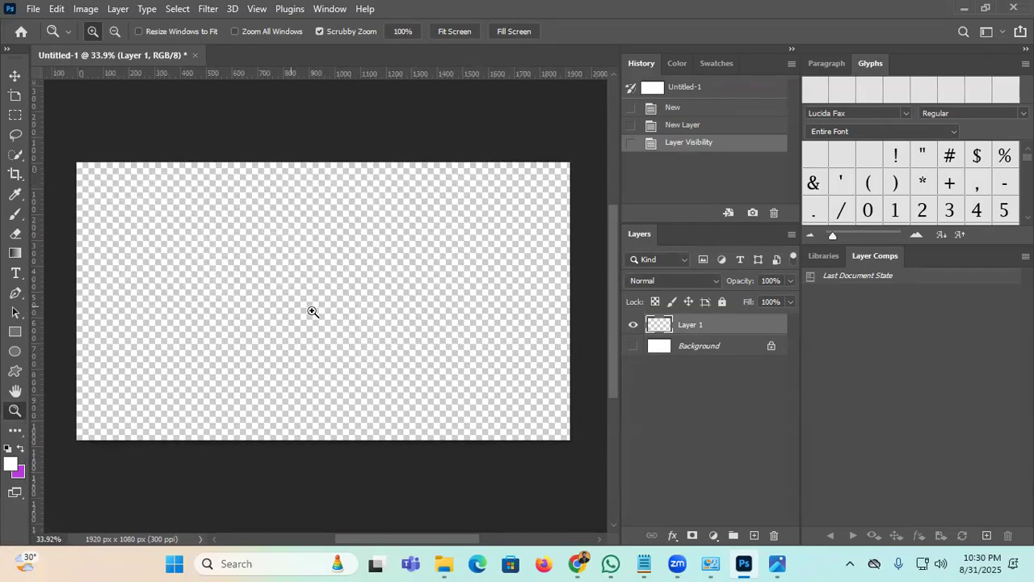
Step: Show the Background layer again, then hide and delete Layer 1
click(636, 348)
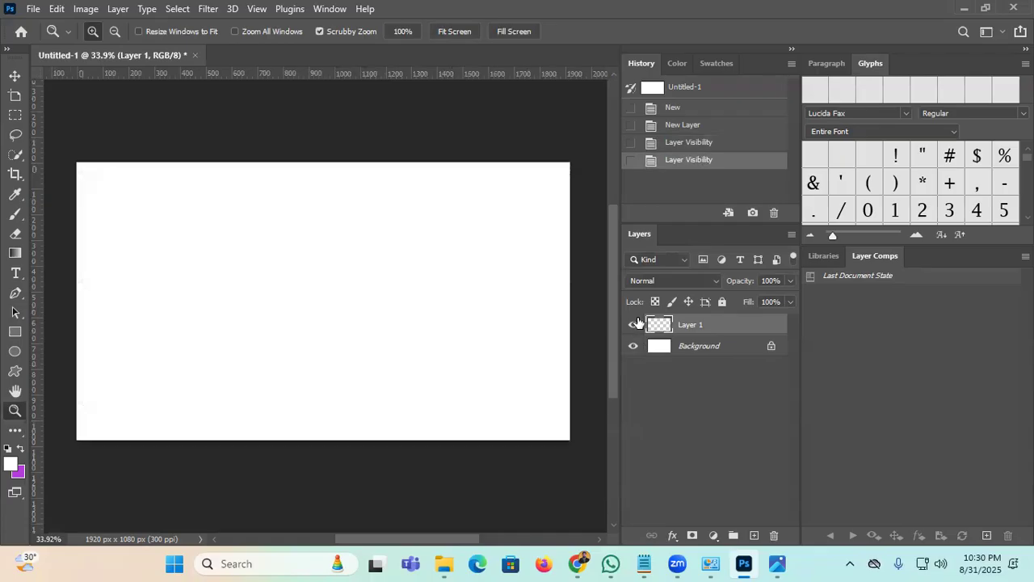
click(634, 324)
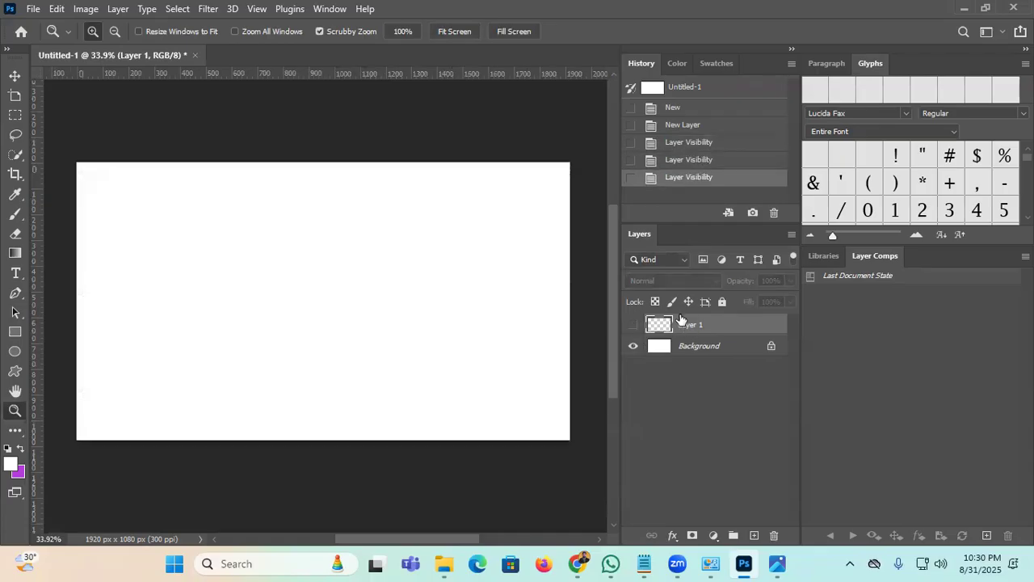
key(Delete)
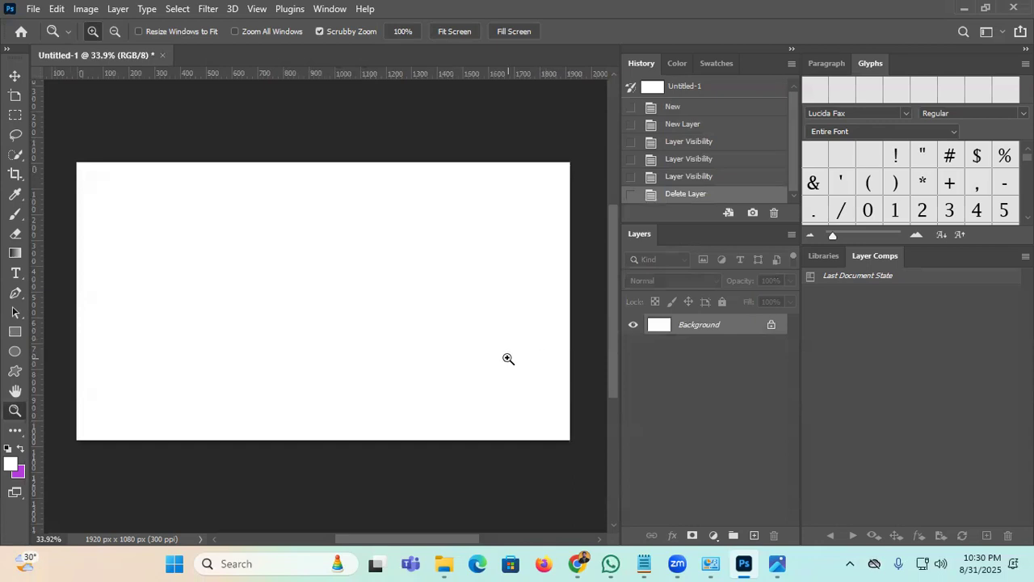
click(15, 76)
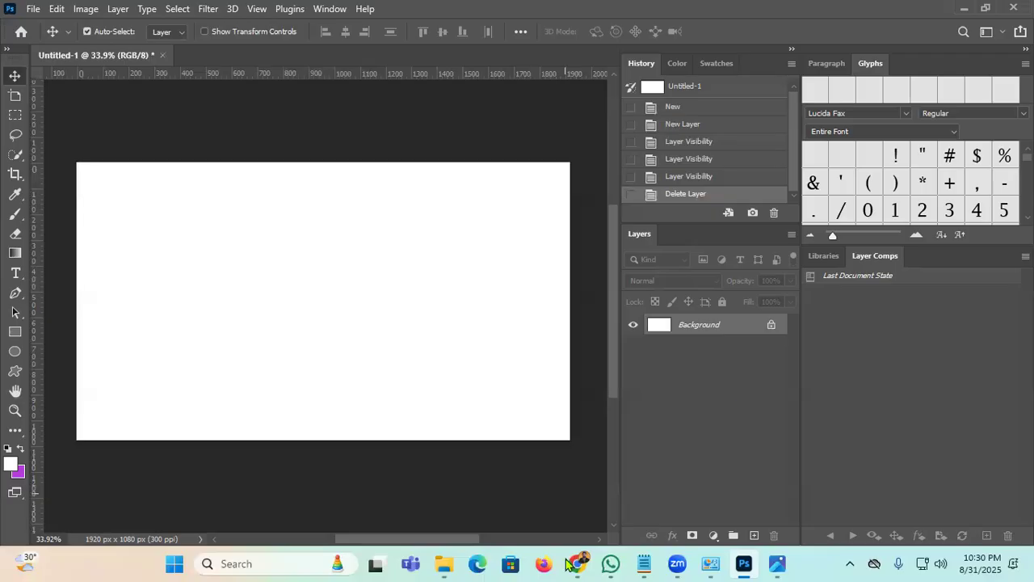
Step: Open Screenshot_123.png from New Volume (E:) in Photos
mouse_move(436, 558)
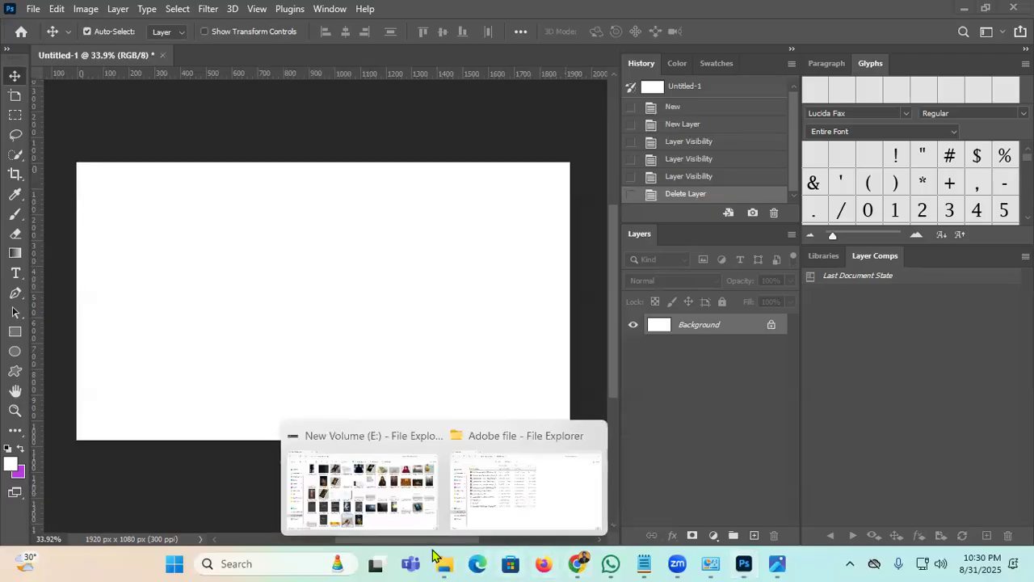
click(372, 476)
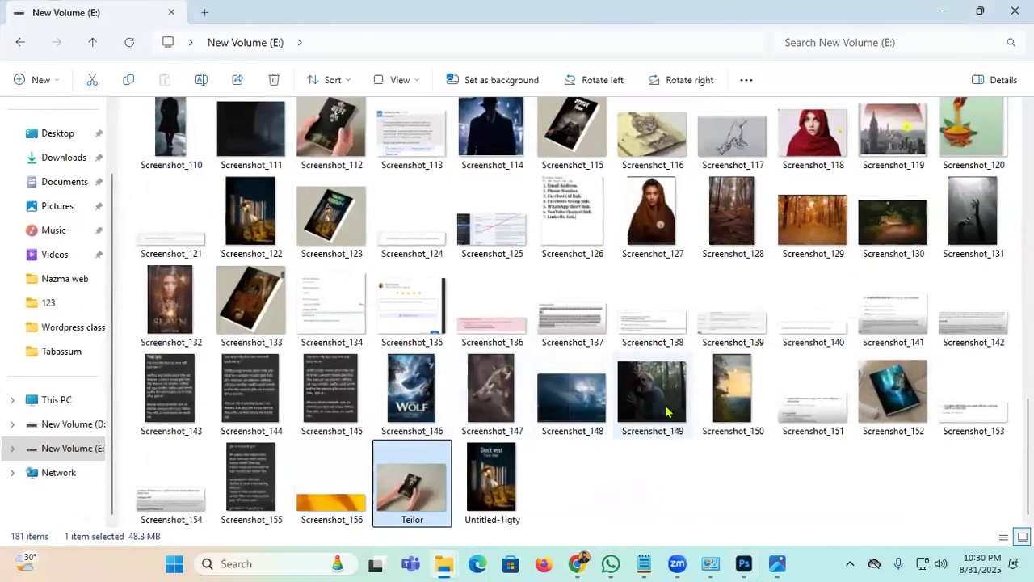
double_click(340, 220)
scroll(584, 277, up, 4)
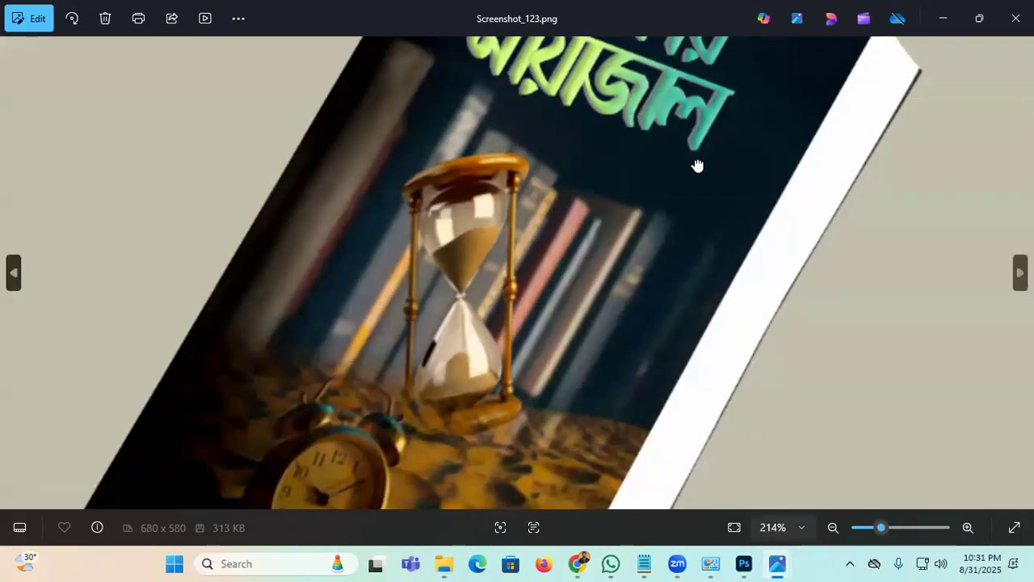
scroll(571, 250, down, 3)
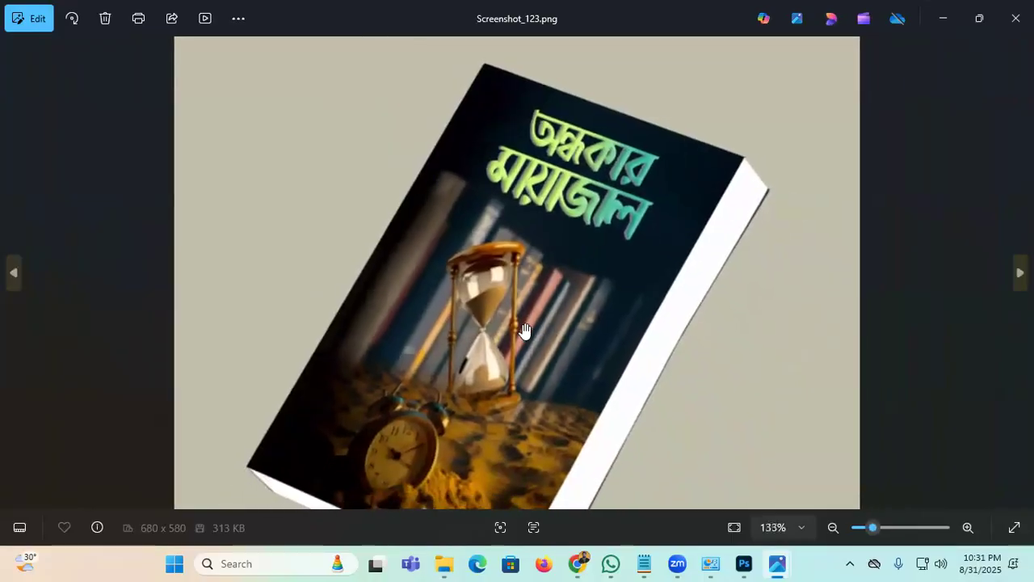
Step: Zoom and pan around the book-cover mockup, then switch back to Photoshop
drag(526, 332, 442, 247)
scroll(486, 252, down, 1)
drag(551, 182, 517, 183)
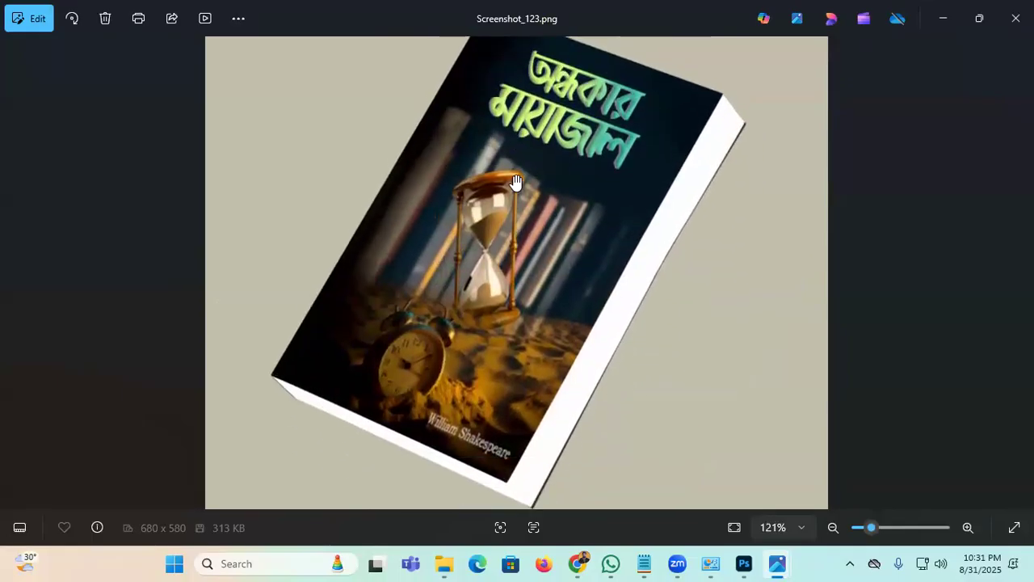
scroll(516, 183, down, 1)
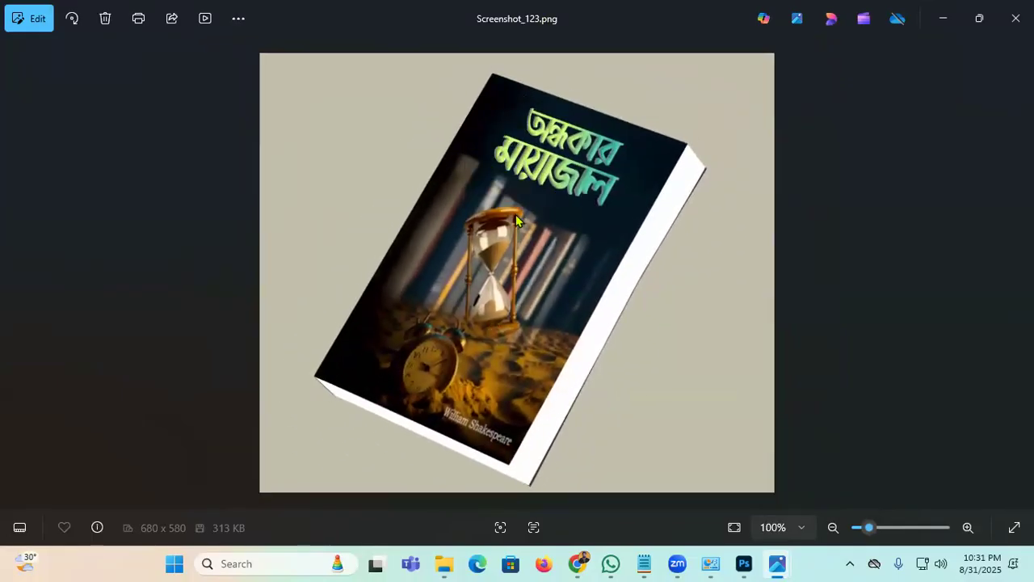
scroll(516, 214, up, 2)
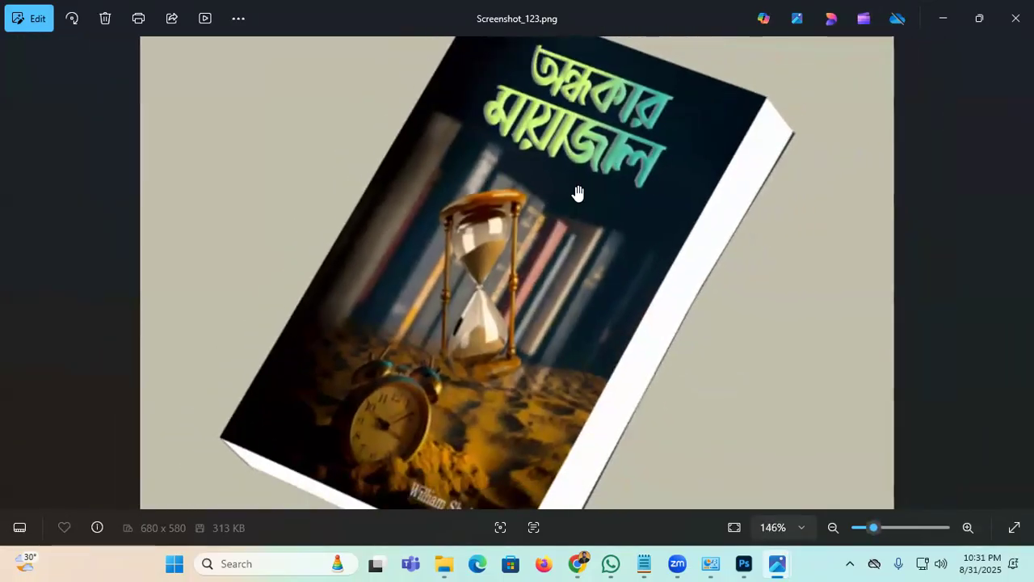
scroll(579, 194, down, 1)
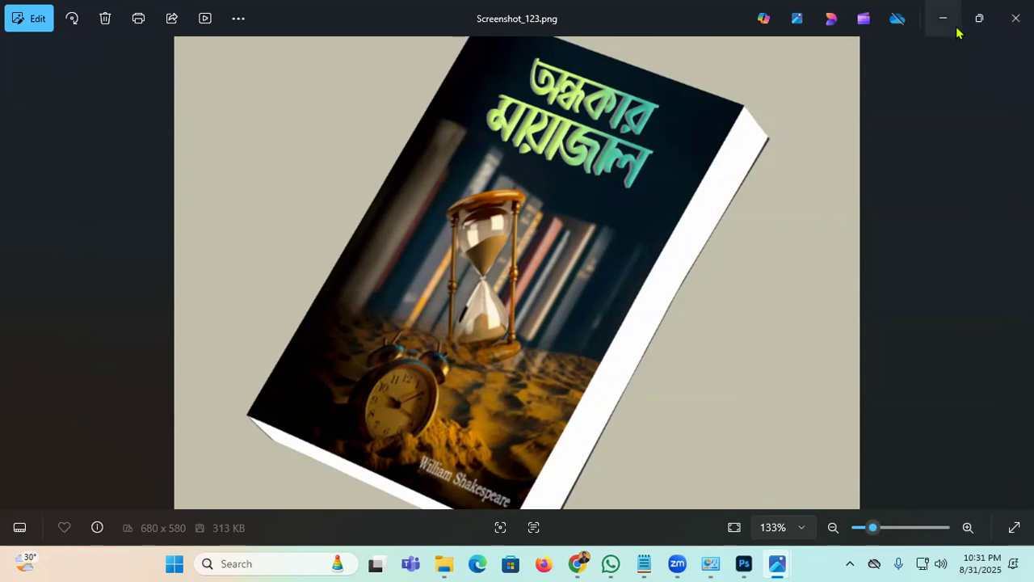
key(alt+Tab)
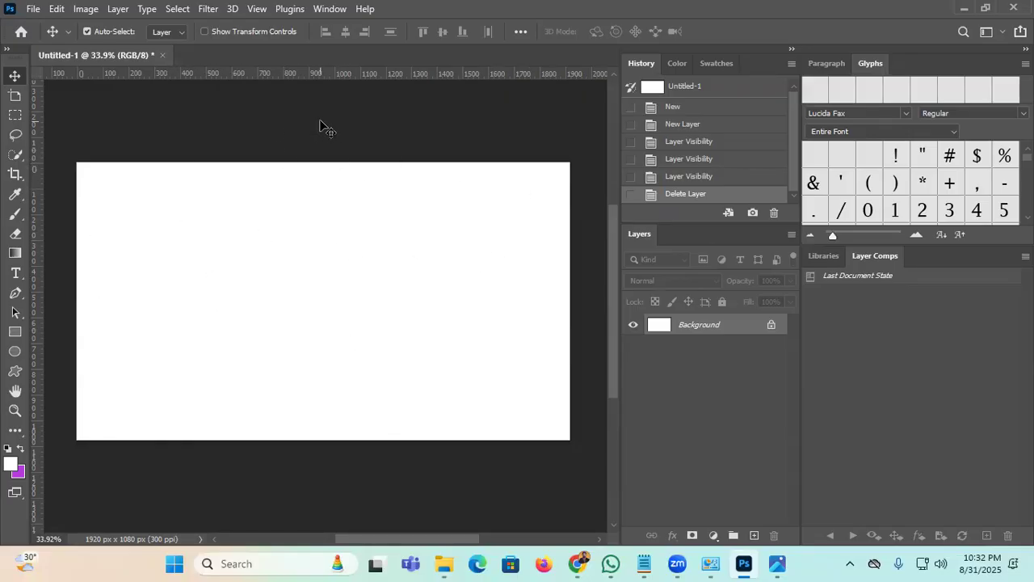
Step: Zoom out on the blank white canvas and unlock the Background into editable Layer 0
key(space+f)
key(space+f)
key(space+f)
key(space+f)
key(space+f)
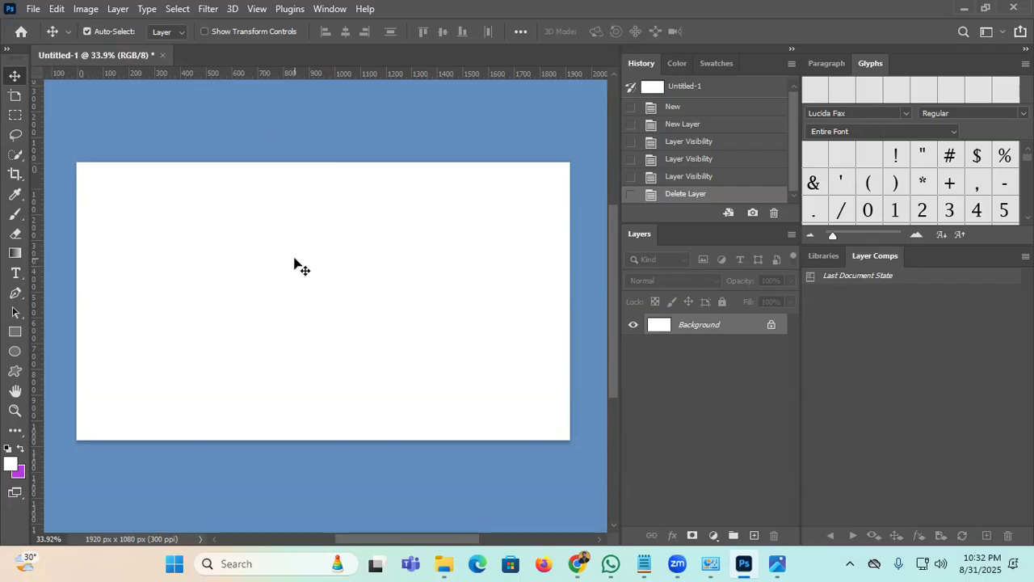
click(14, 412)
mouse_move(403, 275)
mouse_down()
mouse_move(374, 309)
mouse_move(400, 290)
mouse_up()
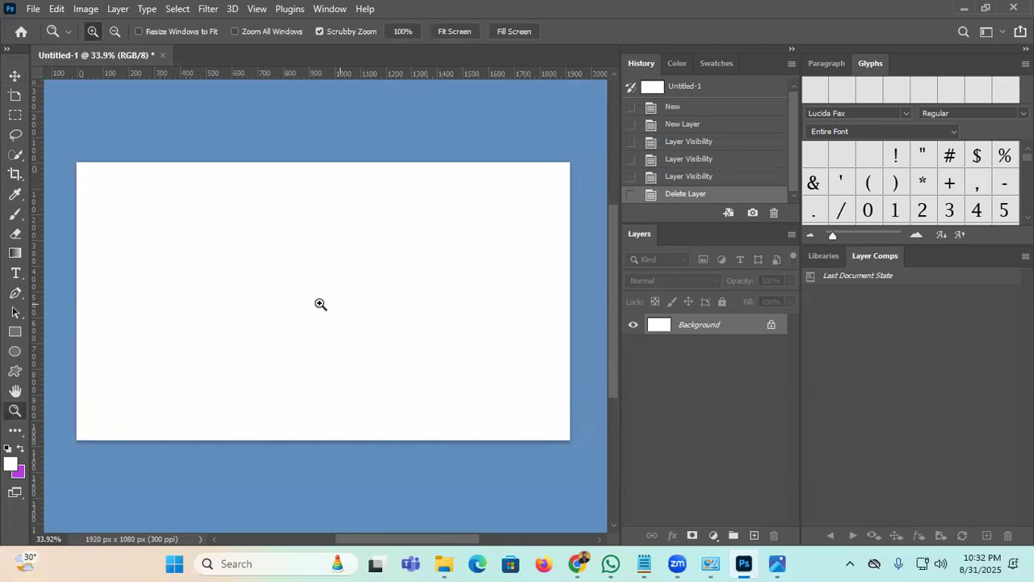
click(14, 75)
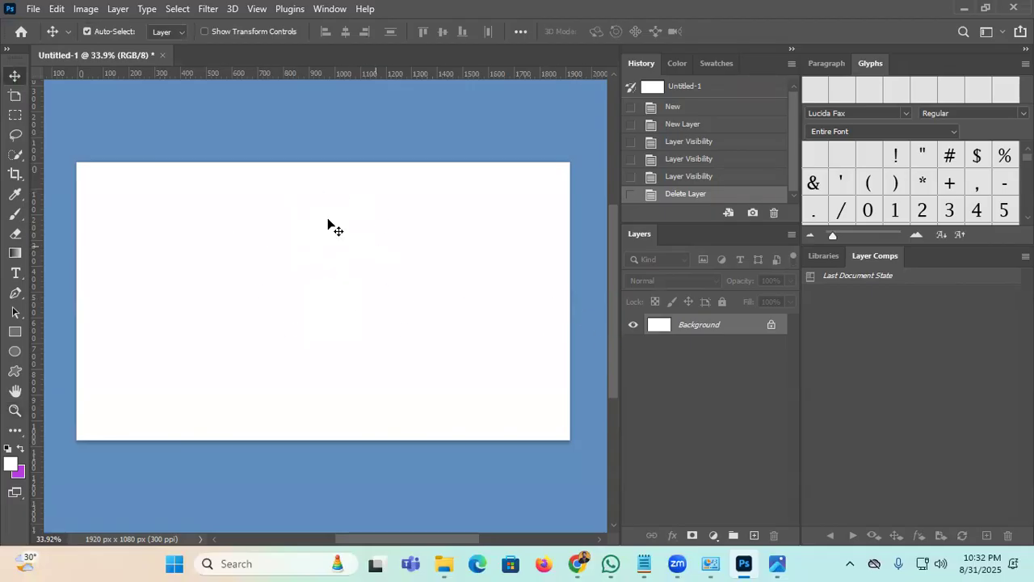
click(771, 326)
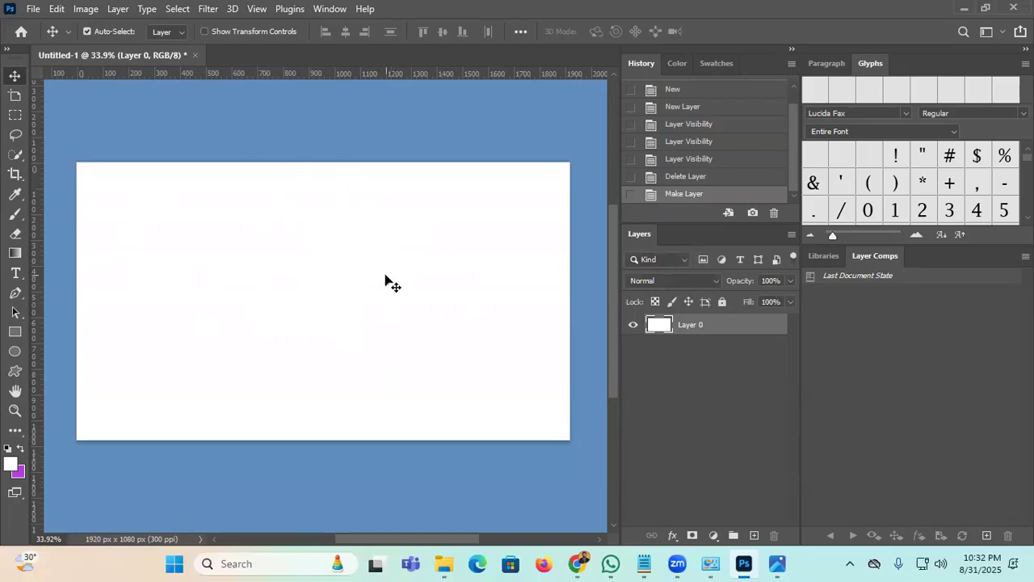
Step: Select the whole canvas, cancel the Fill dialog, reset colours to black and white, and deselect
key(ctrl+a)
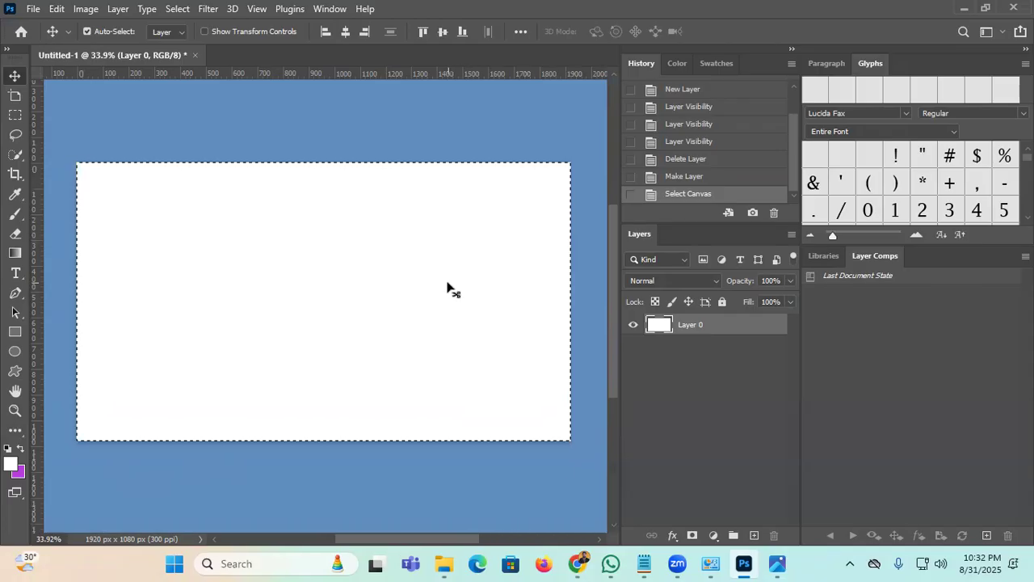
key(shift+F5)
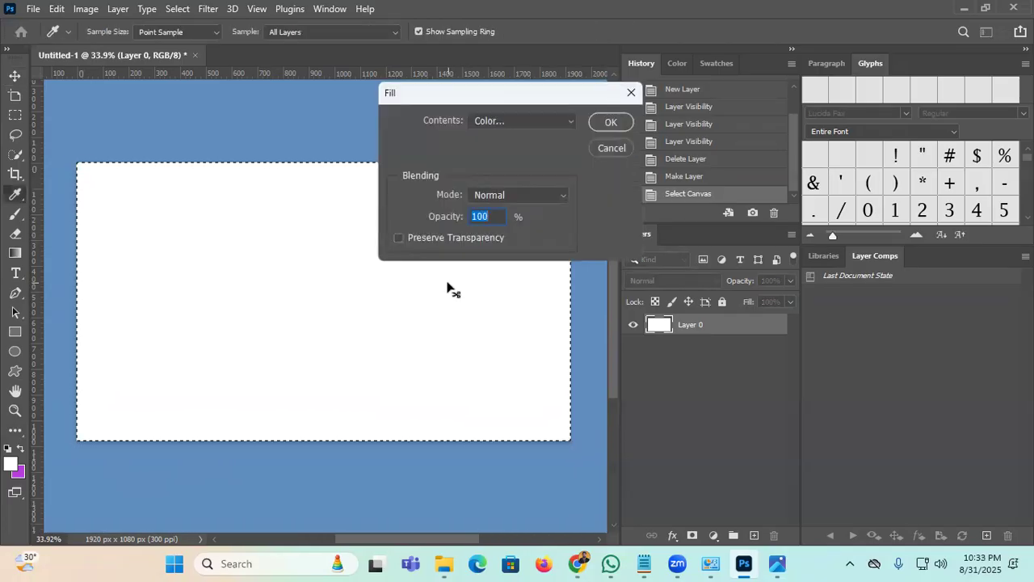
click(614, 150)
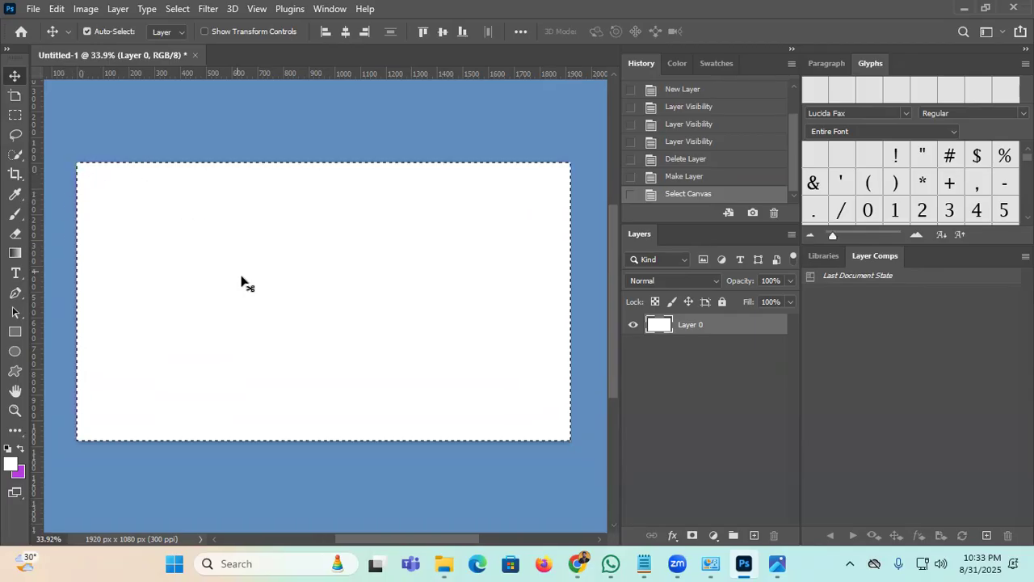
key(d)
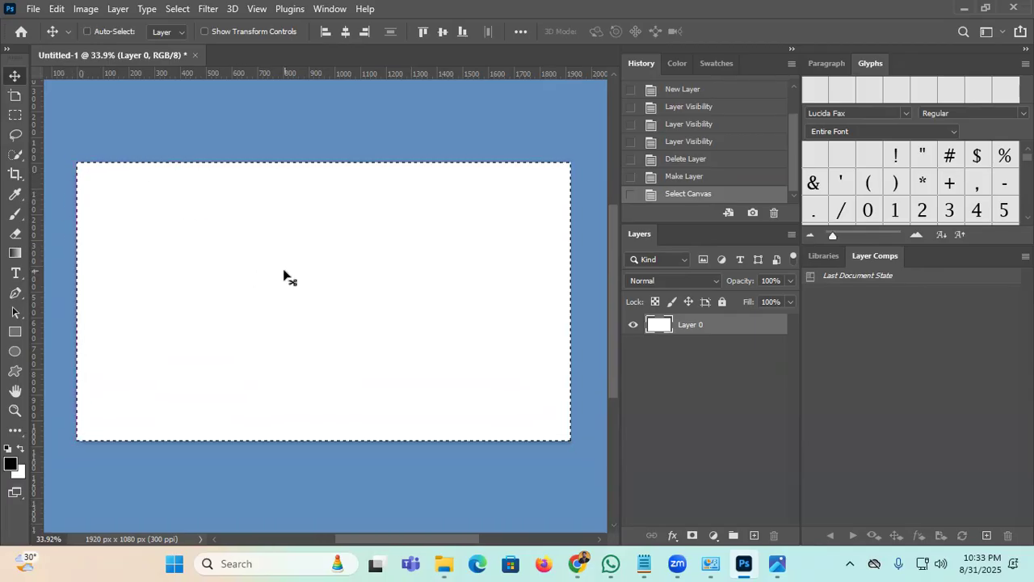
drag(261, 258, 316, 267)
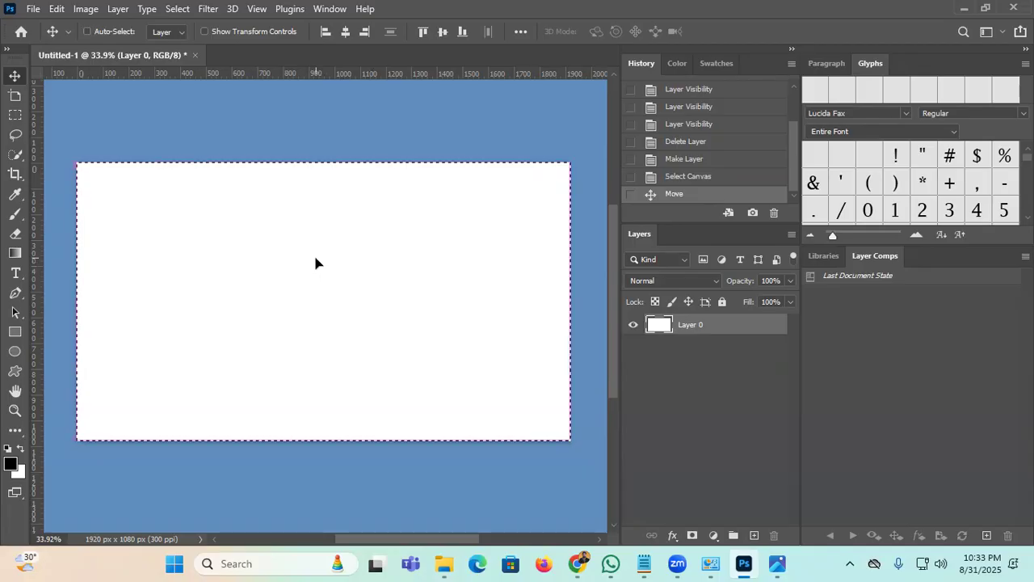
key(ctrl+d)
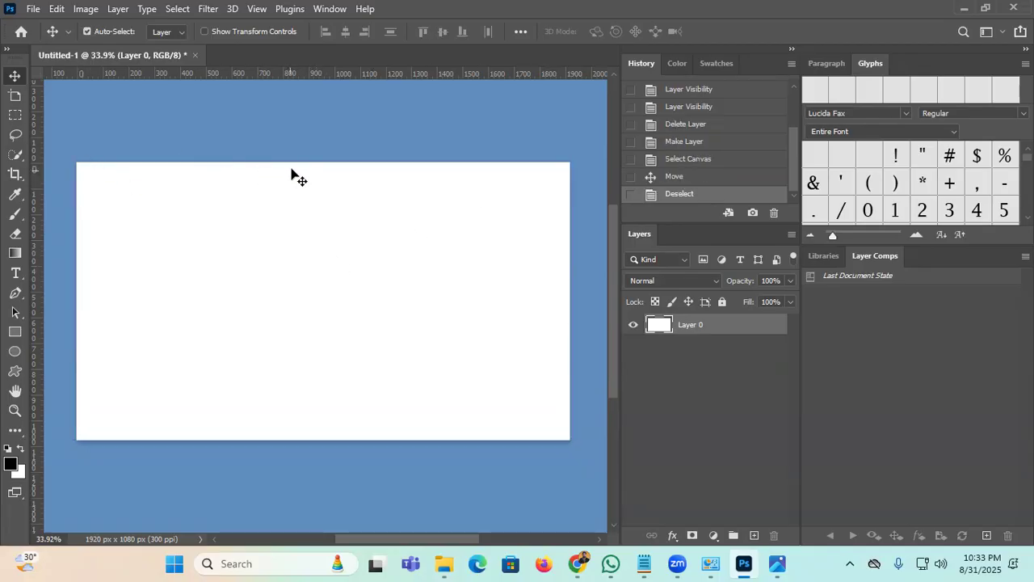
Step: Hide the rulers, test clearing the whole canvas with Delete and undo it, then reopen Fill
key(ctrl+r)
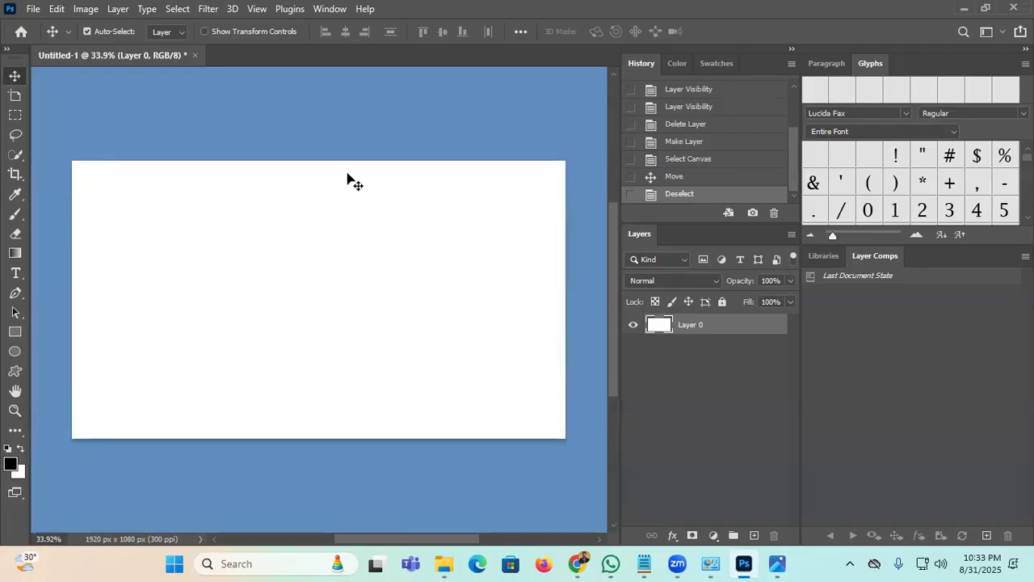
key(ctrl+a)
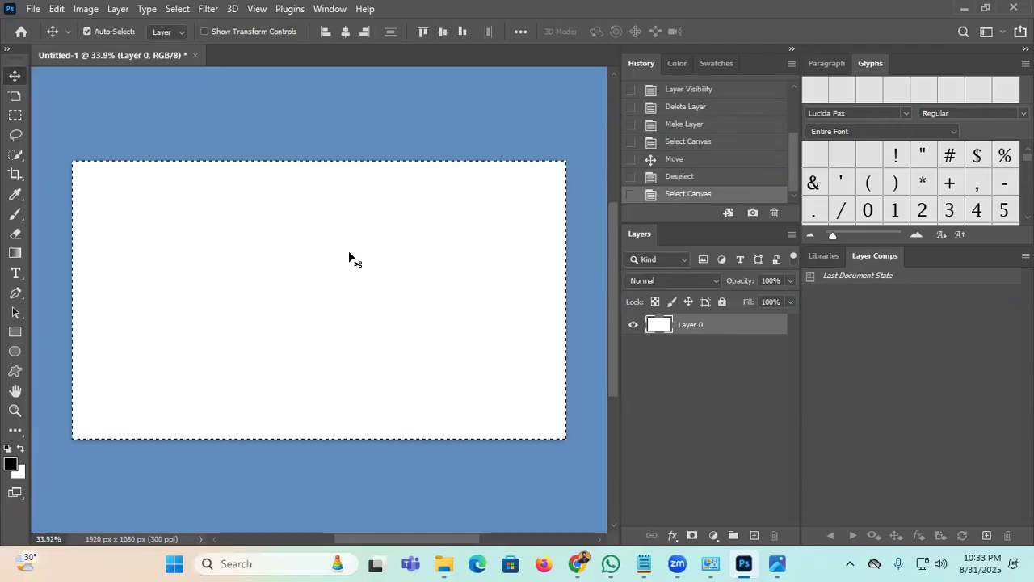
key(Delete)
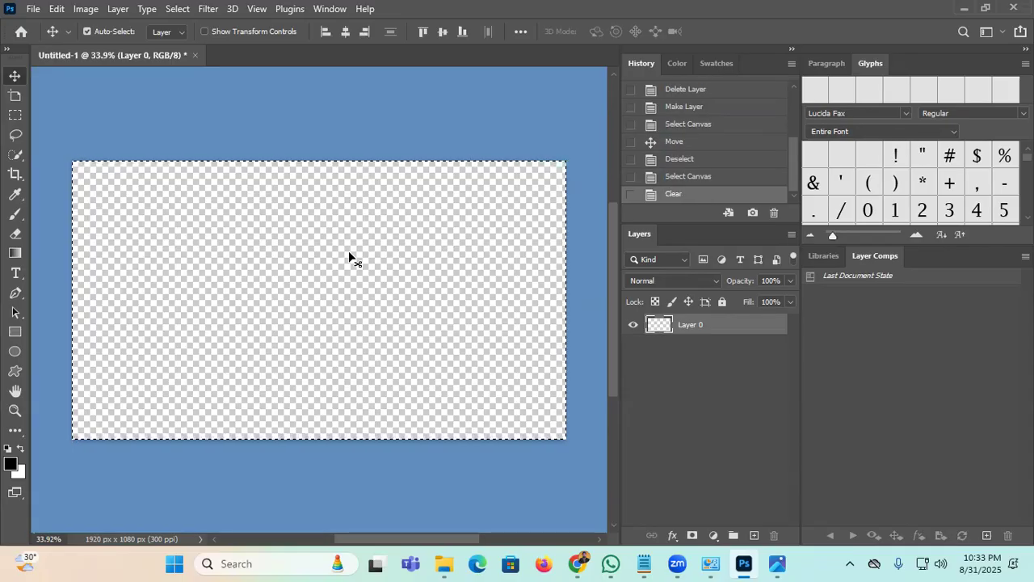
key(ctrl+z)
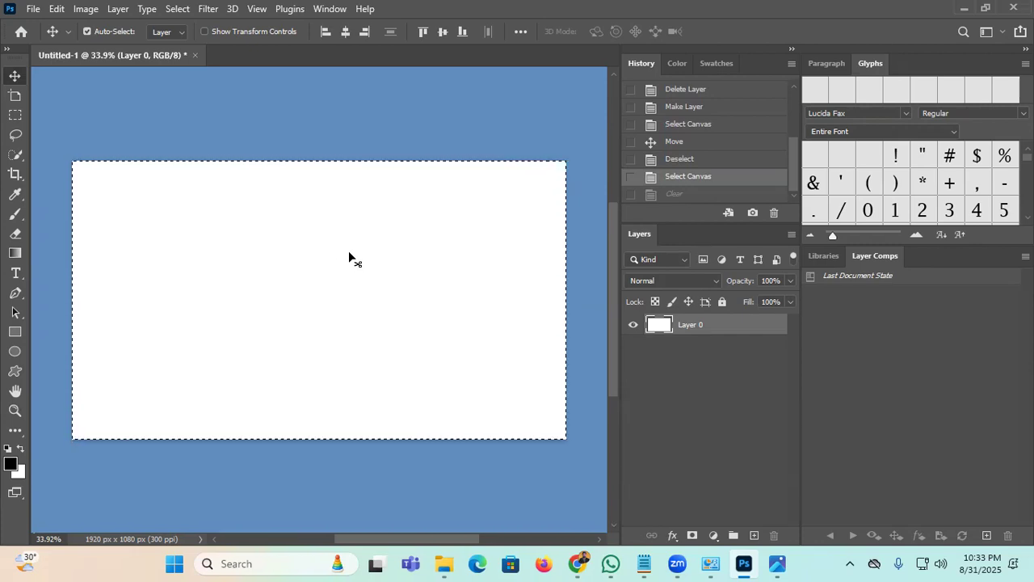
key(shift+F5)
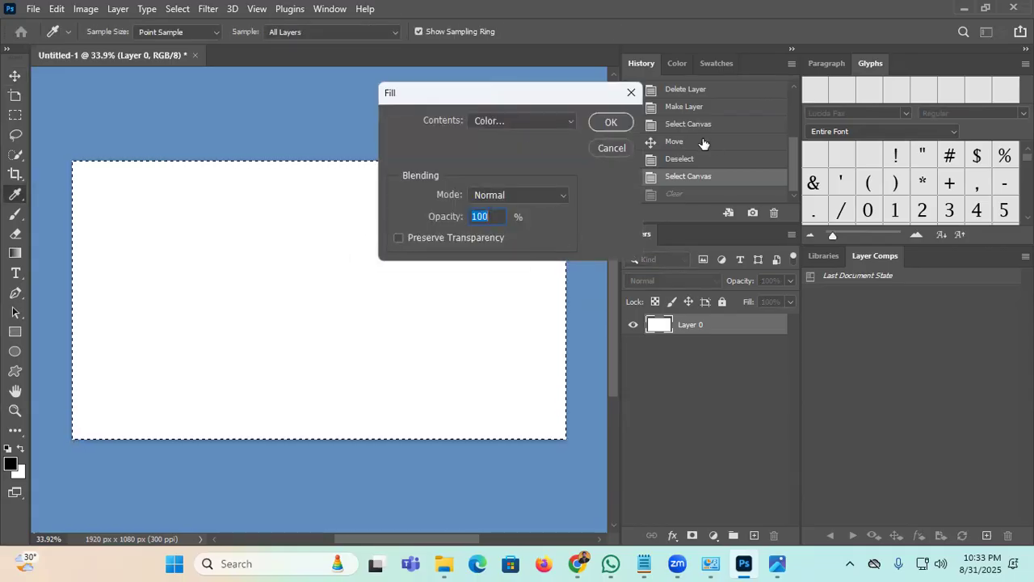
Step: Fill the entire canvas with deep blue #0012c0 and deselect
click(535, 123)
click(523, 163)
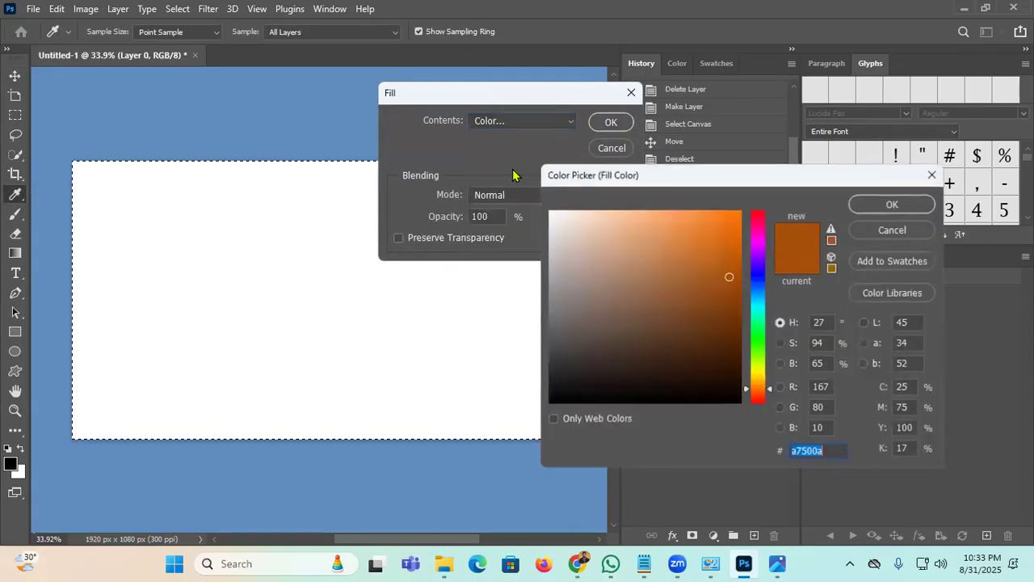
click(752, 277)
click(741, 258)
click(874, 208)
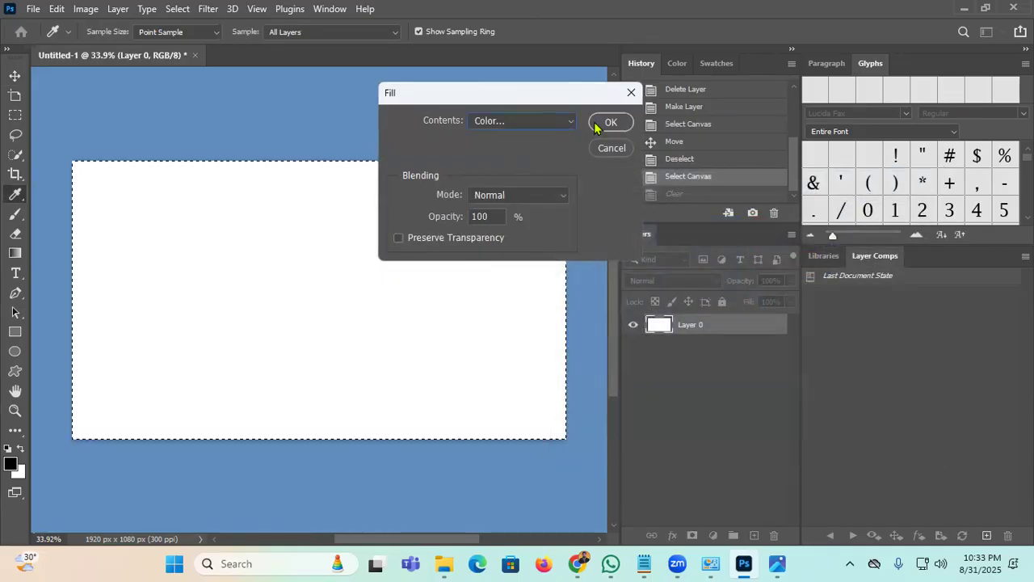
click(611, 121)
key(v)
key(ctrl+d)
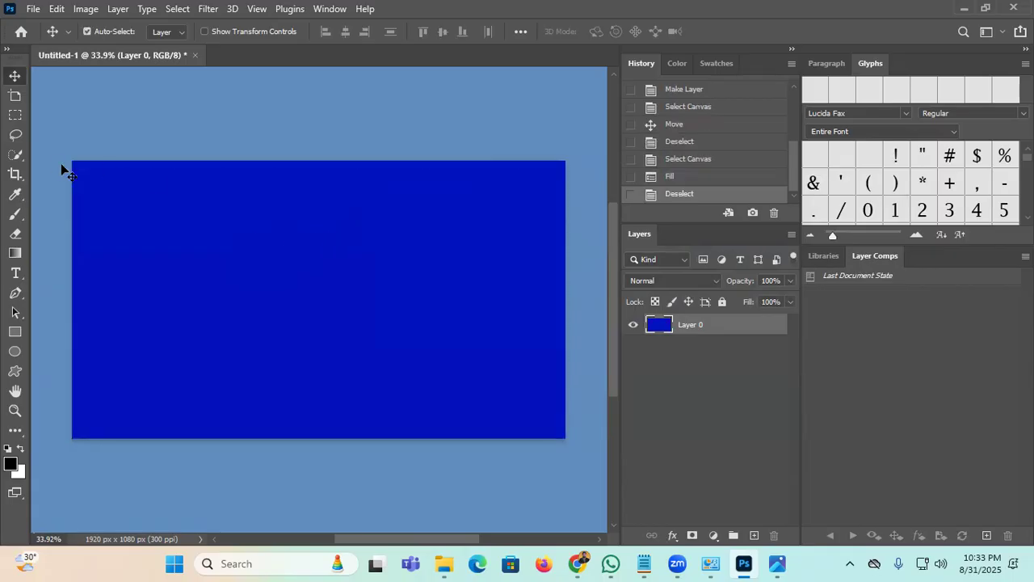
Step: Select all again, dismiss the Start menu, and clear the selection
key(ctrl+a)
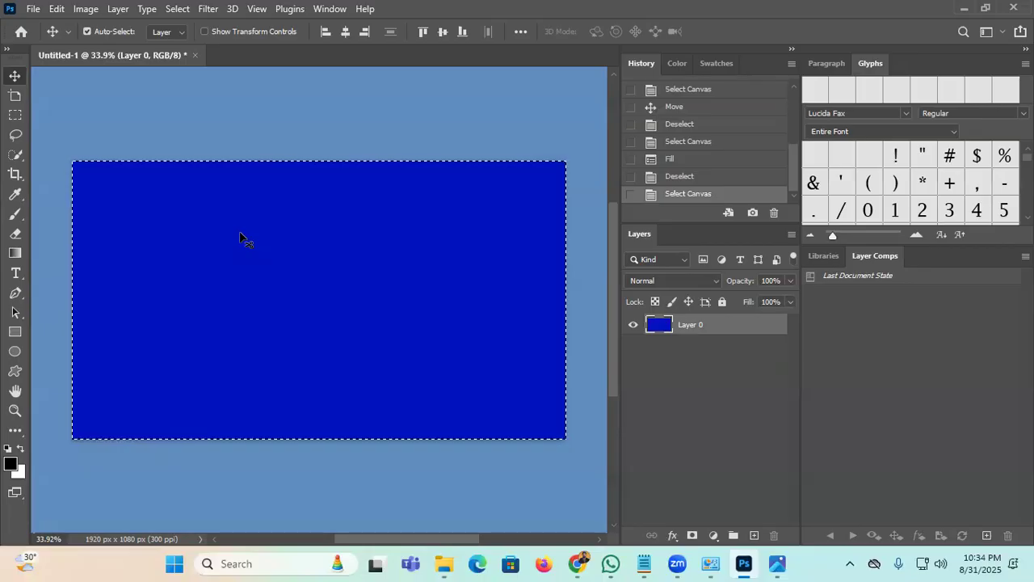
key(super)
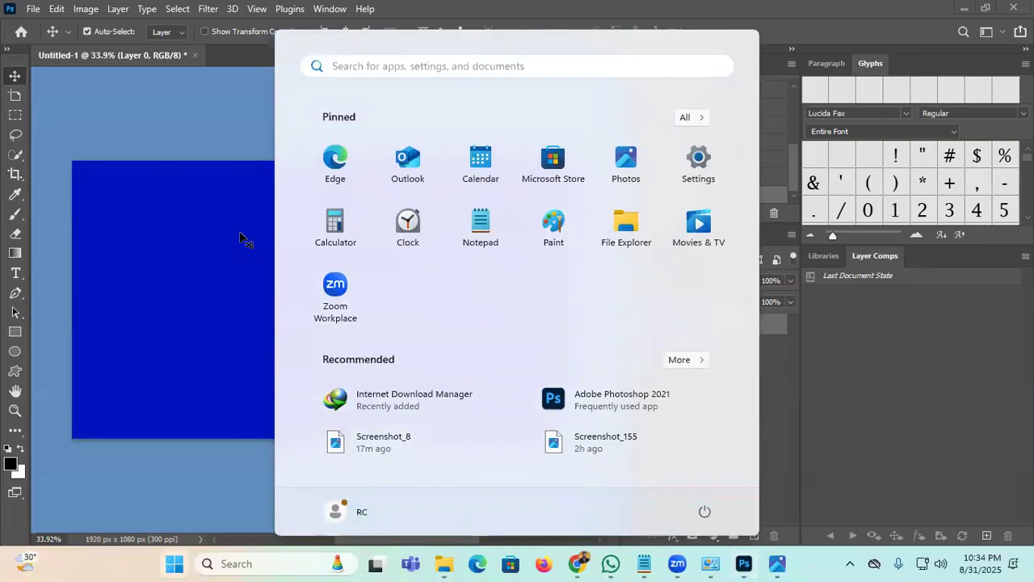
key(Escape)
key(ctrl+d)
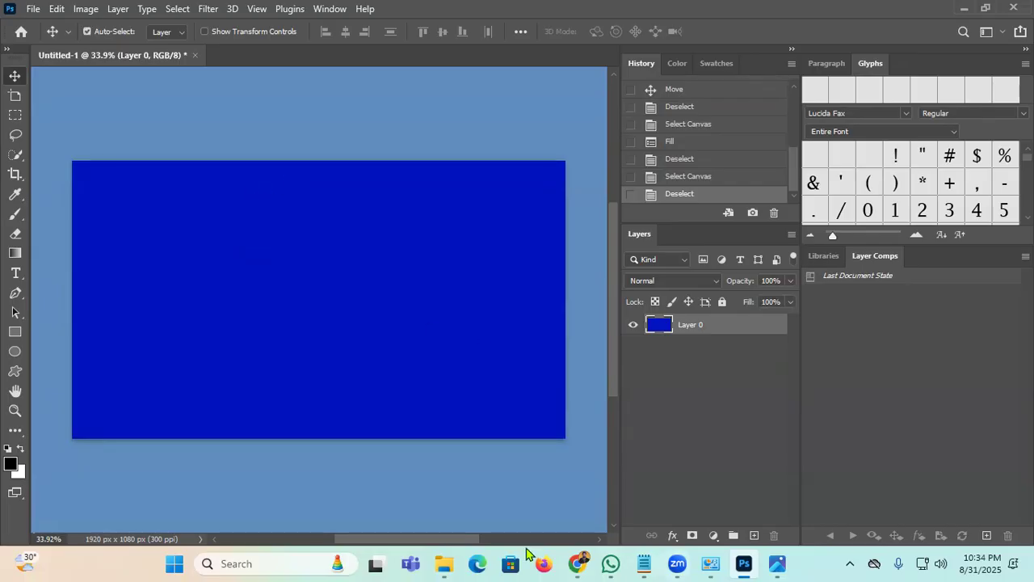
Step: In Chrome, replace the old query with a 'Motor cycle' image search
click(578, 563)
drag(323, 92, 8, 110)
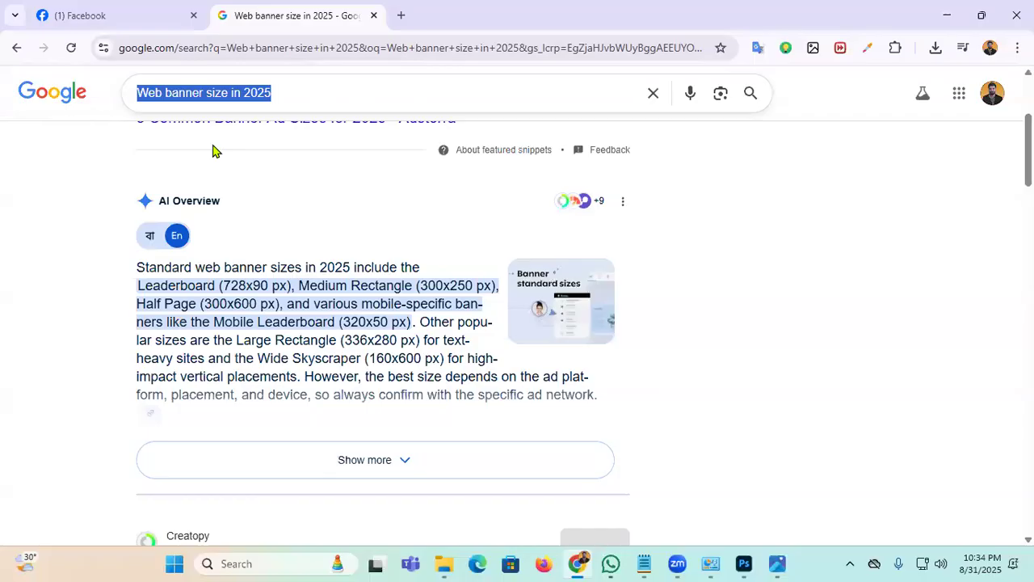
key(BackSpace)
text(Mo)
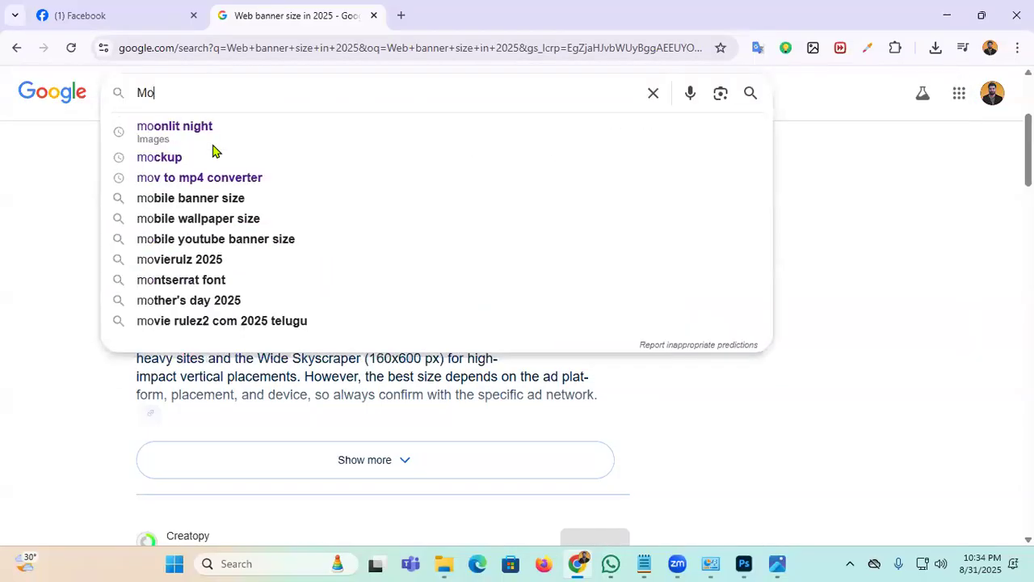
text(tor cy)
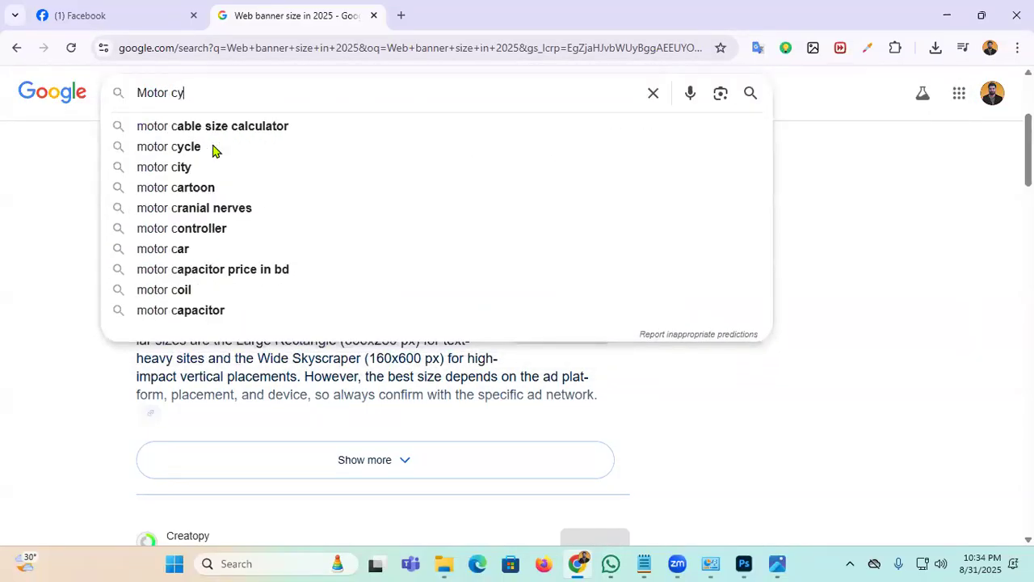
text(cle)
key(Return)
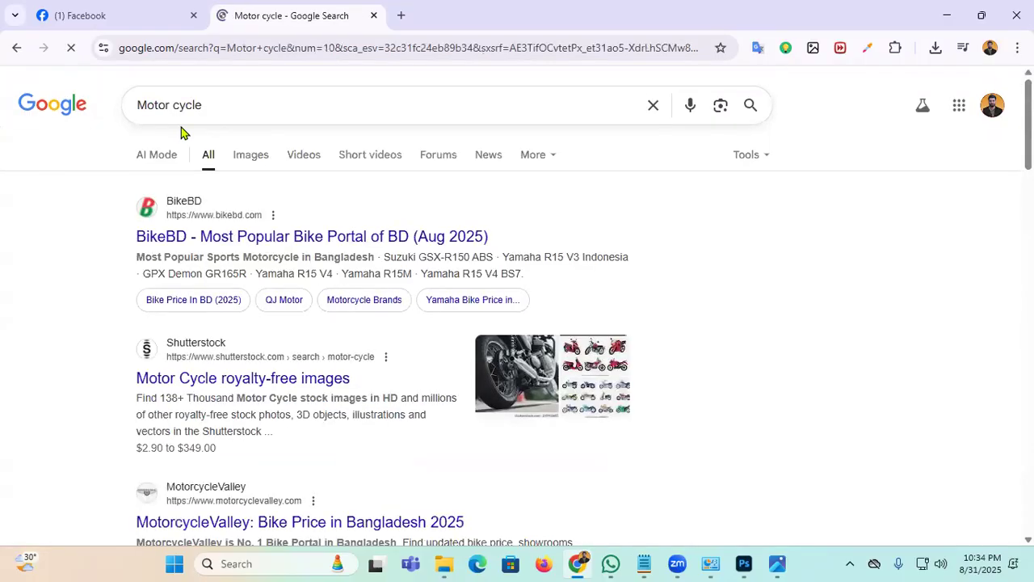
click(237, 156)
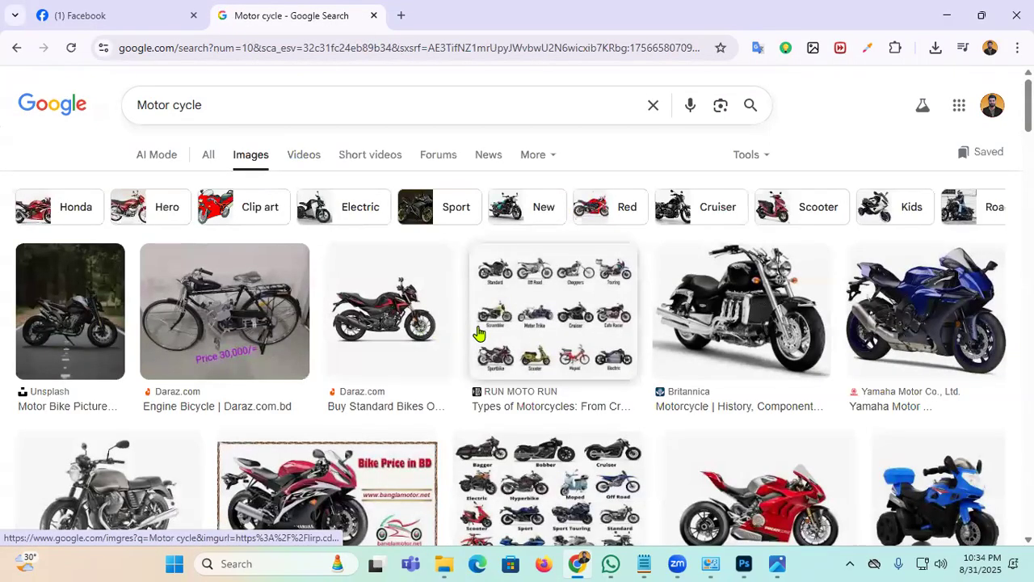
scroll(604, 307, down, 2)
scroll(259, 315, up, 2)
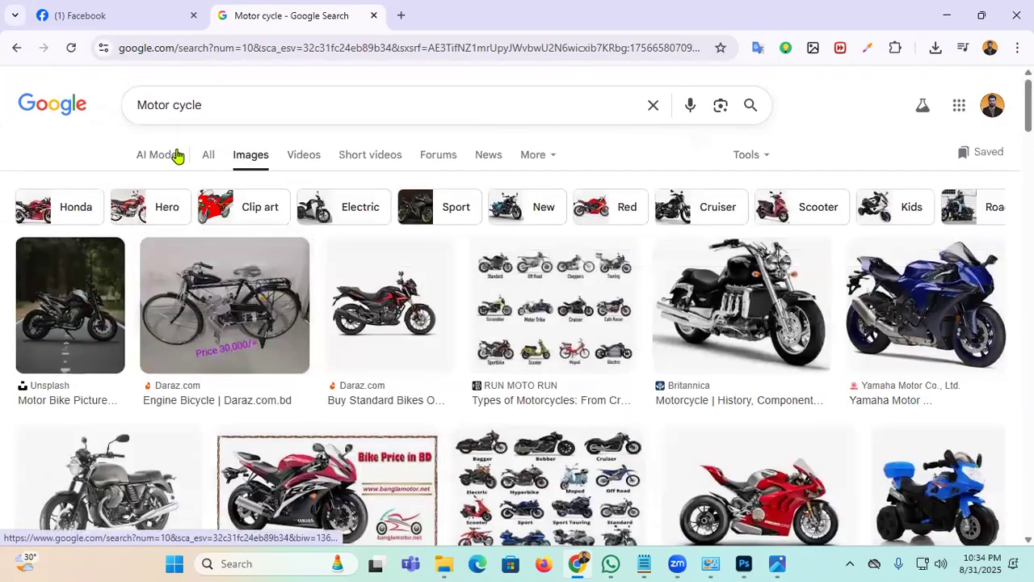
Step: Refine the image search to 'Motor cyclepulser' and scan the results
click(218, 106)
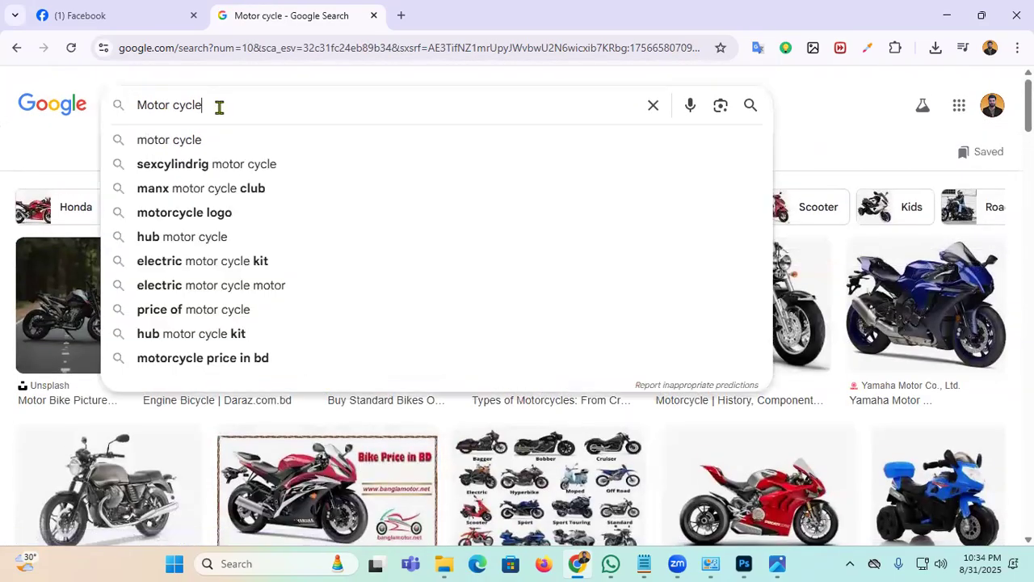
text(pu)
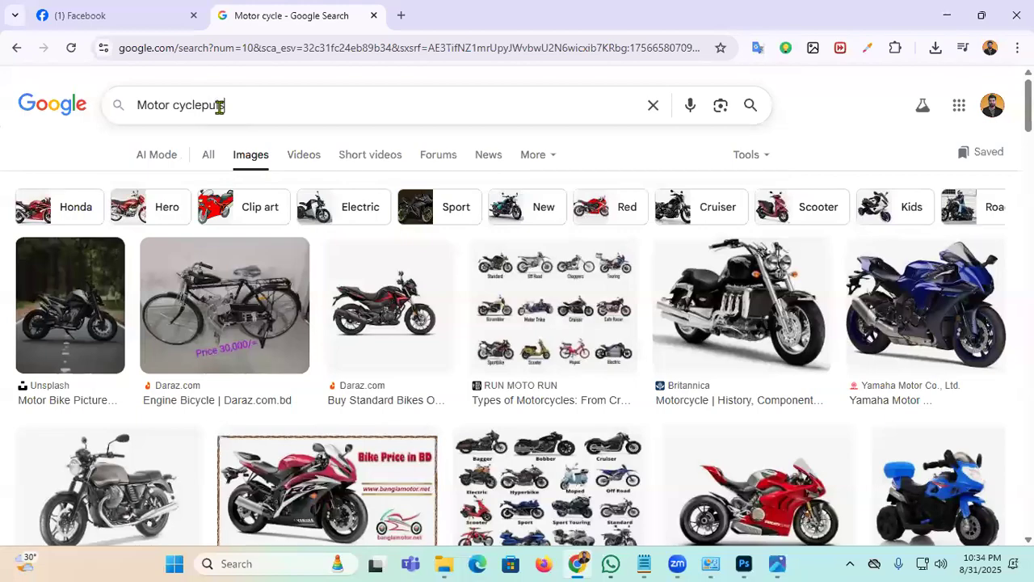
text(lser)
key(Return)
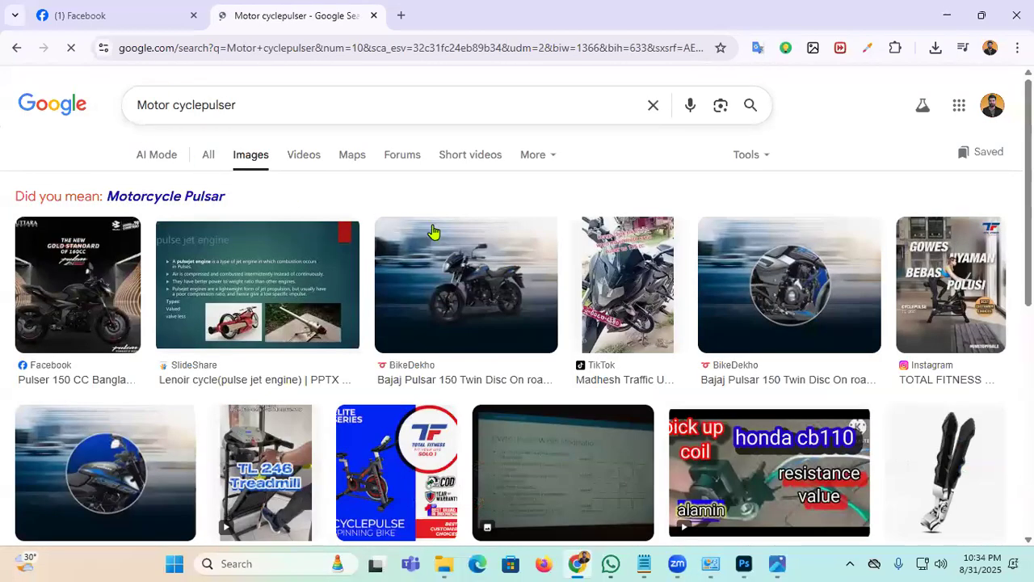
scroll(428, 295, down, 3)
scroll(418, 296, up, 3)
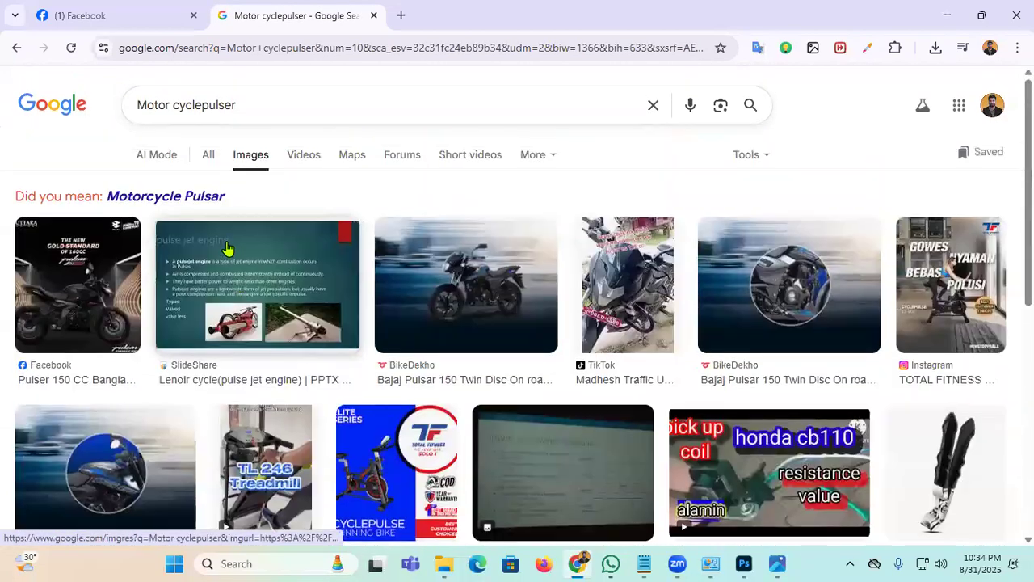
scroll(411, 270, down, 6)
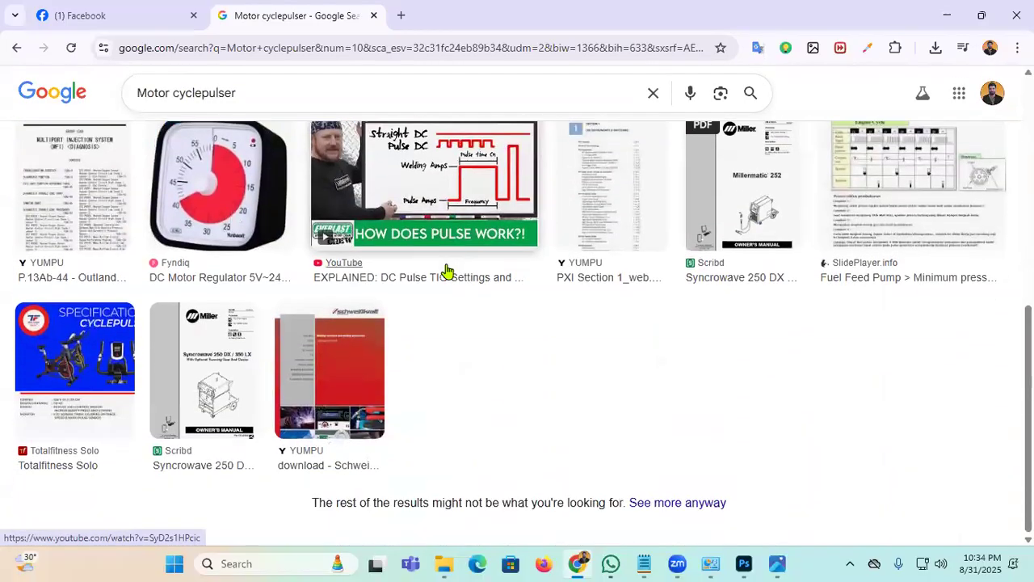
scroll(445, 270, up, 6)
Step: Extend the query toward 'Motor cyclepulser blue color' and scroll down the results
click(257, 111)
text(blue color)
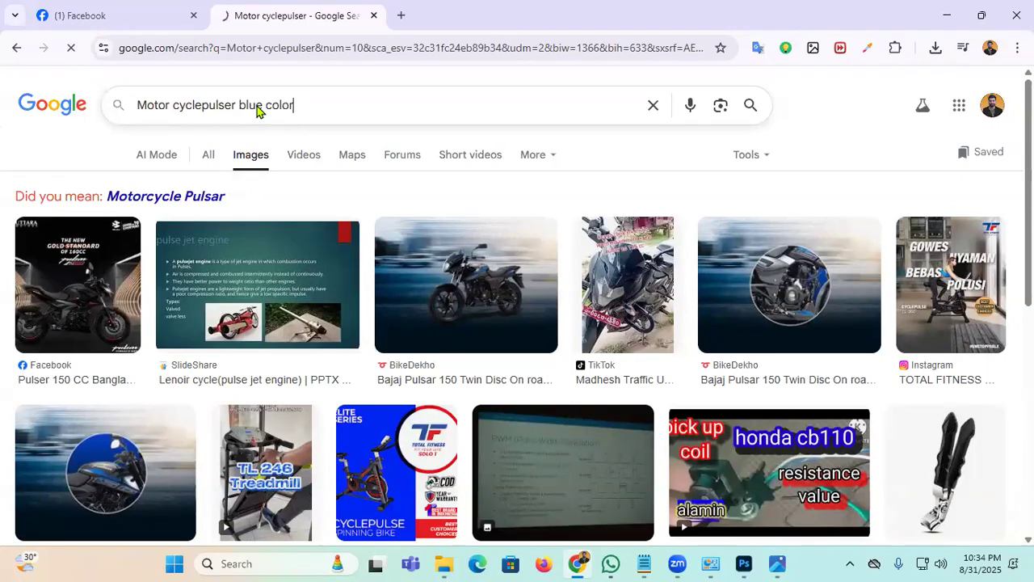
scroll(565, 329, down, 1)
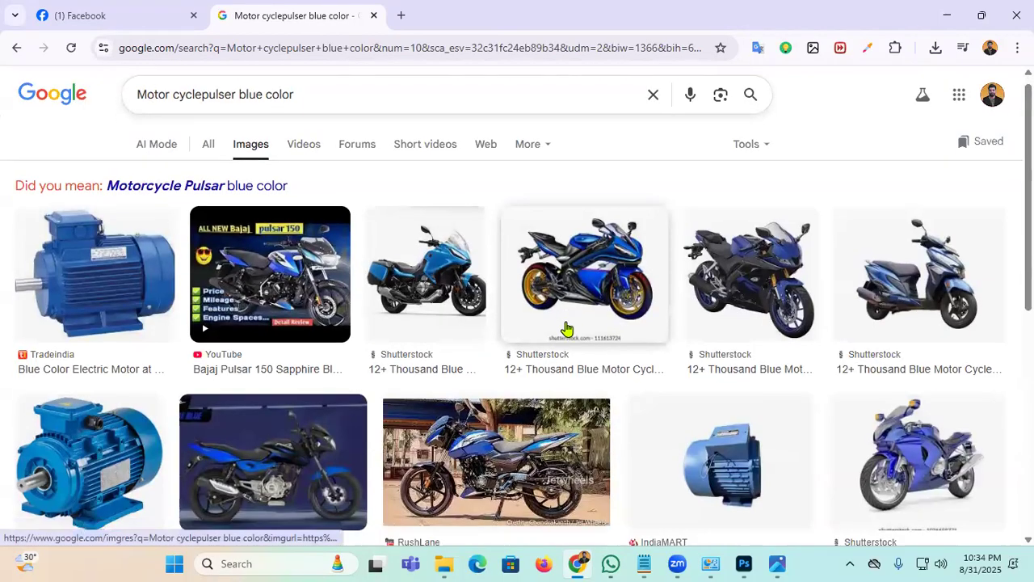
scroll(566, 329, down, 2)
scroll(590, 346, down, 1)
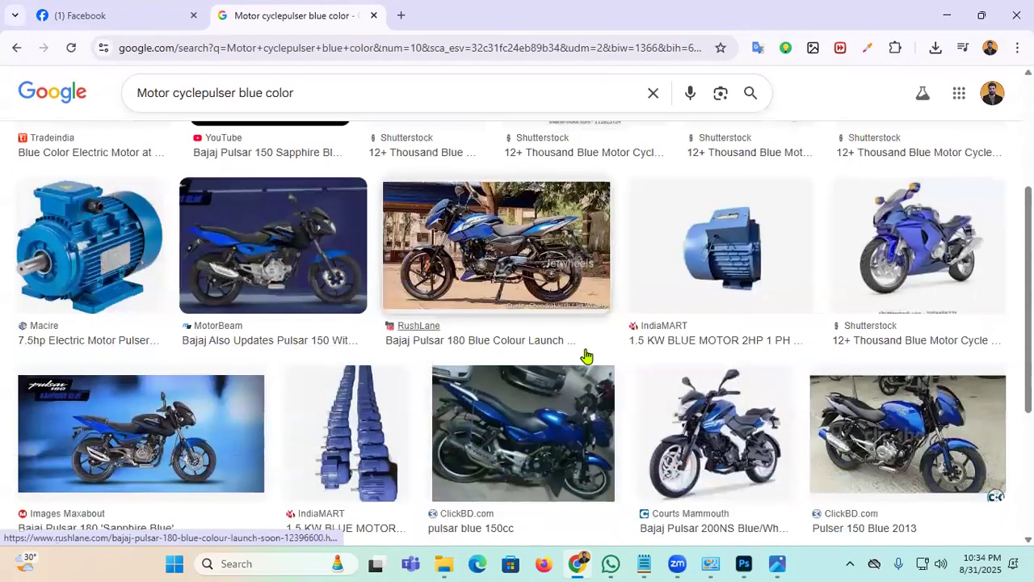
scroll(603, 351, down, 1)
scroll(119, 243, down, 2)
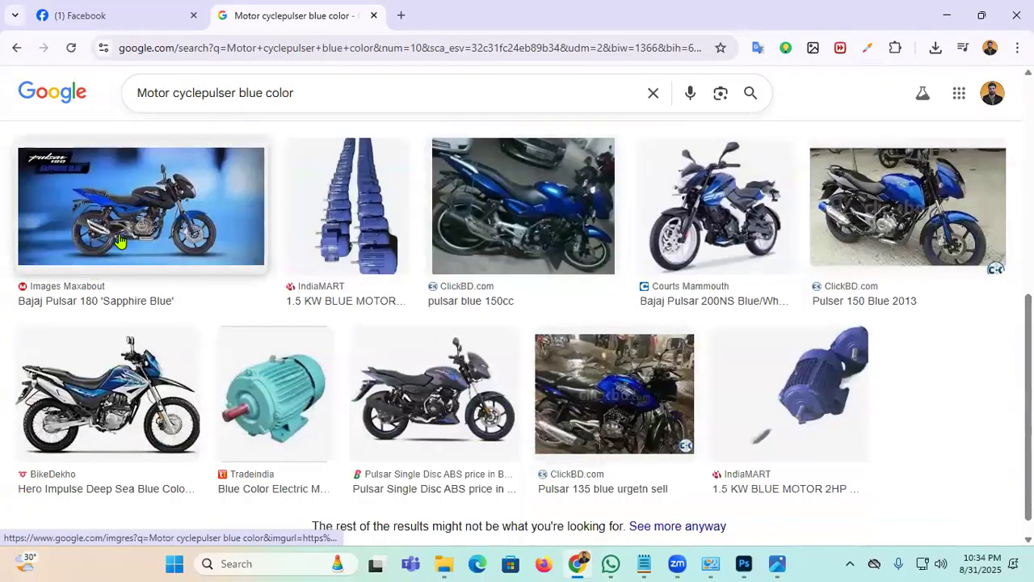
Step: Preview the Pulsar 180 Sapphire Blue image, check the Photoshop banner, and copy the image
click(123, 188)
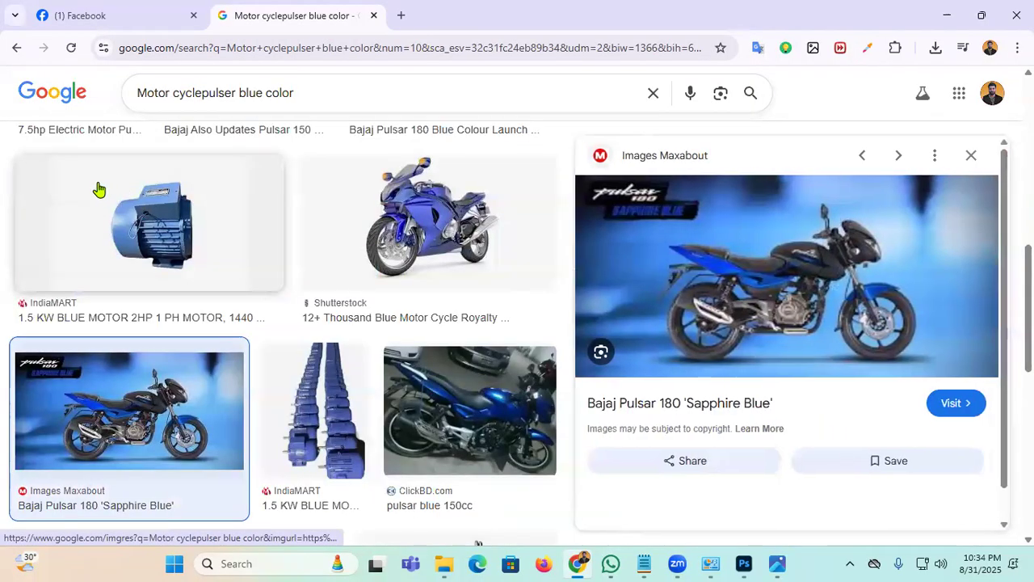
click(758, 563)
click(964, 14)
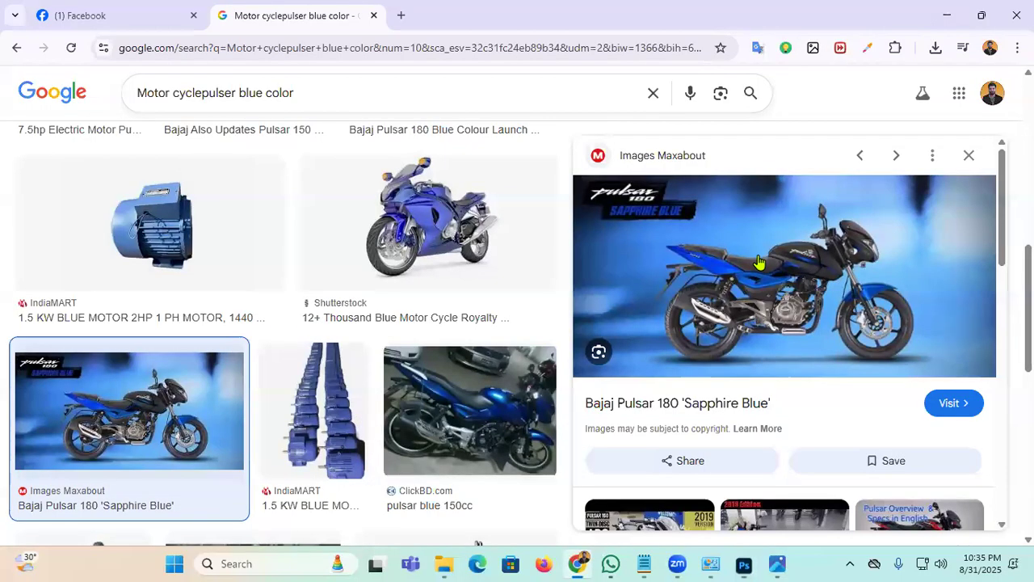
right_click(753, 260)
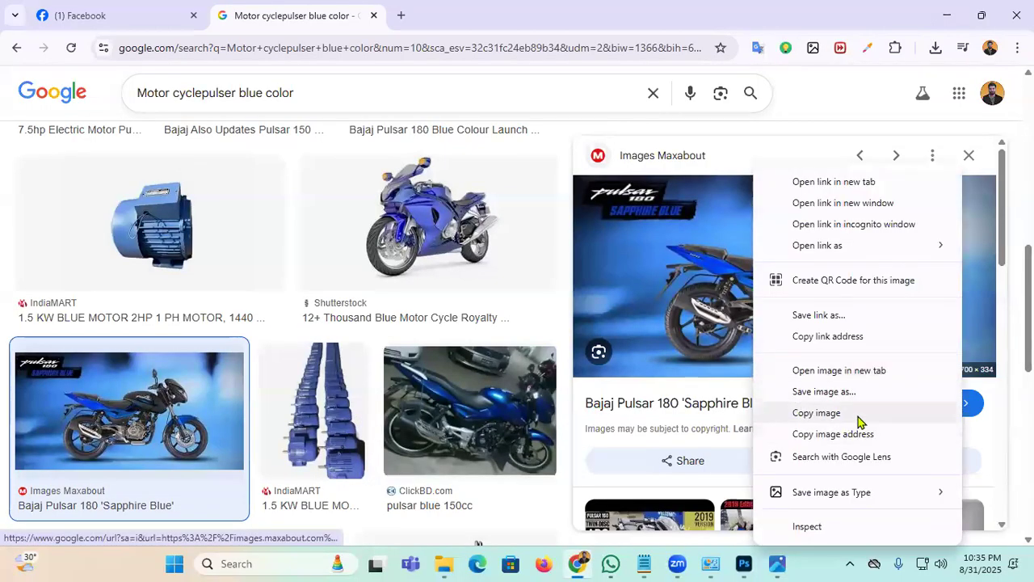
click(816, 413)
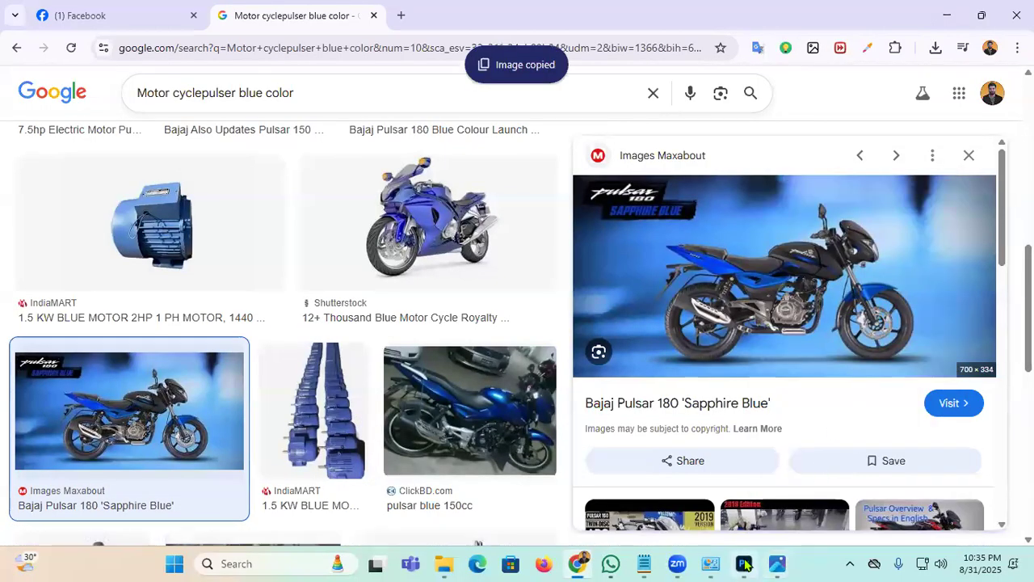
click(742, 564)
Step: Paste the Sapphire Blue motorcycle as Layer 1, nudge it, and lock blue Layer 0
key(ctrl+v)
mouse_move(340, 299)
mouse_down()
mouse_move(324, 299)
mouse_move(372, 273)
mouse_move(328, 310)
mouse_move(350, 309)
mouse_up()
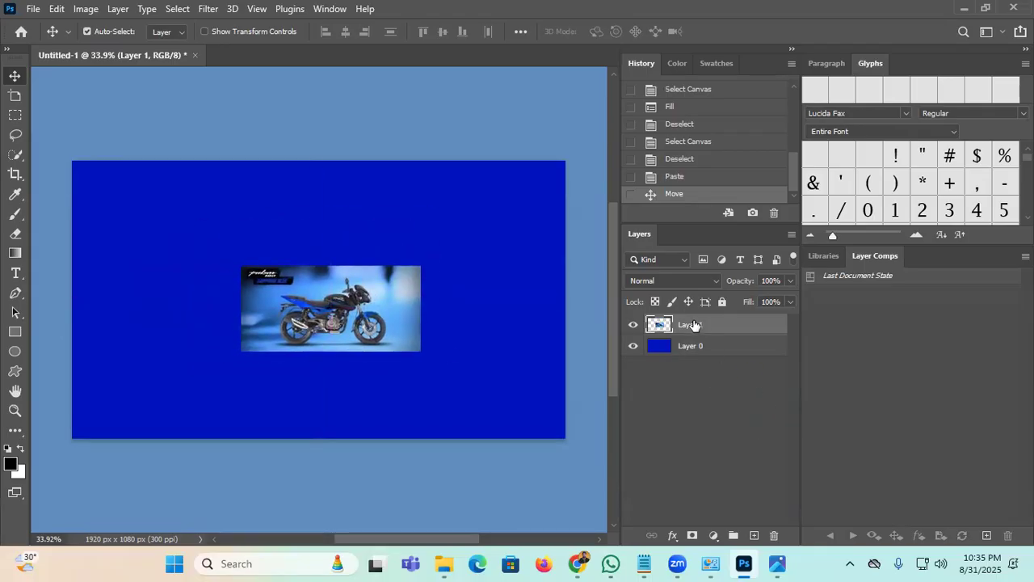
click(361, 328)
click(702, 347)
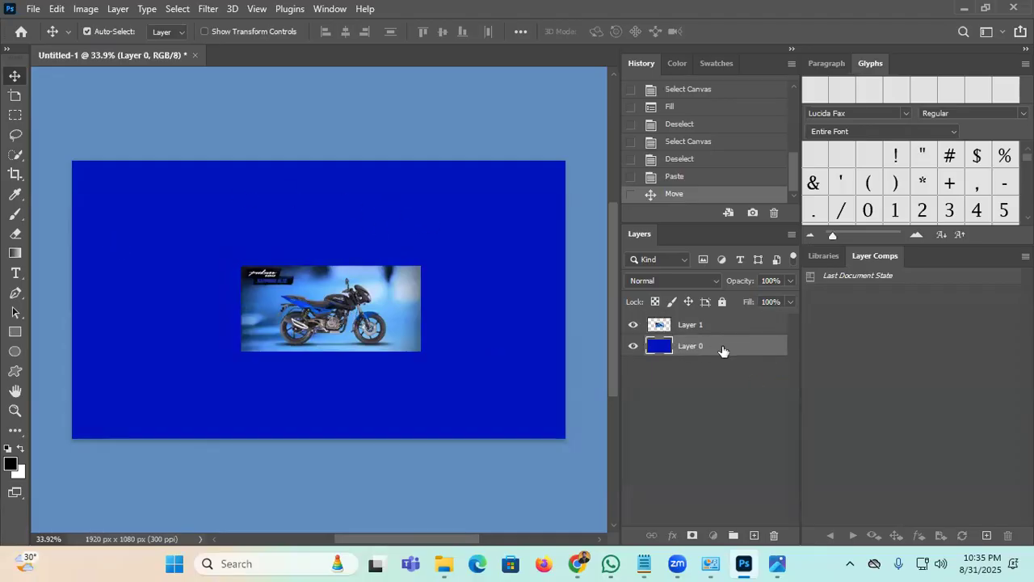
click(722, 300)
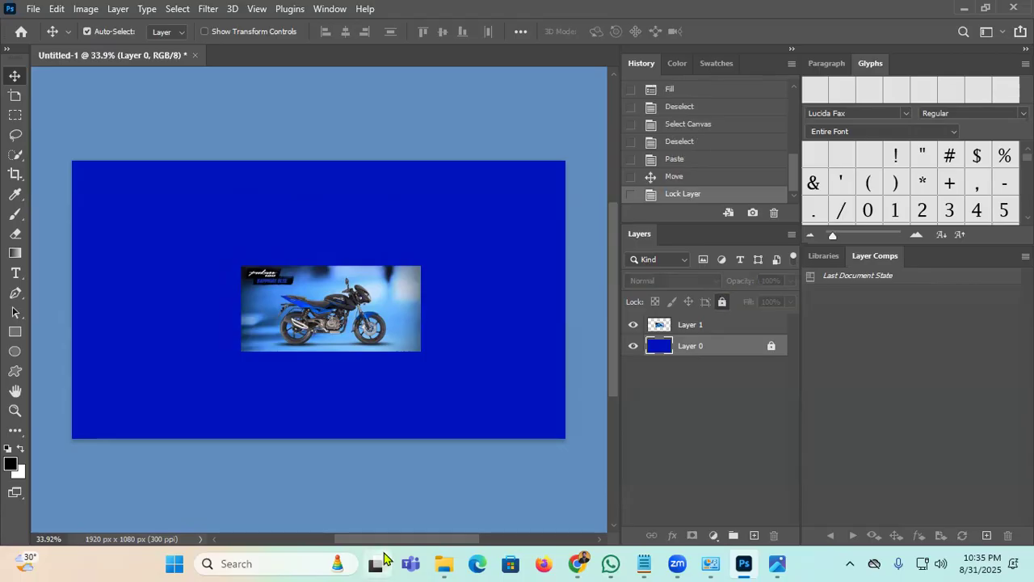
Step: Enlarge the motorcycle to about 183% and shift it left, then undo the resize
click(681, 332)
drag(323, 312, 320, 278)
key(ctrl+t)
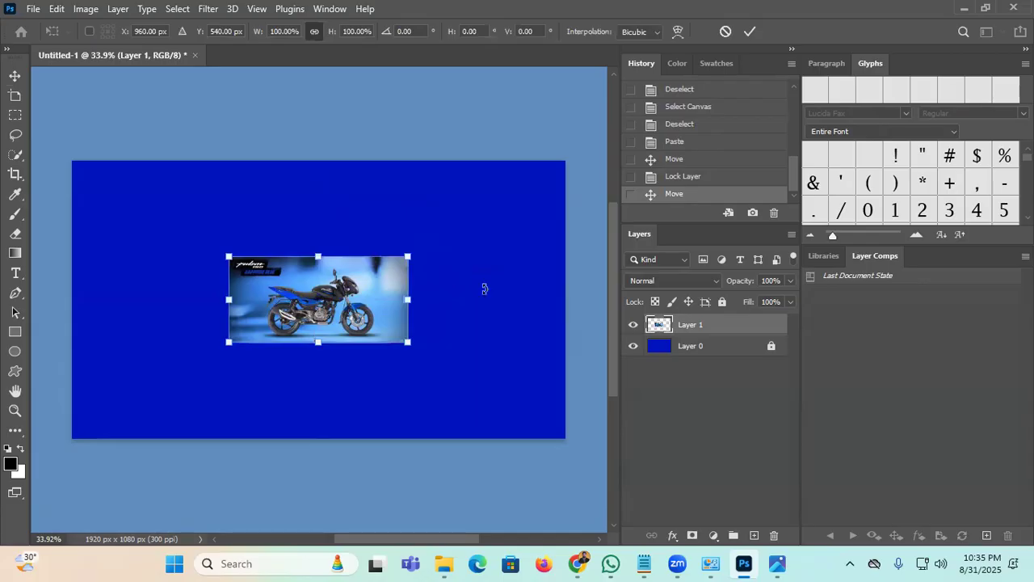
drag(409, 256, 559, 184)
drag(403, 287, 311, 279)
key(Return)
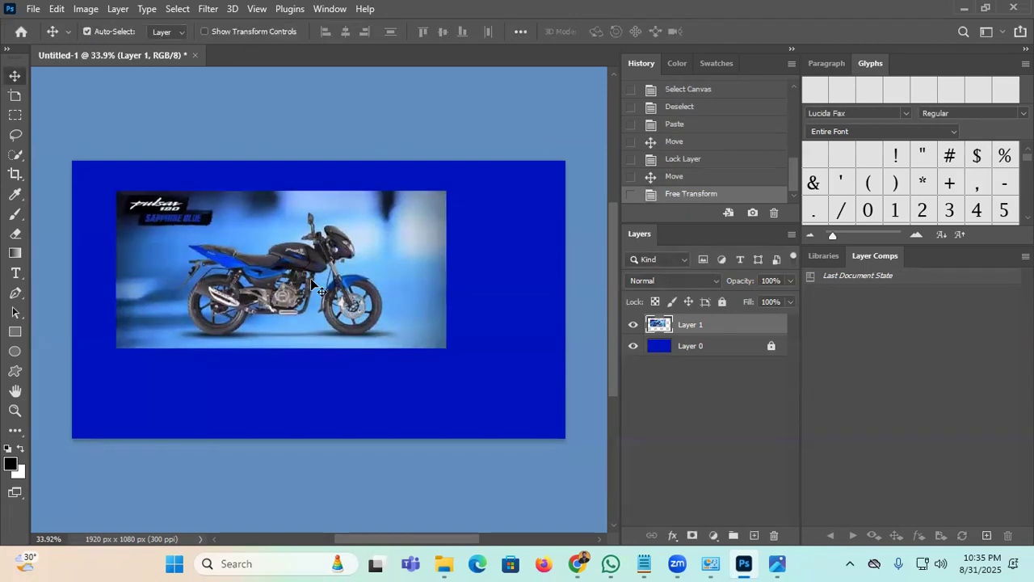
key(ctrl+z)
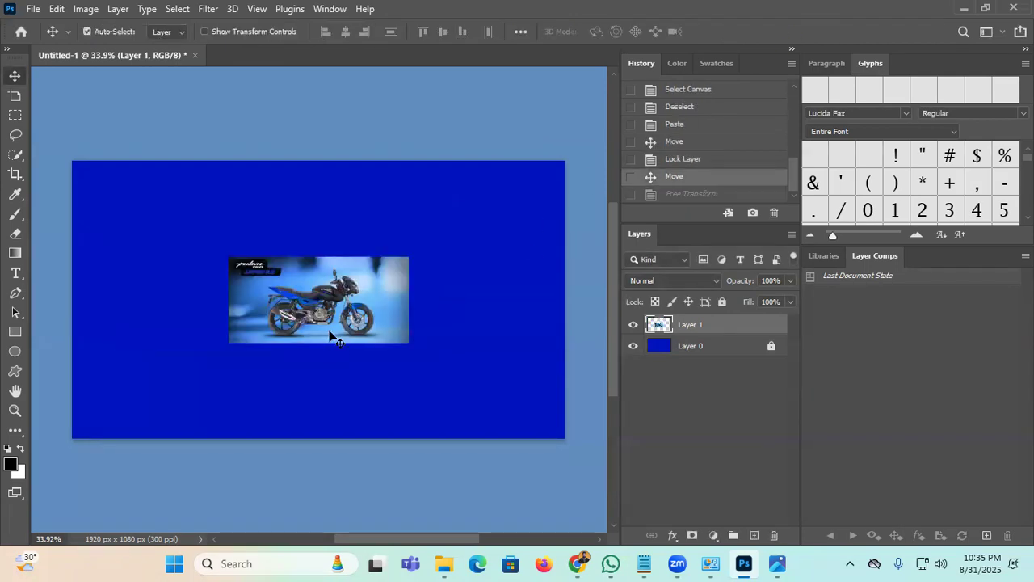
Step: Scale the motorcycle to about 163%, move it left and down, and zoom in to view it
key(ctrl+t)
drag(408, 256, 518, 187)
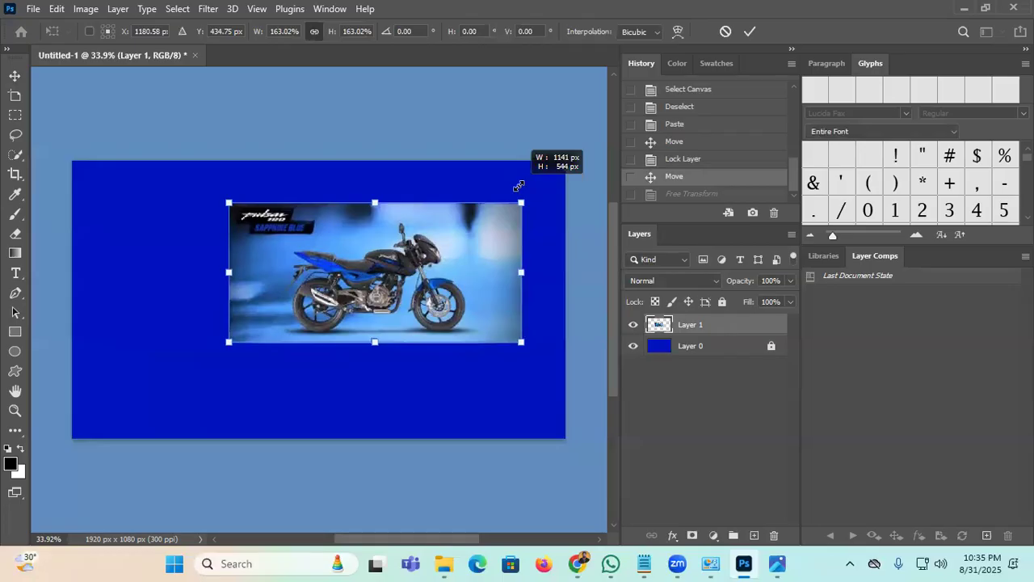
click(750, 30)
drag(230, 290, 186, 307)
key(ctrl)
key(ctrl)
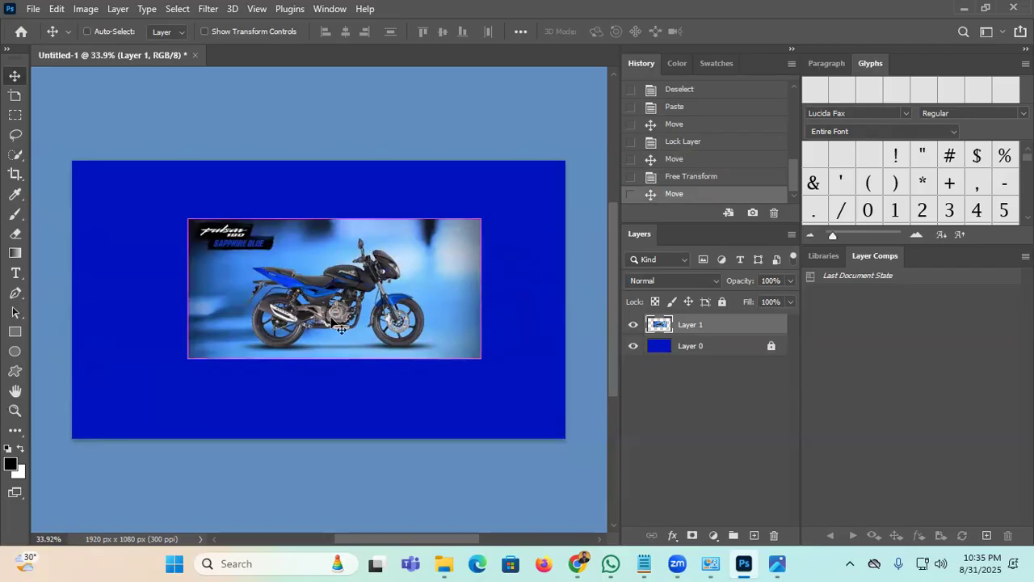
scroll(339, 323, up, 3)
scroll(416, 316, up, 3)
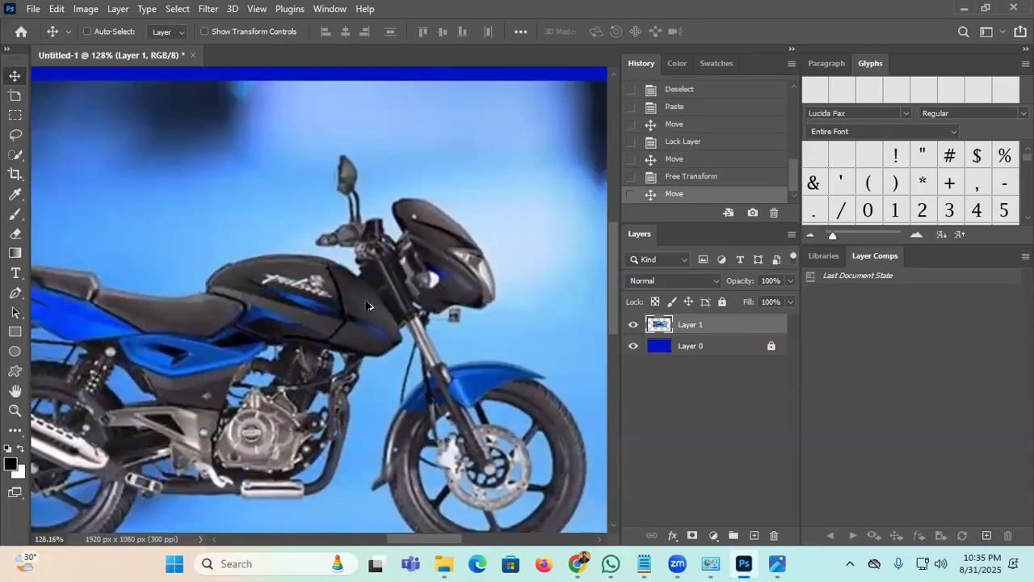
scroll(368, 305, down, 5)
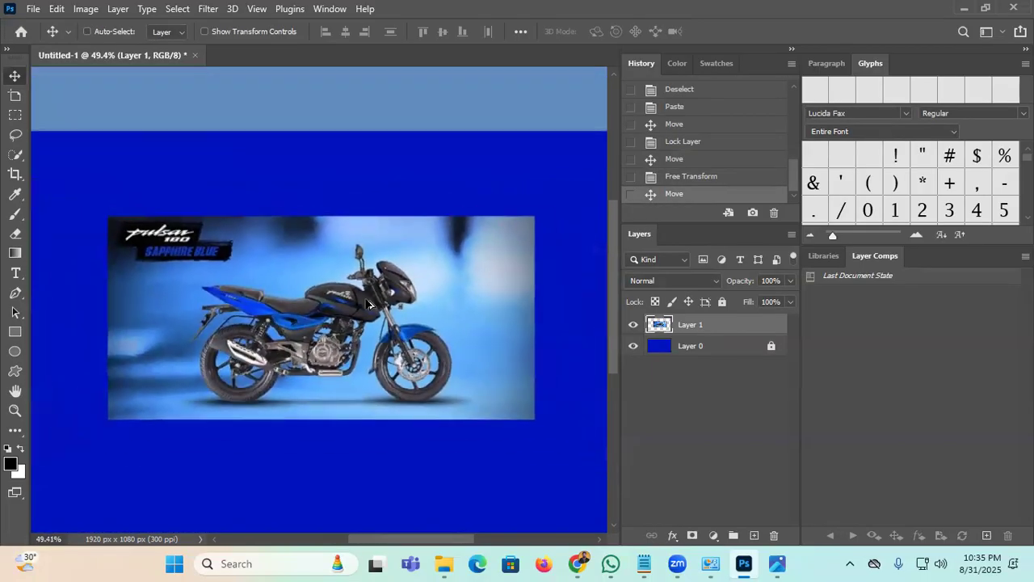
scroll(368, 306, down, 3)
click(15, 409)
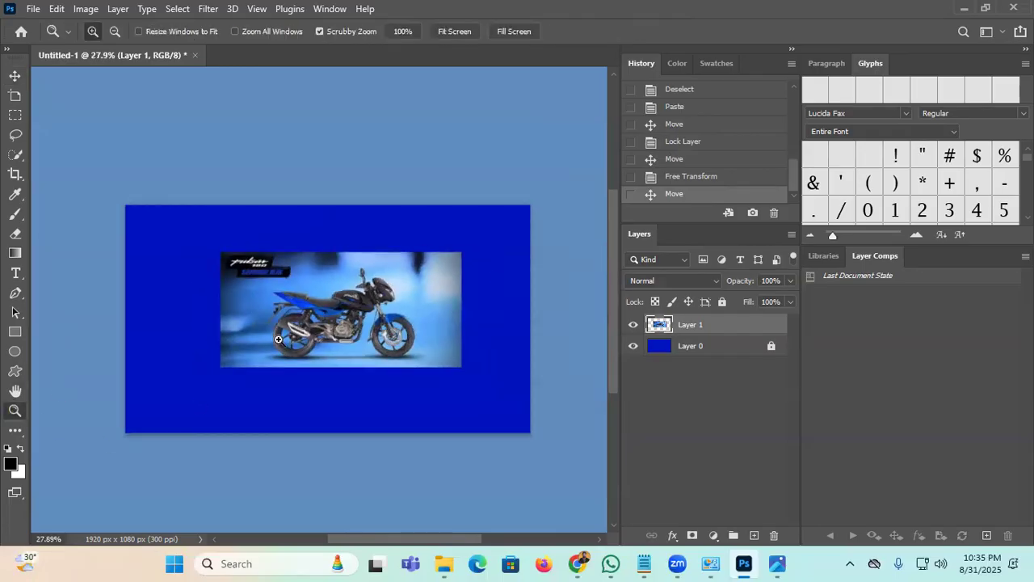
drag(238, 320, 286, 296)
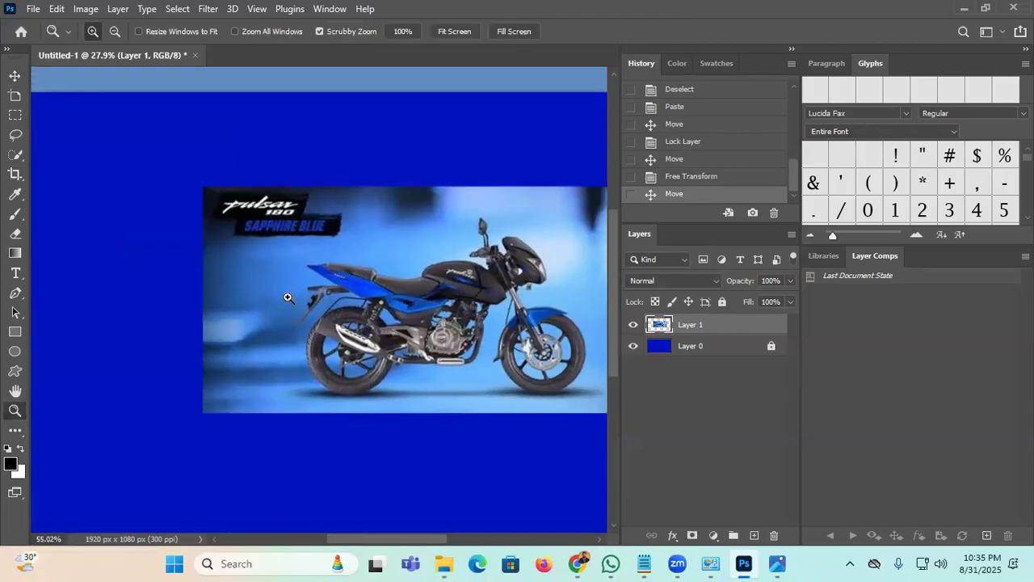
drag(426, 268, 260, 281)
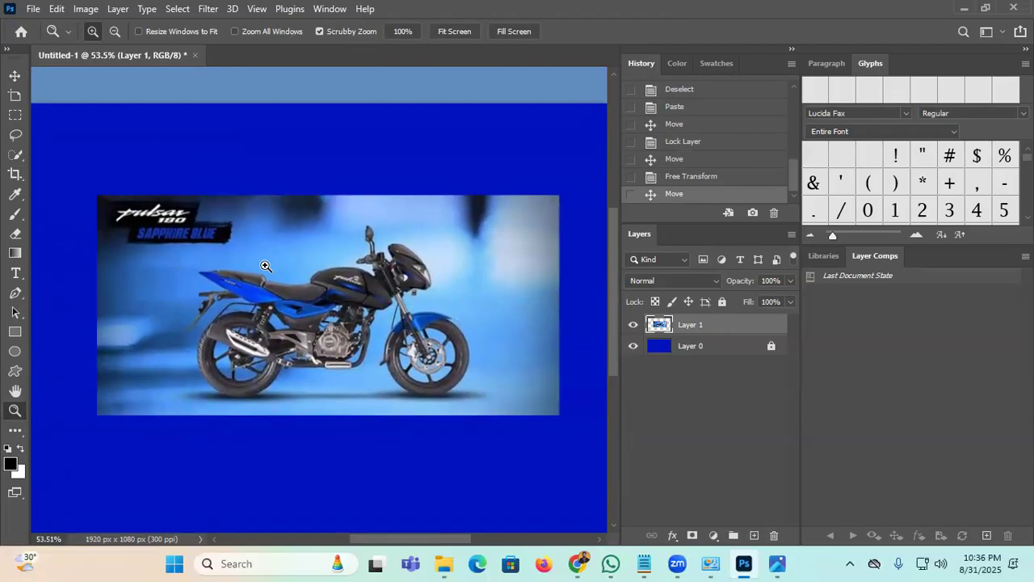
Step: Select the motorcycle on Layer 1 with Select > Subject
click(661, 411)
click(724, 325)
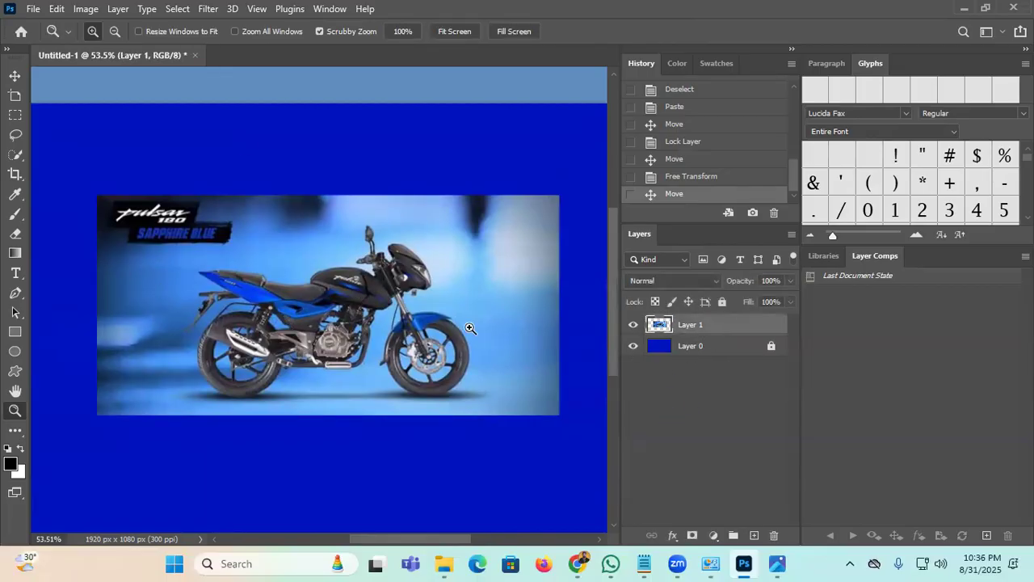
click(178, 9)
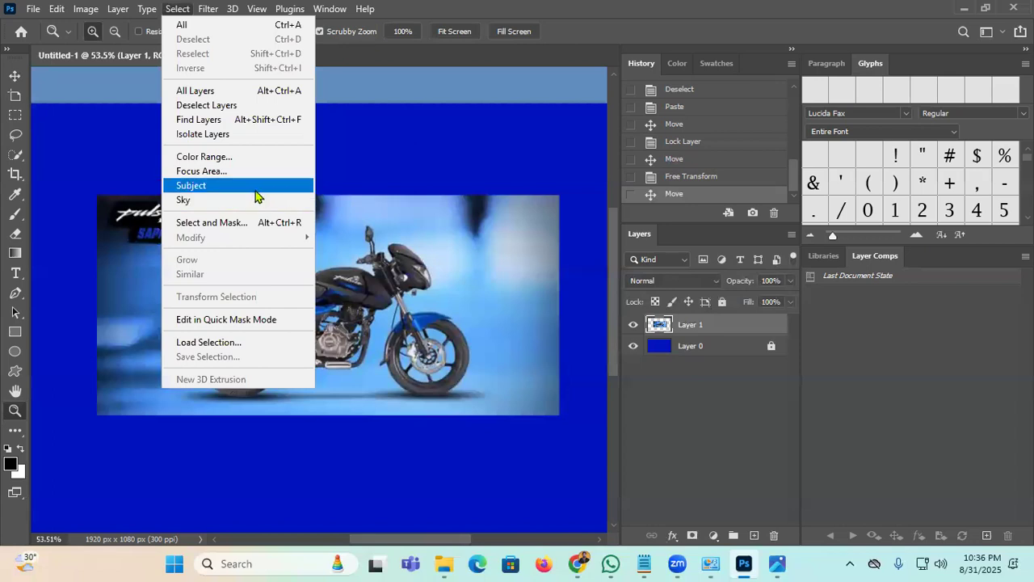
click(253, 189)
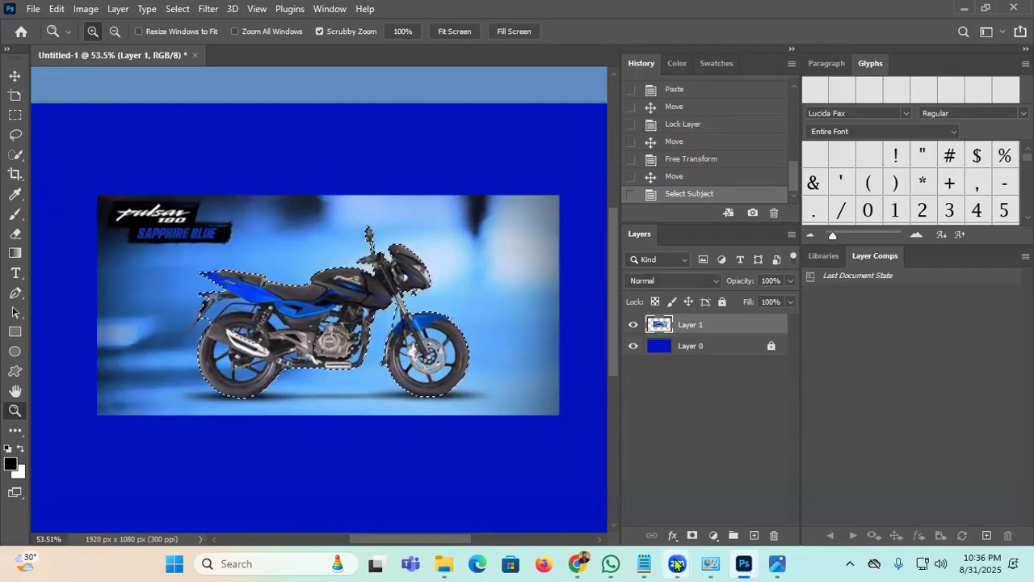
Step: Copy the selected motorcycle to its own layer, undo, then redo the Layer Via Copy
mouse_move(578, 562)
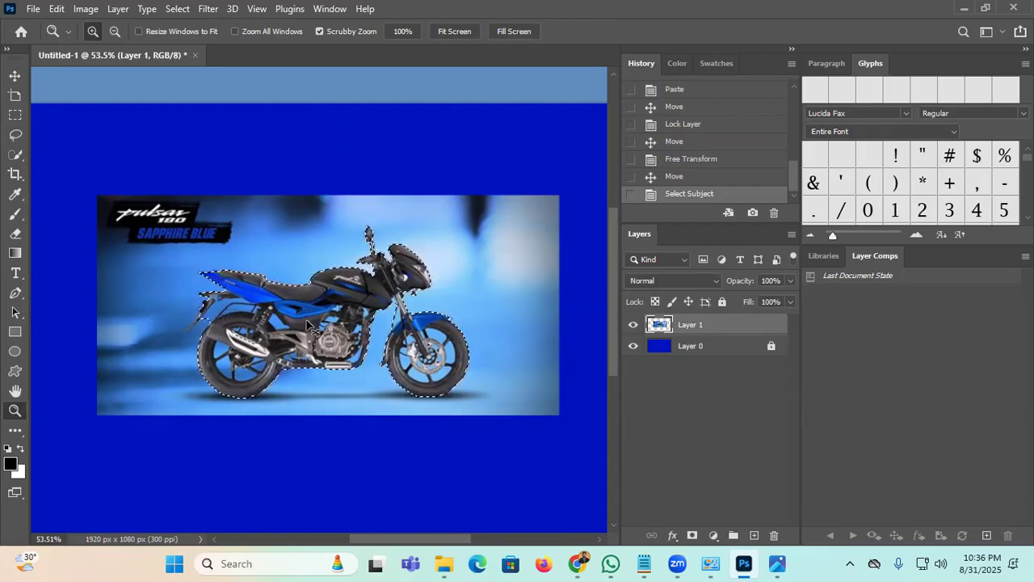
key(ctrl+j)
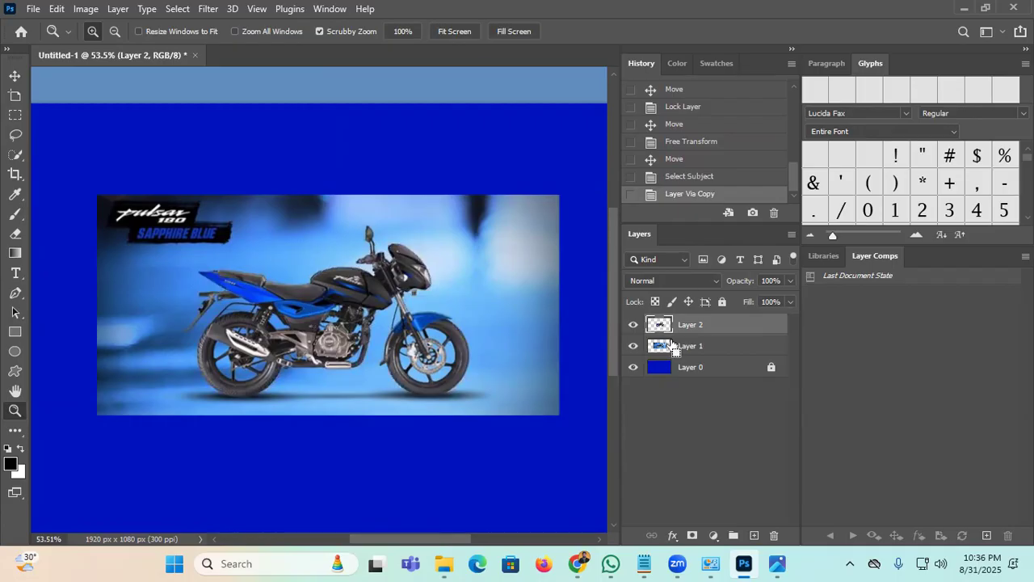
key(ctrl+z)
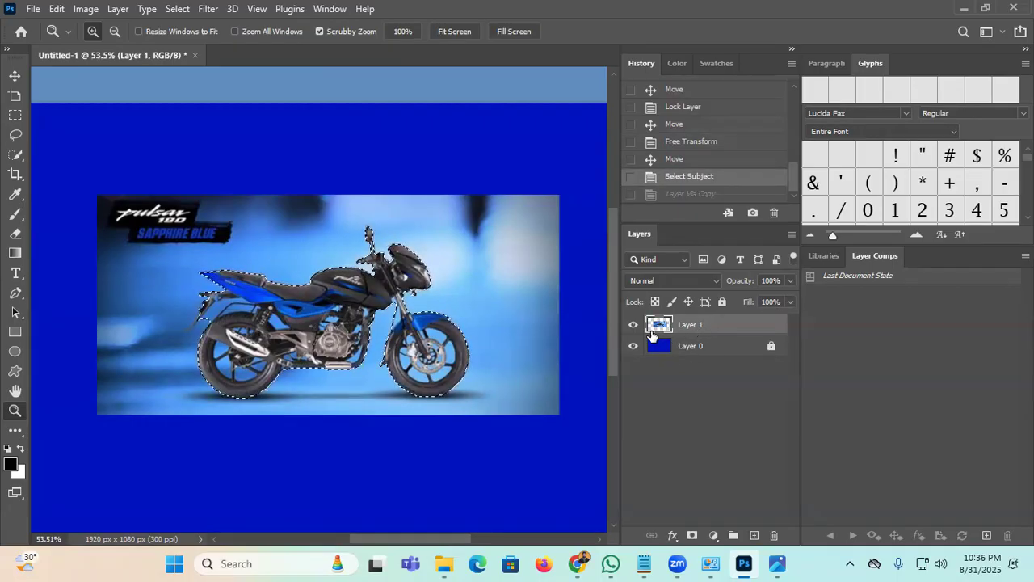
key(ctrl+j)
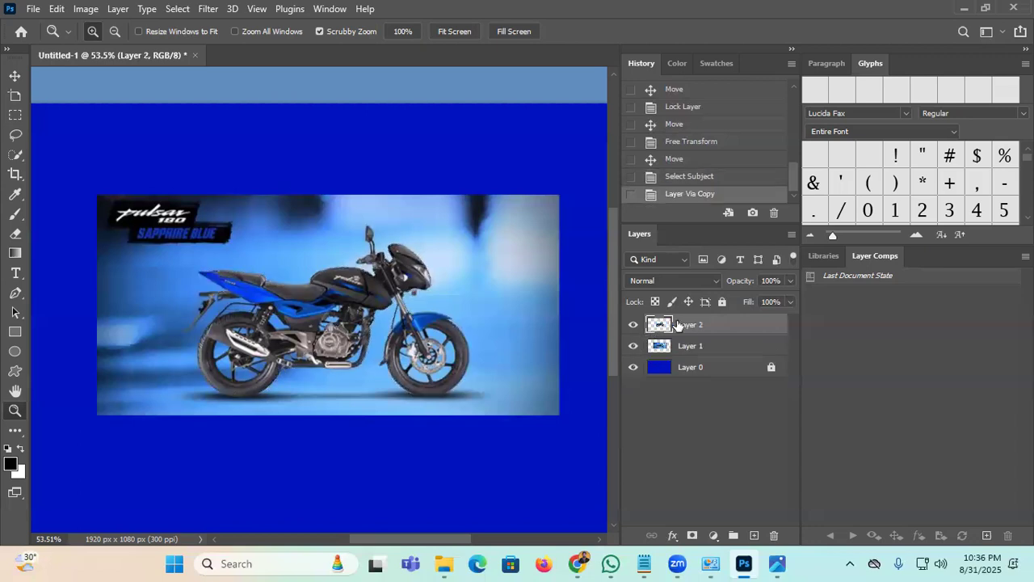
Step: Hide and delete both motorcycle layers, then return to the image search query
click(634, 345)
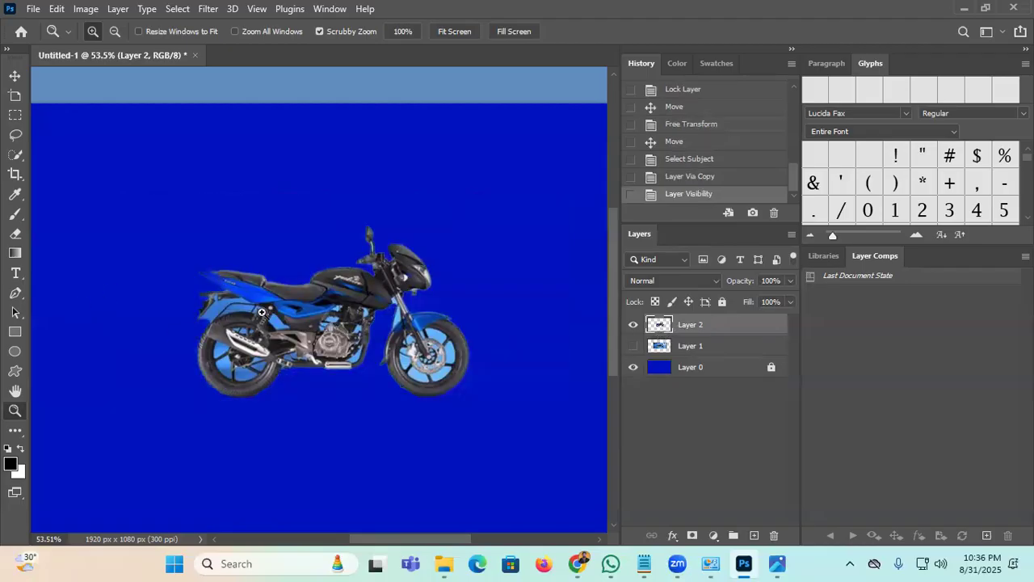
key(v)
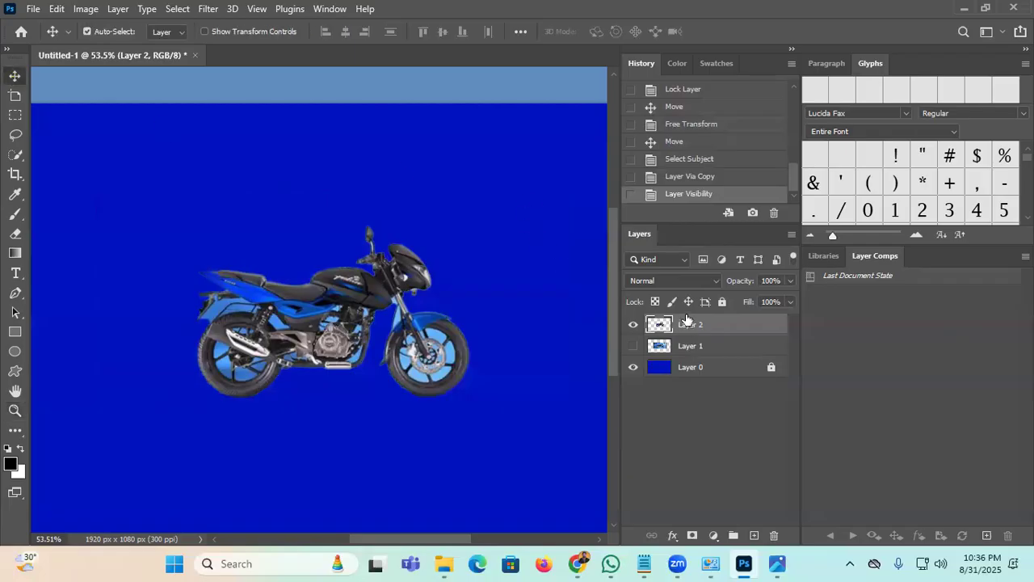
key(Delete)
key(Delete)
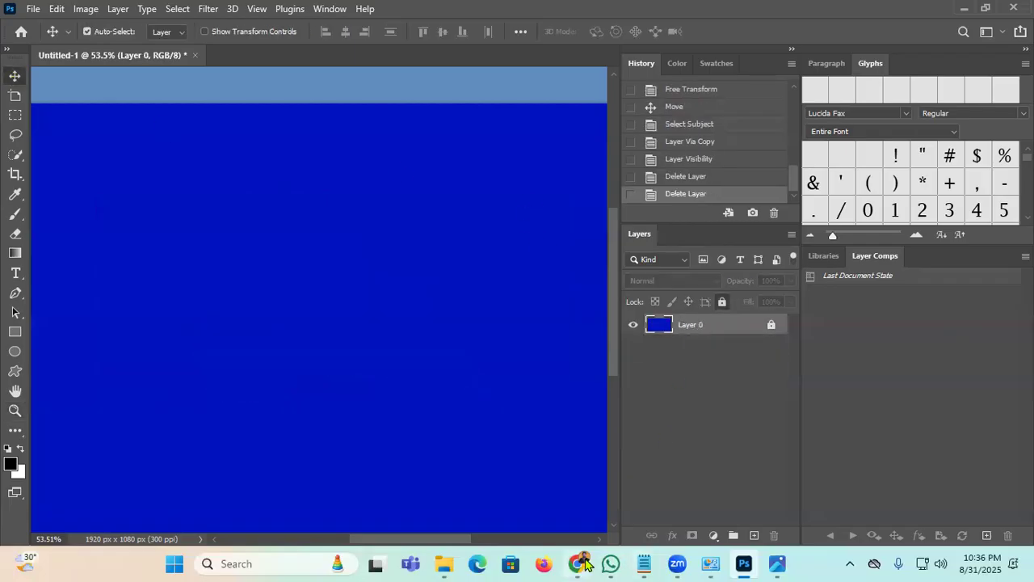
click(580, 564)
click(316, 93)
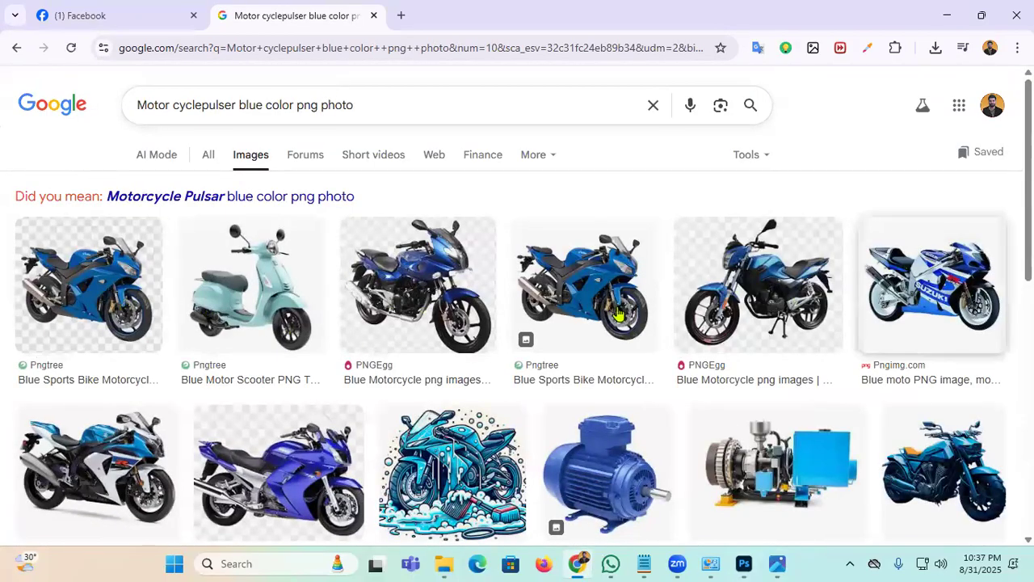
Step: Open the PngFind Bajaj Pulsar 150 Blue preview and copy the image
scroll(499, 310, down, 1)
scroll(498, 309, down, 2)
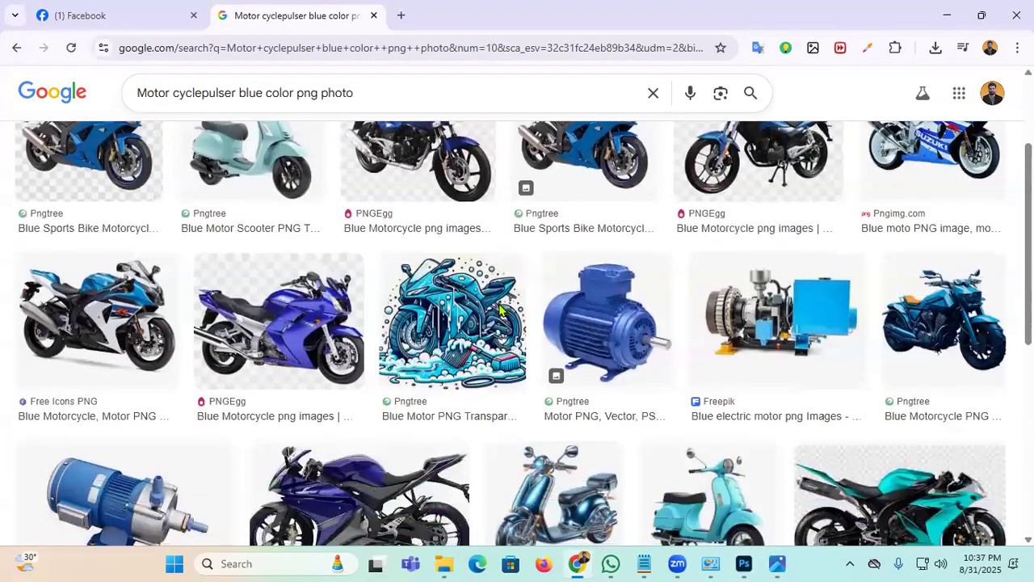
scroll(477, 299, down, 1)
scroll(458, 289, down, 1)
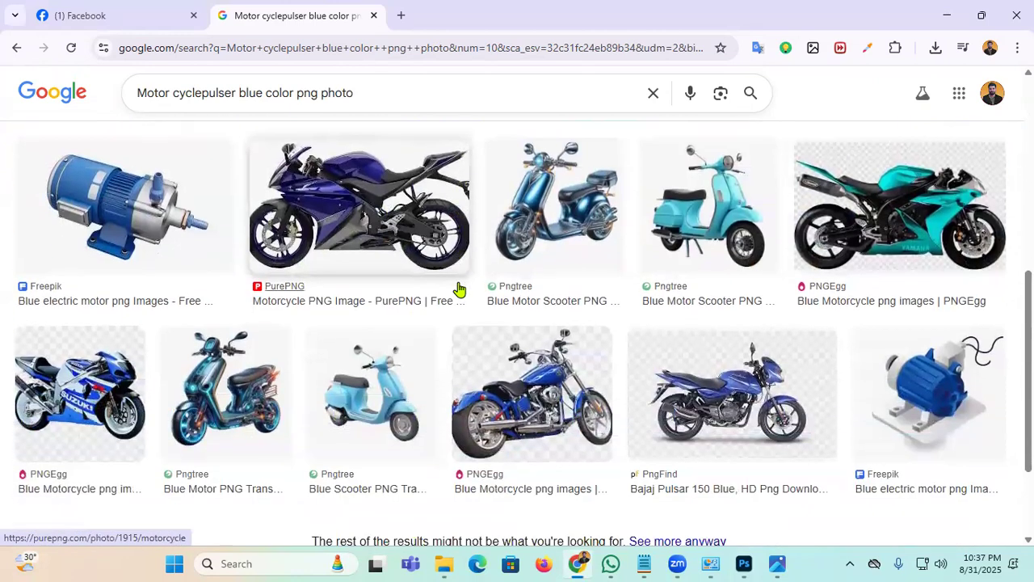
click(798, 392)
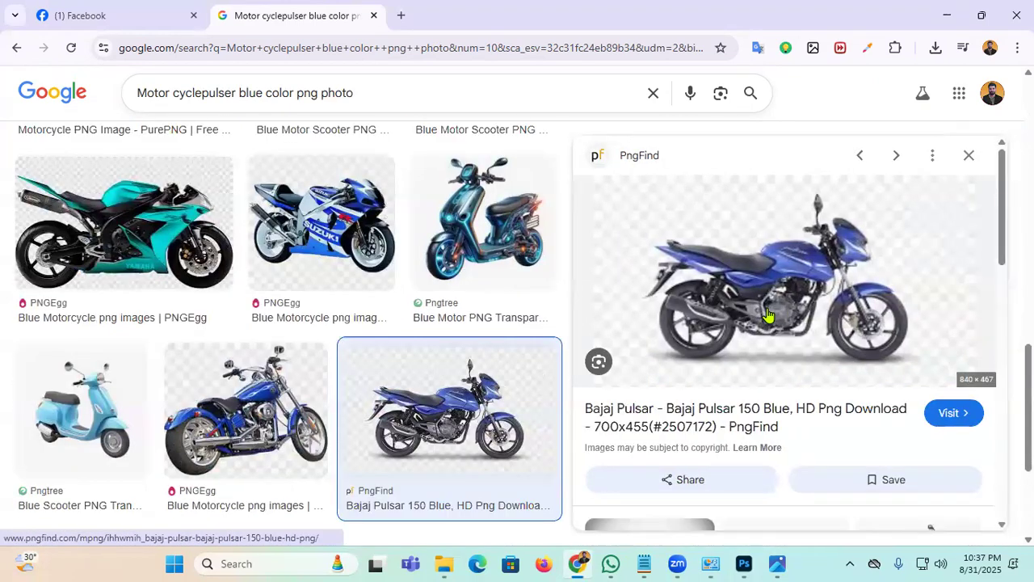
right_click(781, 276)
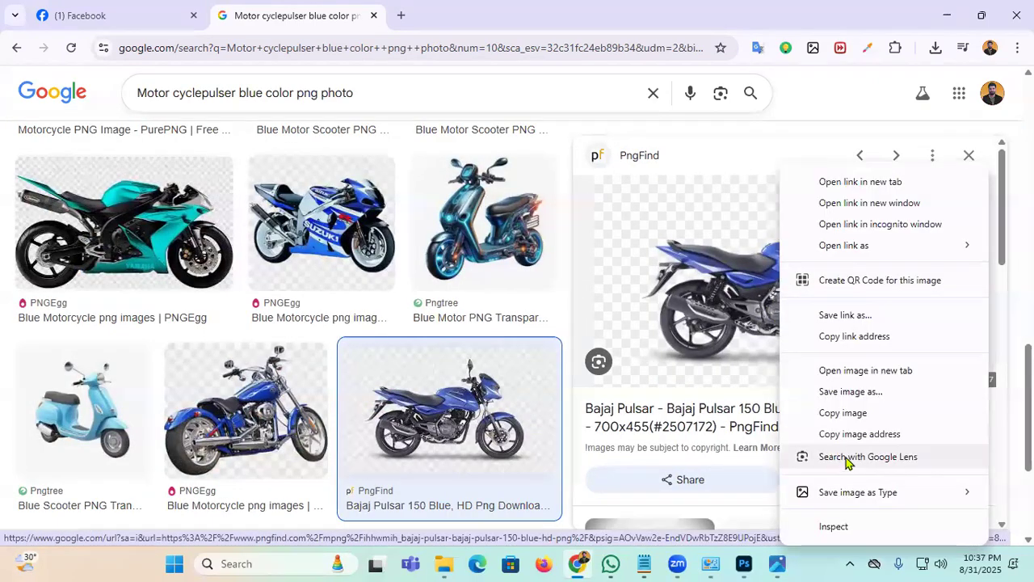
click(824, 414)
click(743, 563)
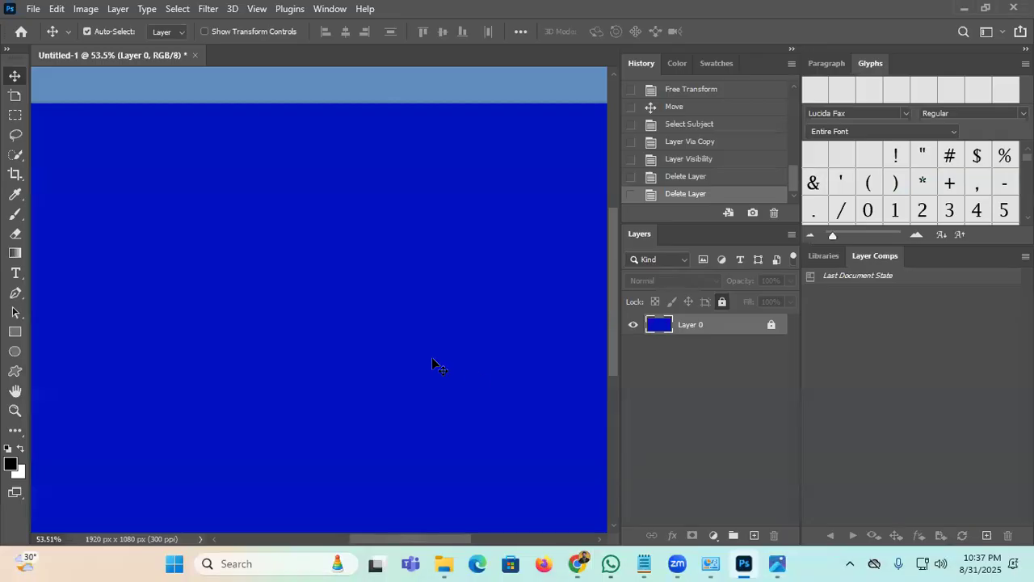
Step: Paste the Pulsar 150, select it with Select > Subject, and copy it to Layer 2
key(ctrl+v)
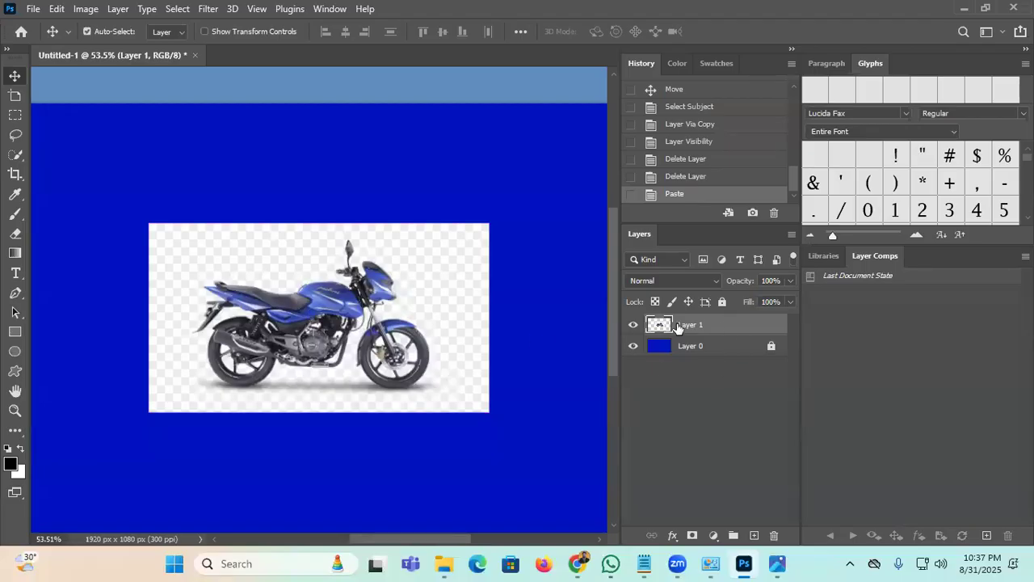
click(15, 410)
drag(356, 297, 400, 284)
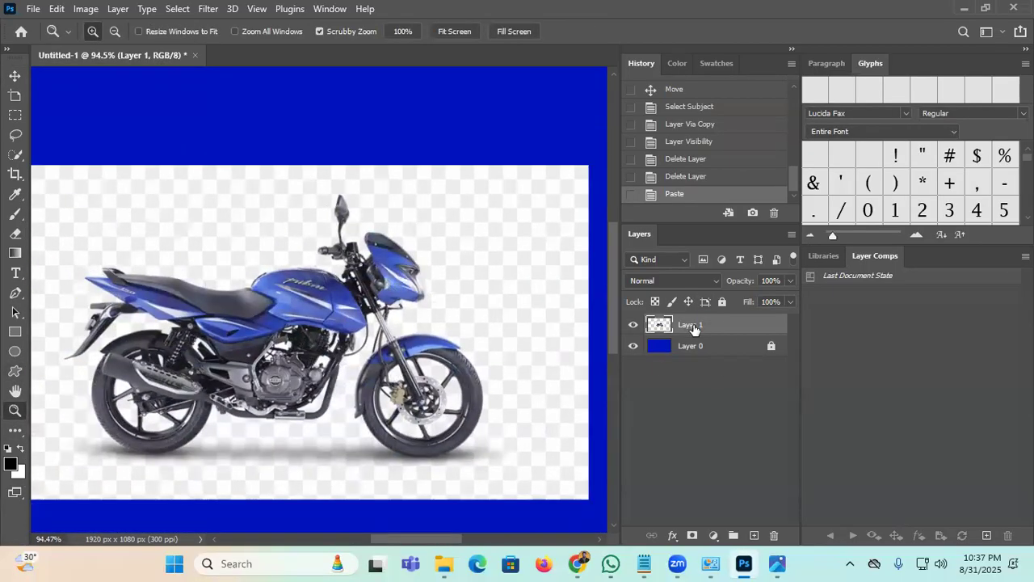
click(178, 9)
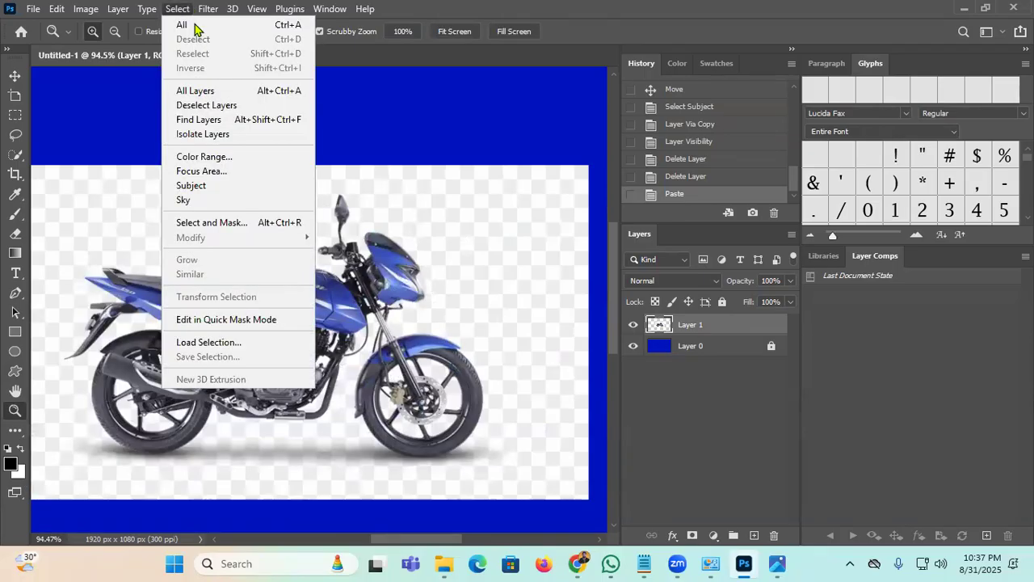
click(248, 187)
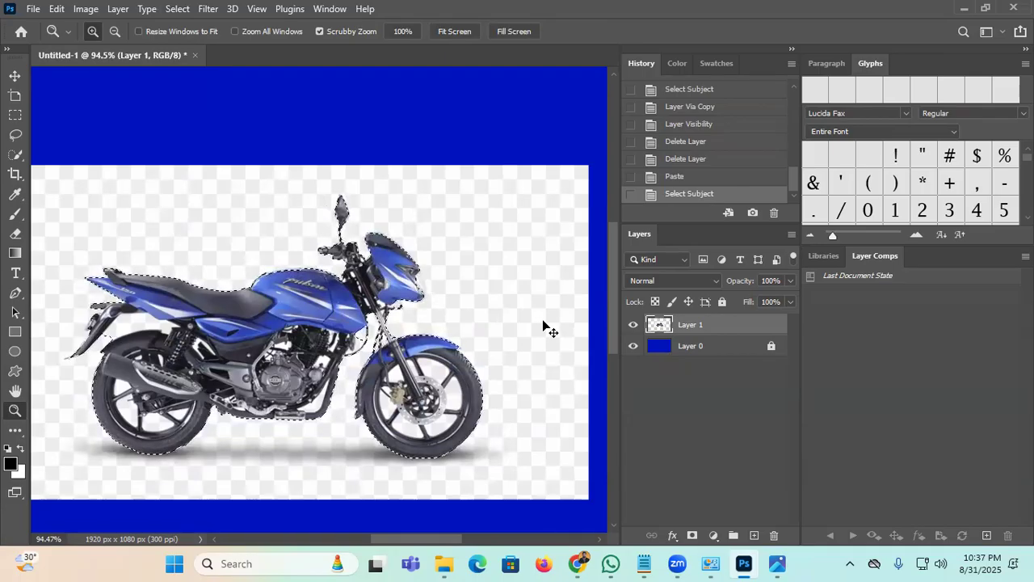
key(ctrl+j)
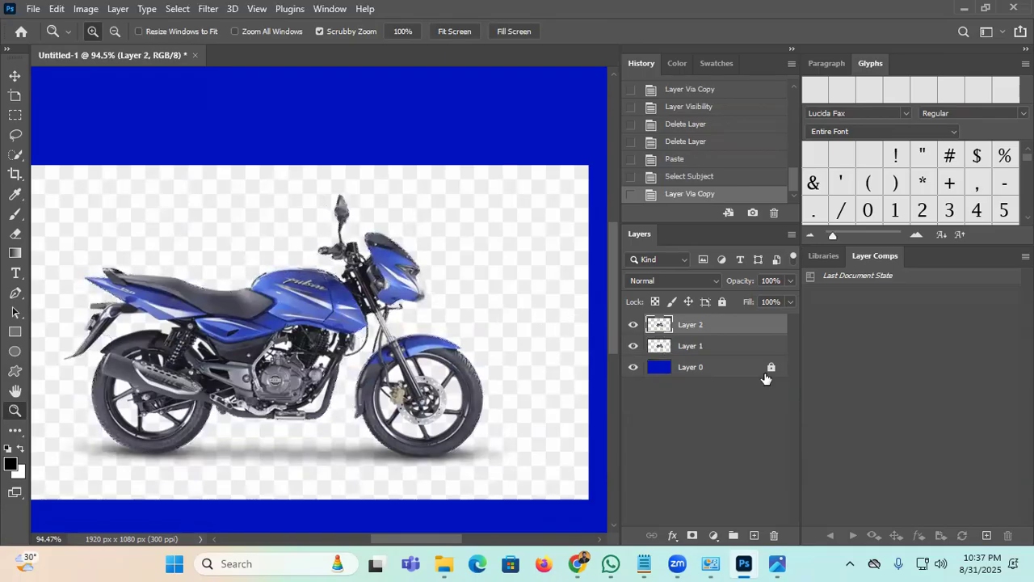
Step: Hide and delete the original pasted Layer 1, zoom closer, and select Layer 2
click(633, 346)
click(715, 347)
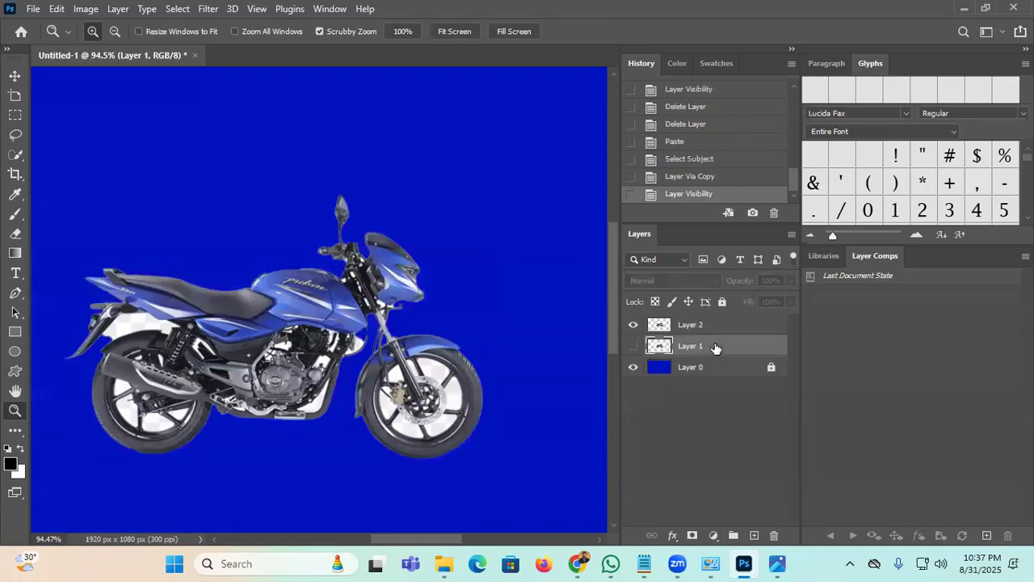
key(Delete)
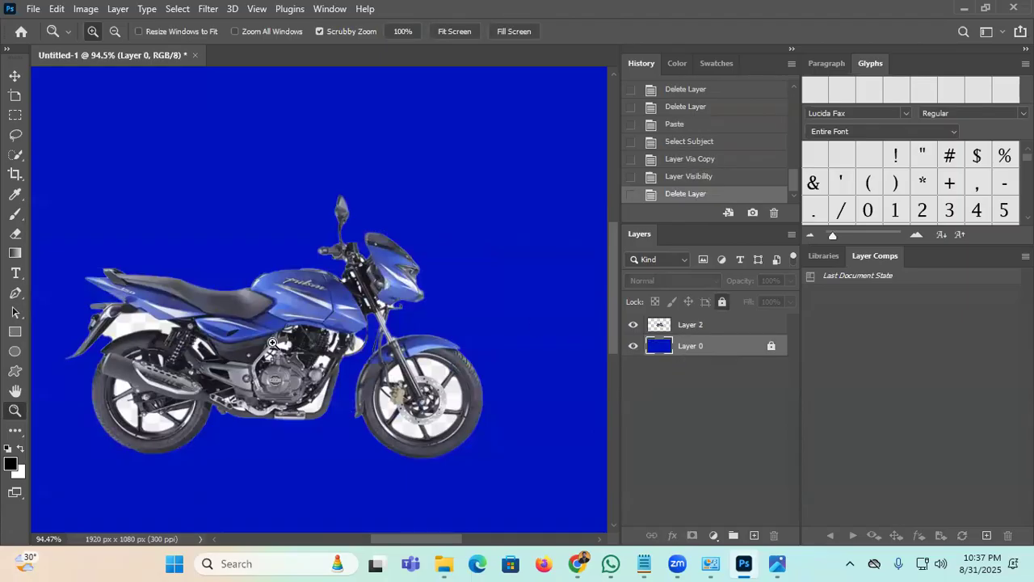
drag(293, 333, 243, 381)
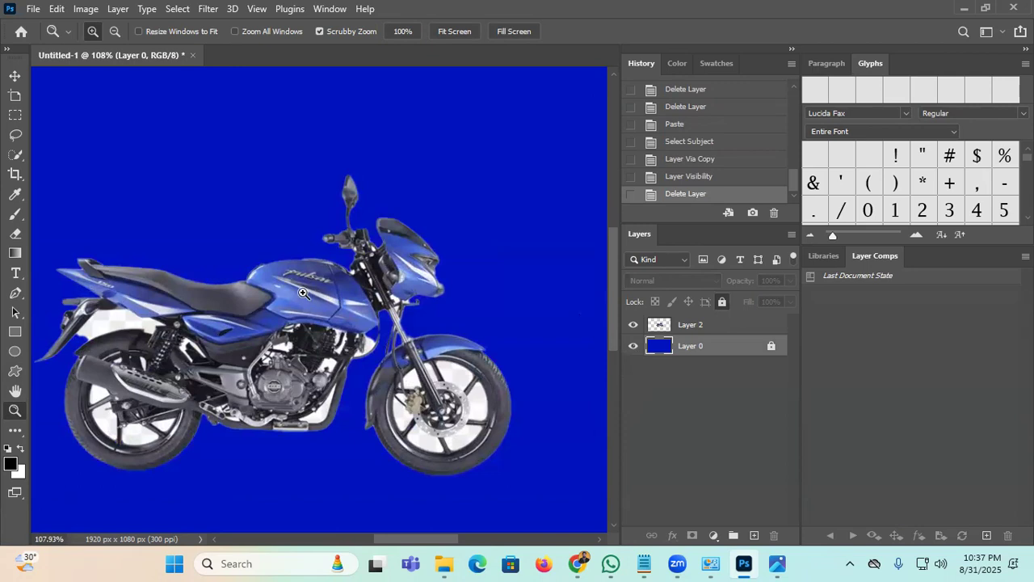
click(693, 325)
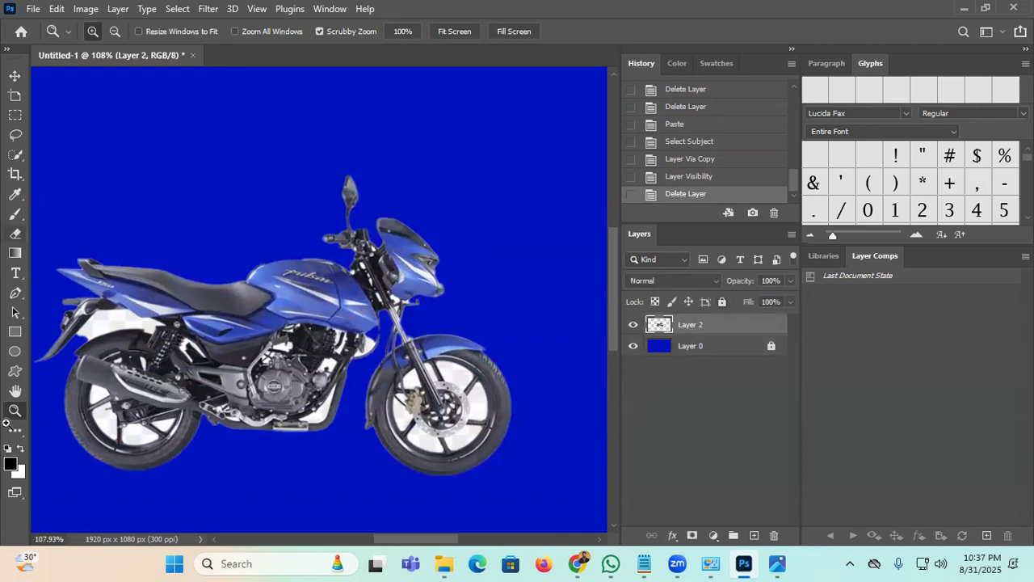
Step: Select the Magic Eraser tool after shrinking the eraser size to 70
click(14, 234)
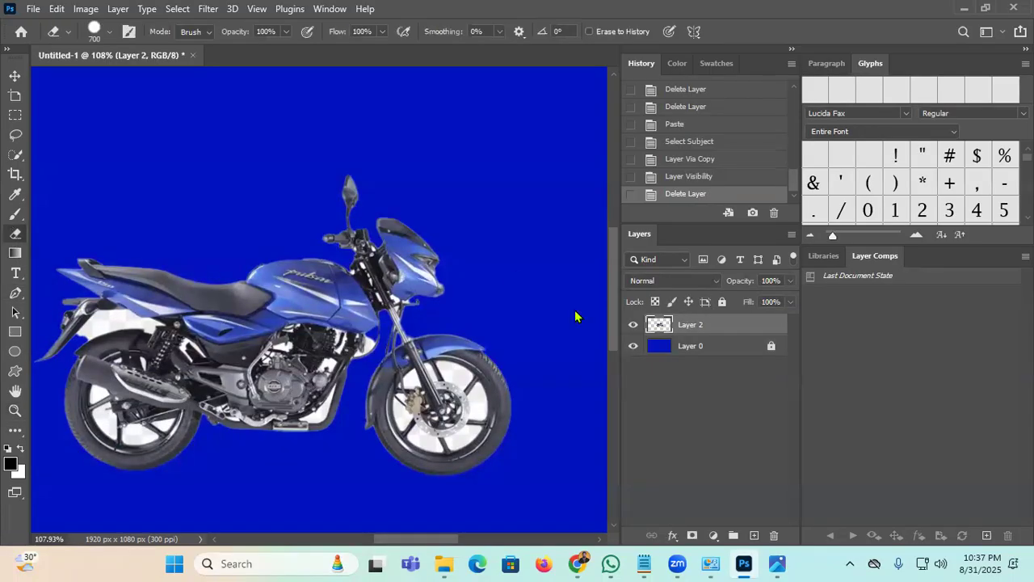
key(bracketleft)
key(bracketleft)
key(bracketleft)
key(bracketleft)
key(bracketleft)
key(bracketleft)
key(bracketleft)
key(bracketleft)
key(bracketleft)
key(bracketleft)
key(bracketleft)
key(bracketleft)
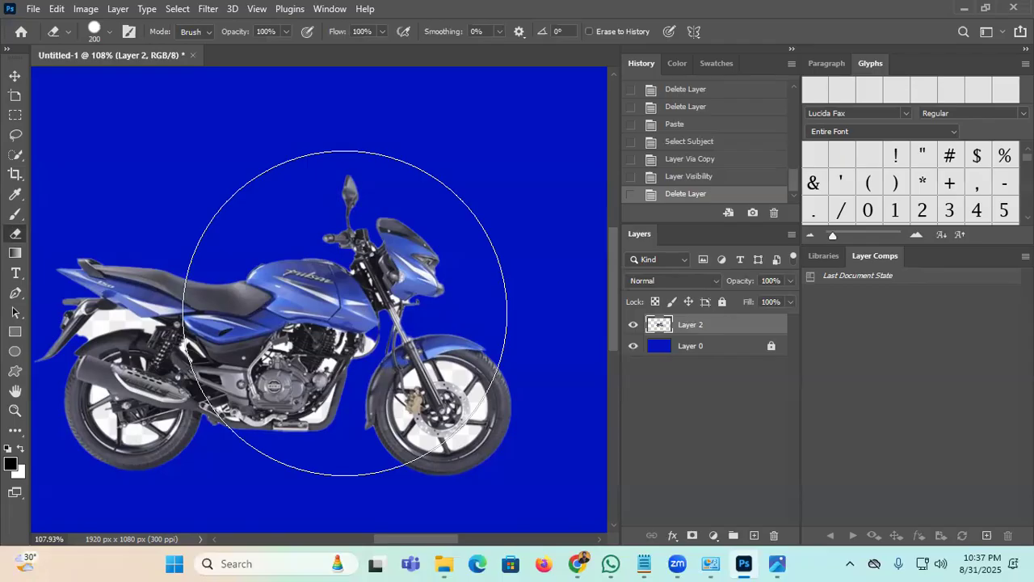
click(19, 432)
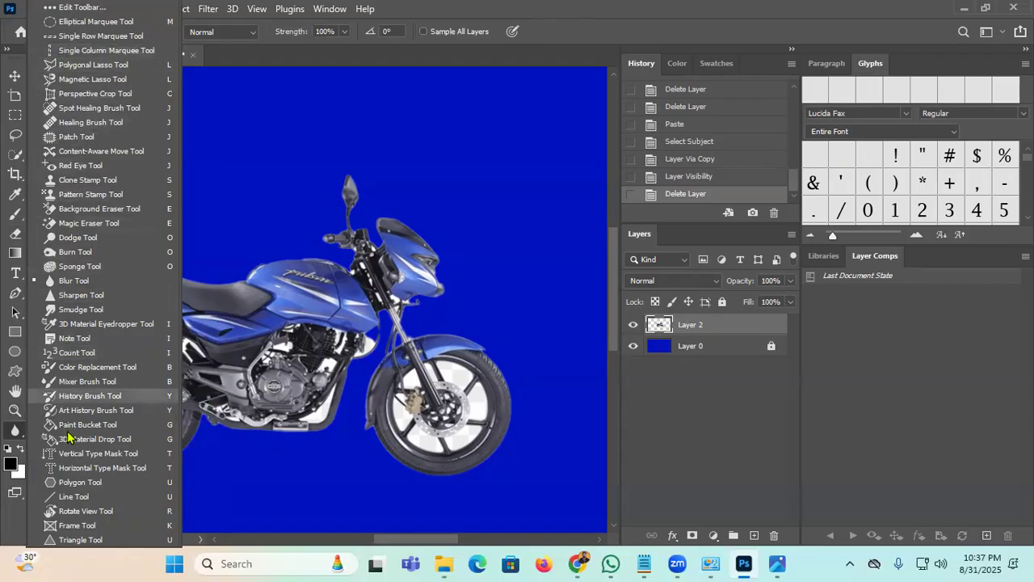
scroll(86, 520, down, 2)
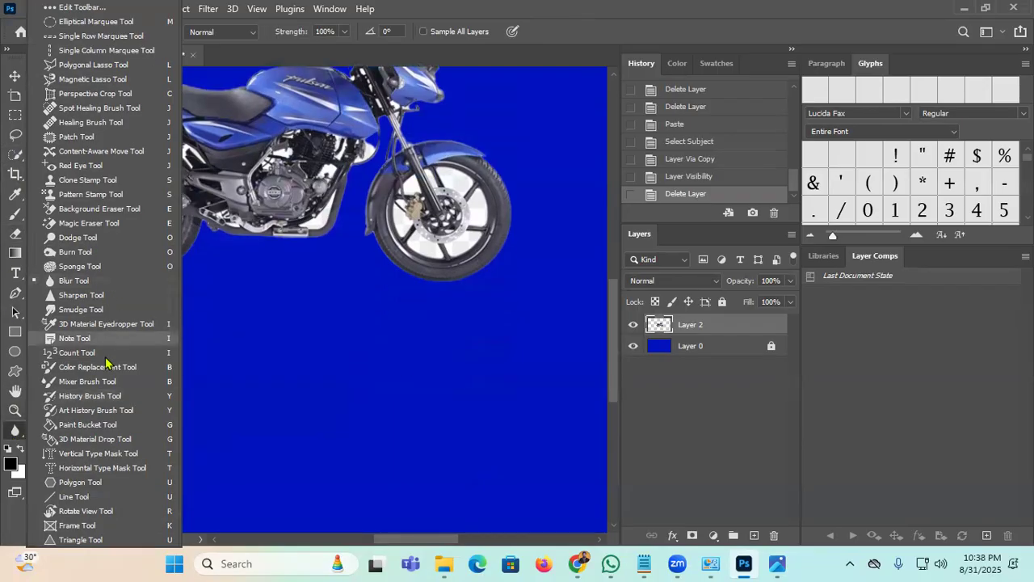
click(118, 228)
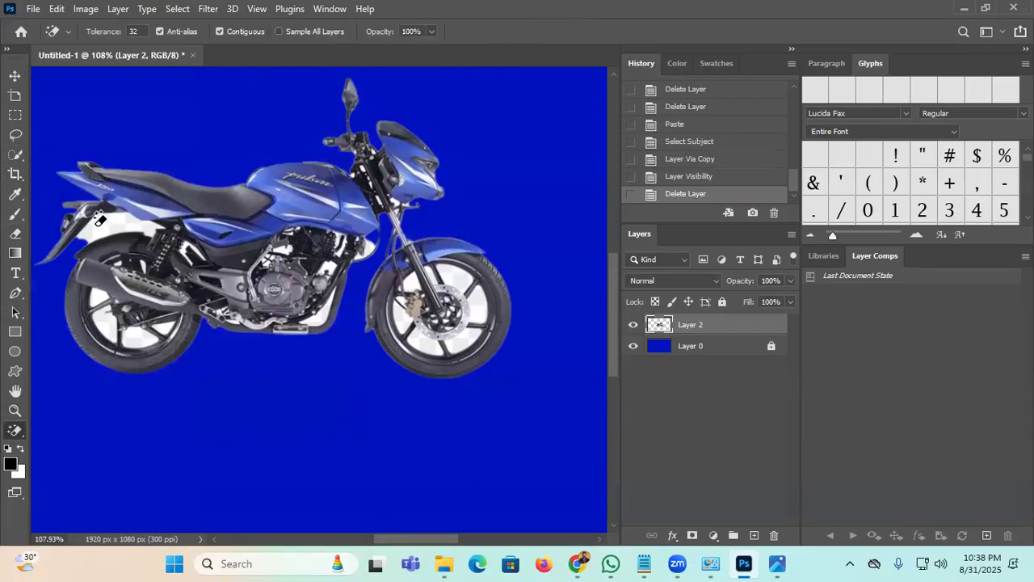
Step: Magic-erase the leftover white patches around the rear and front wheels
click(113, 319)
click(131, 335)
click(106, 290)
click(111, 215)
click(413, 284)
click(452, 274)
click(475, 329)
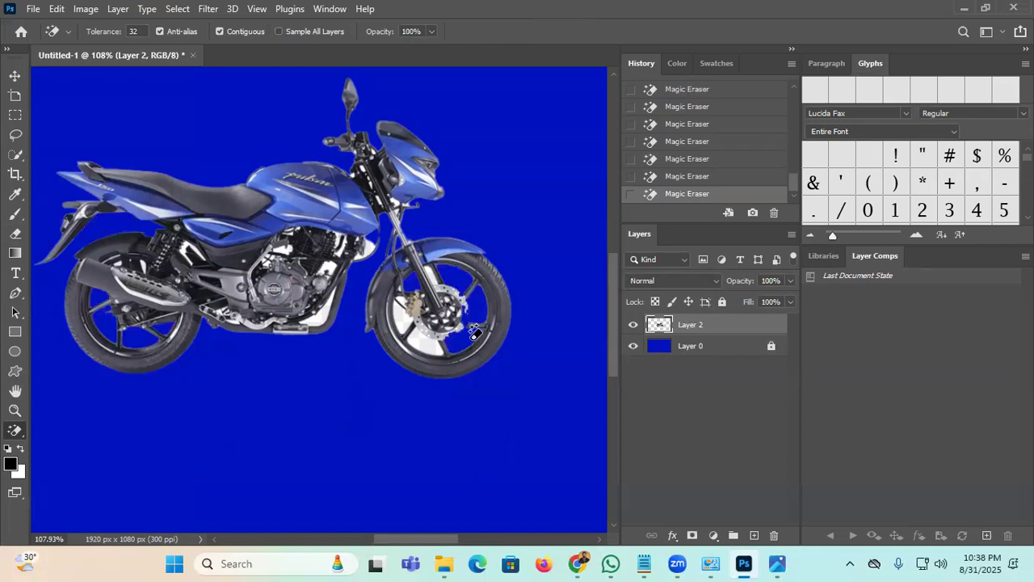
key(ctrl+z)
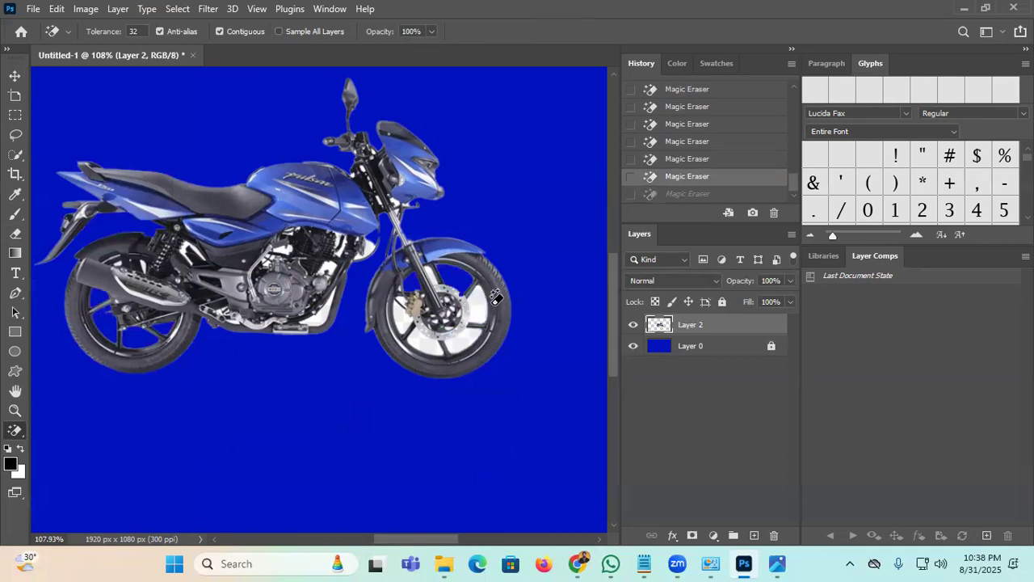
click(479, 320)
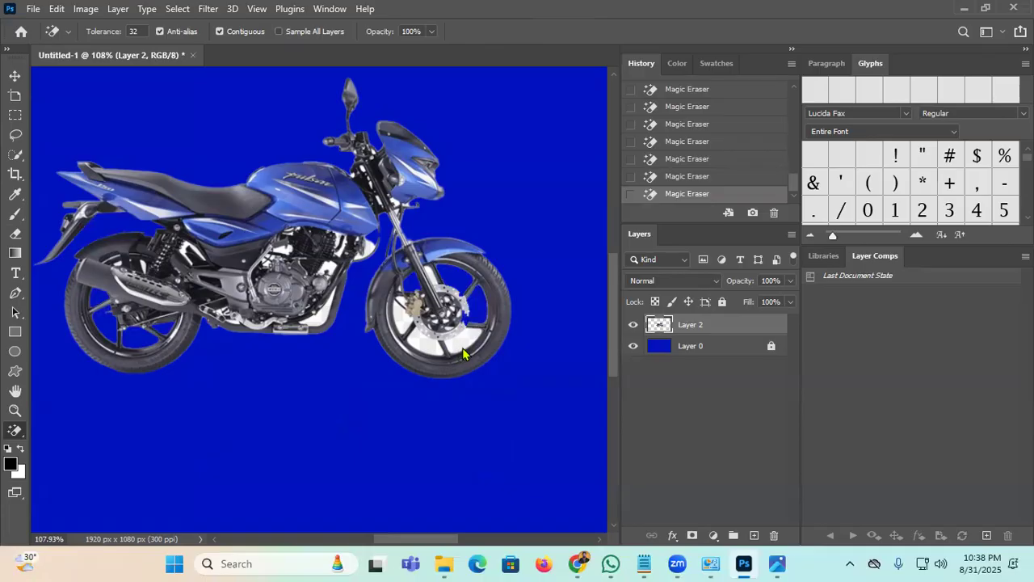
key(ctrl+z)
click(426, 343)
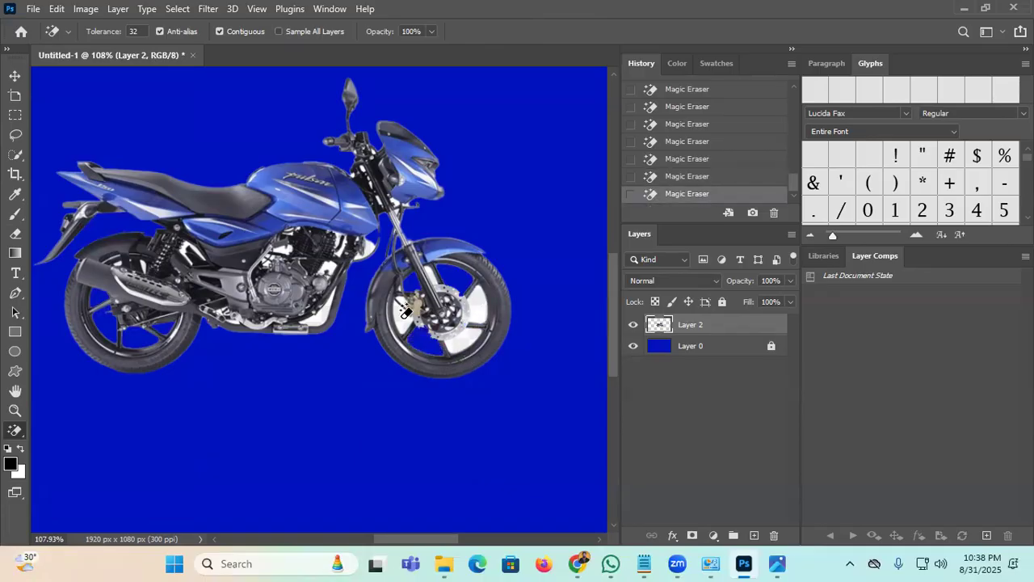
click(472, 309)
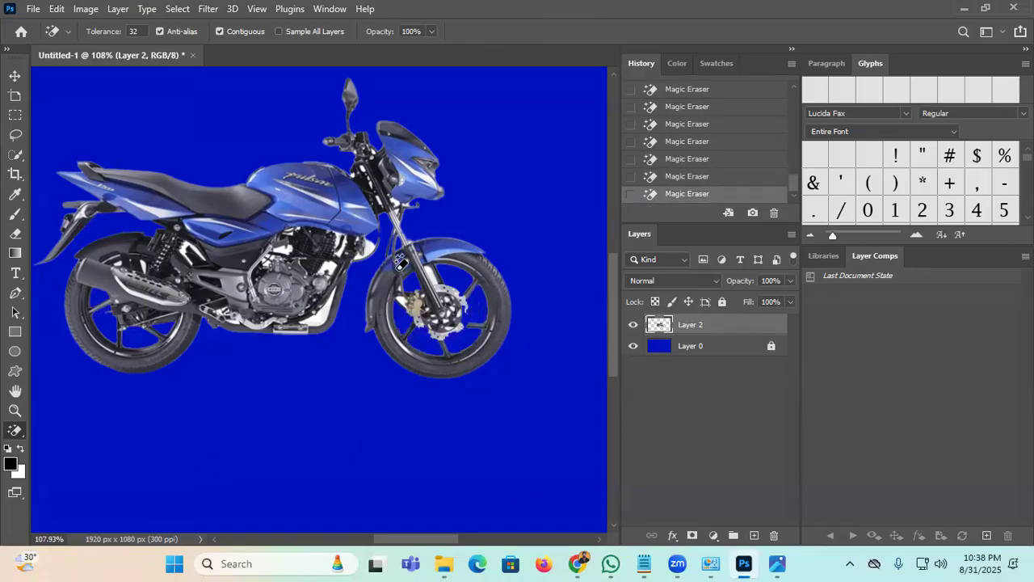
Step: Erase the remaining white pixels around the motorcycle's engine
scroll(442, 273, up, 8)
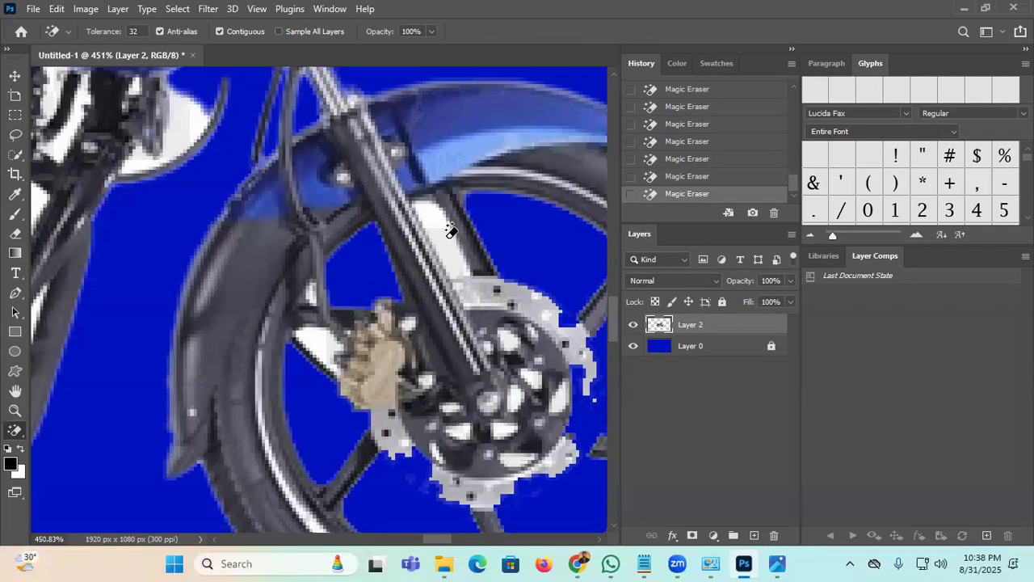
scroll(443, 303, down, 8)
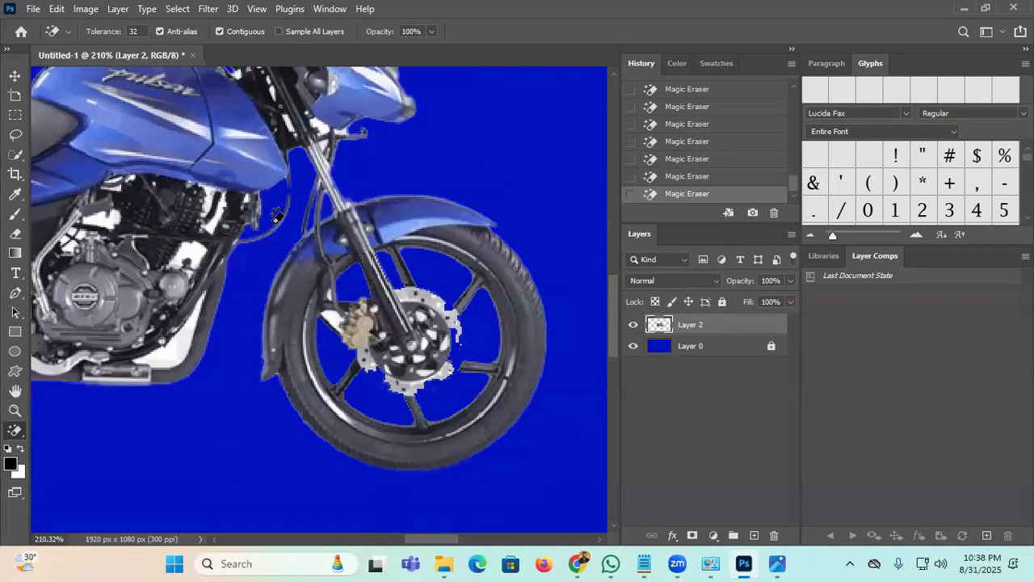
scroll(235, 257, up, 4)
scroll(231, 258, down, 2)
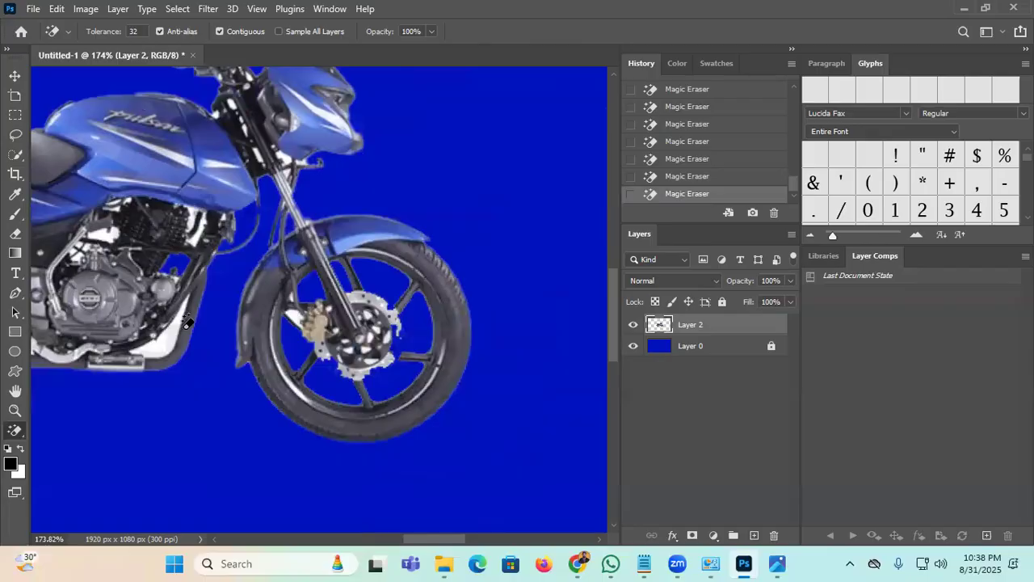
drag(192, 269, 341, 275)
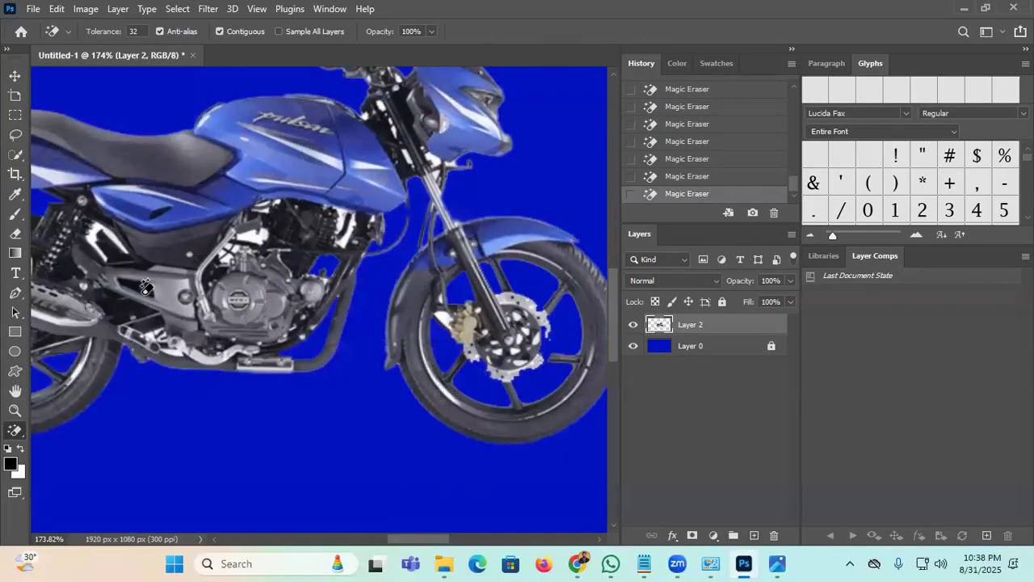
scroll(247, 243, up, 6)
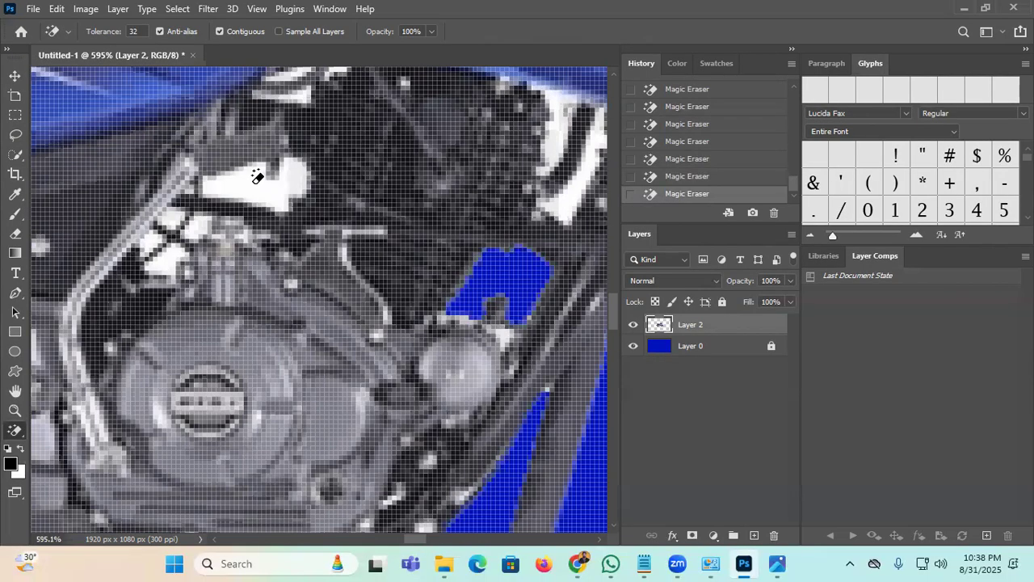
scroll(259, 170, down, 4)
scroll(552, 183, up, 2)
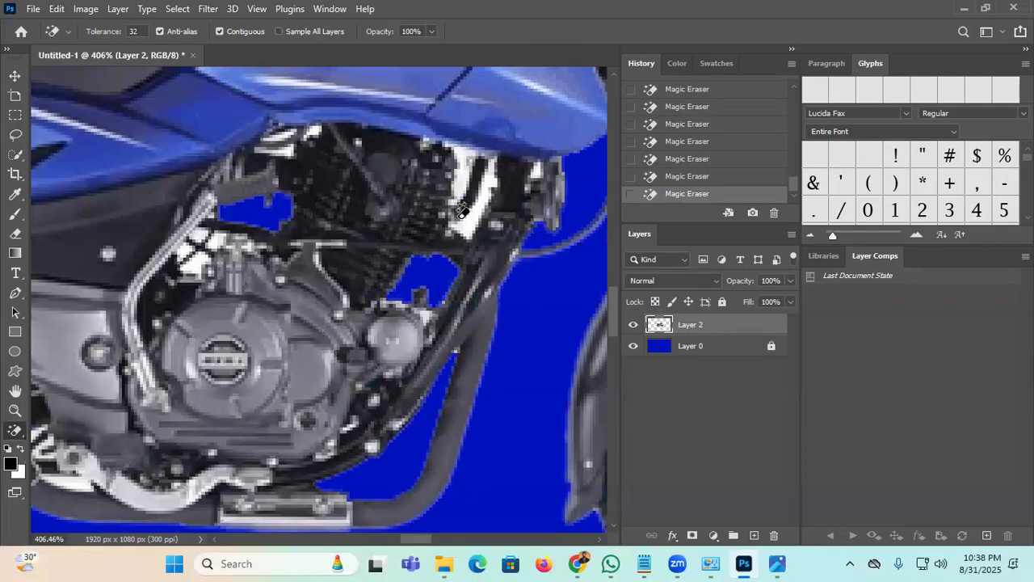
click(468, 212)
click(462, 171)
scroll(212, 232, down, 6)
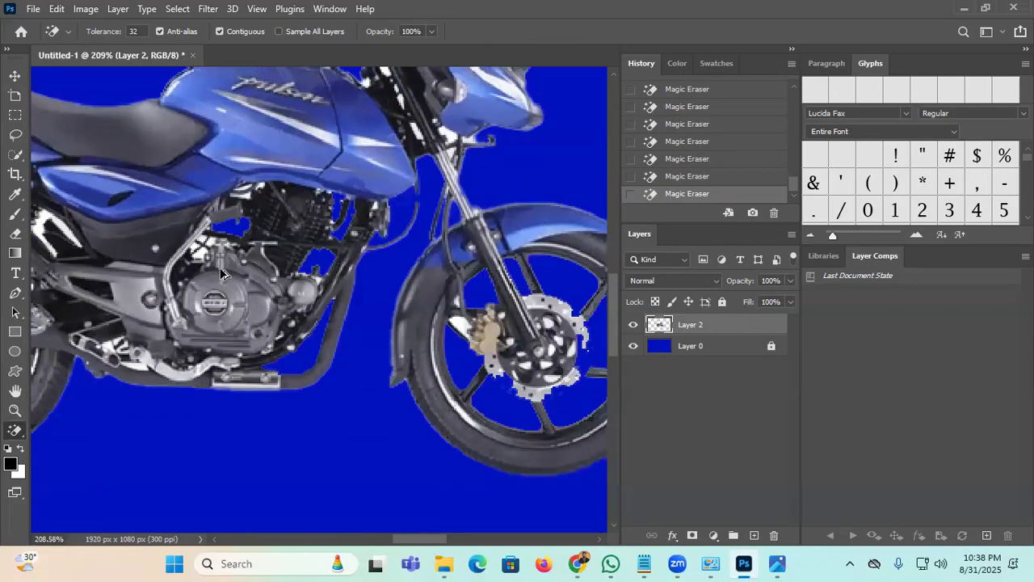
scroll(147, 279, up, 2)
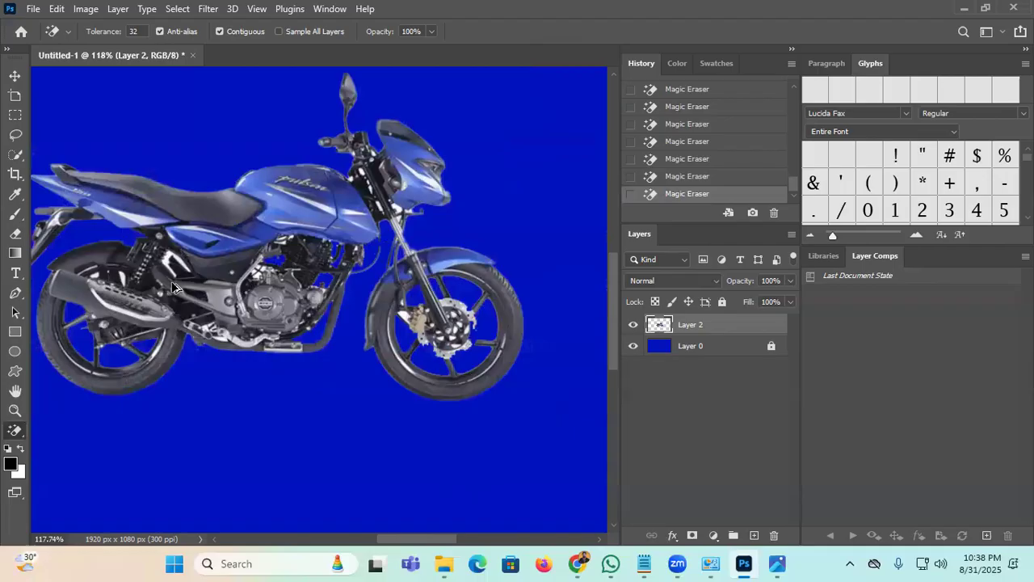
scroll(165, 279, up, 3)
scroll(121, 287, down, 3)
scroll(117, 289, down, 2)
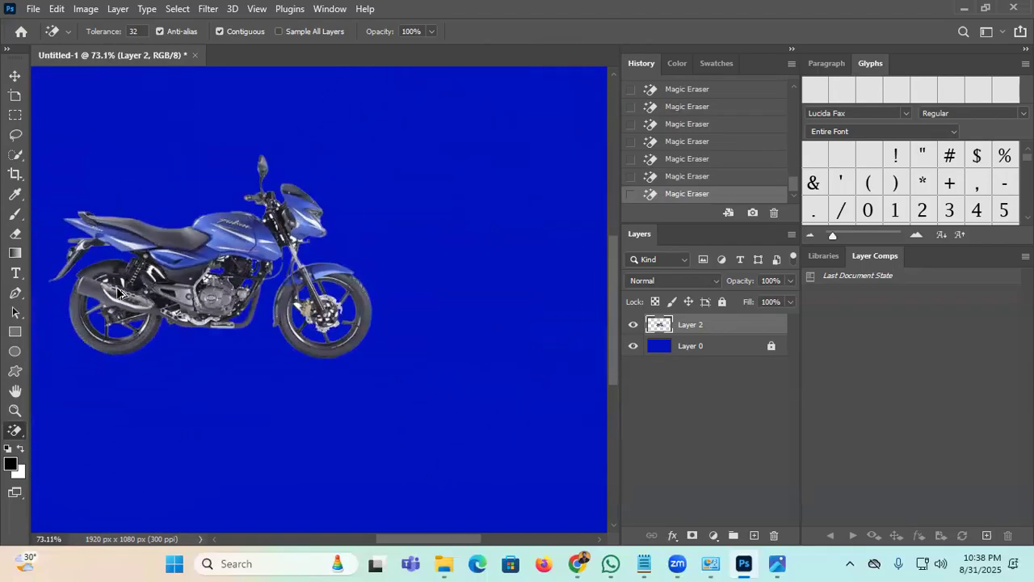
scroll(174, 278, up, 1)
scroll(311, 223, down, 2)
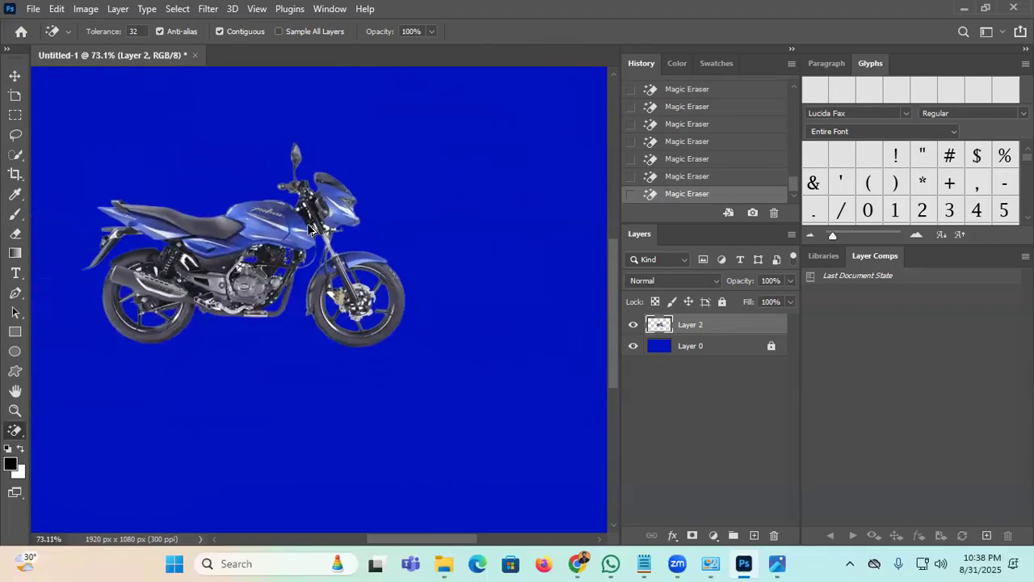
scroll(309, 232, up, 1)
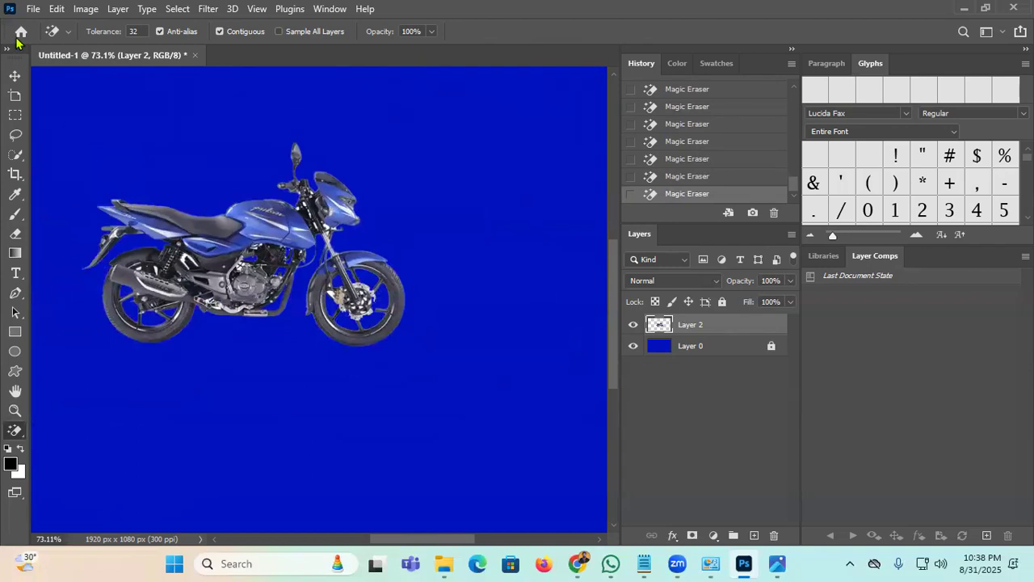
Step: Shift the motorcycle slightly right and hide the blue Layer 0 background
click(14, 75)
drag(271, 234, 324, 231)
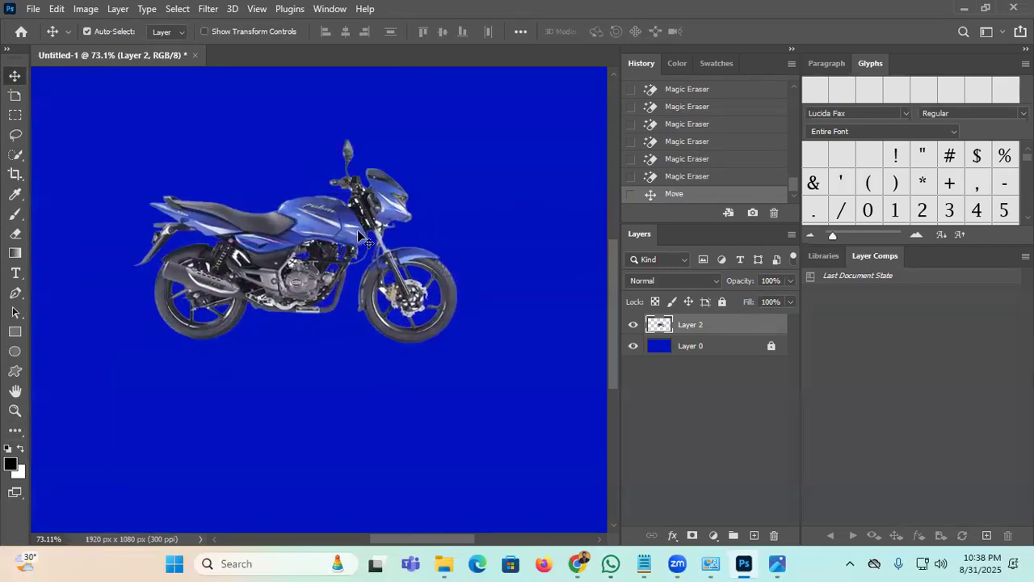
click(633, 346)
drag(475, 323, 481, 323)
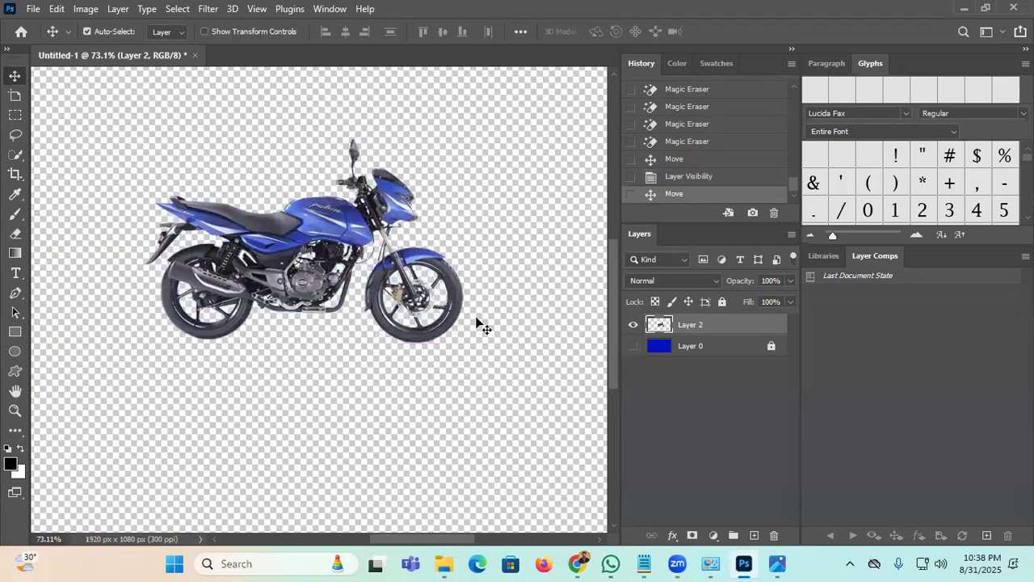
click(849, 563)
Step: Capture a 615x343 Lightshot region of the bike and save it as Screenshot_157.png
key(Print)
drag(85, 136, 551, 395)
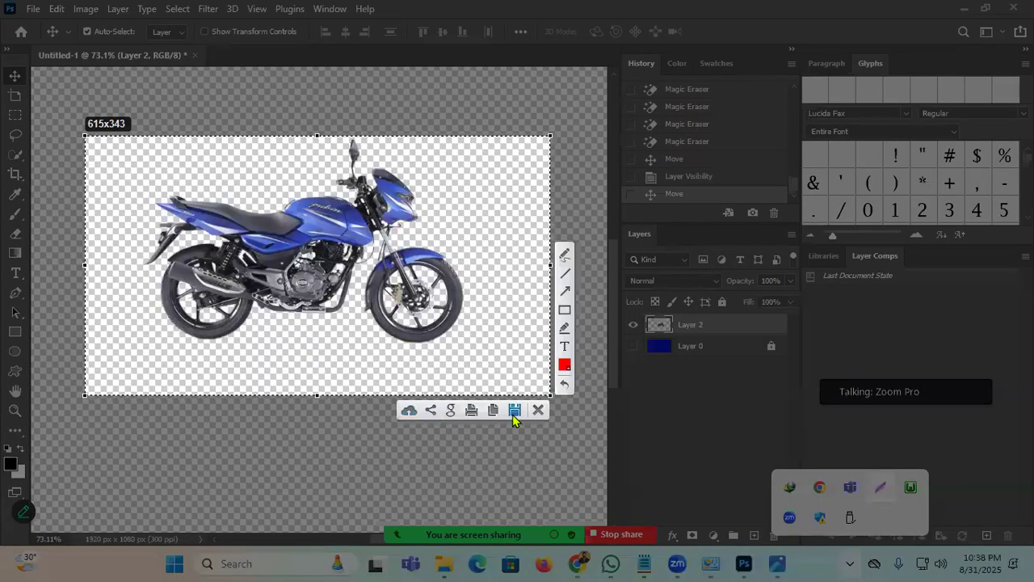
click(515, 410)
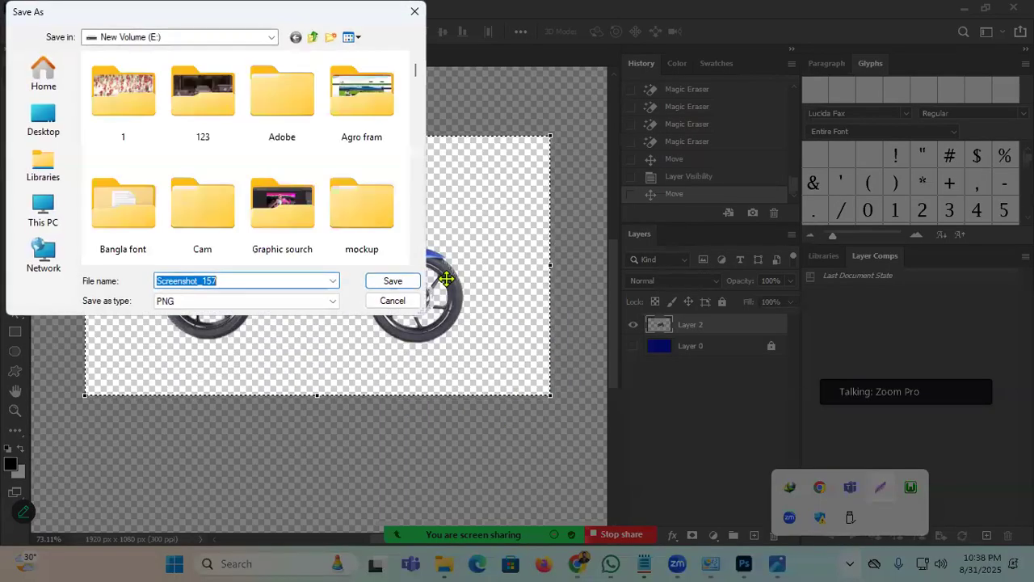
click(392, 281)
click(402, 17)
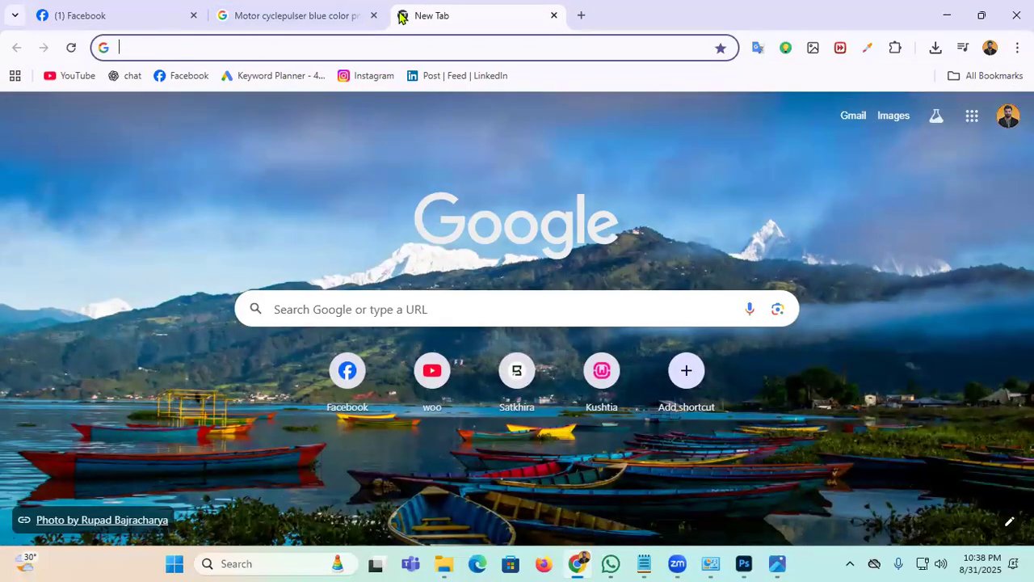
Step: Go to nomorecopyright.com and scroll down the page
click(248, 46)
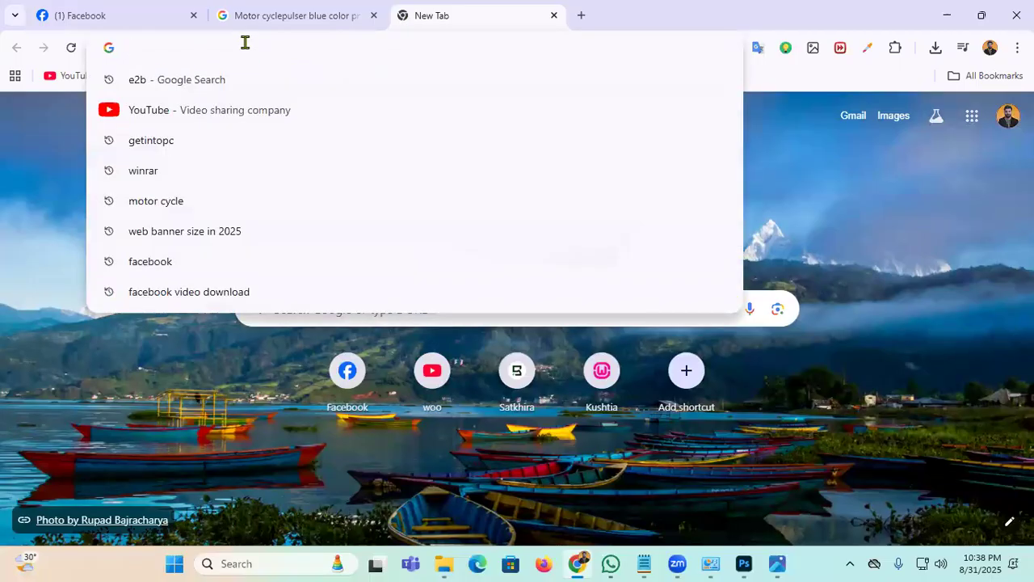
text(nomorecopyright.com)
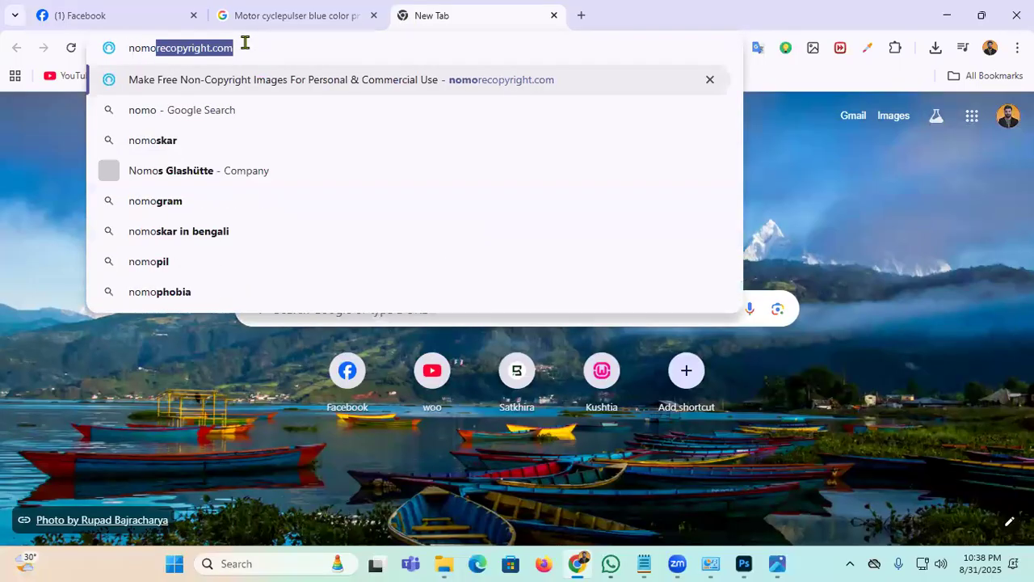
key(Return)
click(242, 47)
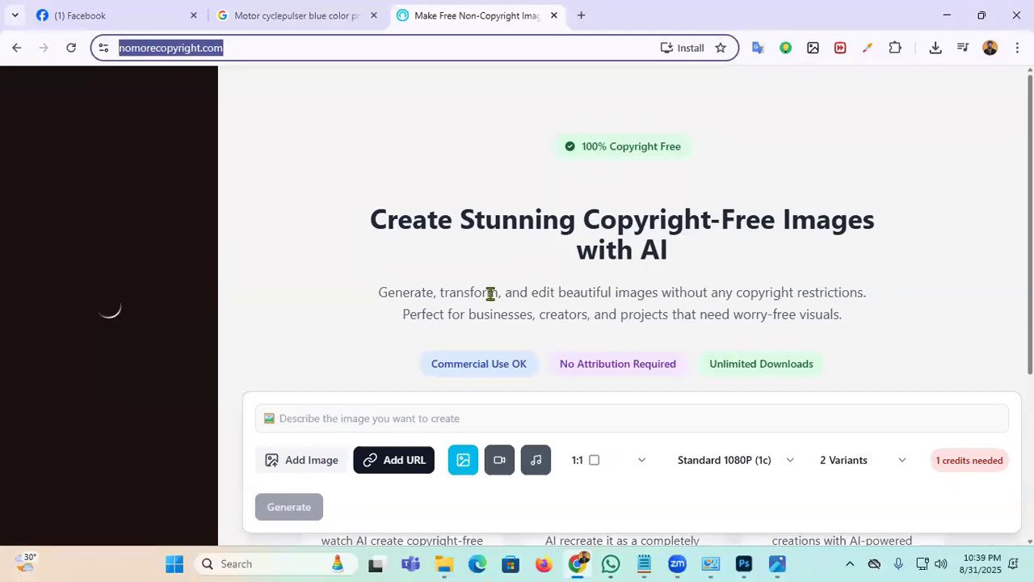
click(530, 318)
scroll(520, 328, down, 3)
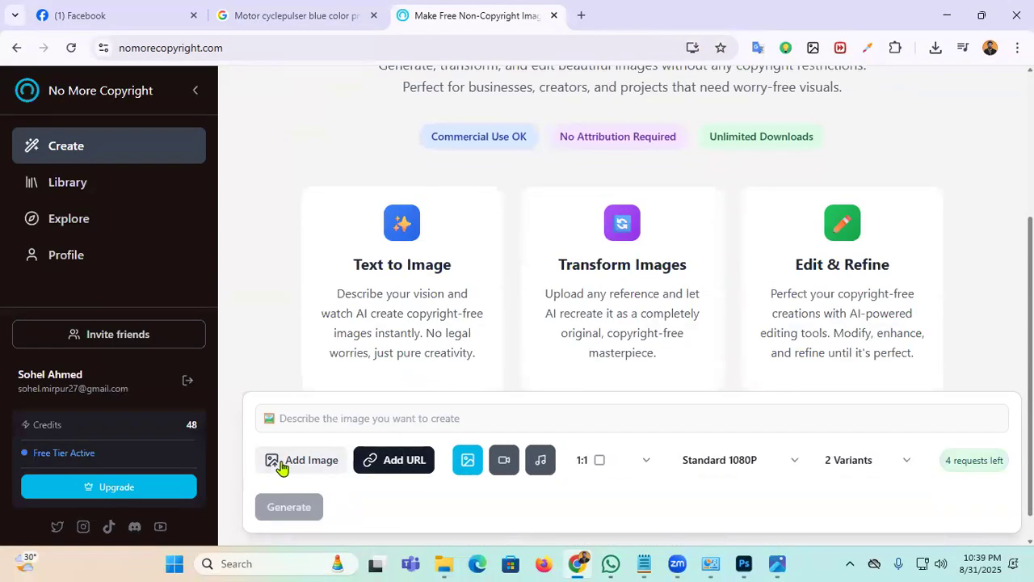
scroll(546, 440, down, 1)
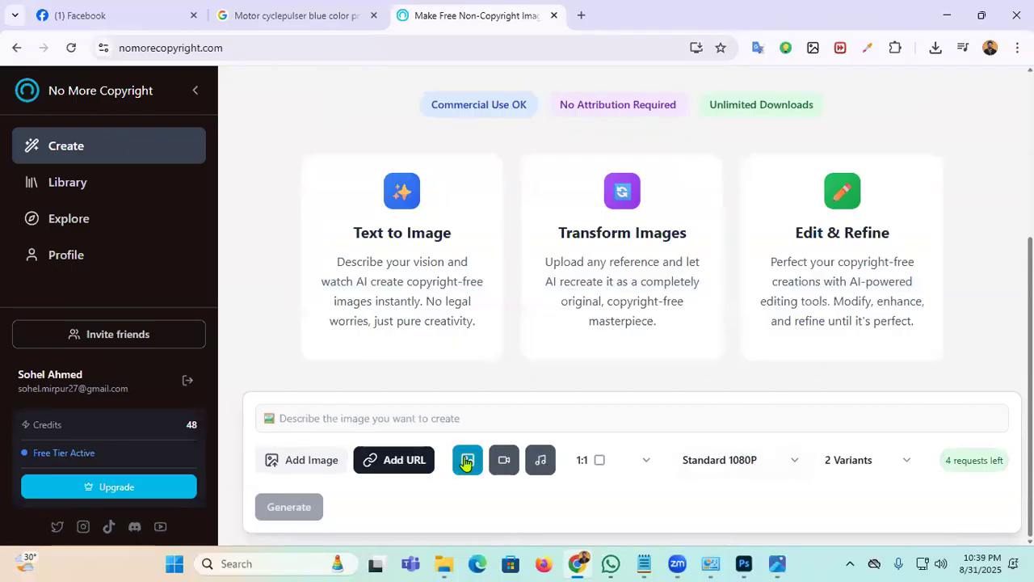
Step: Upload Screenshot_157.png and start transforming it into 2 variants
click(315, 466)
click(335, 342)
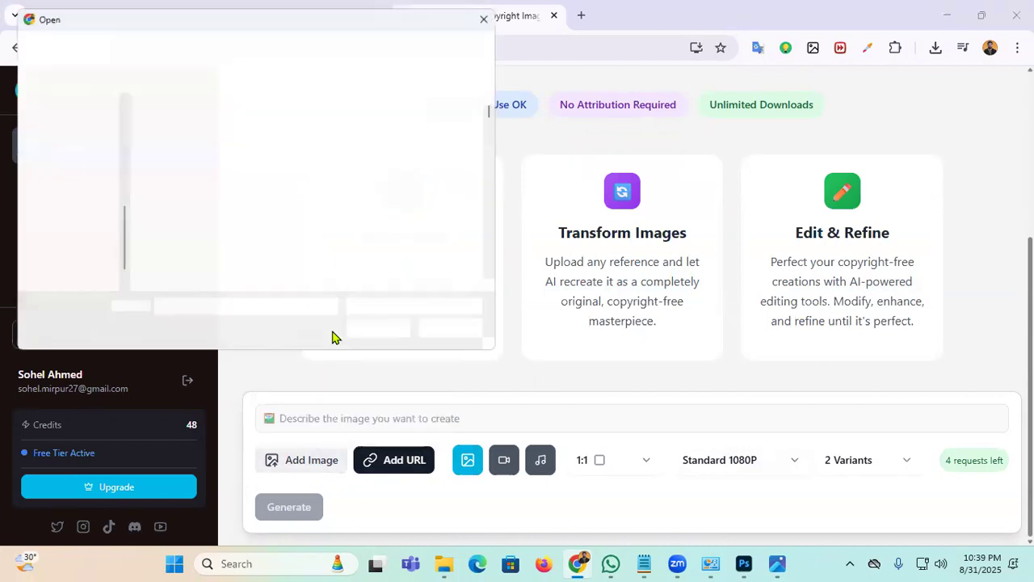
scroll(358, 197, down, 5)
scroll(485, 277, down, 20)
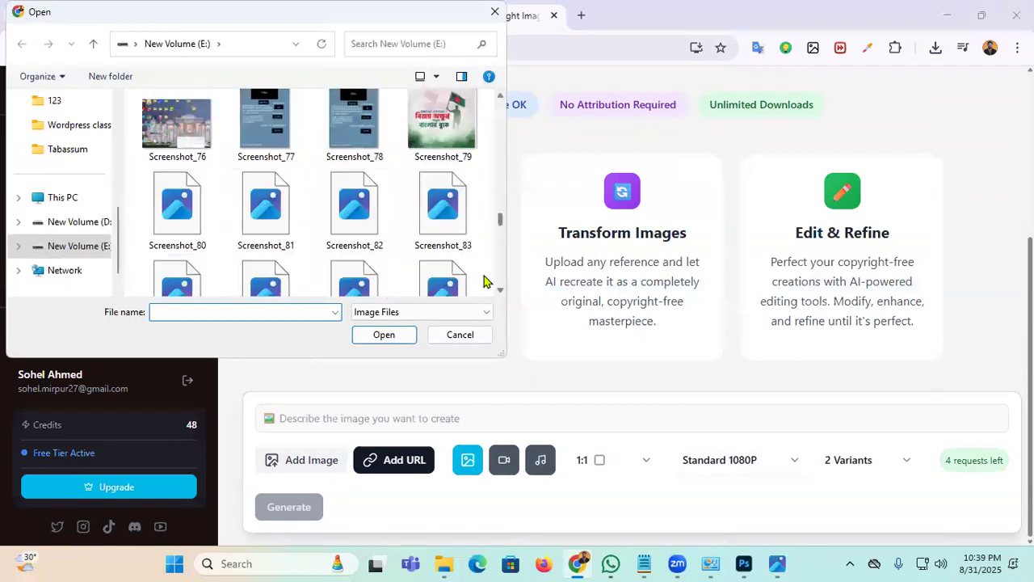
click(269, 275)
click(383, 340)
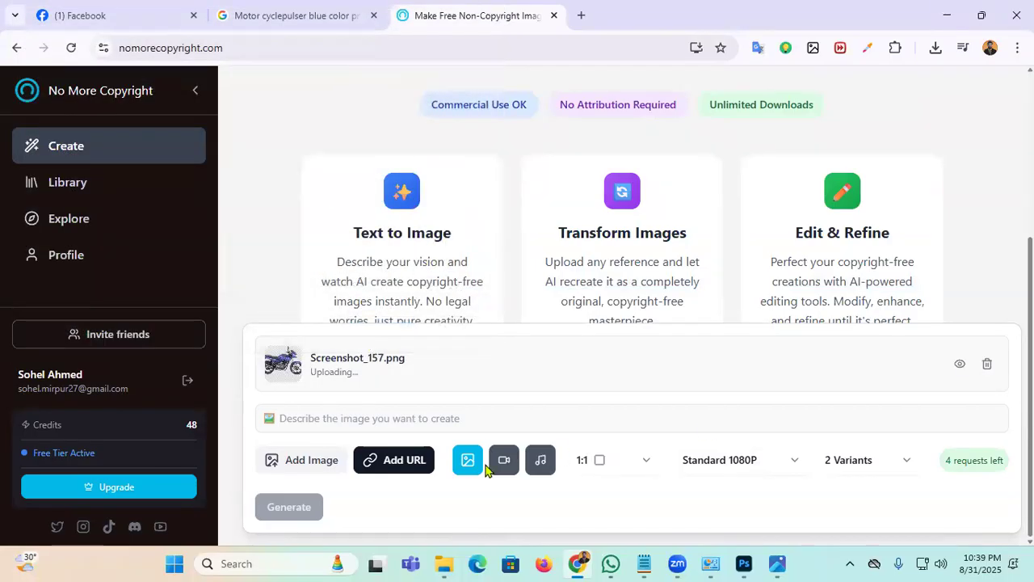
click(919, 507)
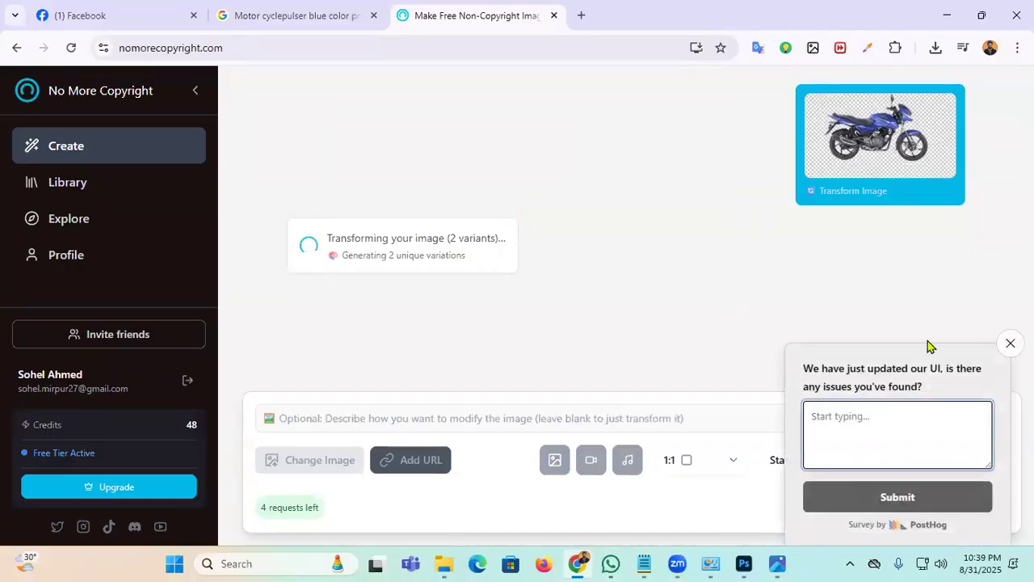
Step: Dismiss the feedback survey, then briefly open freepik.com in a new tab and close it
click(1010, 343)
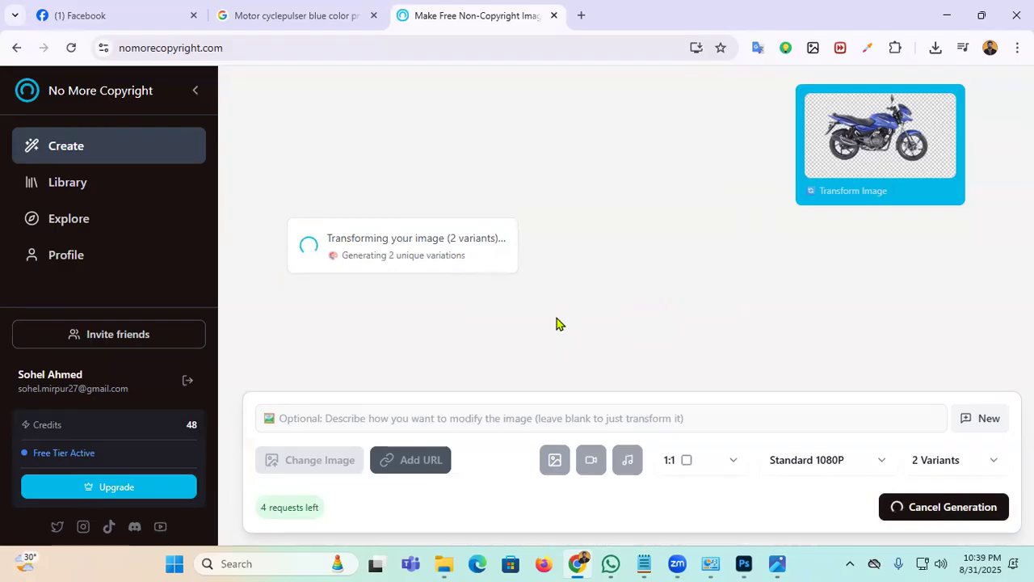
click(582, 15)
click(242, 40)
text(free)
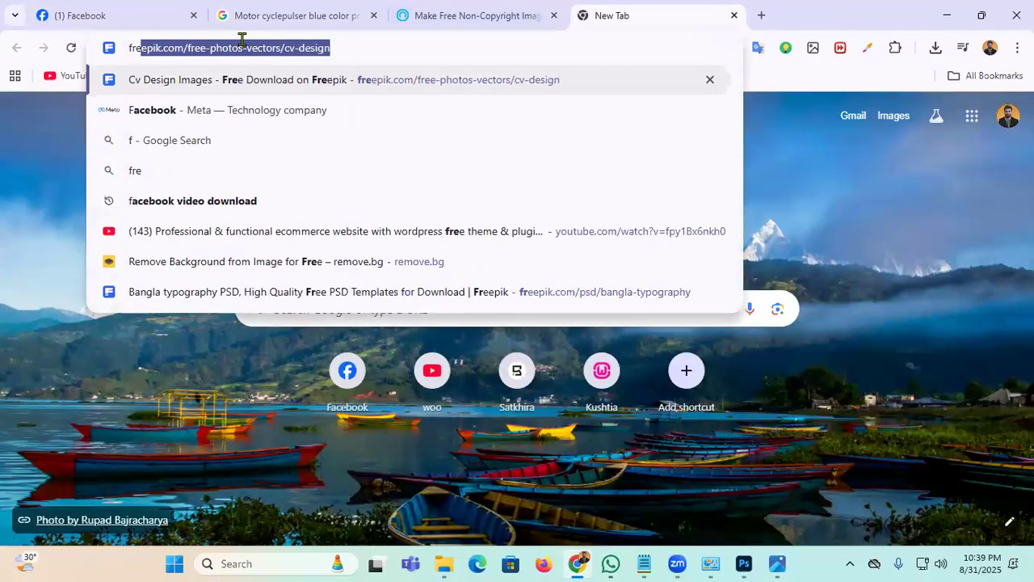
key(Return)
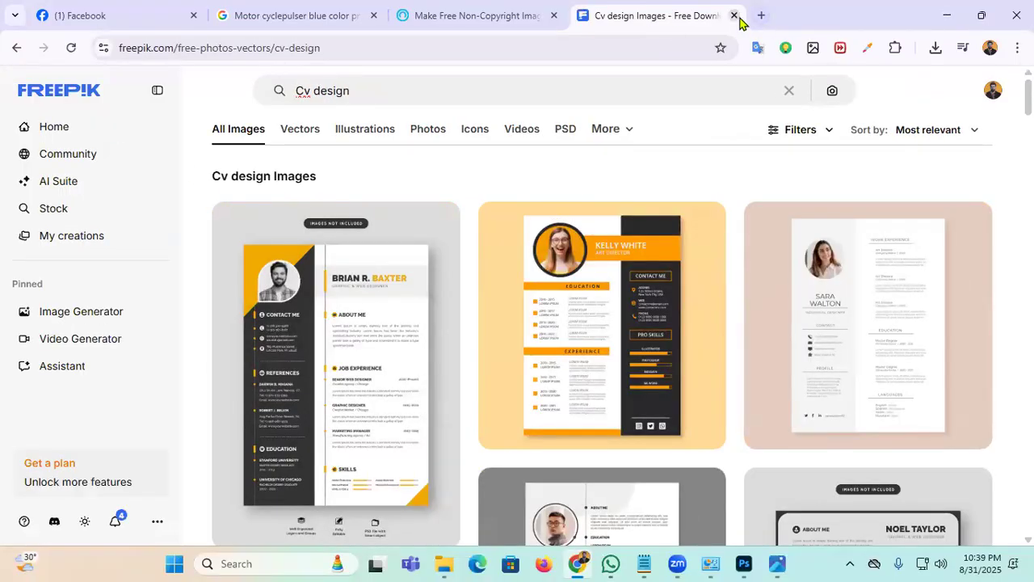
click(735, 16)
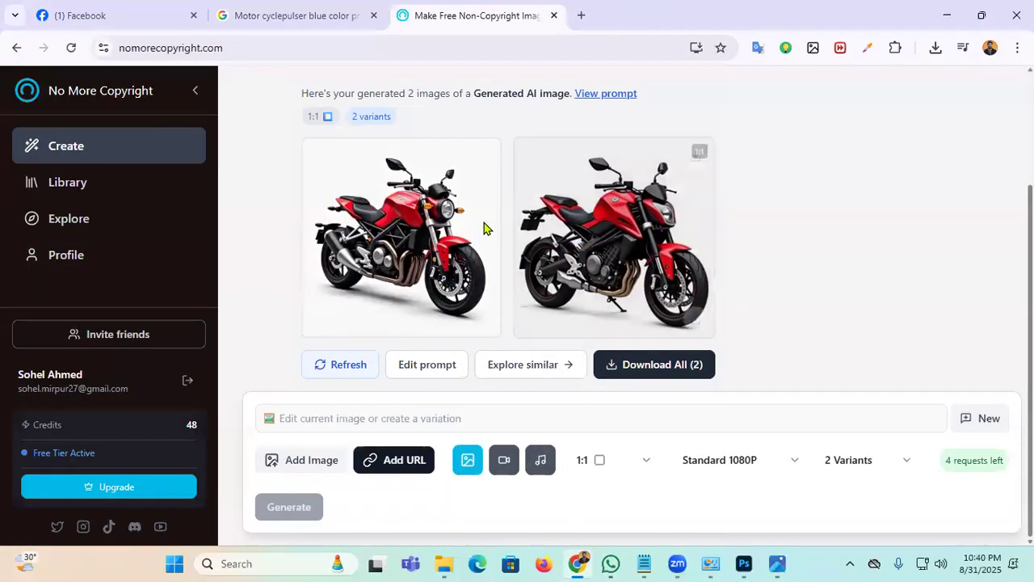
Step: Download the second red motorcycle variant as PNG and drag it from Downloads onto the banner
scroll(800, 307, up, 2)
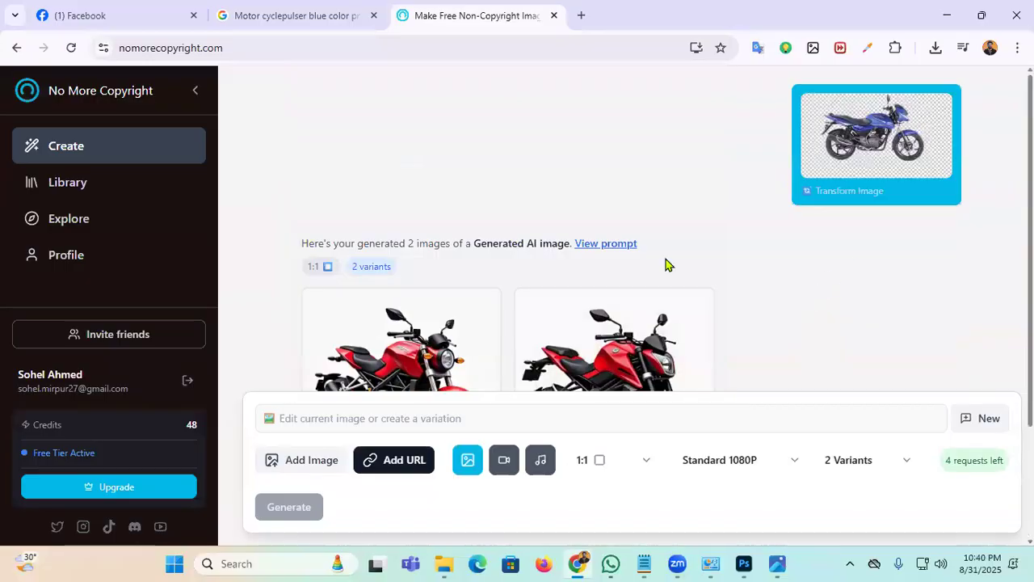
scroll(411, 247, down, 2)
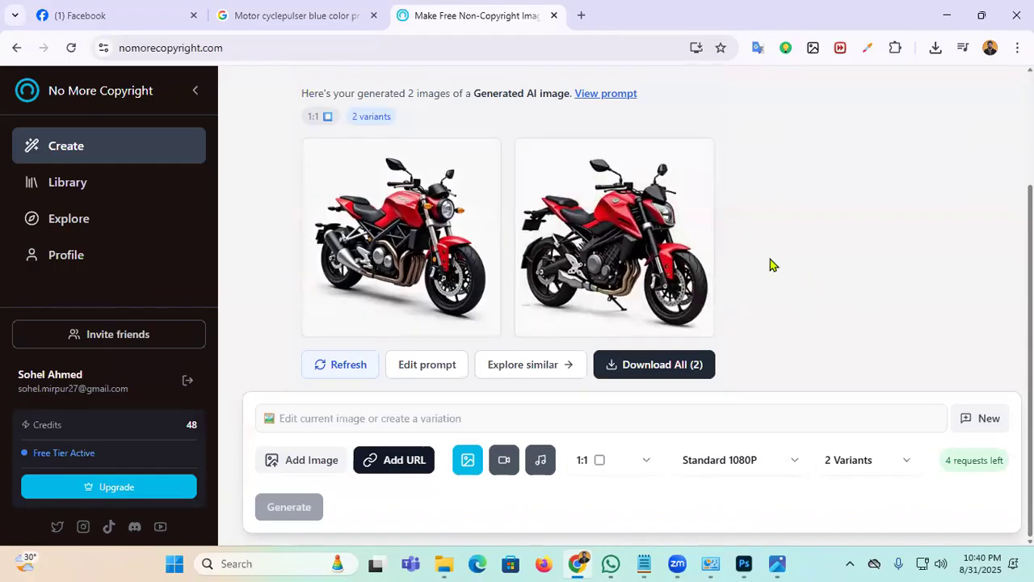
click(698, 156)
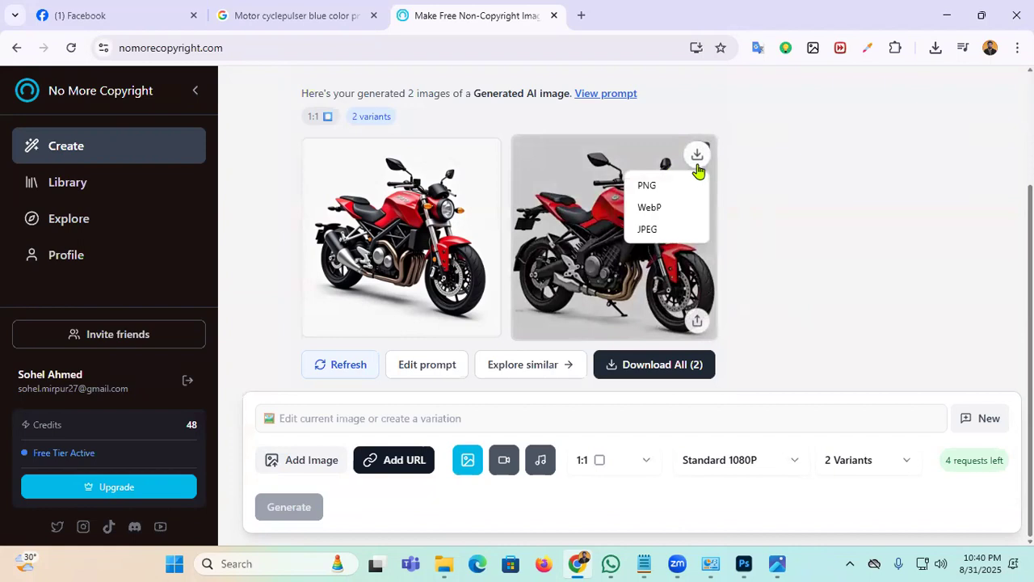
click(647, 186)
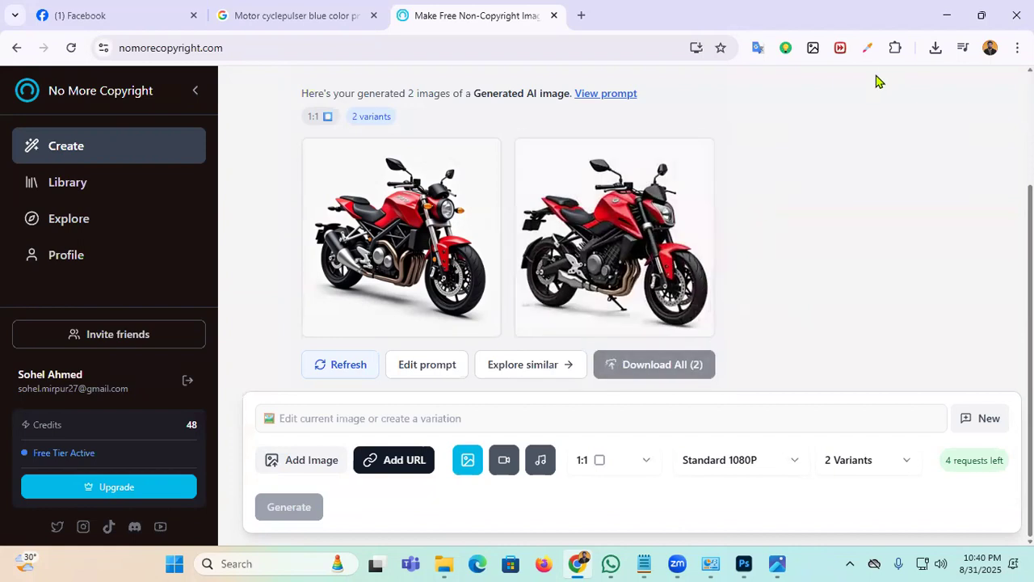
click(698, 155)
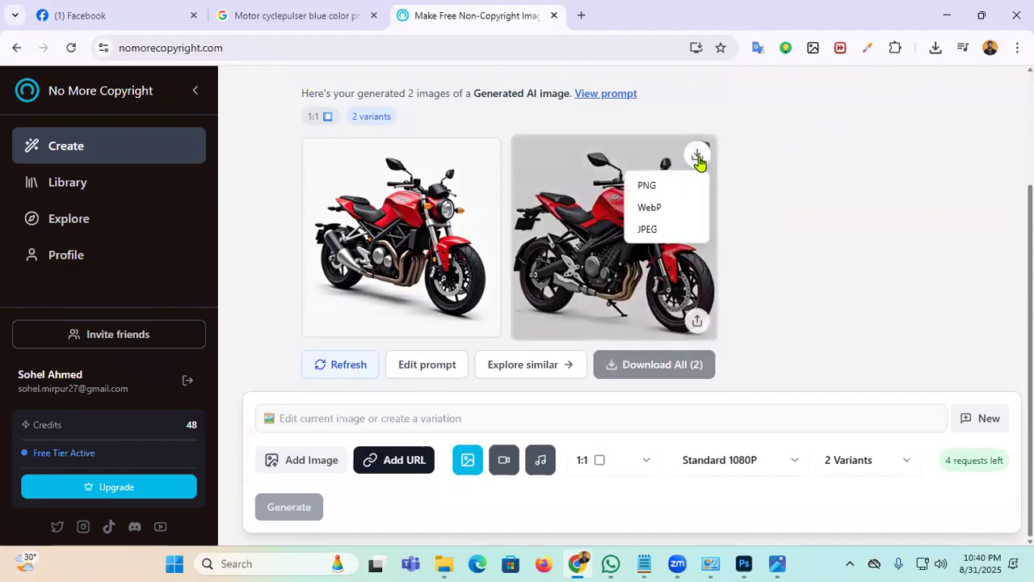
click(656, 189)
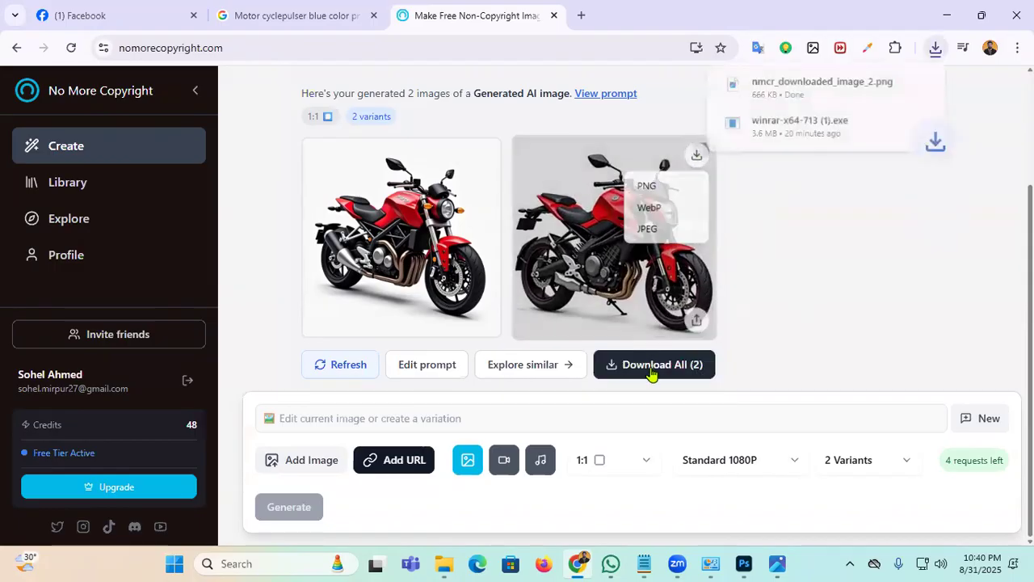
click(892, 84)
drag(384, 226, 258, 389)
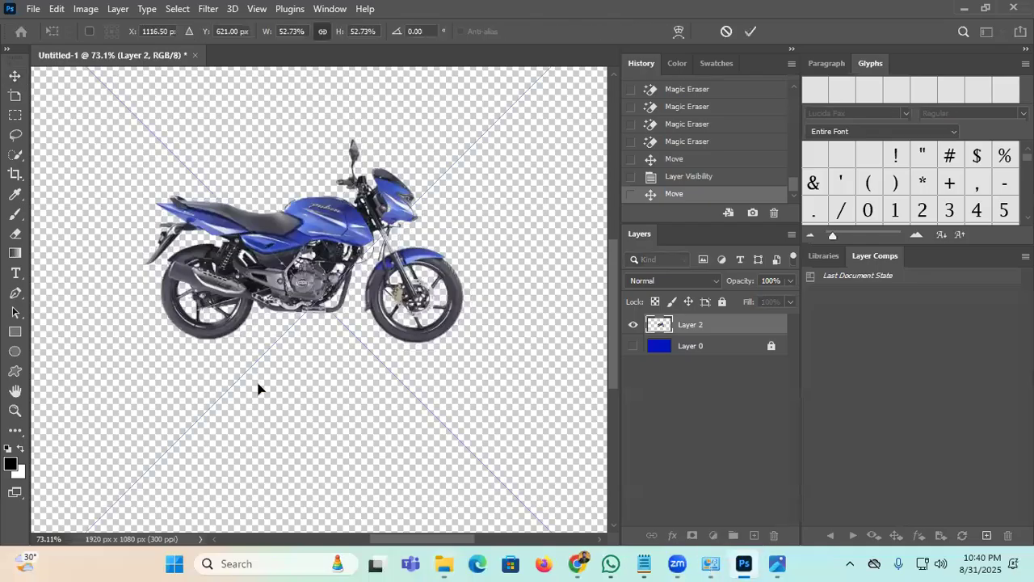
Step: Commit the placed red motorcycle and delete the old blue bike Layer 2
click(751, 30)
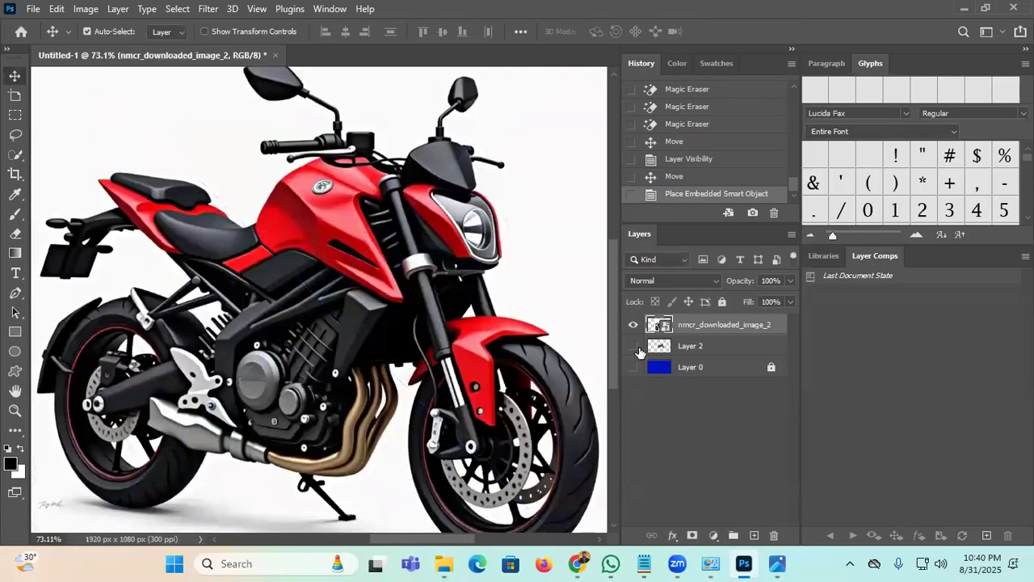
click(636, 347)
drag(696, 355, 774, 535)
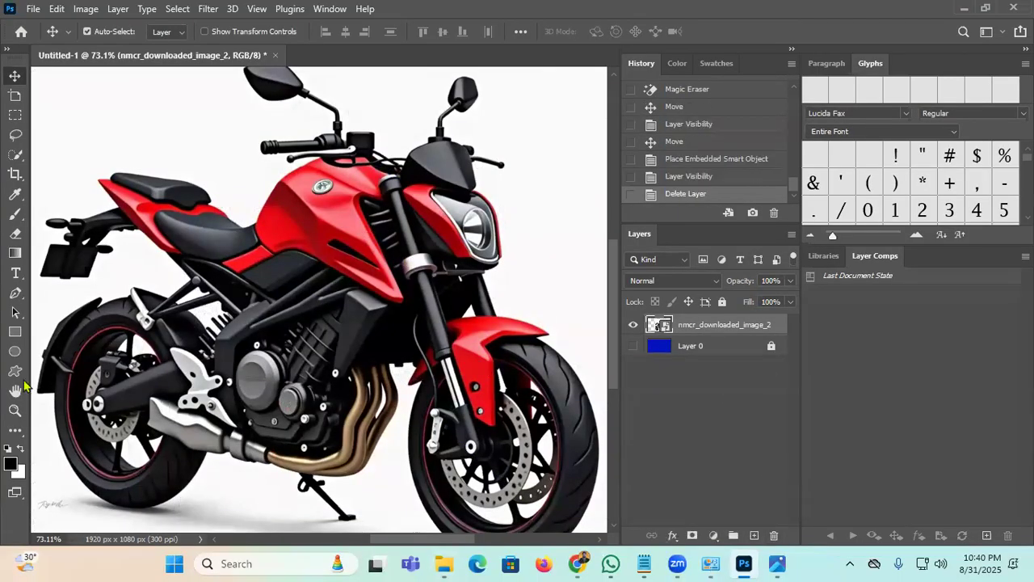
Step: Zoom out to the whole banner, show blue Layer 0 and unlock it
click(15, 410)
drag(290, 285, 268, 310)
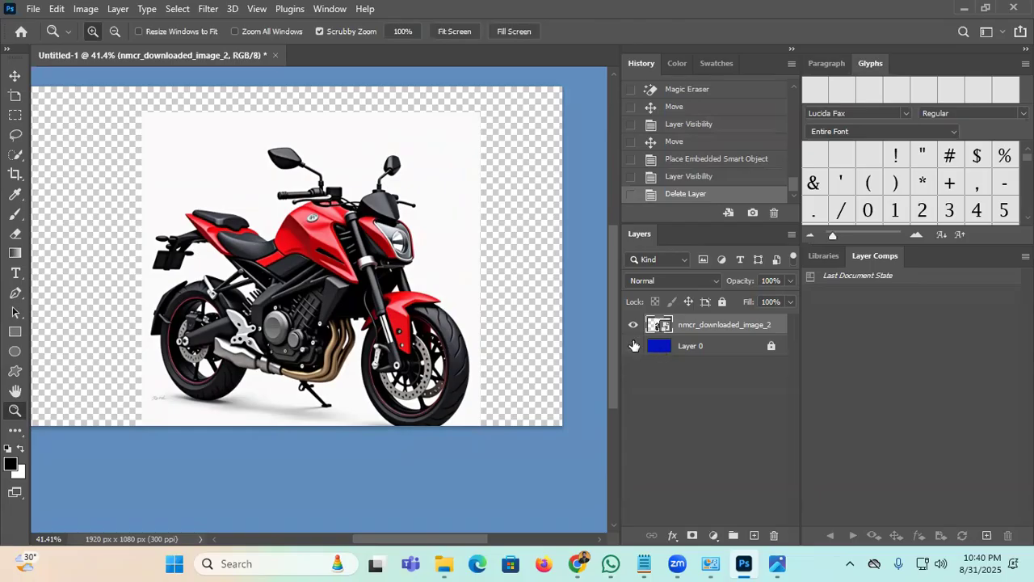
click(634, 345)
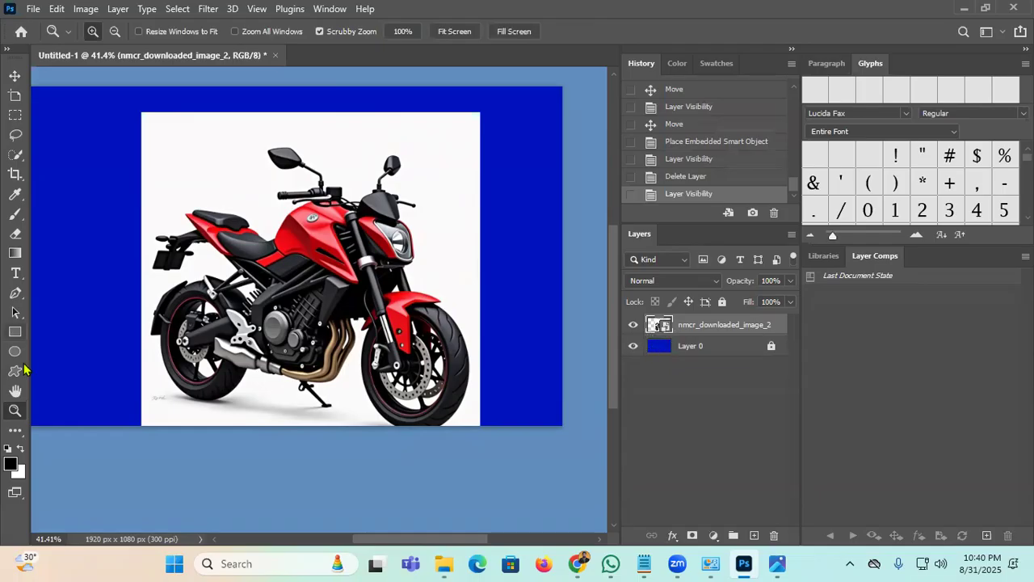
click(14, 233)
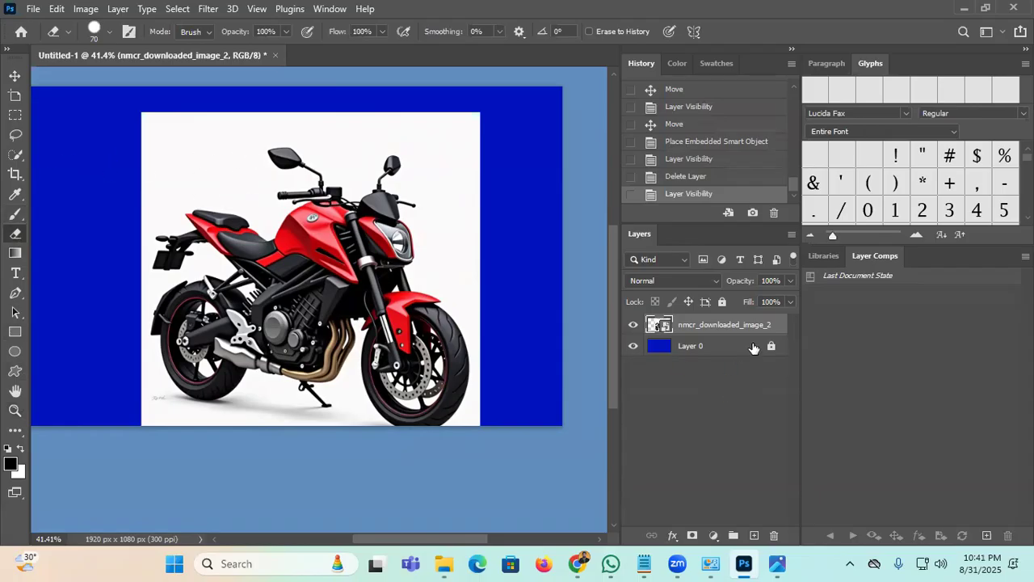
click(771, 348)
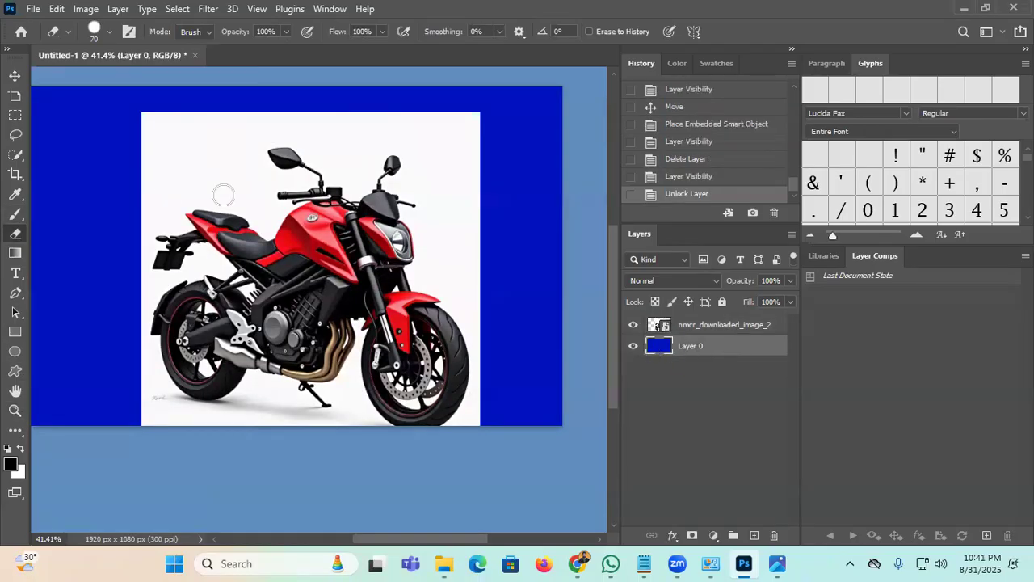
Step: Undo a test eraser stroke on the blue background and lock Layer 0 again
mouse_move(71, 194)
mouse_down()
mouse_move(70, 294)
mouse_move(89, 186)
mouse_up()
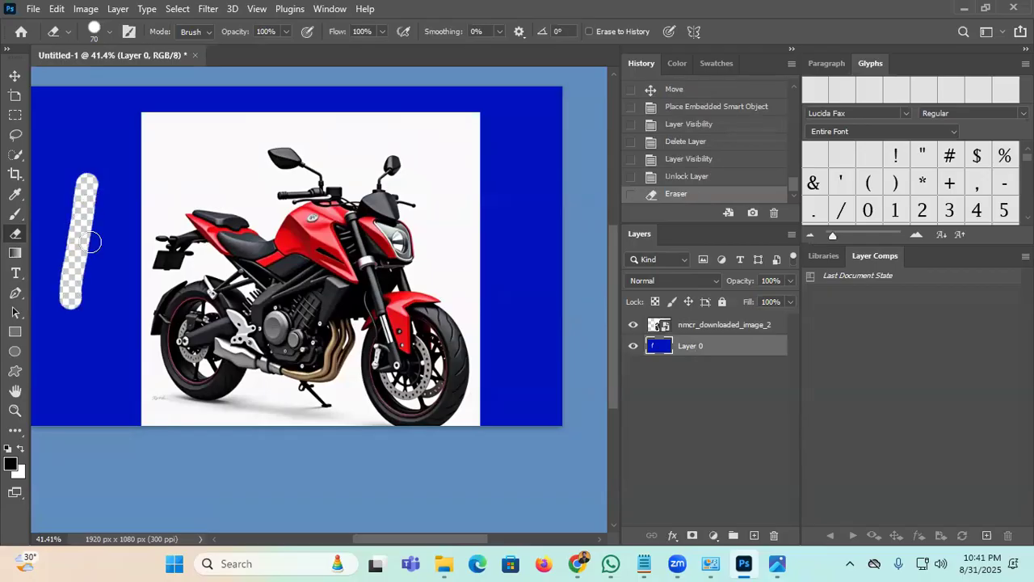
key(ctrl+z)
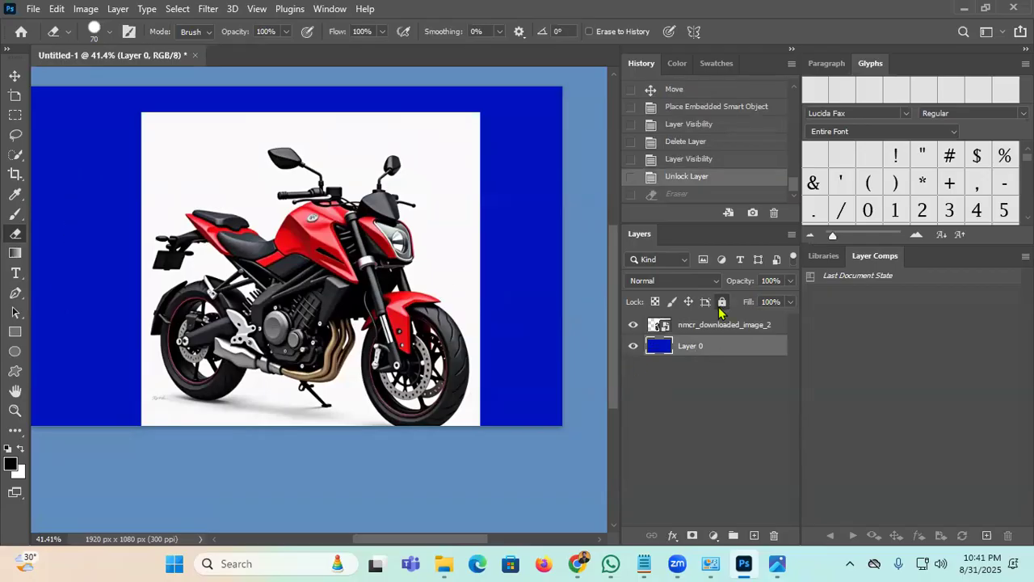
click(722, 302)
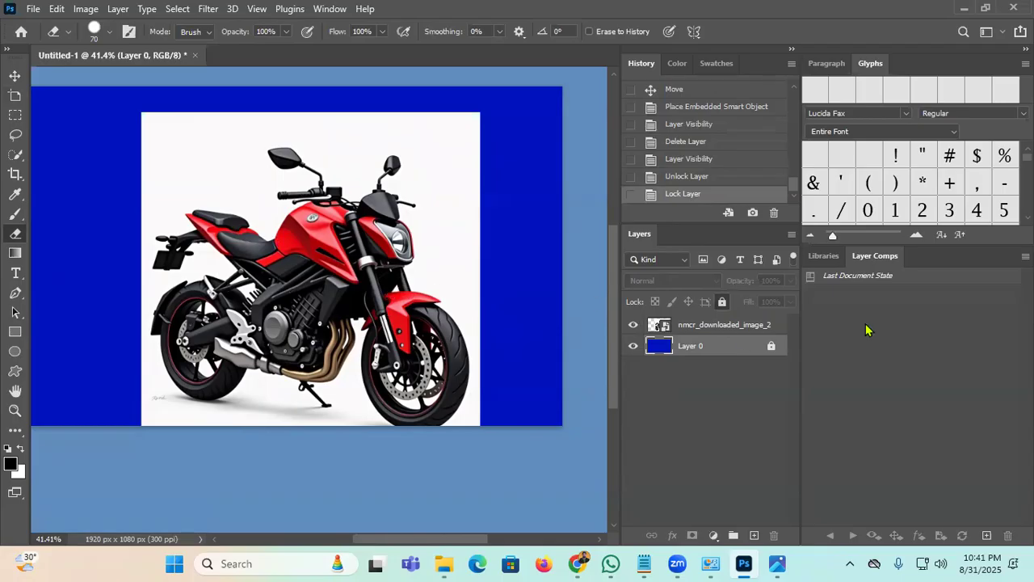
Step: Rasterize the nmcr_downloaded_image_2 motorcycle layer
click(722, 325)
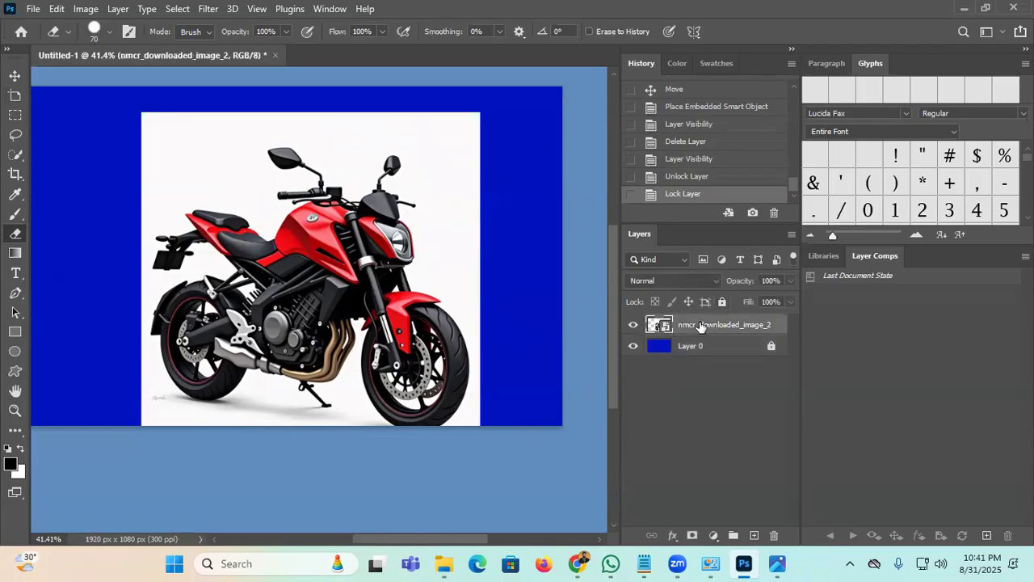
right_click(700, 325)
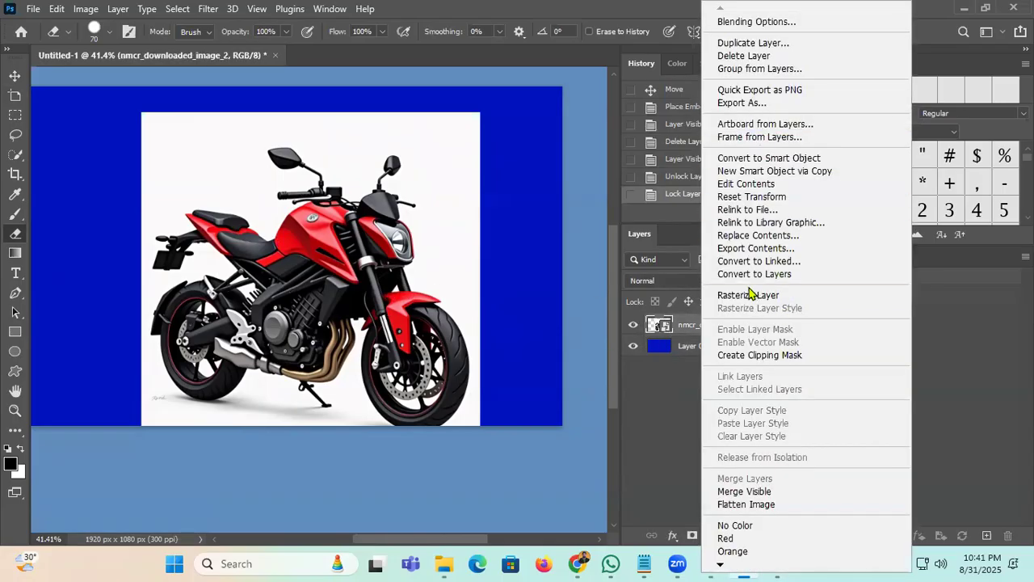
click(781, 299)
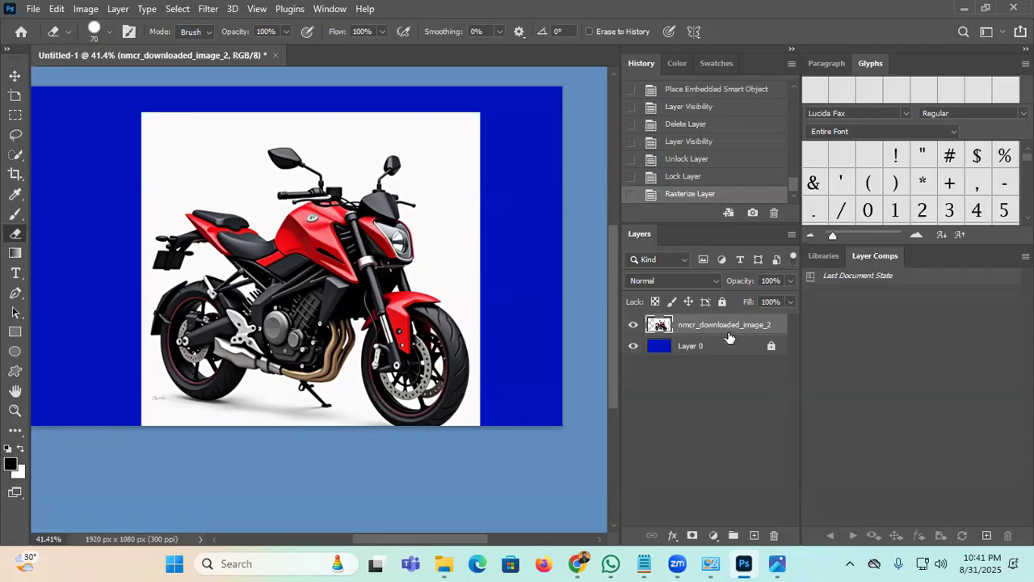
click(178, 9)
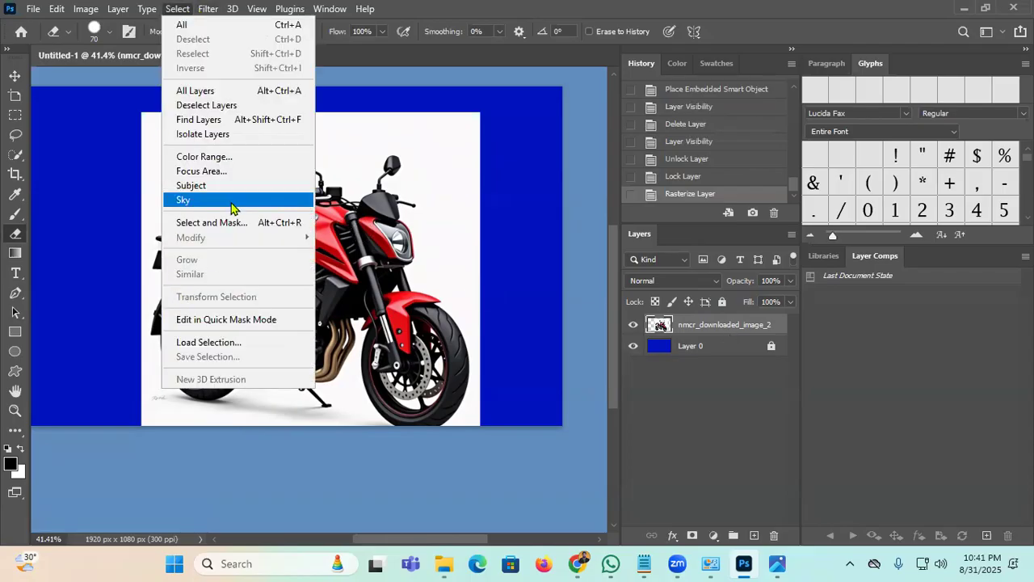
Step: Select Subject, copy the motorcycle to Layer 1 with Ctrl+J, and hide the original nmcr layer
click(232, 185)
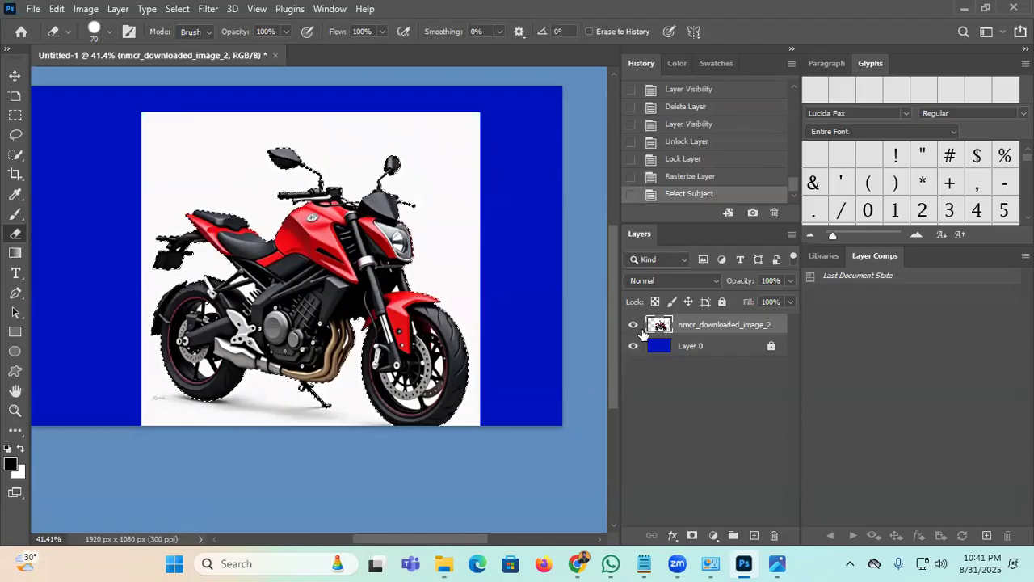
key(ctrl+j)
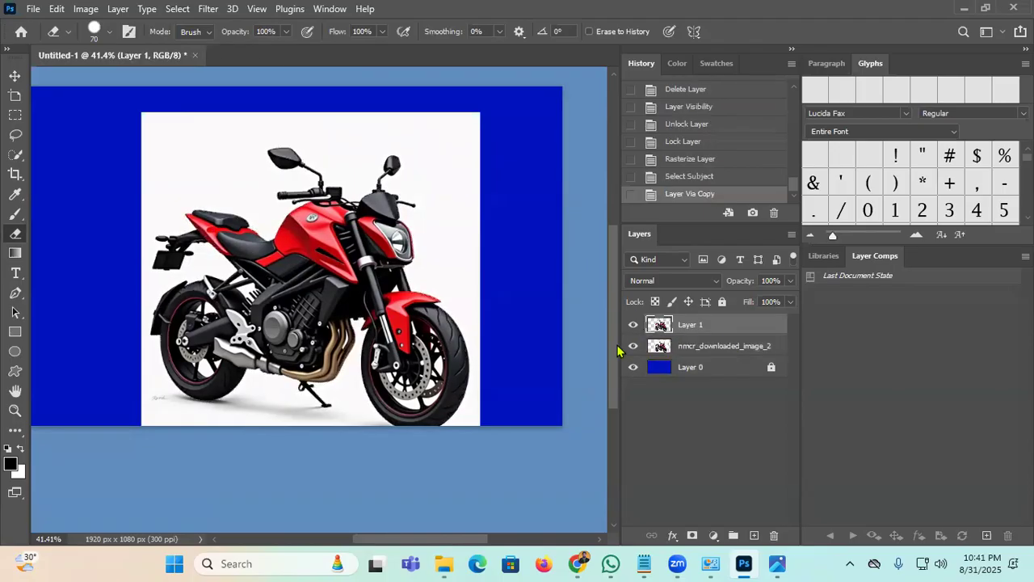
click(634, 346)
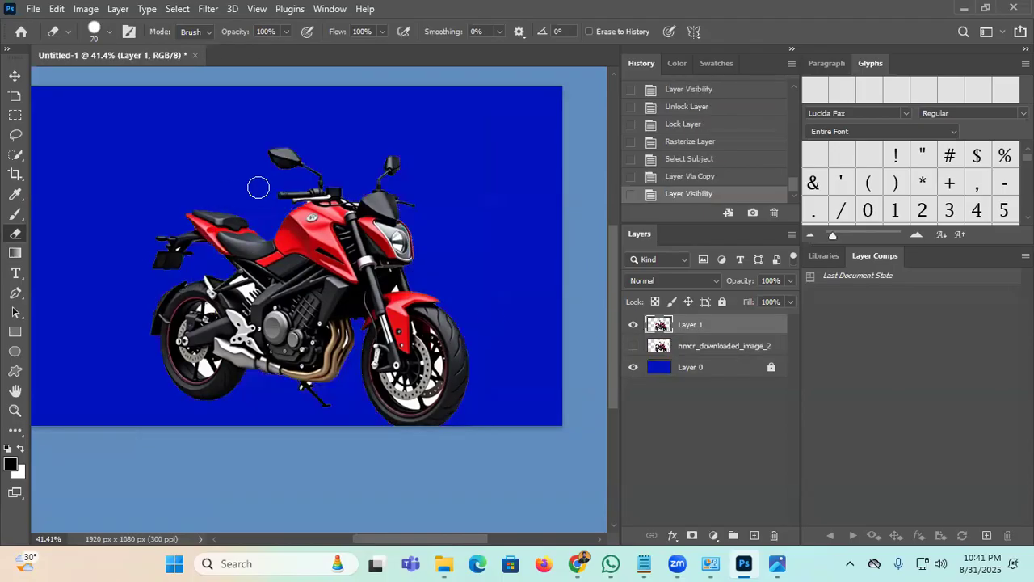
click(14, 75)
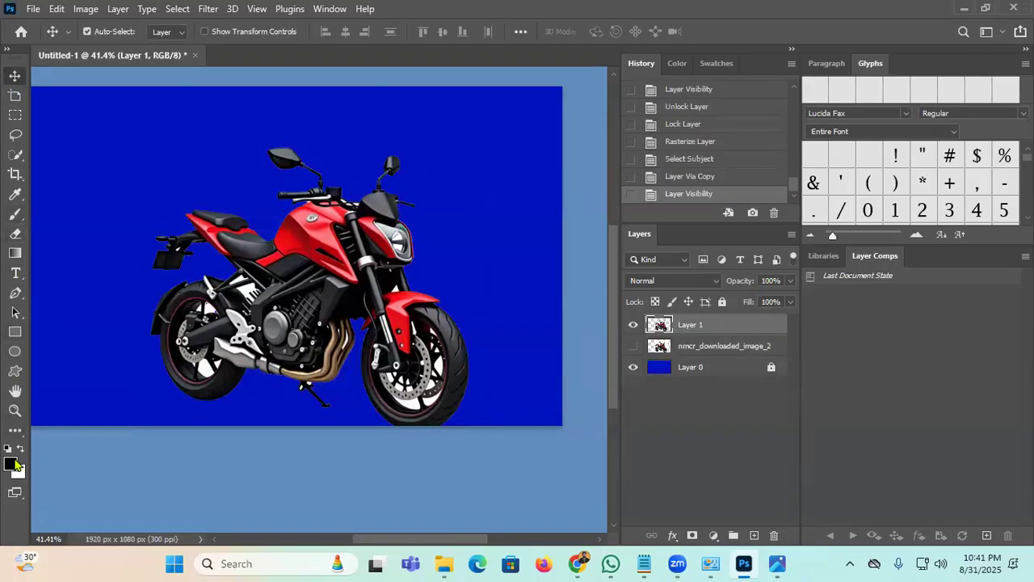
key(e)
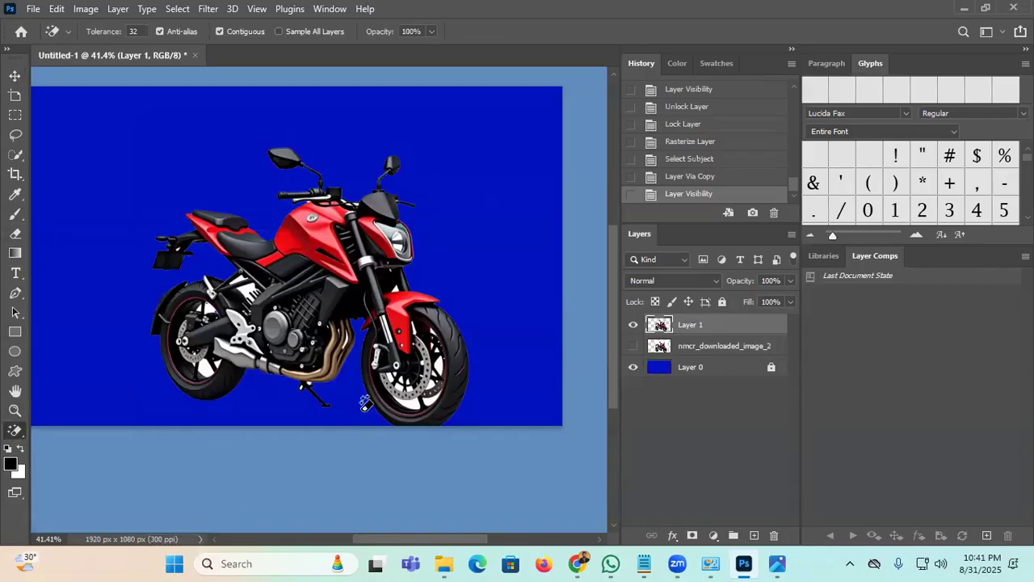
Step: Magic-erase the white gaps between the rear wheel spokes and near the brake disc
scroll(206, 373, up, 5)
scroll(205, 373, up, 3)
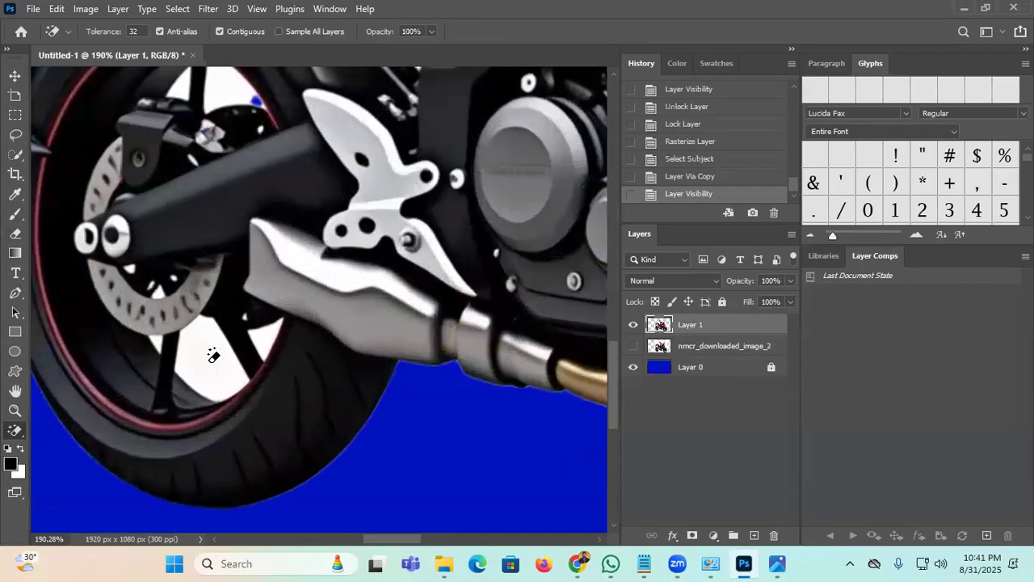
click(209, 357)
click(267, 341)
scroll(206, 324, up, 3)
click(226, 238)
click(181, 232)
scroll(217, 394, up, 3)
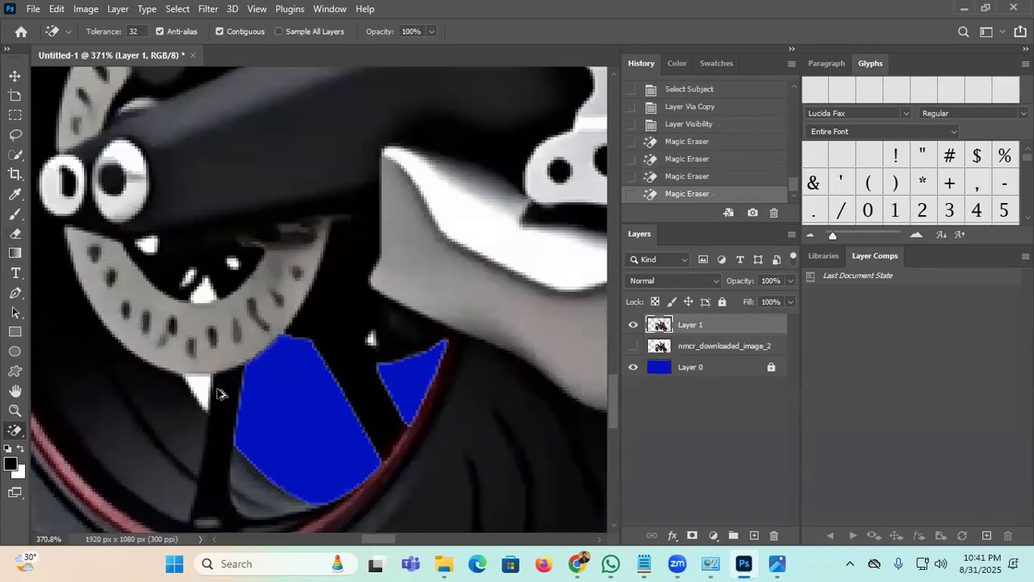
scroll(217, 393, up, 2)
click(201, 372)
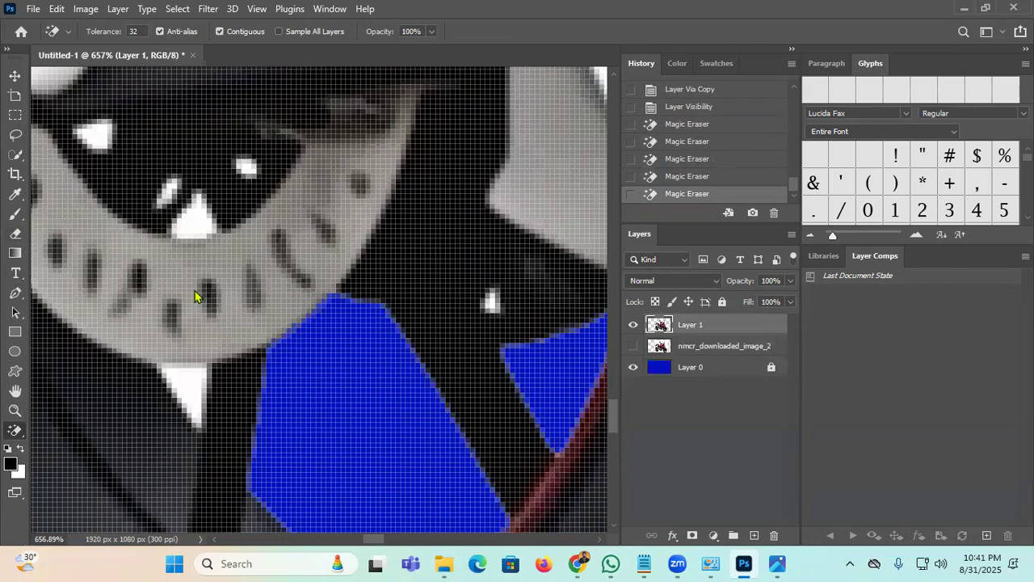
click(201, 228)
scroll(457, 340, down, 9)
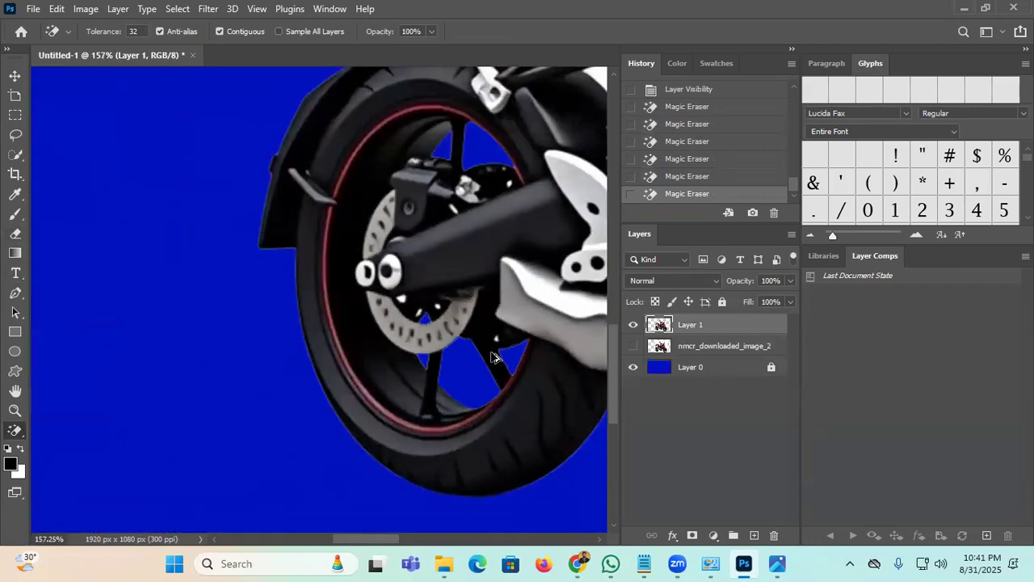
Step: Magic-erase every white gap between the front wheel spokes, hub and brake disc
drag(536, 349, 107, 364)
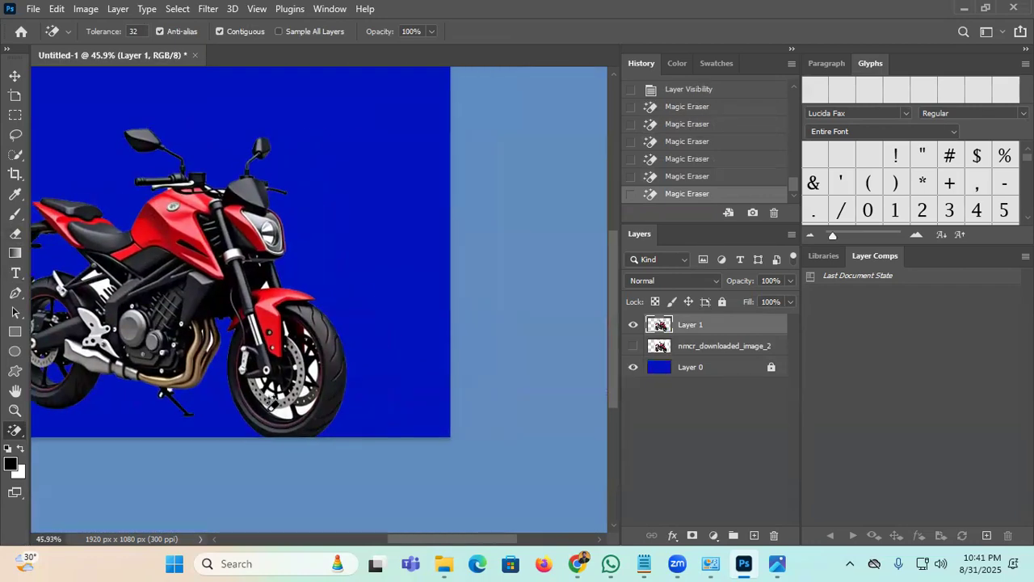
scroll(273, 410, up, 4)
click(287, 433)
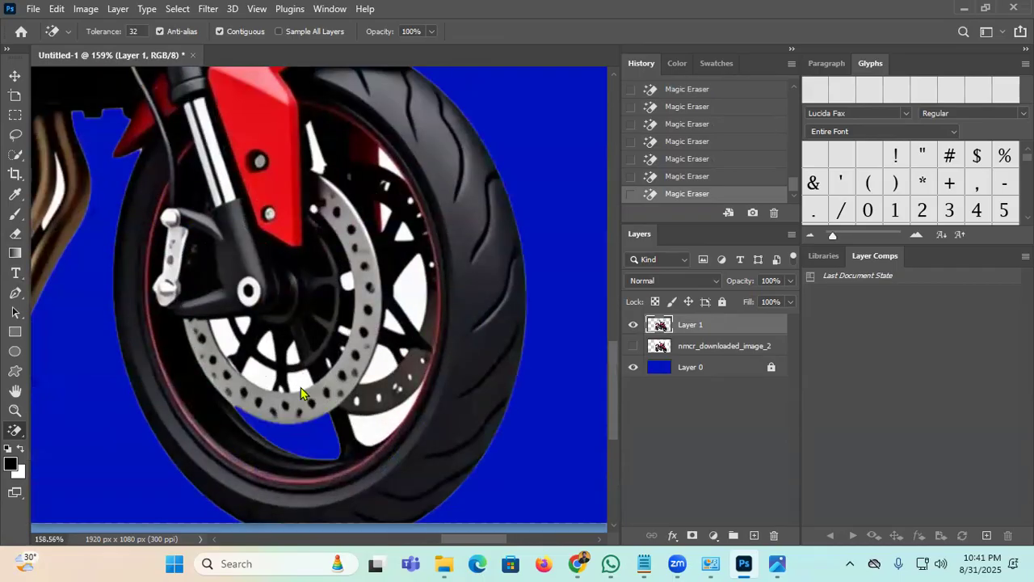
click(294, 351)
click(268, 348)
click(255, 371)
click(227, 336)
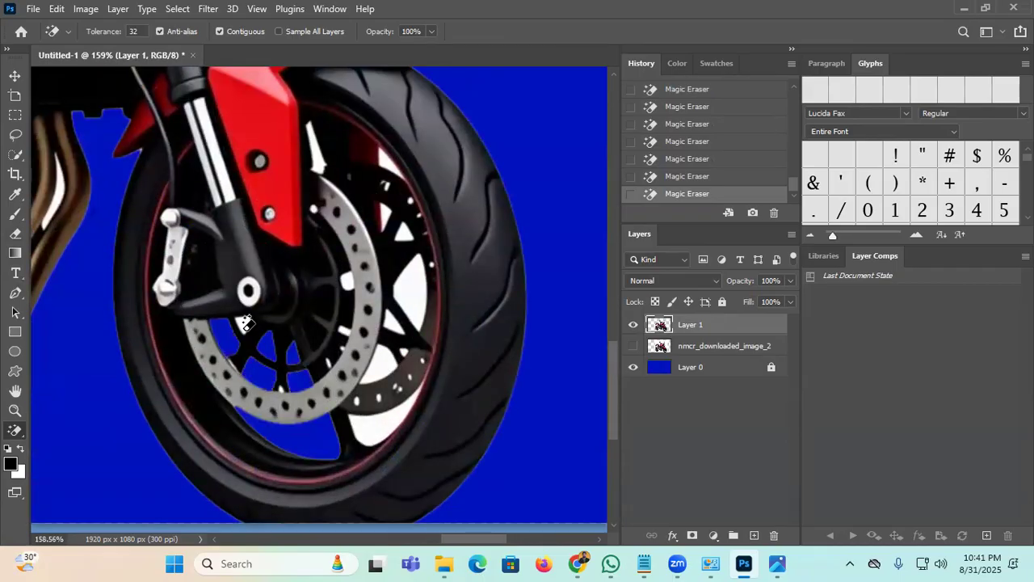
click(243, 333)
click(377, 373)
click(395, 380)
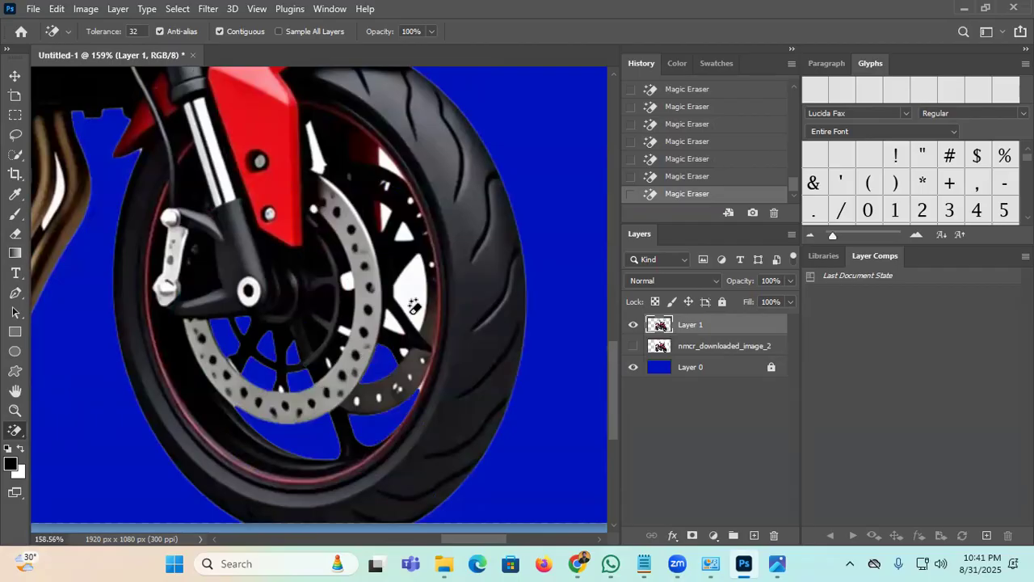
click(392, 311)
click(395, 324)
click(350, 278)
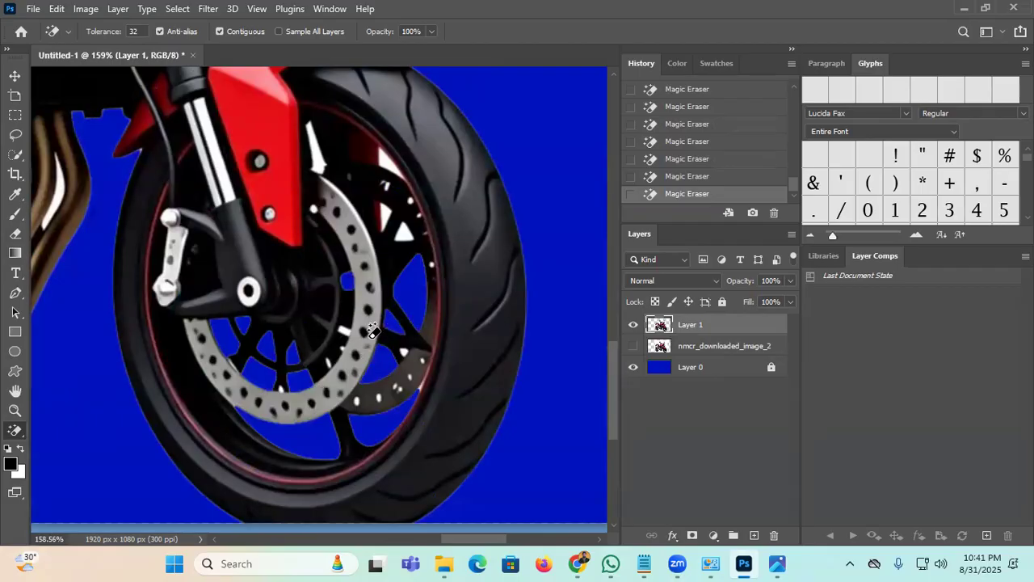
click(405, 227)
click(392, 160)
click(319, 145)
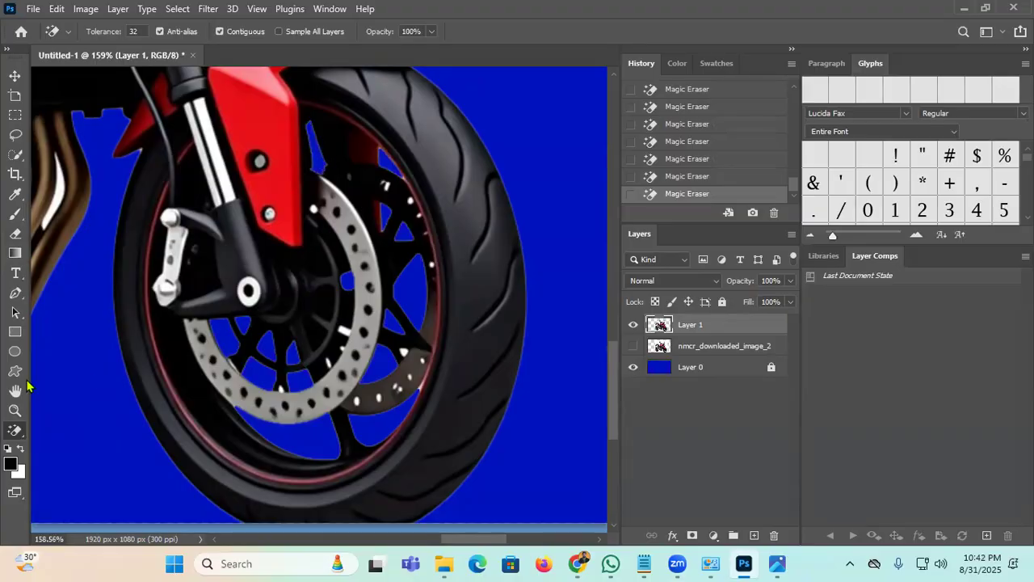
Step: Zoom out and centre the view on the whole banner
click(14, 411)
drag(341, 240, 266, 358)
drag(341, 178, 508, 311)
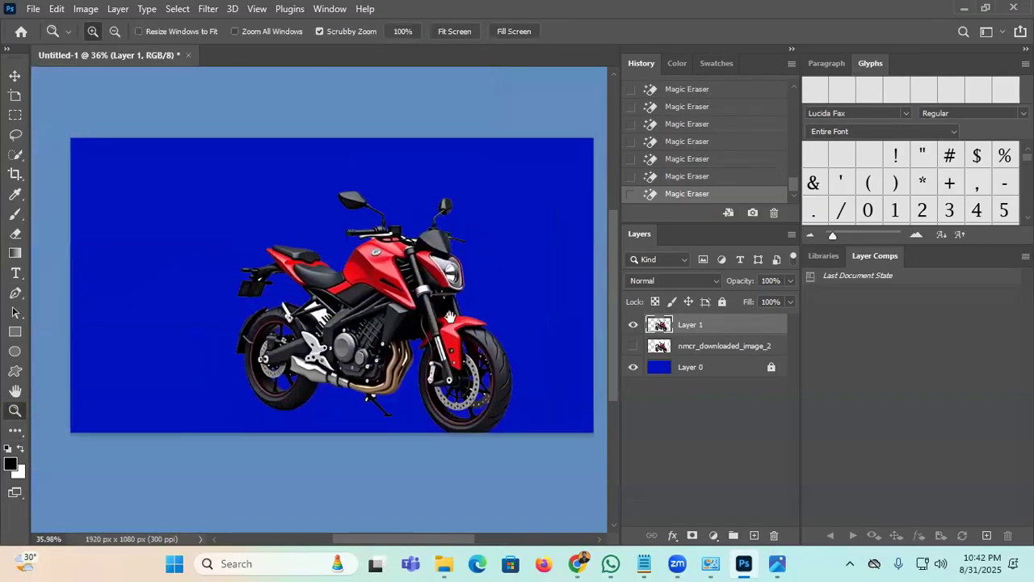
click(15, 75)
Step: Flip the motorcycle horizontally with Free Transform
mouse_move(390, 294)
mouse_down()
mouse_move(373, 257)
mouse_move(342, 296)
mouse_move(242, 300)
mouse_move(263, 312)
mouse_move(294, 278)
mouse_up()
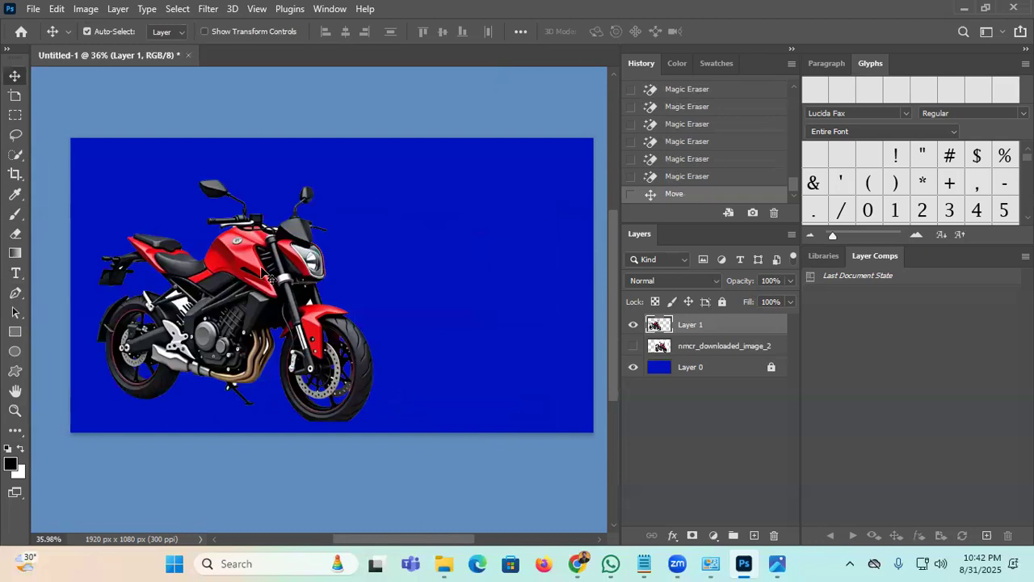
key(ctrl+t)
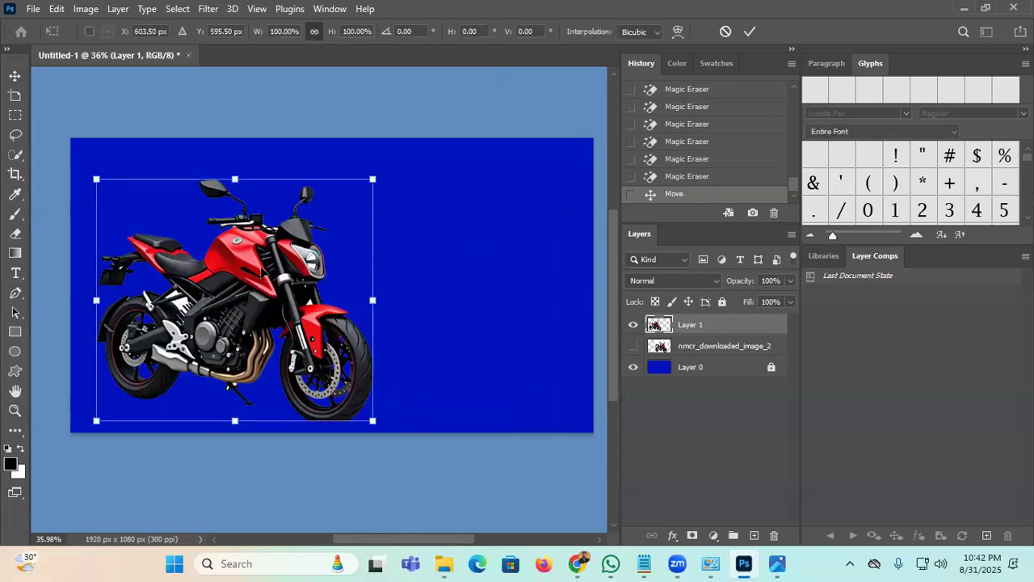
right_click(260, 271)
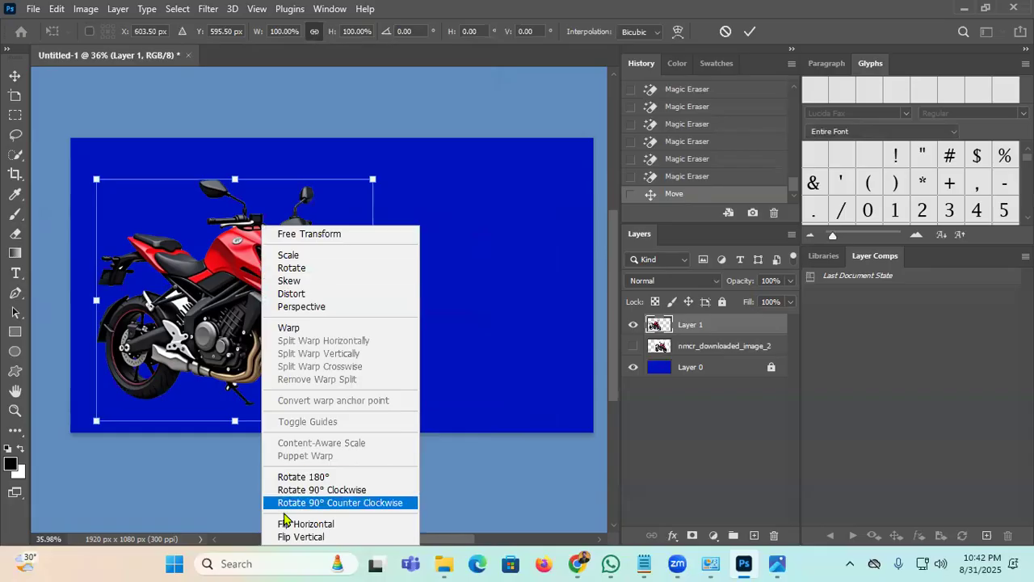
click(365, 525)
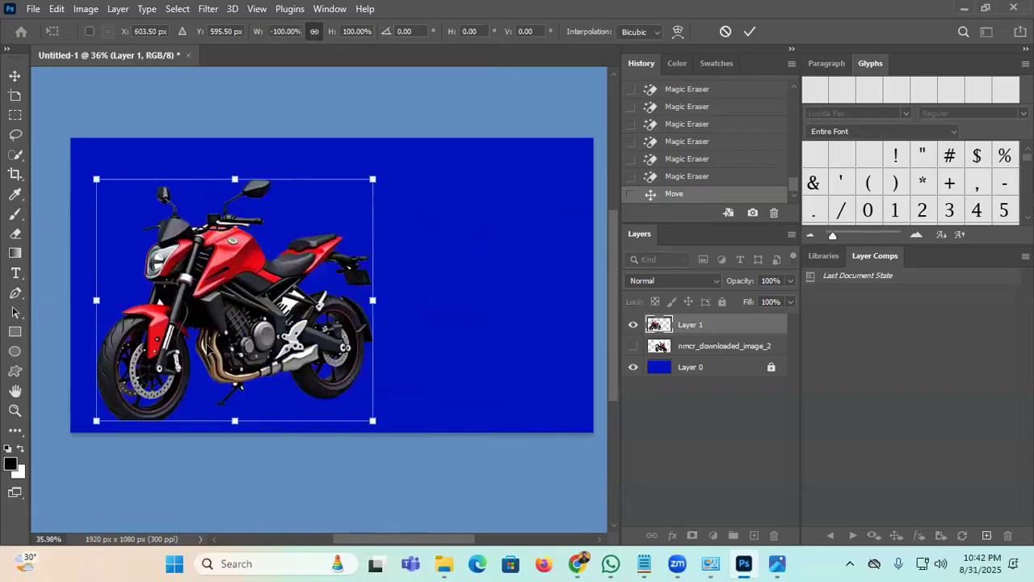
click(750, 32)
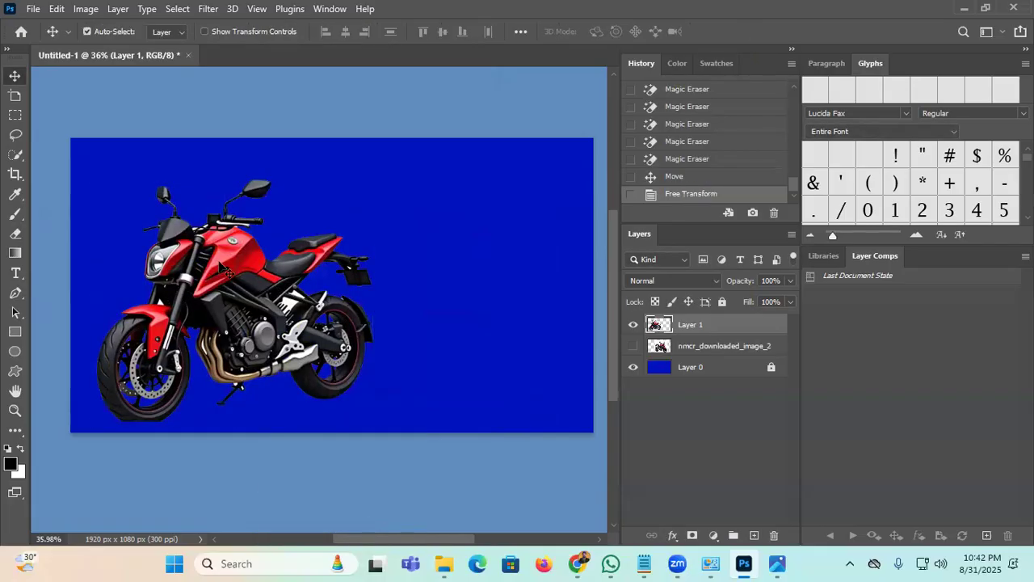
Step: Move the motorcycle to the banner's right side and tilt it about 0.88° clockwise
drag(234, 290, 444, 309)
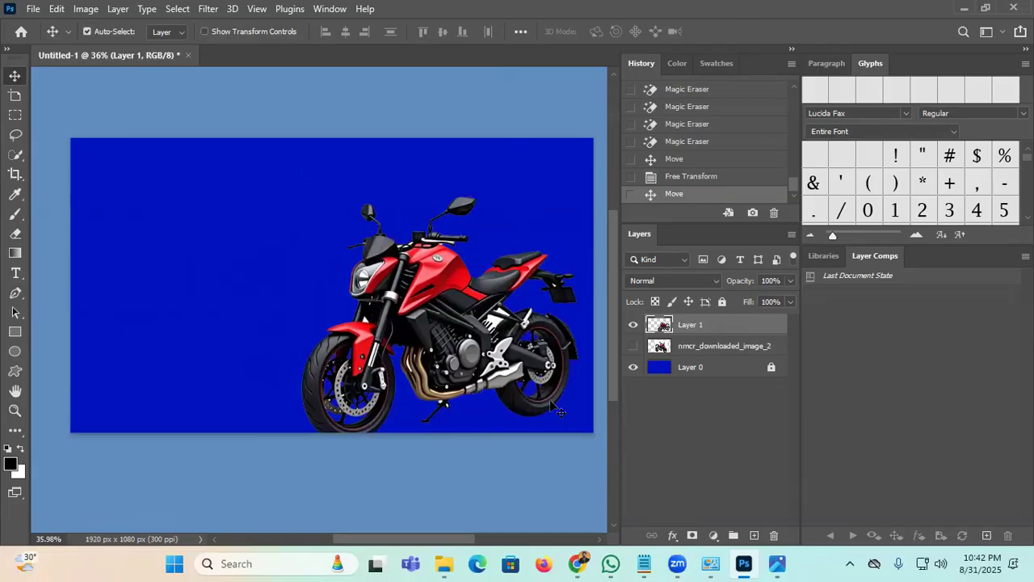
key(ctrl)
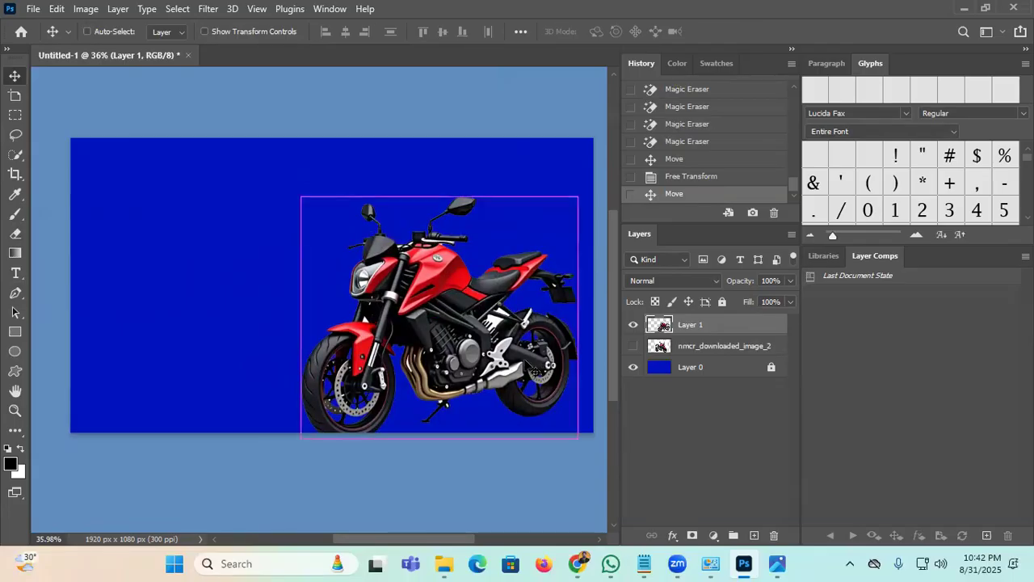
key(ctrl+t)
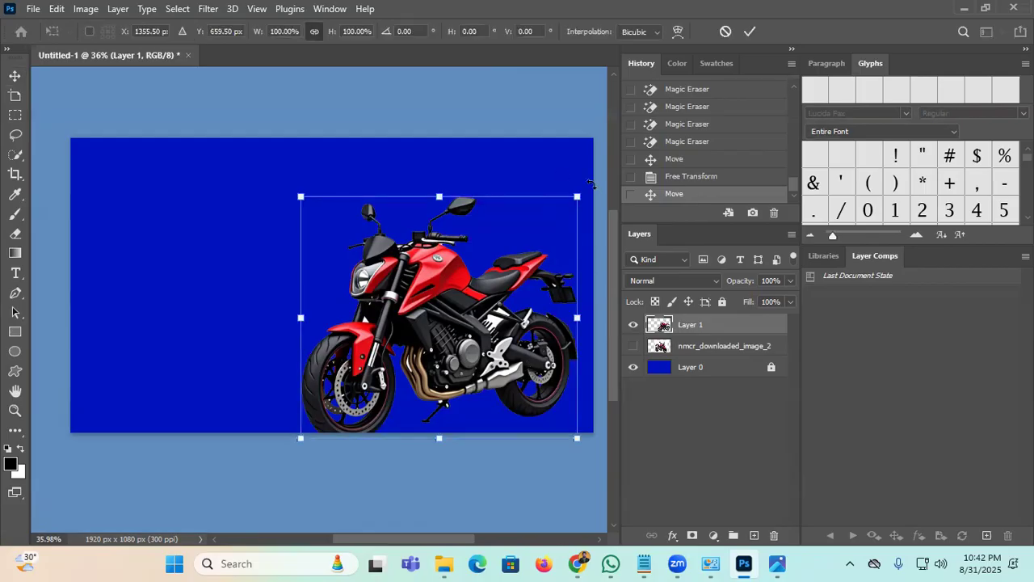
mouse_move(592, 186)
mouse_down()
mouse_move(600, 217)
mouse_move(591, 189)
mouse_up()
drag(466, 299, 478, 295)
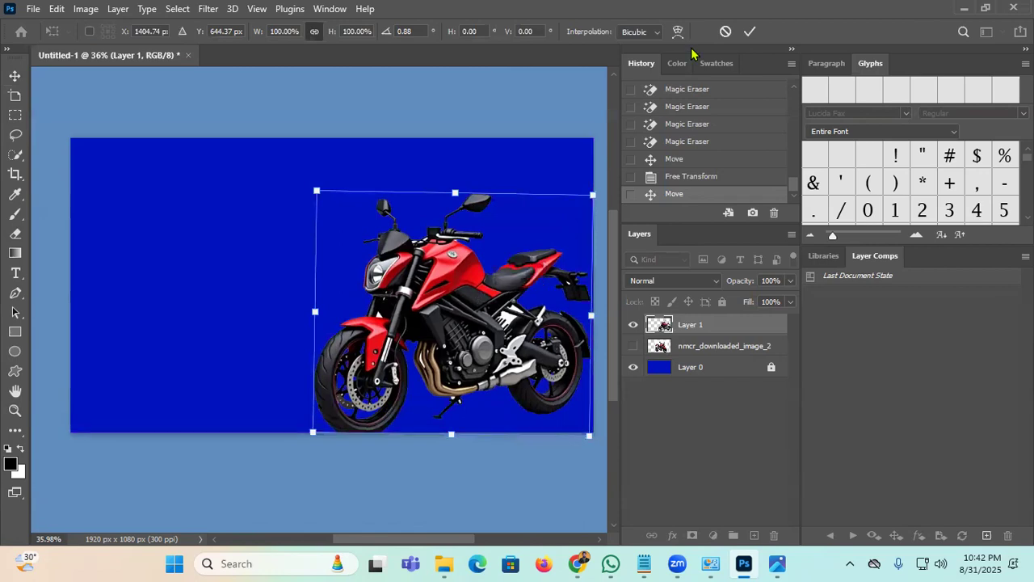
click(748, 31)
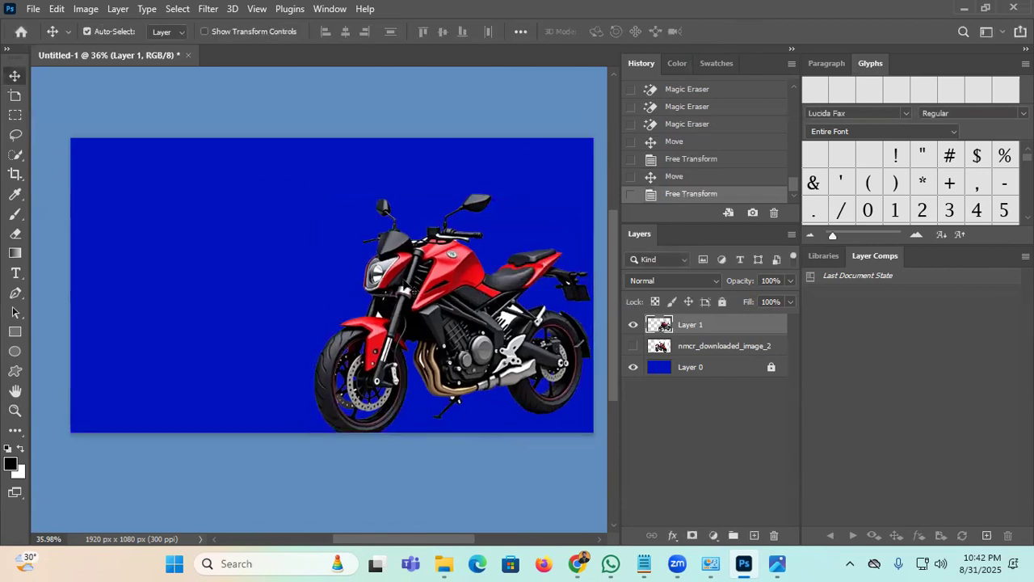
click(15, 409)
Step: Zoom in and Magic Erase the leftover white highlights on the handlebar
click(509, 241)
drag(379, 240, 269, 214)
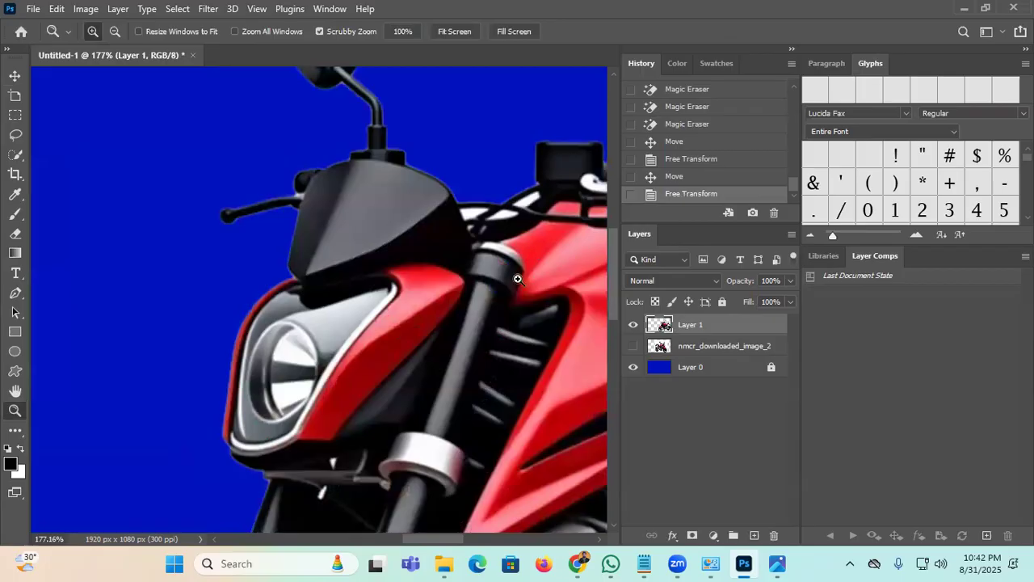
scroll(521, 263, right, 3)
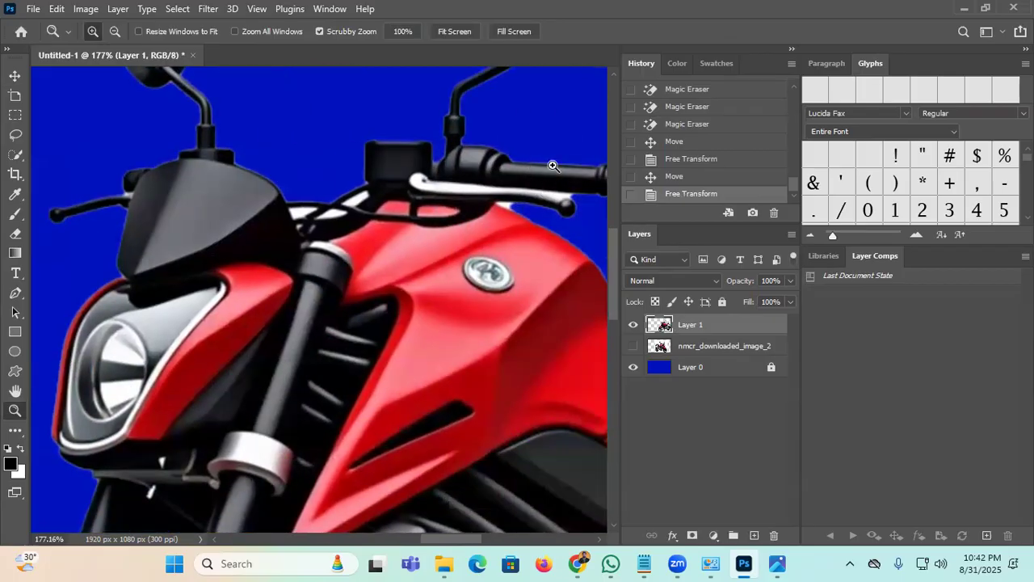
scroll(268, 241, down, 5)
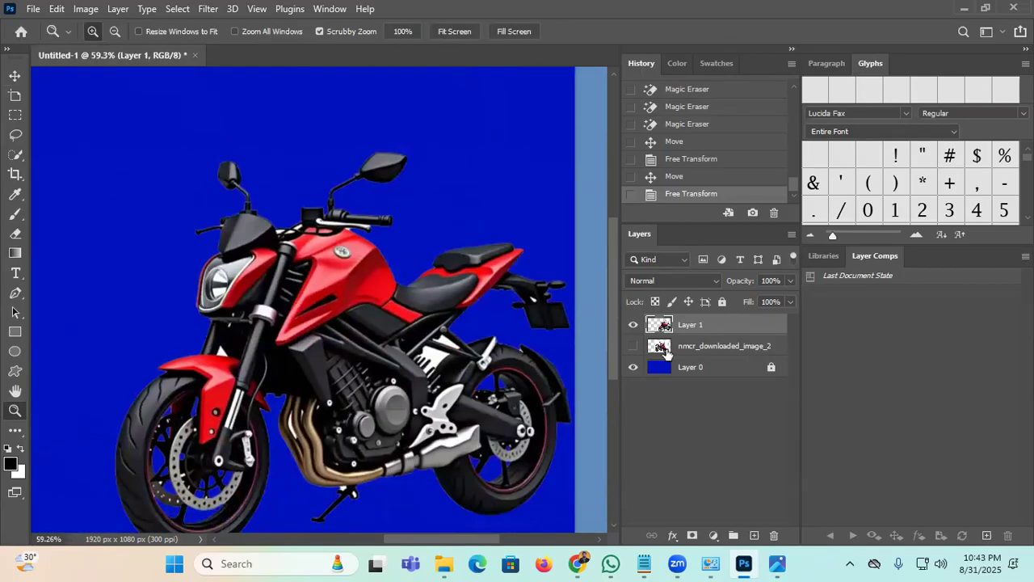
click(20, 432)
click(15, 435)
scroll(298, 223, up, 10)
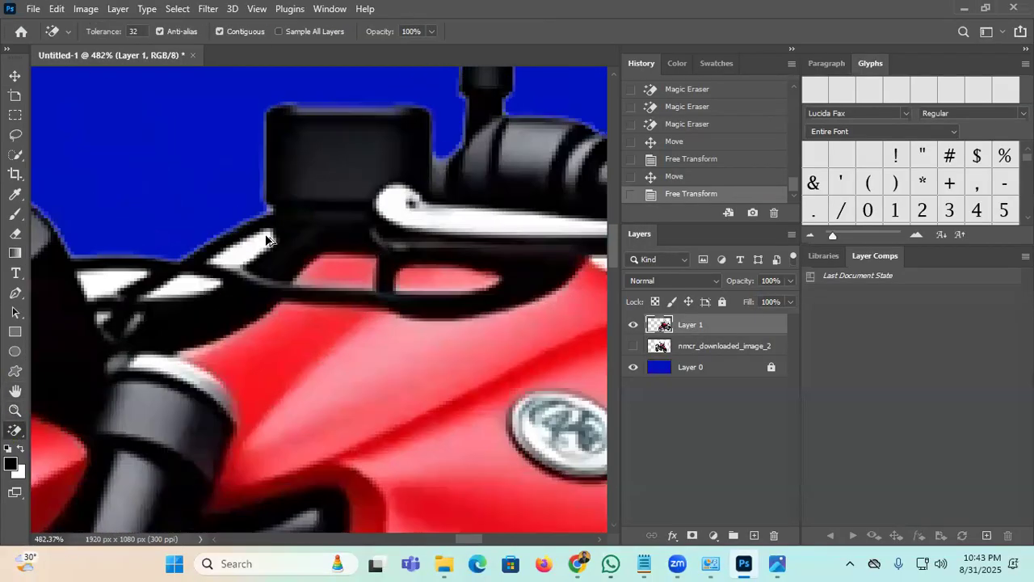
click(259, 234)
click(171, 291)
click(100, 283)
Step: Erase the remaining white patches near the seat and frame
scroll(269, 259, down, 10)
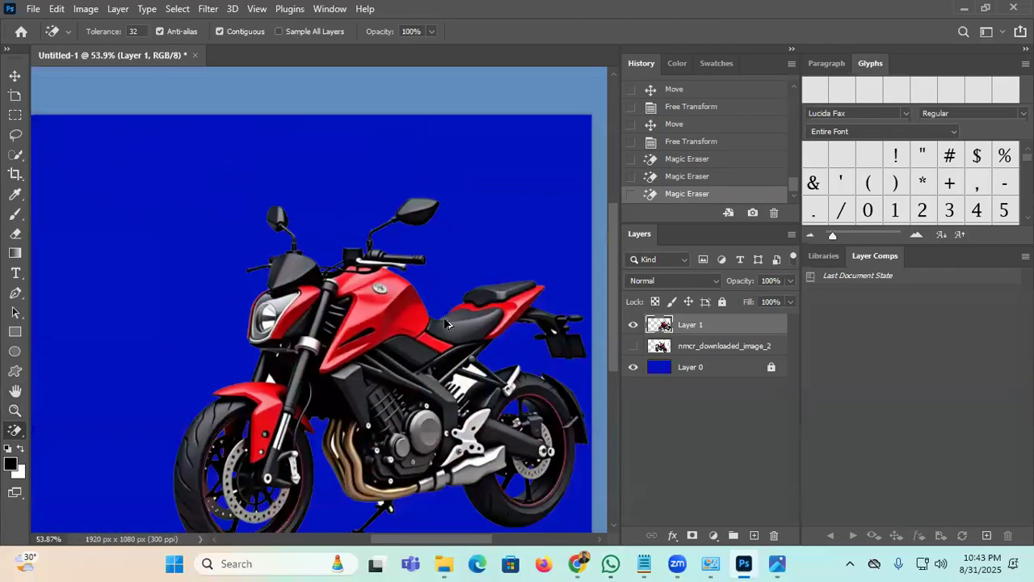
click(465, 372)
click(475, 364)
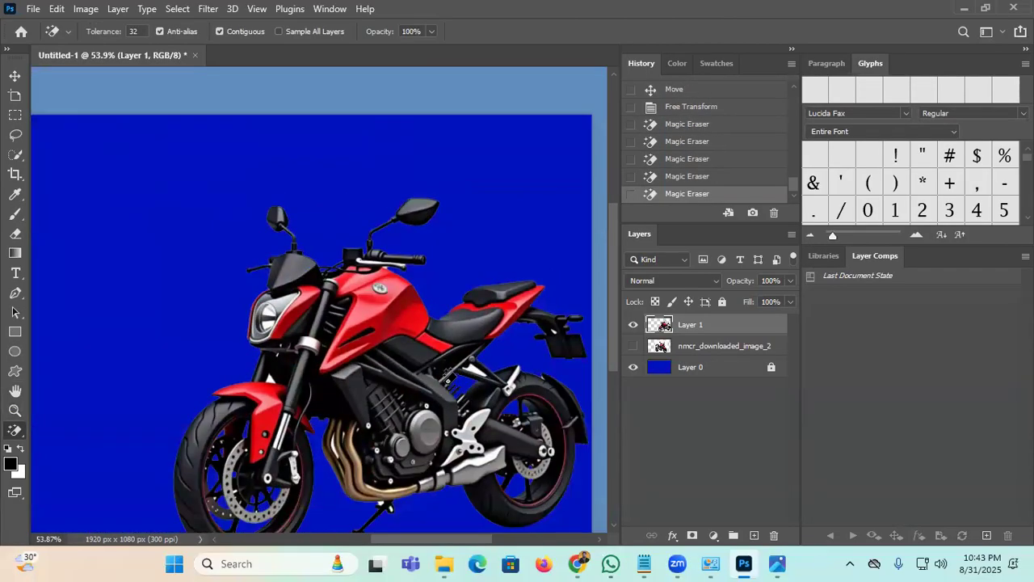
scroll(477, 365, up, 4)
click(488, 337)
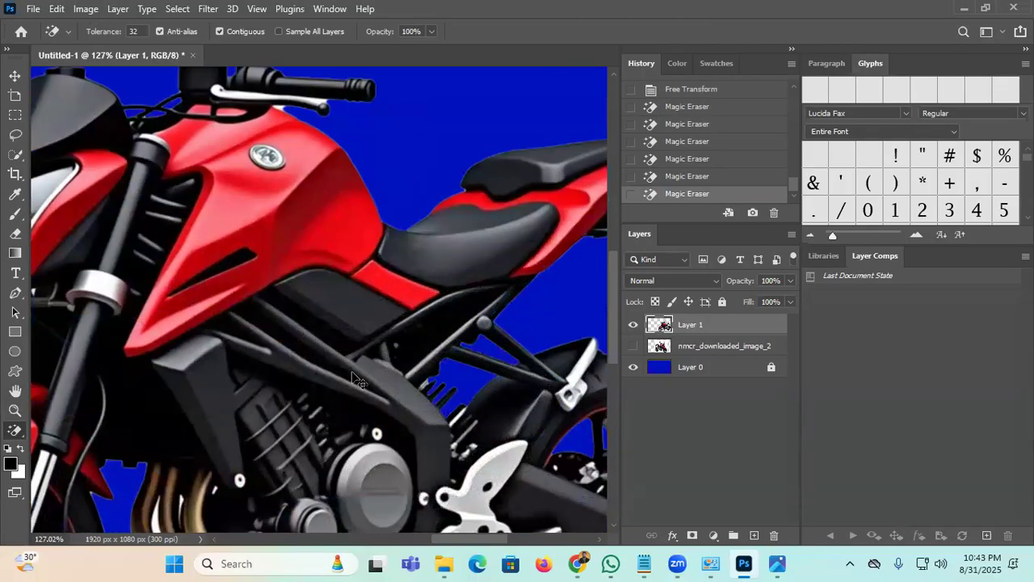
scroll(330, 345, down, 5)
scroll(329, 345, up, 1)
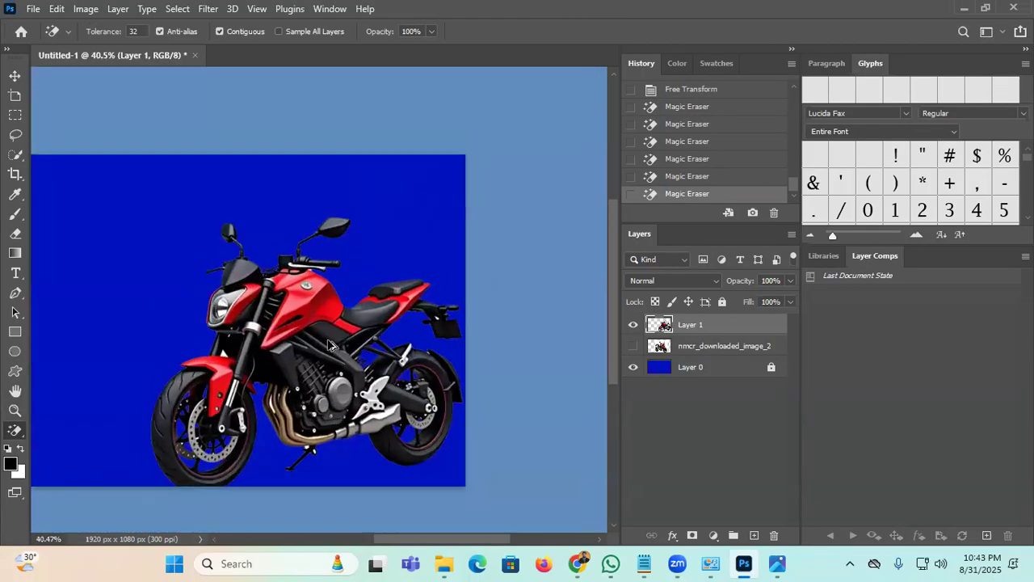
Step: Move the motorcycle up and to the left, then zoom in around the rear wheel
click(14, 76)
drag(289, 356, 236, 293)
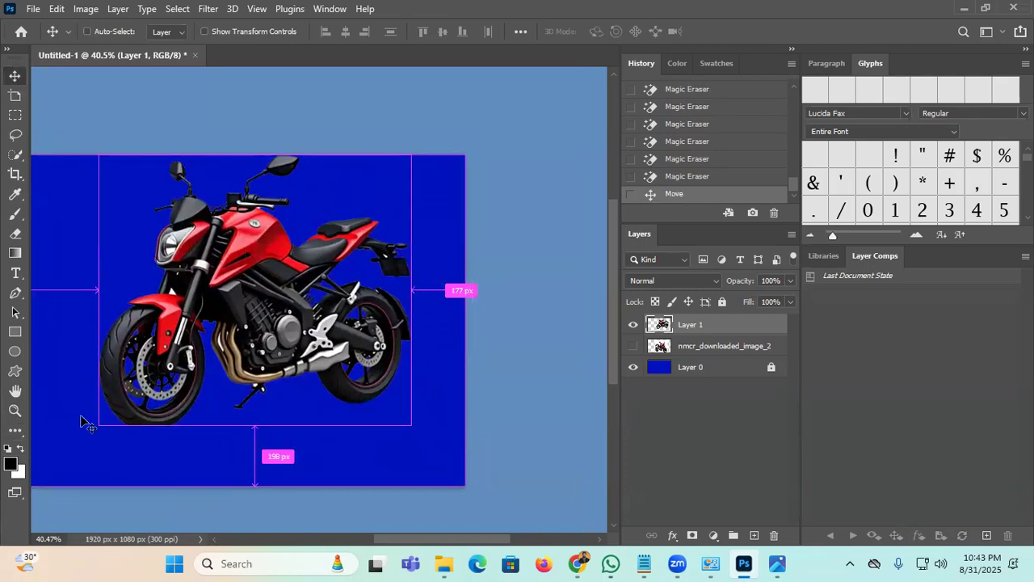
click(14, 410)
alt+click(477, 378)
drag(476, 378, 466, 370)
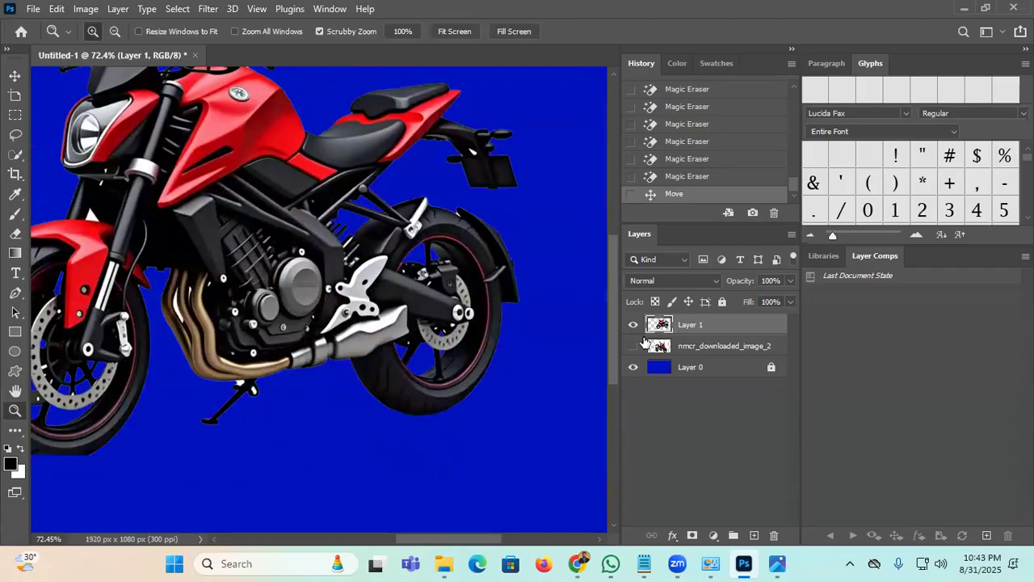
Step: Switch to the Blur Tool with a 45 px brush at 90% strength
click(19, 430)
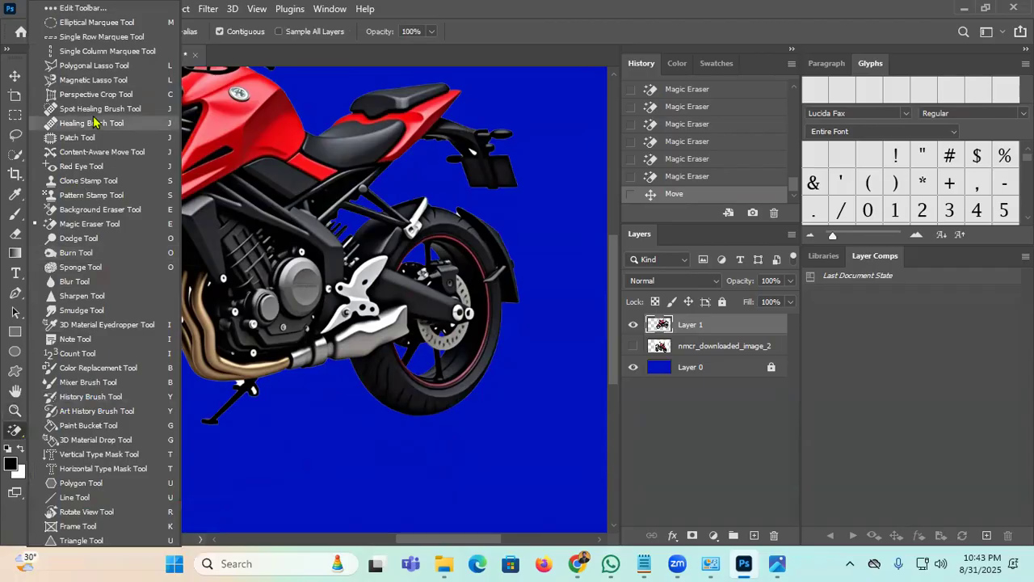
click(86, 283)
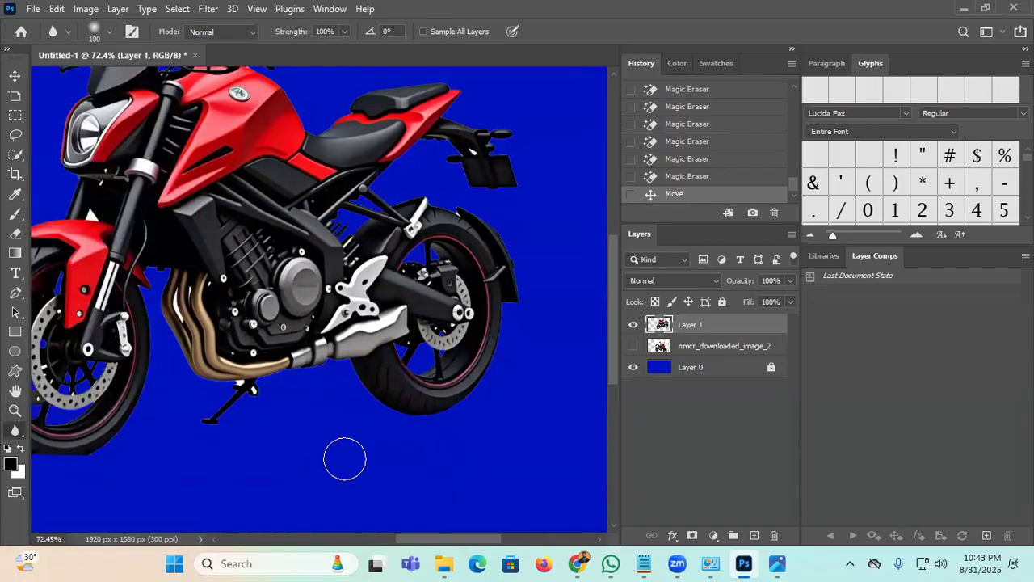
key(bracketleft)
key(bracketleft)
key(bracketleft)
key(bracketleft)
key(bracketleft)
key(bracketright)
key(bracketright)
key(bracketright)
key(bracketright)
key(bracketright)
key(bracketright)
key(bracketright)
key(bracketright)
key(bracketright)
key(bracketright)
key(bracketright)
key(bracketright)
key(bracketright)
key(bracketright)
key(bracketright)
key(bracketright)
key(bracketright)
key(bracketright)
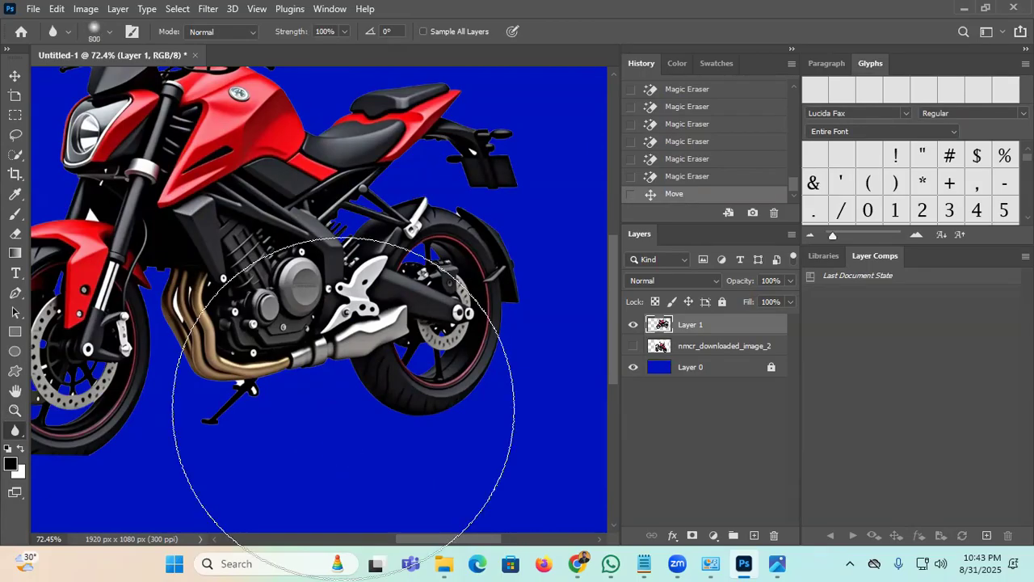
key(bracketleft)
key(bracketleft)
key(bracketleft)
key(bracketleft)
key(bracketleft)
key(bracketleft)
key(bracketleft)
key(bracketleft)
key(bracketleft)
key(bracketleft)
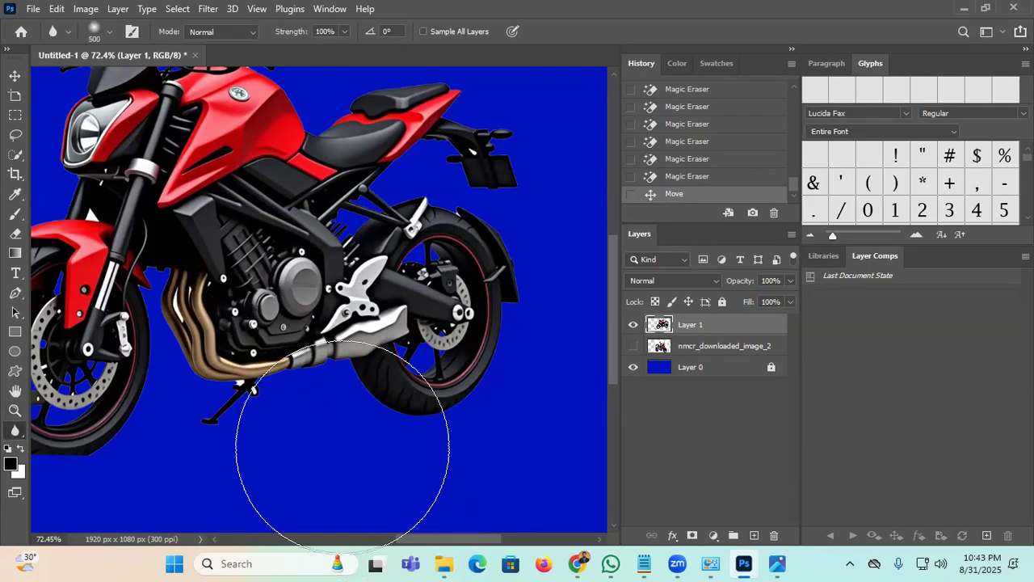
key(bracketleft)
key(bracketleft)
key(bracketleft)
key(bracketleft)
key(bracketleft)
key(bracketleft)
key(bracketleft)
key(bracketleft)
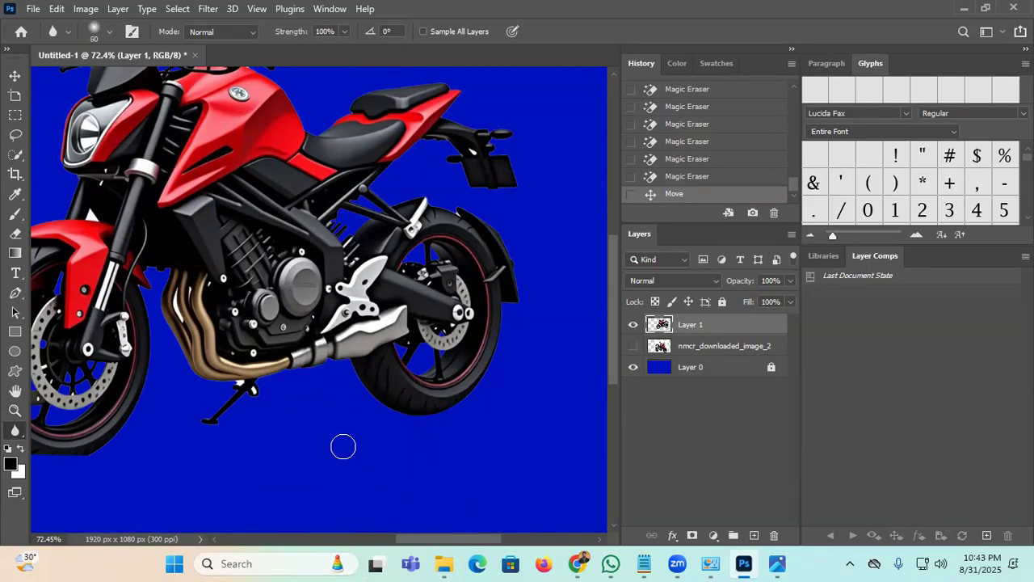
key(9)
scroll(400, 396, up, 5)
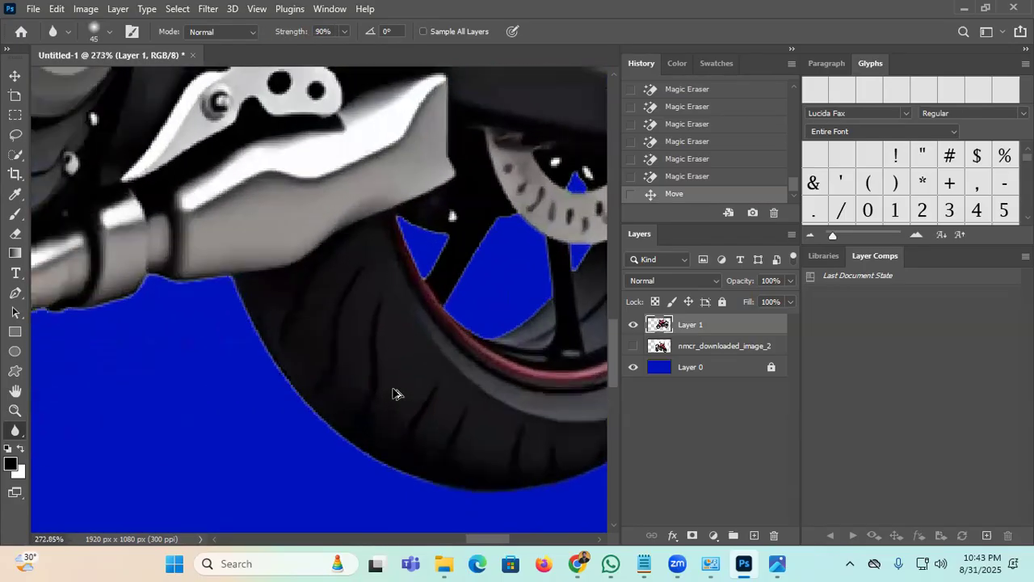
Step: With a 25 px blur brush, soften the rear tyre and fender edges
key(bracketleft)
key(bracketleft)
key(bracketleft)
key(bracketleft)
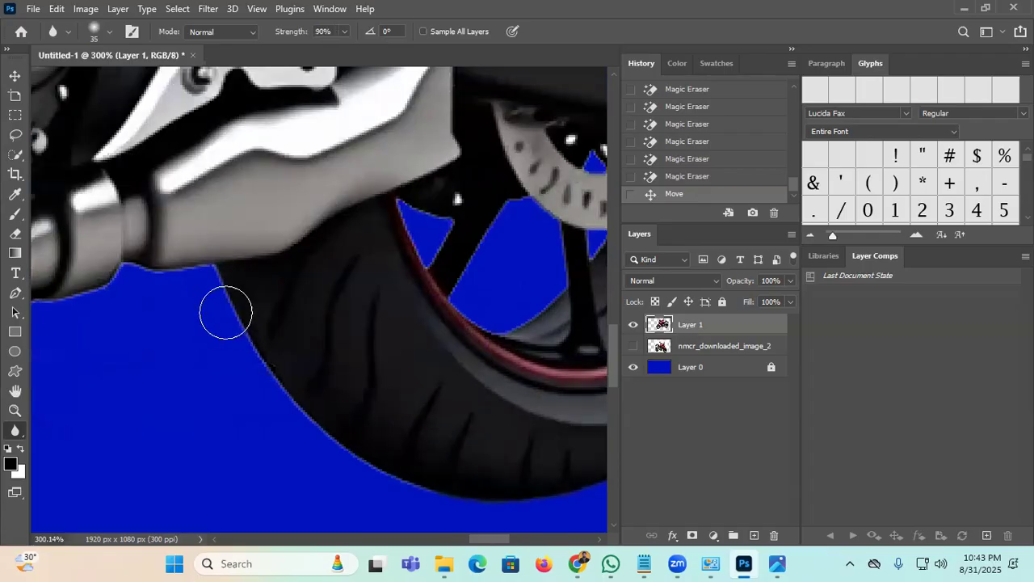
mouse_move(242, 305)
mouse_down()
mouse_move(254, 356)
mouse_move(365, 471)
mouse_move(417, 462)
mouse_move(239, 356)
mouse_move(316, 397)
mouse_move(455, 365)
mouse_move(519, 334)
mouse_move(272, 435)
mouse_up()
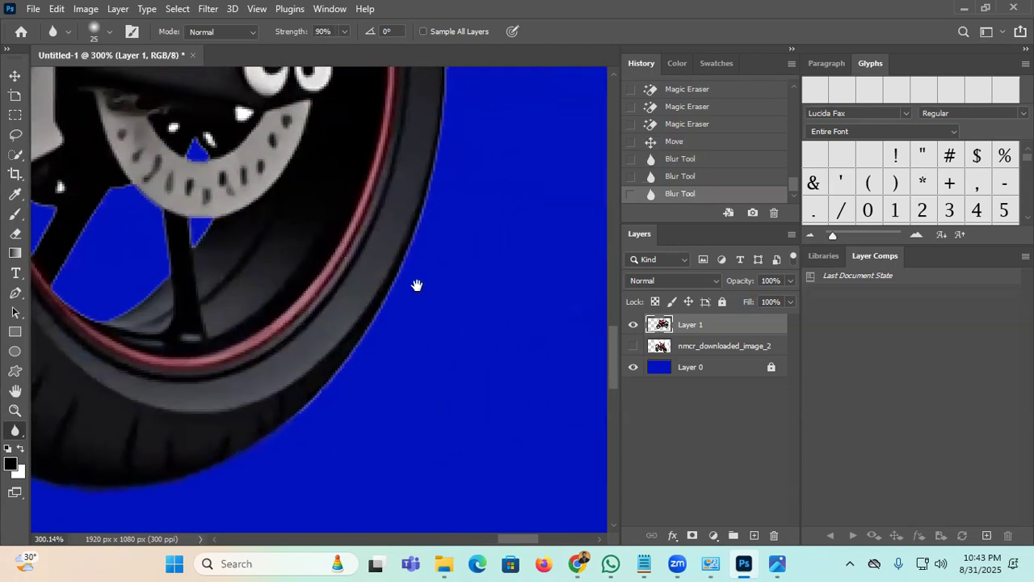
mouse_move(437, 183)
mouse_down()
mouse_move(419, 154)
mouse_move(342, 352)
mouse_move(456, 429)
mouse_up()
drag(448, 331, 446, 283)
drag(505, 135, 520, 230)
drag(473, 273, 472, 278)
drag(461, 237, 548, 454)
mouse_move(579, 345)
mouse_down()
mouse_move(578, 295)
mouse_move(467, 138)
mouse_move(426, 116)
mouse_up()
mouse_move(327, 119)
mouse_down()
mouse_move(392, 228)
mouse_move(353, 201)
mouse_move(379, 212)
mouse_move(221, 151)
mouse_move(157, 172)
mouse_move(168, 201)
mouse_up()
Step: Soften the frame bars, the edge by the blue notch, and the frame's diagonal with a 9 px brush
drag(120, 166, 163, 213)
drag(77, 204, 138, 241)
key(bracketleft)
key(bracketleft)
key(bracketleft)
key(bracketleft)
drag(100, 244, 159, 254)
drag(52, 265, 108, 240)
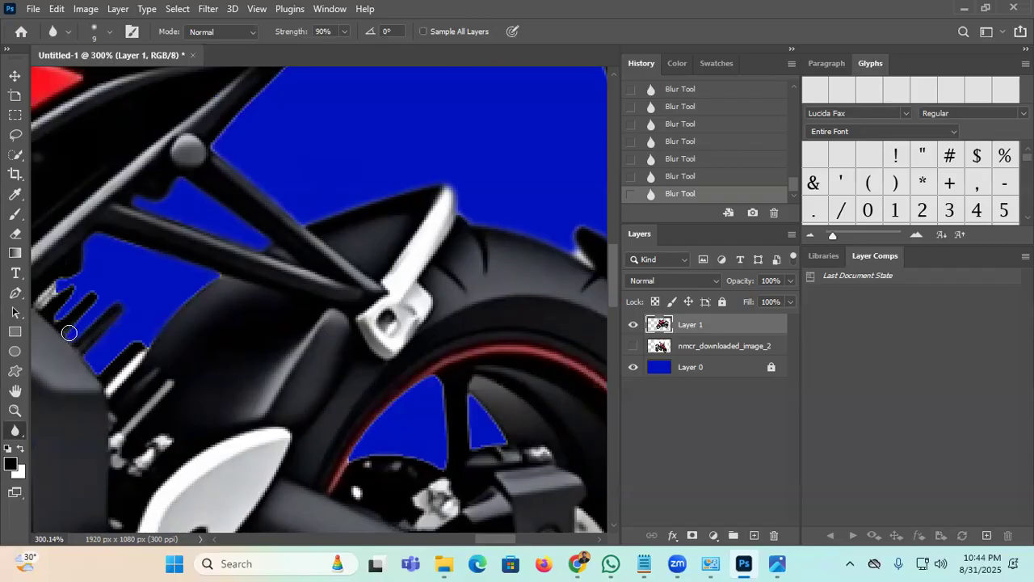
mouse_move(66, 286)
mouse_down()
mouse_move(42, 288)
mouse_move(99, 288)
mouse_up()
drag(269, 231, 379, 437)
drag(375, 290, 427, 241)
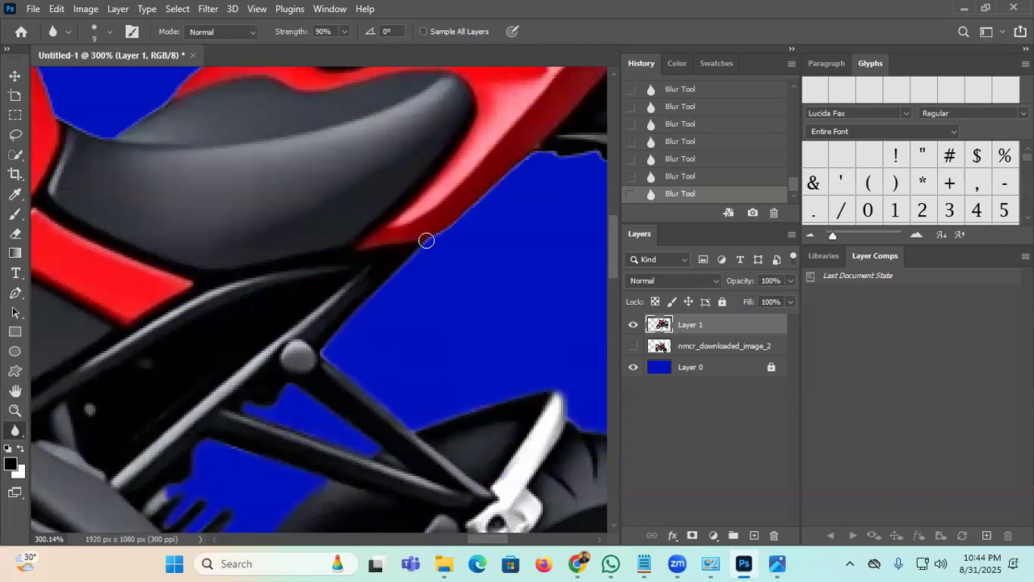
Step: At 15 px, blur the rear bracket, number plate edges, and oval knob and arm
key(bracketright)
key(bracketright)
key(bracketright)
key(bracketright)
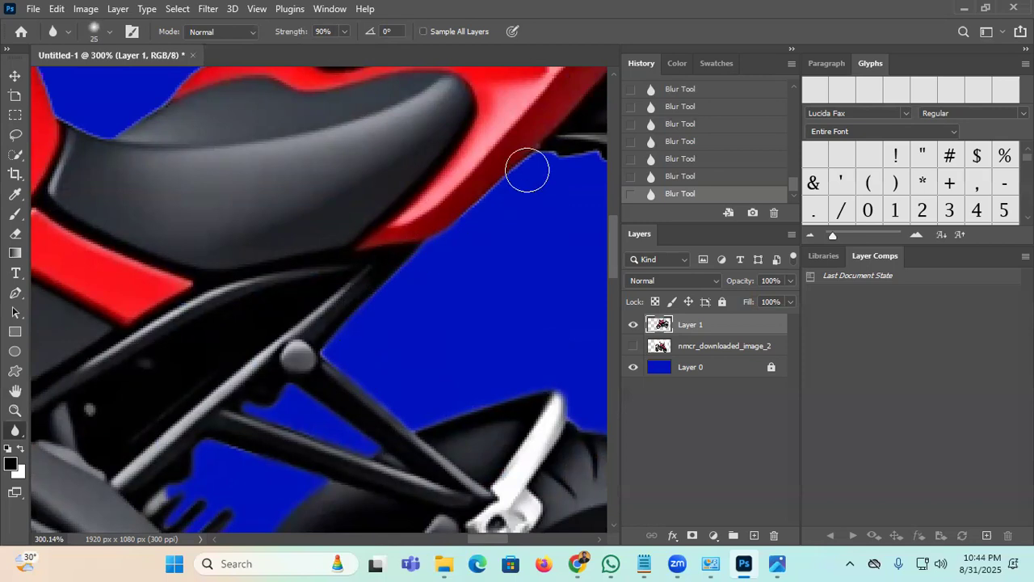
key(bracketleft)
key(bracketleft)
drag(508, 248, 334, 327)
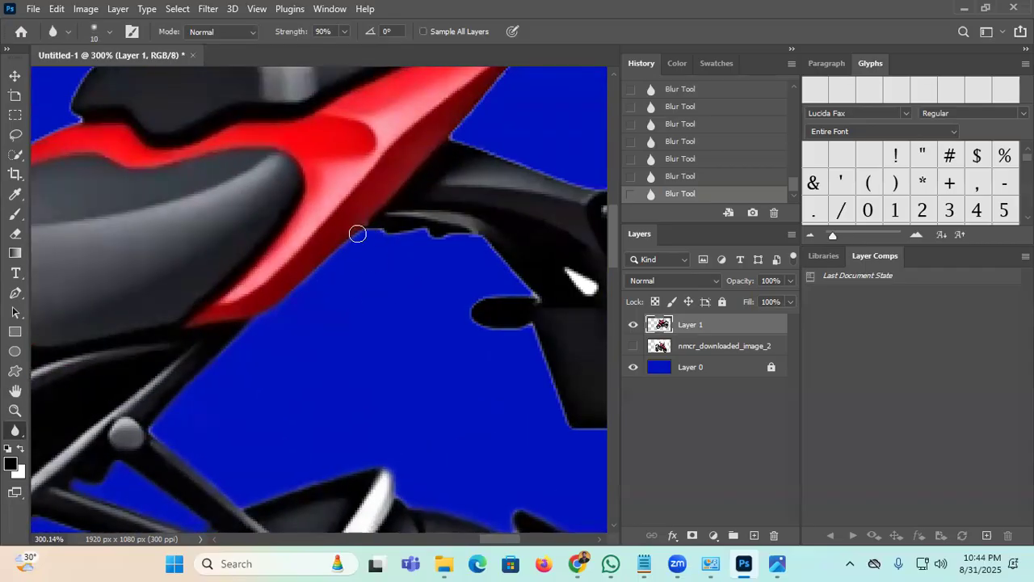
mouse_move(451, 221)
mouse_down()
mouse_move(535, 299)
mouse_move(521, 292)
mouse_move(517, 306)
mouse_move(430, 291)
mouse_move(393, 298)
mouse_move(383, 314)
mouse_move(450, 316)
mouse_move(488, 415)
mouse_move(562, 428)
mouse_up()
drag(505, 400, 358, 360)
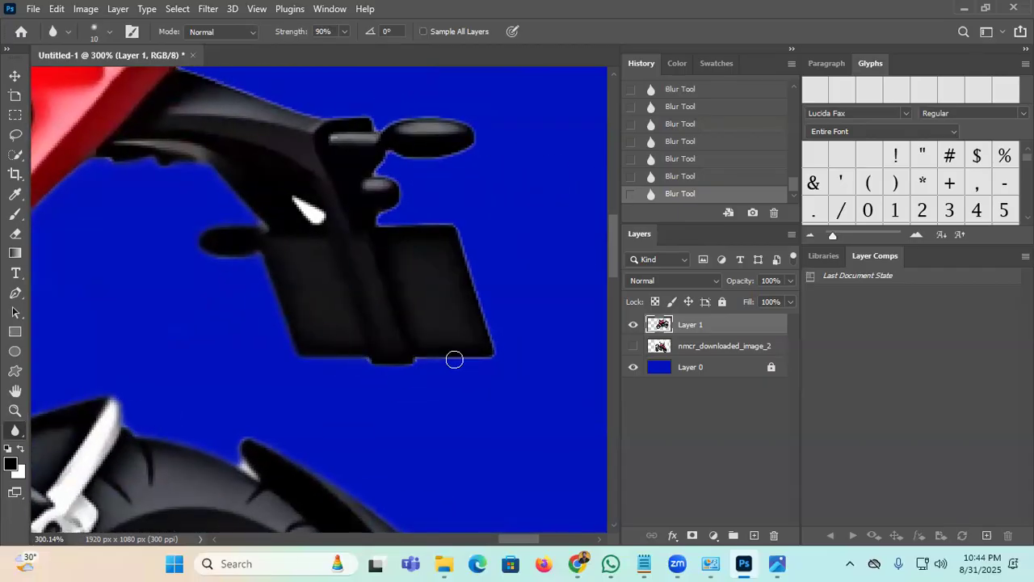
mouse_move(492, 341)
mouse_down()
mouse_move(459, 230)
mouse_move(382, 218)
mouse_up()
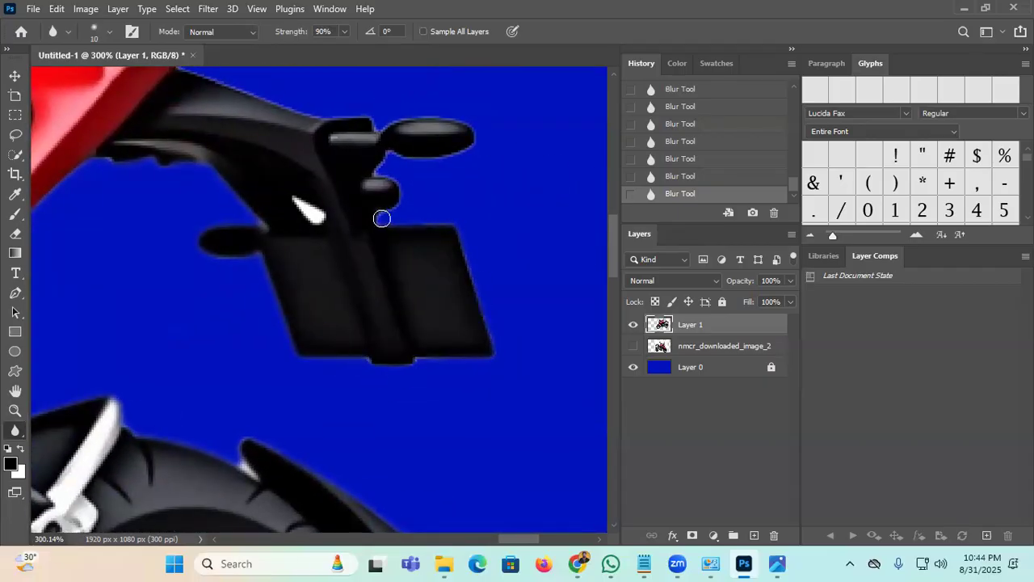
mouse_move(395, 158)
mouse_down()
mouse_move(473, 141)
mouse_move(461, 121)
mouse_move(323, 119)
mouse_move(161, 62)
mouse_up()
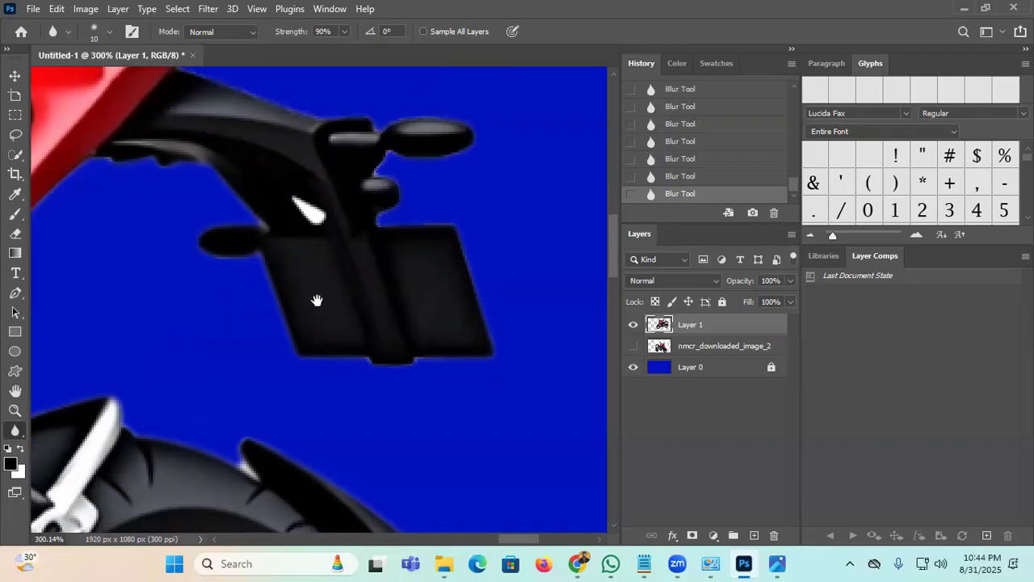
Step: Magic Erase the white highlight on the bracket and blur the edge beside it
click(14, 429)
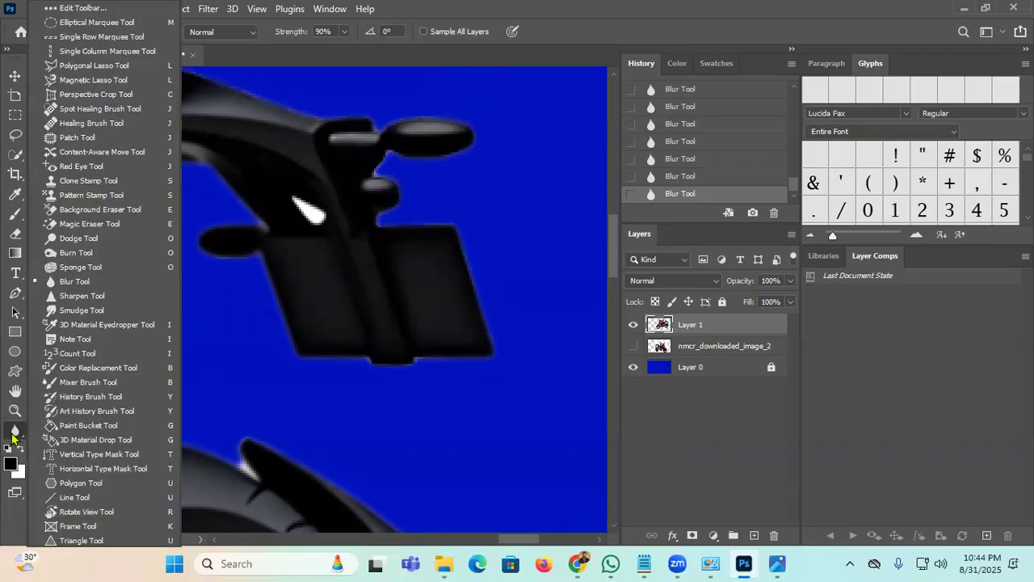
click(81, 229)
click(305, 210)
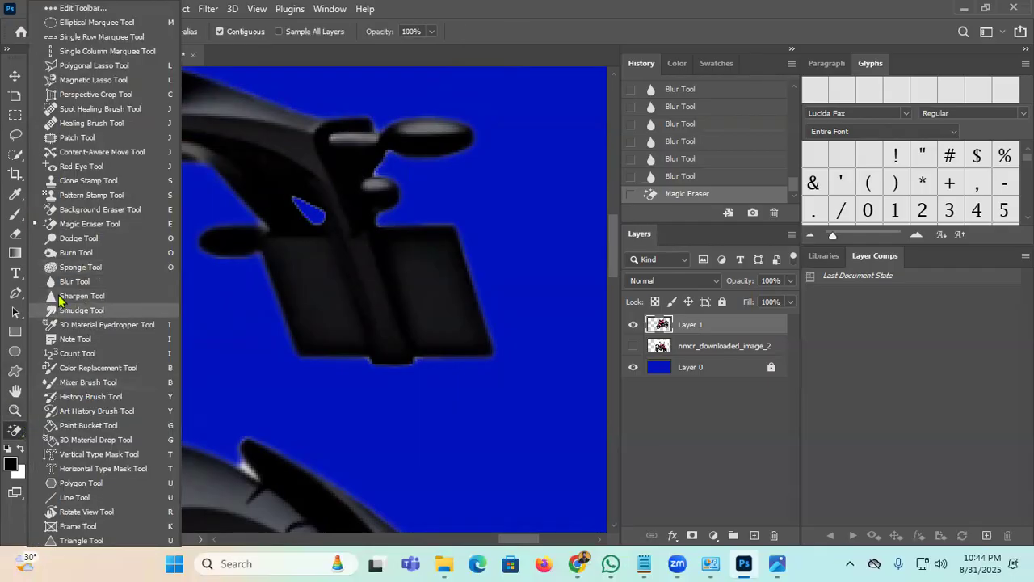
click(88, 282)
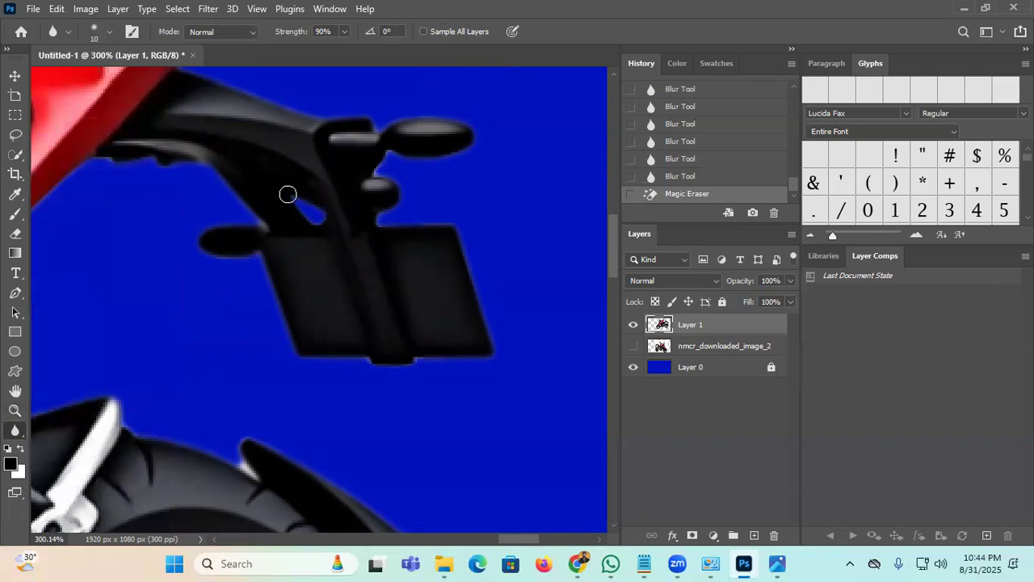
drag(288, 194, 299, 203)
drag(343, 216, 421, 312)
drag(308, 235, 357, 333)
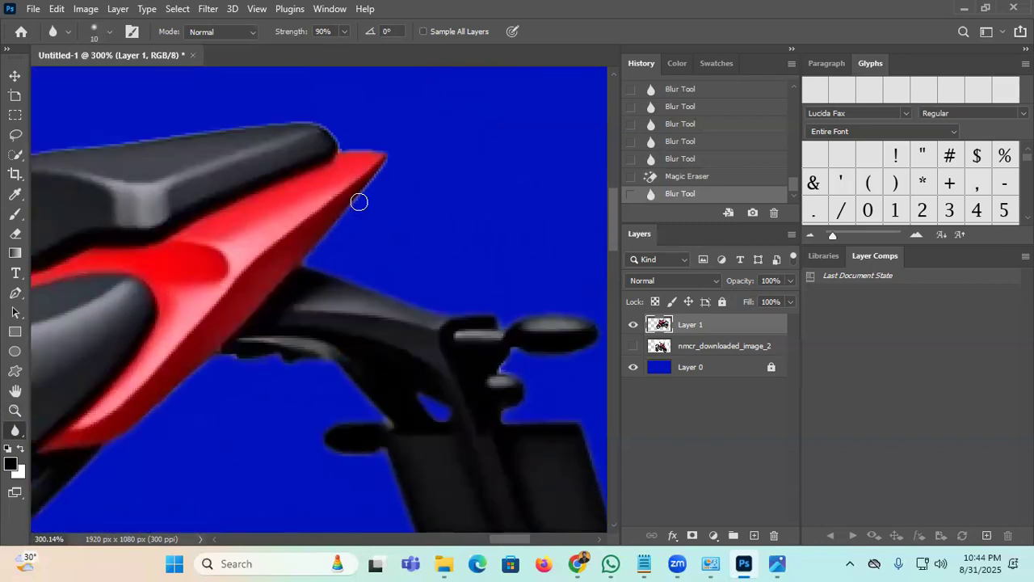
Step: Blur the seat's top edges and the red bodywork edge with a 20 px brush
mouse_move(328, 131)
mouse_down()
mouse_move(261, 118)
mouse_move(104, 143)
mouse_up()
key(bracketright)
key(bracketright)
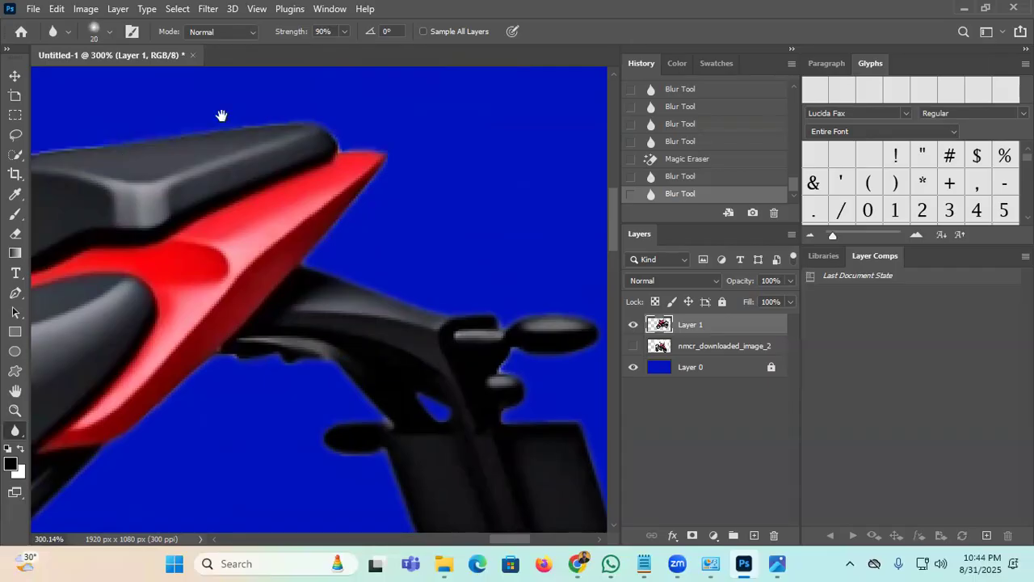
drag(221, 115, 412, 273)
drag(199, 299, 146, 335)
drag(103, 417, 110, 405)
drag(110, 404, 400, 196)
mouse_move(230, 292)
mouse_down()
mouse_move(156, 223)
mouse_move(121, 150)
mouse_move(363, 295)
mouse_up()
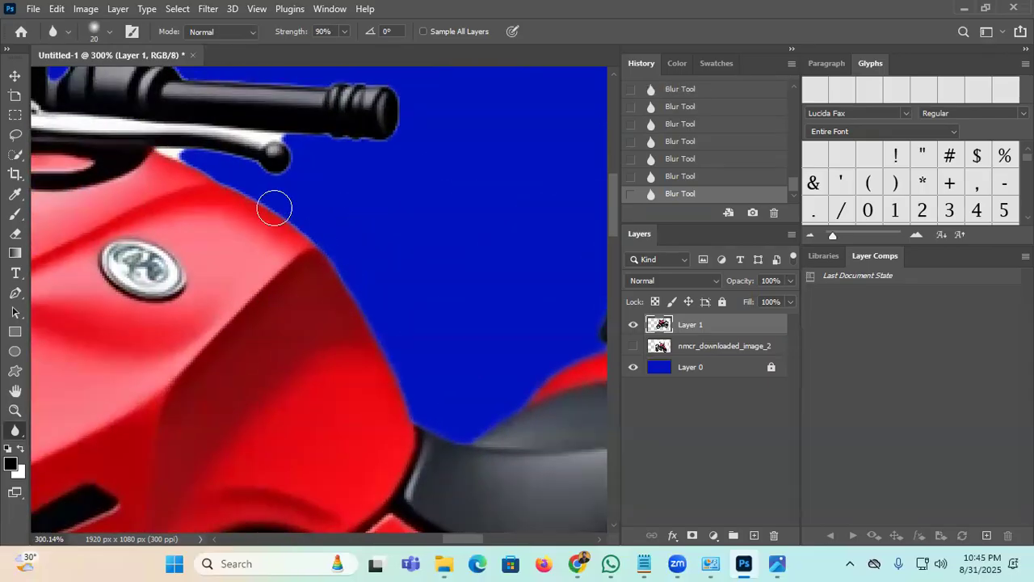
drag(201, 167, 368, 238)
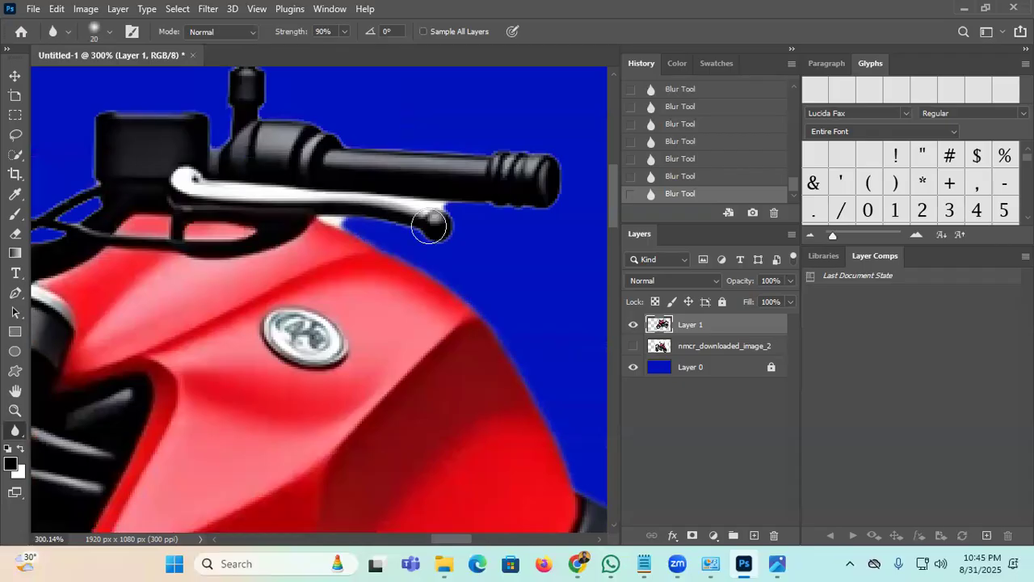
Step: Magic Erase the white fringe on the brake lever and the sliver beside the handlebar
right_click(18, 433)
click(81, 228)
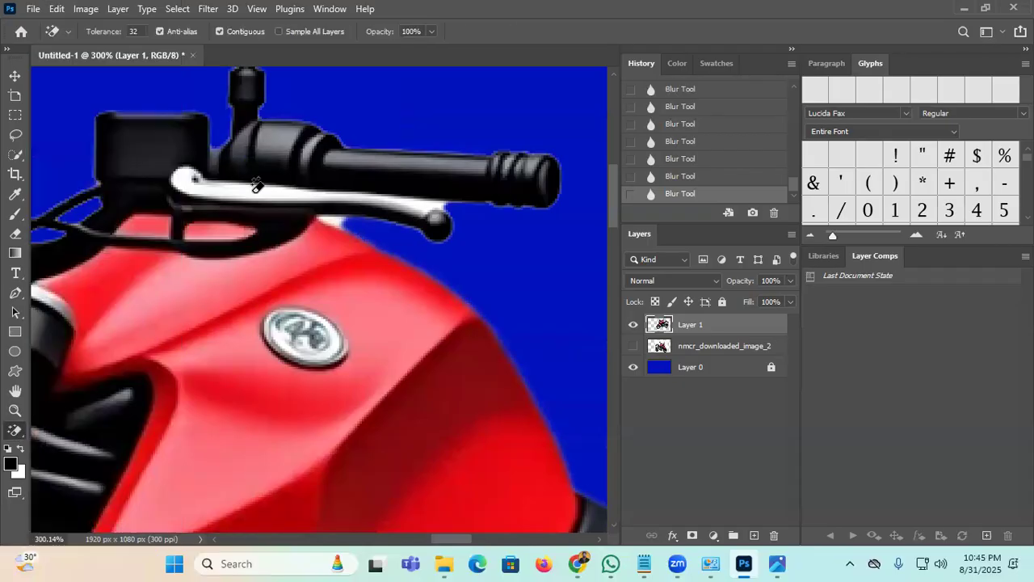
click(254, 185)
drag(233, 245, 492, 231)
drag(575, 238, 552, 404)
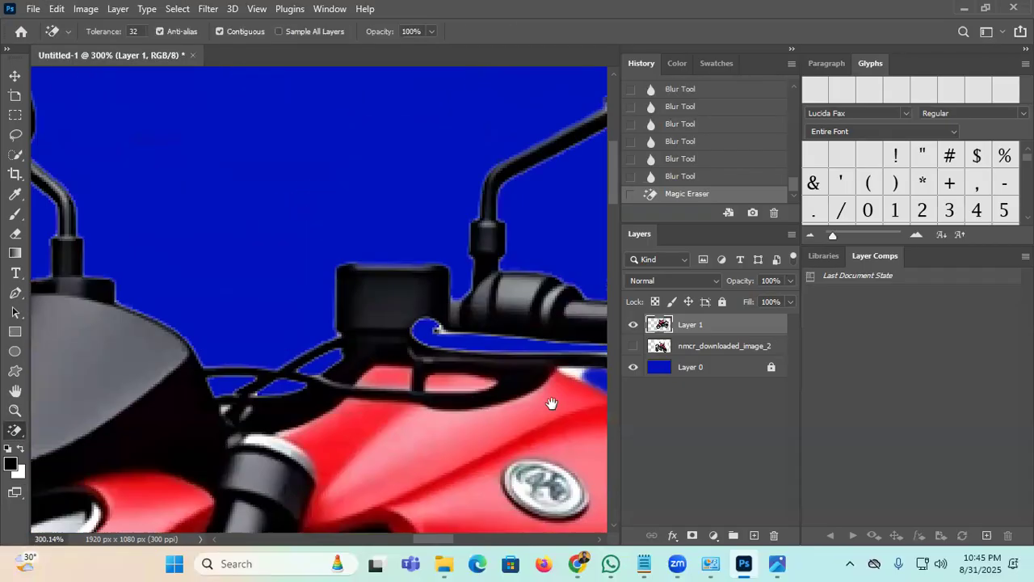
drag(113, 453, 478, 319)
drag(302, 340, 217, 332)
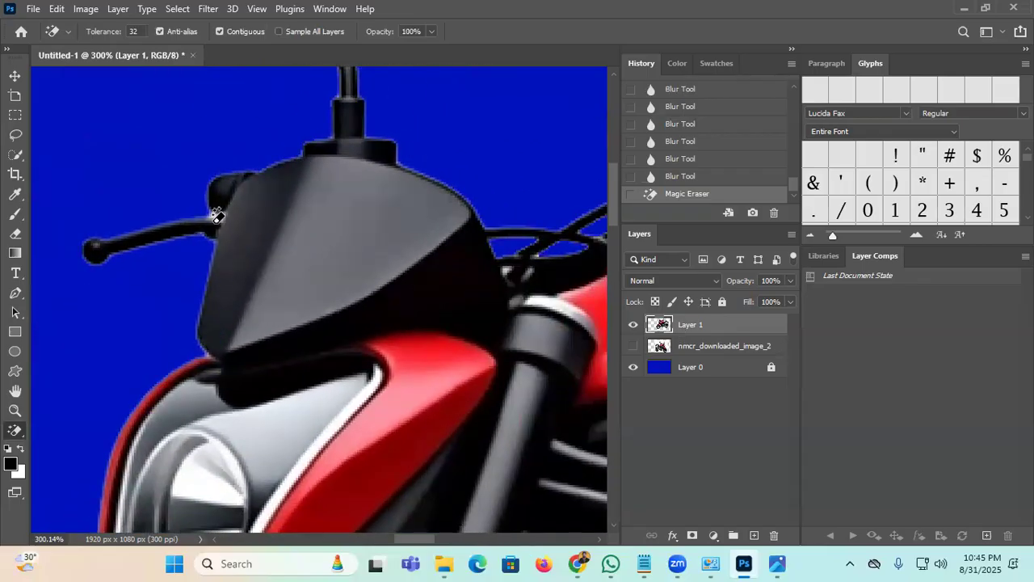
click(215, 217)
Step: Erase the white sliver near the lever and blur the brake lever's outline
drag(395, 315, 65, 314)
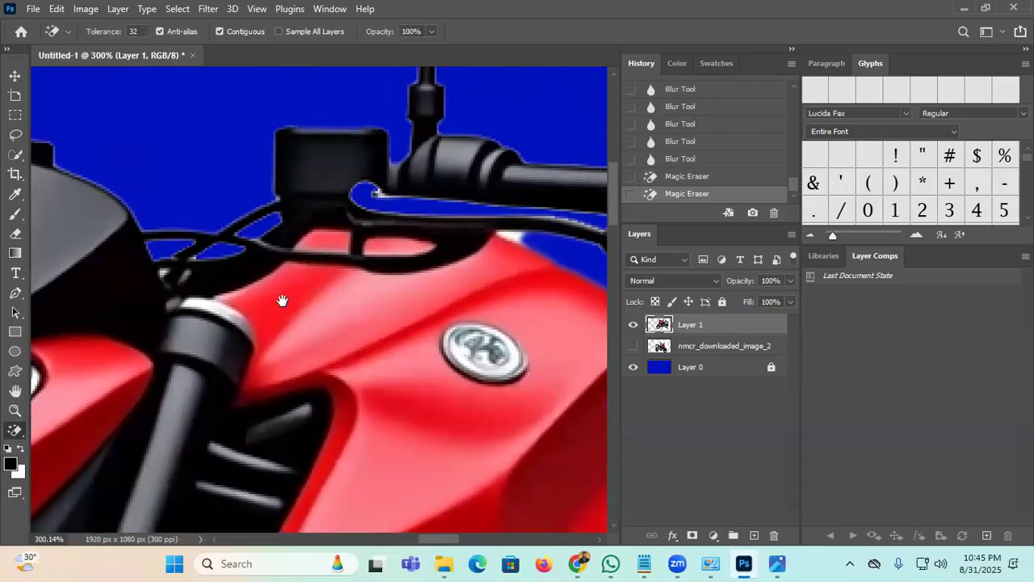
drag(569, 247, 447, 292)
click(394, 271)
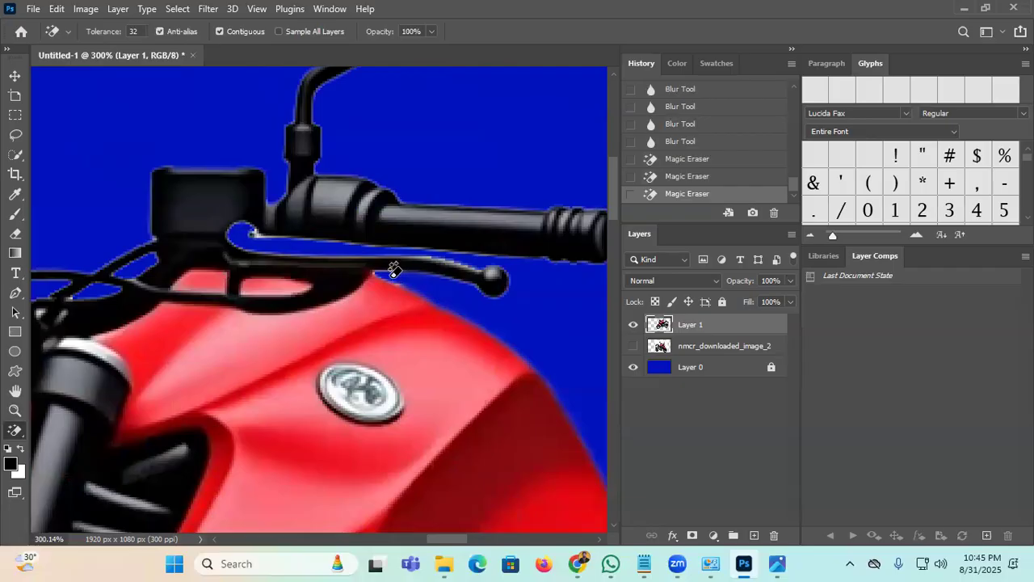
drag(490, 321, 394, 297)
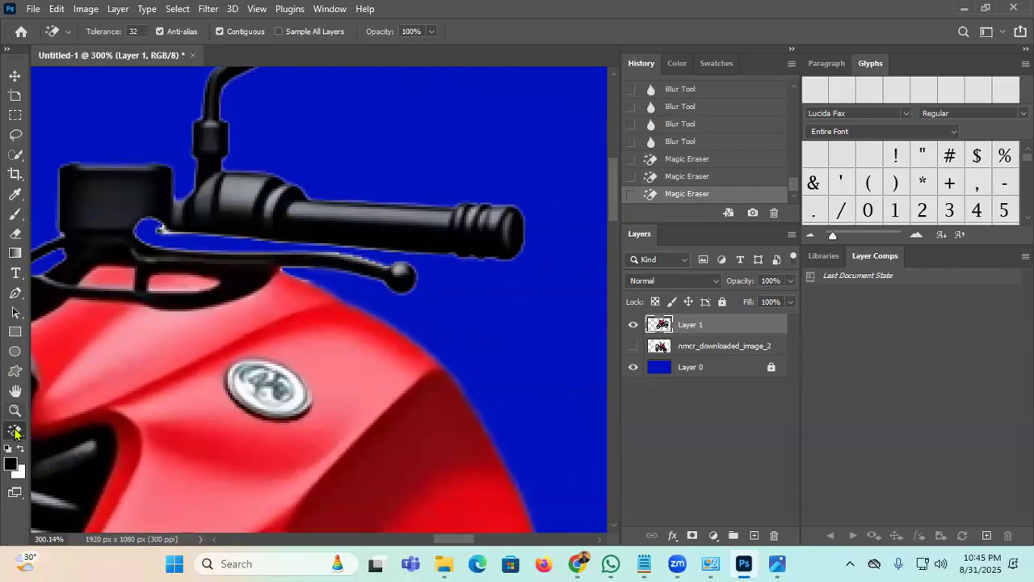
right_click(14, 432)
click(78, 289)
mouse_move(364, 279)
mouse_down()
mouse_move(294, 275)
mouse_move(341, 275)
mouse_move(410, 297)
mouse_move(399, 273)
mouse_up()
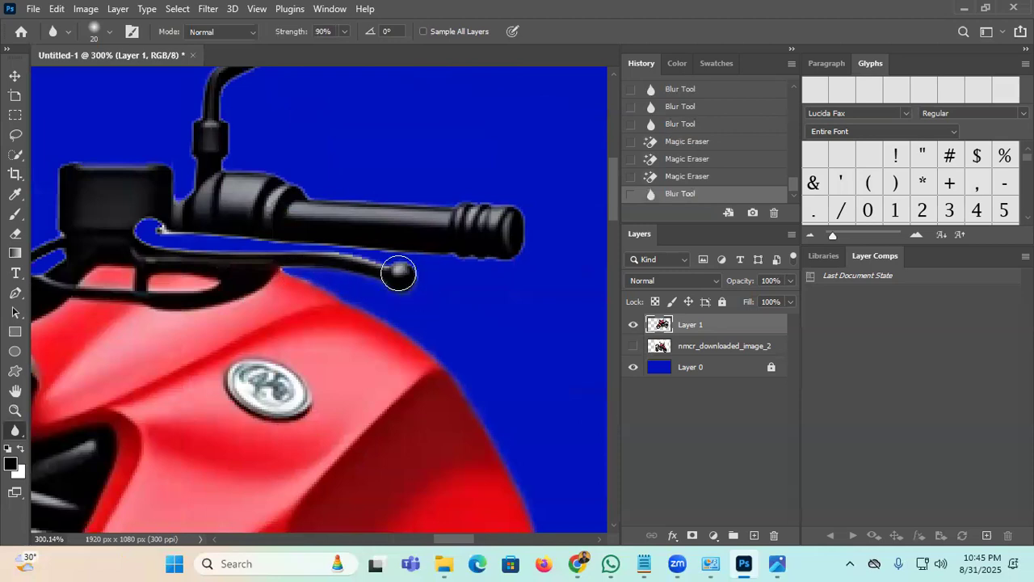
Step: With a 9 px blur brush, soften the brake lever, handlebar and mirror stem edges
key(bracketleft)
key(bracketleft)
mouse_move(372, 257)
mouse_down()
mouse_move(200, 253)
mouse_move(164, 248)
mouse_move(134, 227)
mouse_move(509, 253)
mouse_up()
mouse_move(509, 205)
mouse_down()
mouse_move(361, 202)
mouse_move(285, 182)
mouse_up()
drag(225, 169, 221, 81)
drag(247, 145, 253, 301)
mouse_move(333, 232)
mouse_down()
mouse_move(382, 217)
mouse_move(518, 234)
mouse_up()
Step: Blur the mirror housing, the cut-out edge around the mirror, its stem and the handlebar
drag(566, 196, 567, 194)
drag(476, 251, 383, 322)
mouse_move(474, 162)
mouse_down()
mouse_move(345, 160)
mouse_move(236, 272)
mouse_move(252, 271)
mouse_move(211, 290)
mouse_up()
drag(104, 446, 110, 436)
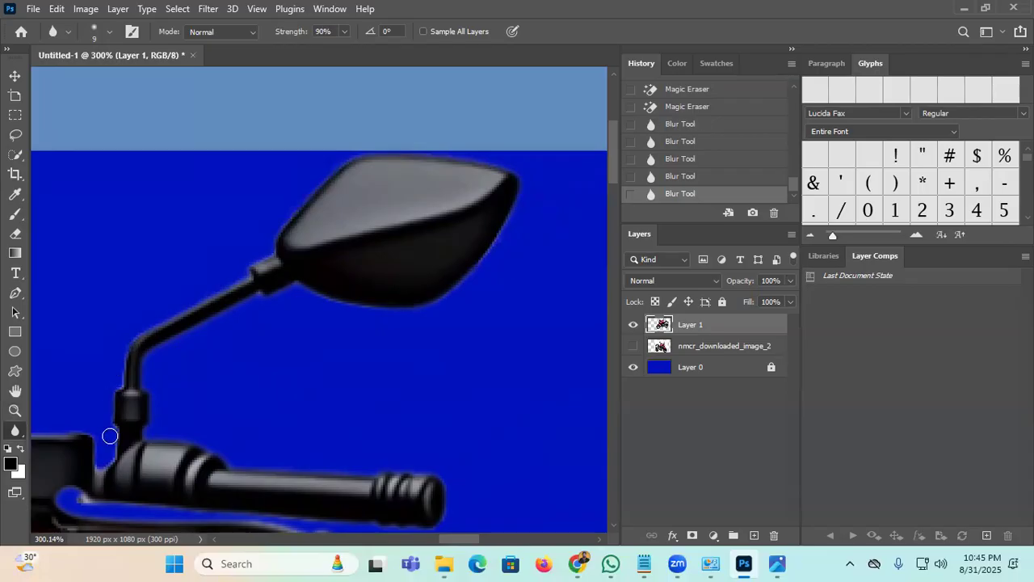
drag(95, 475, 94, 446)
drag(166, 393, 286, 343)
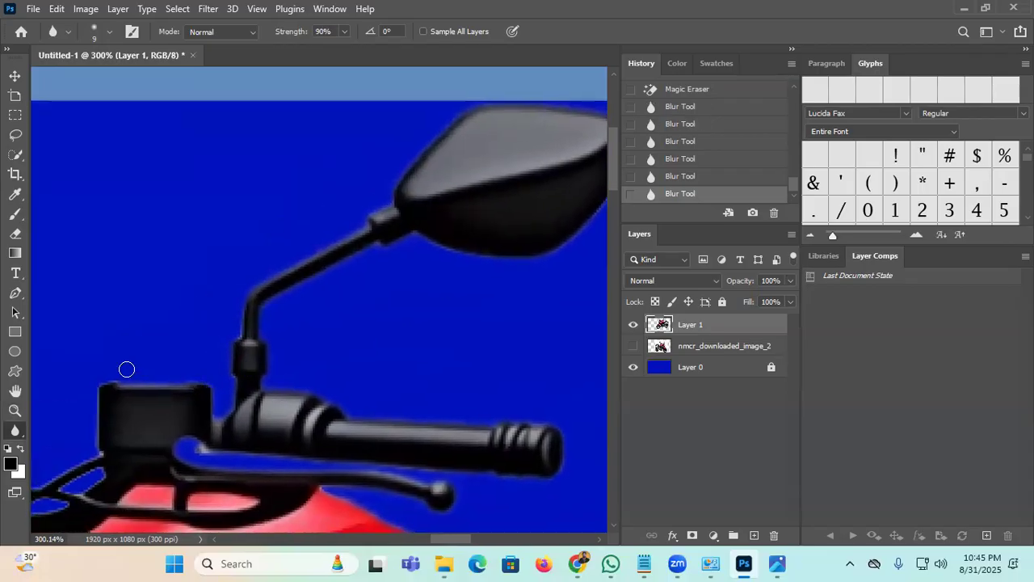
drag(103, 436, 95, 409)
mouse_move(194, 354)
mouse_down()
mouse_move(313, 259)
mouse_move(389, 170)
mouse_up()
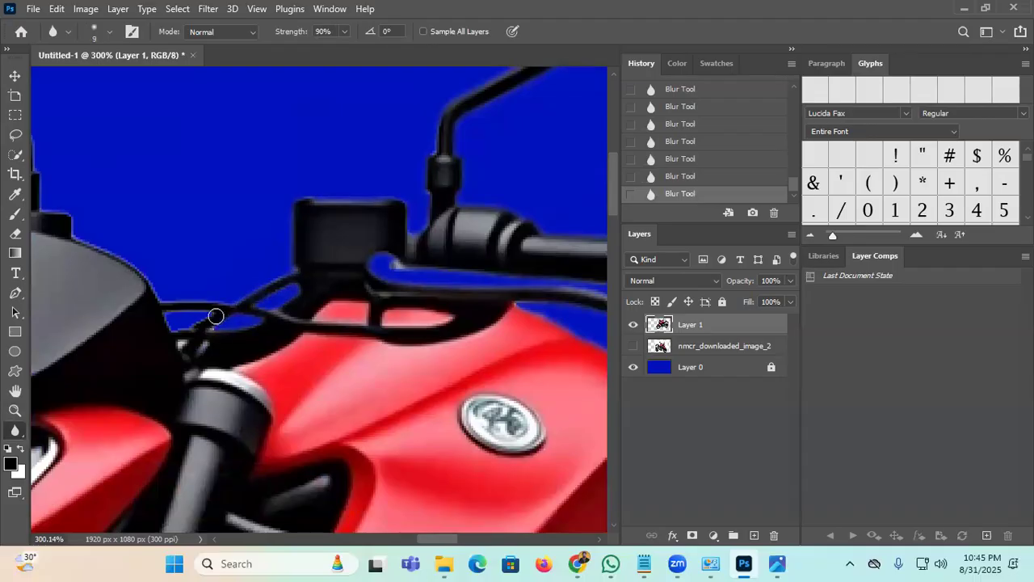
drag(231, 304, 326, 349)
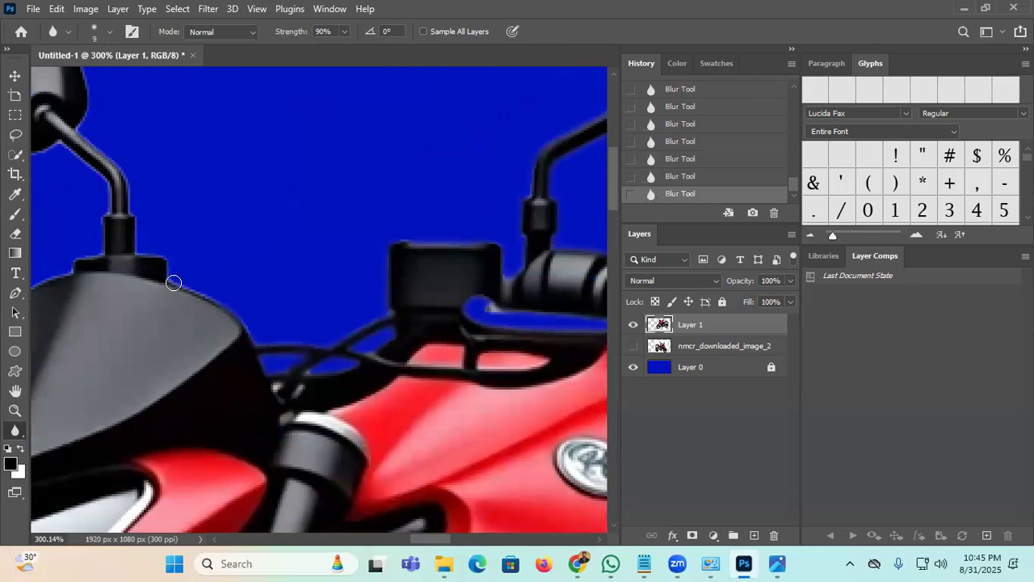
Step: Soften the body's top edge, the left handlebar lever, the red body's left edge and the fork
drag(82, 125, 239, 233)
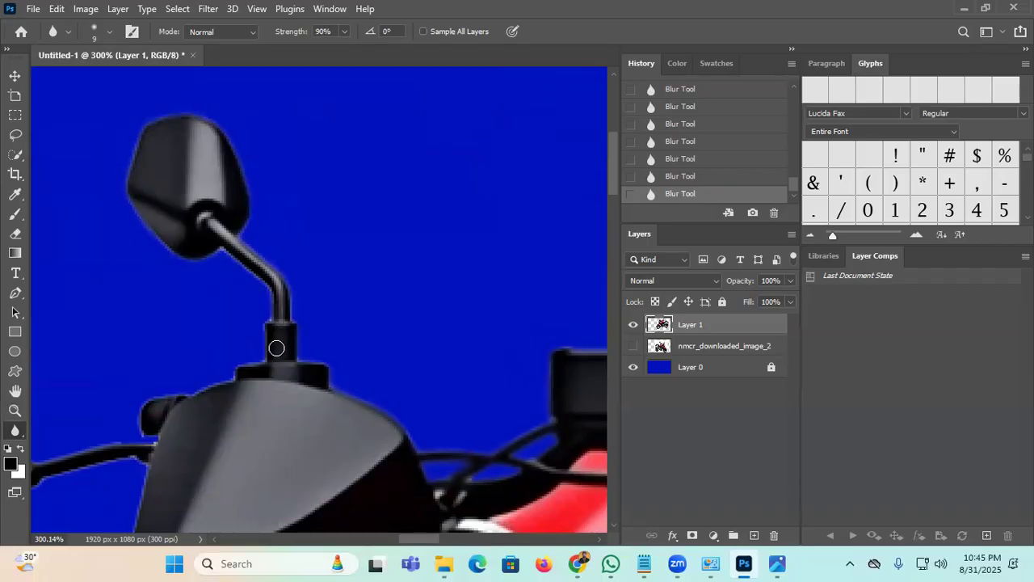
drag(235, 377, 163, 397)
drag(259, 336, 473, 207)
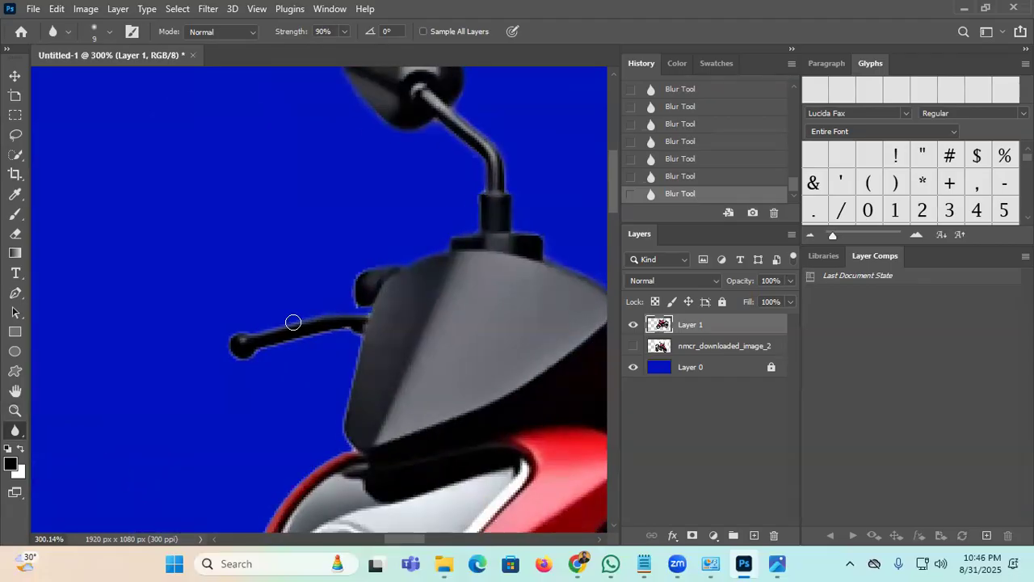
mouse_move(260, 351)
mouse_down()
mouse_move(349, 329)
mouse_move(360, 450)
mouse_up()
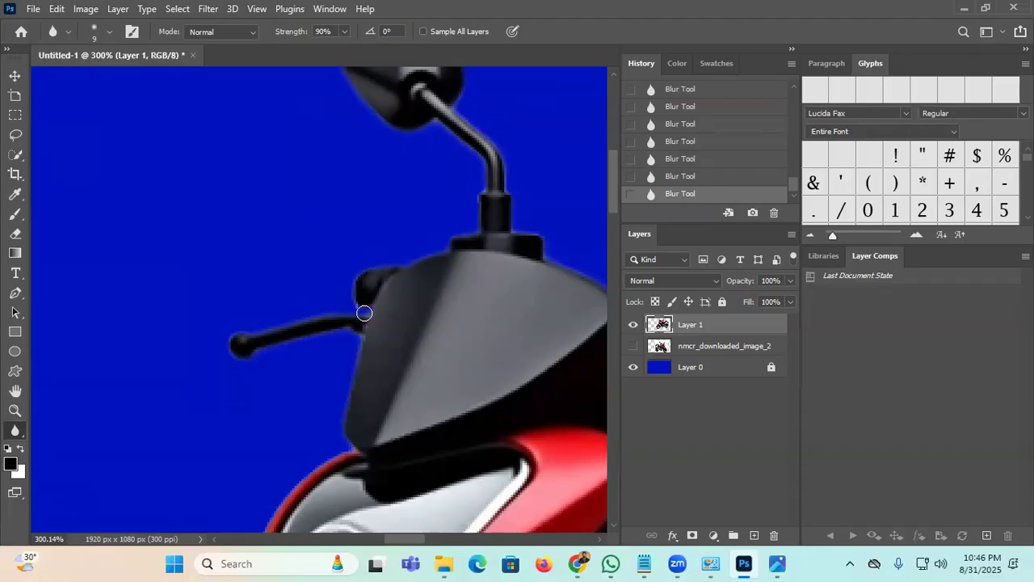
mouse_move(380, 336)
mouse_down()
mouse_move(324, 134)
mouse_move(305, 228)
mouse_up()
drag(233, 279, 181, 418)
mouse_move(175, 472)
mouse_down()
mouse_move(165, 218)
mouse_move(167, 266)
mouse_move(232, 330)
mouse_up()
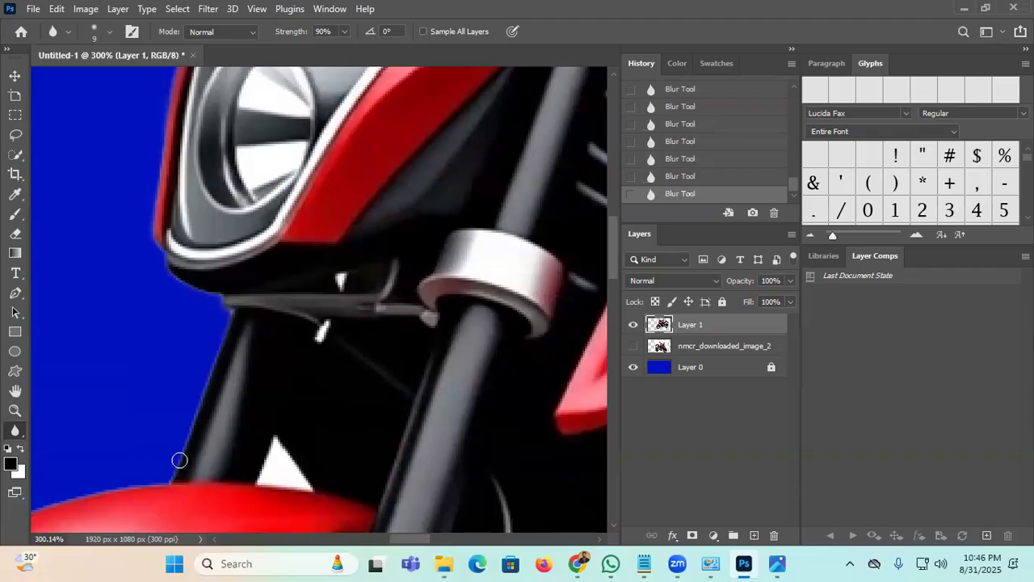
drag(310, 458, 324, 291)
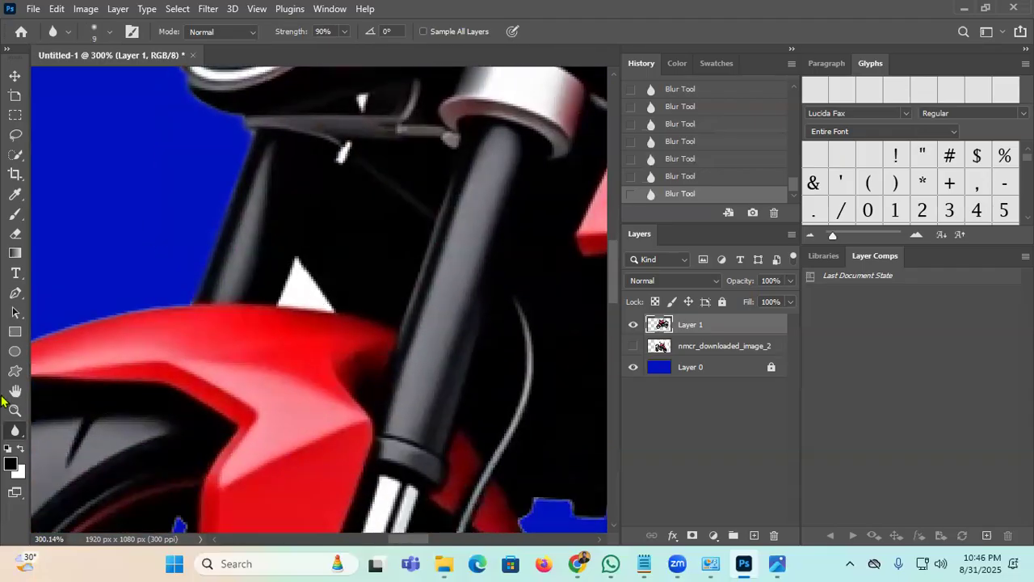
Step: Magic-erase the white triangle behind the fork to blue and blur the gap's edges
click(16, 435)
click(81, 225)
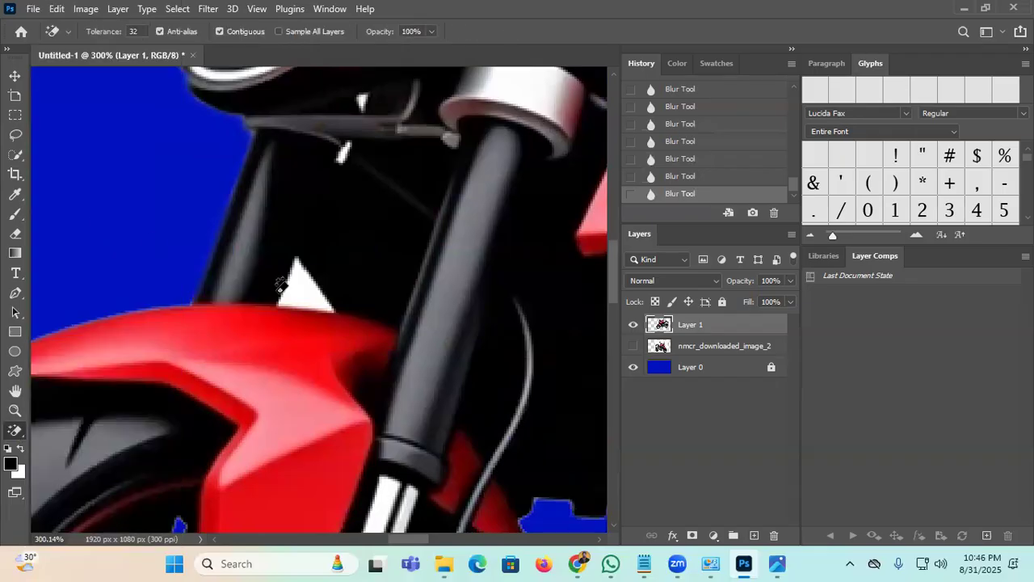
click(294, 291)
click(16, 435)
click(77, 283)
drag(276, 299, 297, 257)
mouse_move(301, 260)
mouse_down()
mouse_move(320, 288)
mouse_move(263, 306)
mouse_up()
drag(186, 329, 390, 243)
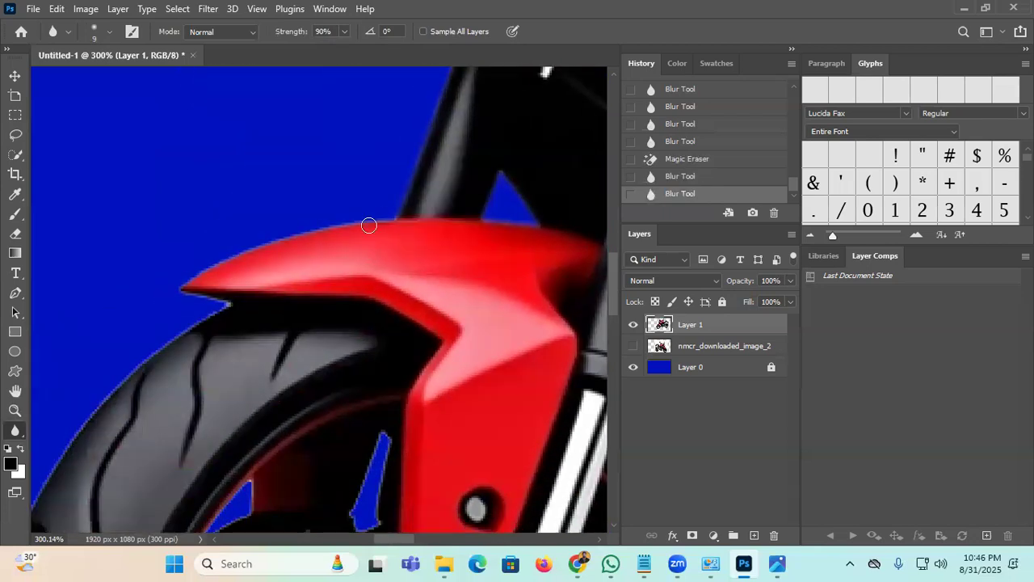
Step: Blur the front tyre's outer edge, working up along the tyre
mouse_move(182, 286)
mouse_down()
mouse_move(191, 324)
mouse_move(31, 502)
mouse_up()
mouse_move(63, 442)
mouse_down()
mouse_move(282, 289)
mouse_move(343, 185)
mouse_up()
drag(277, 312, 280, 296)
mouse_move(316, 256)
mouse_down()
mouse_move(278, 344)
mouse_move(245, 485)
mouse_up()
mouse_move(248, 394)
mouse_down()
mouse_move(258, 170)
mouse_move(280, 466)
mouse_move(190, 259)
mouse_move(161, 137)
mouse_up()
drag(223, 297, 180, 169)
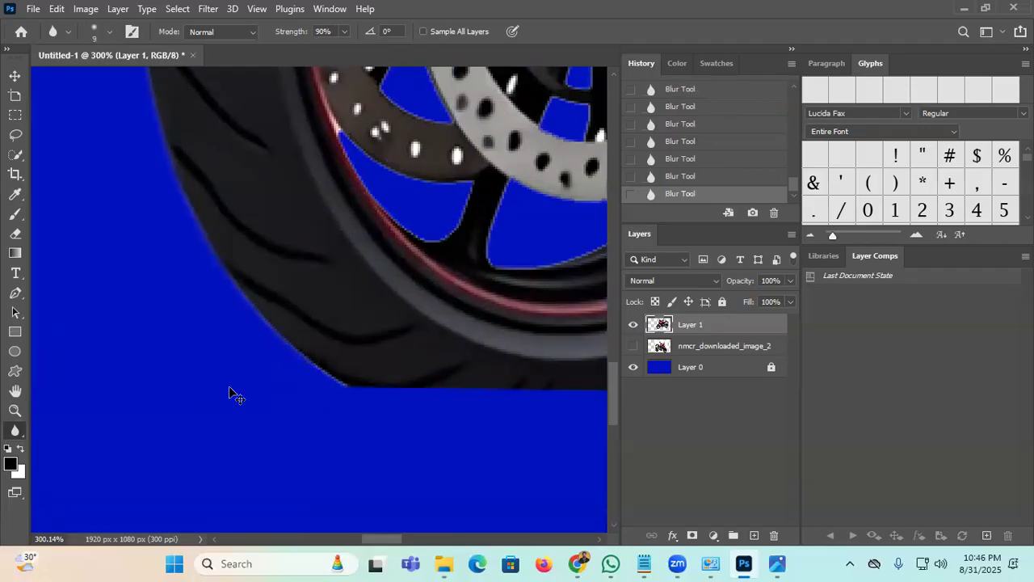
Step: Enlarge the Blur brush to 30 and bring the front wheel into view
key(ctrl+0)
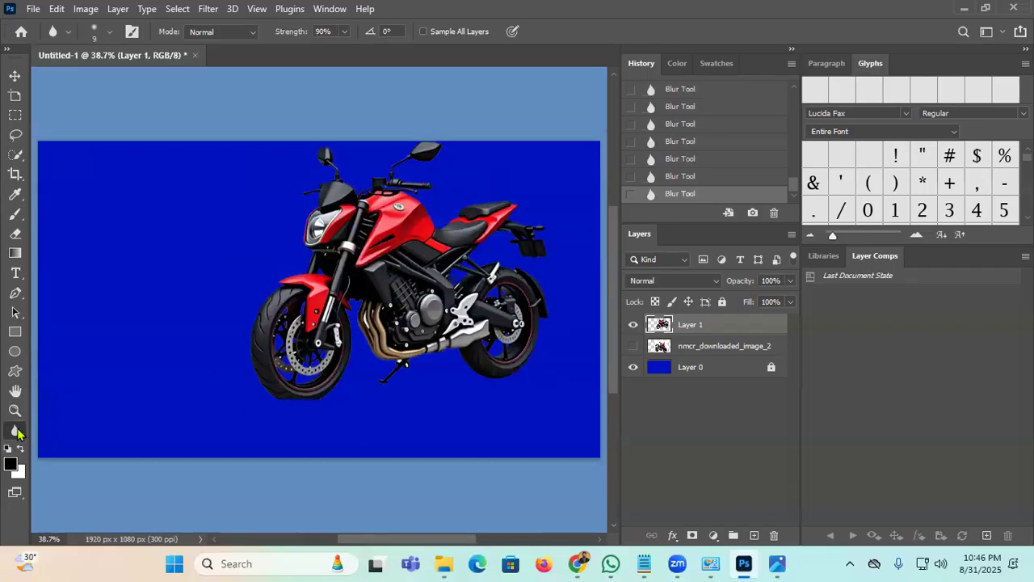
scroll(353, 388, up, 5)
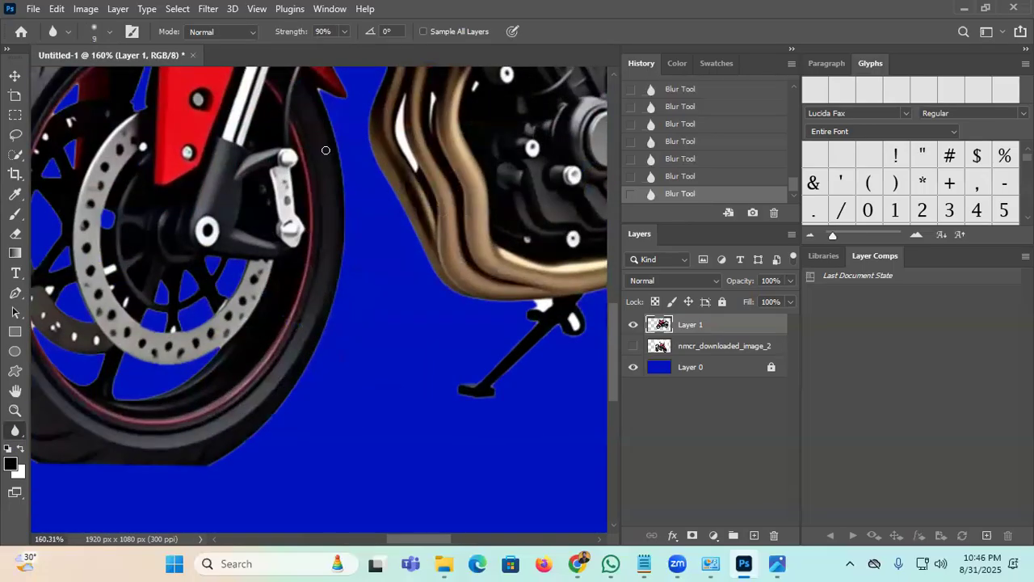
key(bracketright)
key(bracketright)
drag(144, 340, 247, 406)
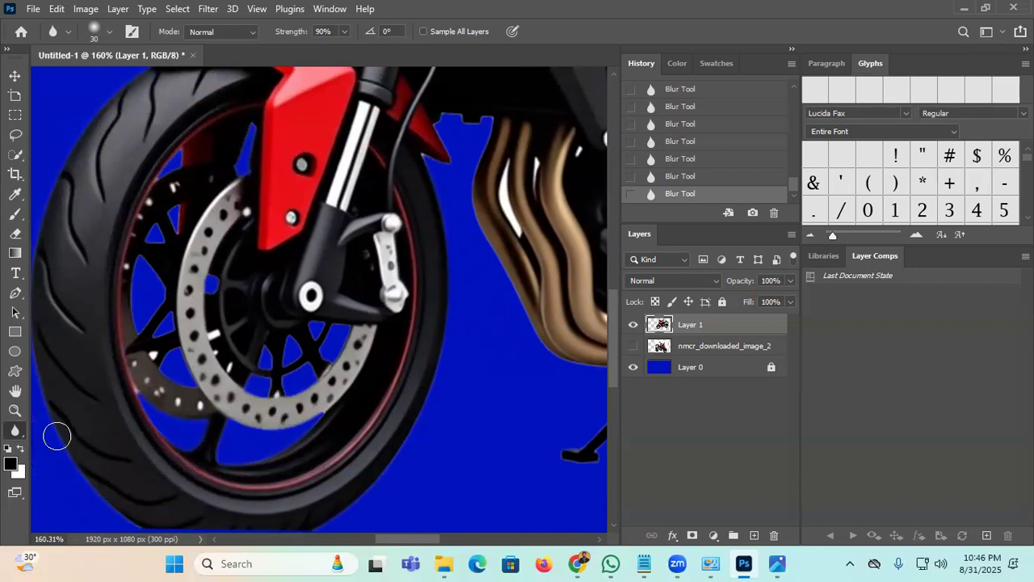
Step: Erase the two white highlights on the exhaust with the Magic Eraser
right_click(14, 436)
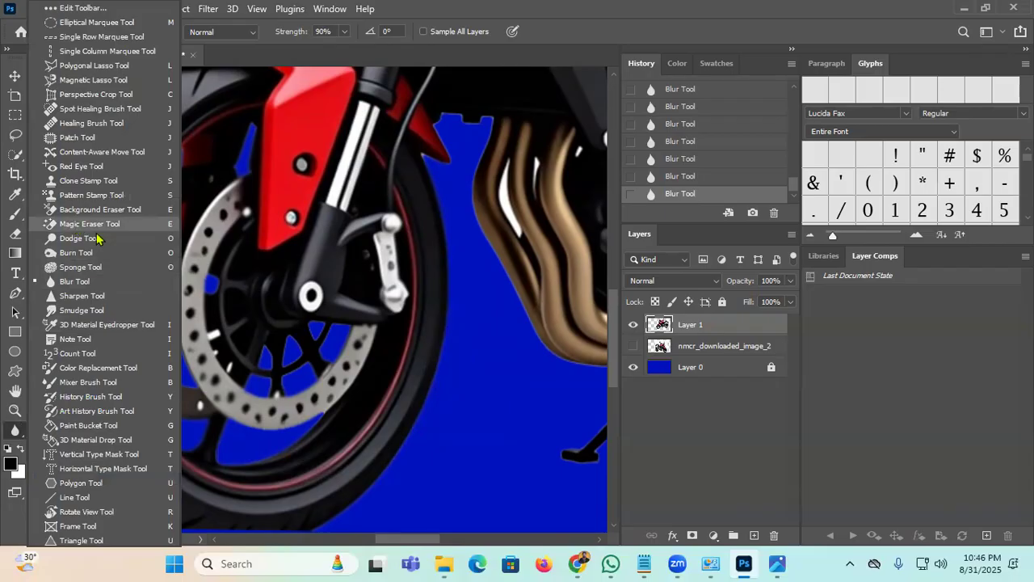
click(95, 238)
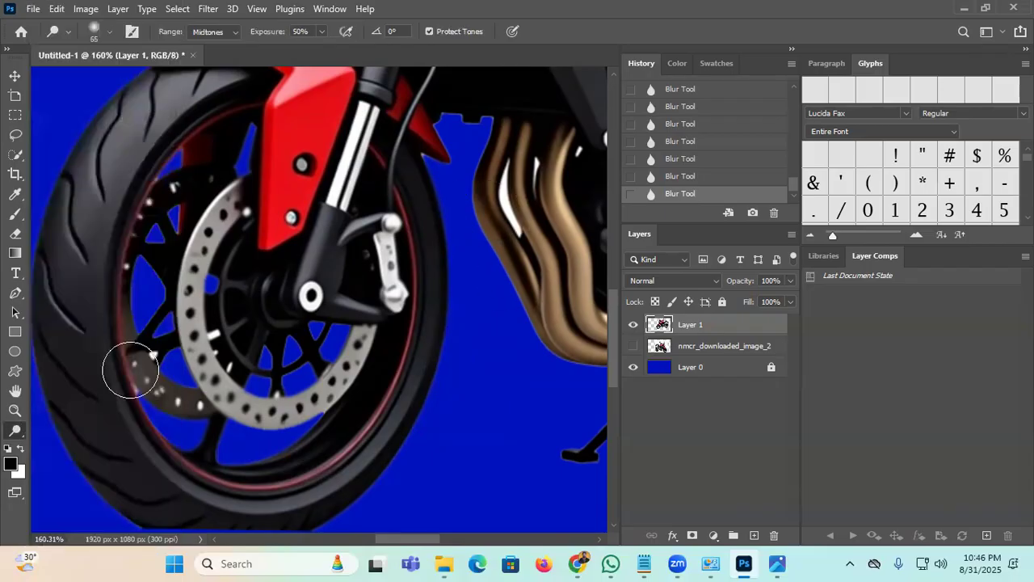
right_click(17, 432)
click(89, 224)
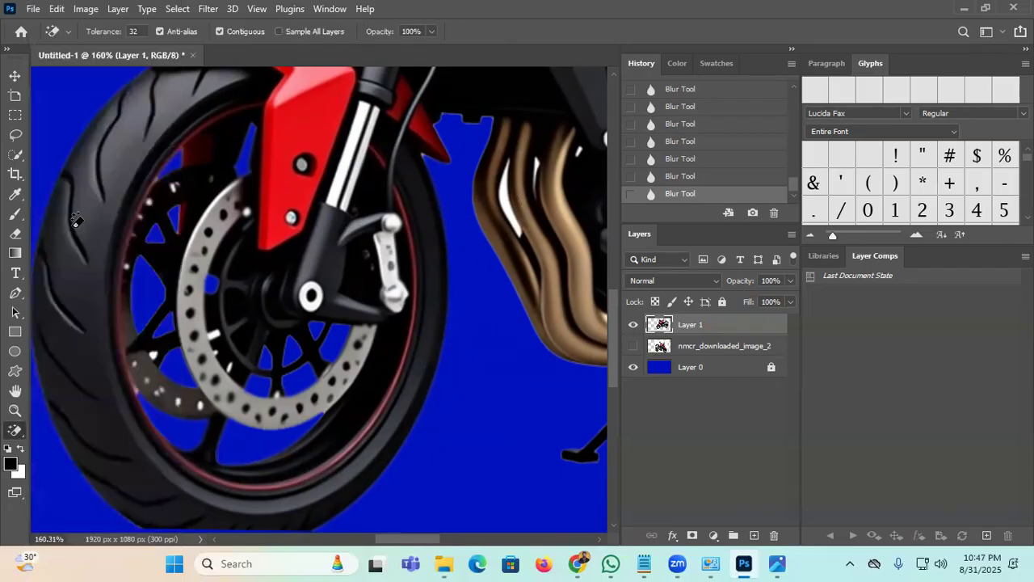
click(508, 197)
click(539, 160)
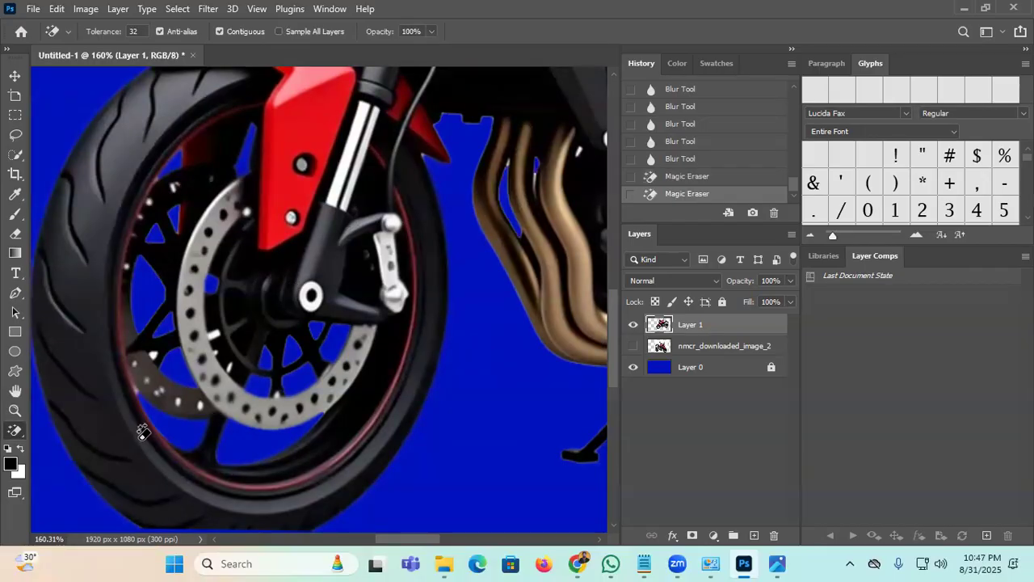
Step: Blur the edges of the exhaust, the red fender and the fork cable area
right_click(15, 430)
click(97, 277)
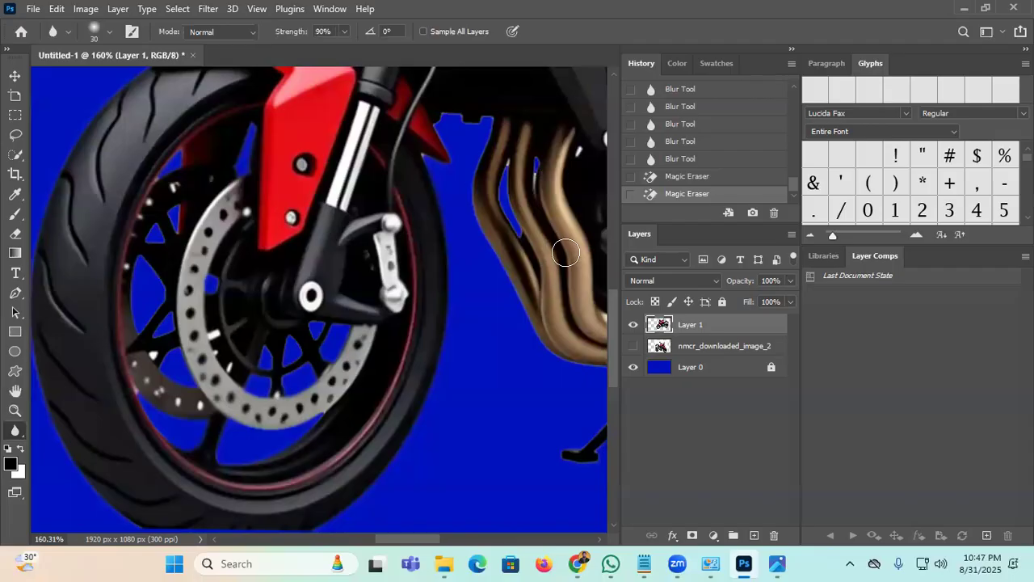
drag(512, 160, 524, 274)
drag(484, 186, 427, 174)
drag(426, 173, 434, 145)
click(443, 149)
click(413, 102)
click(438, 116)
click(570, 366)
drag(572, 368, 452, 303)
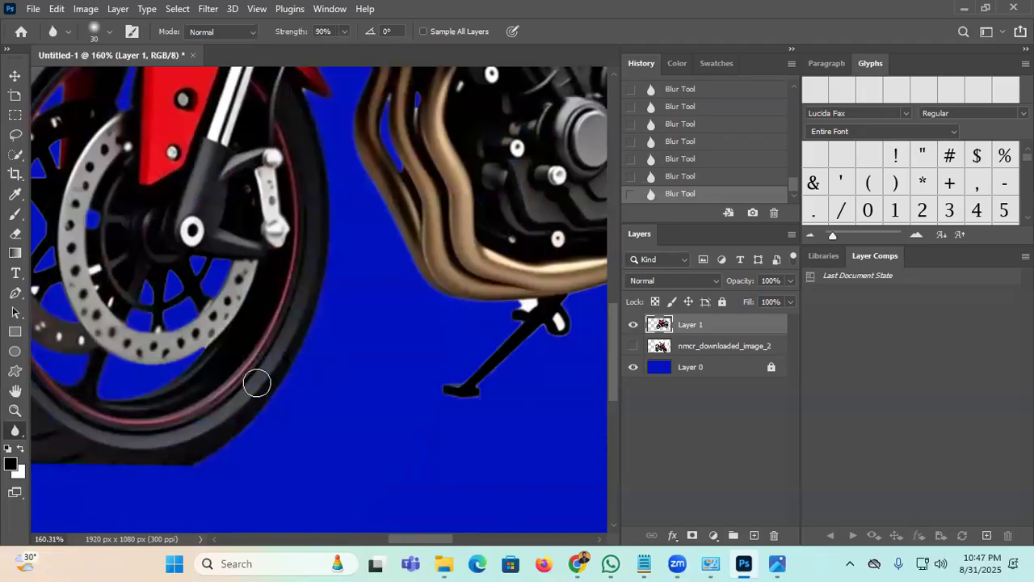
Step: Magic-erase the leftover white patches beside the kickstand
right_click(13, 434)
click(33, 403)
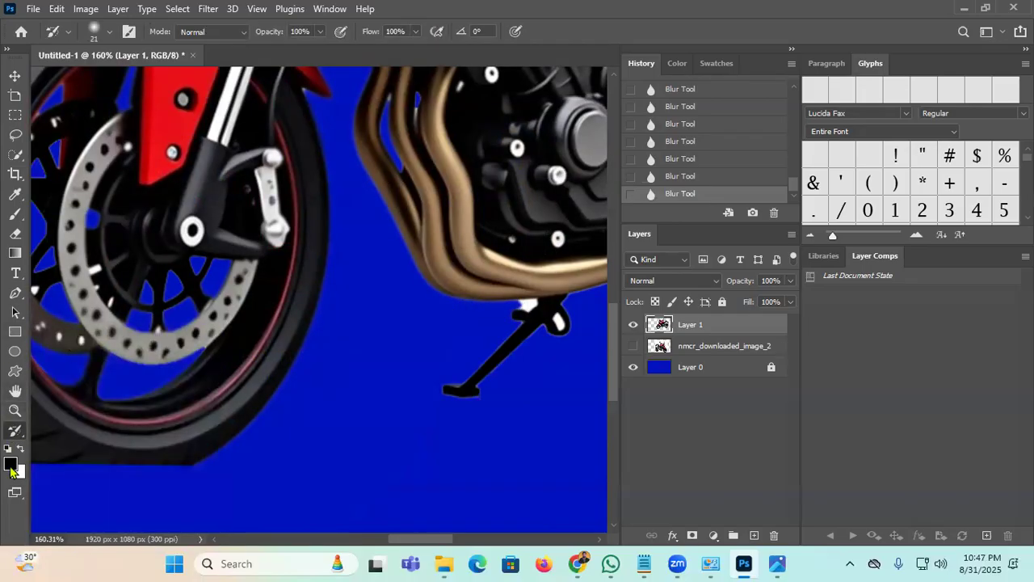
right_click(22, 436)
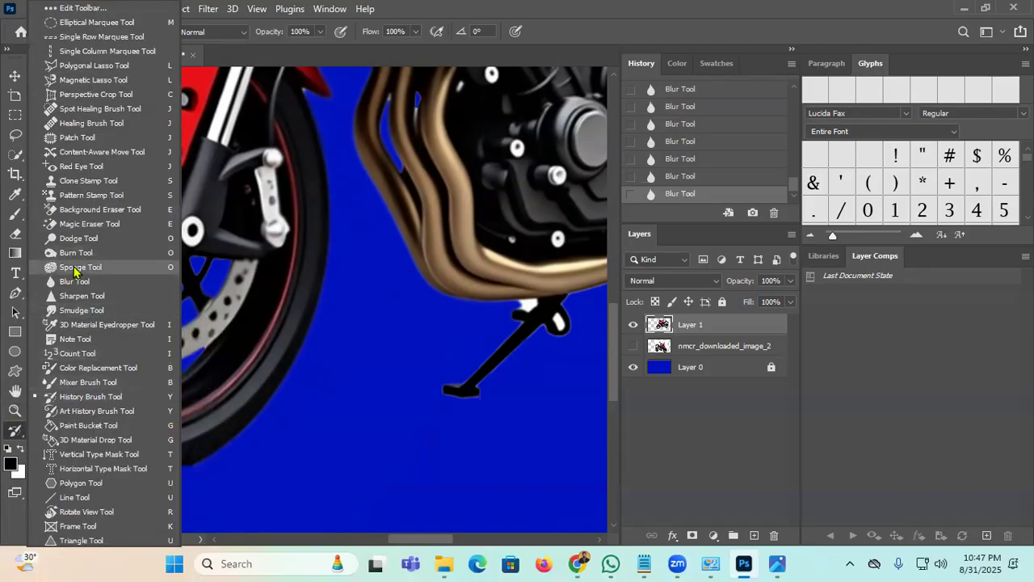
click(87, 224)
click(531, 297)
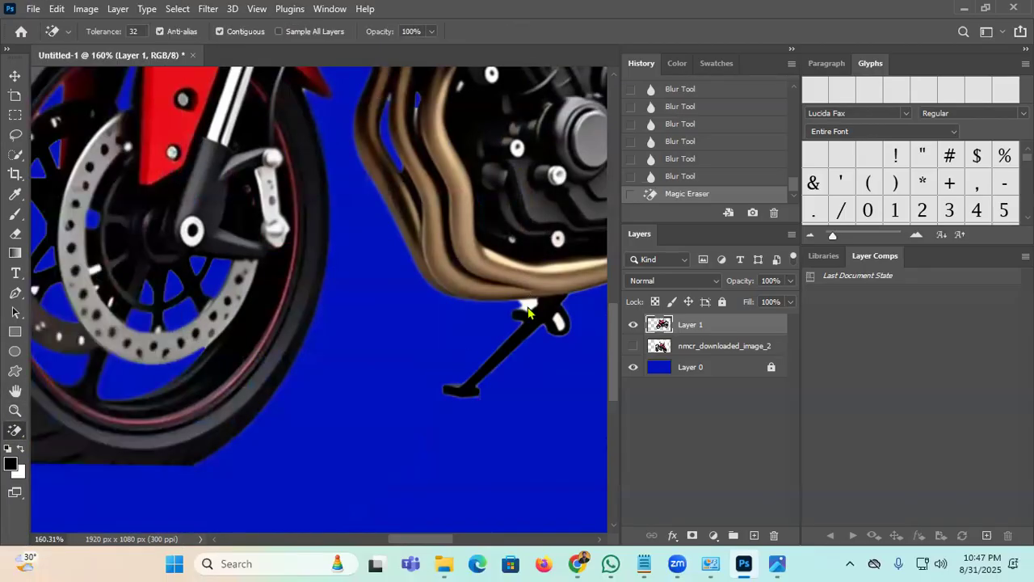
click(562, 321)
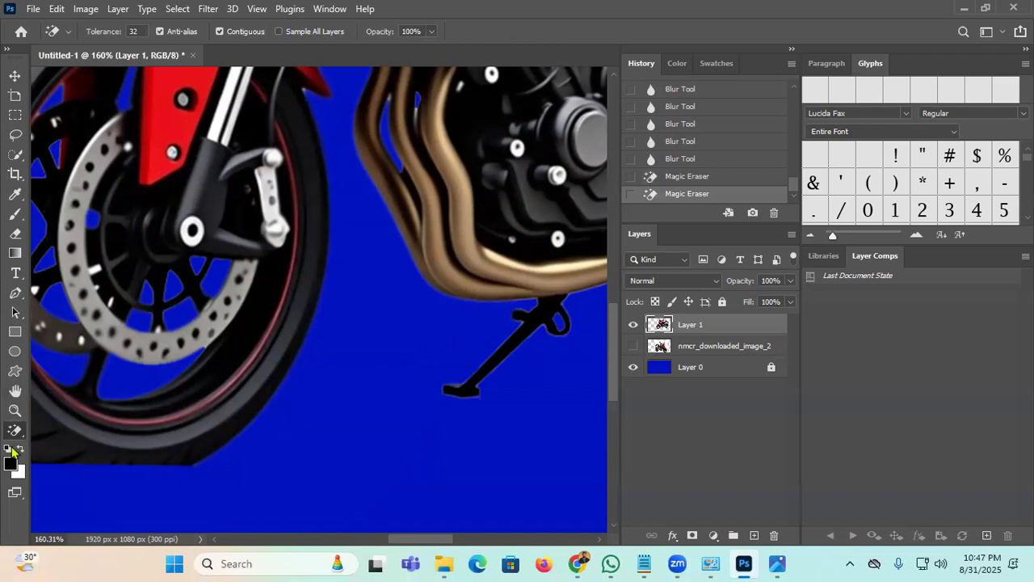
Step: Lighten the kickstand and wheel with the Dodge tool
right_click(16, 438)
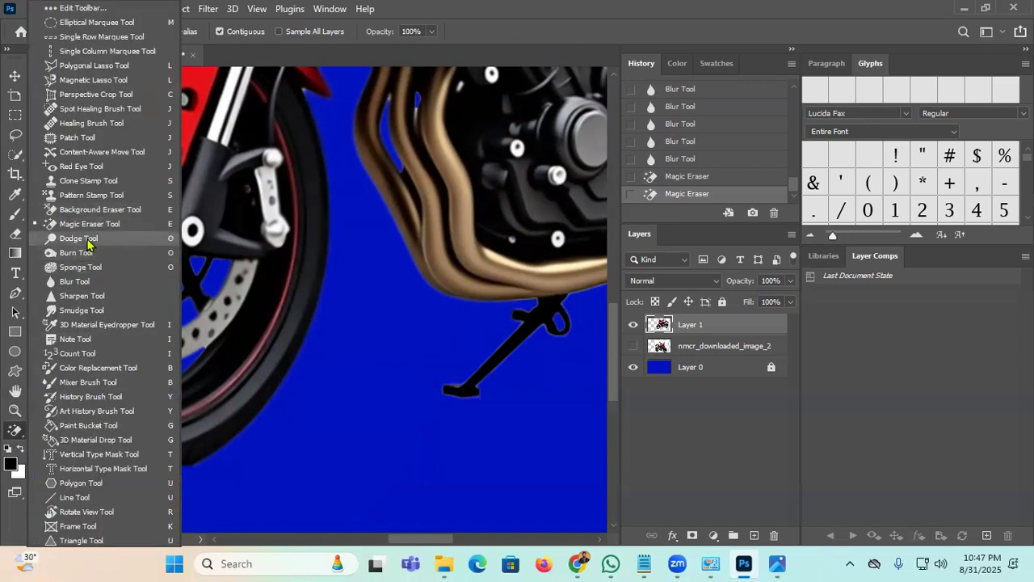
click(89, 238)
drag(564, 320, 519, 353)
click(74, 404)
Step: Blur the kickstand's edges
right_click(17, 438)
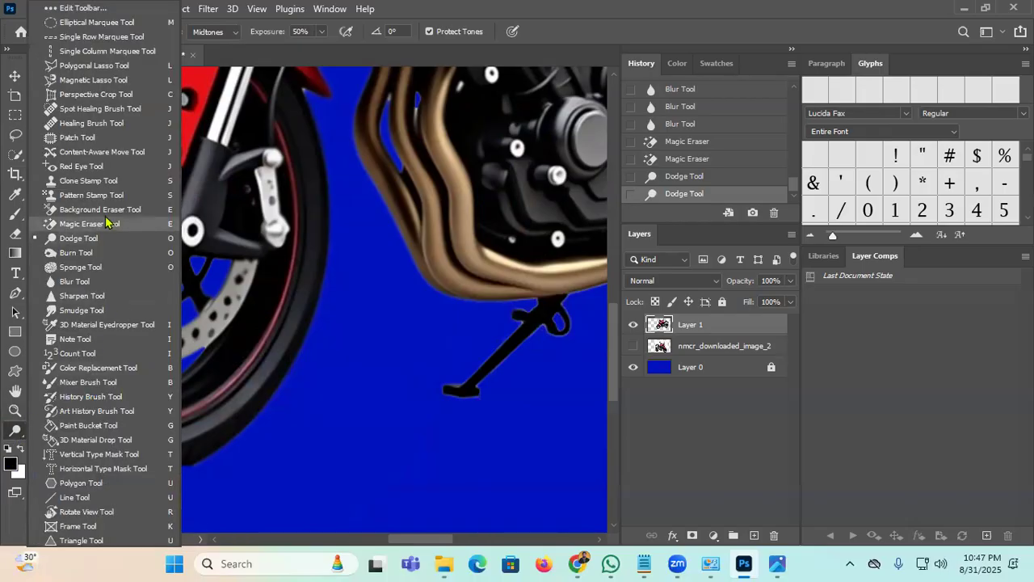
click(75, 281)
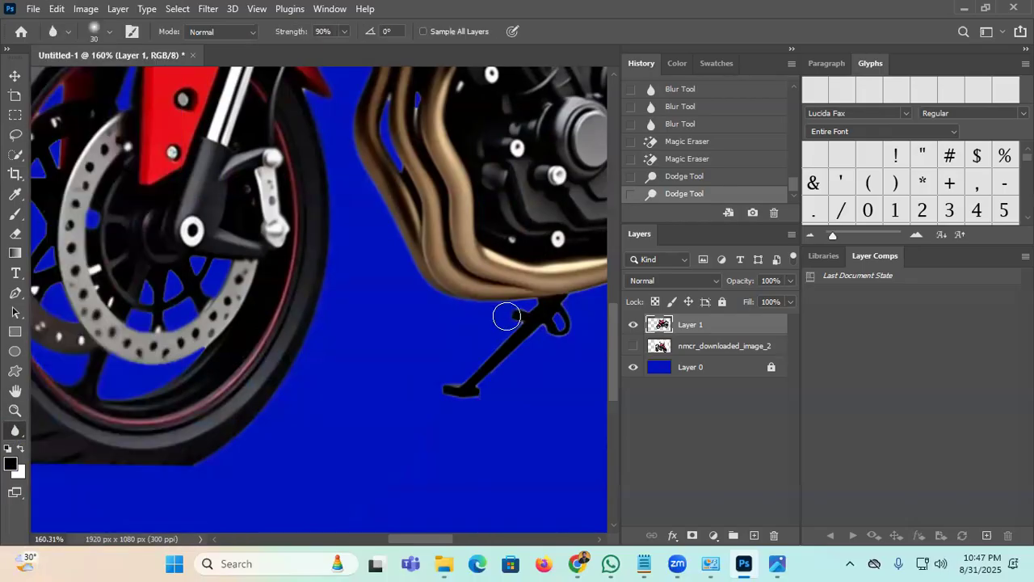
drag(576, 313, 431, 399)
drag(257, 410, 418, 375)
click(14, 75)
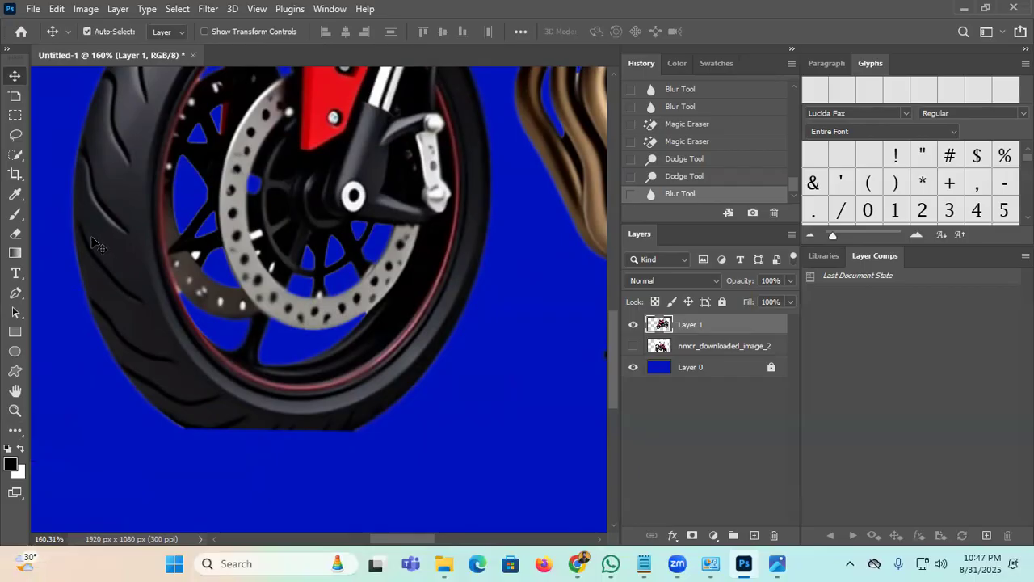
Step: Draw a closed Pen path around the stray area under the tyre and make it a selection
key(p)
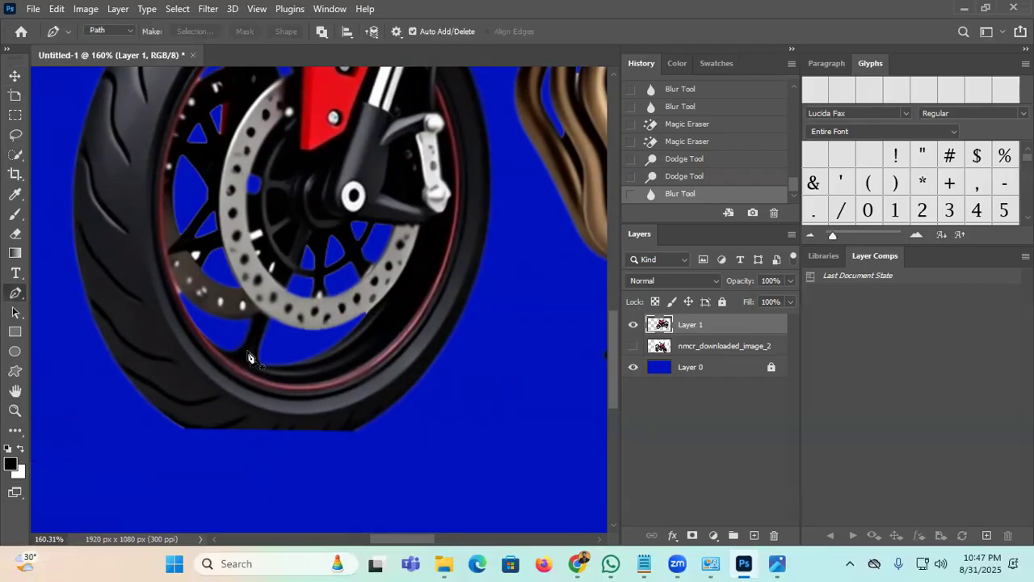
scroll(256, 421, up, 3)
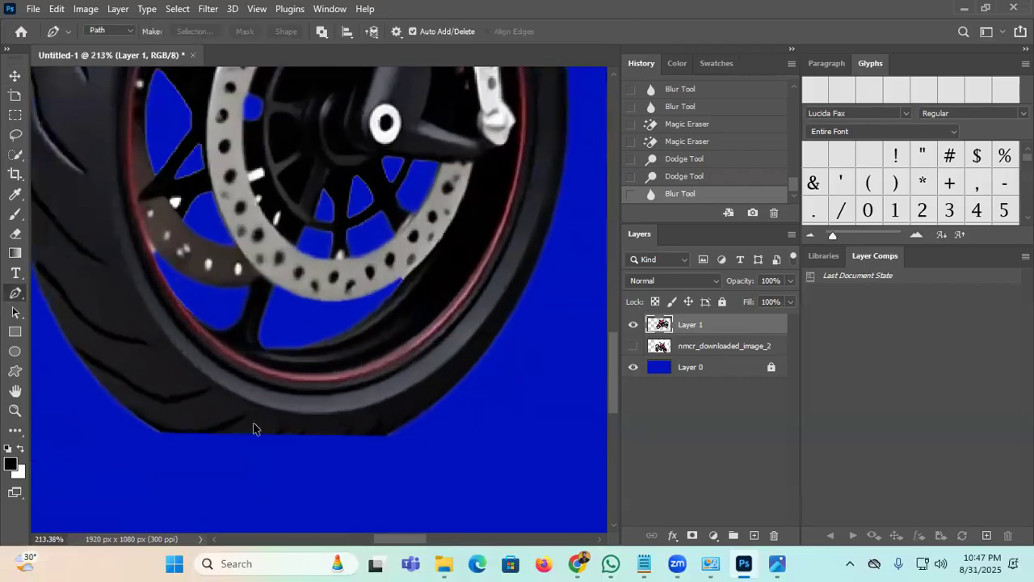
click(159, 434)
drag(391, 435, 494, 391)
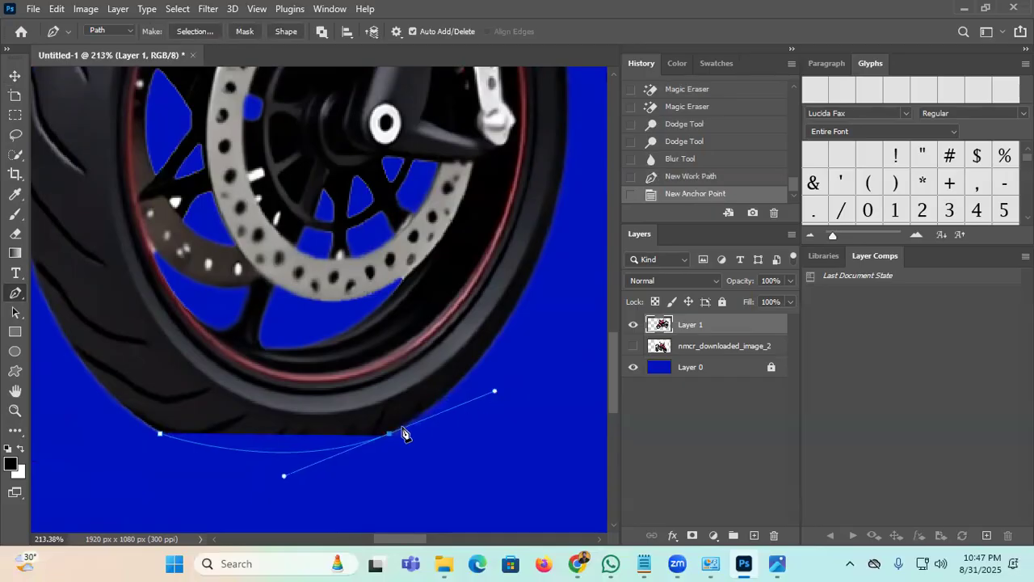
click(390, 435)
click(336, 426)
click(220, 432)
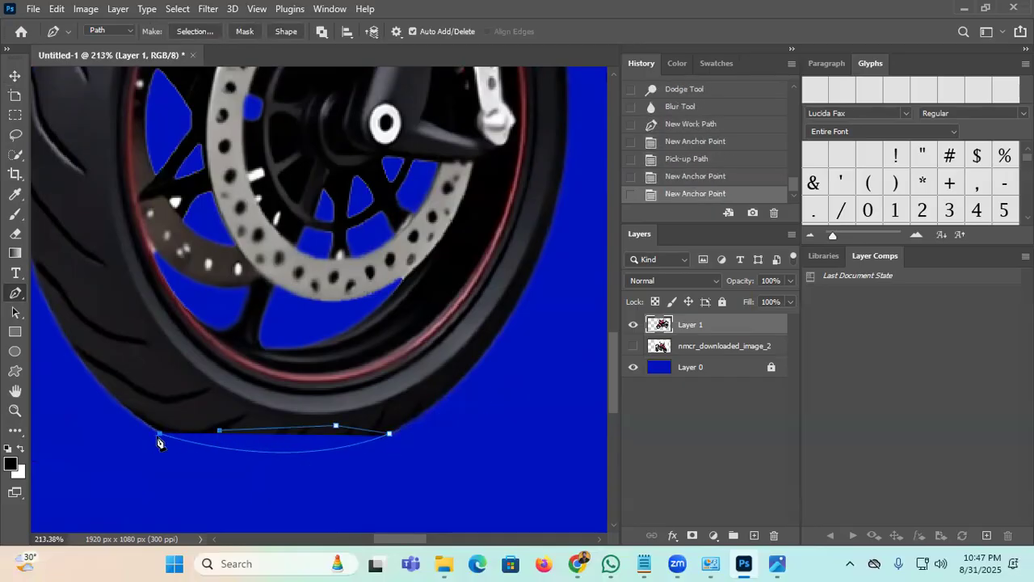
click(160, 437)
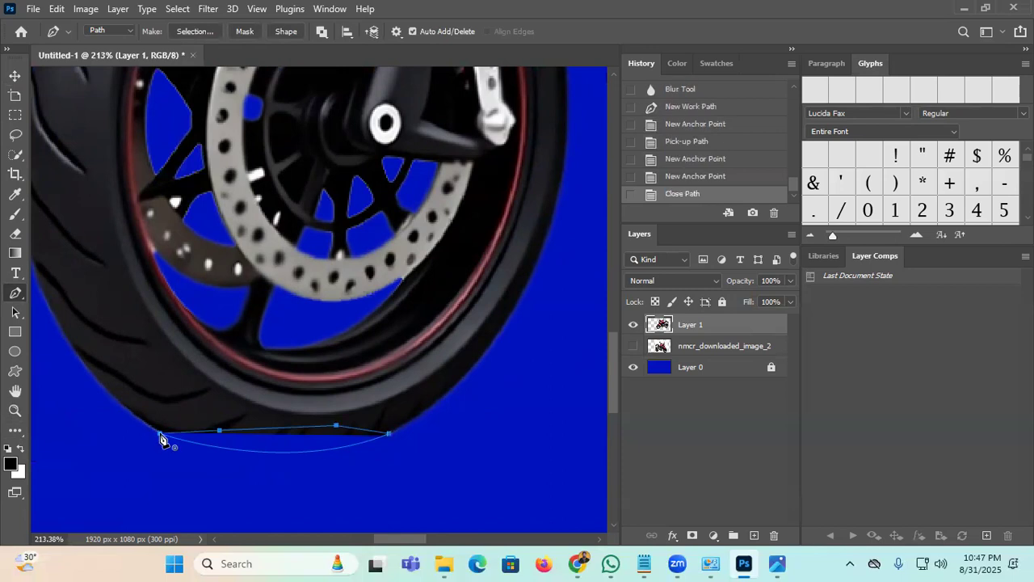
right_click(161, 438)
click(213, 159)
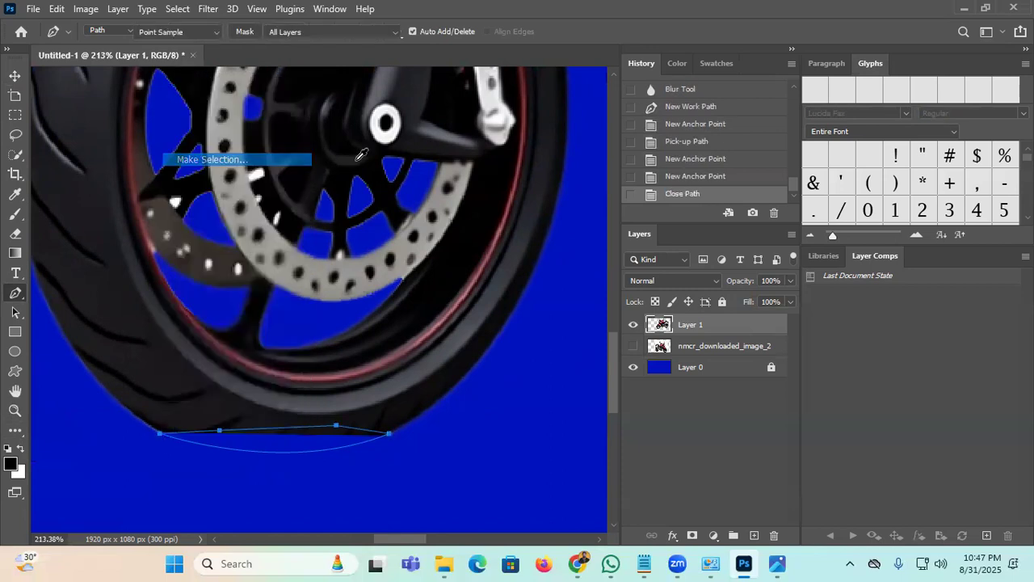
click(594, 135)
Step: Fill the selection with Content-Aware and deselect
key(shift+F5)
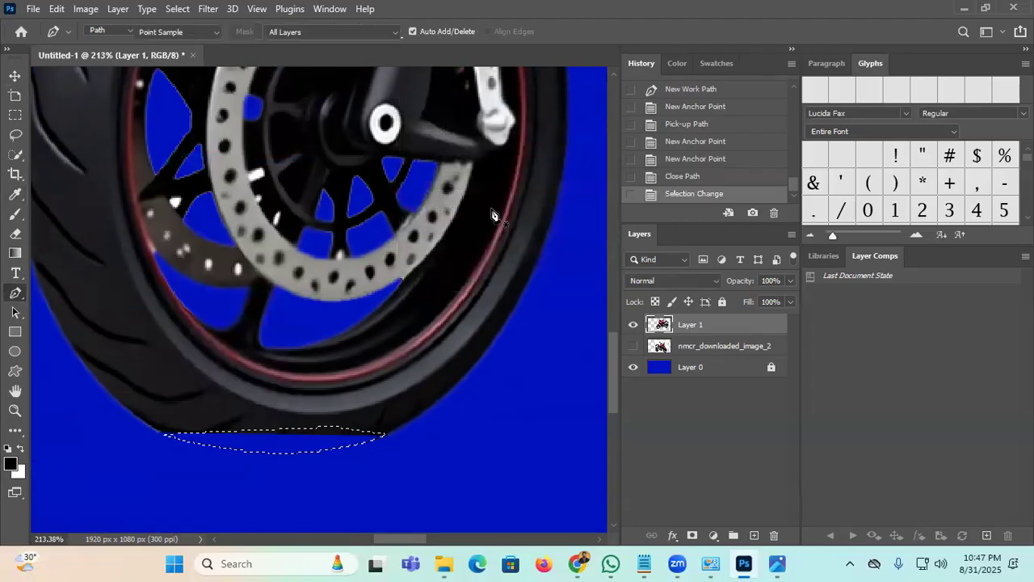
click(524, 122)
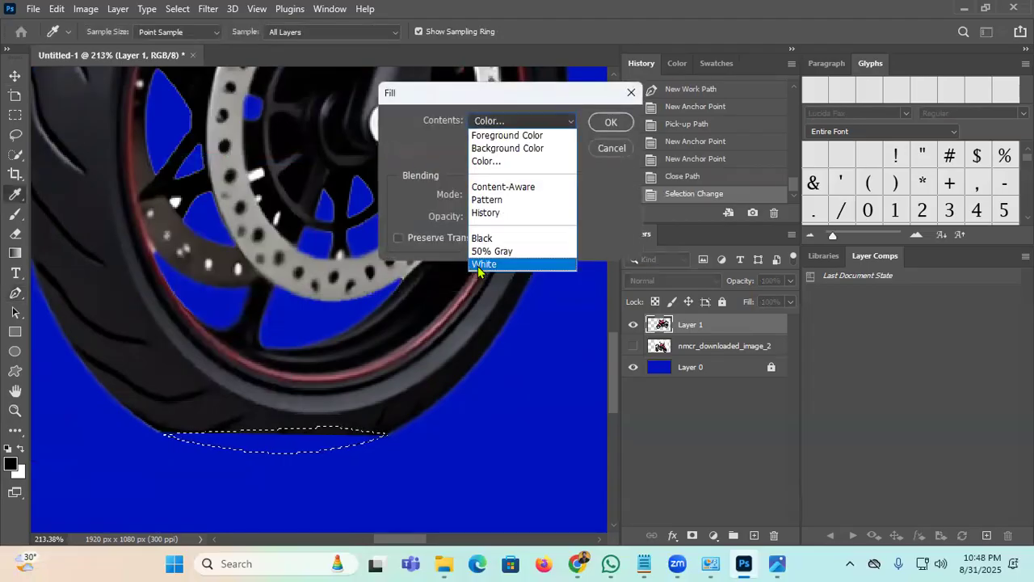
click(517, 188)
click(613, 123)
key(ctrl+d)
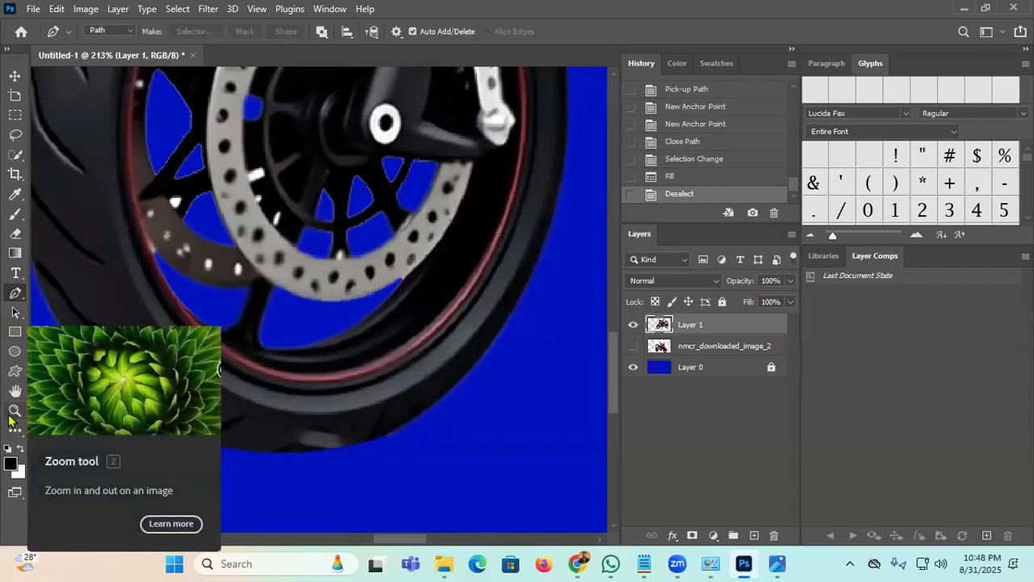
Step: Blur the tyre's bottom edge and the grey smudge beside it
click(106, 156)
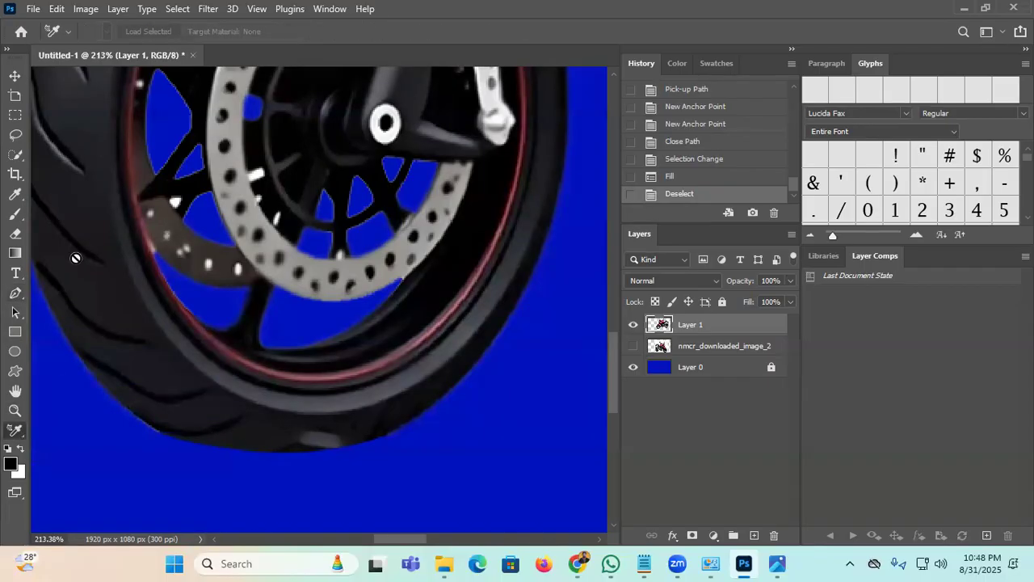
click(20, 432)
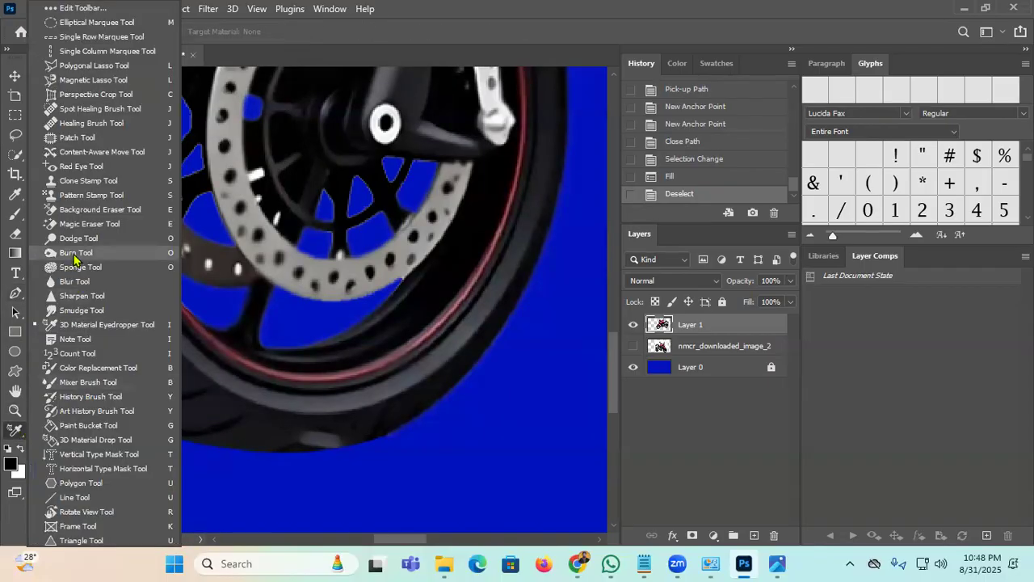
click(72, 281)
mouse_move(145, 432)
mouse_down()
mouse_move(357, 449)
mouse_move(323, 443)
mouse_up()
drag(338, 444, 363, 443)
mouse_move(372, 443)
mouse_down()
mouse_move(404, 445)
mouse_move(380, 446)
mouse_up()
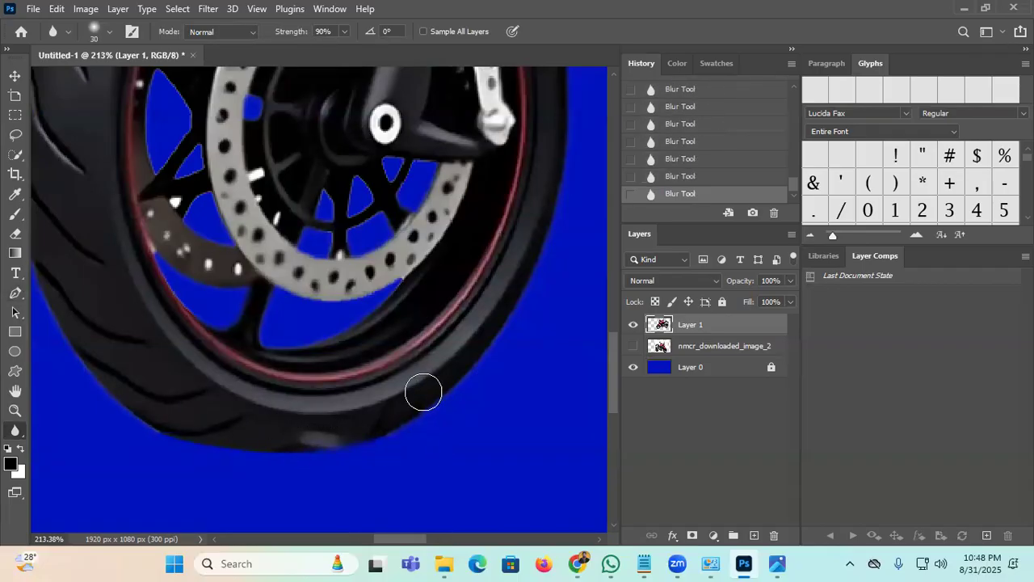
Step: Lower the motorcycle slightly and blur the spots beneath the exhaust and bike
key(ctrl+0)
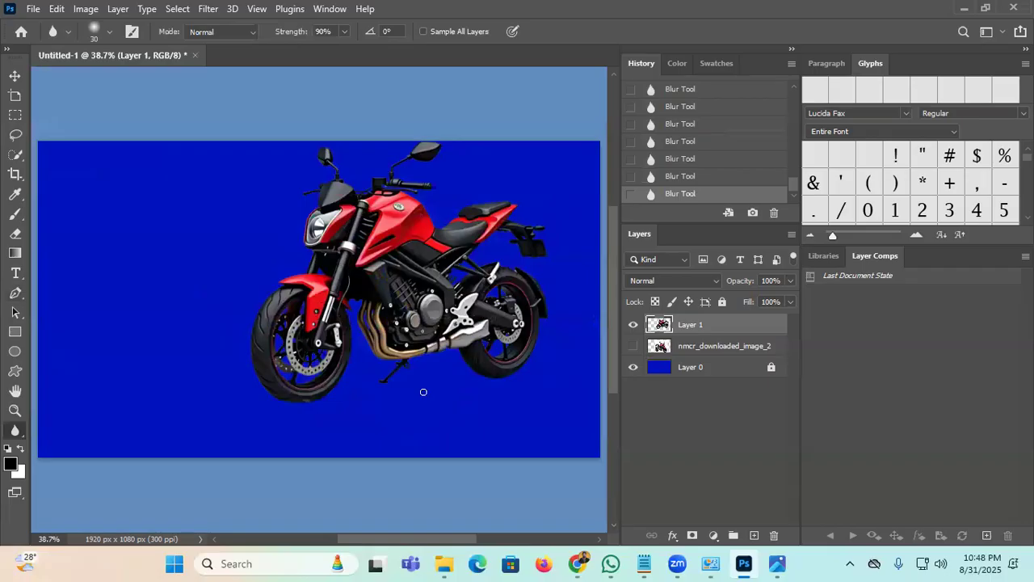
click(14, 75)
drag(432, 288, 441, 341)
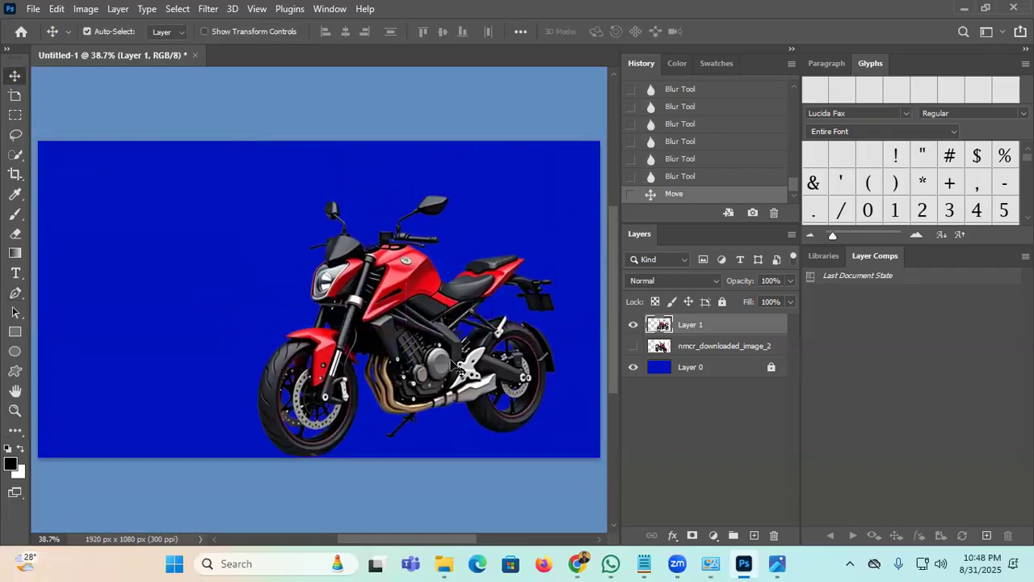
click(15, 431)
click(68, 279)
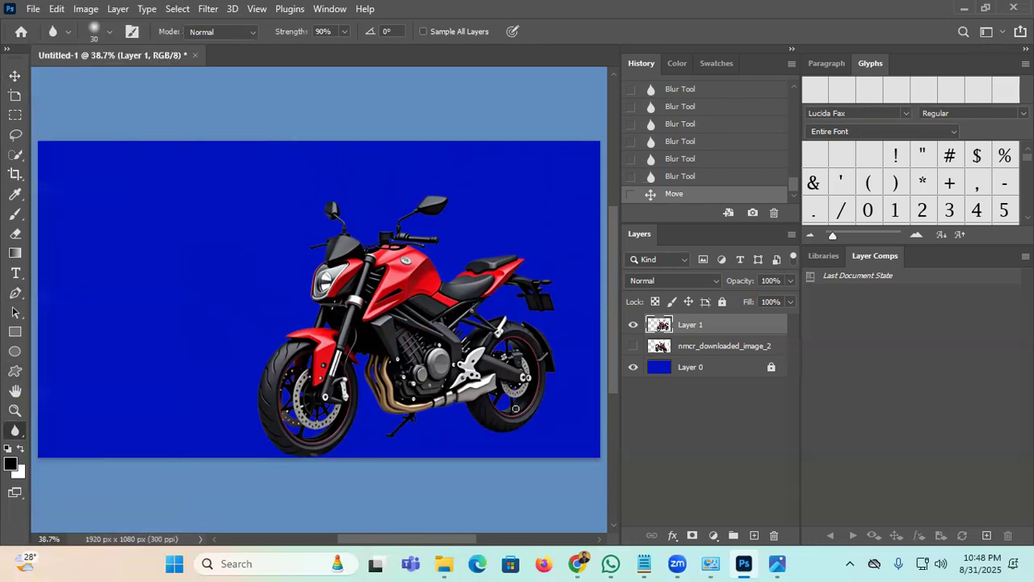
drag(446, 404, 399, 413)
drag(399, 415, 385, 420)
drag(331, 458, 280, 457)
mouse_move(502, 430)
mouse_down()
mouse_move(466, 402)
mouse_move(326, 410)
mouse_up()
Step: Flip the motorcycle horizontally and move it to the banner's left side
key(v)
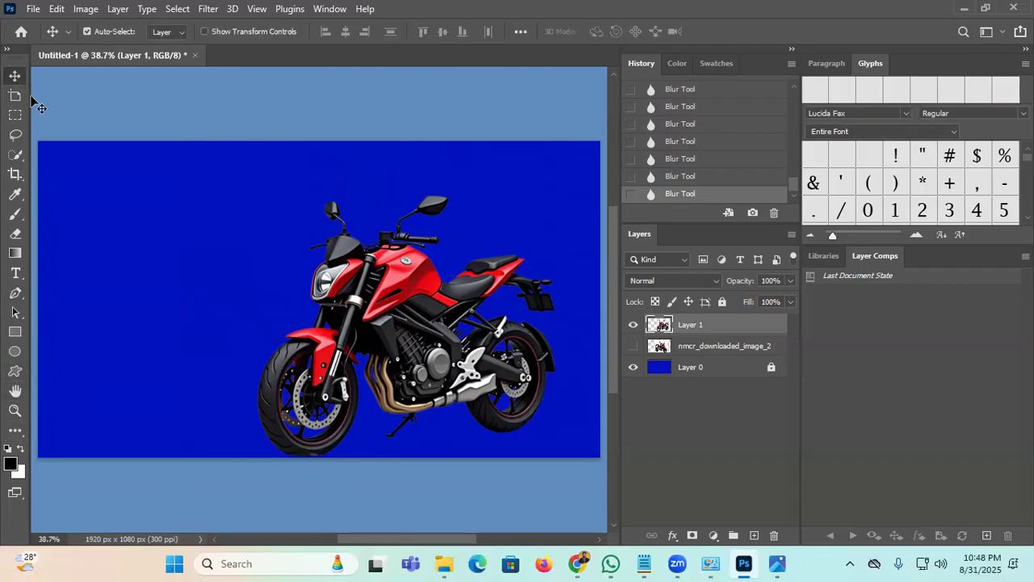
drag(371, 321, 267, 292)
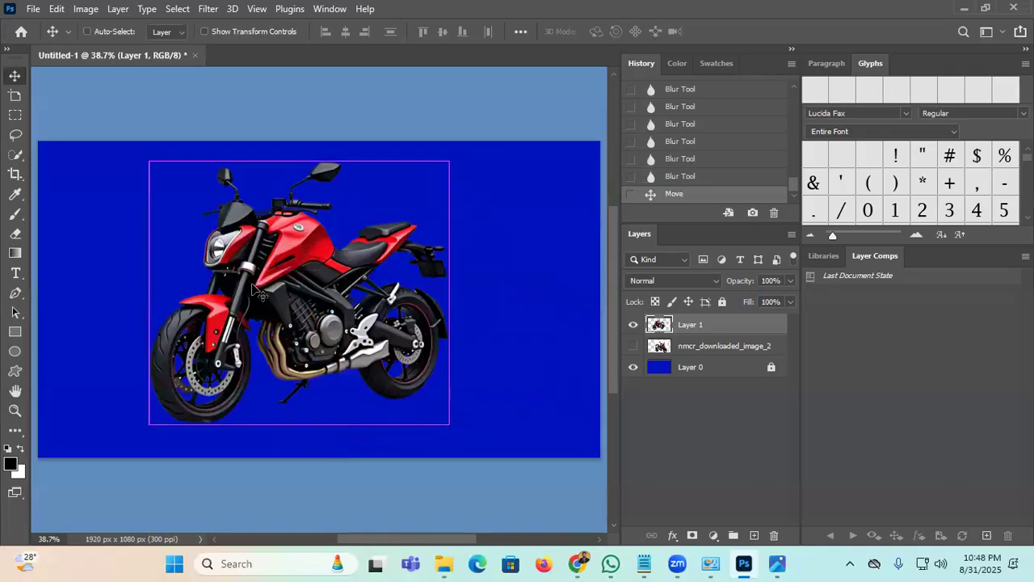
key(ctrl+t)
right_click(256, 289)
click(332, 526)
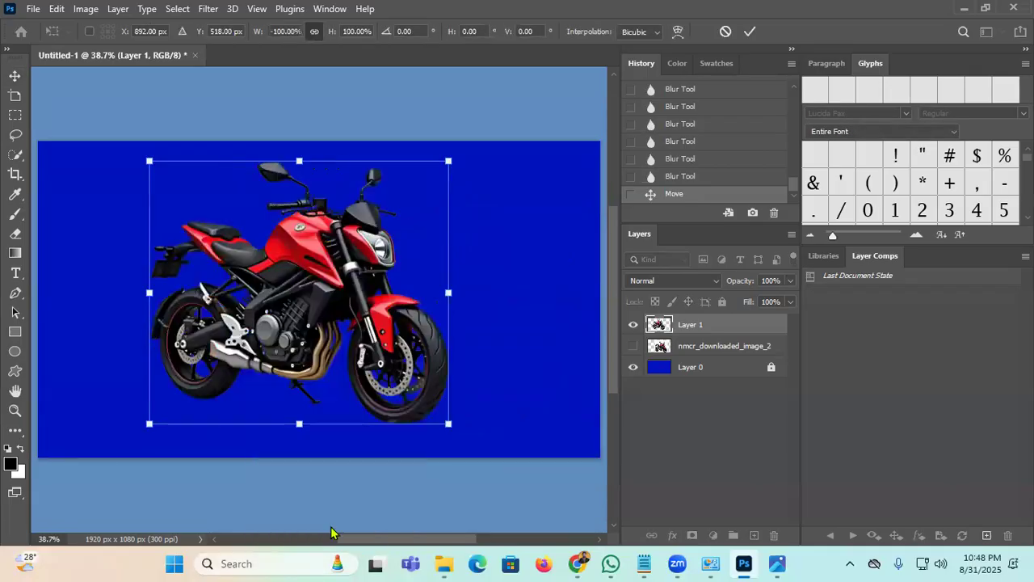
click(751, 32)
drag(354, 278, 240, 305)
Step: Scale the motorcycle down to about 88% and nudge it slightly left
key(ctrl+t)
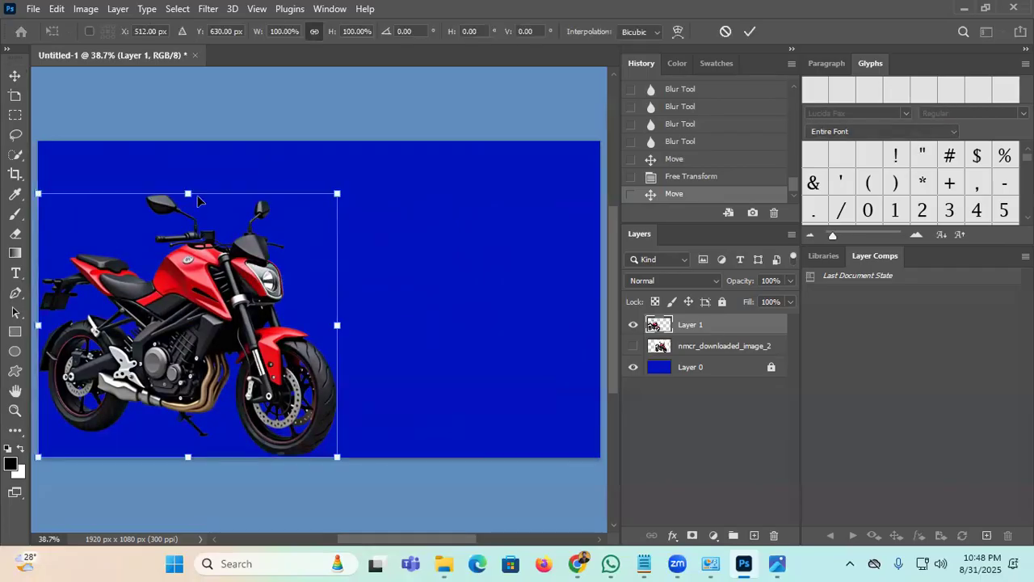
drag(189, 195, 188, 226)
click(750, 31)
drag(215, 356, 220, 355)
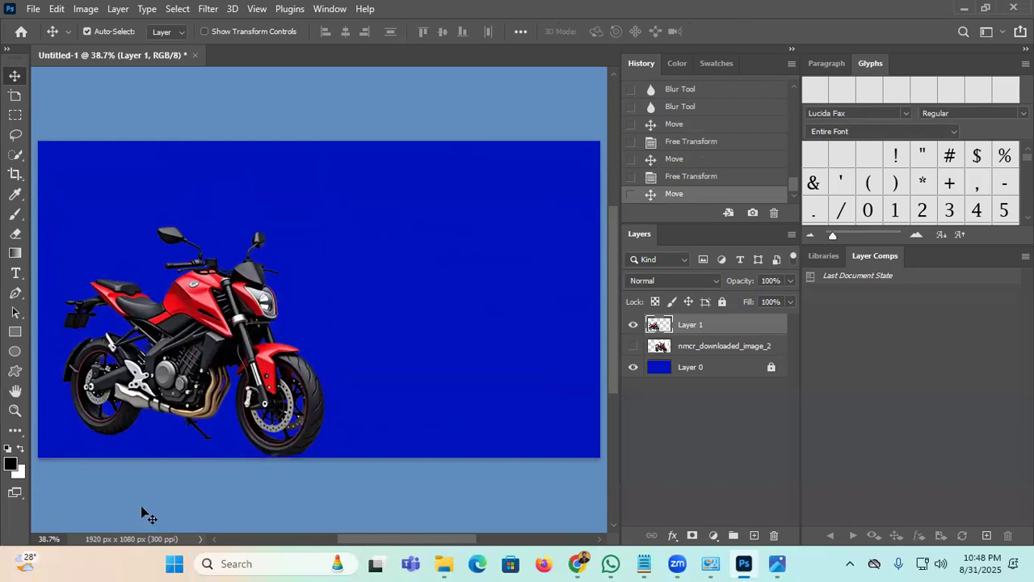
Step: Search 'e2b' in a new Chrome tab, open Google Translate, dictate Bengali and clear the first phrase
click(577, 564)
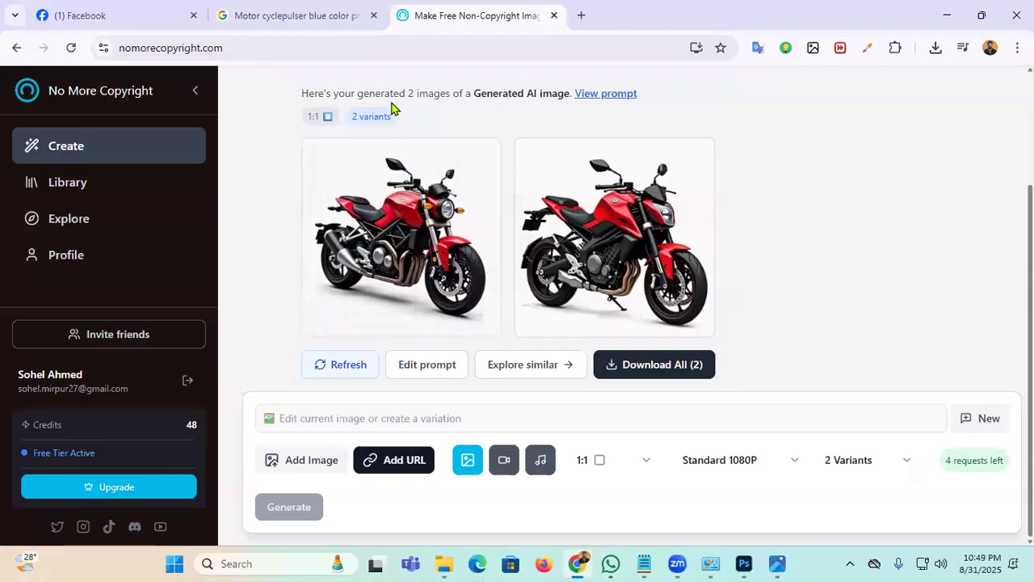
click(589, 16)
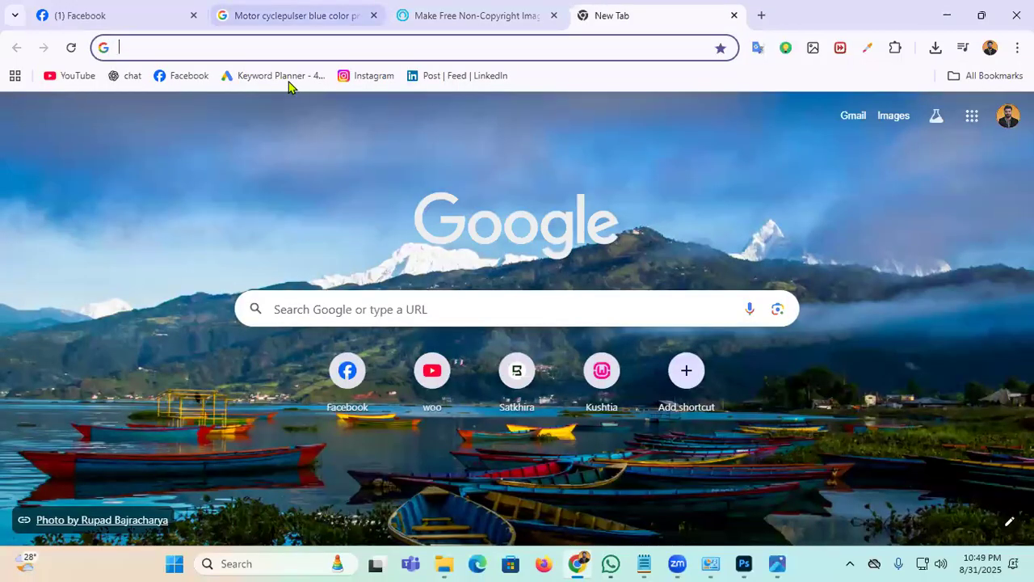
click(301, 50)
click(169, 81)
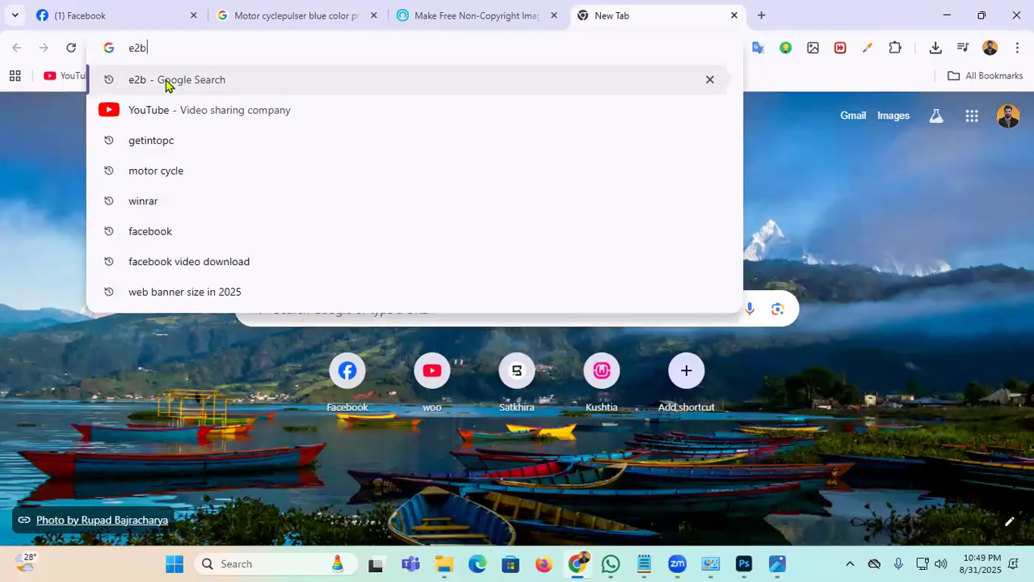
click(192, 241)
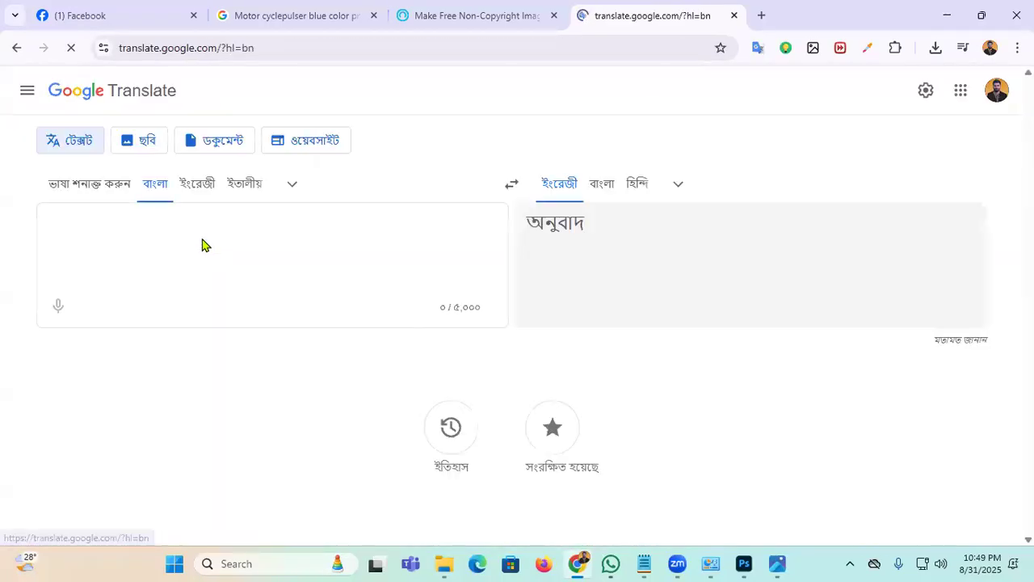
click(59, 311)
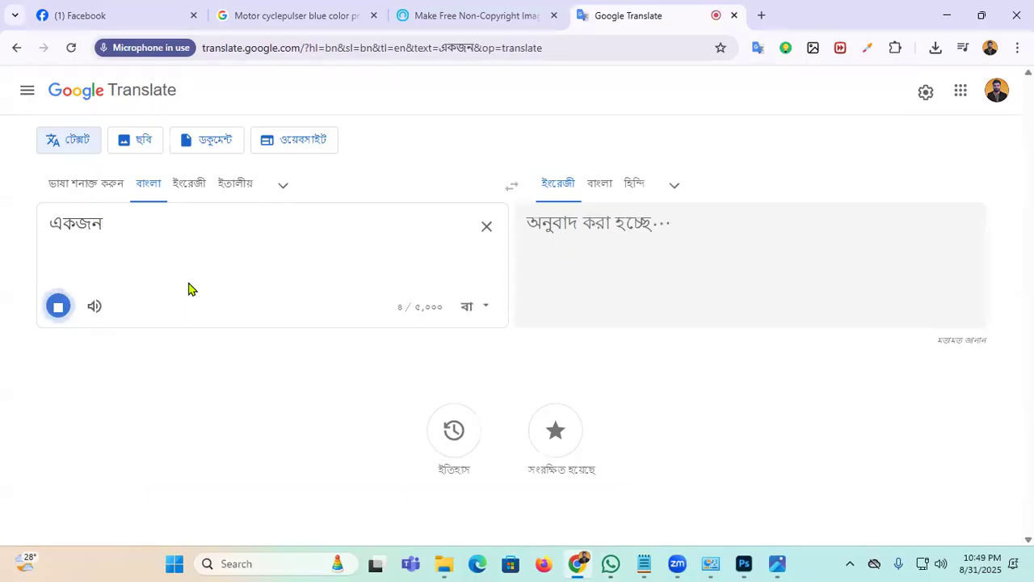
click(486, 227)
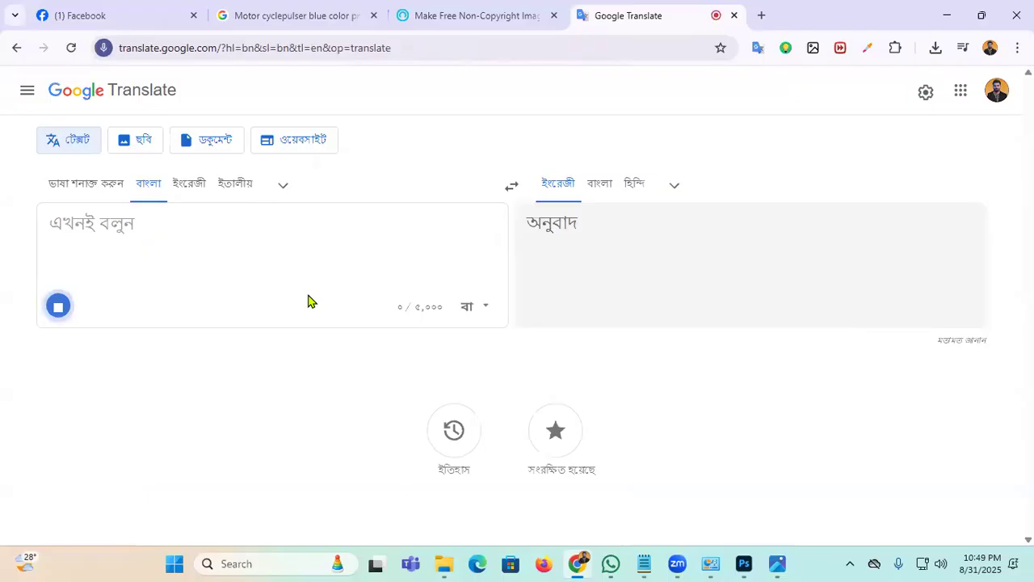
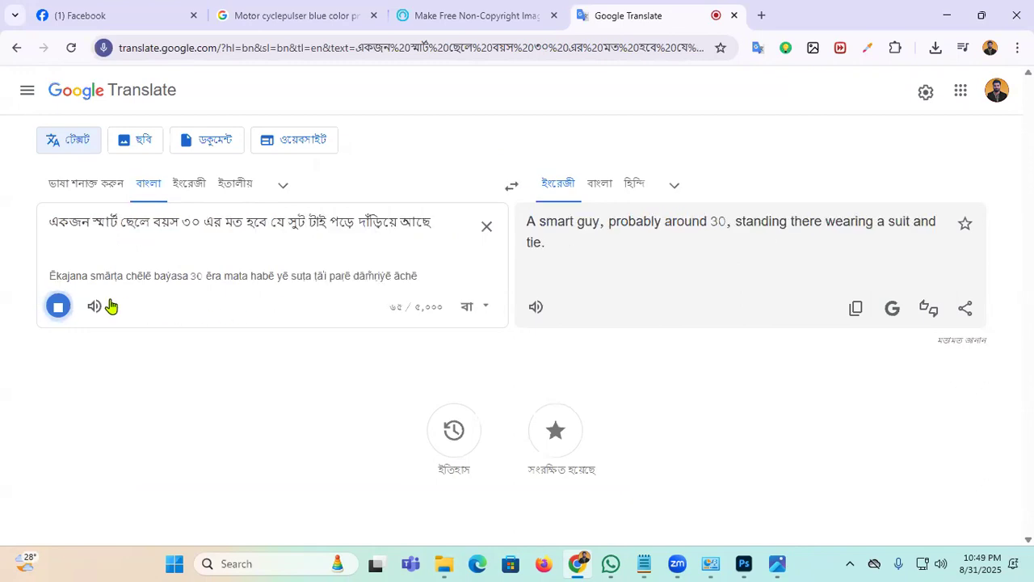
Step: Copy the dictated Bengali suited-man description and ready a new tab's Google search box for it
click(57, 306)
drag(430, 229, 97, 252)
right_click(121, 230)
click(205, 220)
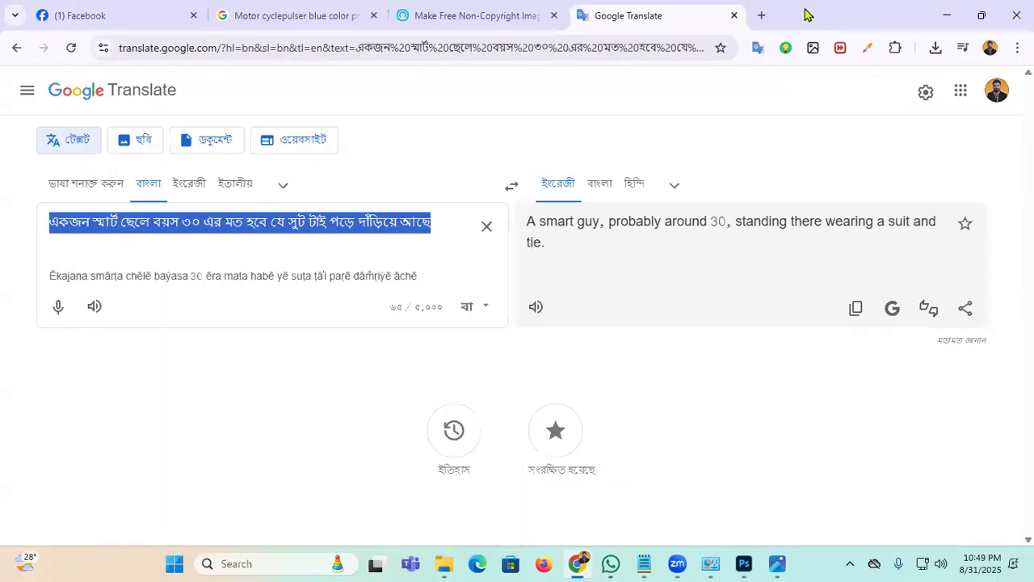
click(761, 14)
click(392, 307)
Step: Search Google for the Bengali description and browse the image results
key(ctrl+v)
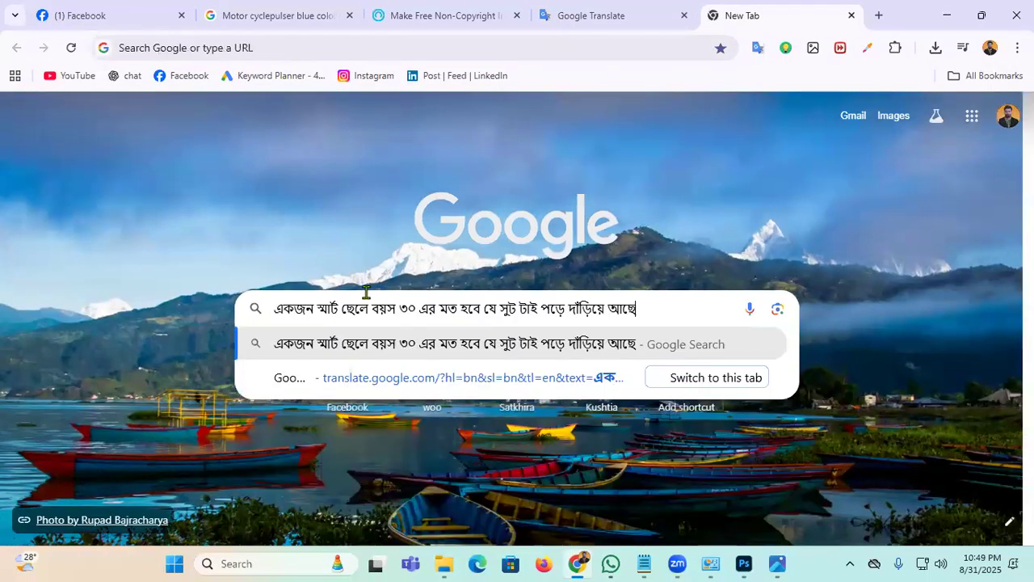
key(Return)
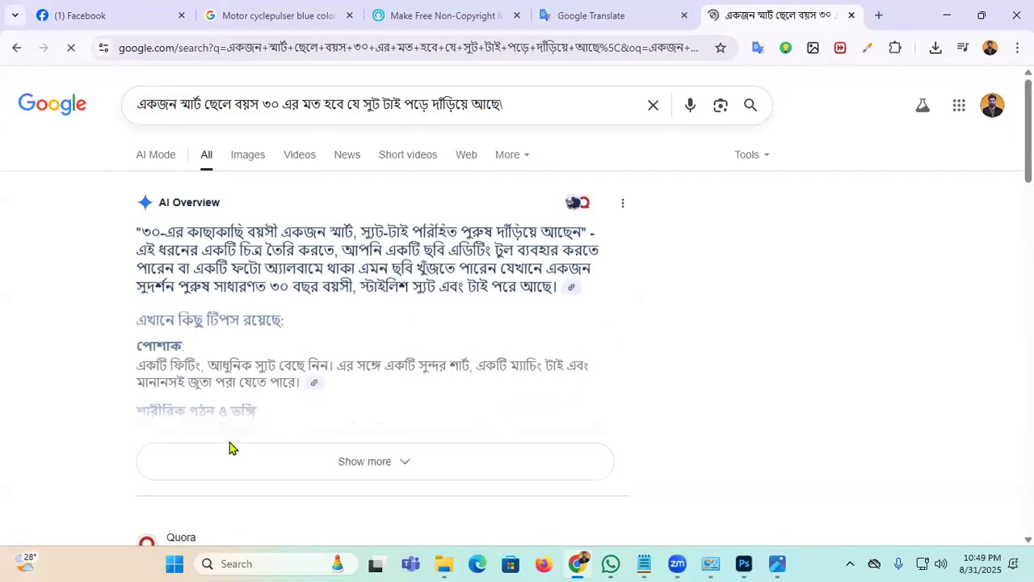
click(240, 160)
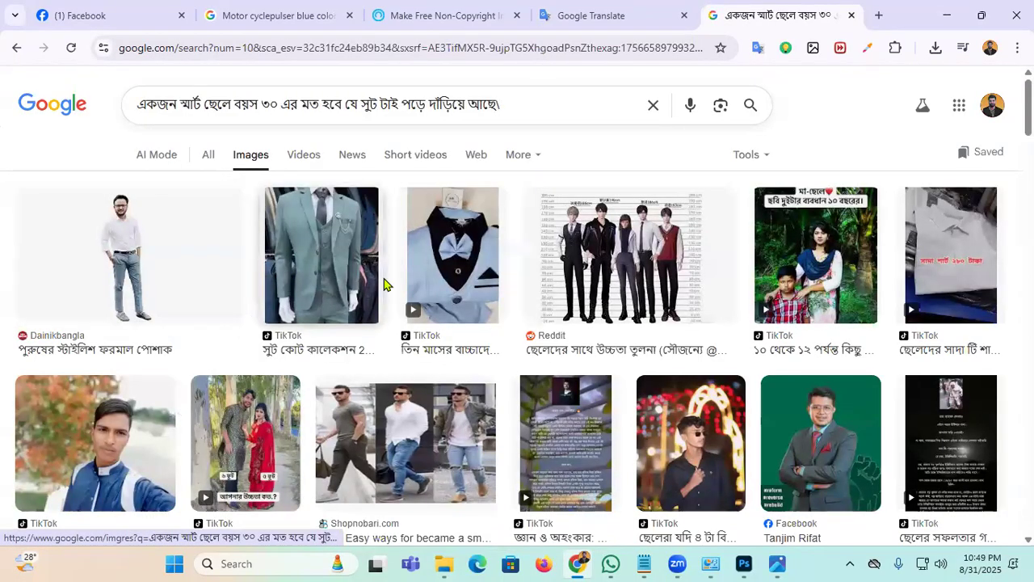
scroll(469, 283, down, 5)
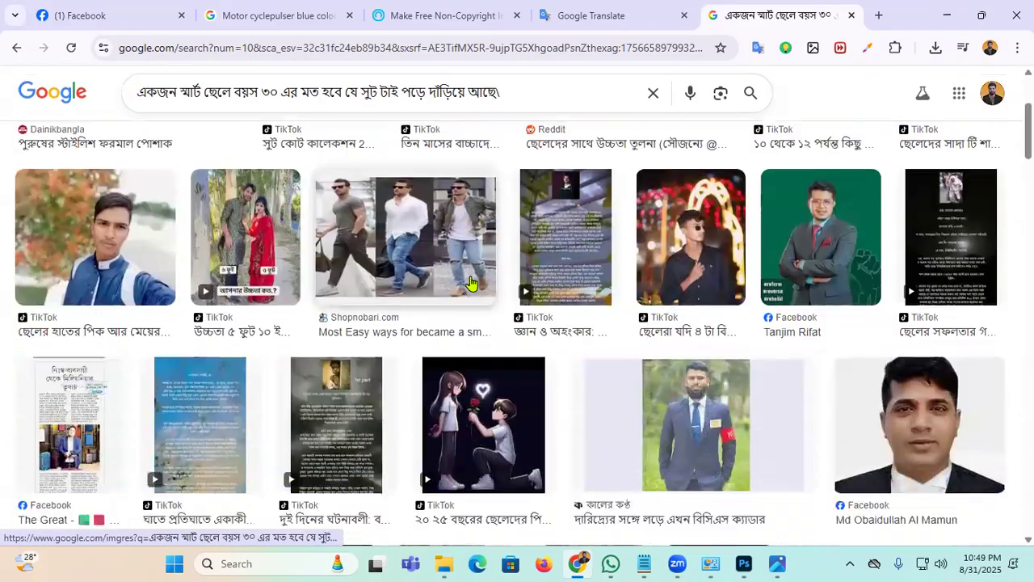
scroll(477, 283, down, 10)
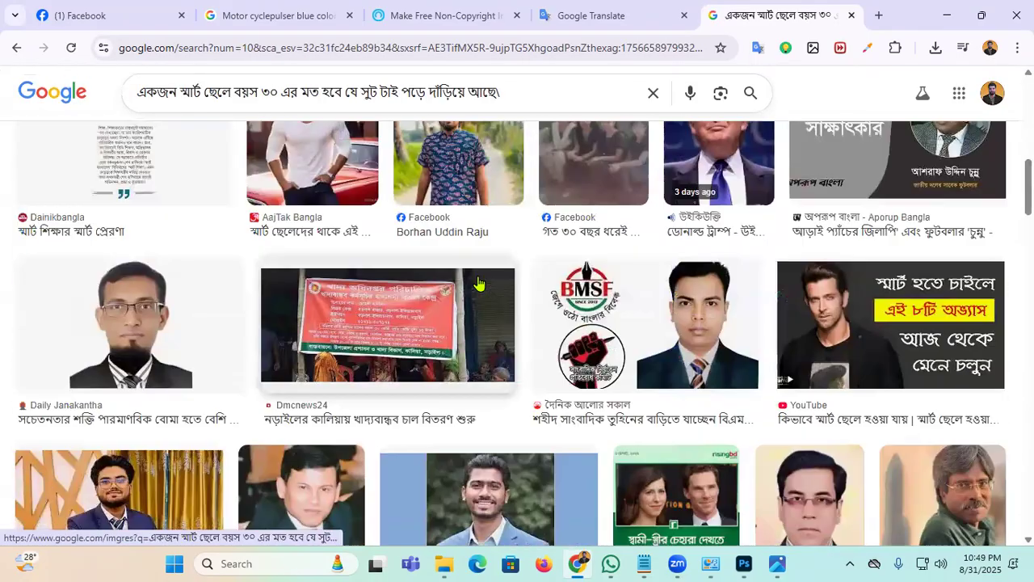
scroll(479, 281, down, 6)
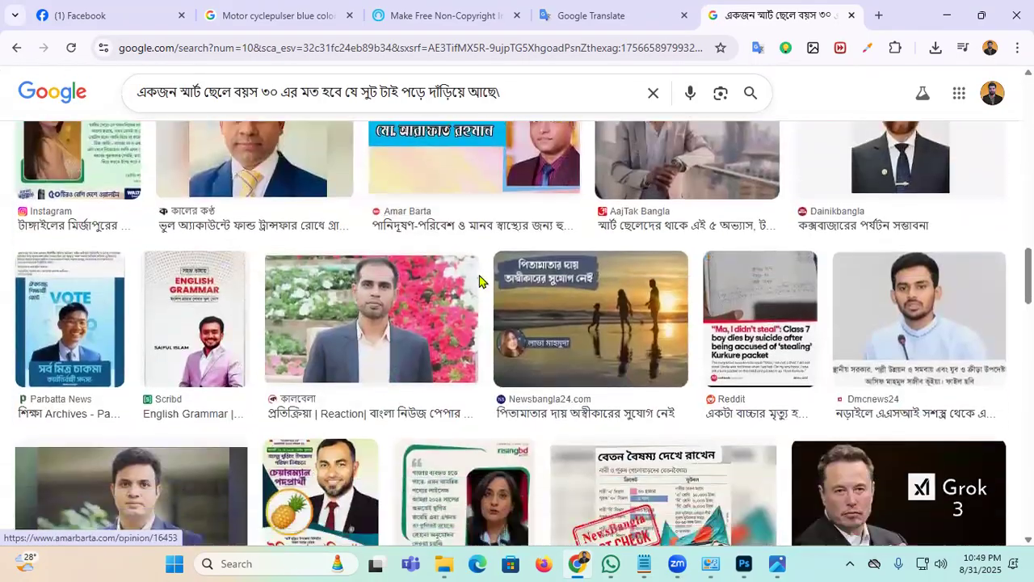
scroll(480, 277, up, 12)
scroll(480, 267, up, 3)
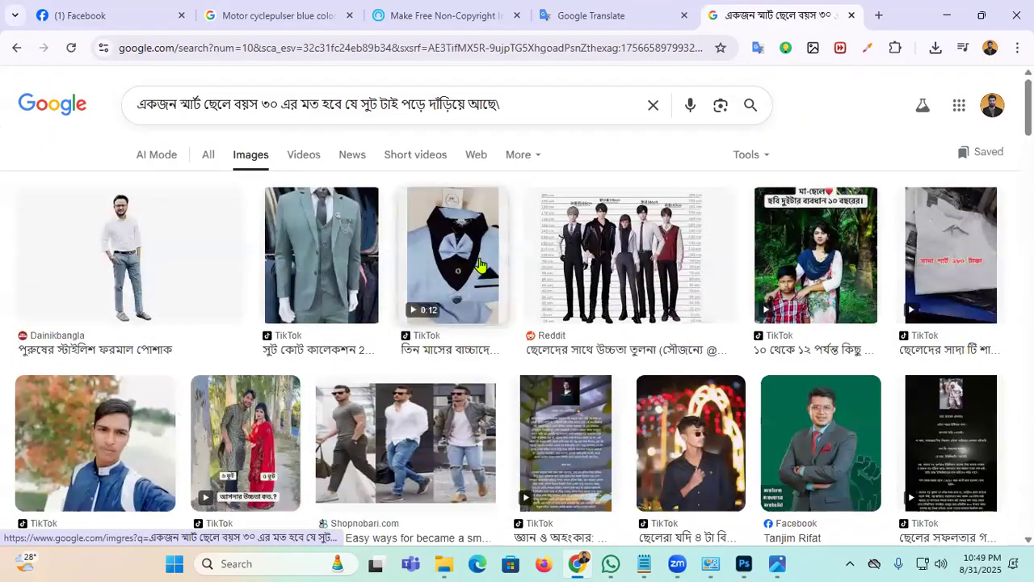
Step: Preview the standing man photo and scroll through its related images
click(109, 273)
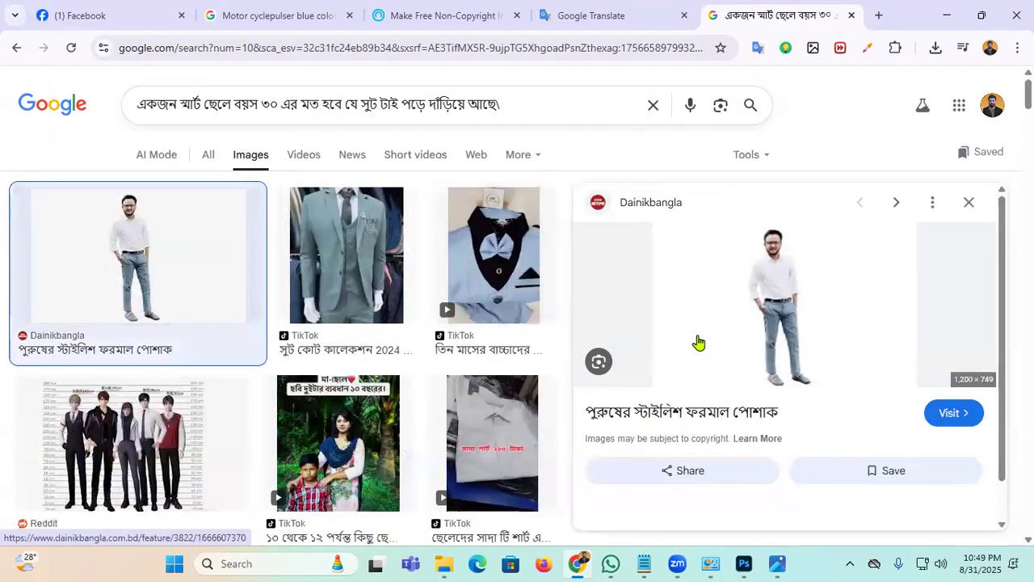
scroll(782, 349, down, 3)
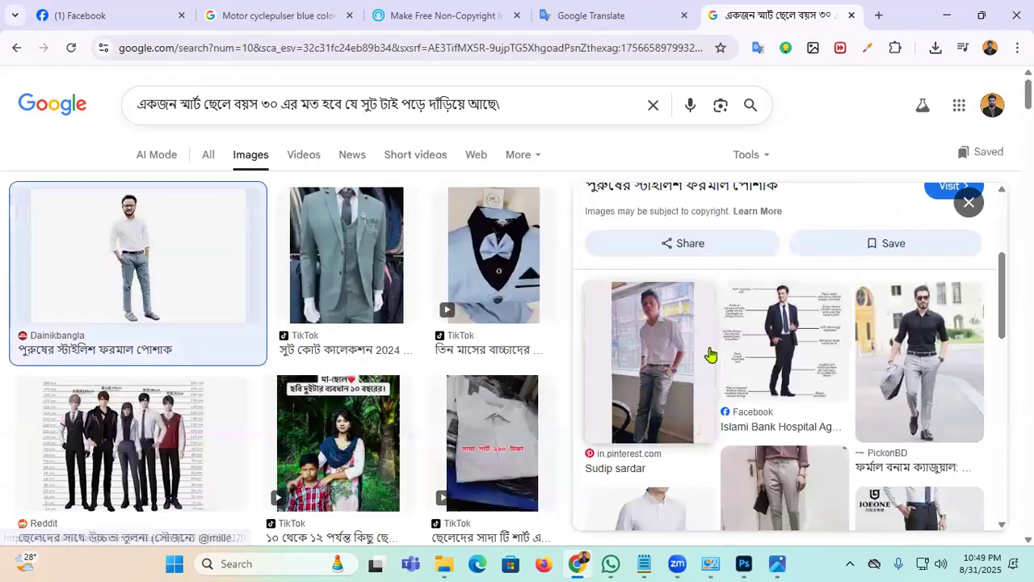
scroll(711, 354, down, 3)
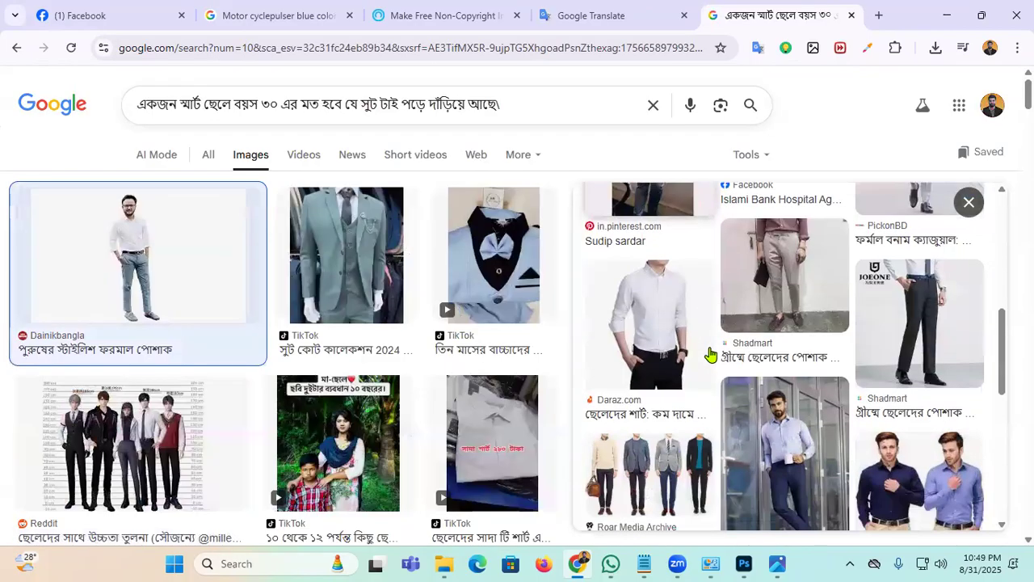
scroll(711, 355, down, 3)
scroll(710, 355, down, 5)
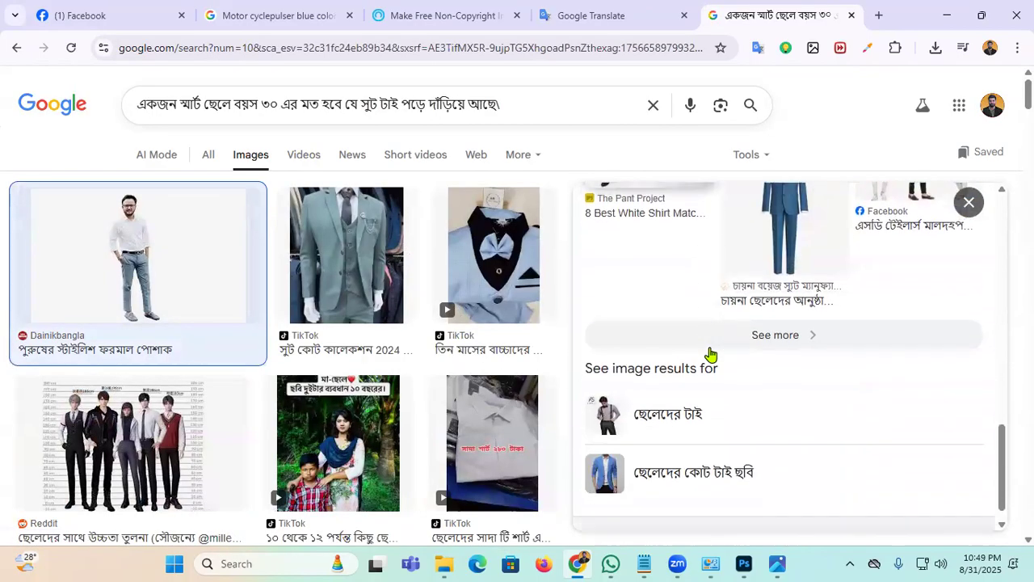
scroll(902, 261, up, 10)
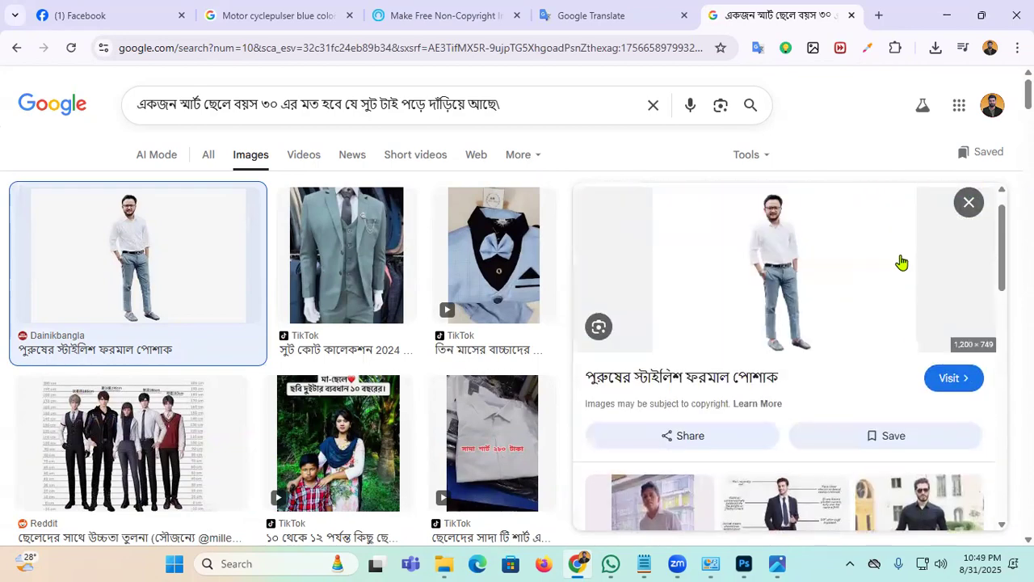
scroll(780, 404, down, 2)
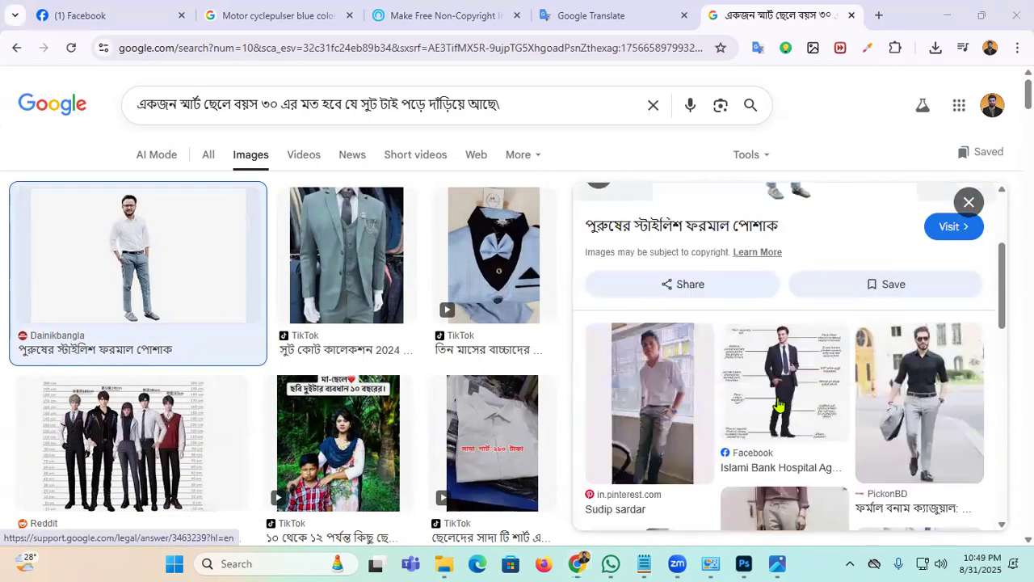
Step: Copy the photo of the man walking in a blue shirt and return to Photoshop
click(922, 412)
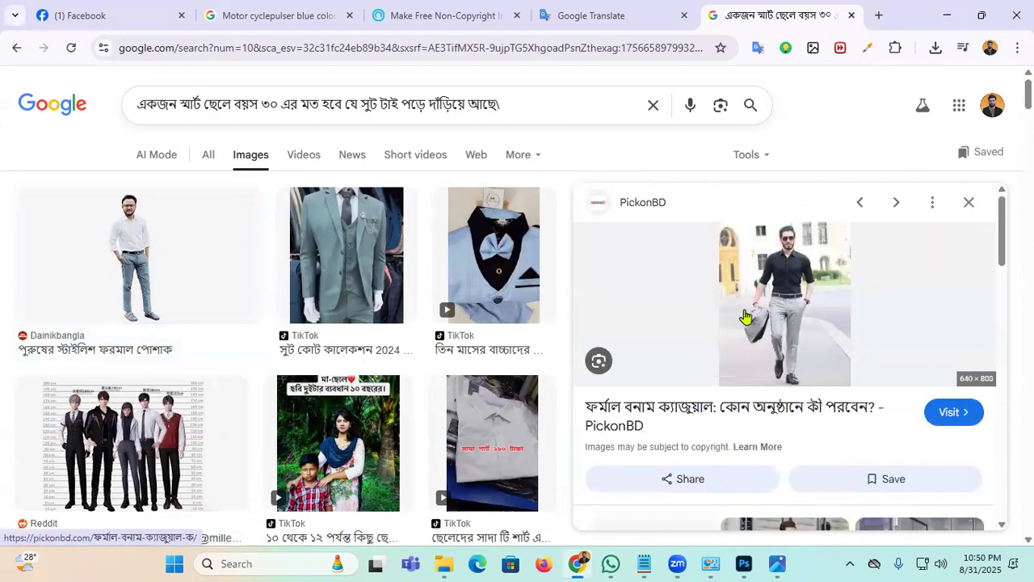
scroll(745, 317, down, 3)
scroll(745, 317, down, 1)
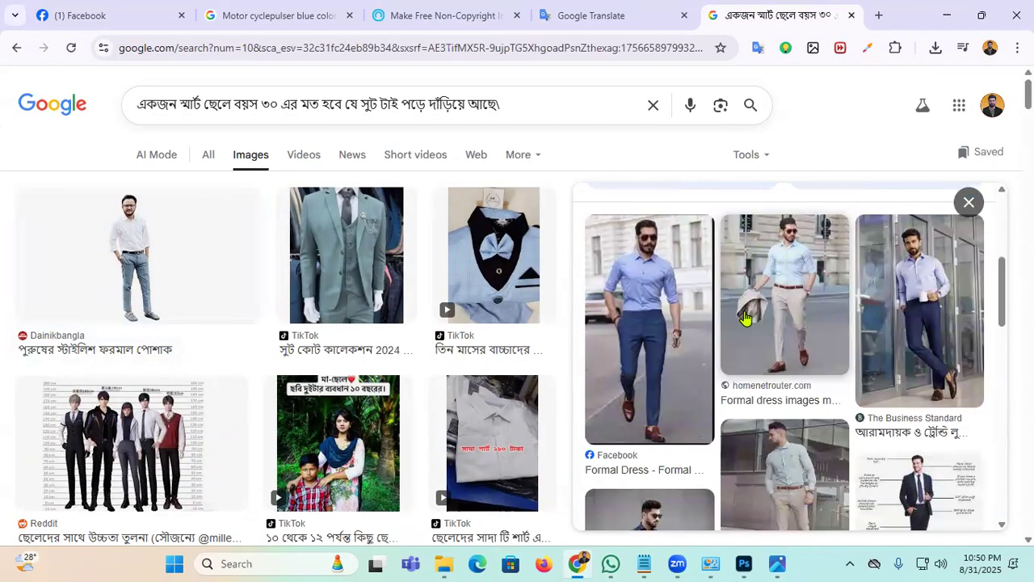
scroll(745, 319, down, 2)
scroll(745, 319, down, 3)
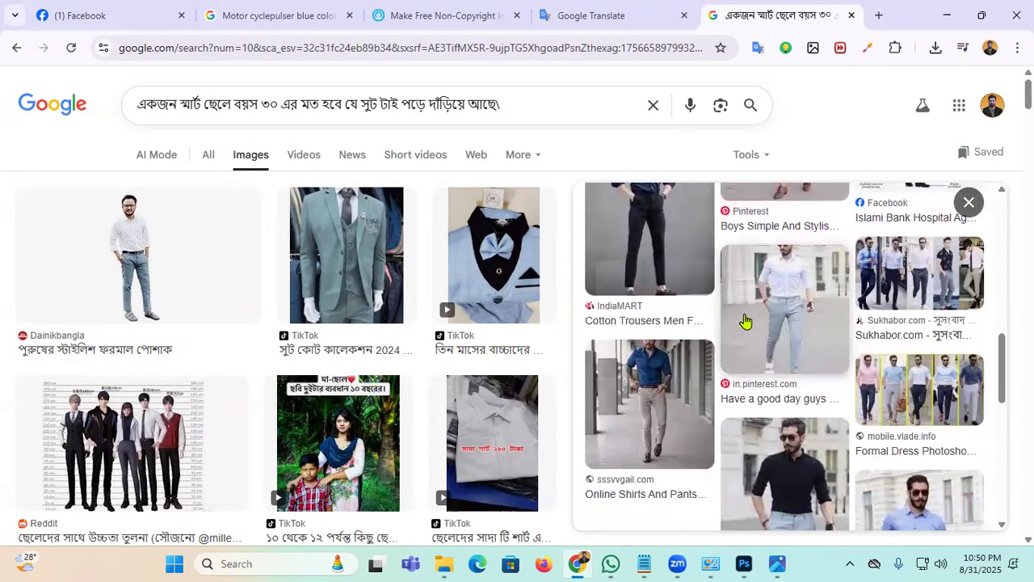
scroll(746, 322, down, 2)
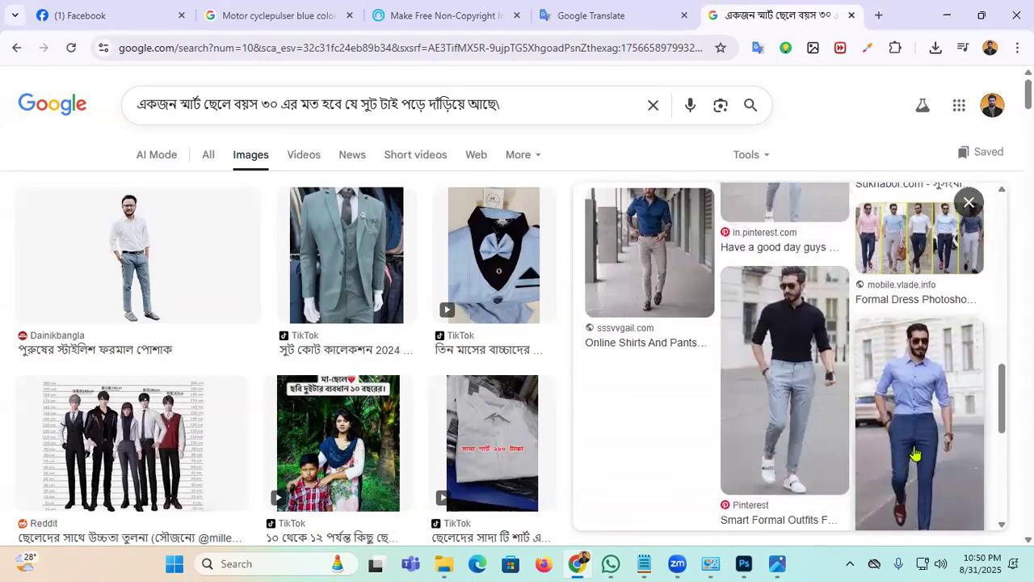
click(914, 455)
right_click(786, 348)
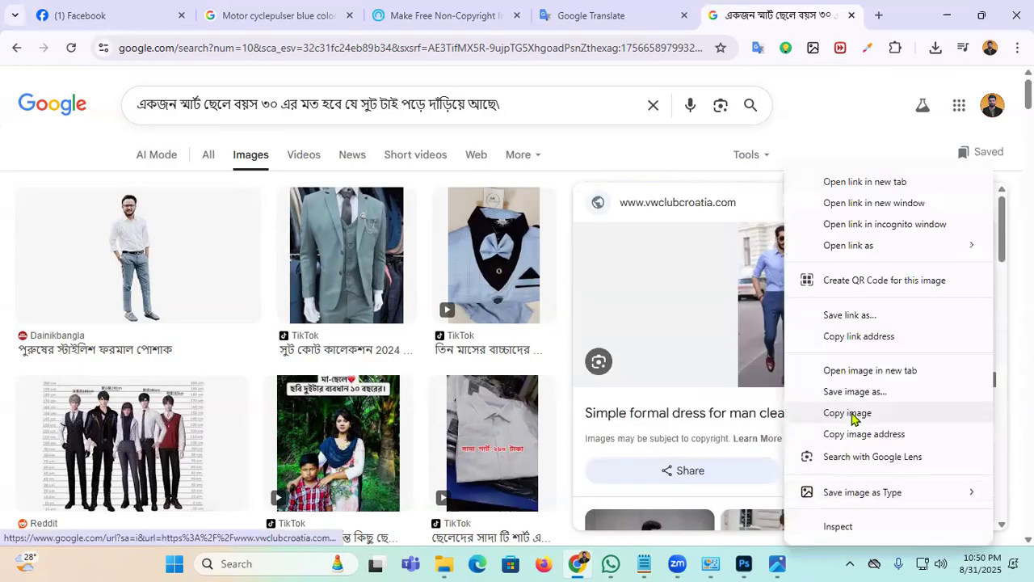
click(848, 413)
click(743, 563)
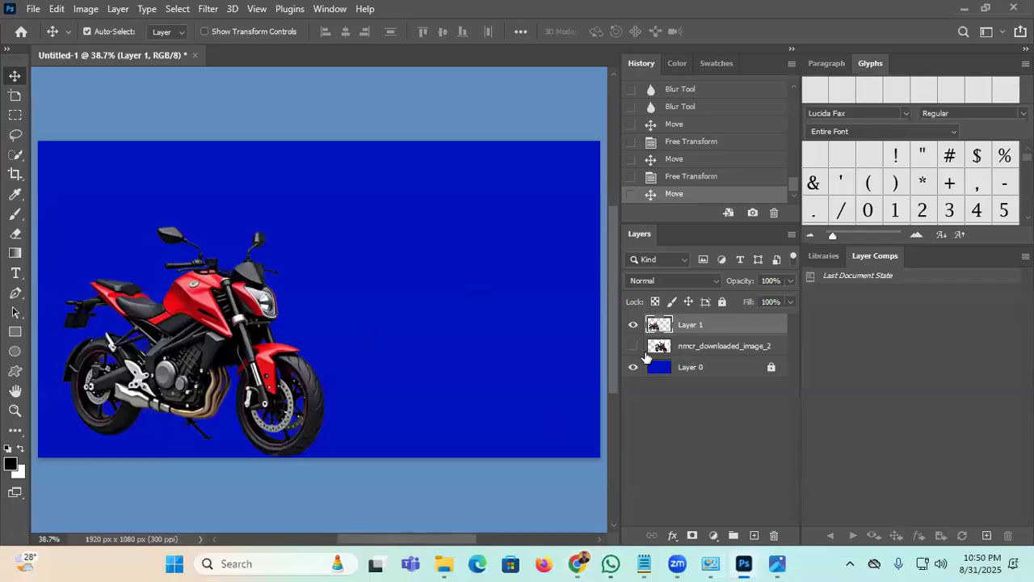
Step: Delete the unused nmcr_downloaded_image_2 layer and lock the motorcycle's Layer 1
mouse_move(727, 348)
mouse_down()
mouse_move(773, 472)
mouse_move(729, 400)
mouse_move(728, 351)
mouse_up()
key(Delete)
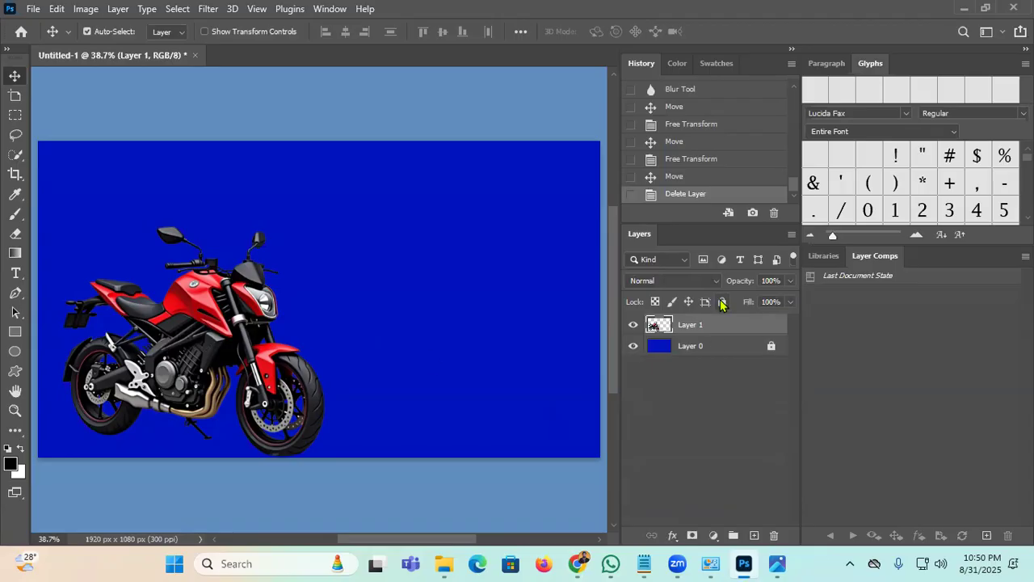
click(723, 303)
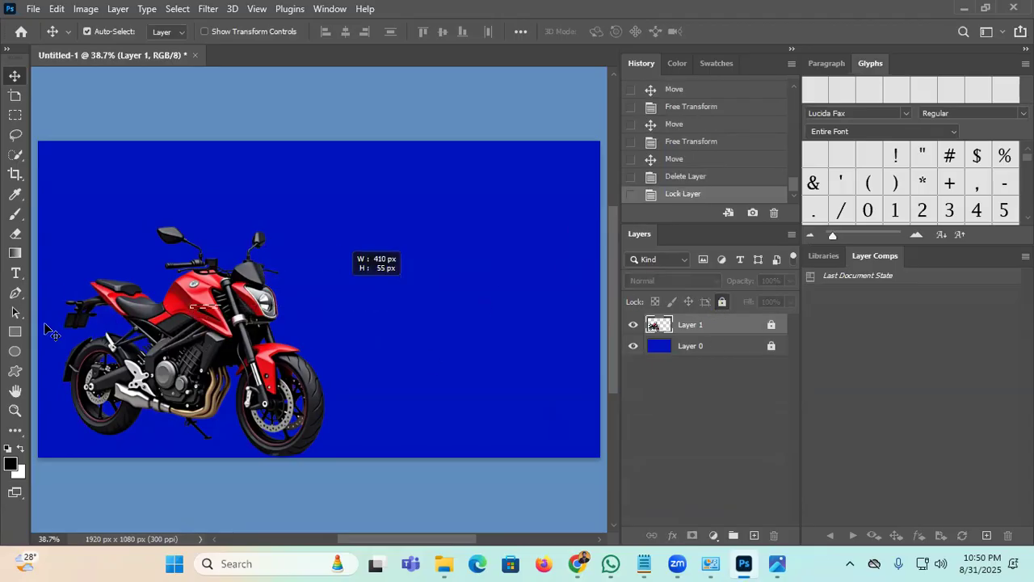
drag(45, 324, 34, 95)
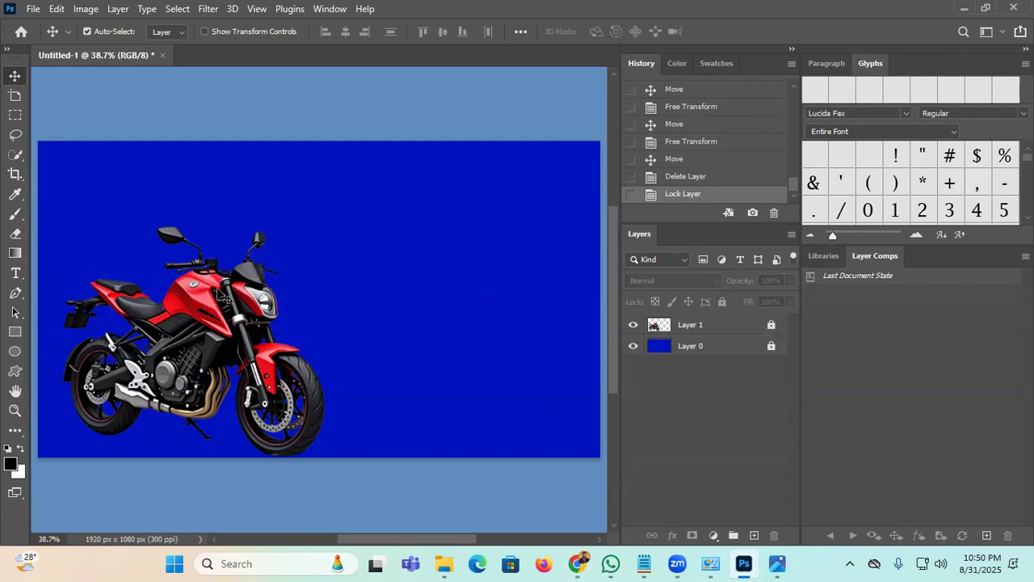
drag(162, 299, 347, 269)
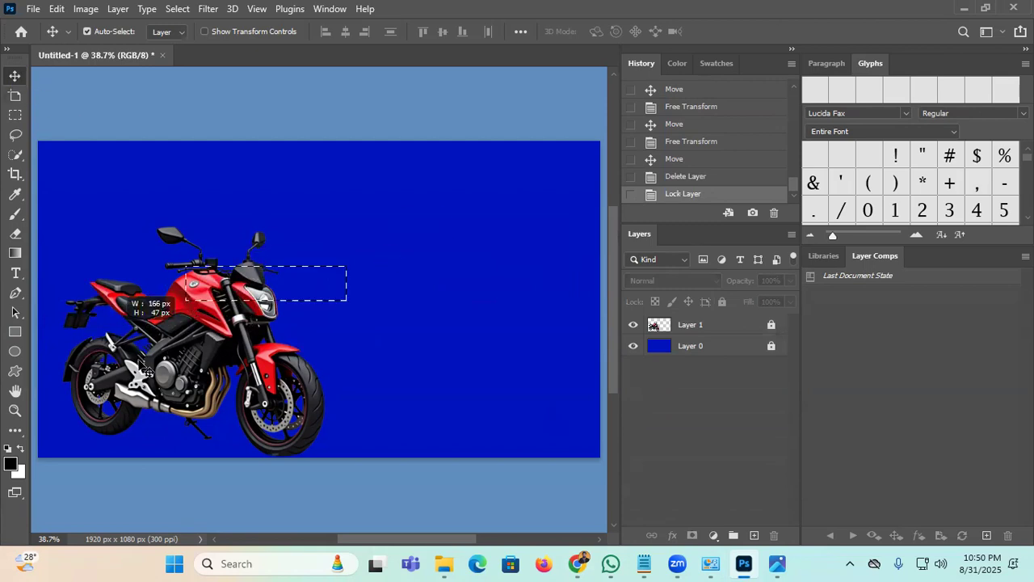
click(711, 327)
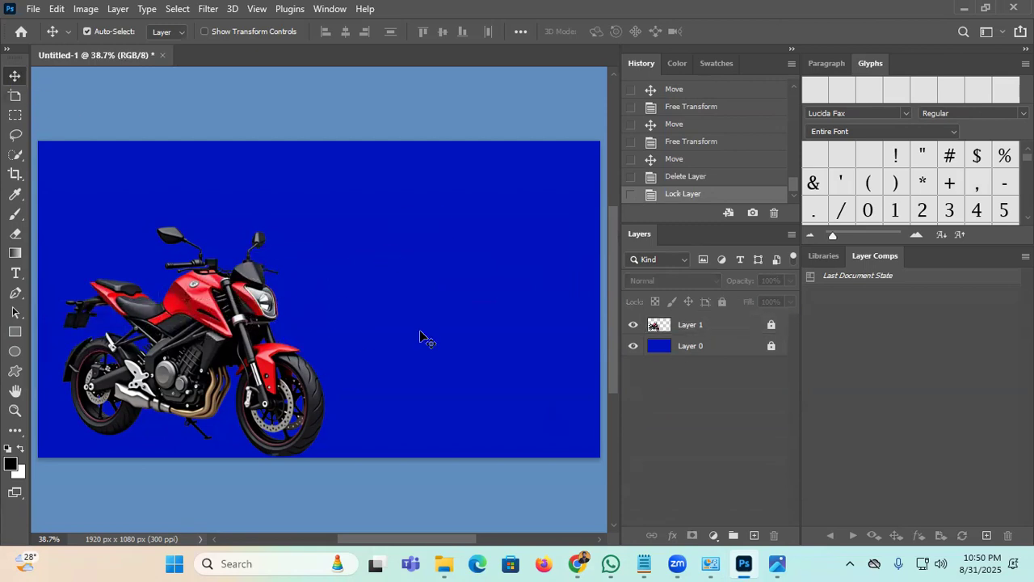
Step: Paste the man photo, cut him out with Select Subject, and delete the photo background layer
key(ctrl+v)
drag(341, 248, 454, 248)
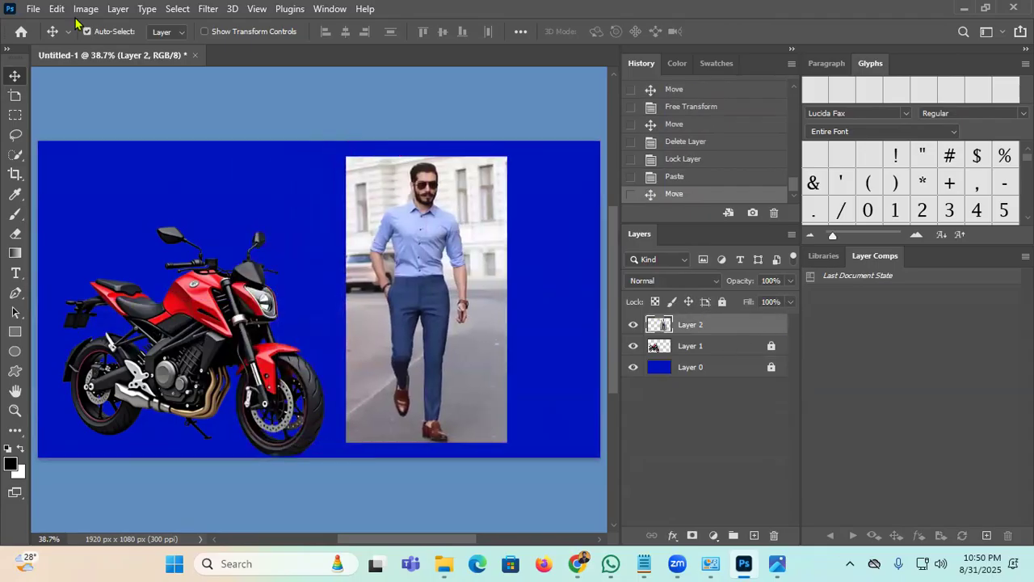
click(147, 8)
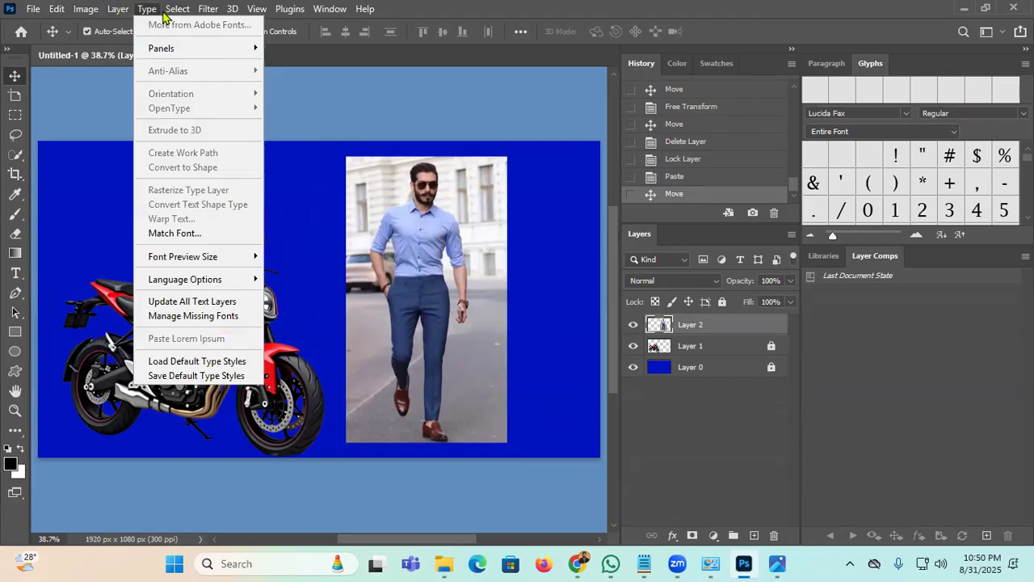
click(227, 190)
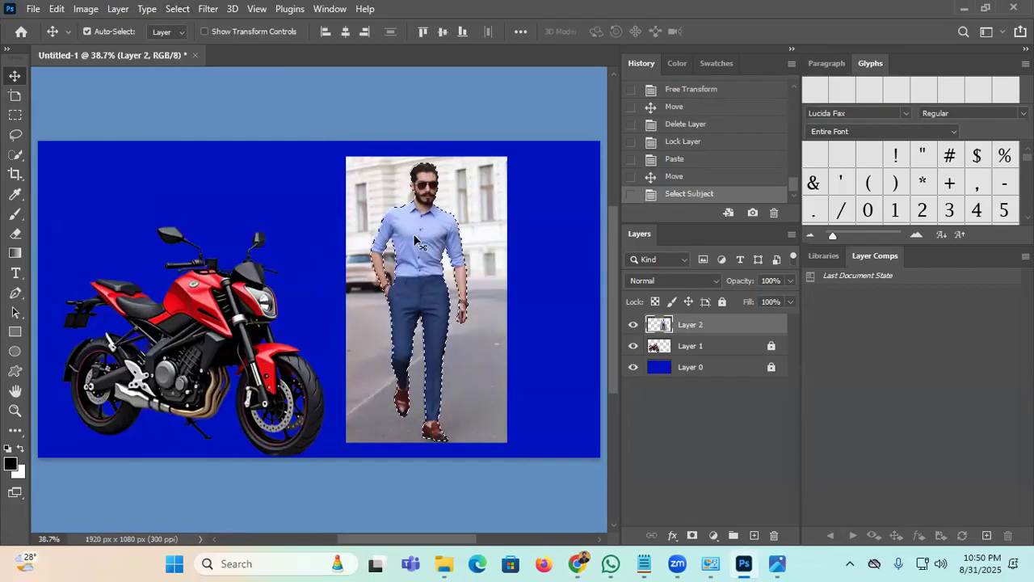
key(ctrl+j)
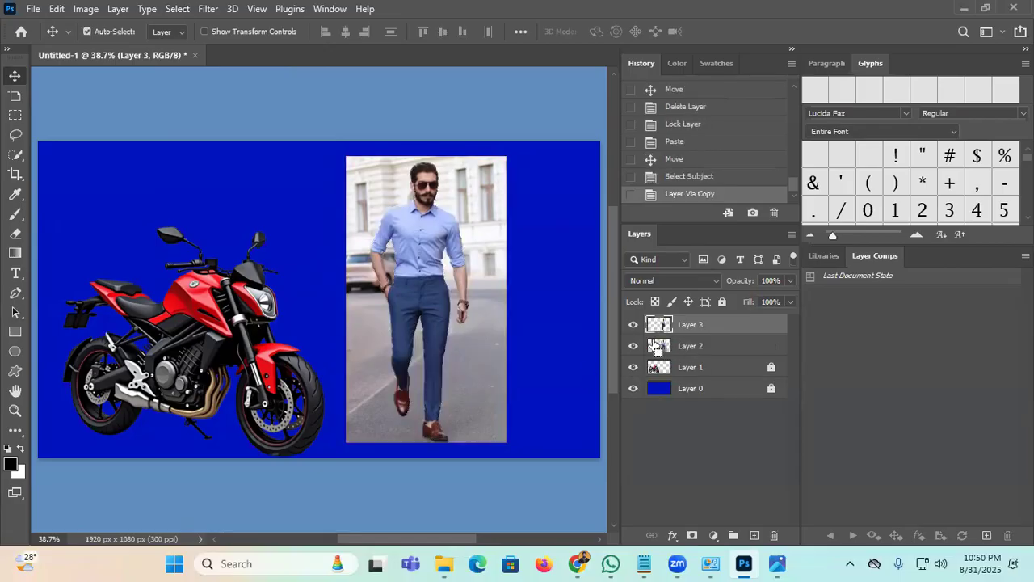
click(634, 345)
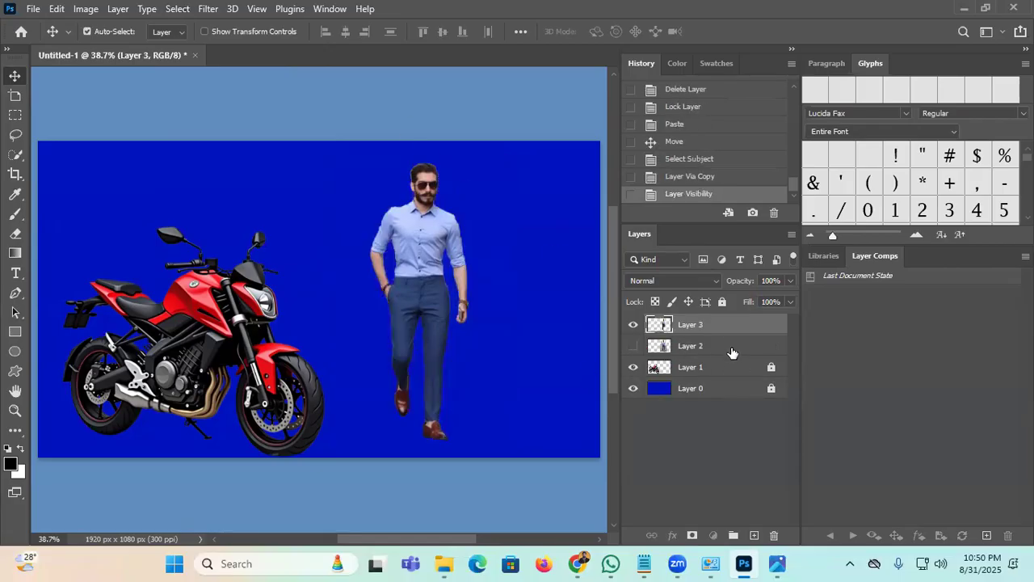
click(732, 353)
key(Delete)
Step: Stack the man's layer beneath the bike and place him right of the motorcycle
drag(407, 265, 254, 279)
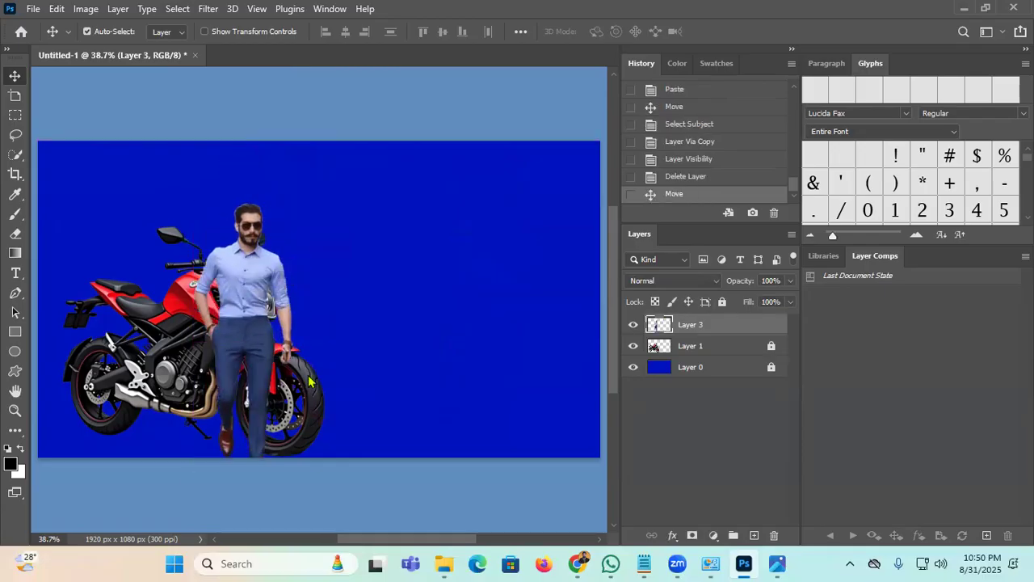
drag(722, 324, 719, 357)
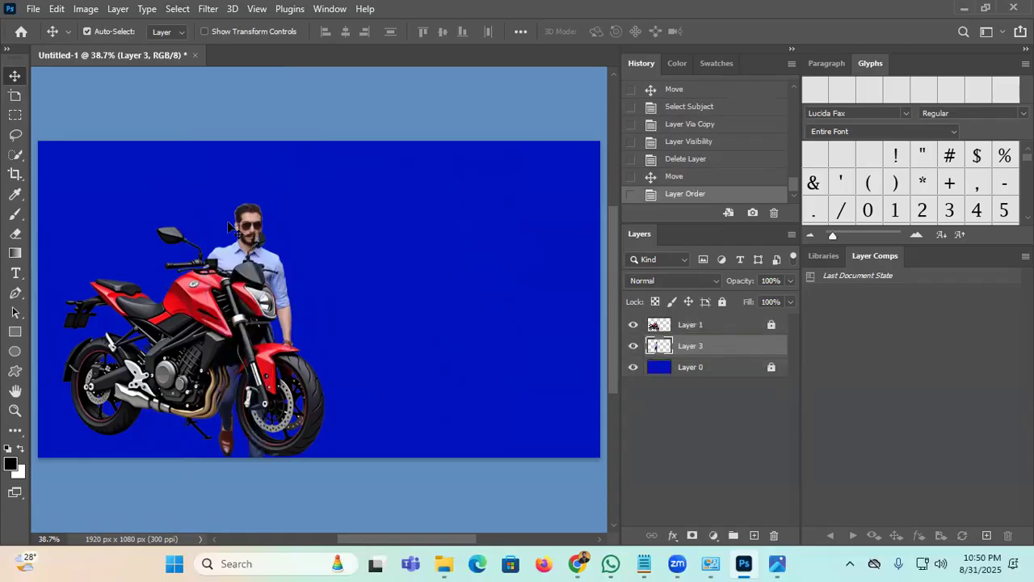
drag(254, 257, 174, 213)
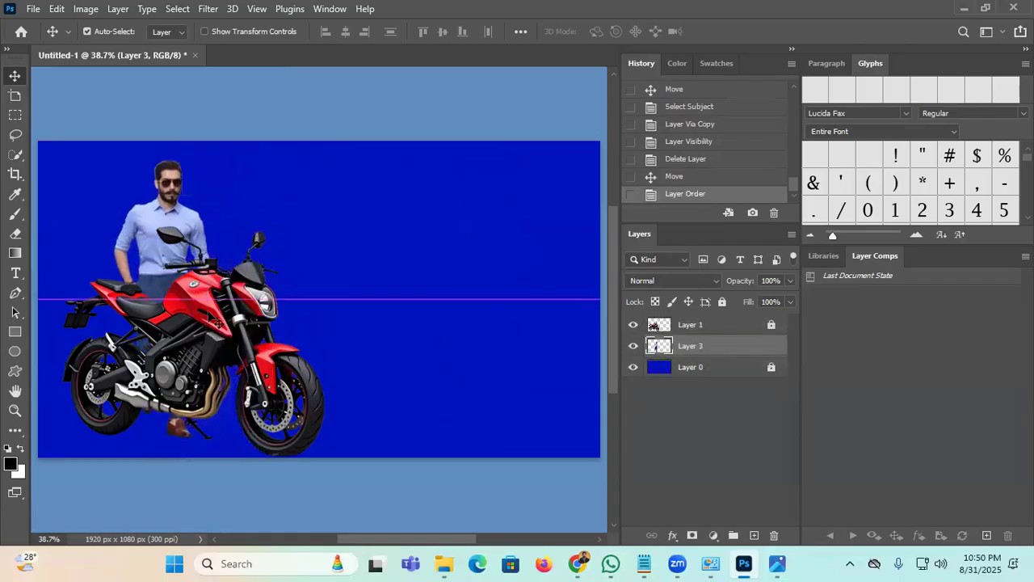
drag(254, 351, 374, 266)
drag(121, 233, 421, 257)
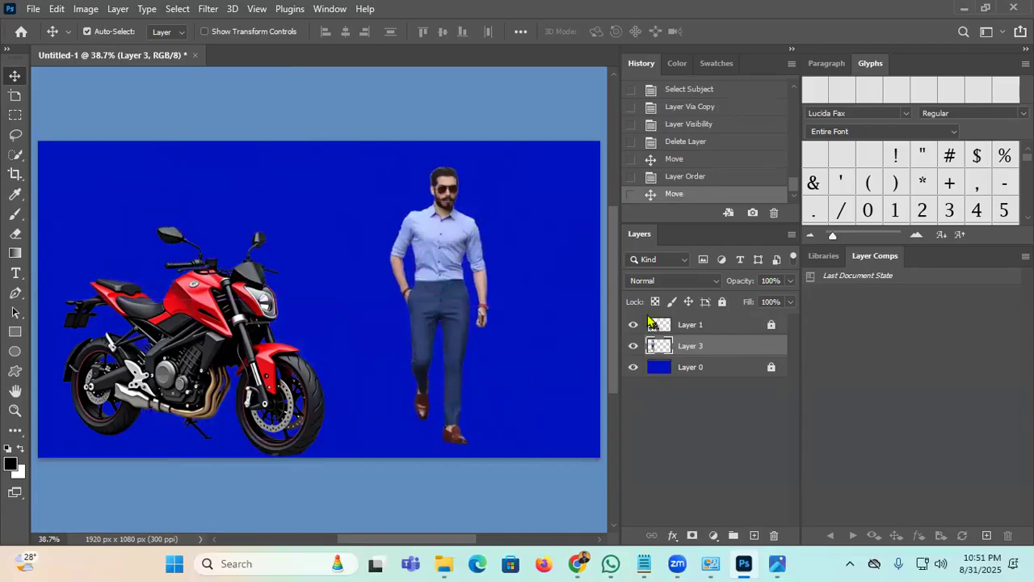
Step: Lasso and delete the man's raised left leg
click(633, 345)
click(633, 346)
click(633, 324)
click(633, 324)
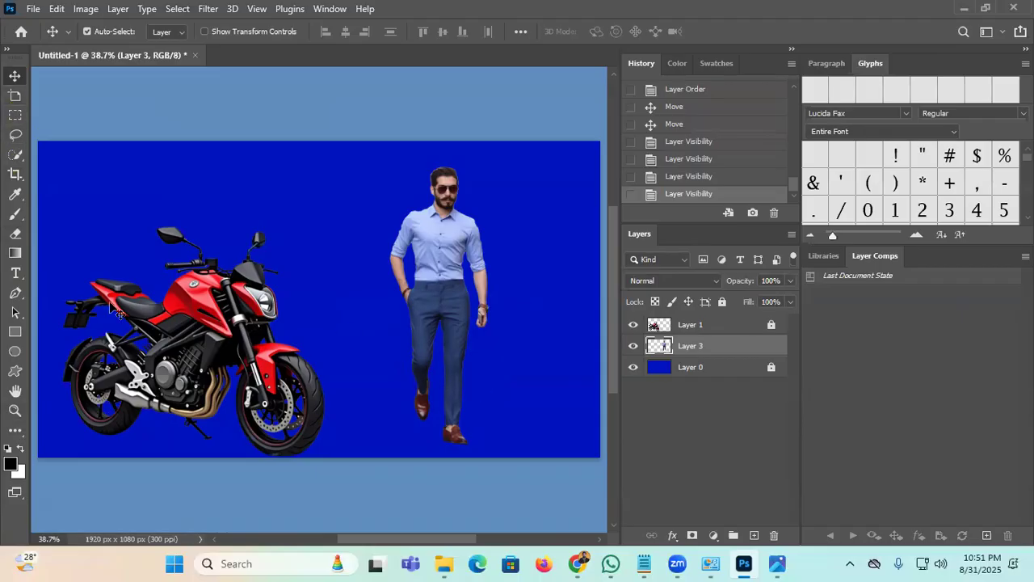
click(15, 134)
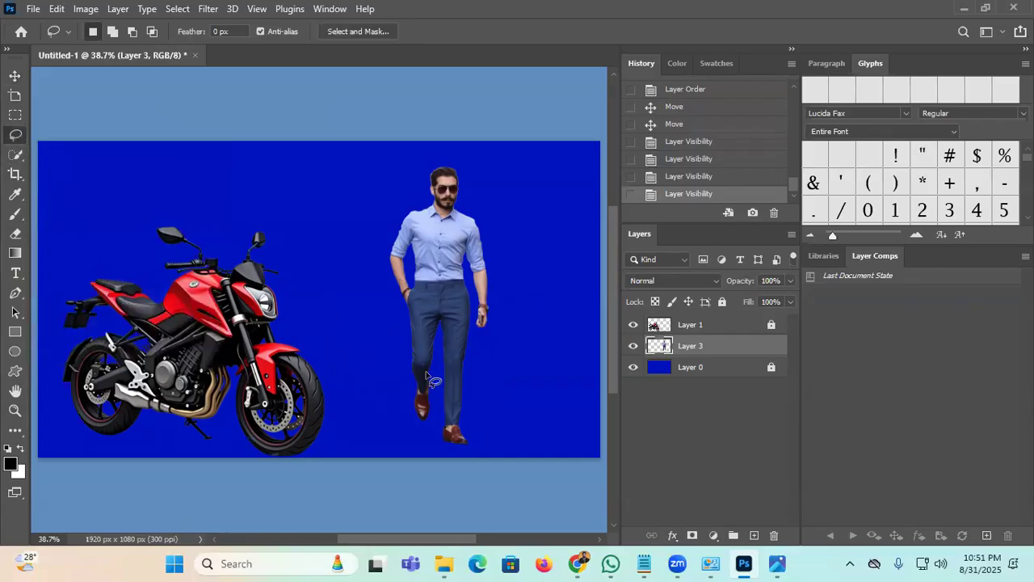
mouse_move(436, 365)
mouse_down()
mouse_move(383, 371)
mouse_move(391, 430)
mouse_up()
drag(434, 434, 436, 368)
key(Delete)
key(ctrl+d)
Step: Copy the lower right leg and shoe to a new layer and place it beside the original
mouse_move(474, 370)
mouse_down()
mouse_move(495, 436)
mouse_move(472, 453)
mouse_move(408, 439)
mouse_move(410, 389)
mouse_move(441, 366)
mouse_up()
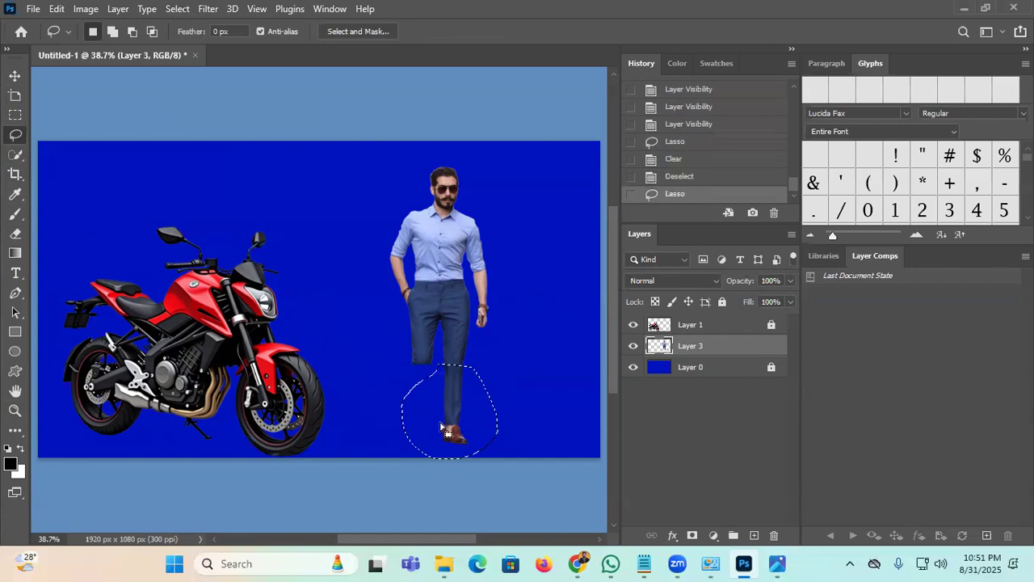
key(ctrl+j)
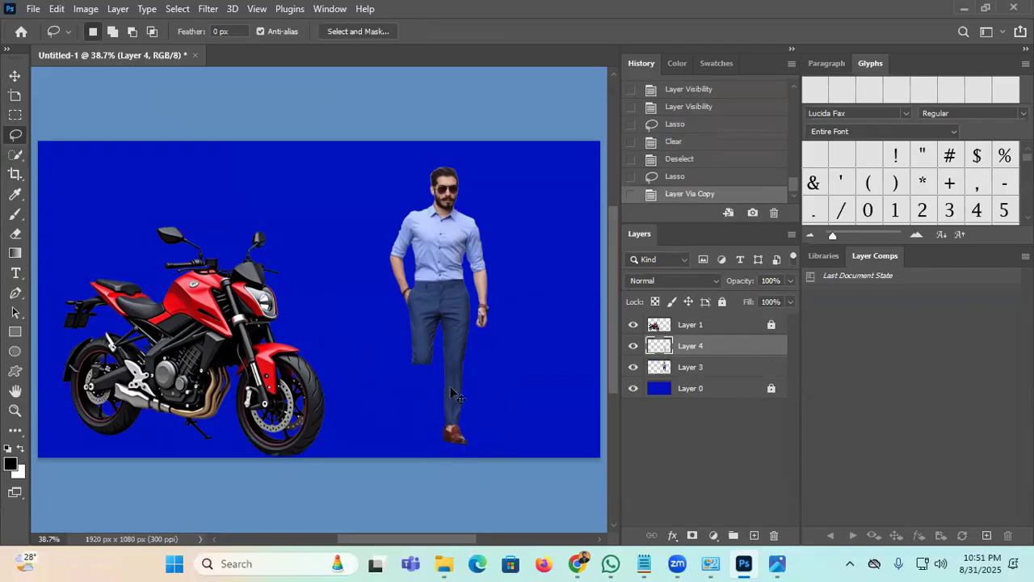
key(v)
drag(451, 391, 424, 391)
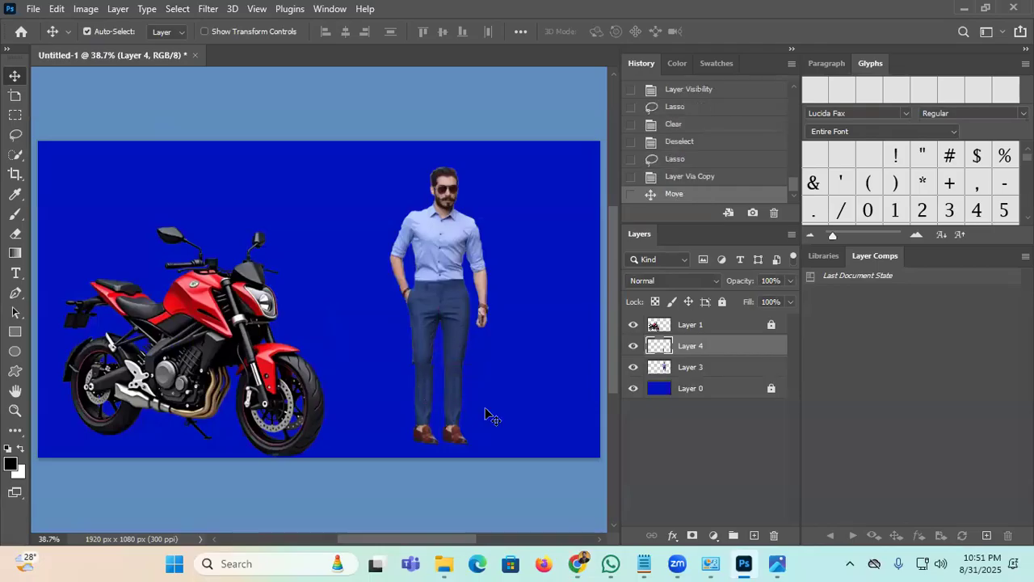
click(15, 410)
drag(480, 411, 576, 325)
scroll(433, 465, down, 5)
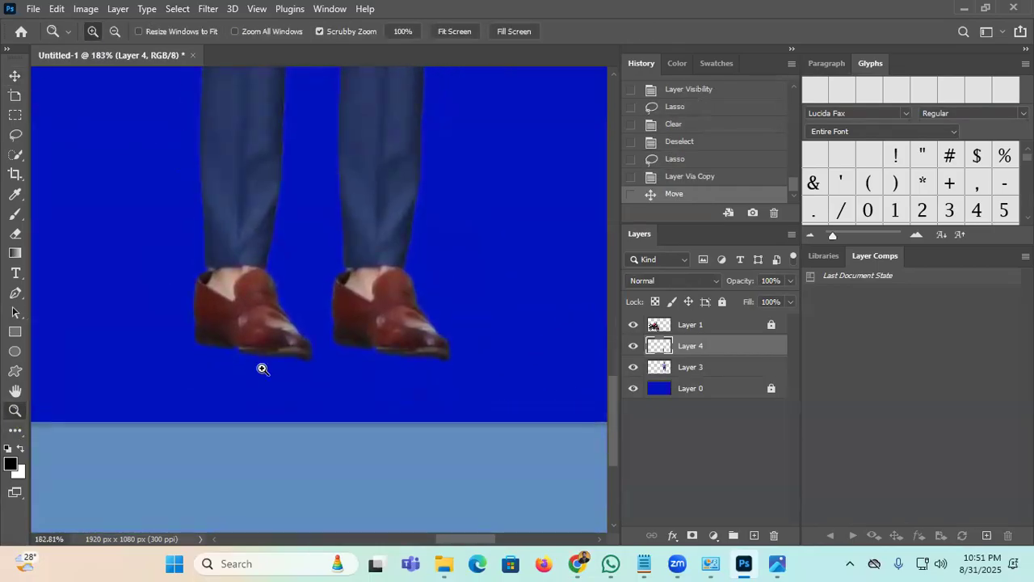
click(14, 75)
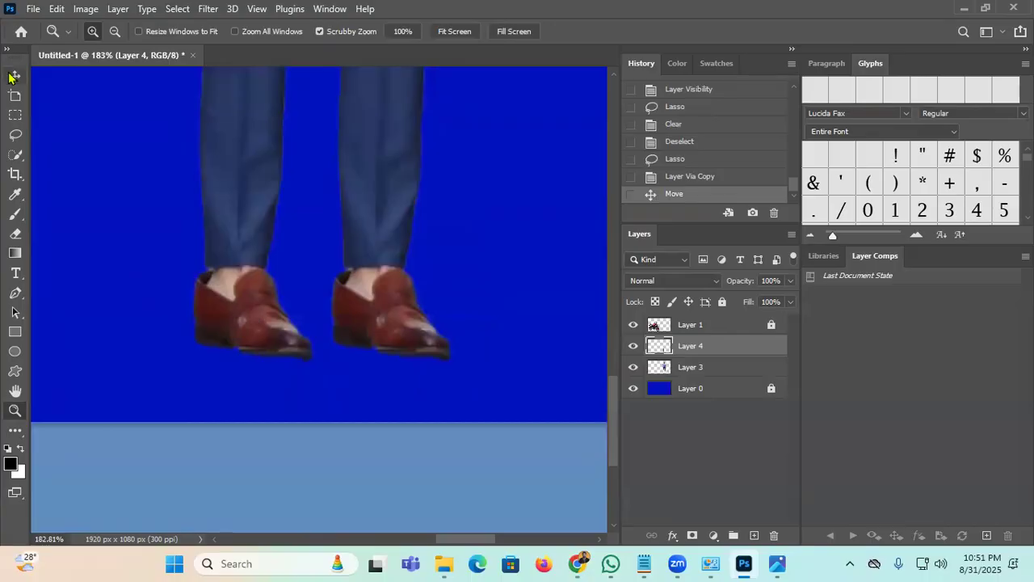
Step: Flip the copied leg horizontally and rotate it into position beneath the trousers
key(ctrl+t)
right_click(237, 306)
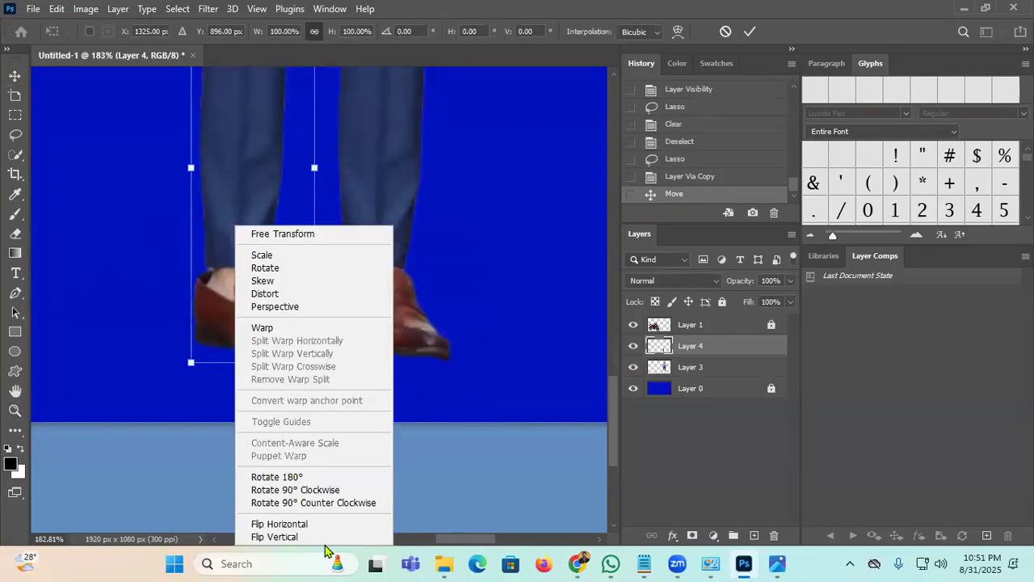
click(316, 537)
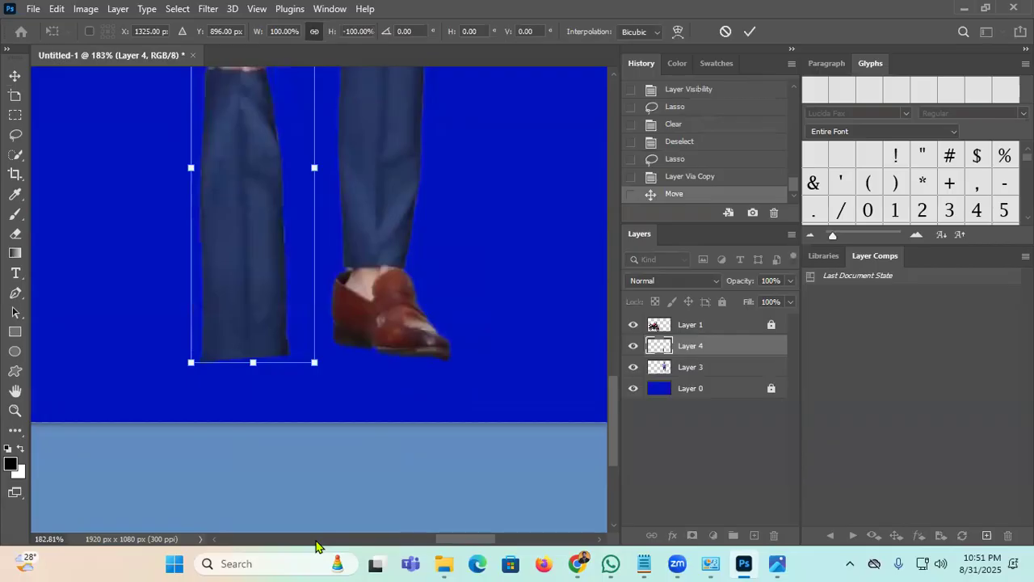
key(ctrl+z)
right_click(247, 301)
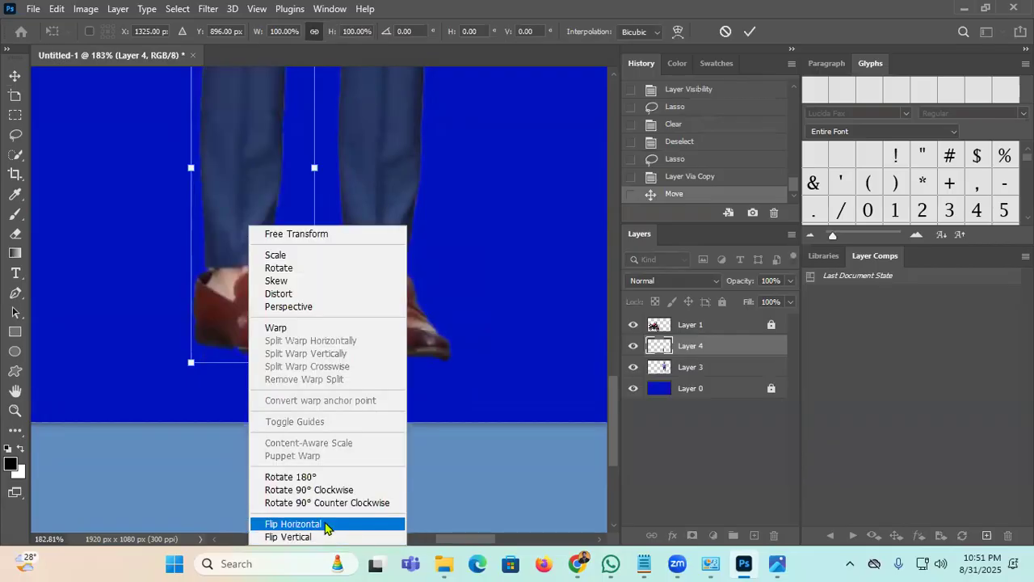
click(324, 525)
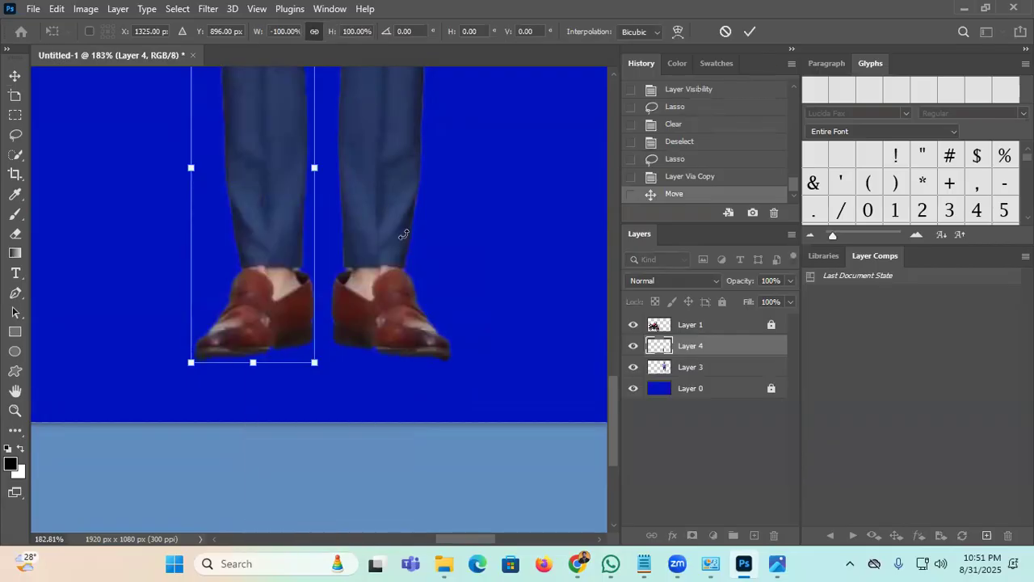
mouse_move(372, 373)
mouse_down()
mouse_move(404, 363)
mouse_move(369, 387)
mouse_up()
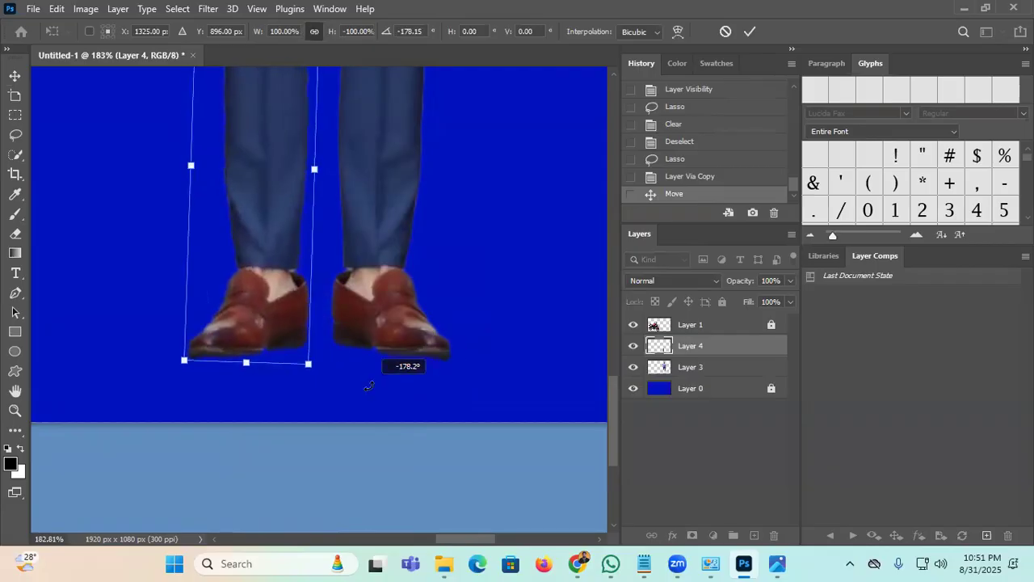
click(750, 31)
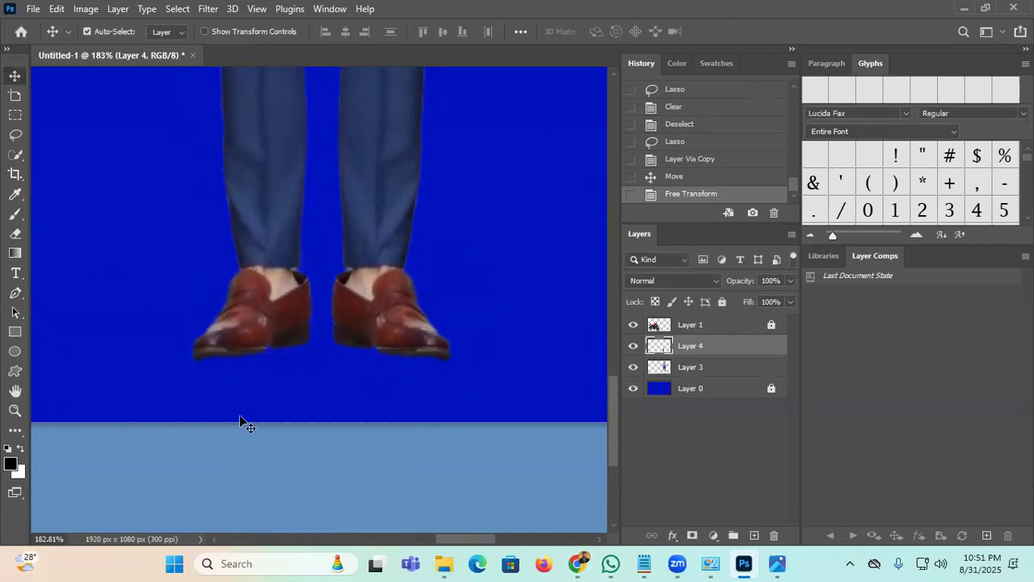
Step: Zoom out and pan to view the man's legs beside the bike's front wheel
key(ctrl)
scroll(39, 404, down, 3)
click(17, 412)
drag(507, 146, 464, 291)
key(space)
drag(377, 176, 392, 446)
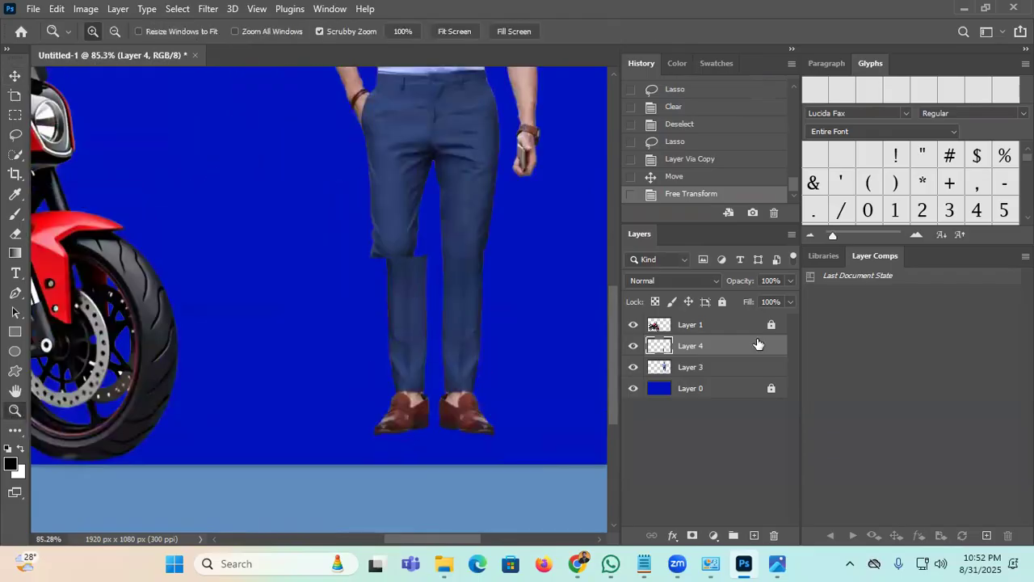
Step: Paste the street photo of the walking man, cut him out with Select Subject, and delete the photo layer
click(740, 330)
key(ctrl+v)
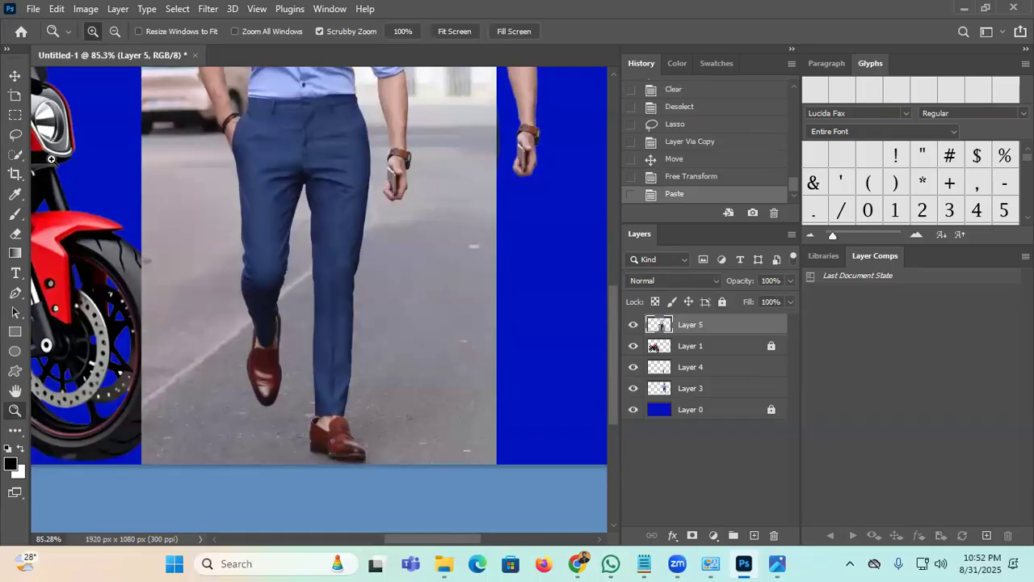
key(v)
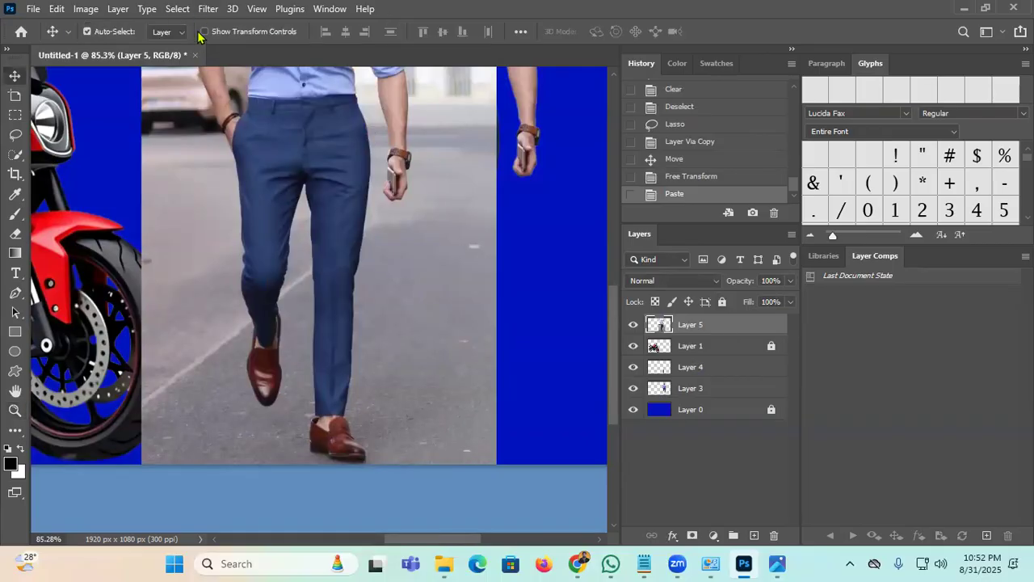
click(177, 9)
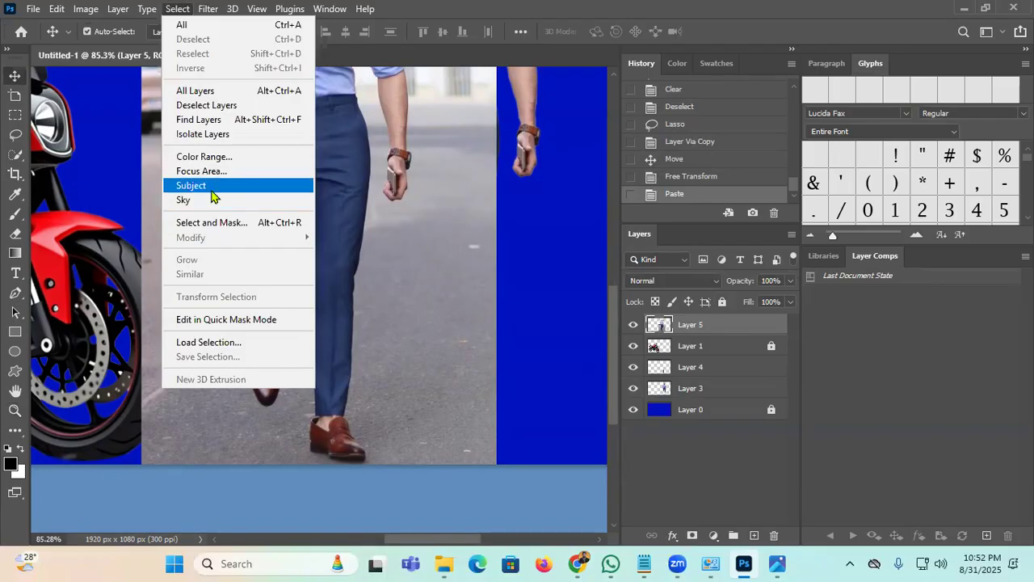
click(215, 185)
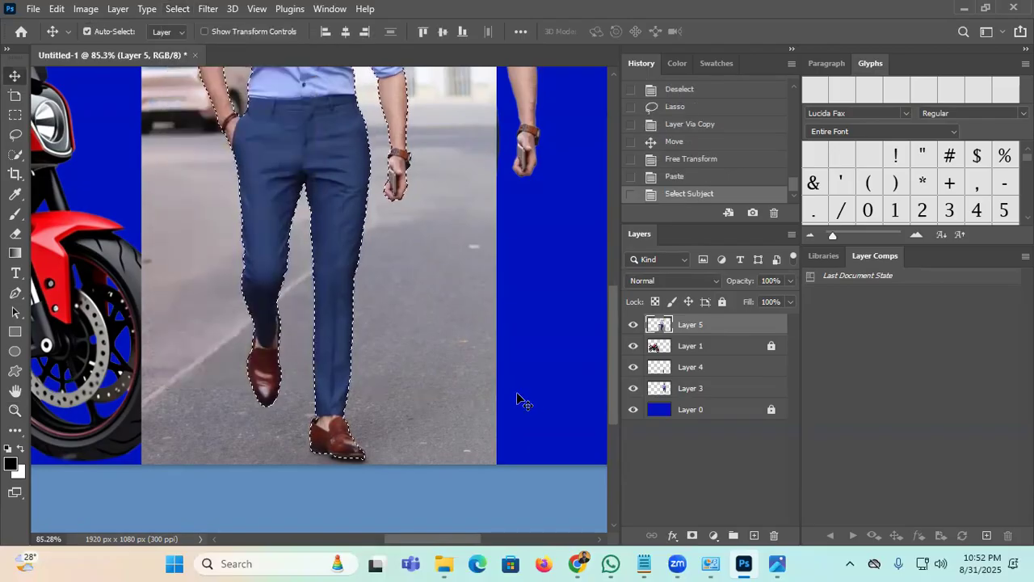
key(ctrl+j)
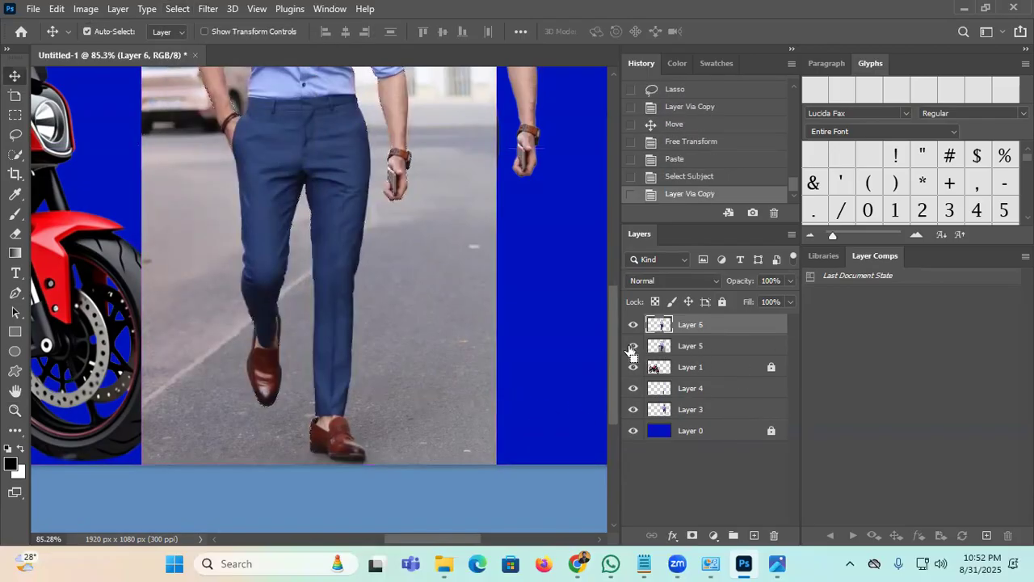
click(633, 346)
click(714, 358)
key(Delete)
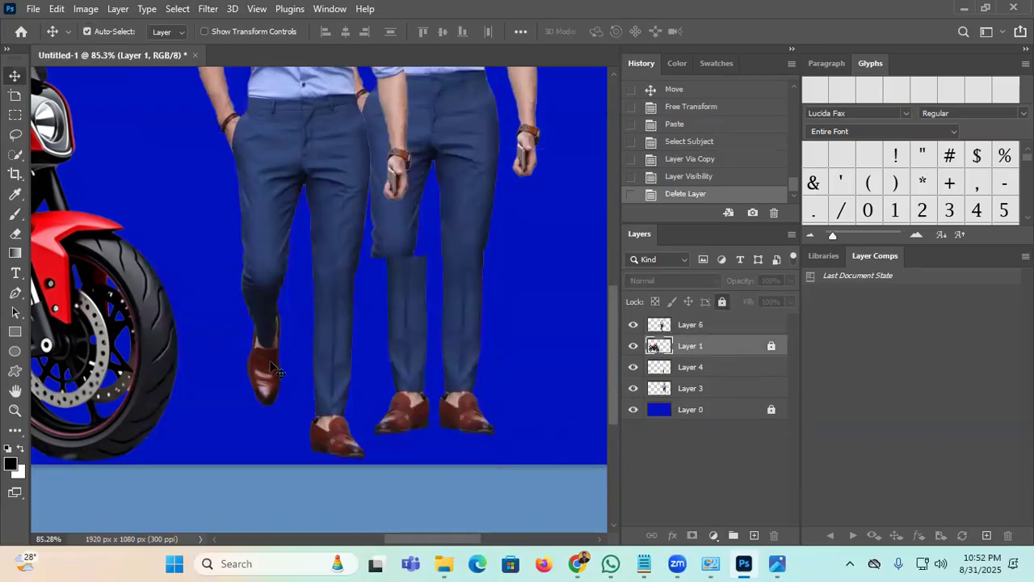
Step: Lasso the second man's shoe onto its own layer and delete the rest of him
scroll(358, 335, left, 3)
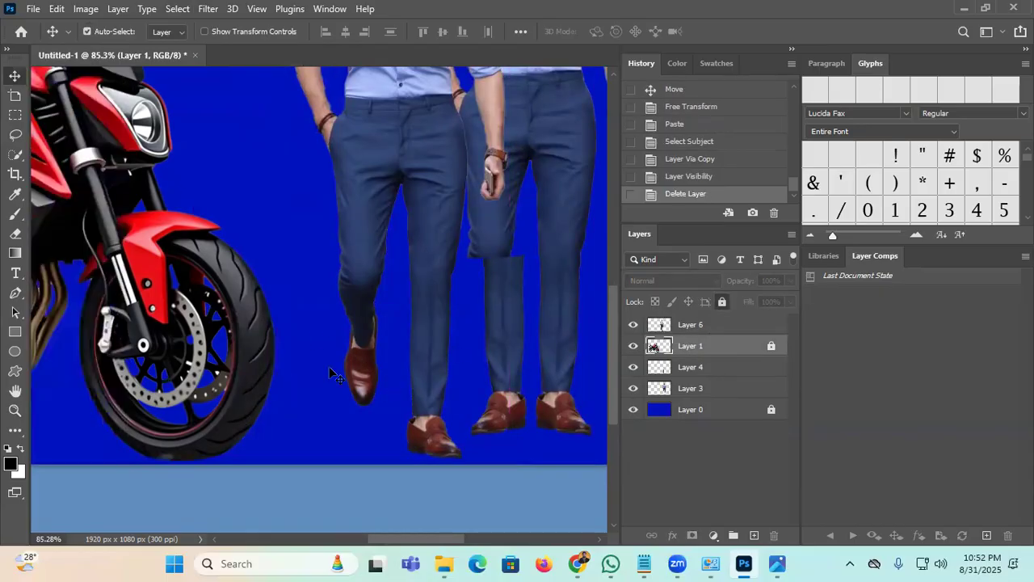
click(15, 134)
mouse_move(396, 291)
mouse_down()
mouse_move(362, 296)
mouse_move(329, 374)
mouse_move(379, 414)
mouse_move(407, 319)
mouse_move(402, 283)
mouse_up()
click(634, 324)
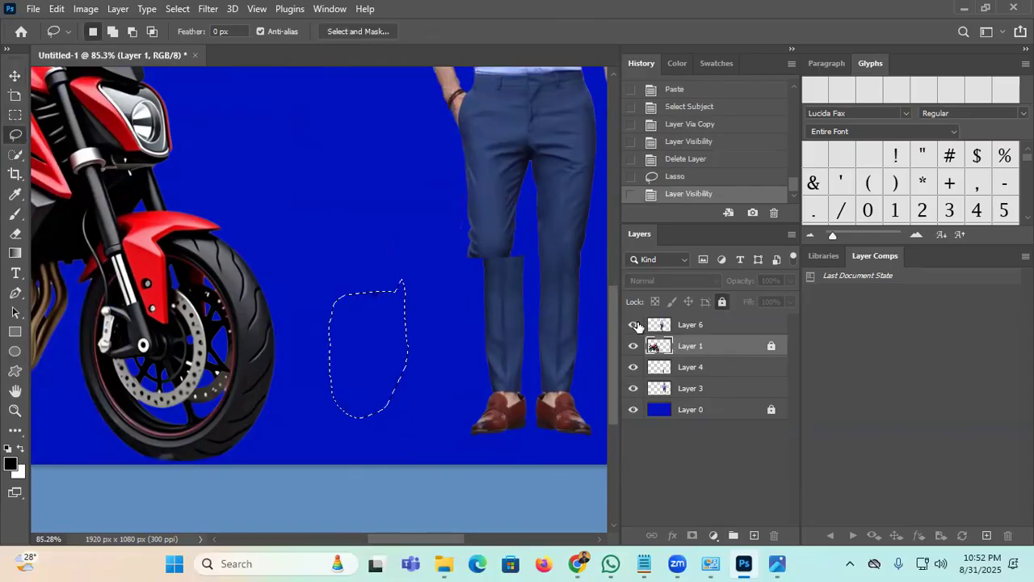
click(634, 324)
click(715, 327)
key(ctrl+j)
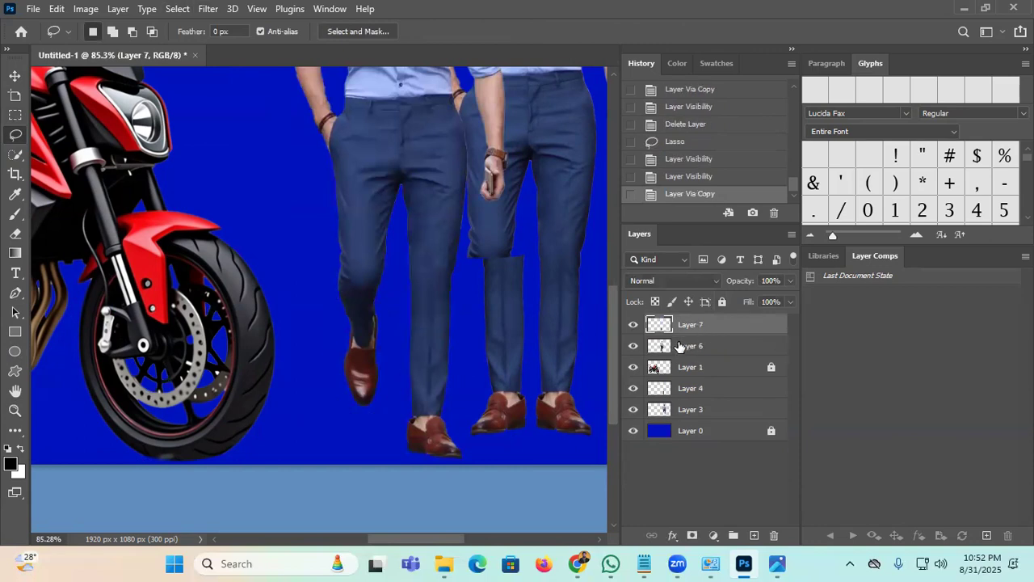
click(633, 346)
click(714, 347)
key(Delete)
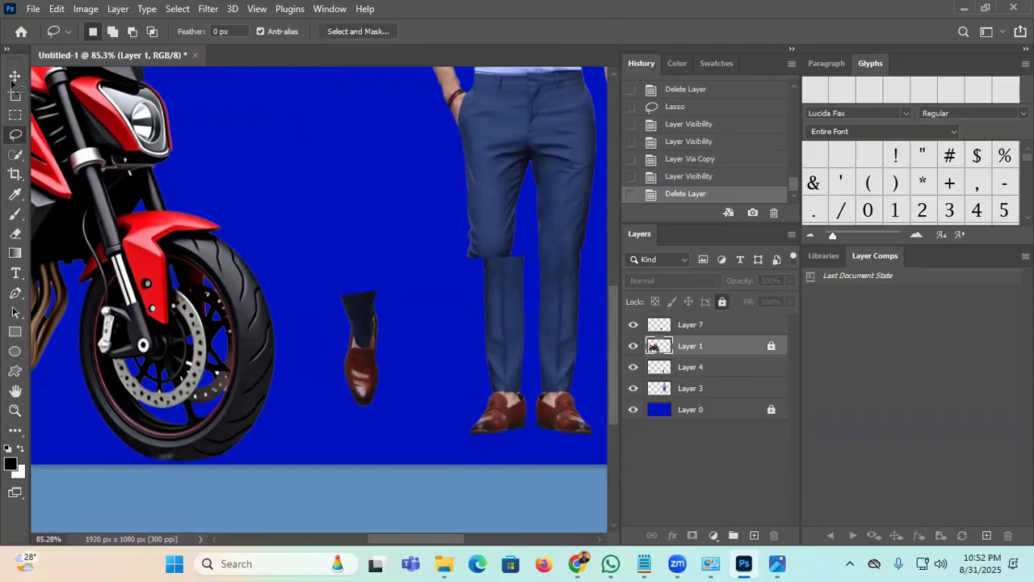
Step: Try rotating the lone shoe upright, then delete it and shift the copied leg 20 px left
key(v)
click(361, 372)
key(ctrl+t)
drag(424, 433, 442, 384)
drag(356, 261, 428, 271)
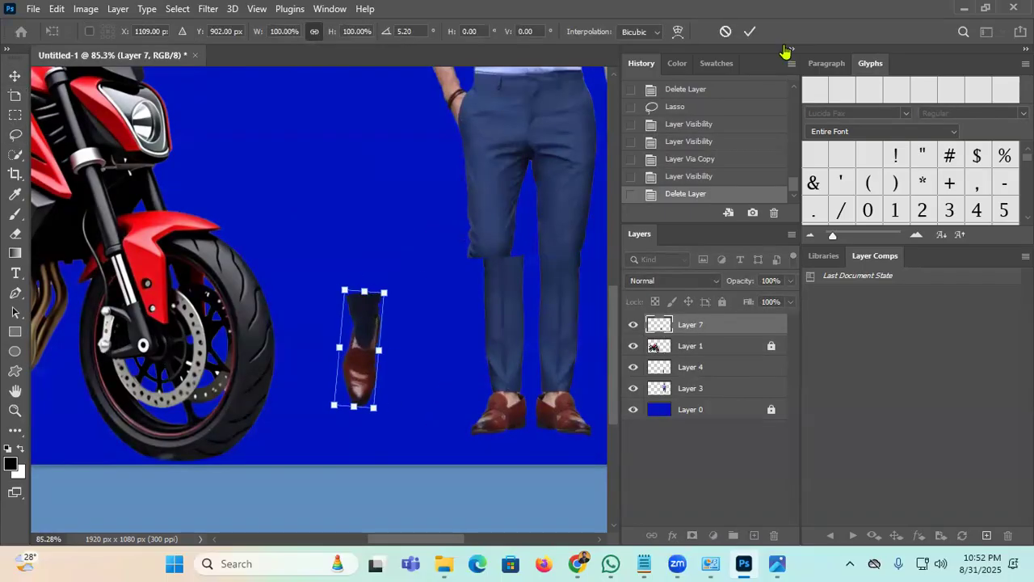
click(750, 31)
key(Delete)
drag(507, 329, 495, 333)
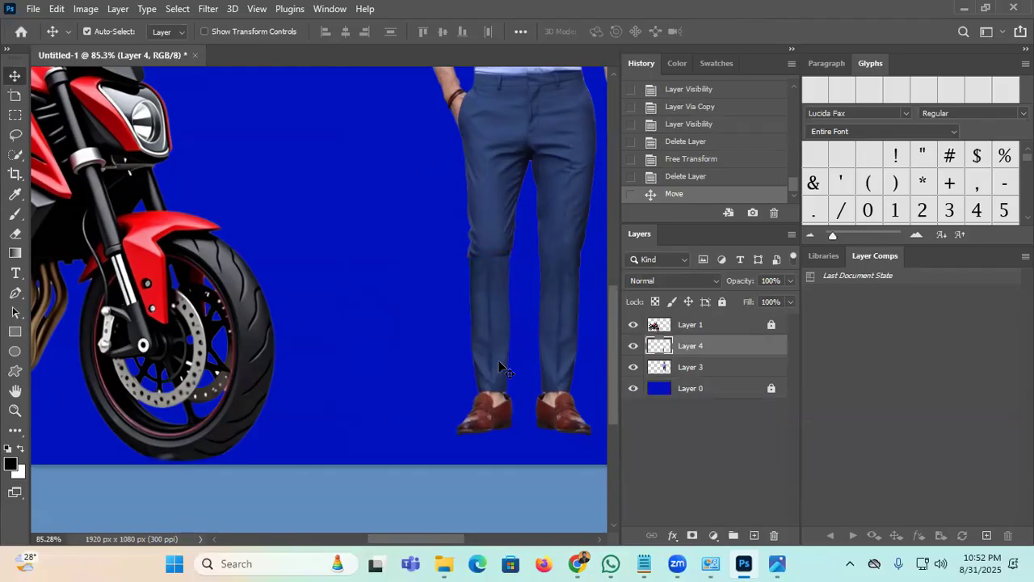
Step: Unlock Layer 1, then test shifting the trouser piece on Layer 4 and undo it
click(771, 326)
click(770, 325)
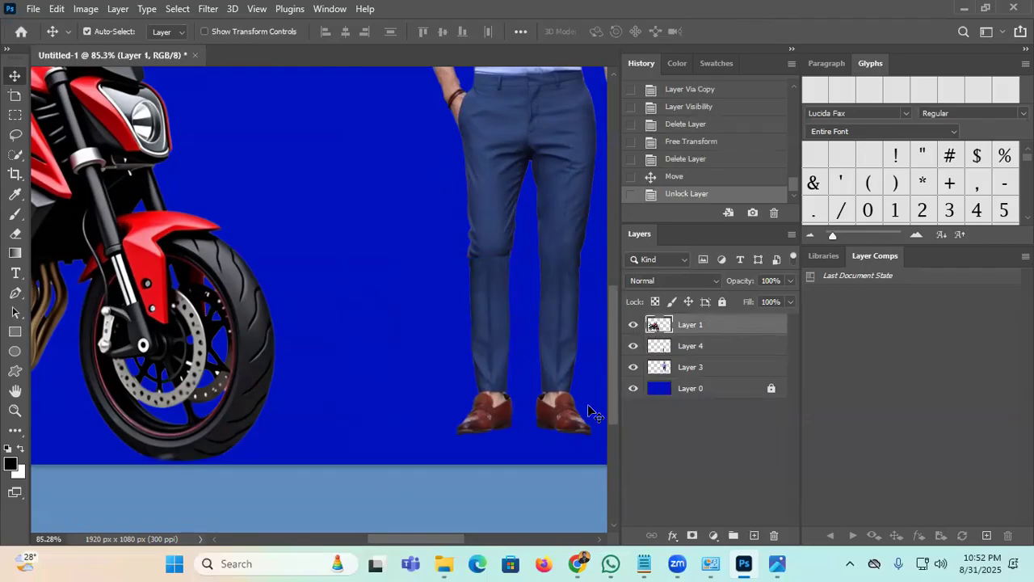
click(695, 349)
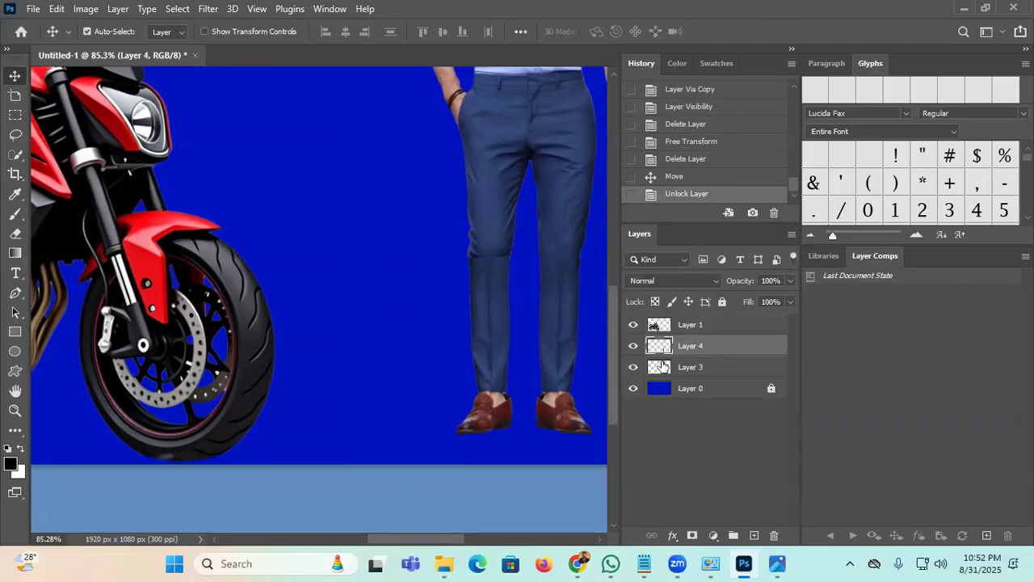
drag(550, 295, 587, 292)
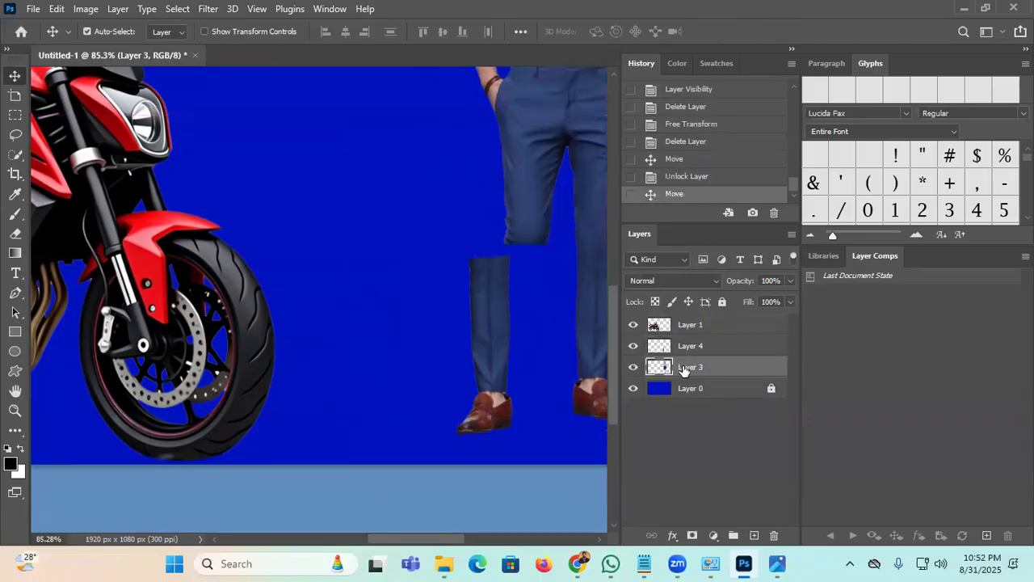
click(643, 348)
click(642, 347)
click(693, 350)
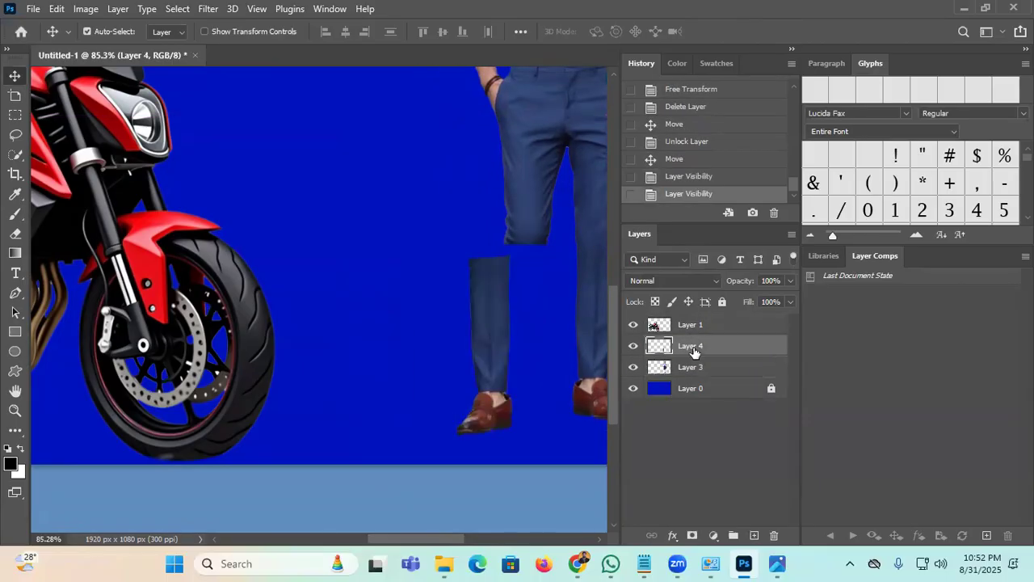
key(ctrl+z)
key(ctrl+z)
key(ctrl+z)
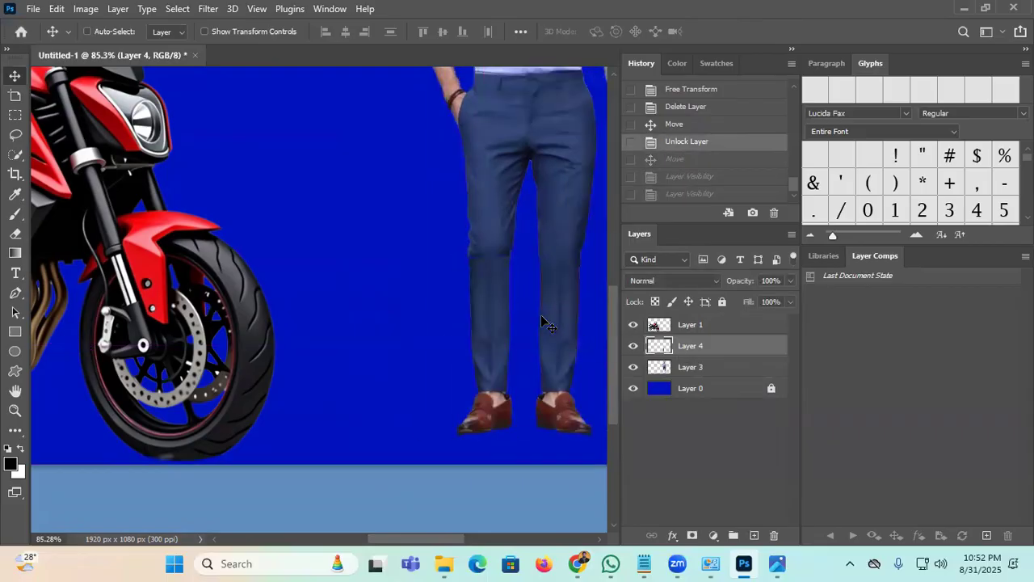
Step: Merge Layers 3 and 4 into one man layer and zoom out to the whole banner
shift+click(703, 368)
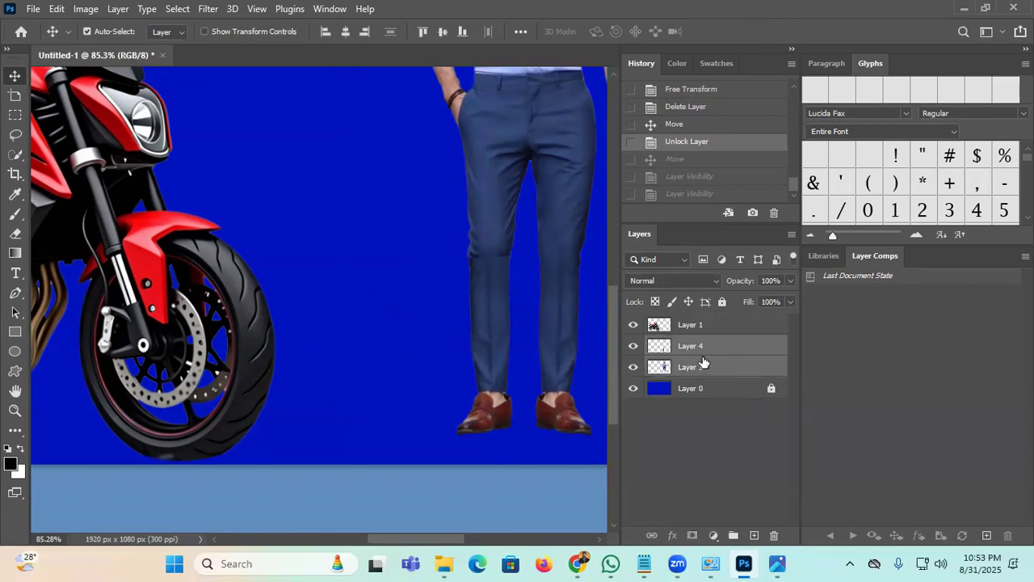
right_click(707, 362)
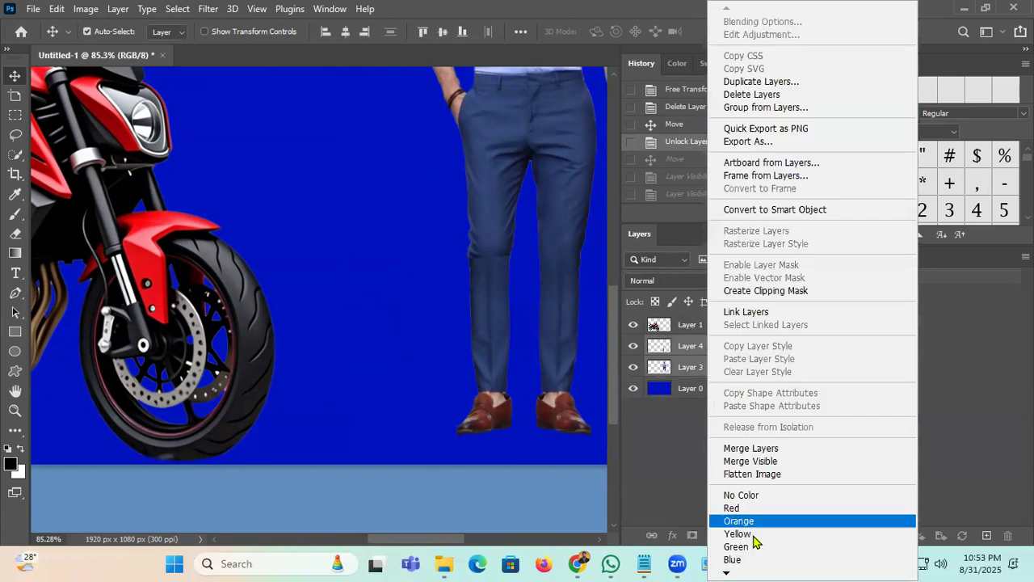
click(751, 449)
click(634, 346)
click(634, 346)
key(ctrl)
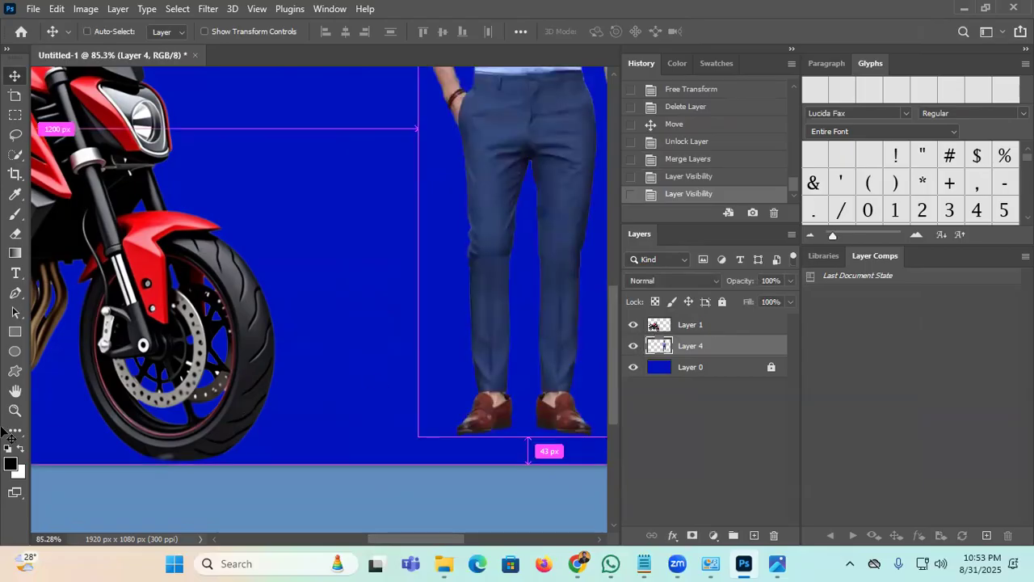
click(14, 410)
drag(466, 211, 395, 321)
drag(357, 292, 381, 361)
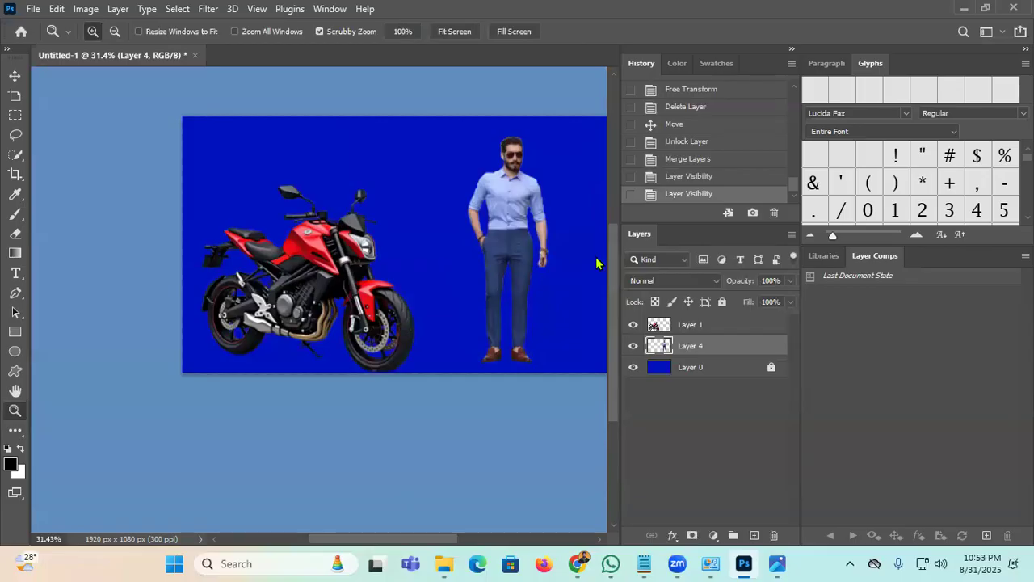
Step: Move the man left to stand behind the motorcycle, checking cut-outs against the blue background
key(v)
drag(521, 222, 302, 219)
drag(446, 293, 283, 367)
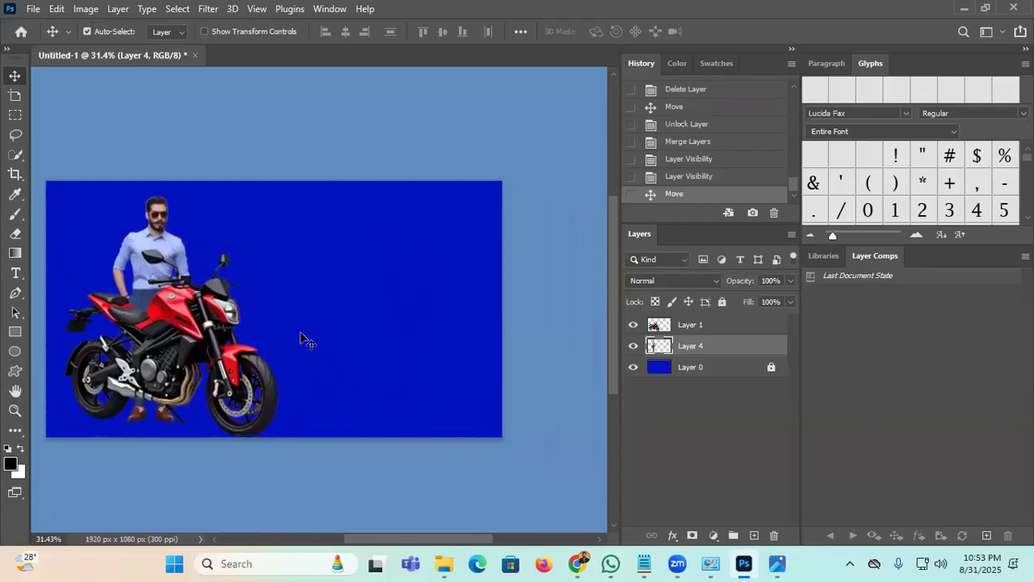
click(737, 370)
click(633, 368)
click(634, 368)
click(634, 368)
click(633, 368)
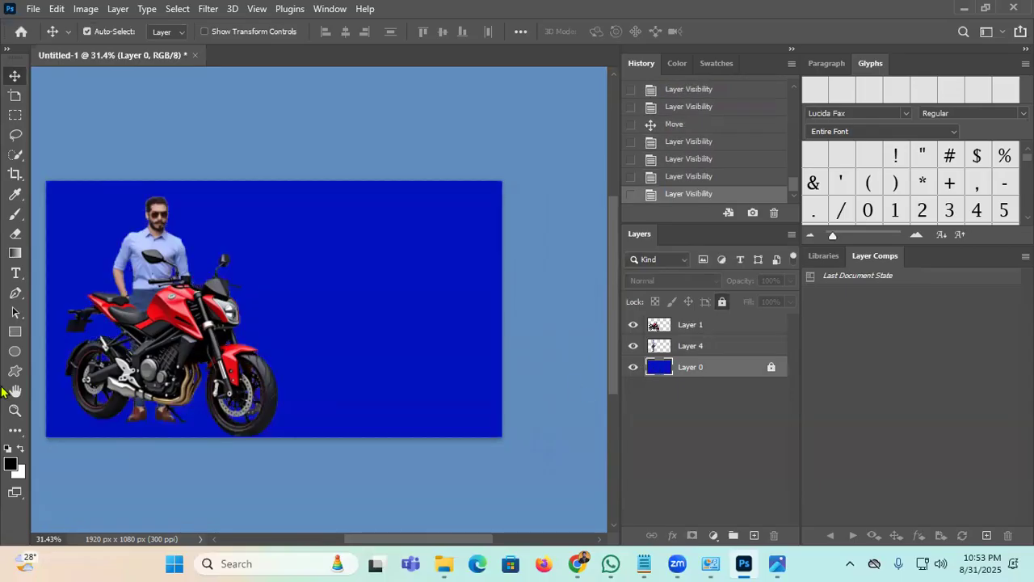
drag(260, 280, 269, 280)
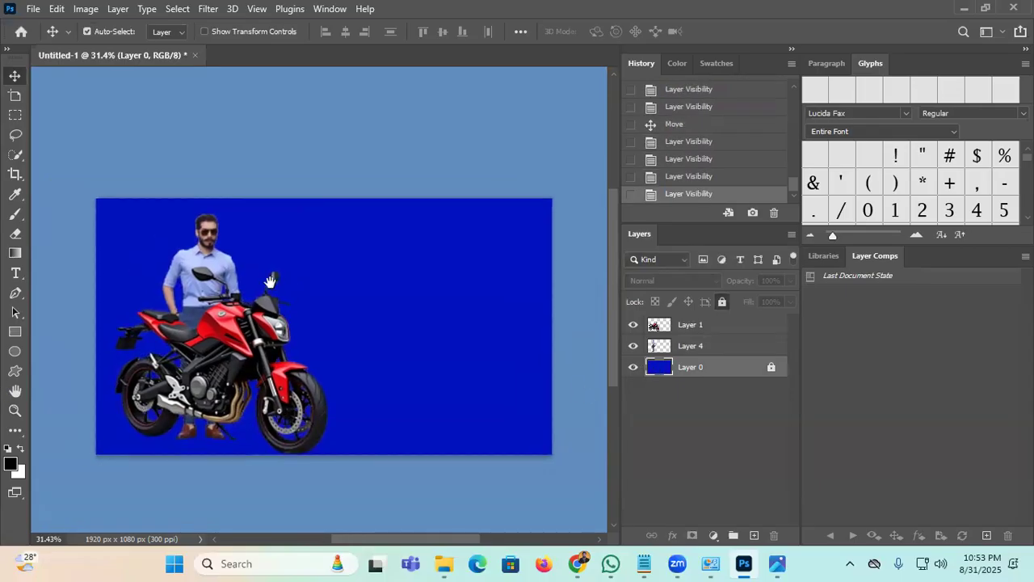
Step: Zoom in to frame the man's head and shoulders
click(14, 410)
drag(222, 227, 343, 417)
drag(397, 172, 304, 252)
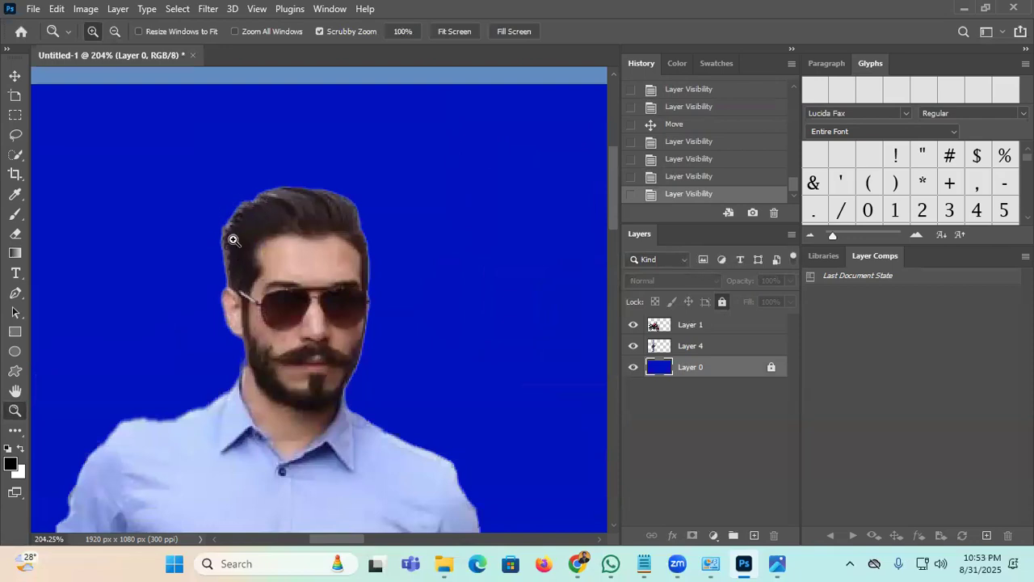
Step: Load the man's Layer 4 outline as a selection and set a 60 px brush
click(685, 347)
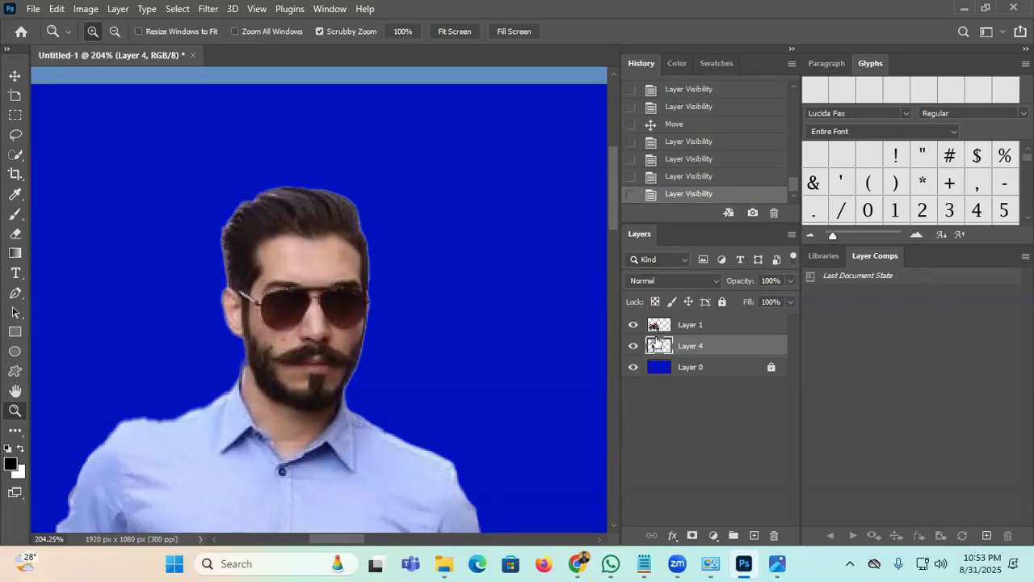
drag(660, 354, 668, 347)
ctrl+click(661, 346)
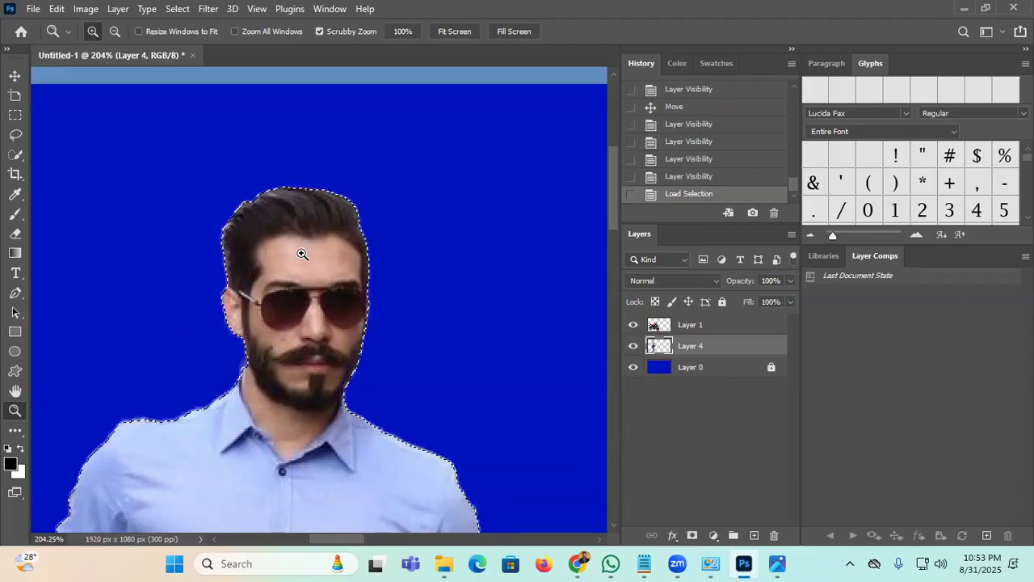
key(b)
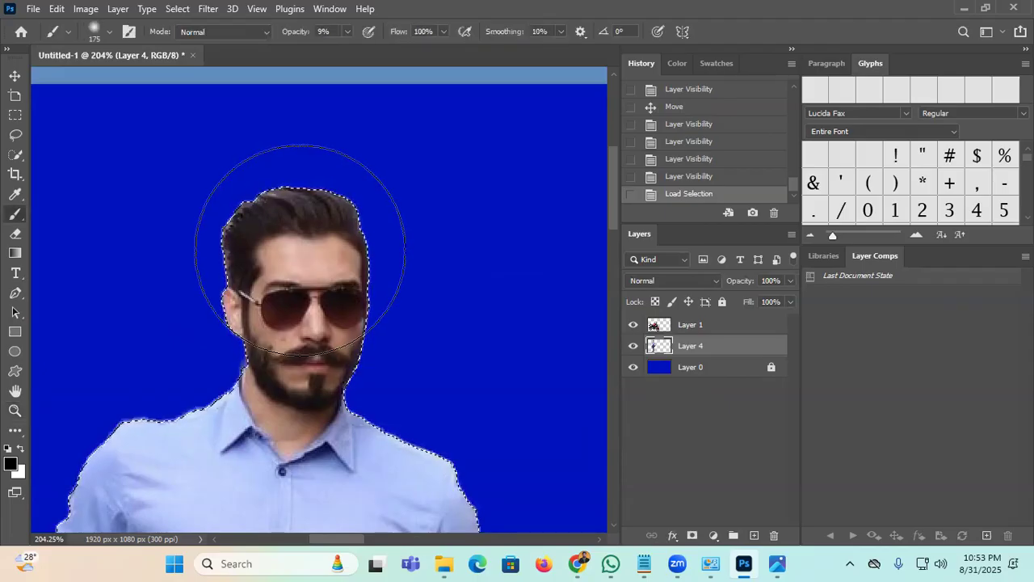
key(bracketleft)
key(bracketleft)
key(bracketleft)
key(bracketleft)
key(bracketleft)
key(bracketleft)
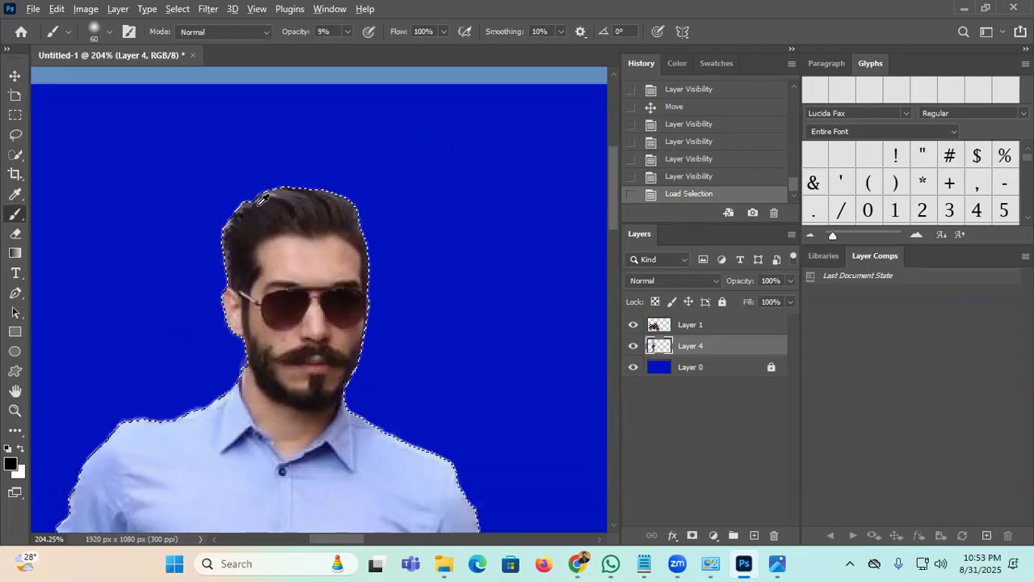
Step: Paint over the man's ragged hair edges in his sampled dark hair colour at 60% opacity
alt+click(253, 220)
alt+click(253, 219)
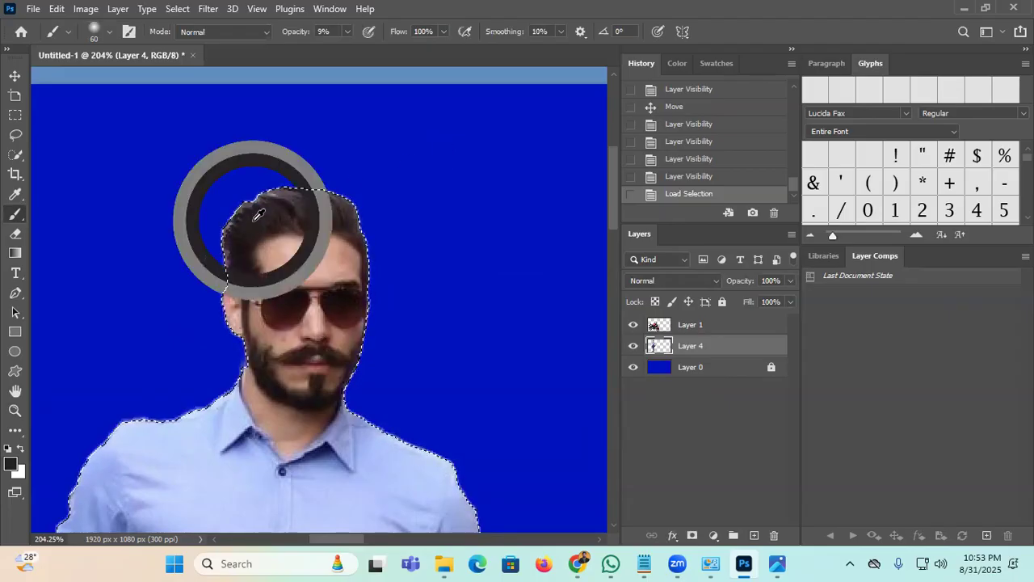
alt+click(254, 219)
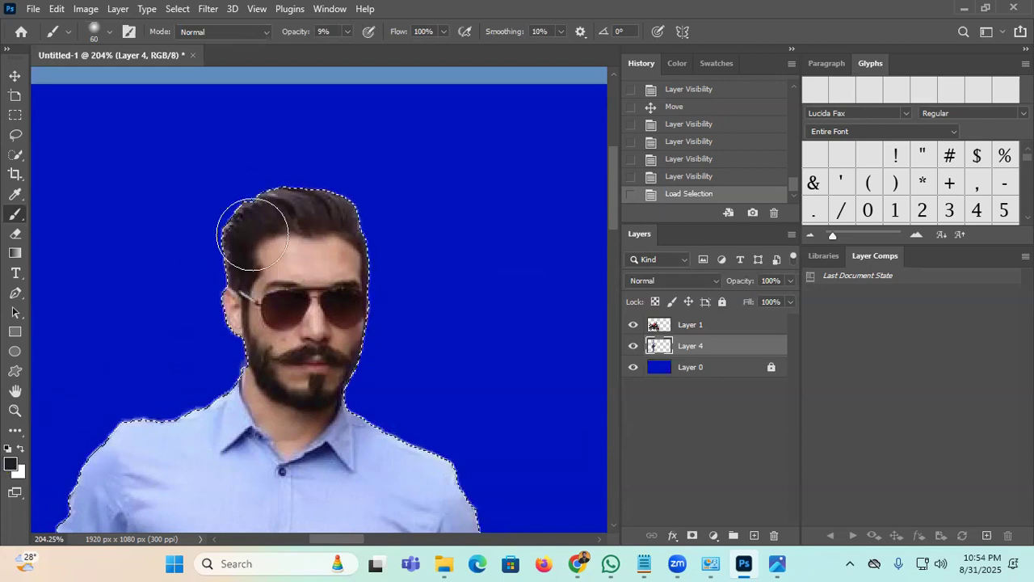
drag(289, 33, 330, 35)
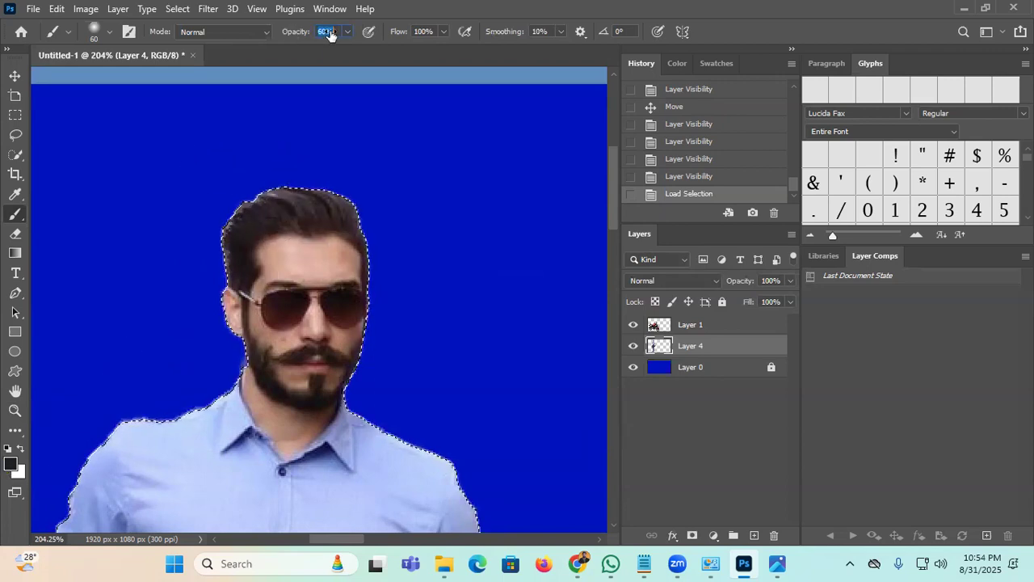
mouse_move(265, 179)
mouse_down()
mouse_move(211, 226)
mouse_move(217, 202)
mouse_move(197, 260)
mouse_up()
drag(197, 255, 242, 190)
drag(328, 170, 351, 171)
drag(353, 172, 415, 250)
mouse_move(415, 247)
mouse_down()
mouse_move(360, 170)
mouse_move(209, 216)
mouse_up()
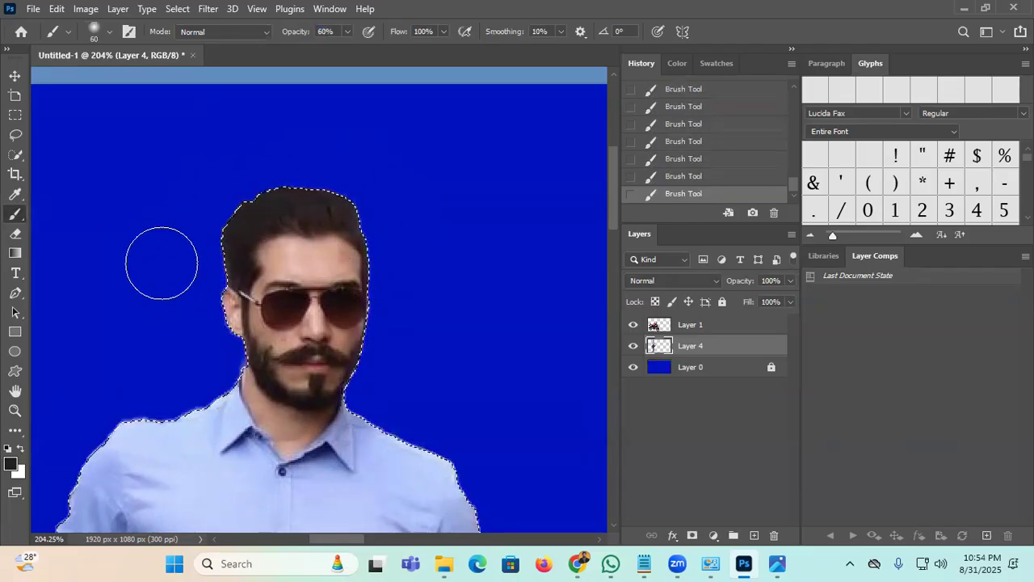
Step: Smooth the shirt's sleeve folds and fill the gap by the mirror with sampled shirt blues
alt+click(388, 436)
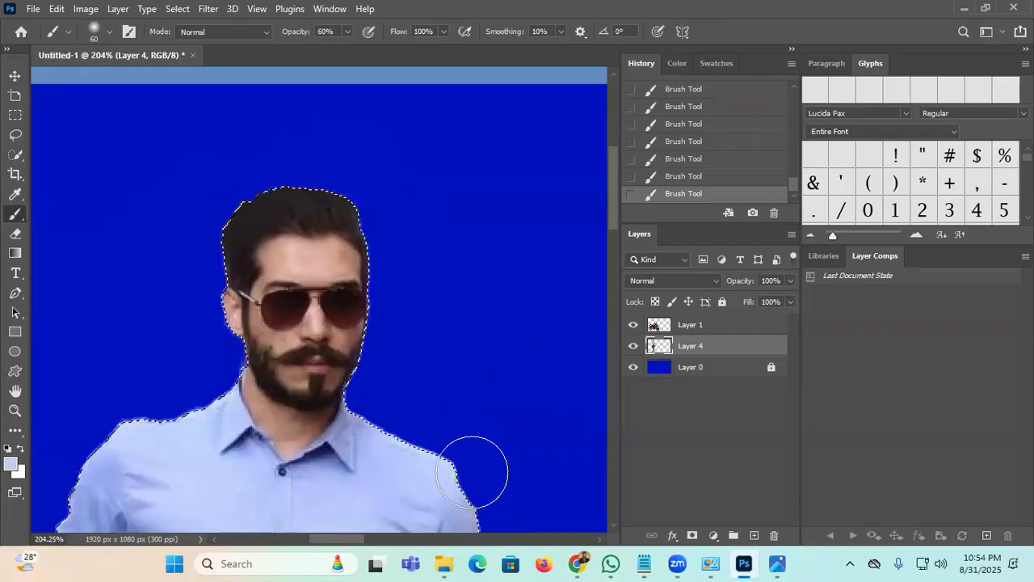
drag(460, 418, 382, 215)
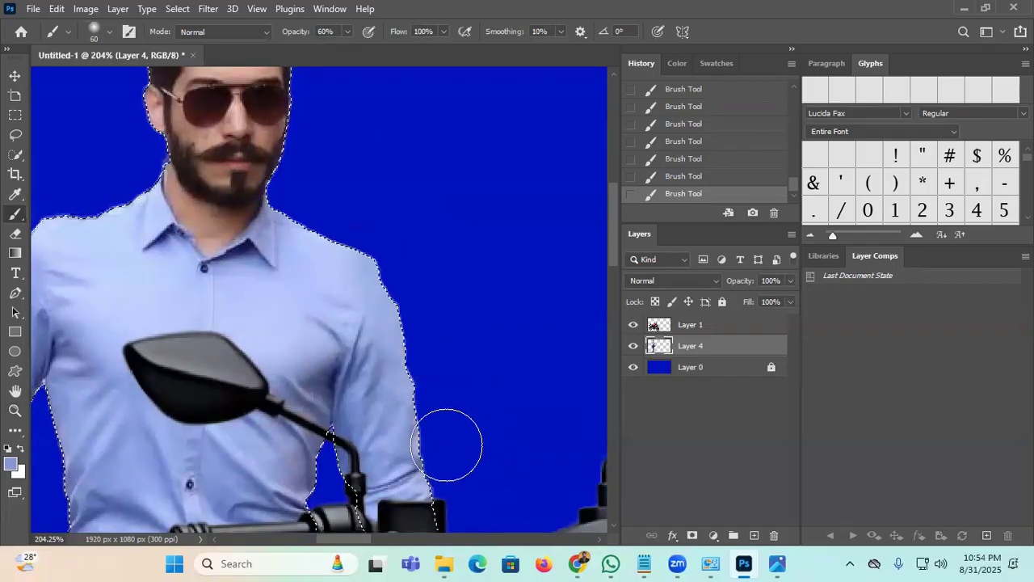
drag(412, 361, 399, 247)
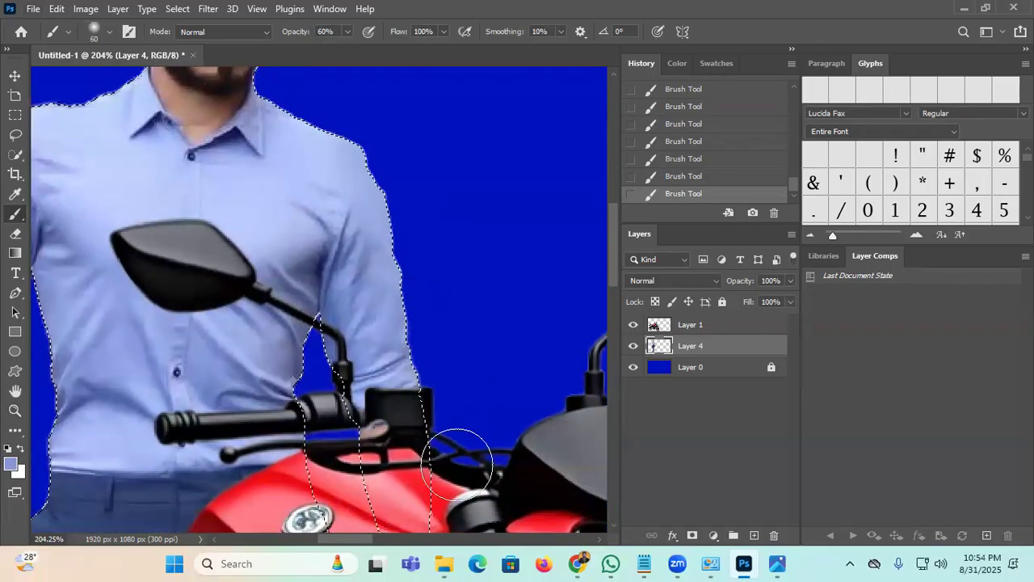
drag(137, 345, 311, 338)
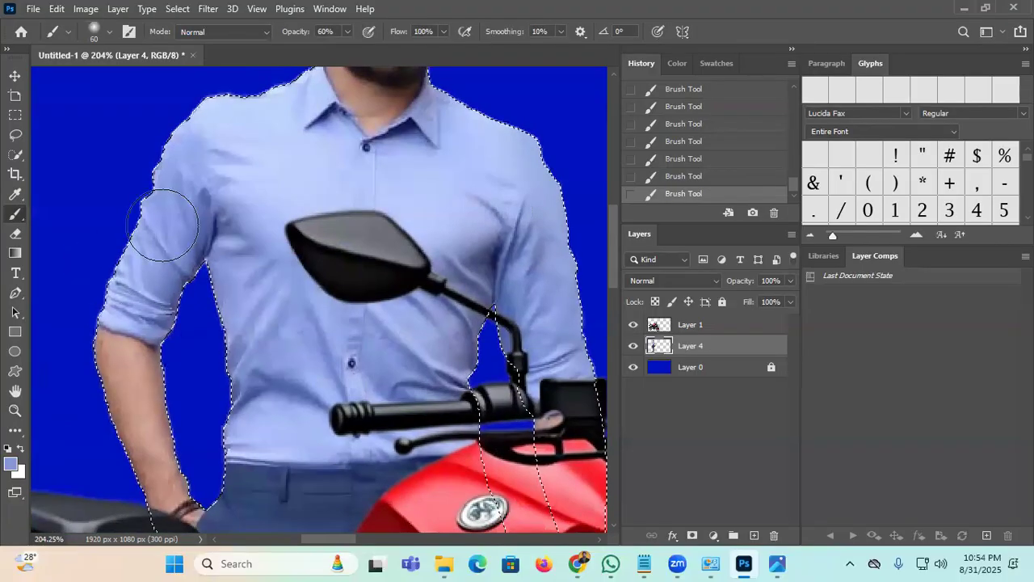
alt+click(142, 259)
drag(104, 296, 102, 332)
alt+click(248, 283)
mouse_move(242, 381)
mouse_down()
mouse_move(255, 434)
mouse_move(234, 363)
mouse_up()
alt+click(177, 259)
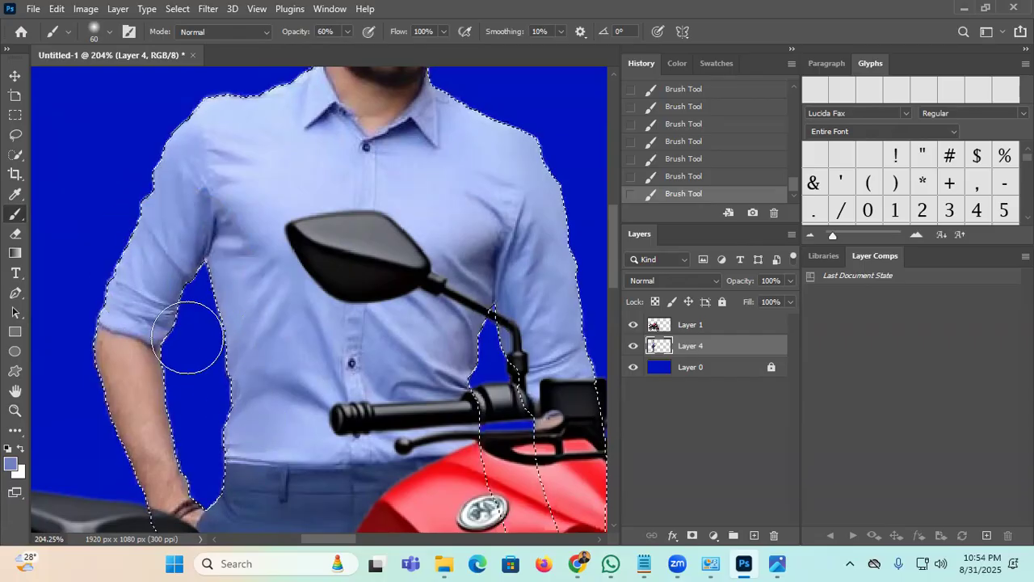
drag(487, 367, 464, 341)
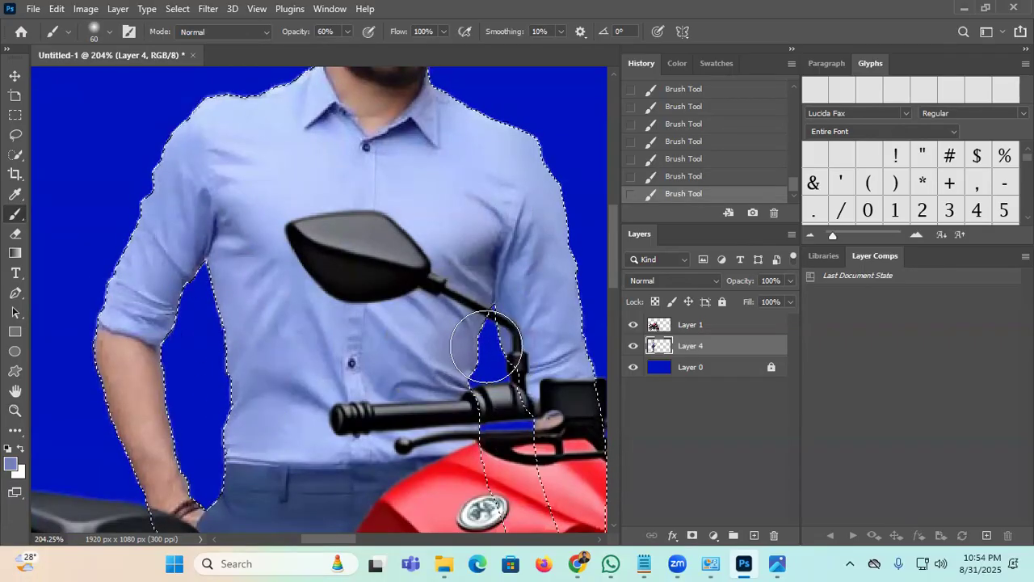
Step: Deselect the man and shift the motorcycle layer slightly left and down
key(ctrl+d)
scroll(451, 363, down, 5)
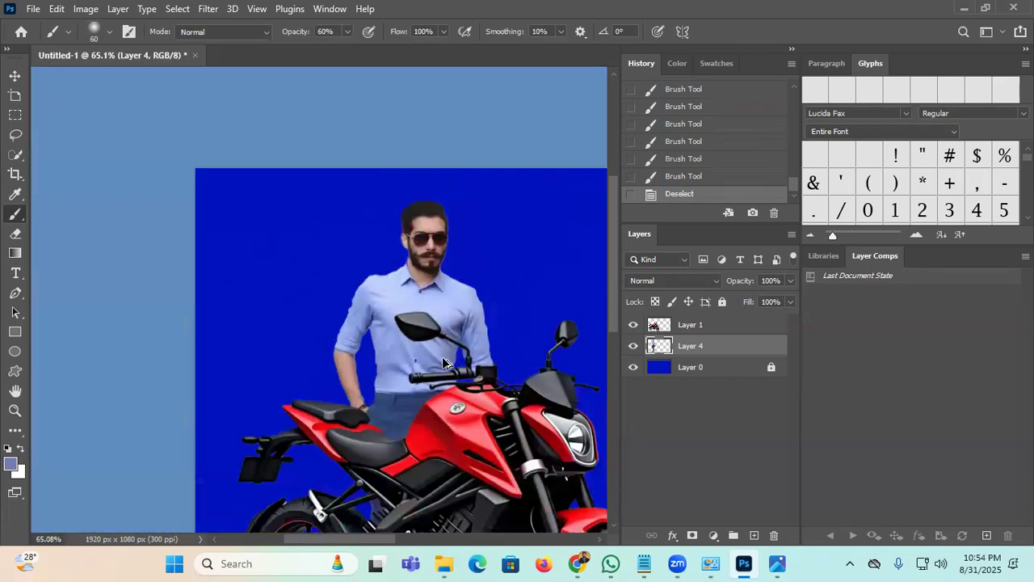
scroll(441, 359, down, 3)
scroll(376, 316, up, 2)
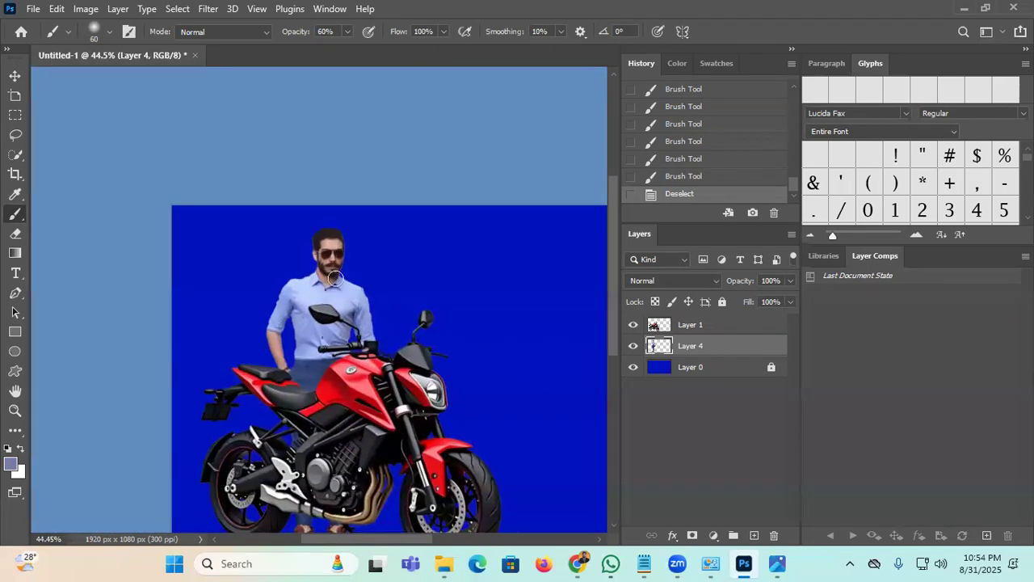
scroll(334, 278, down, 3)
scroll(335, 278, right, 2)
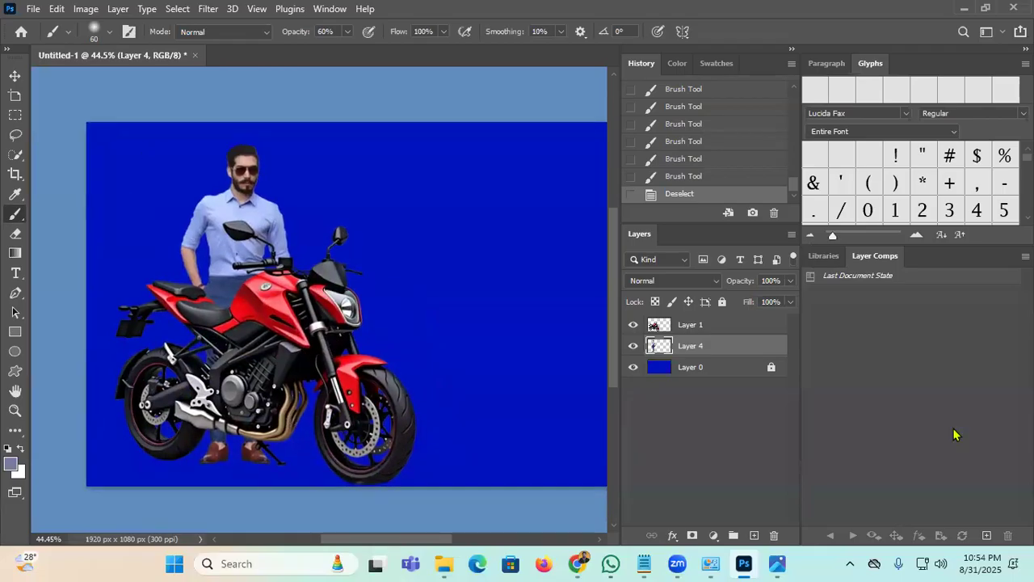
click(14, 79)
scroll(402, 354, right, 3)
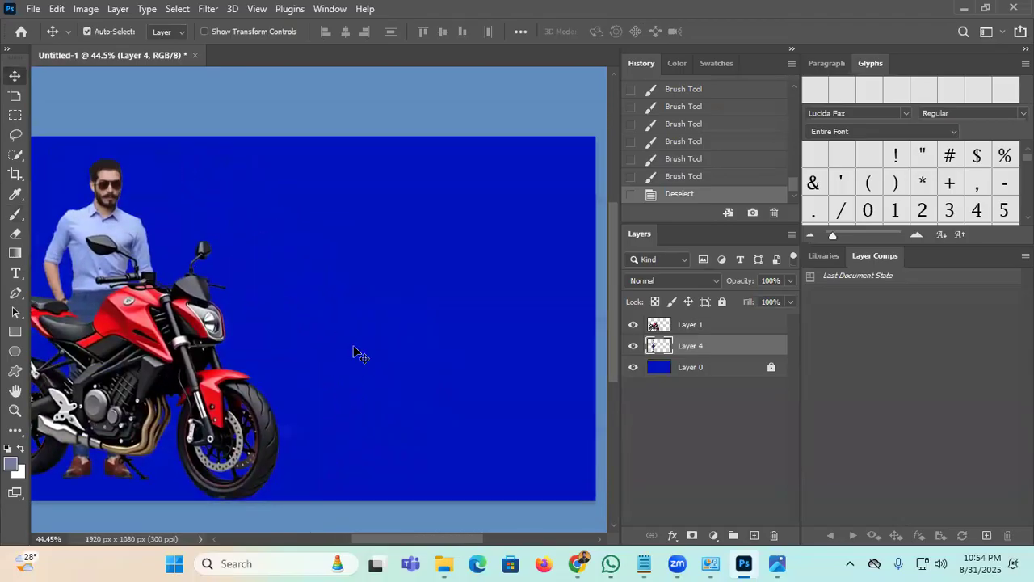
scroll(353, 351, down, 1)
mouse_move(217, 325)
mouse_down()
mouse_move(183, 339)
mouse_move(210, 337)
mouse_up()
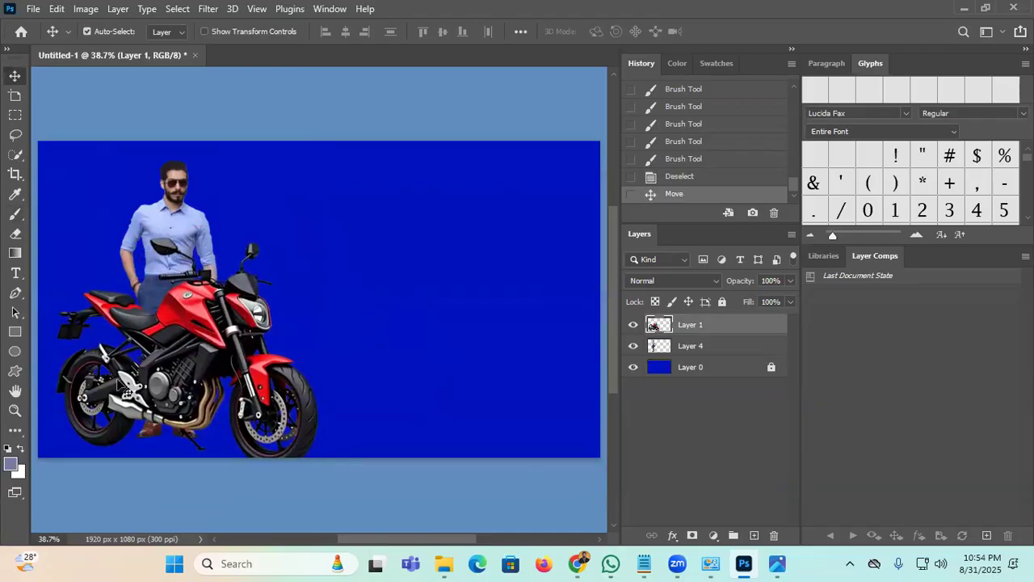
click(18, 412)
Step: Zoom in close on the motorcycle's rear wheel
drag(227, 357, 413, 219)
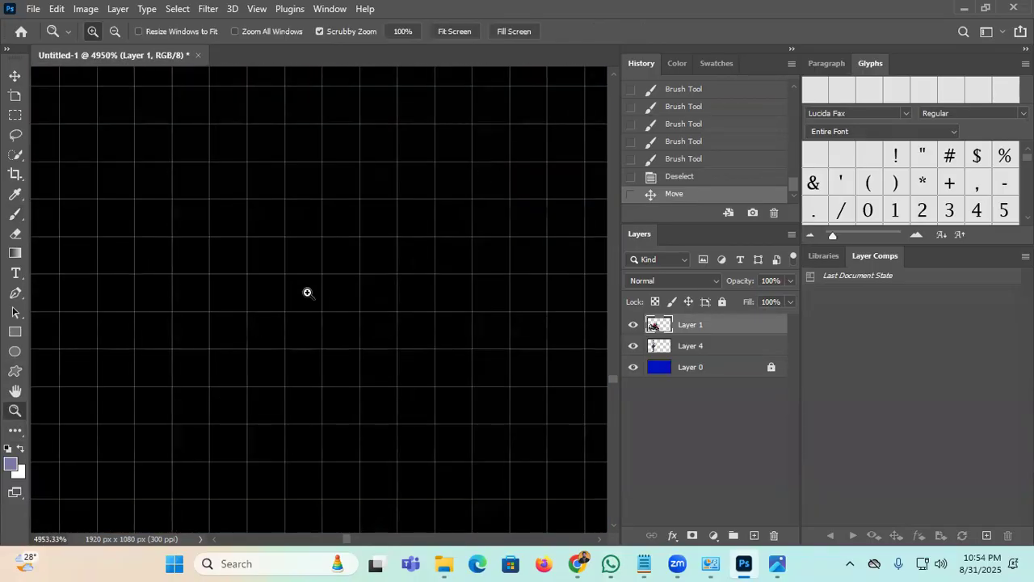
drag(307, 294, 175, 434)
drag(116, 404, 295, 366)
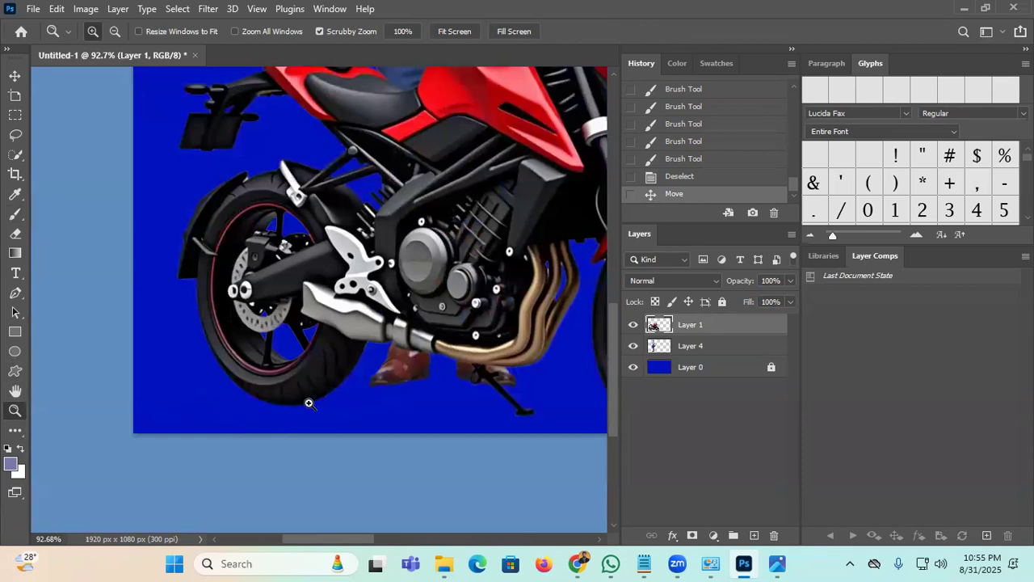
click(14, 75)
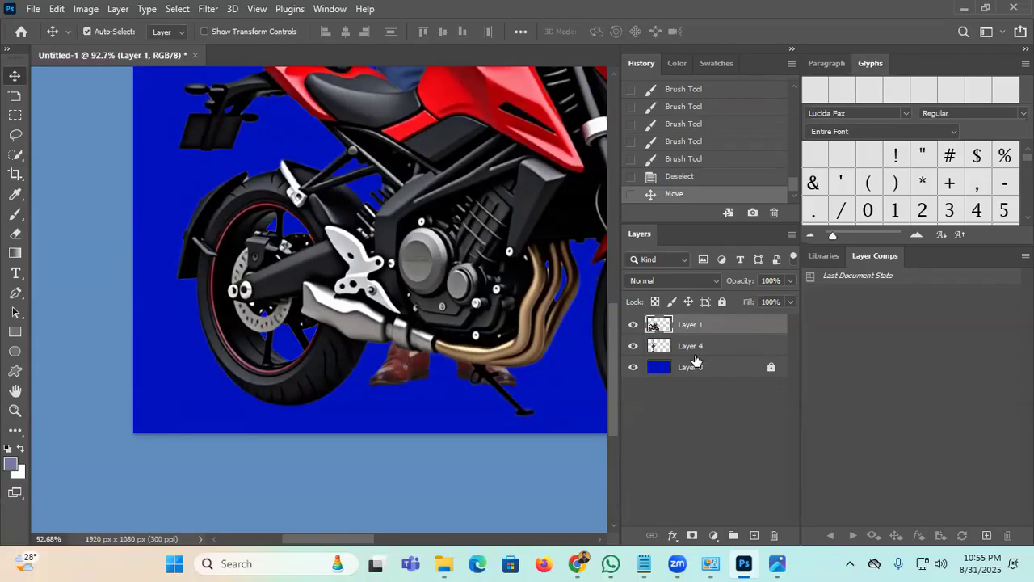
Step: Add a new empty Layer 5 directly above the man's Layer 4
click(635, 325)
click(635, 325)
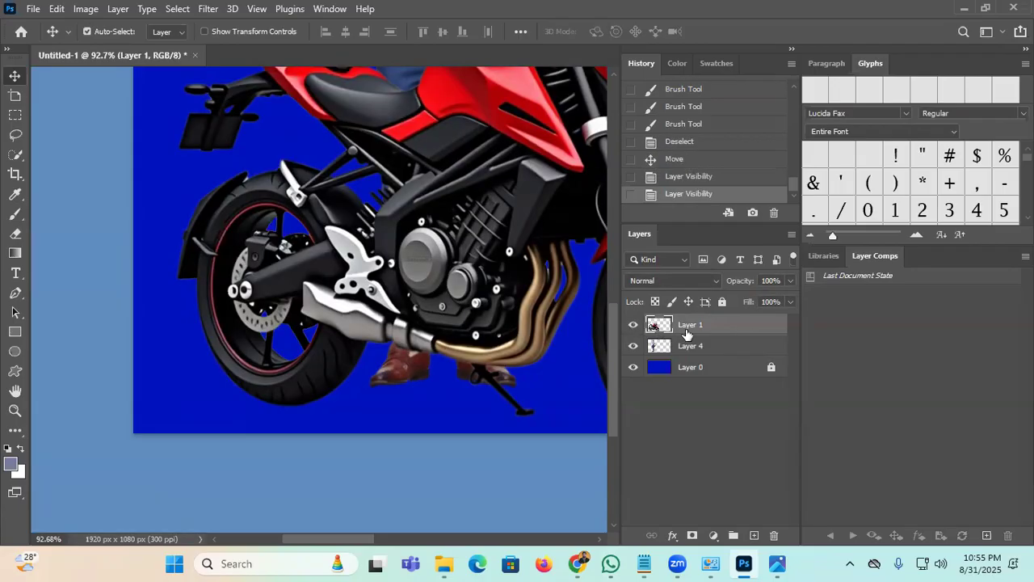
click(702, 354)
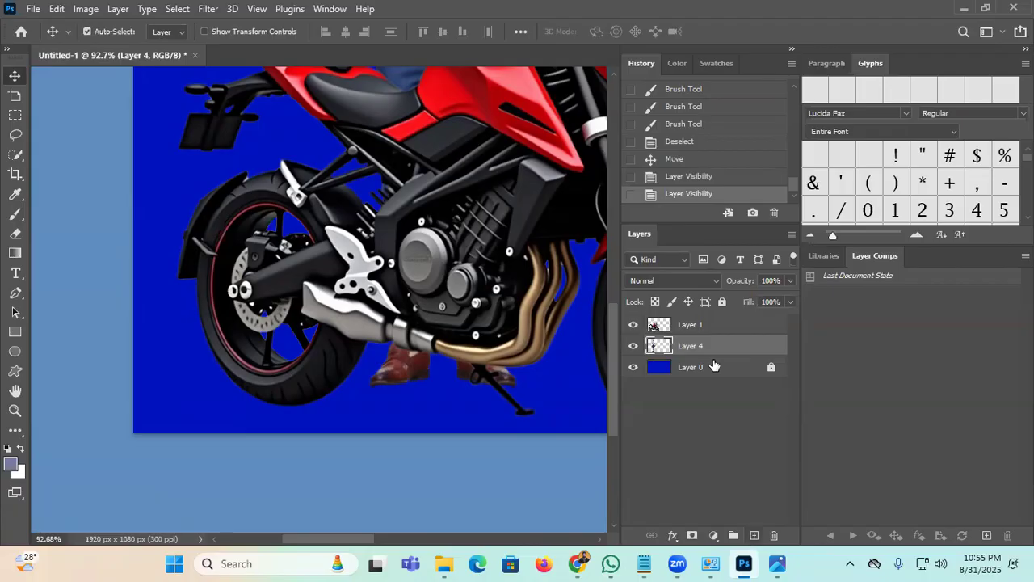
key(ctrl+shift+alt+n)
Step: Paint a soft black shadow under the rear tyre with a 125 px brush at 100% opacity
key(b)
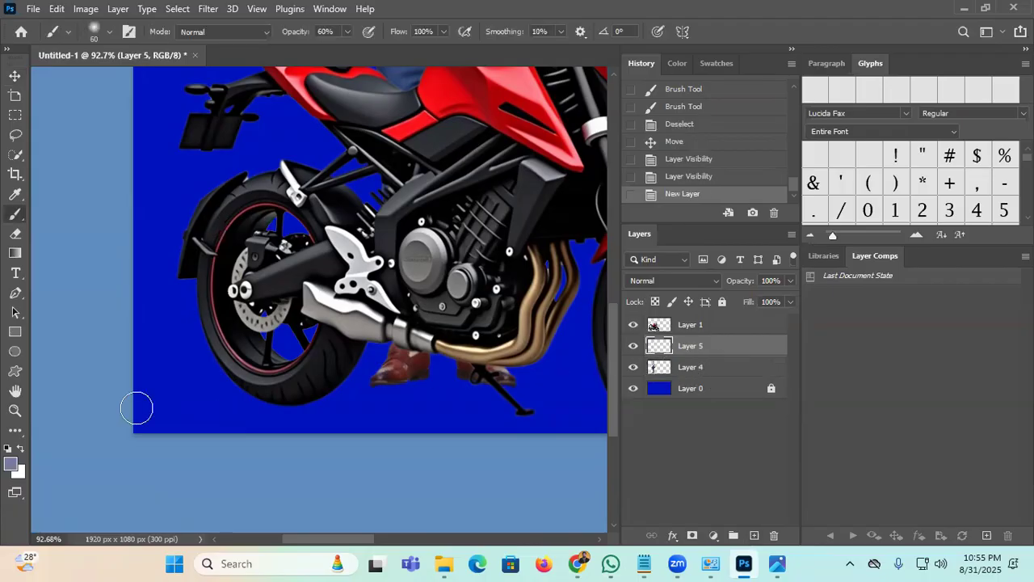
click(10, 462)
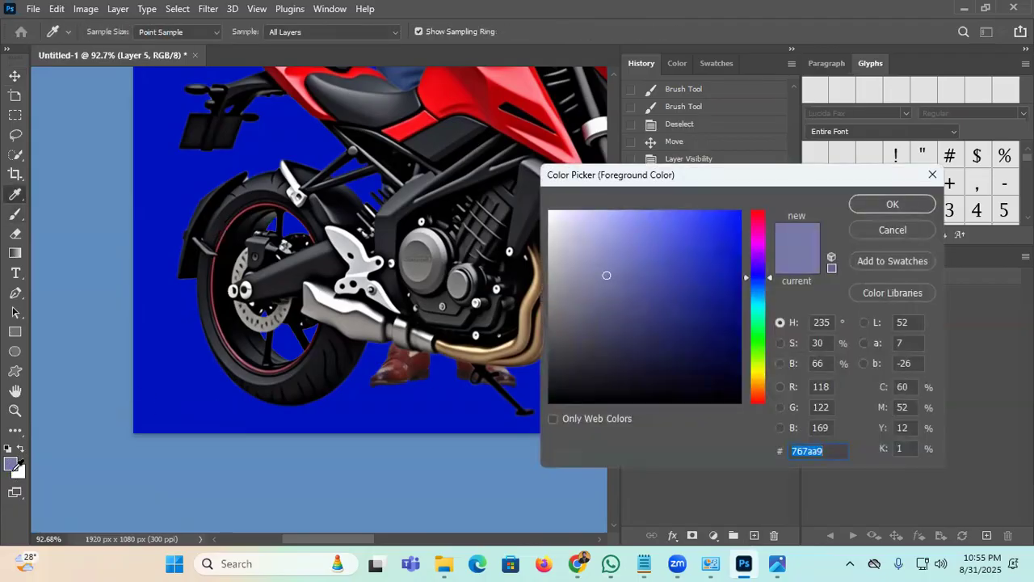
click(620, 343)
click(512, 425)
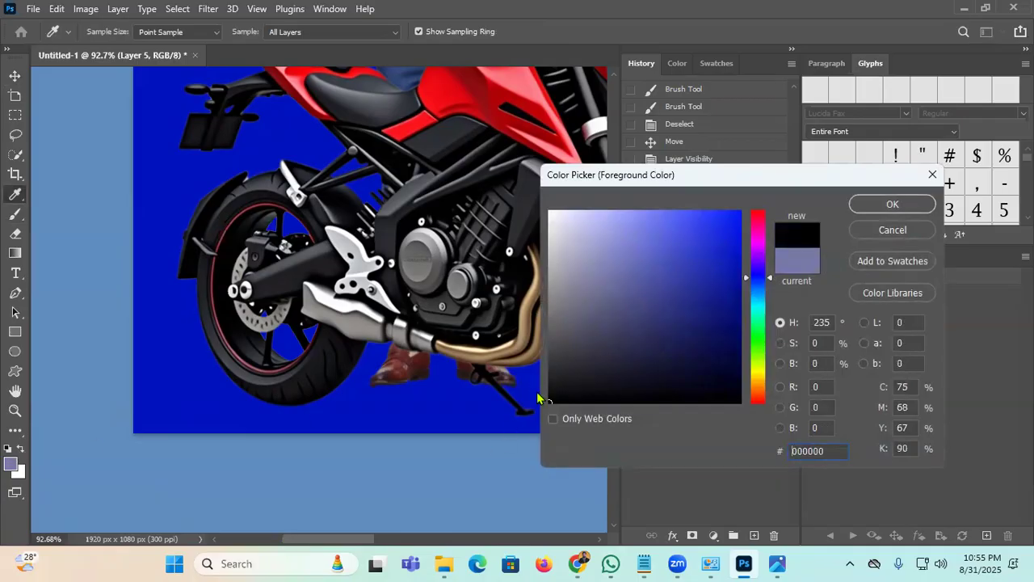
click(863, 208)
key(bracketright)
key(bracketright)
key(bracketright)
key(0)
drag(273, 417, 248, 381)
click(271, 416)
click(272, 421)
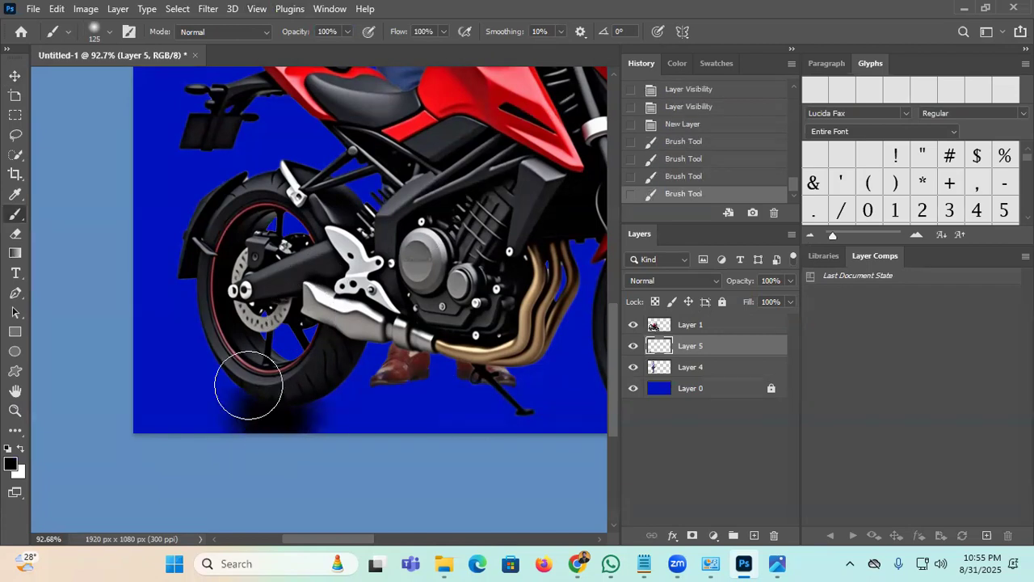
Step: Move the shadow under the bike and Free Transform it about half as tall and wider
click(14, 71)
mouse_move(277, 427)
mouse_down()
mouse_move(427, 445)
mouse_move(291, 434)
mouse_move(331, 427)
mouse_up()
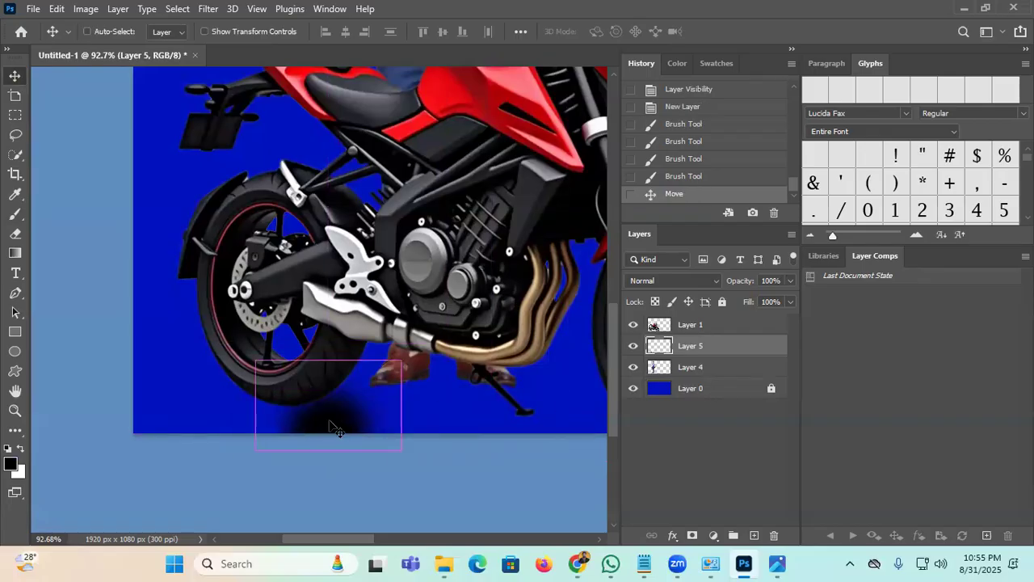
key(ctrl+t)
drag(328, 361, 445, 408)
drag(346, 416, 301, 414)
click(750, 31)
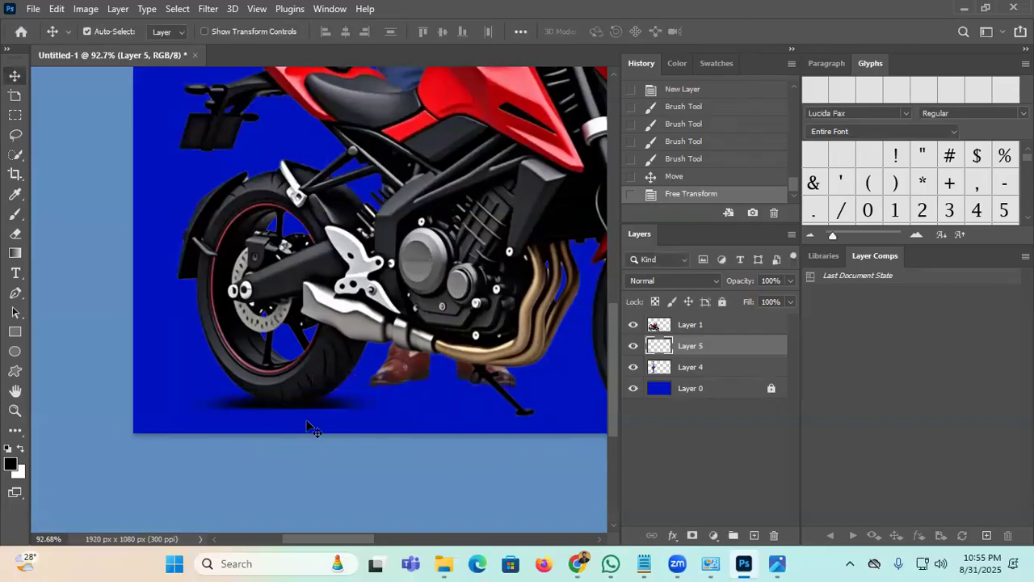
Step: Nudge the motorcycle up, lock Layer 1, and fine-tune the shadow's position by a few pixels
key(Up)
key(Up)
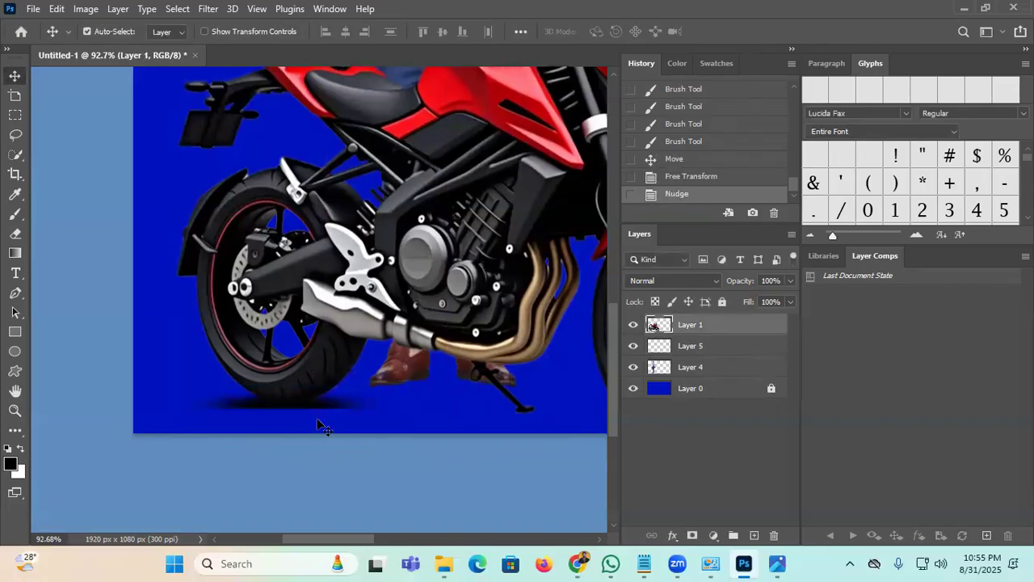
click(722, 301)
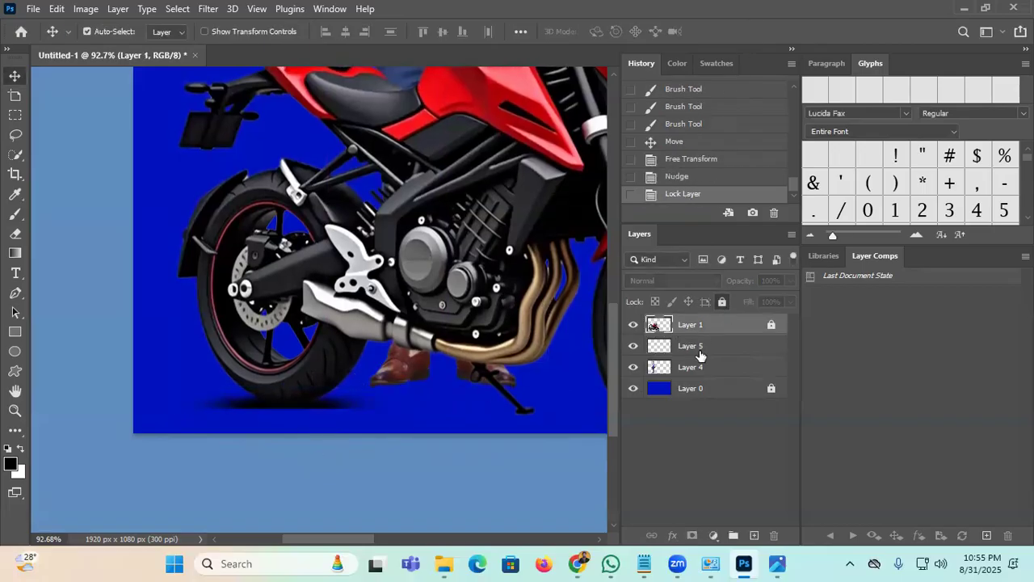
click(696, 345)
key(Up)
drag(299, 410, 307, 418)
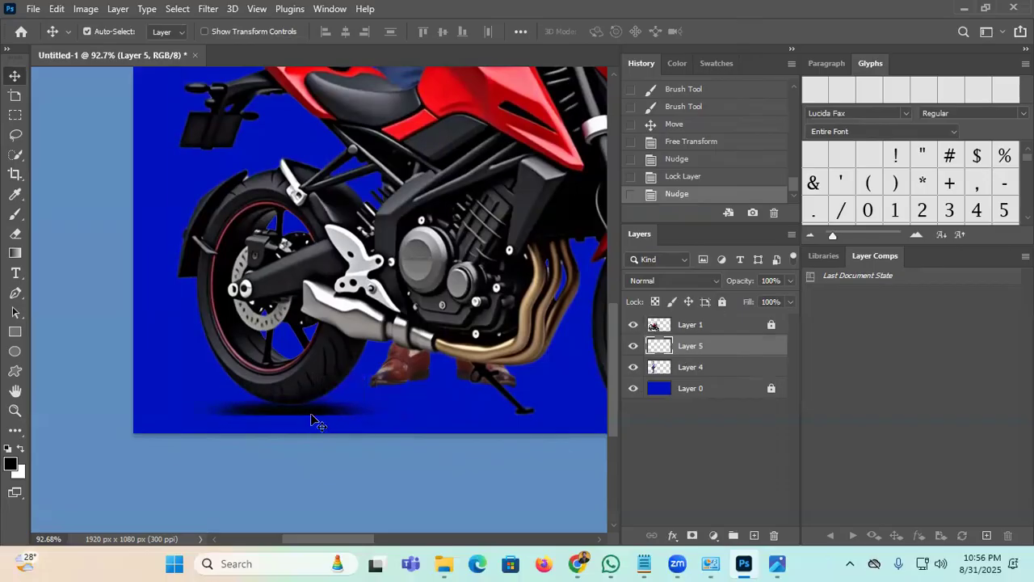
key(Up)
key(Up)
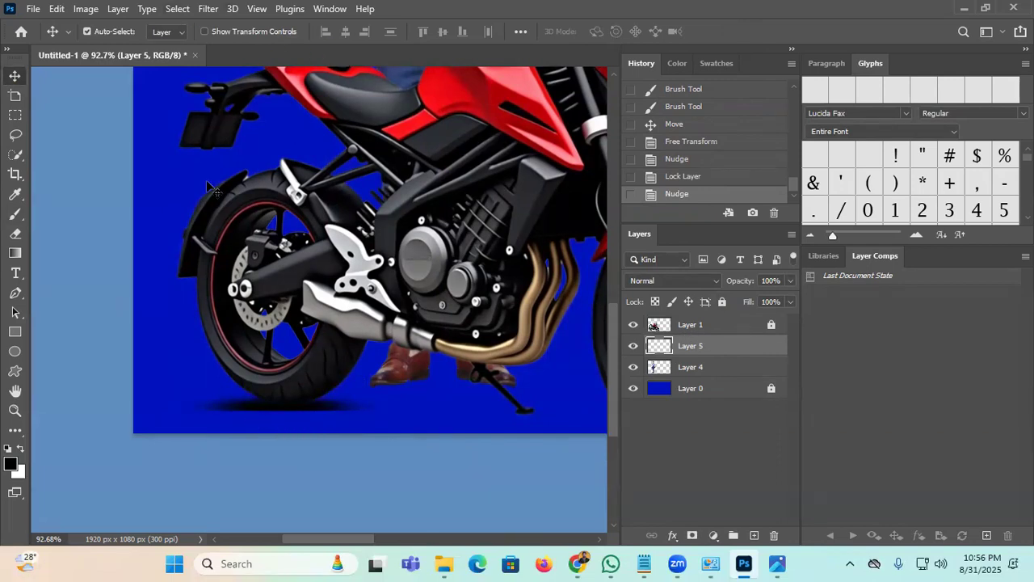
Step: Apply a 4.5 px Gaussian Blur to the shadow
click(206, 8)
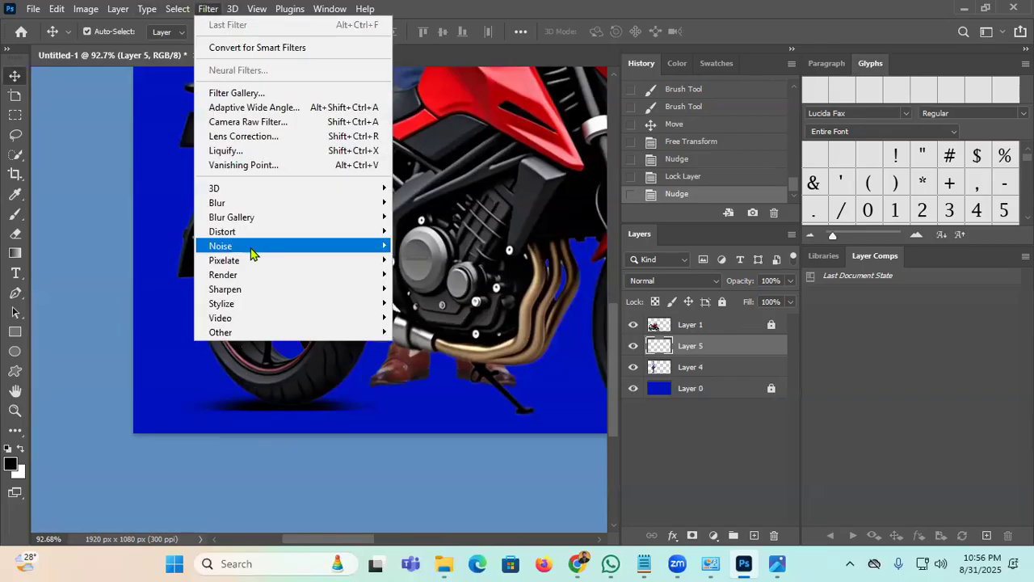
mouse_move(312, 207)
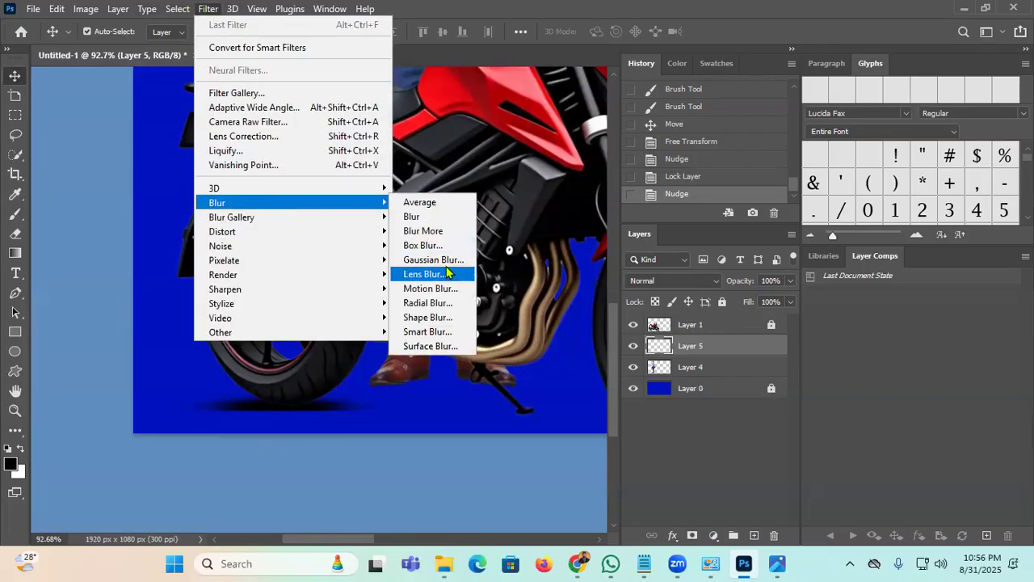
click(437, 260)
drag(759, 375, 725, 384)
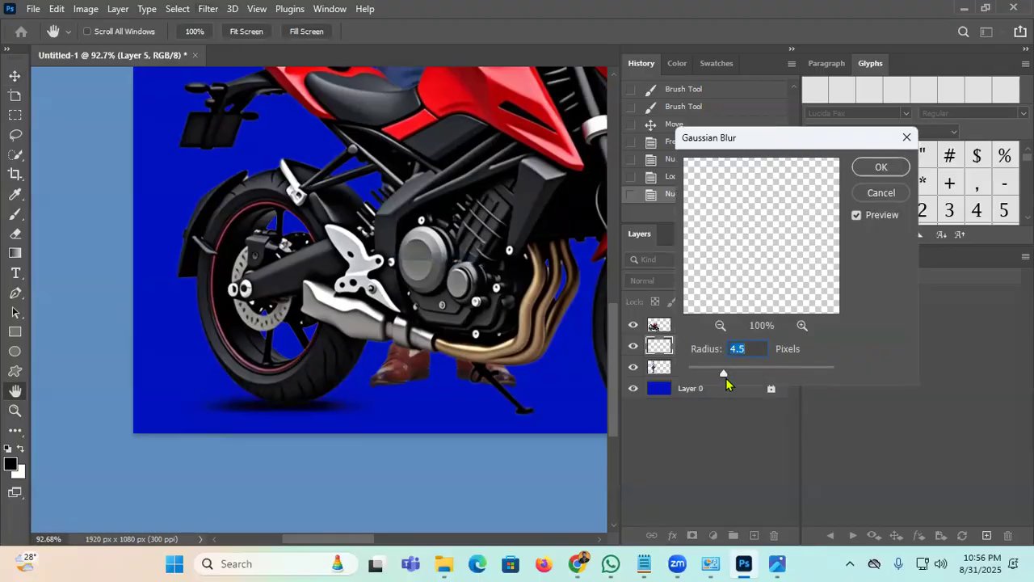
click(877, 172)
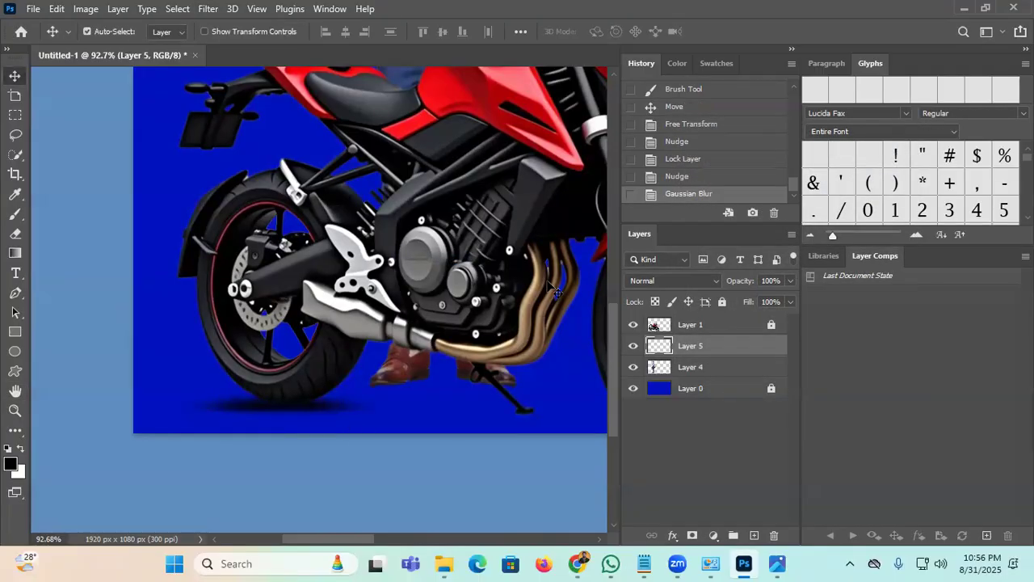
Step: Stretch the shadow to about double width and move it under both wheels
key(ctrl+0)
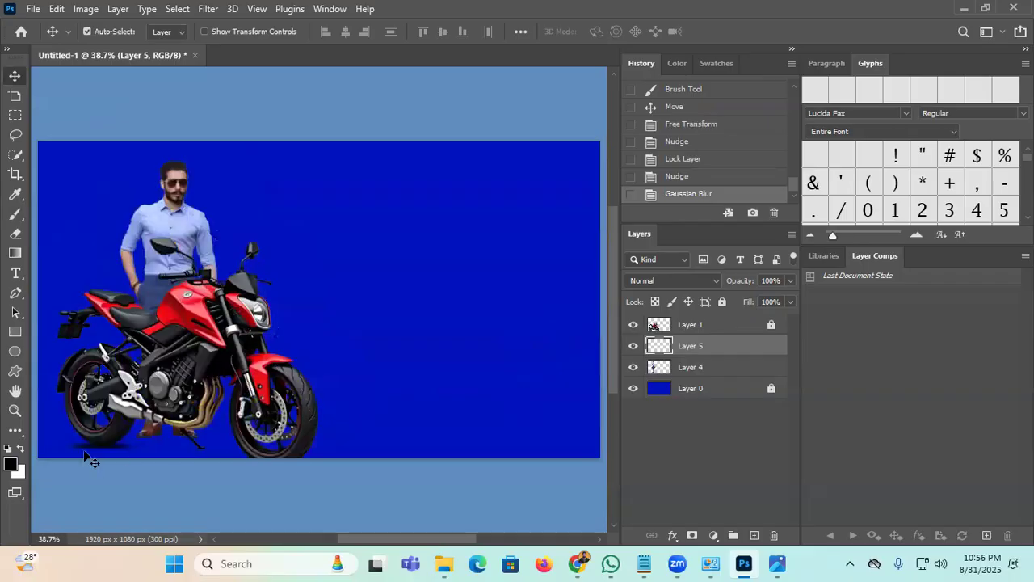
key(ctrl+t)
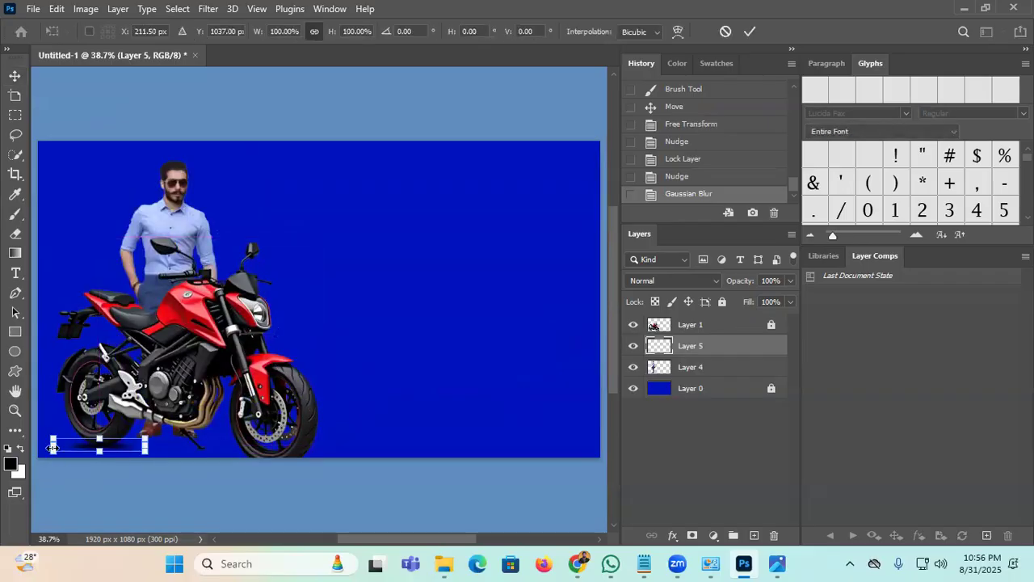
drag(146, 446, 245, 445)
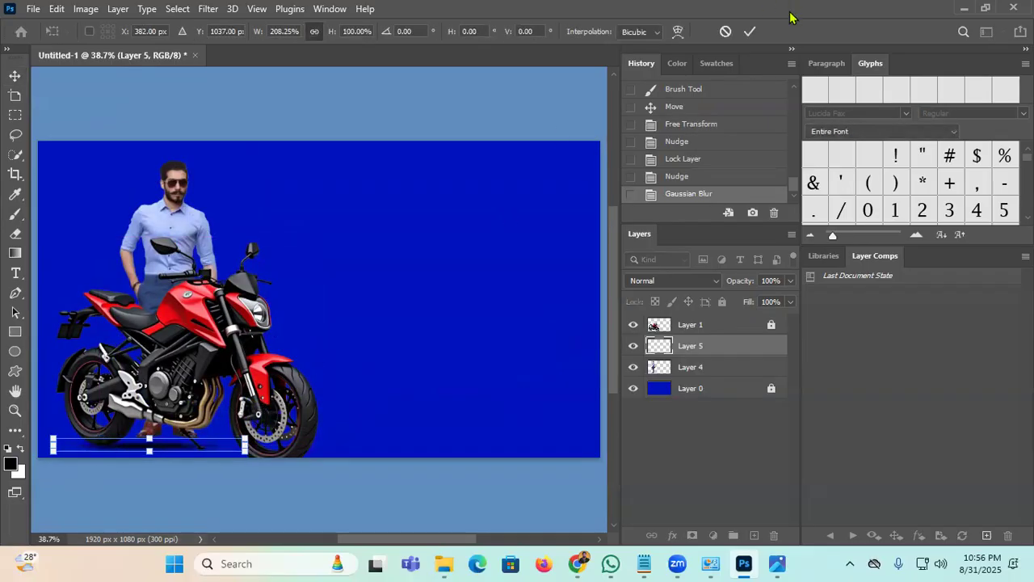
click(750, 32)
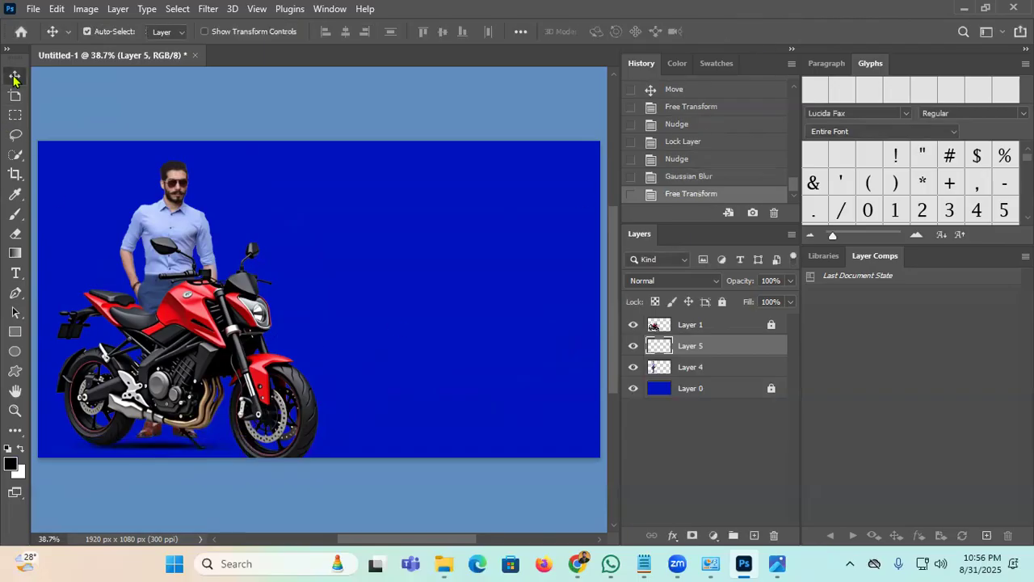
drag(147, 440, 110, 450)
click(432, 337)
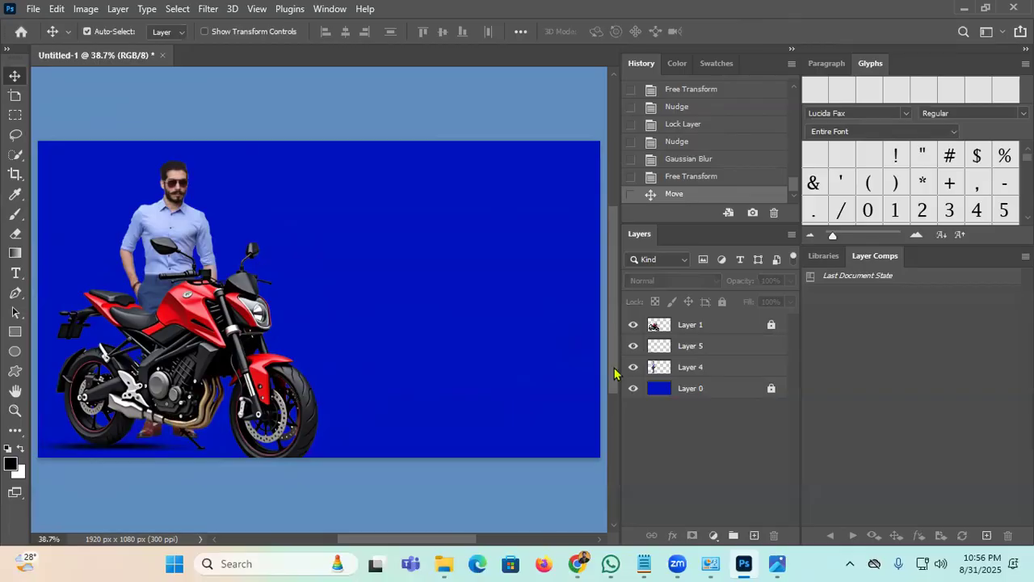
Step: Lock the shadow Layer 5 and the man's Layer 4
click(634, 346)
click(633, 346)
click(710, 346)
click(723, 301)
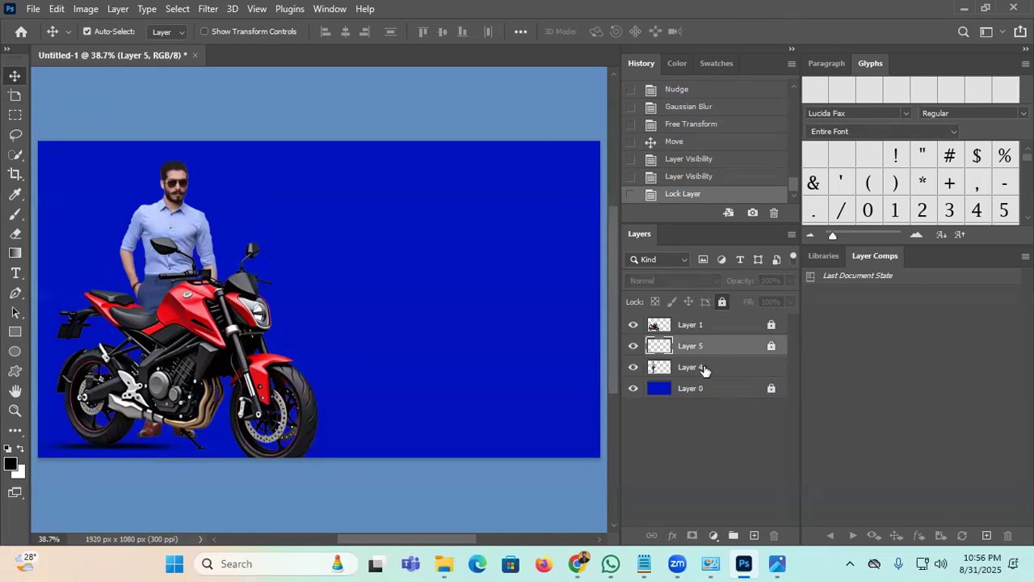
click(704, 369)
click(722, 301)
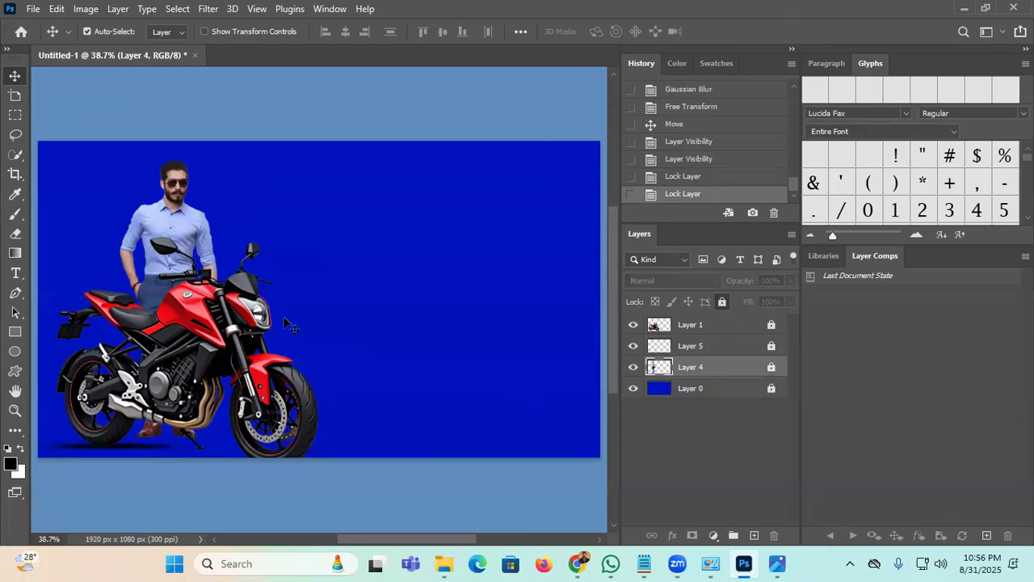
click(579, 557)
Step: Copy the Bengali phrase মোটরসাইকেল শোরুম from Google Translate and run a Google Images search with it
click(653, 104)
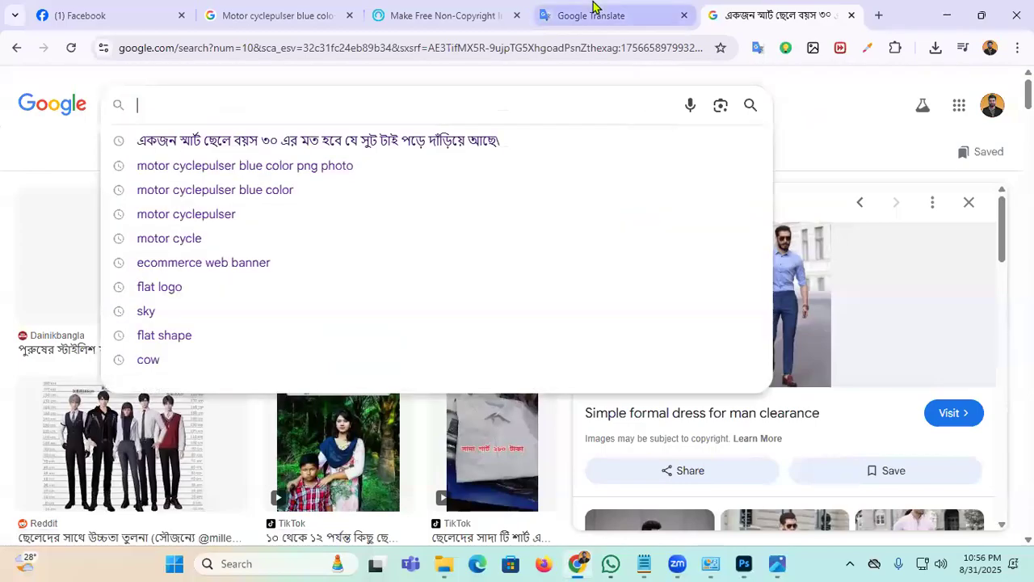
click(596, 15)
click(57, 307)
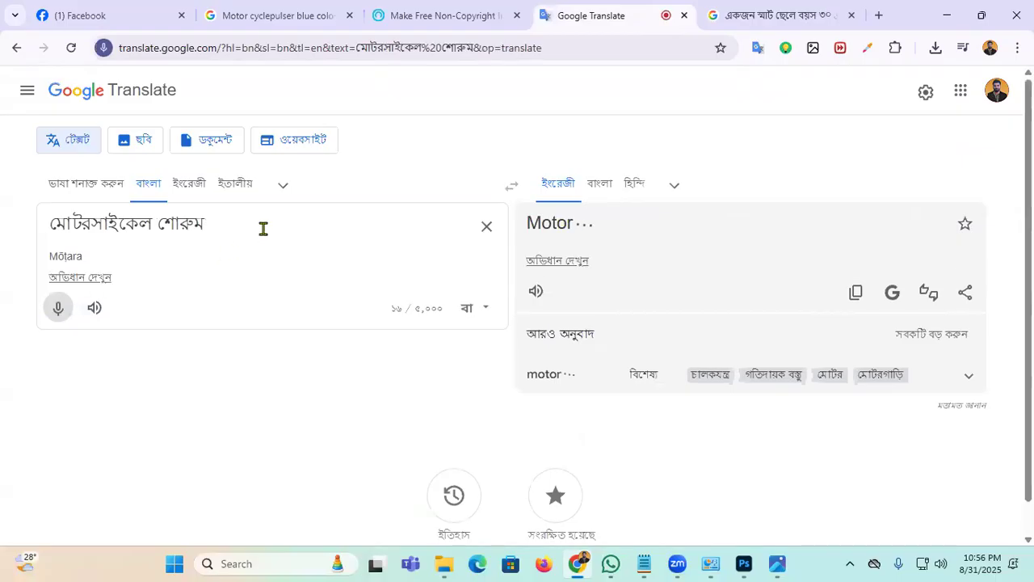
triple_click(84, 229)
right_click(89, 228)
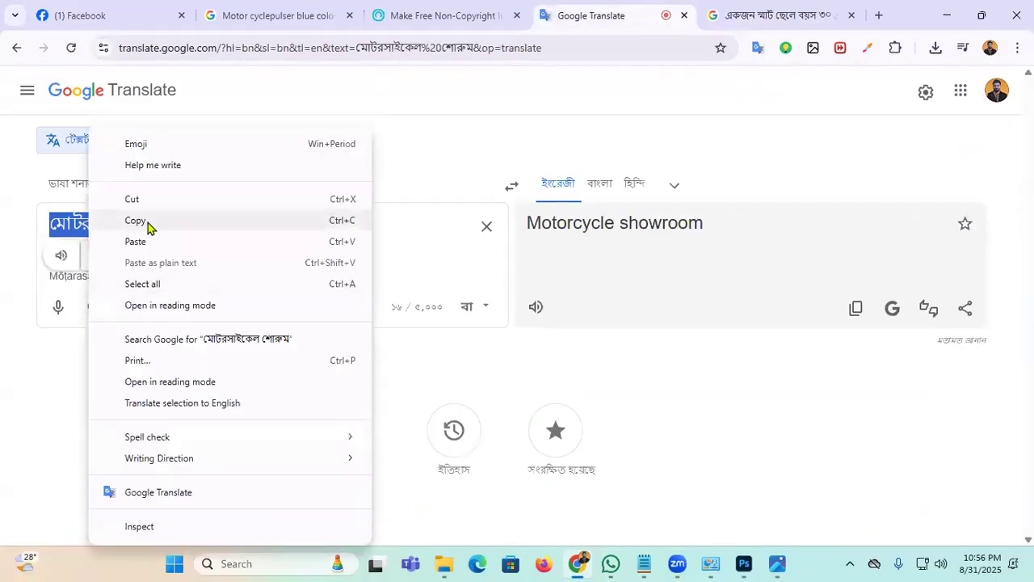
click(146, 224)
click(764, 10)
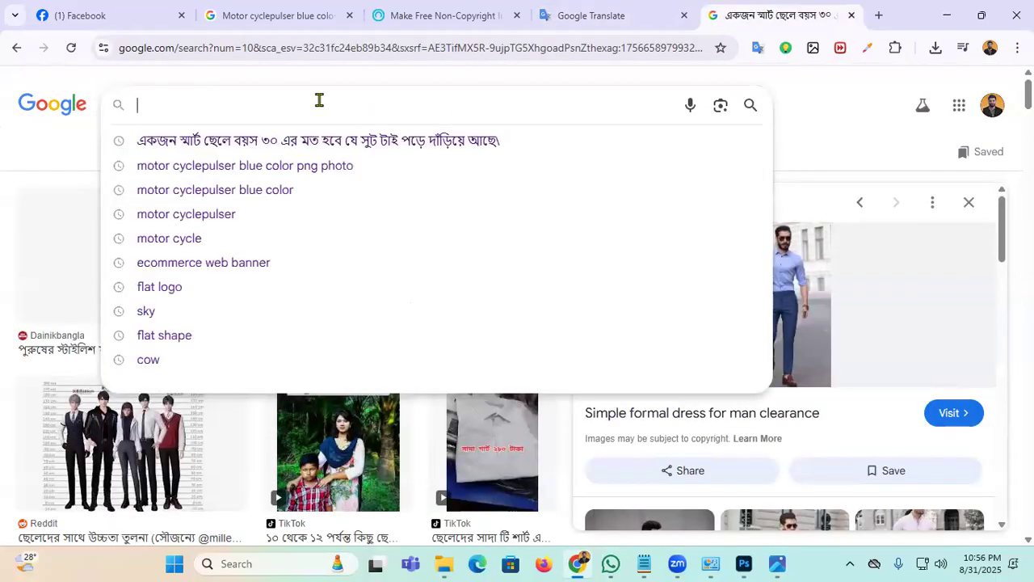
key(ctrl+v)
key(Return)
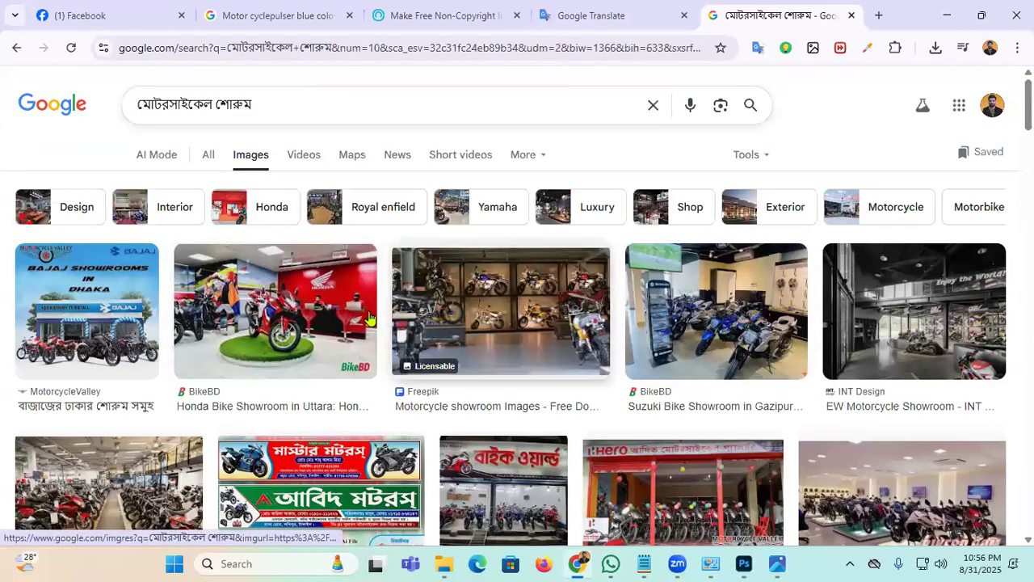
Step: Browse the results and copy the Yamaha showroom photo
scroll(197, 359, down, 1)
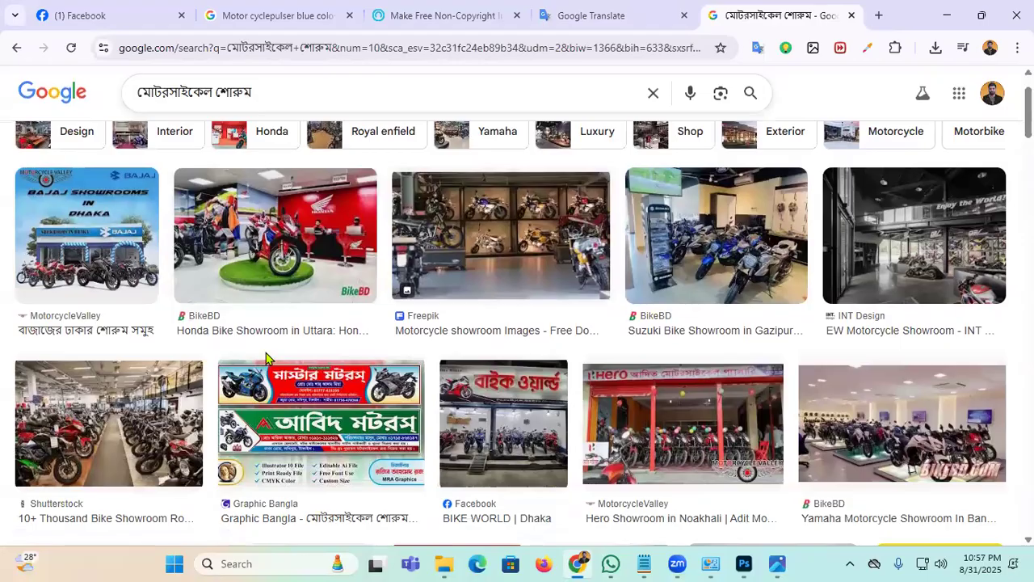
click(85, 239)
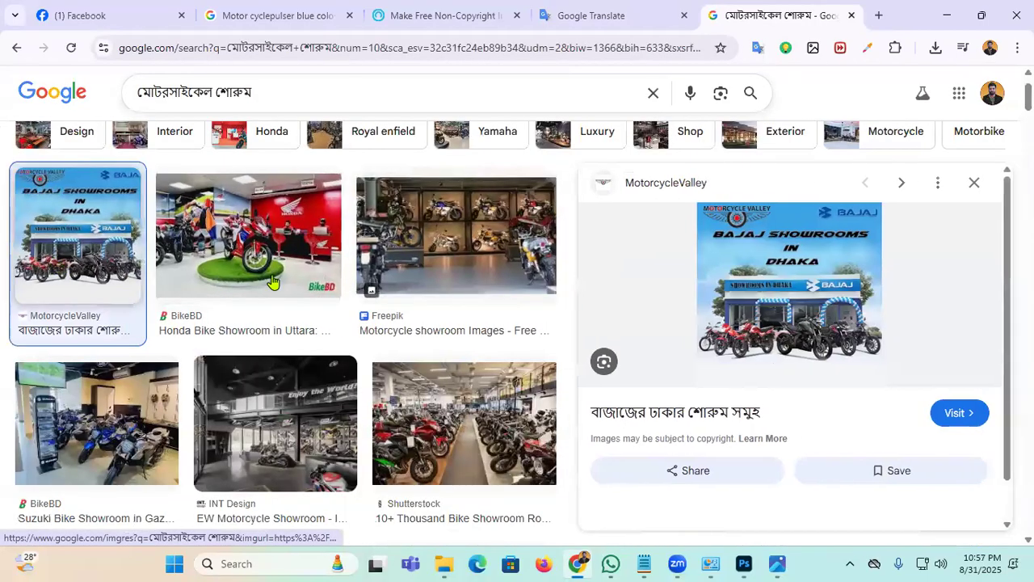
scroll(332, 271, down, 3)
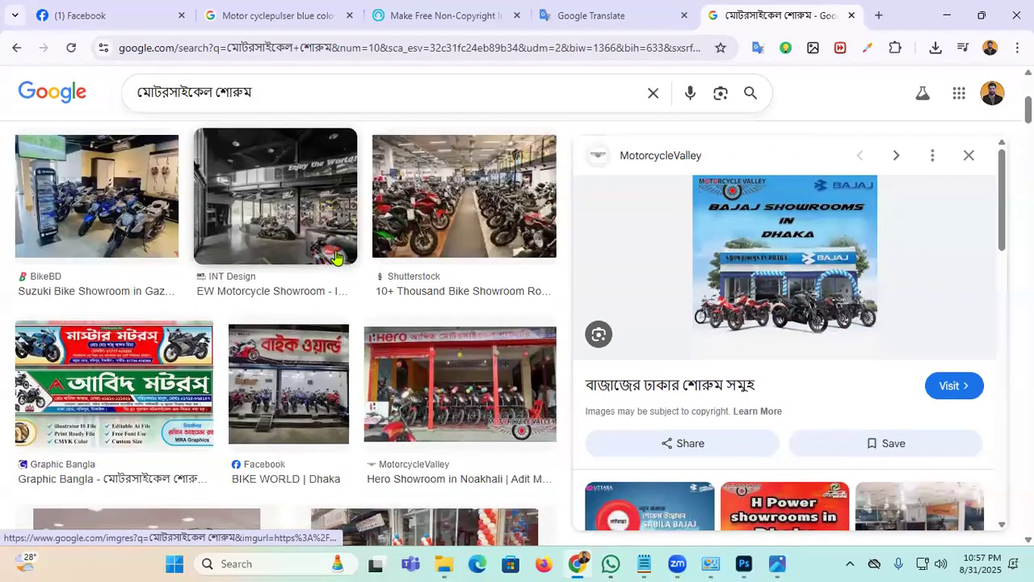
scroll(336, 257, down, 3)
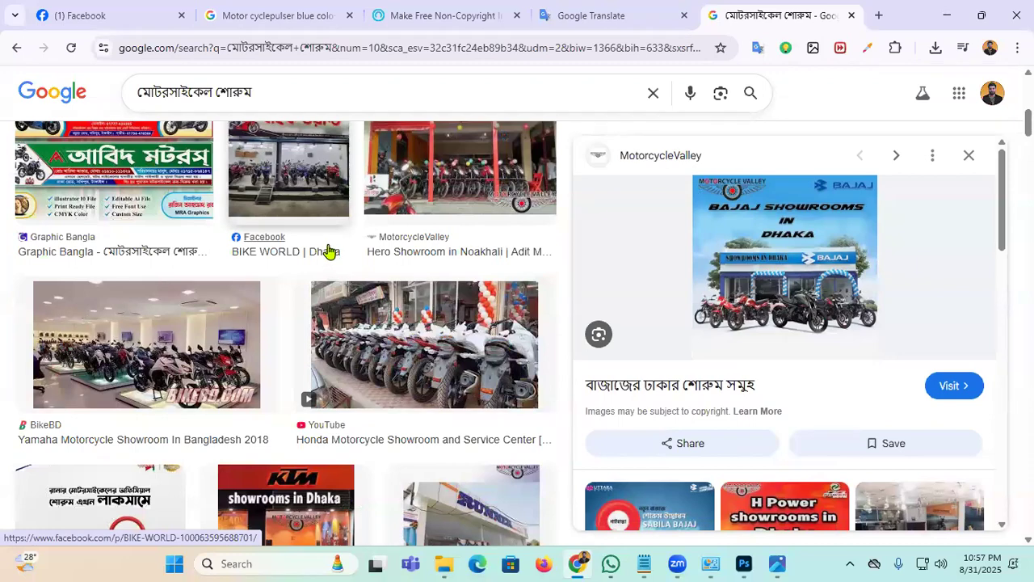
click(145, 347)
right_click(799, 380)
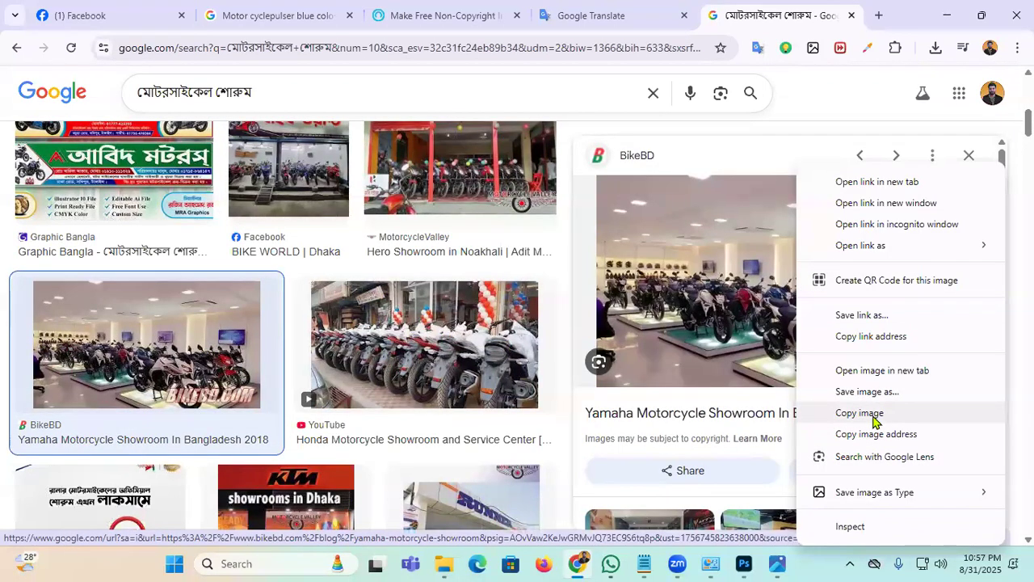
click(748, 563)
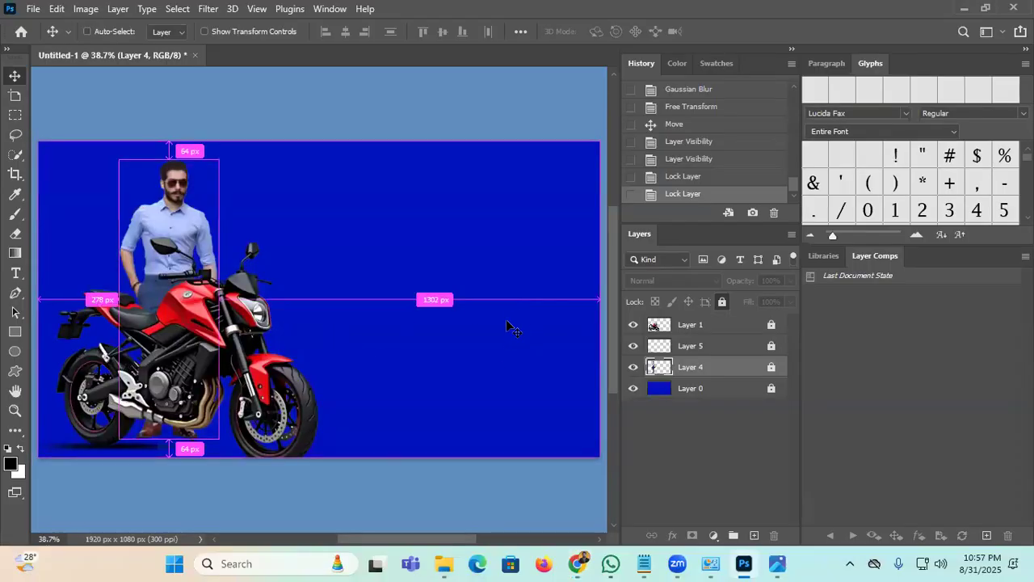
Step: Paste the showroom photo and scale it to about 197%, stretched to fill the banner's right side
key(ctrl+v)
drag(333, 320, 396, 300)
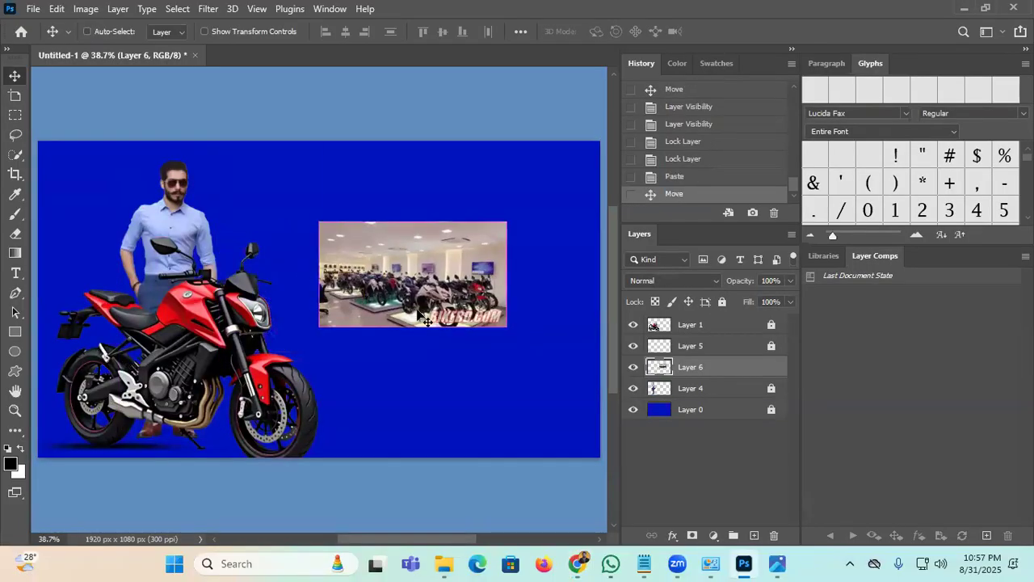
key(ctrl+t)
drag(506, 224, 622, 156)
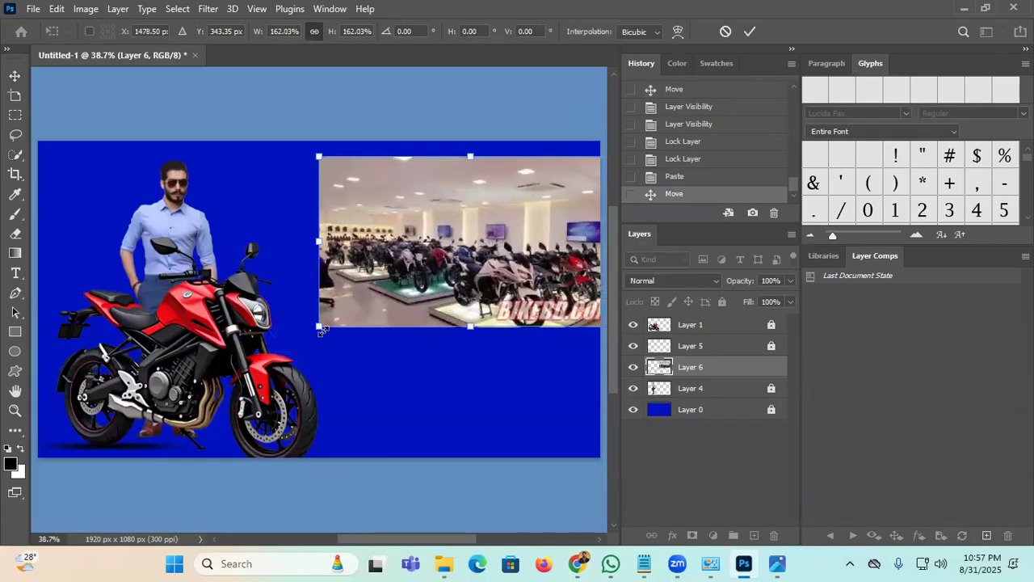
drag(323, 330, 256, 368)
drag(581, 302, 558, 289)
drag(408, 361, 409, 454)
click(748, 29)
Step: Delete the pasted showroom photo layer and return to the Chrome image results
drag(462, 327, 485, 309)
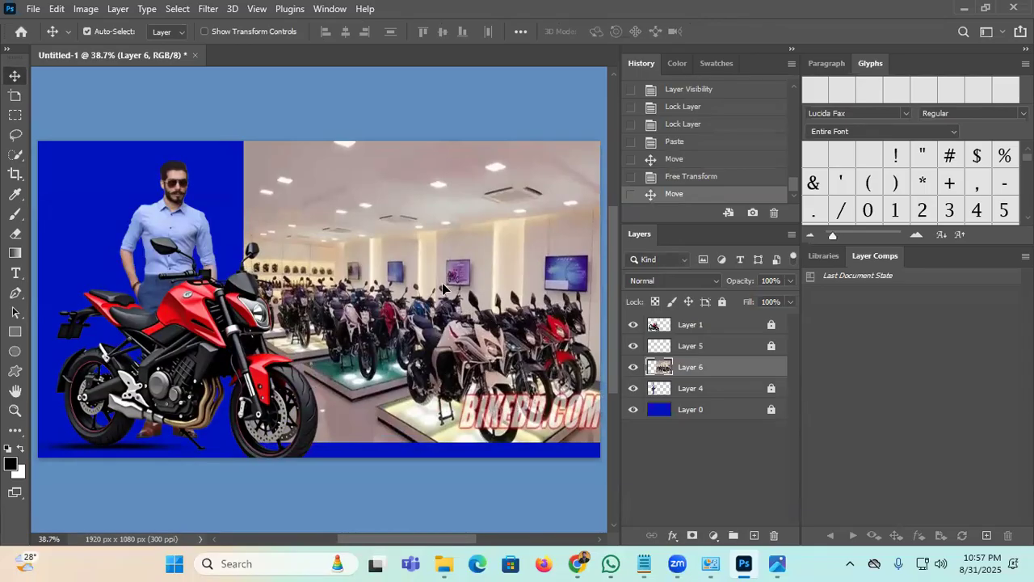
key(Delete)
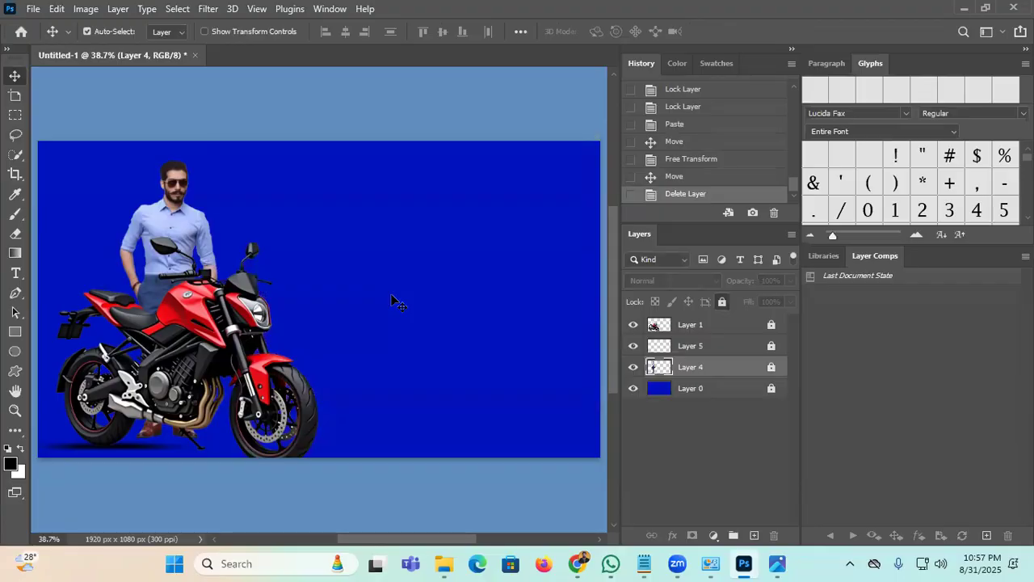
click(579, 563)
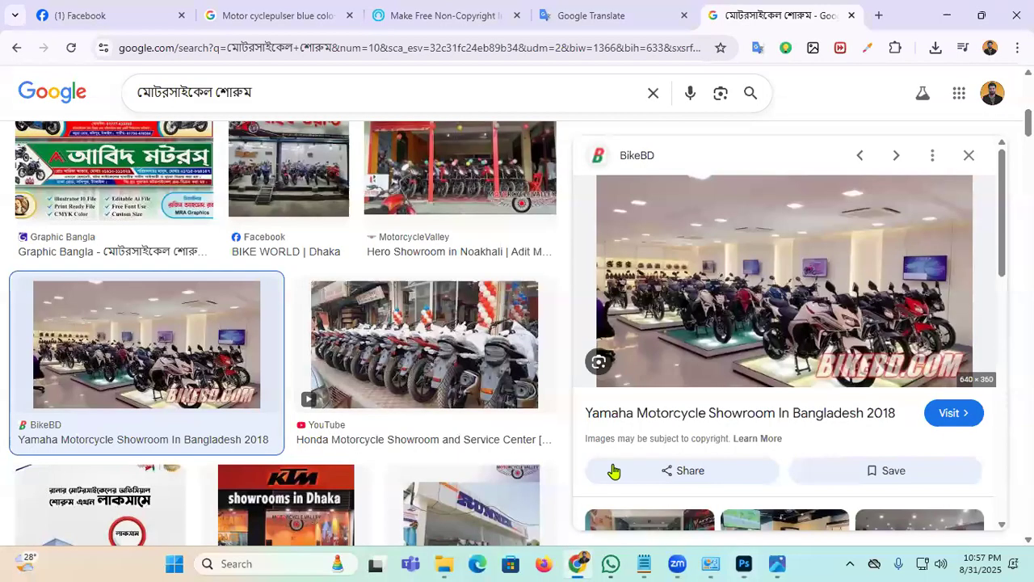
Step: Add 'babaj' to the search query and rerun the image search
scroll(352, 348, down, 3)
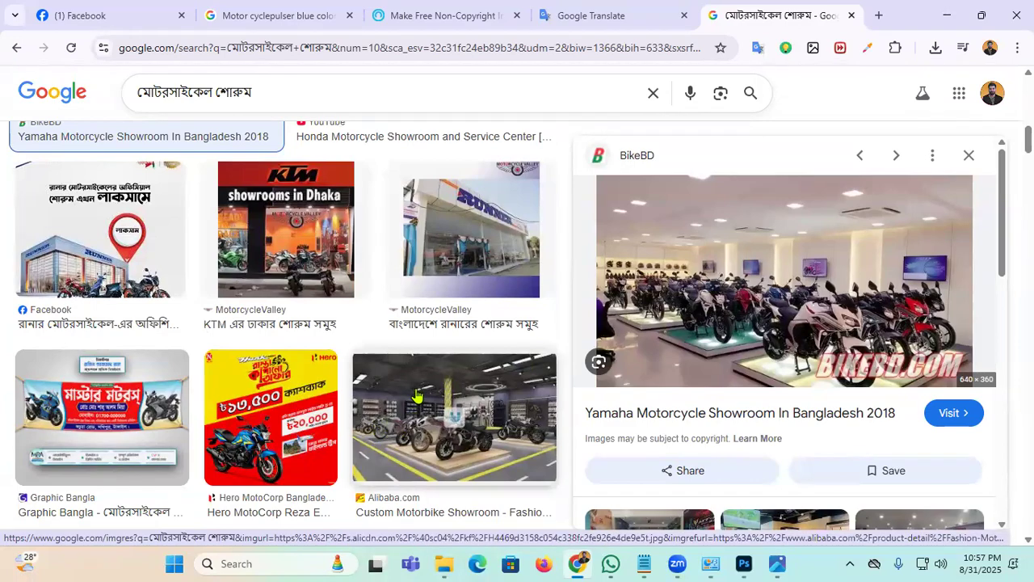
scroll(402, 396, down, 6)
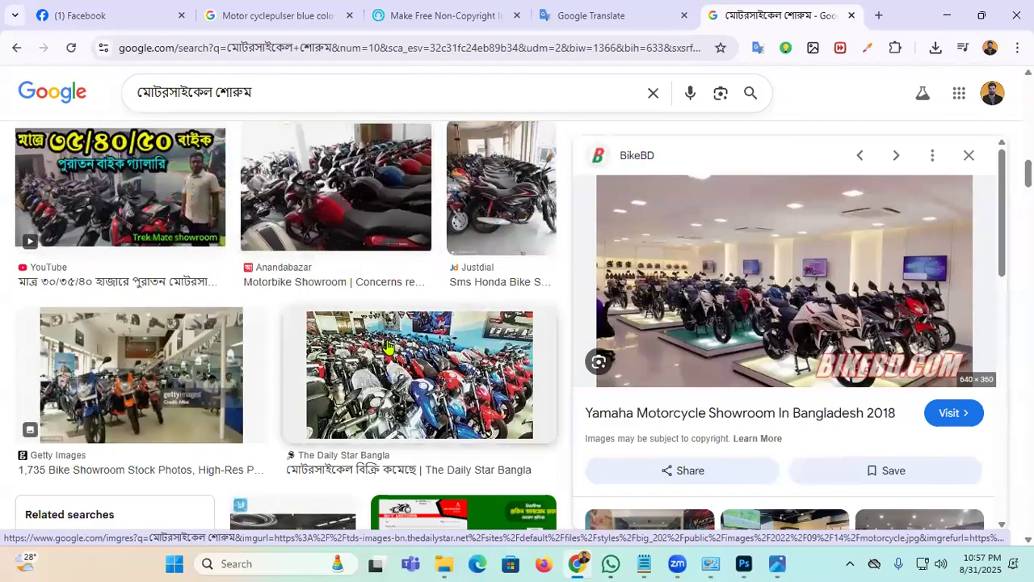
scroll(339, 242, up, 5)
click(305, 80)
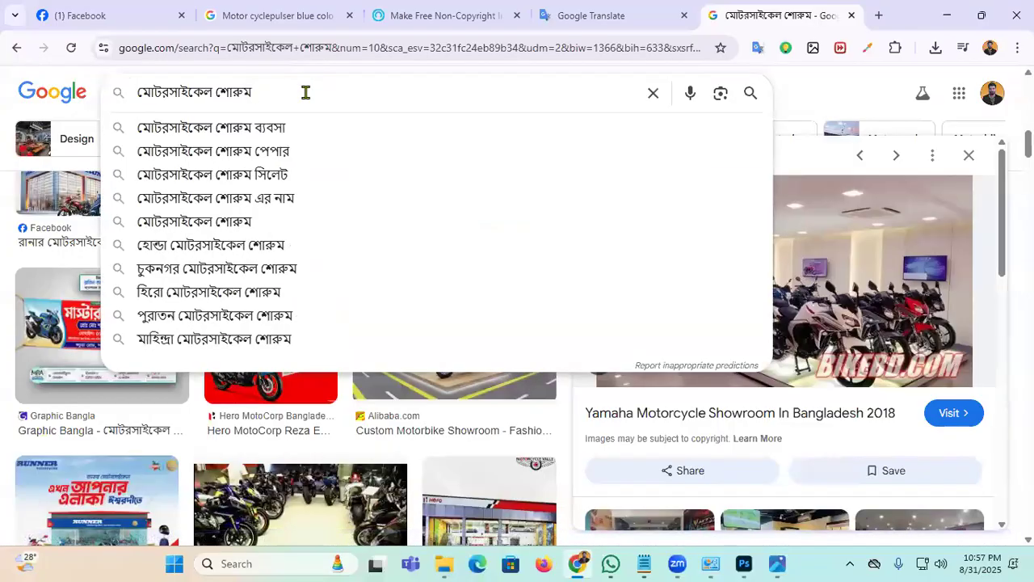
text(babaj)
key(Return)
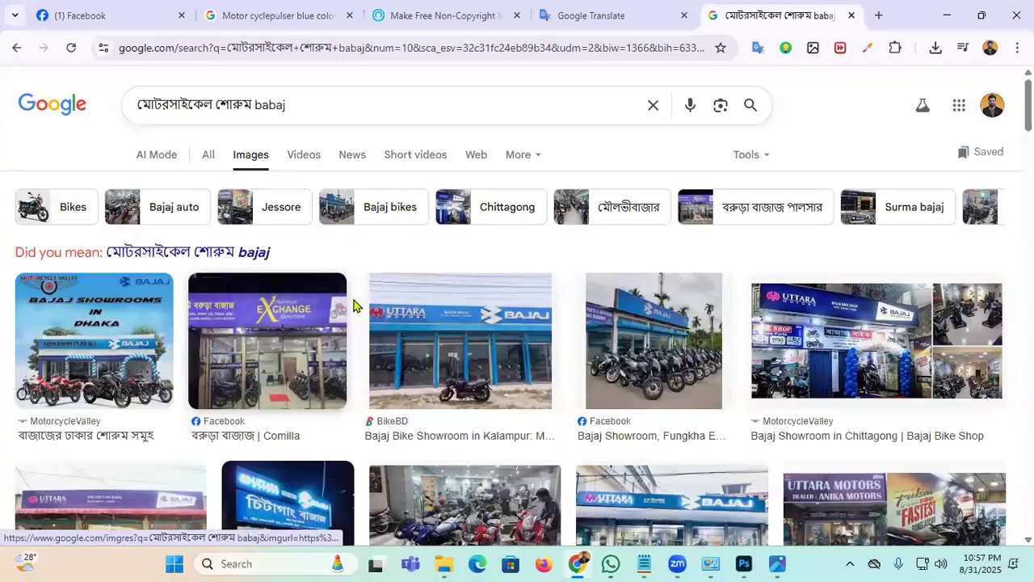
Step: Preview the Bajaj showrooms in Dhaka image, then dismiss its options without copying
click(107, 337)
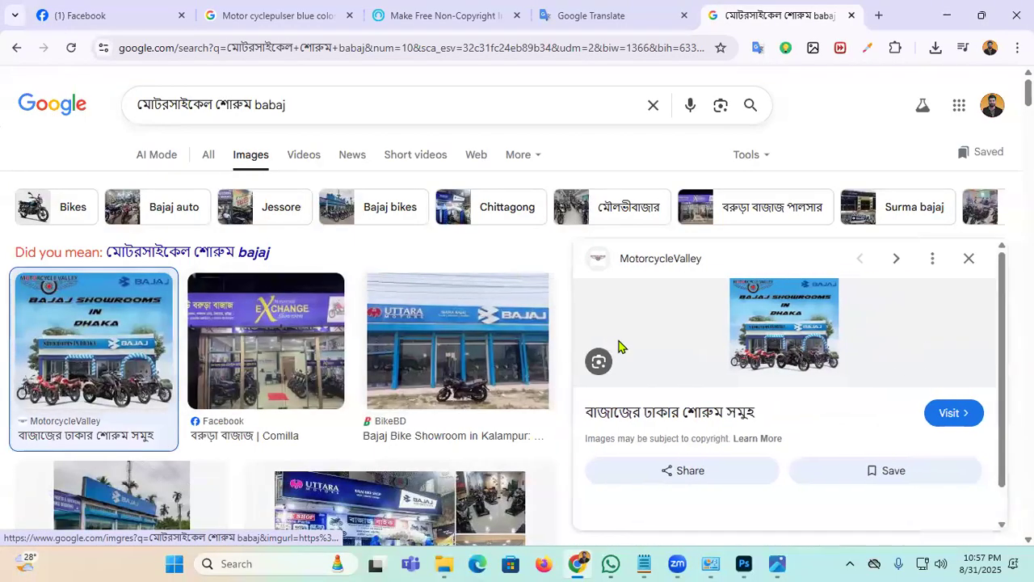
scroll(760, 324, down, 5)
scroll(762, 324, up, 5)
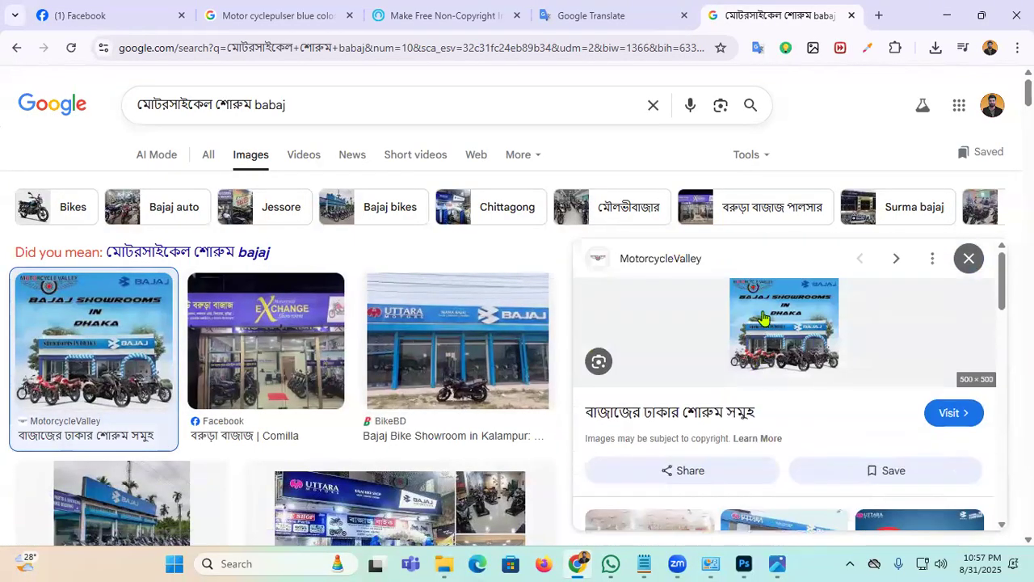
right_click(769, 303)
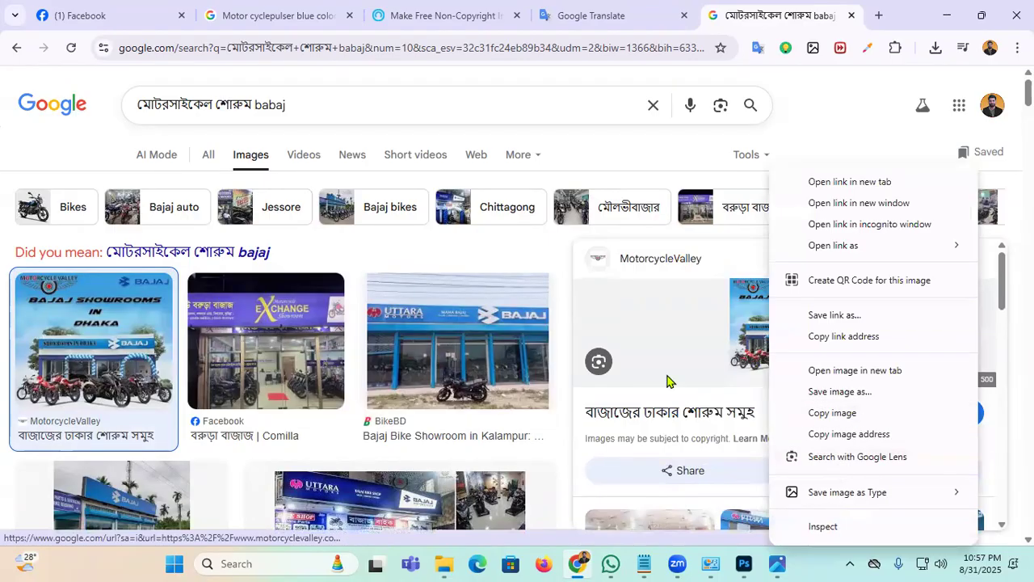
click(578, 450)
Step: Copy the 'Bajaj Bike Price in Bangladesh July 2025' image and return to Photoshop
scroll(728, 374, down, 3)
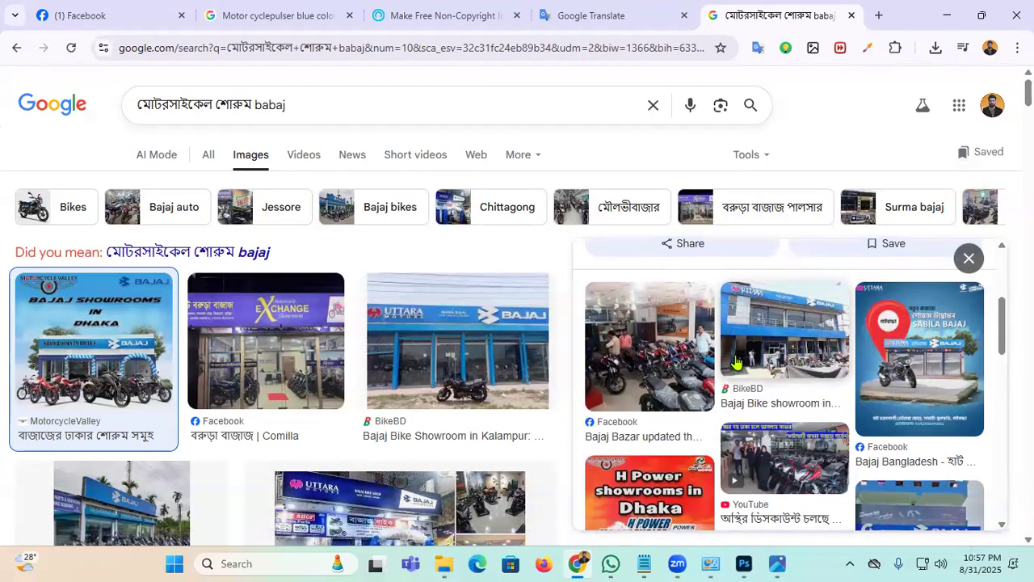
scroll(727, 375, down, 2)
scroll(715, 386, down, 3)
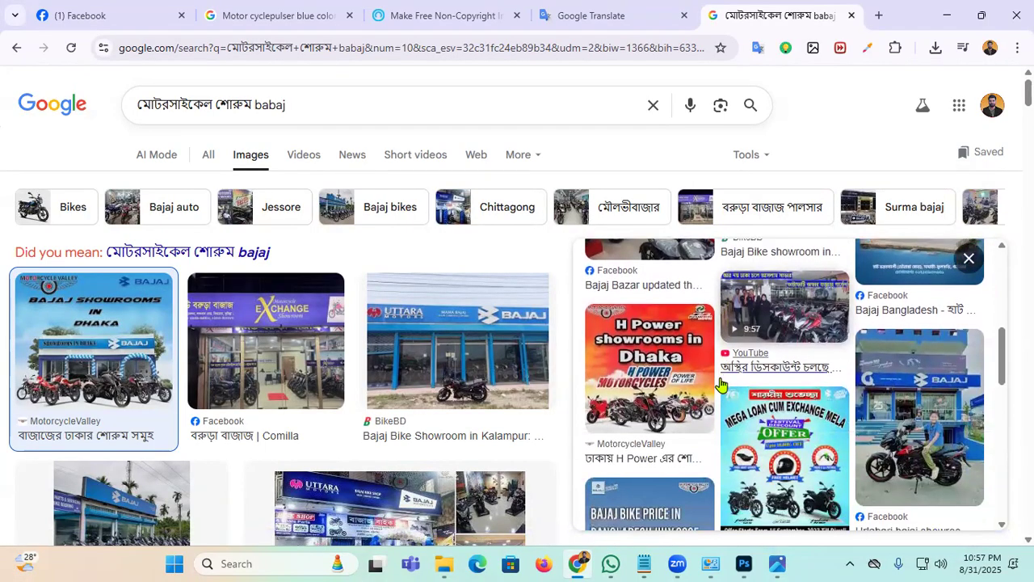
scroll(708, 396, down, 2)
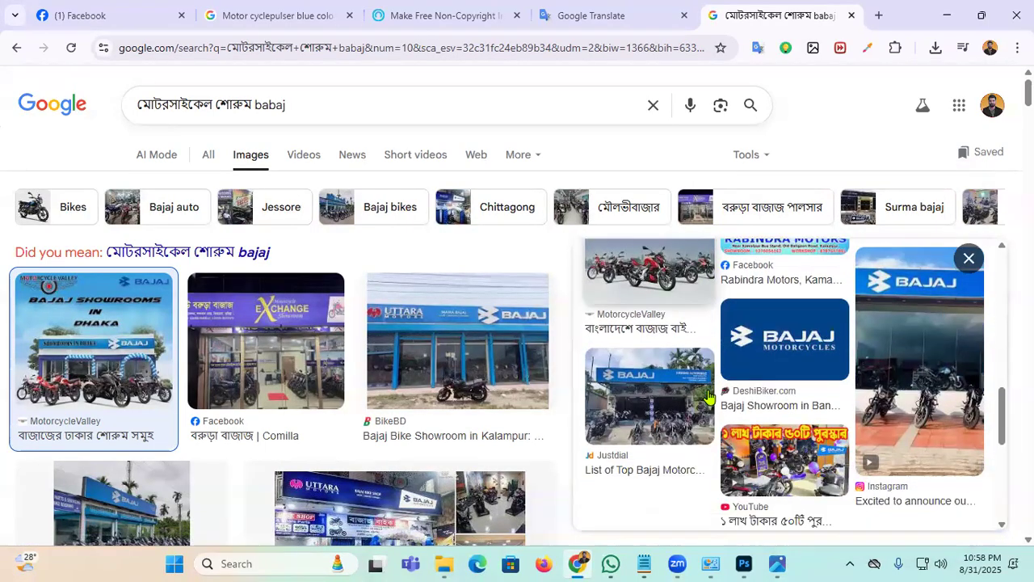
scroll(709, 396, up, 2)
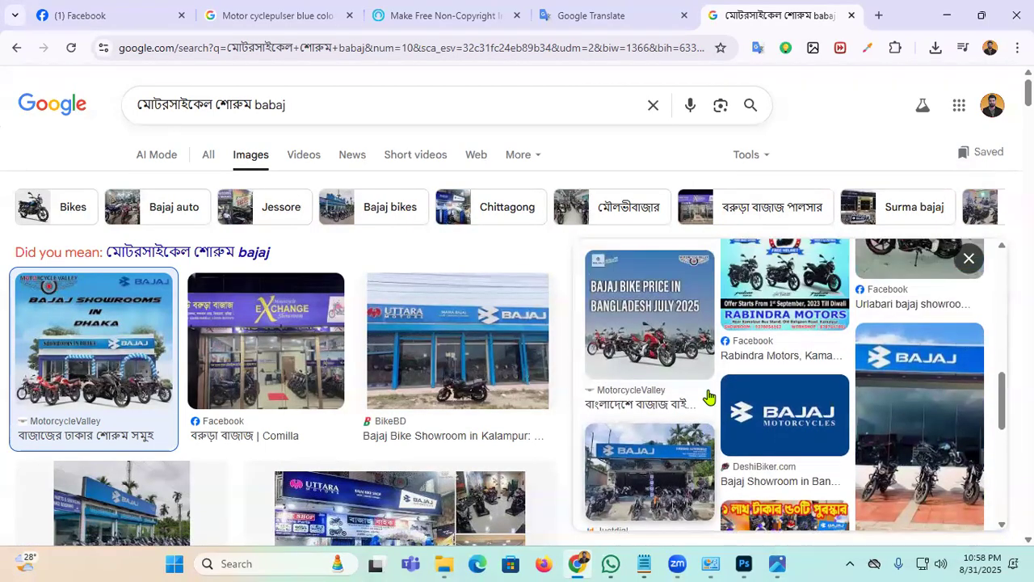
click(671, 341)
right_click(773, 331)
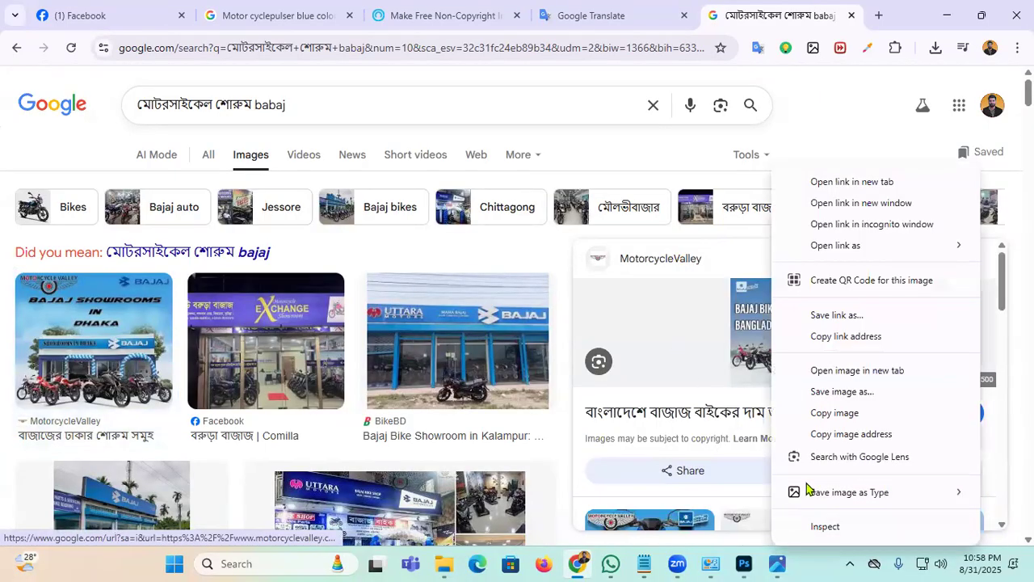
click(843, 413)
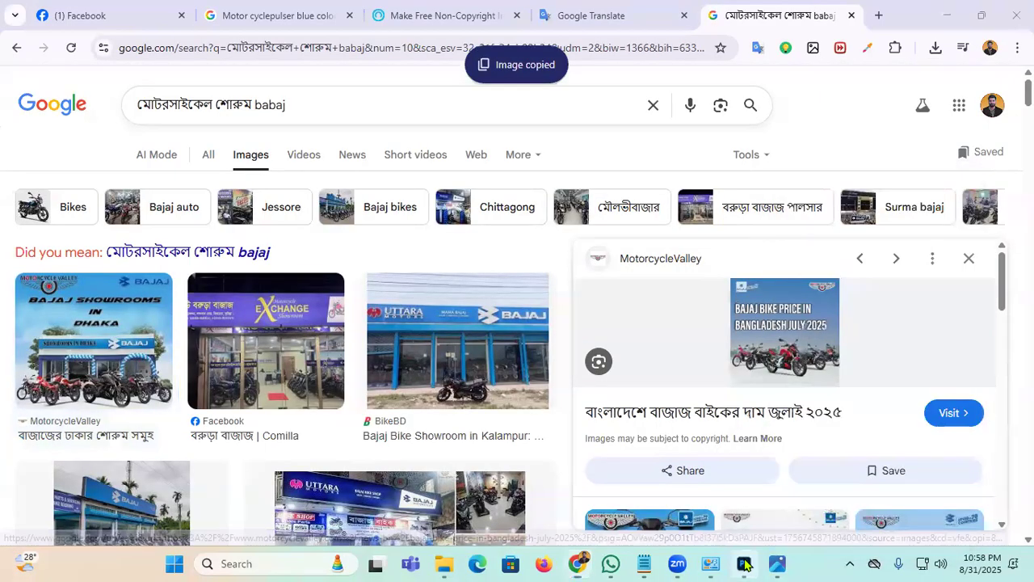
key(alt+Tab)
Step: Paste the showroom photo right of the biker and enlarge it to about 217%
click(736, 324)
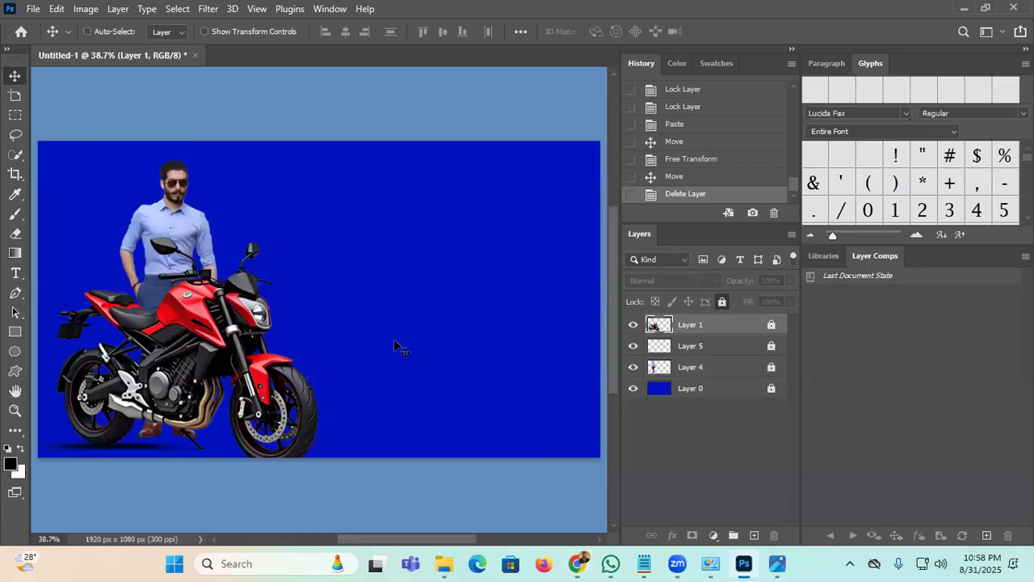
key(ctrl+v)
drag(404, 304, 404, 305)
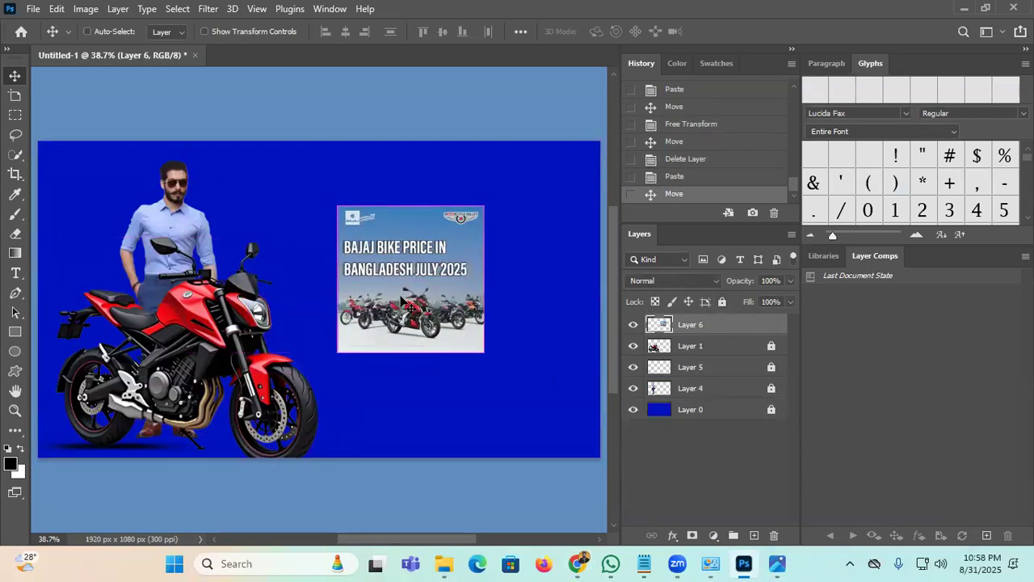
key(ctrl+t)
drag(490, 208, 624, 111)
drag(433, 236, 388, 253)
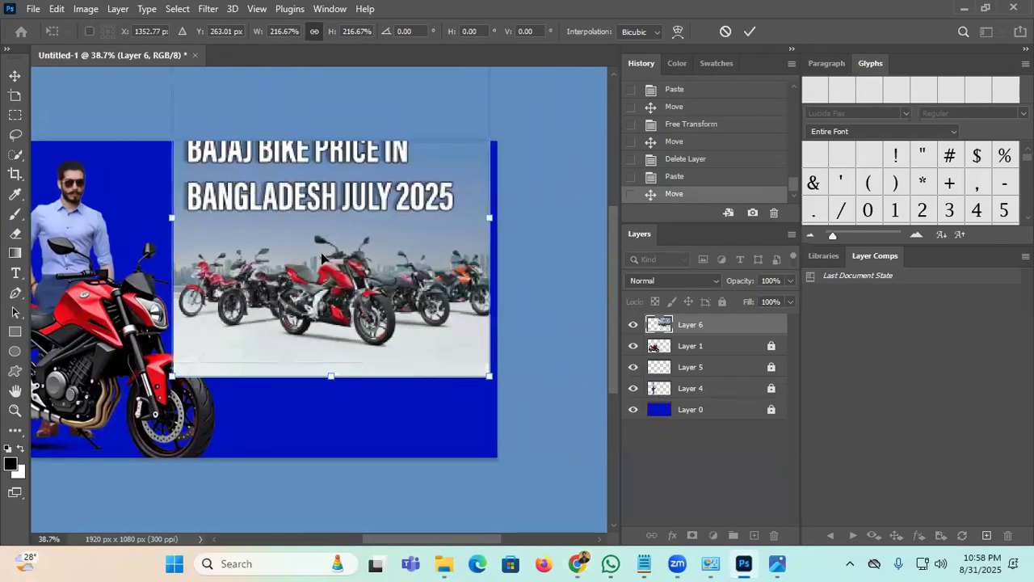
drag(322, 257, 307, 270)
click(746, 32)
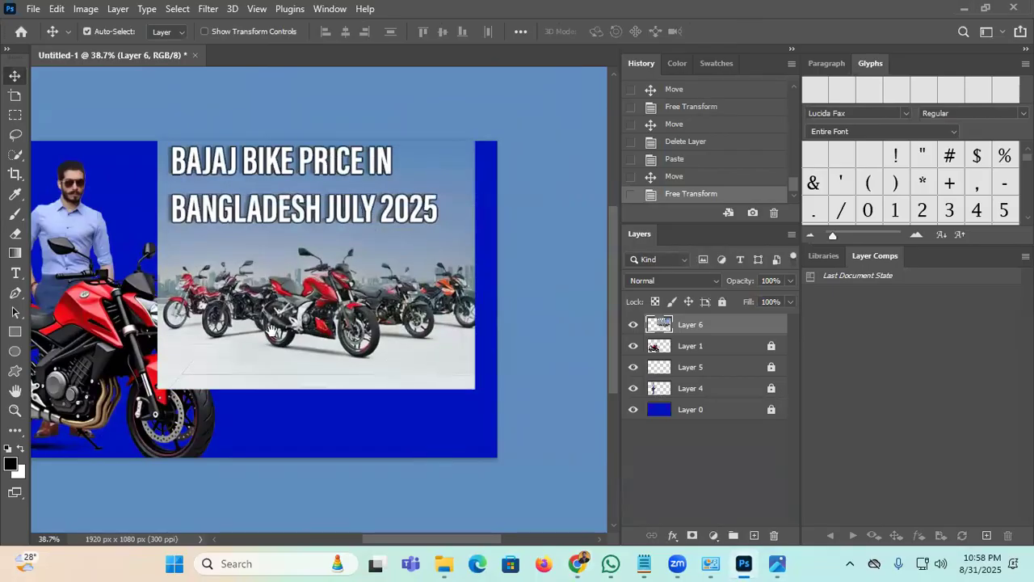
Step: Marquee-select the photo's Bajaj price headline strip, delete it, and deselect
drag(247, 280, 329, 312)
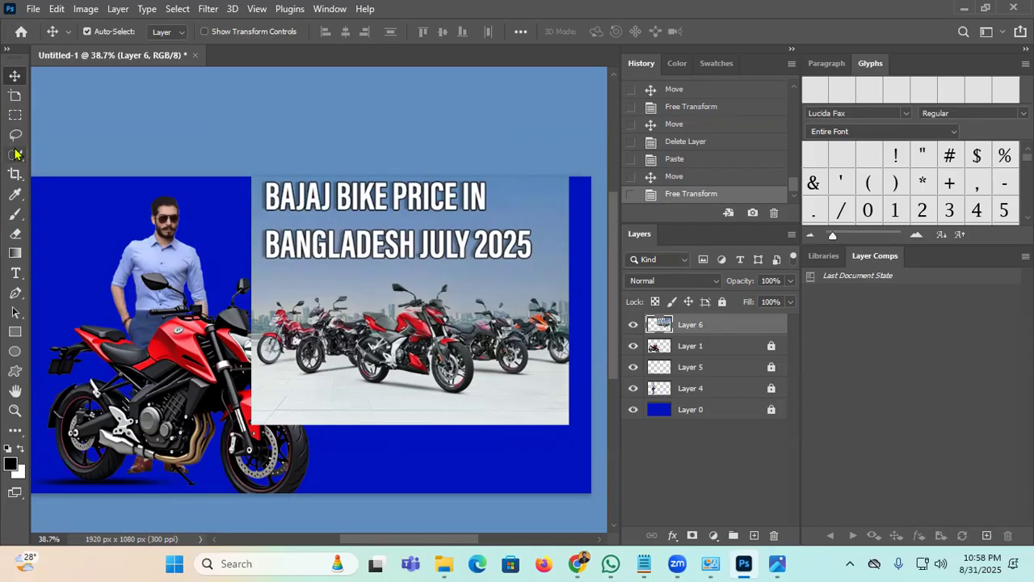
click(15, 115)
drag(211, 176, 590, 277)
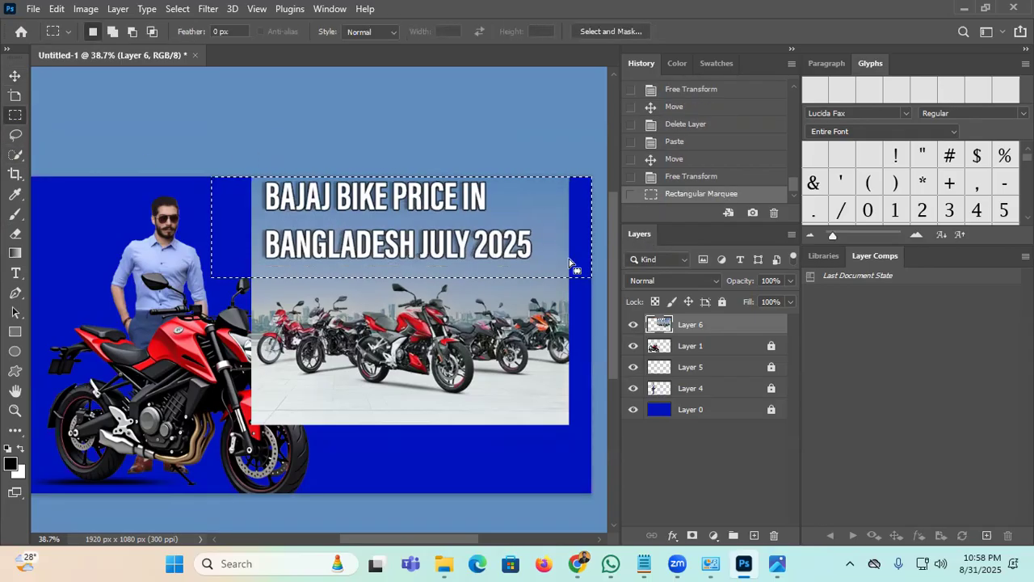
key(Delete)
key(ctrl+d)
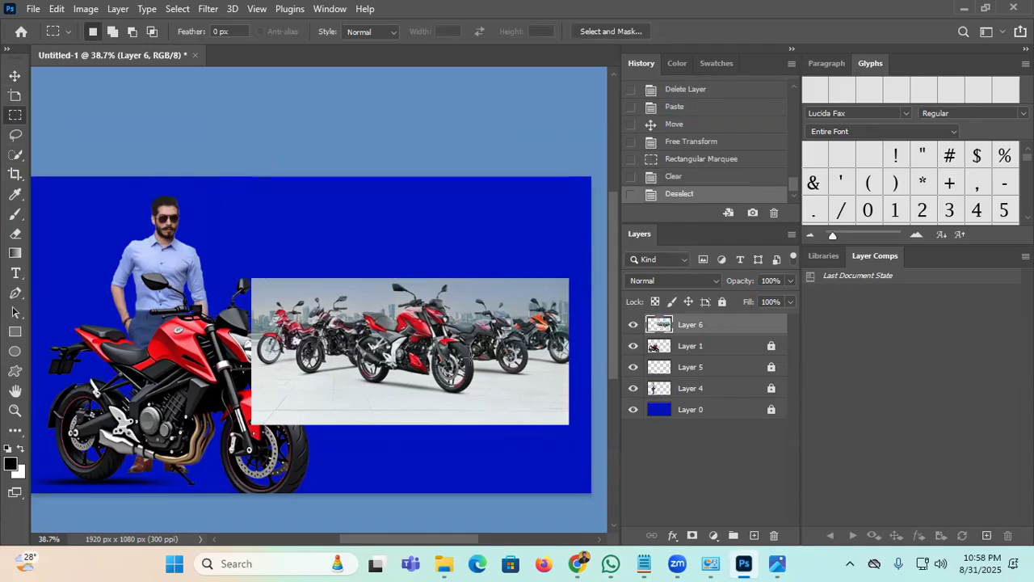
click(14, 75)
Step: Shift Layer 6 flush to the banner's right edge and add an inverted layer mask
drag(469, 337, 492, 337)
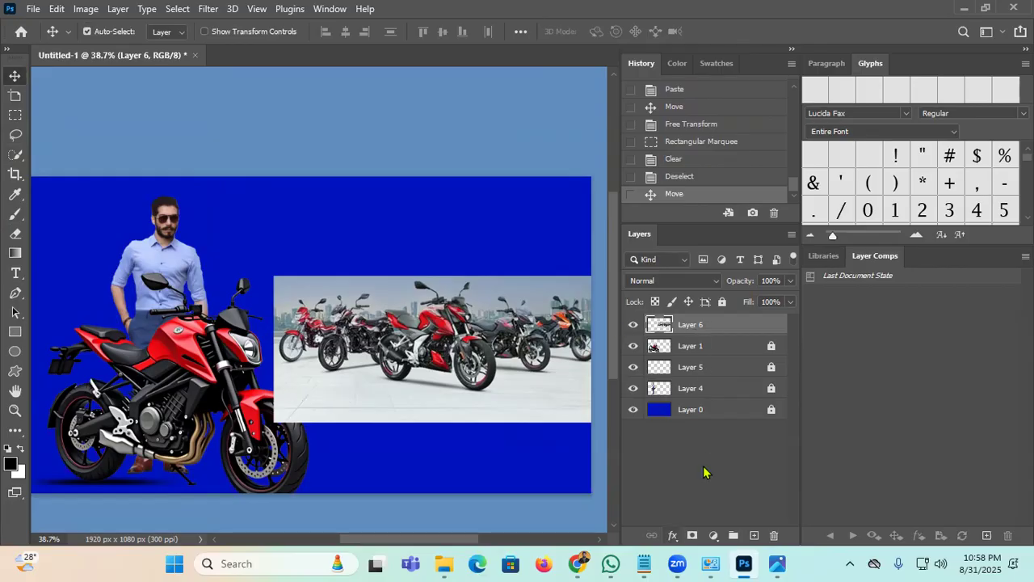
click(693, 536)
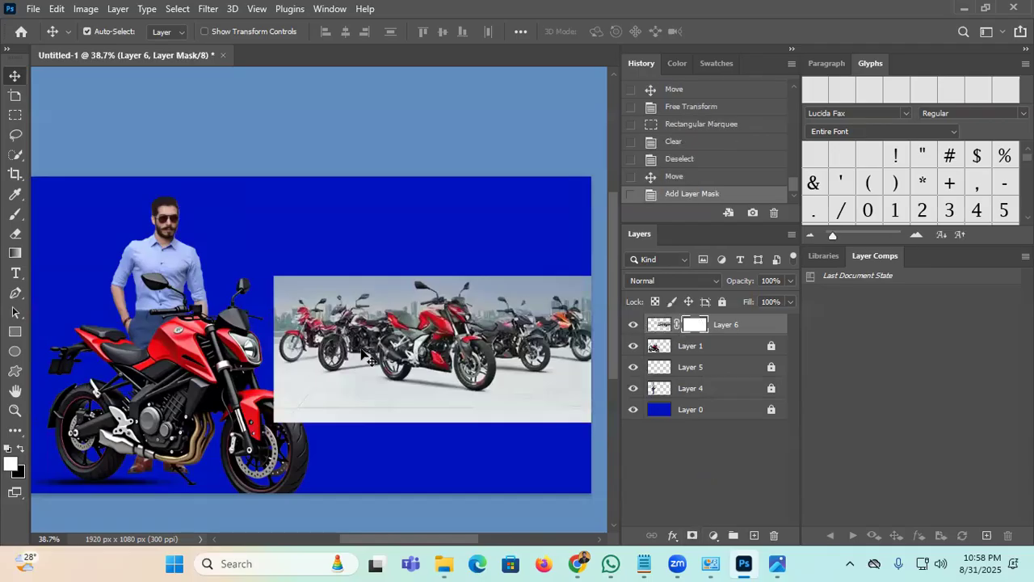
key(ctrl+i)
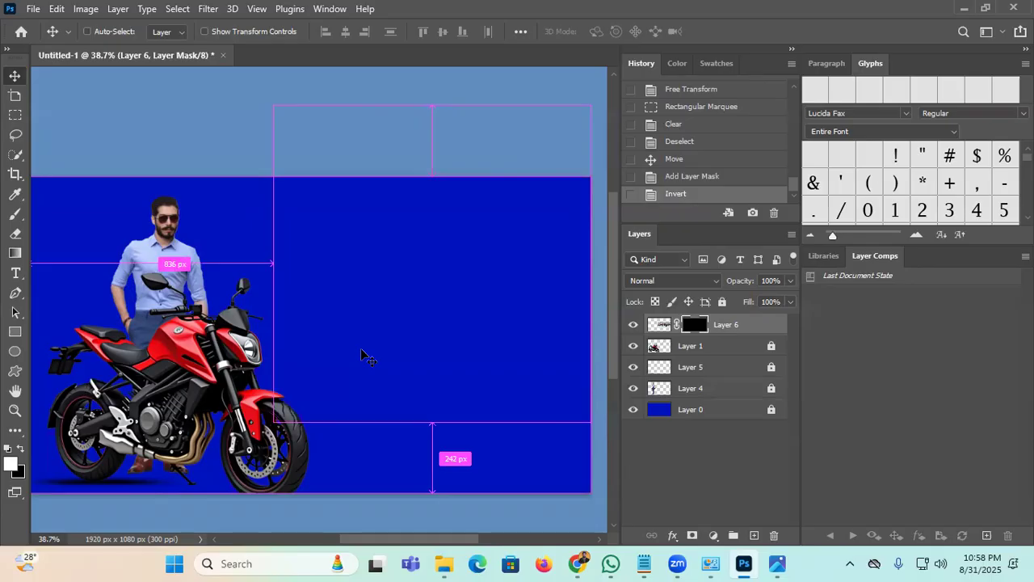
Step: Brush the bikes back through the mask, then undo and discard the mask with Apply
key(b)
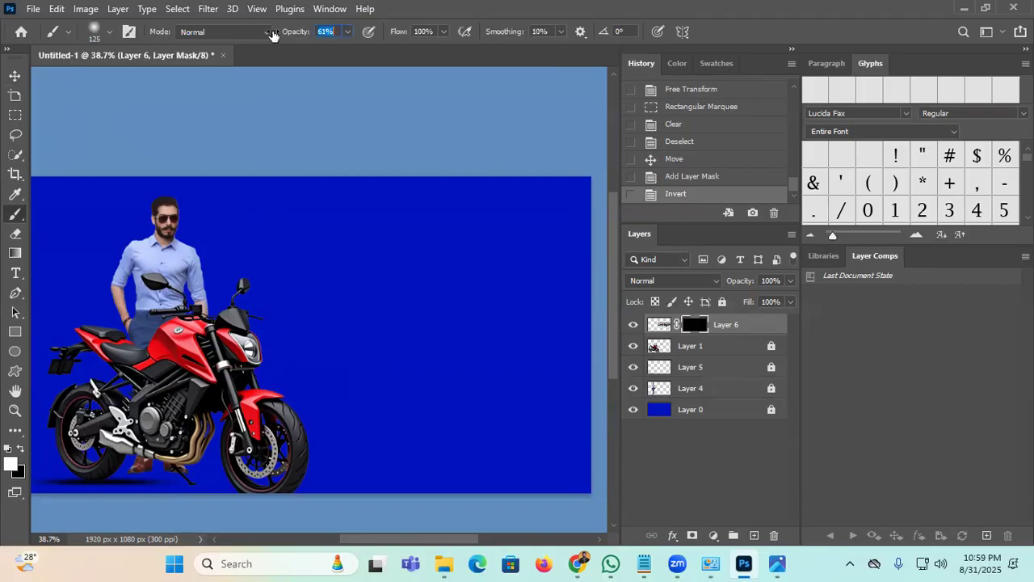
mouse_move(480, 357)
mouse_down()
mouse_move(416, 374)
mouse_move(339, 359)
mouse_move(559, 304)
mouse_move(275, 368)
mouse_move(503, 288)
mouse_up()
drag(344, 329, 381, 312)
mouse_move(348, 306)
mouse_down()
mouse_move(443, 275)
mouse_move(333, 327)
mouse_up()
key(ctrl+z)
key(ctrl+z)
key(ctrl+z)
key(ctrl+z)
key(ctrl+z)
key(ctrl+z)
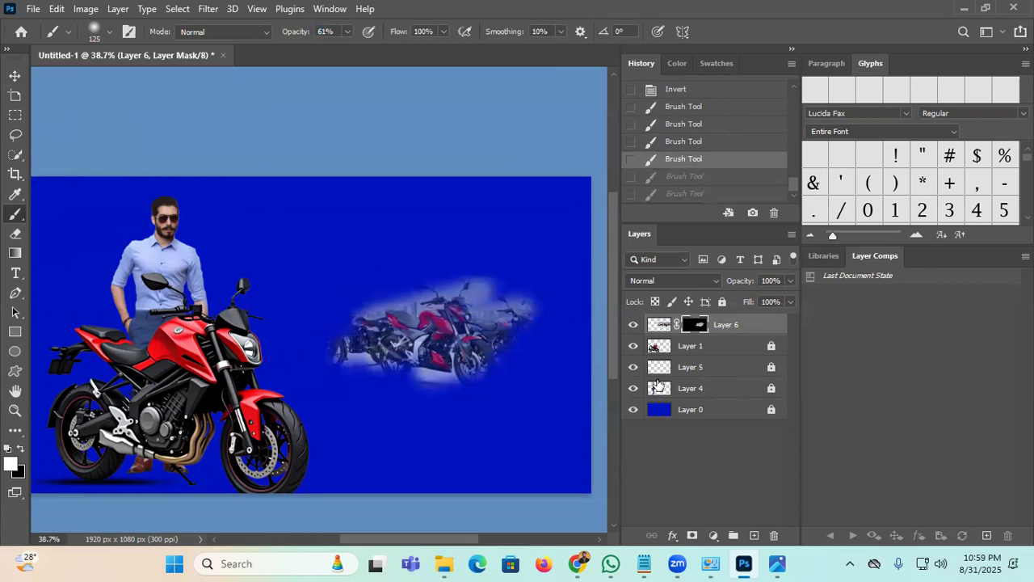
key(ctrl+z)
drag(697, 328, 774, 535)
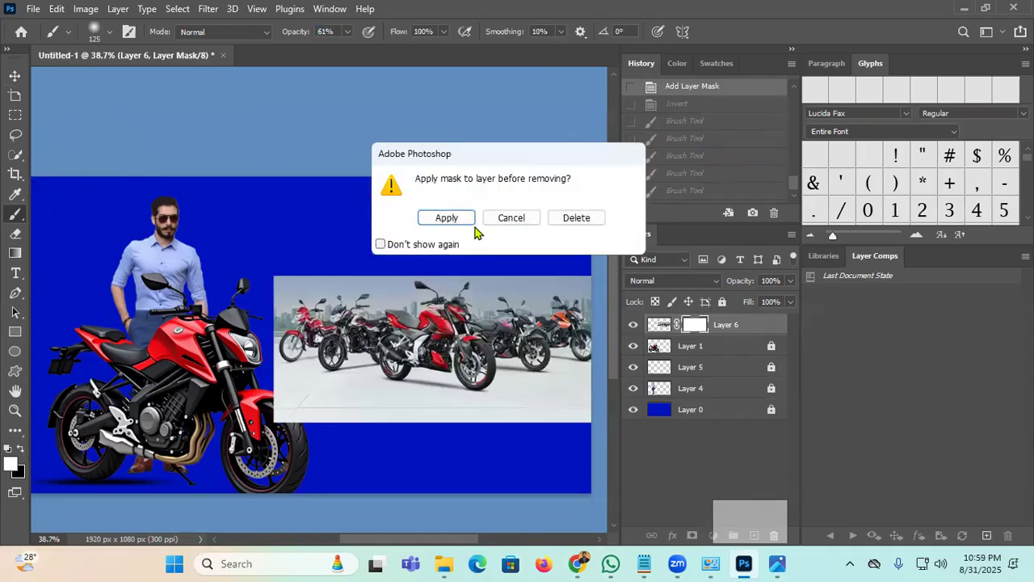
click(465, 221)
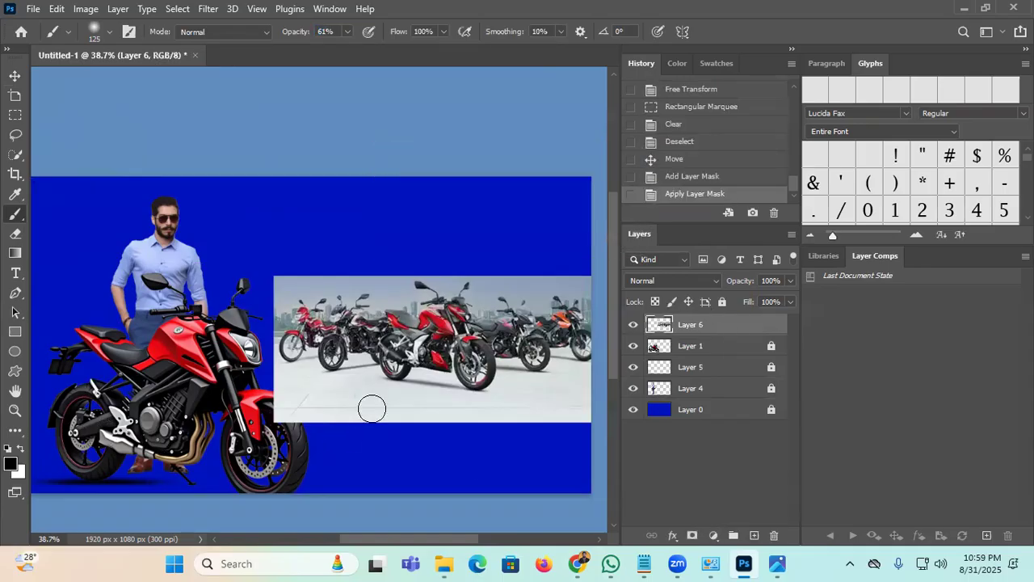
click(14, 75)
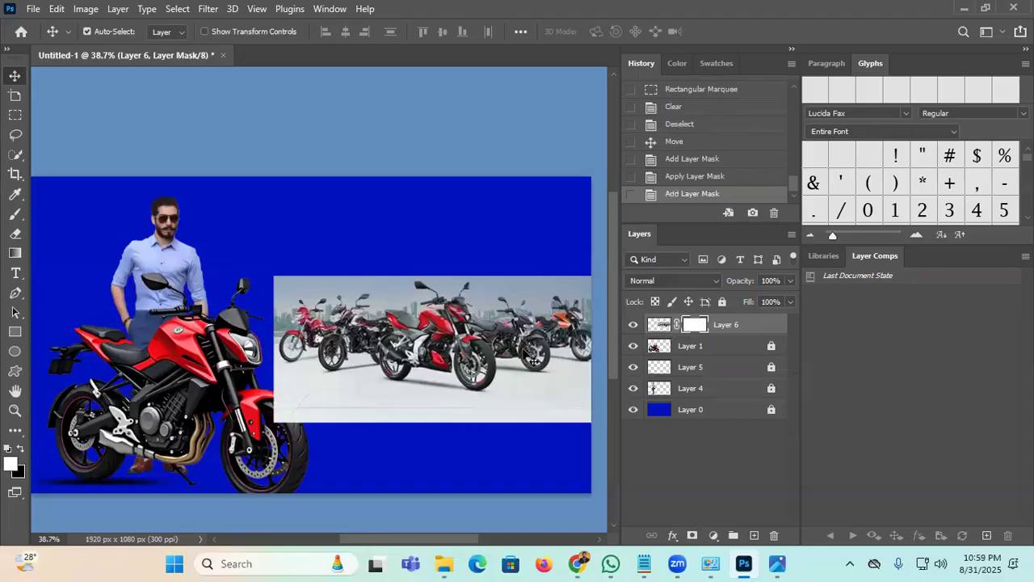
Step: Set a 300 px brush at 34% opacity and try fading the photo's bottom edge, then undo
key(b)
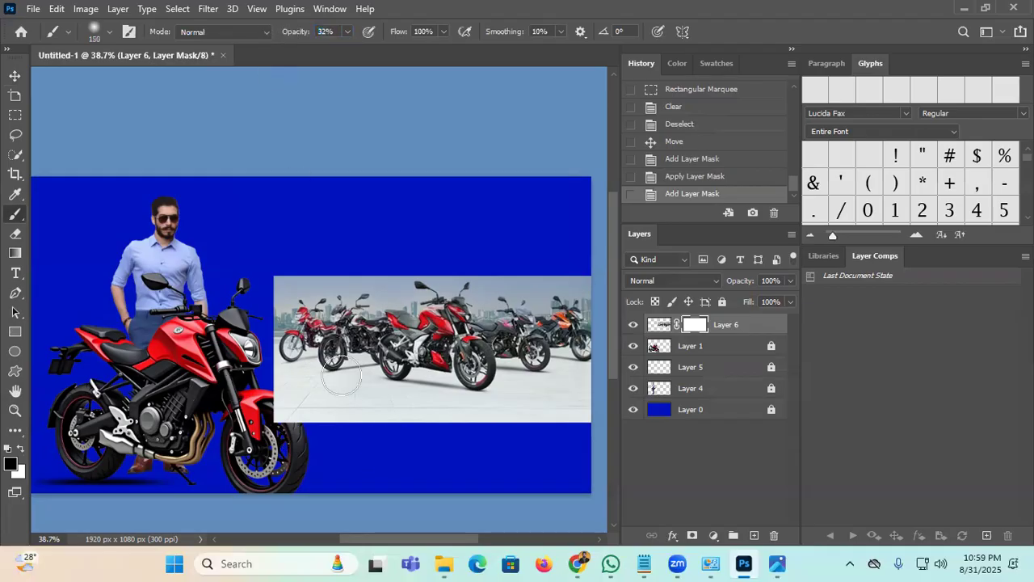
click(105, 32)
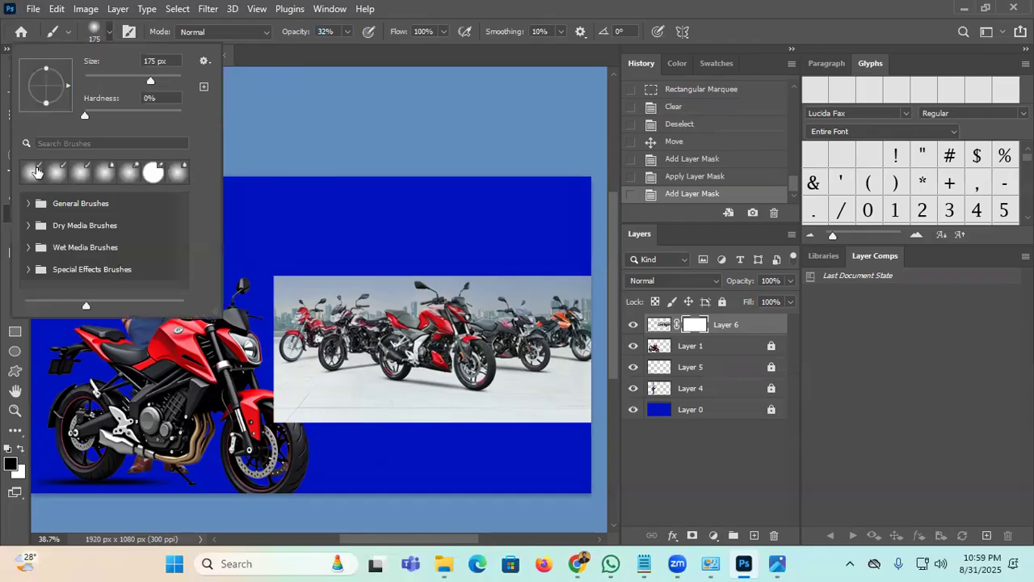
drag(297, 32, 280, 33)
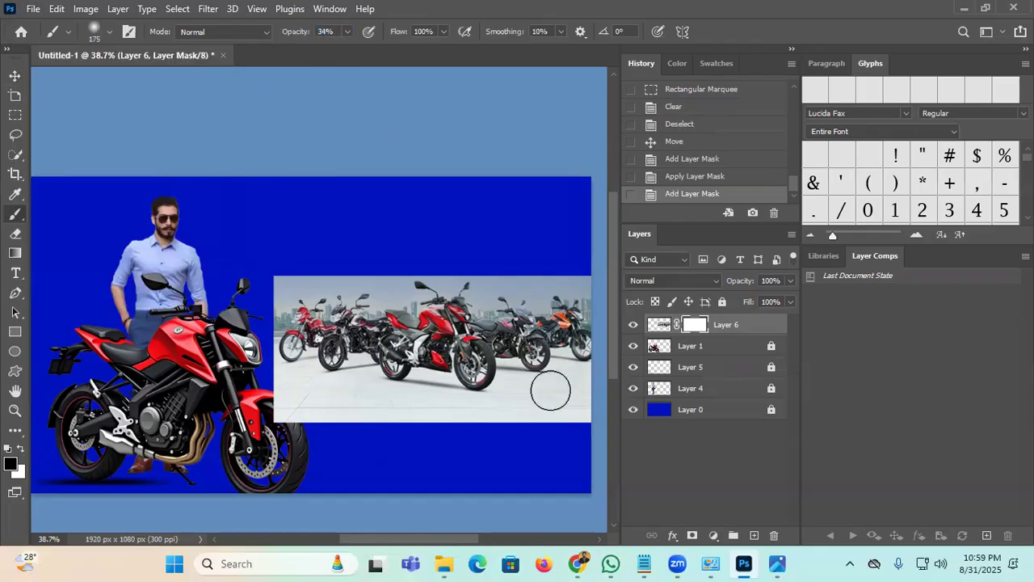
key(bracketright)
key(bracketright)
key(bracketright)
drag(586, 428, 453, 444)
drag(436, 445, 395, 443)
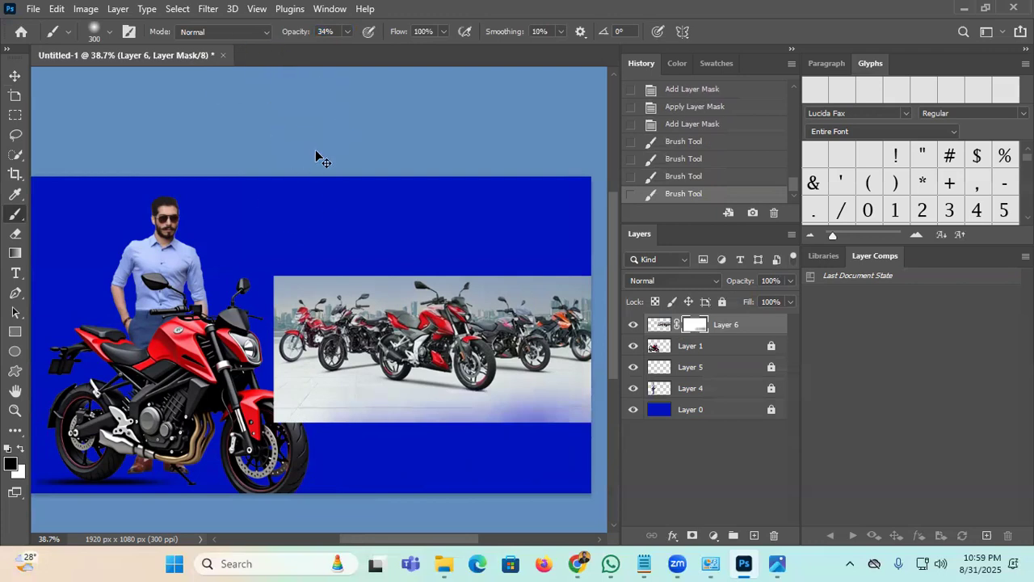
key(ctrl+z)
key(ctrl+z)
key(ctrl+z)
key(ctrl+z)
key(ctrl+z)
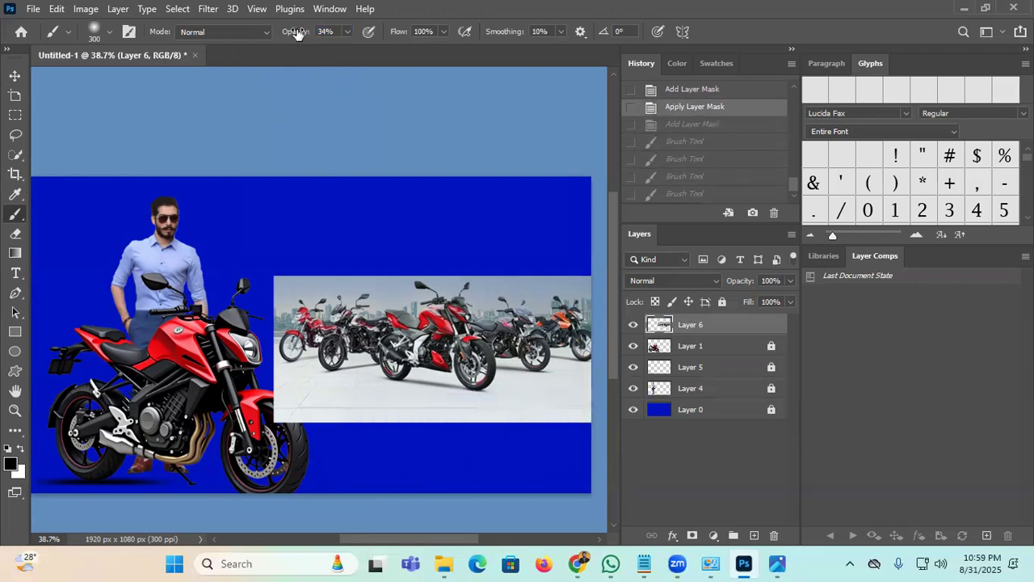
Step: Softly darken the photo's lower edge, then undo and revert to an earlier History state
drag(575, 420, 412, 443)
drag(454, 443, 414, 442)
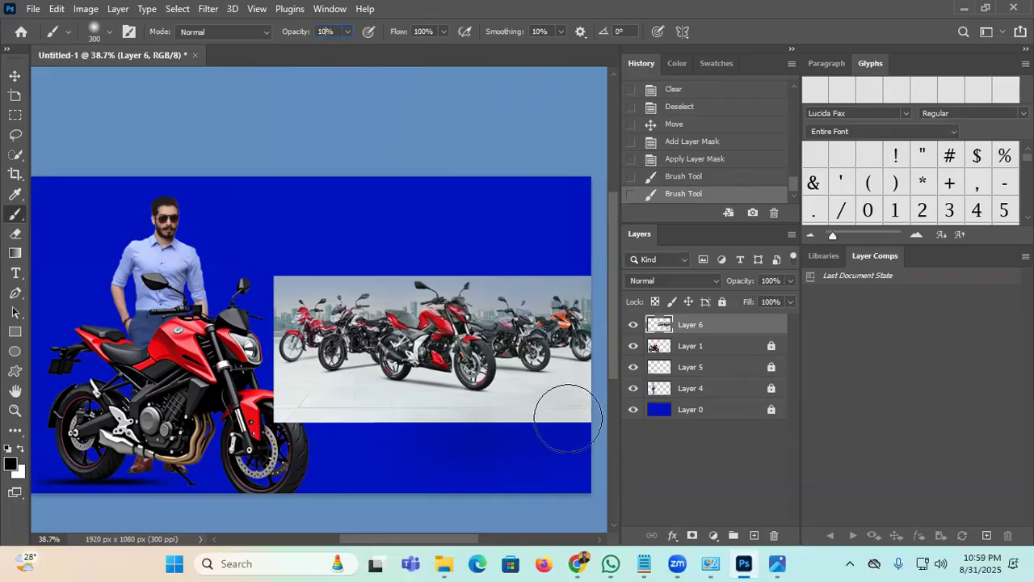
drag(568, 419, 476, 427)
mouse_move(600, 424)
mouse_down()
mouse_move(484, 427)
mouse_move(413, 456)
mouse_move(424, 427)
mouse_move(275, 440)
mouse_move(327, 447)
mouse_move(239, 437)
mouse_up()
mouse_move(316, 449)
mouse_down()
mouse_move(413, 434)
mouse_move(376, 439)
mouse_up()
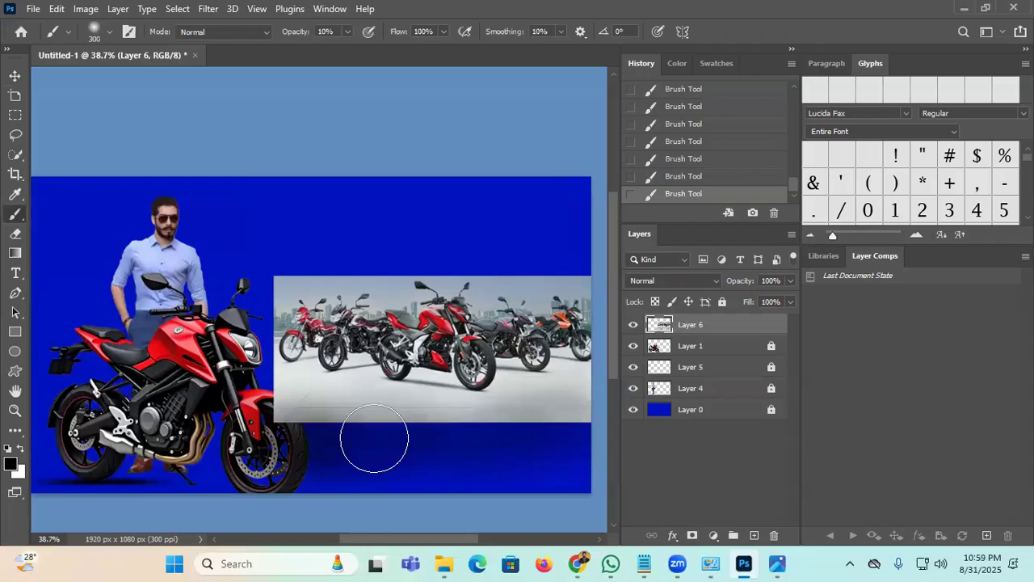
scroll(377, 435, up, 8)
drag(493, 399, 152, 376)
mouse_move(291, 420)
mouse_down()
mouse_move(487, 377)
mouse_move(371, 447)
mouse_move(459, 436)
mouse_move(313, 426)
mouse_move(402, 407)
mouse_move(455, 415)
mouse_move(444, 384)
mouse_move(76, 456)
mouse_move(293, 400)
mouse_up()
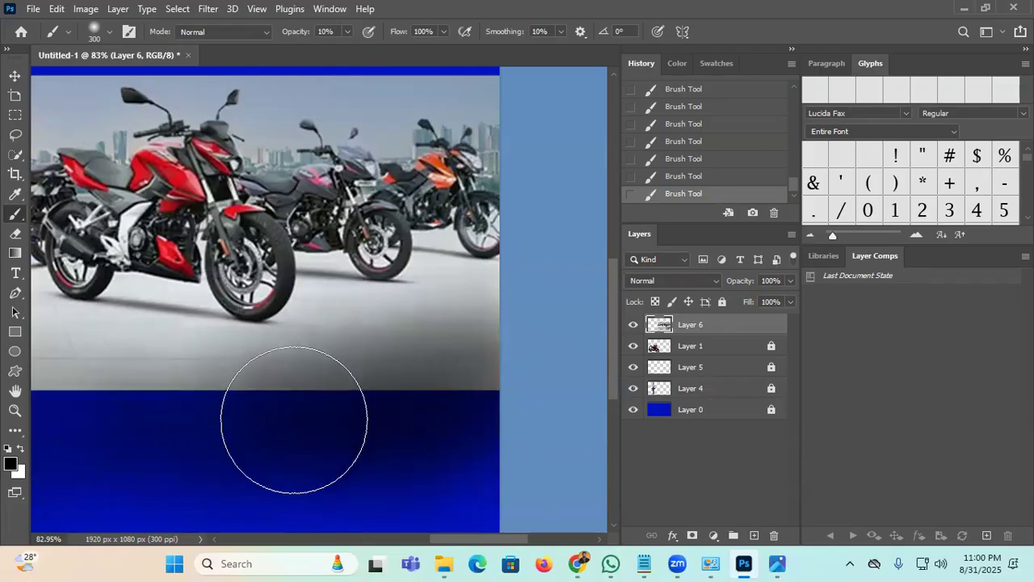
key(ctrl+z)
key(ctrl+z)
key(ctrl+z)
key(ctrl+z)
key(ctrl+z)
key(ctrl+z)
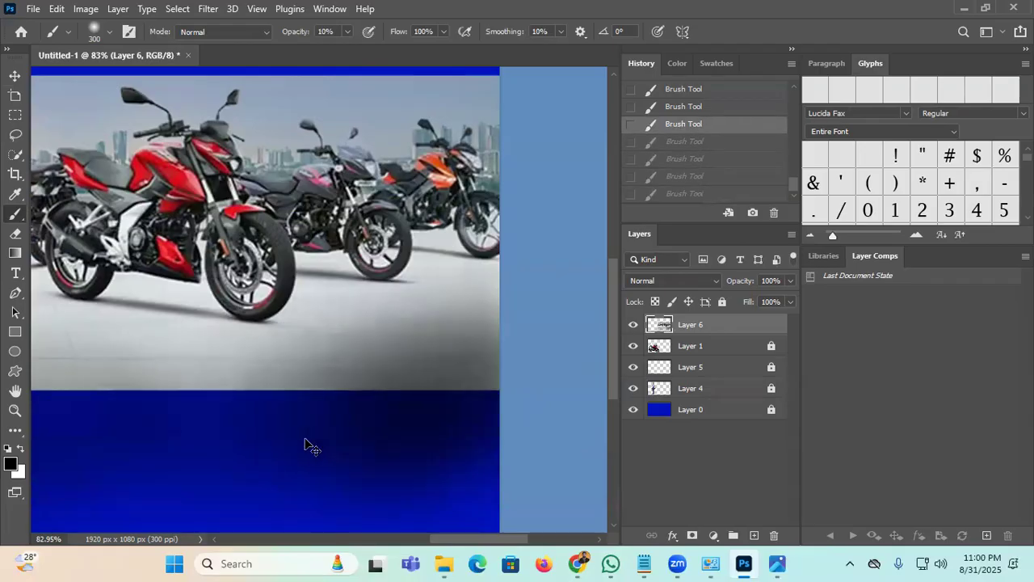
click(689, 145)
scroll(691, 150, up, 6)
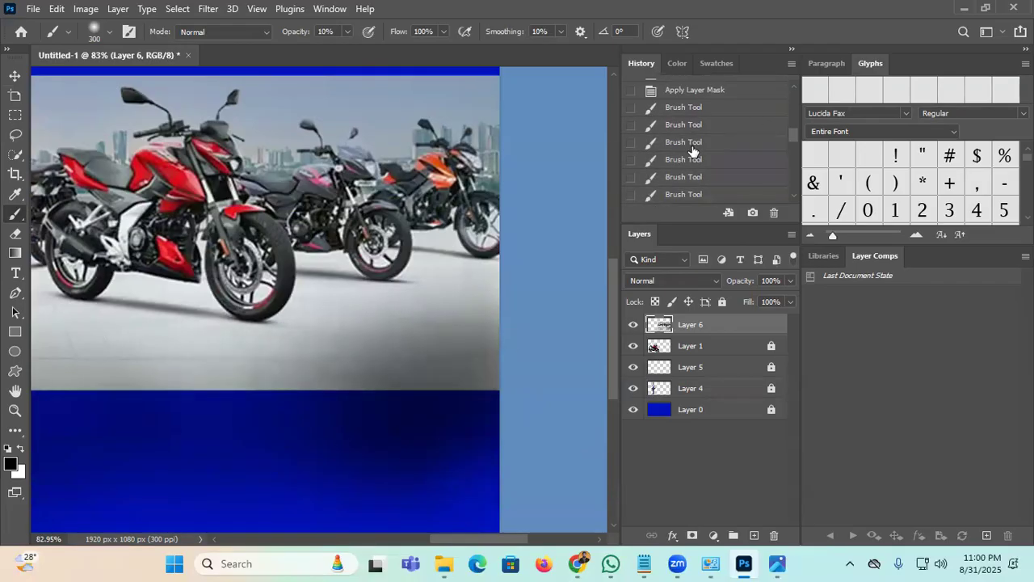
Step: Revert to the post-deselect History state and move the showroom photo down about 170 px
click(694, 165)
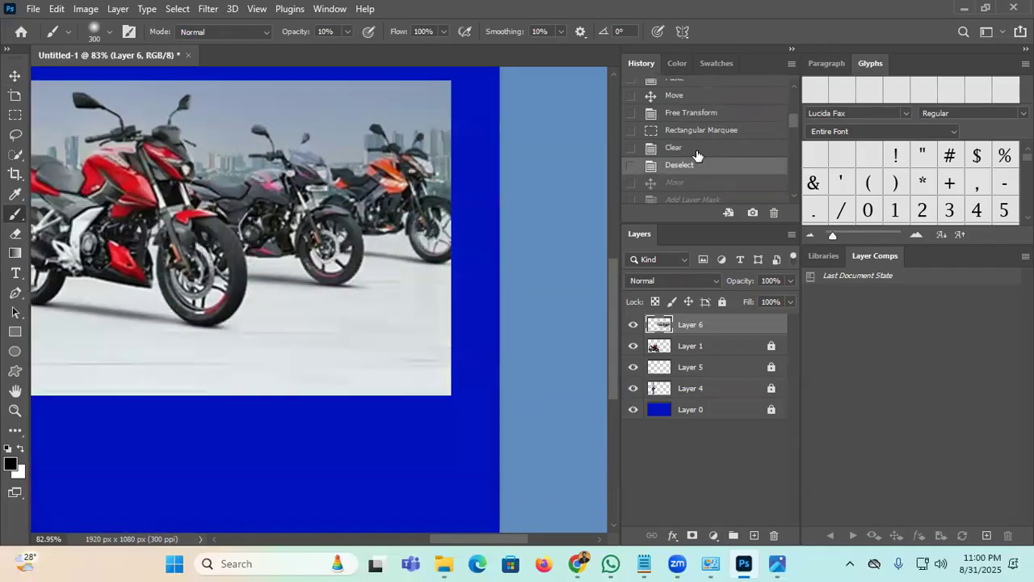
scroll(438, 329, down, 4)
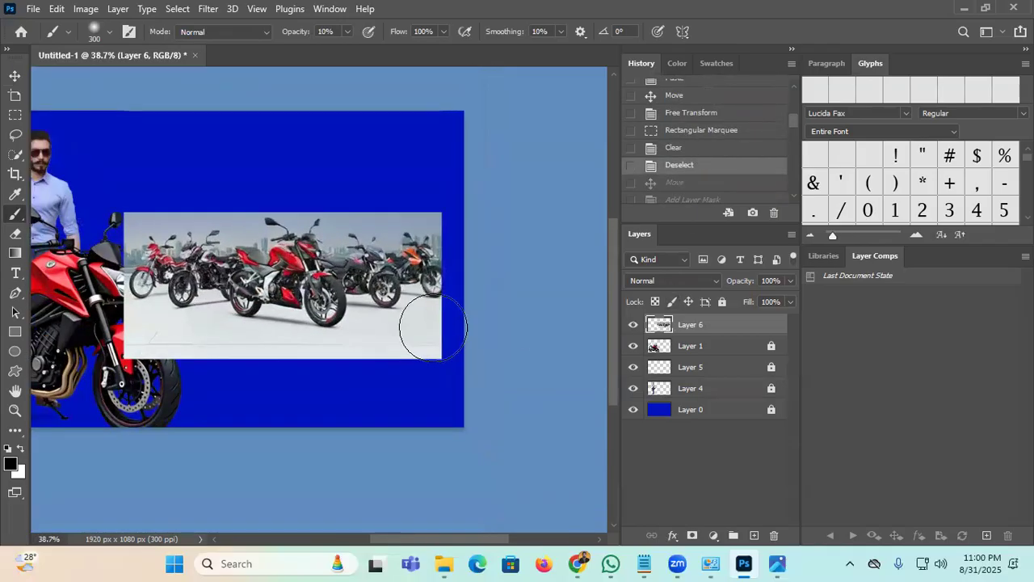
click(15, 75)
drag(294, 282, 291, 380)
Step: Select and delete the leftover strip above the photo, then deselect
click(15, 114)
drag(101, 115, 446, 241)
key(Delete)
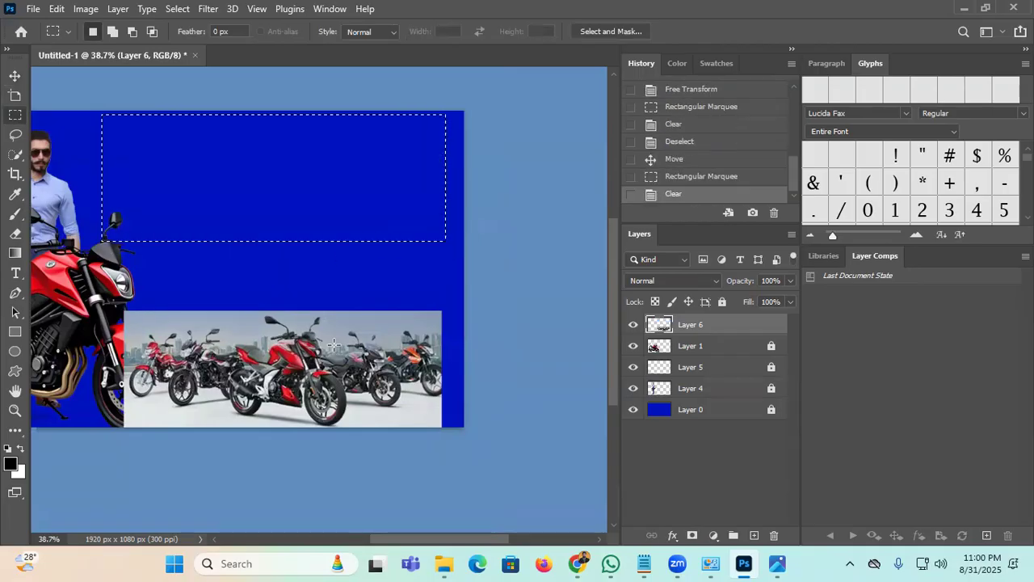
key(ctrl+d)
drag(323, 376, 438, 183)
click(15, 76)
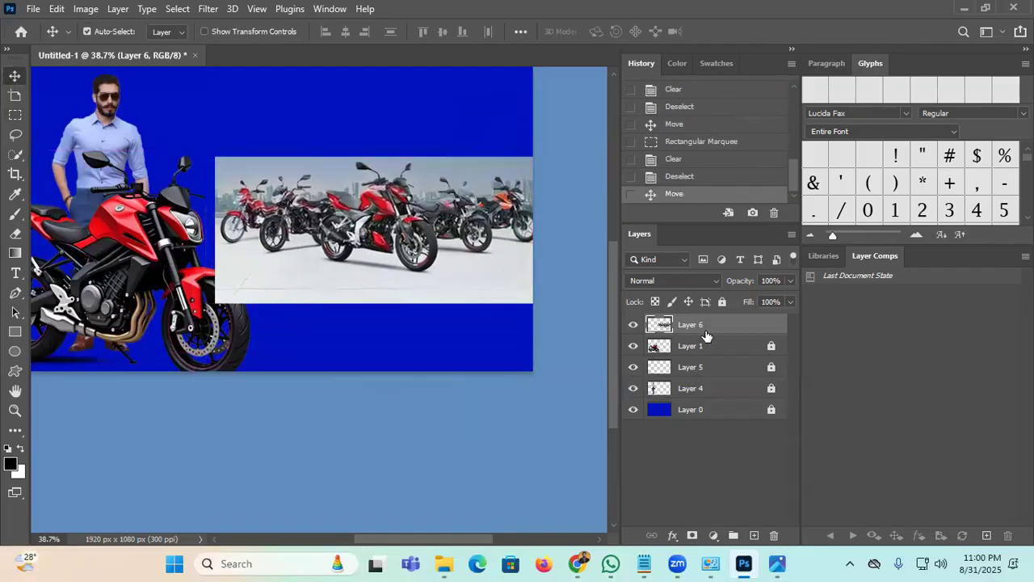
Step: Mask Layer 6 and paint soft 10% black strokes fading its lower edge, brush 175–300 px
click(692, 536)
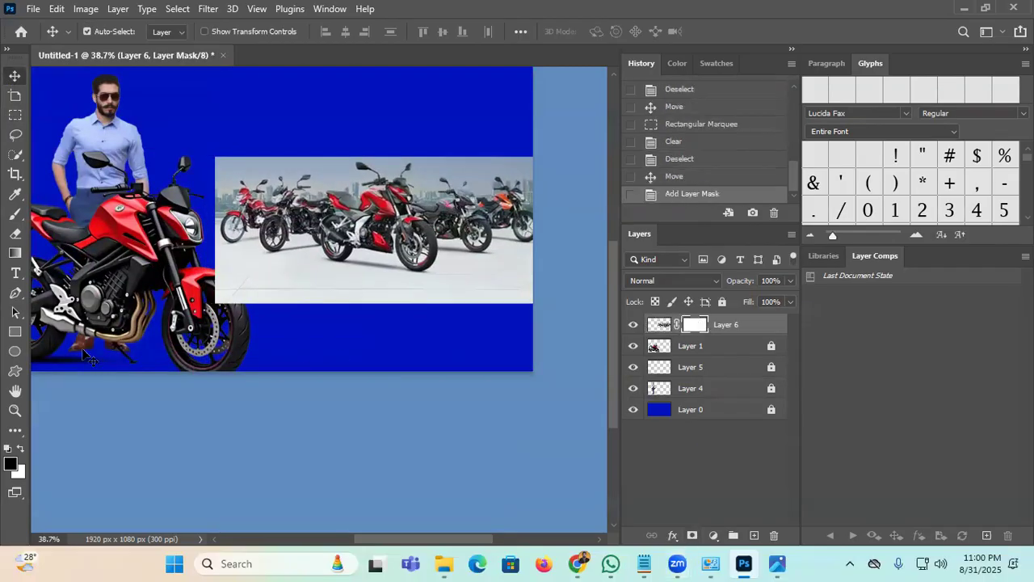
key(b)
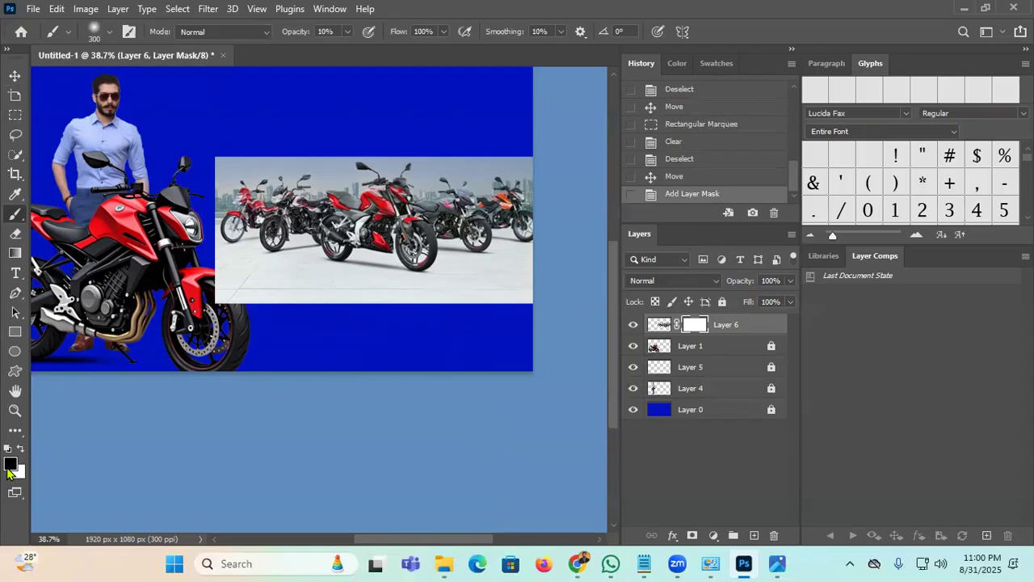
drag(583, 312, 395, 325)
drag(565, 291, 459, 311)
mouse_move(538, 304)
mouse_down()
mouse_move(458, 334)
mouse_move(537, 313)
mouse_move(271, 336)
mouse_move(421, 321)
mouse_move(182, 327)
mouse_up()
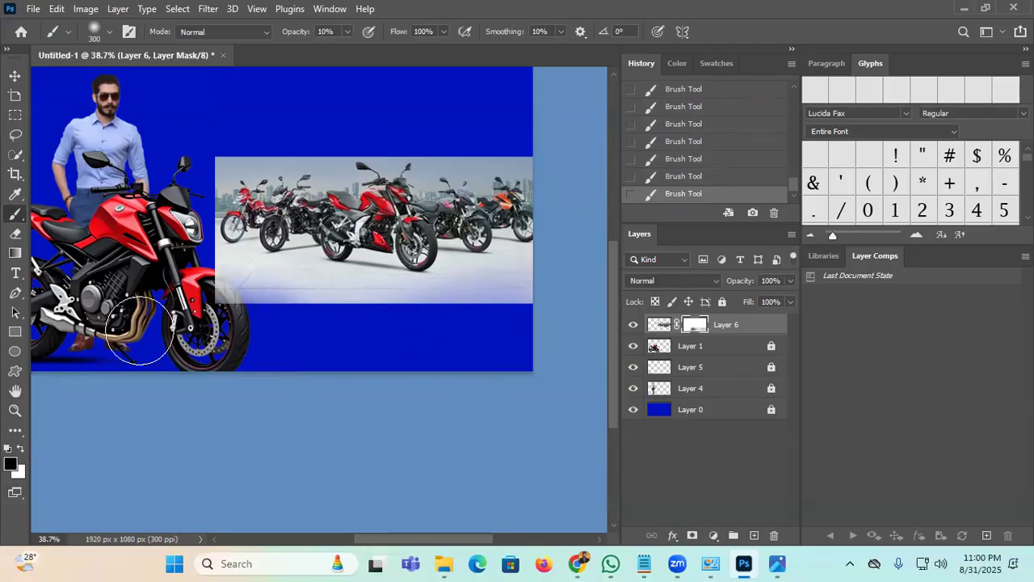
mouse_move(477, 320)
mouse_down()
mouse_move(185, 315)
mouse_move(520, 311)
mouse_move(149, 320)
mouse_up()
mouse_move(447, 312)
mouse_down()
mouse_move(172, 321)
mouse_move(582, 301)
mouse_move(461, 319)
mouse_move(523, 302)
mouse_up()
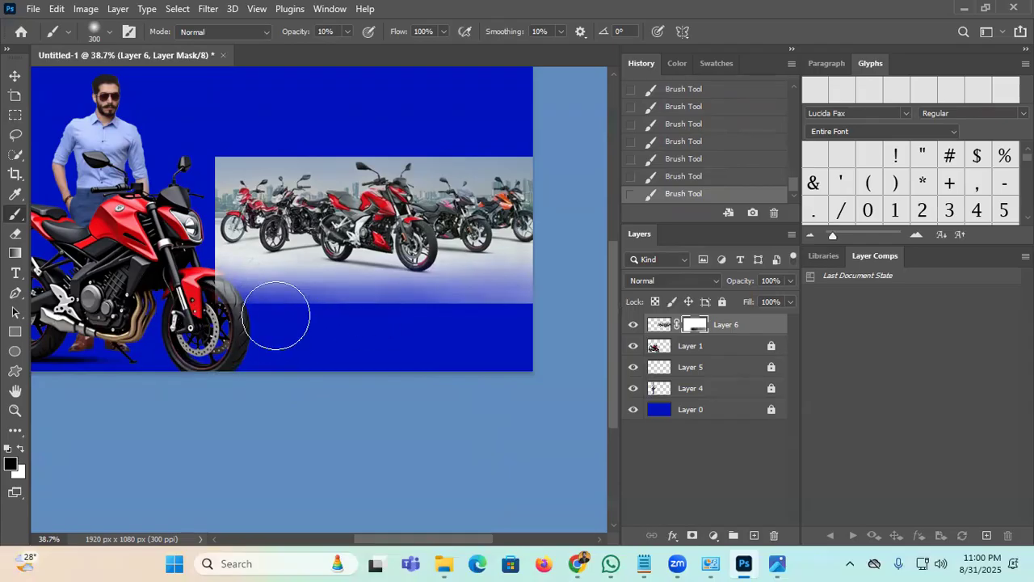
key(bracketleft)
key(bracketleft)
key(bracketleft)
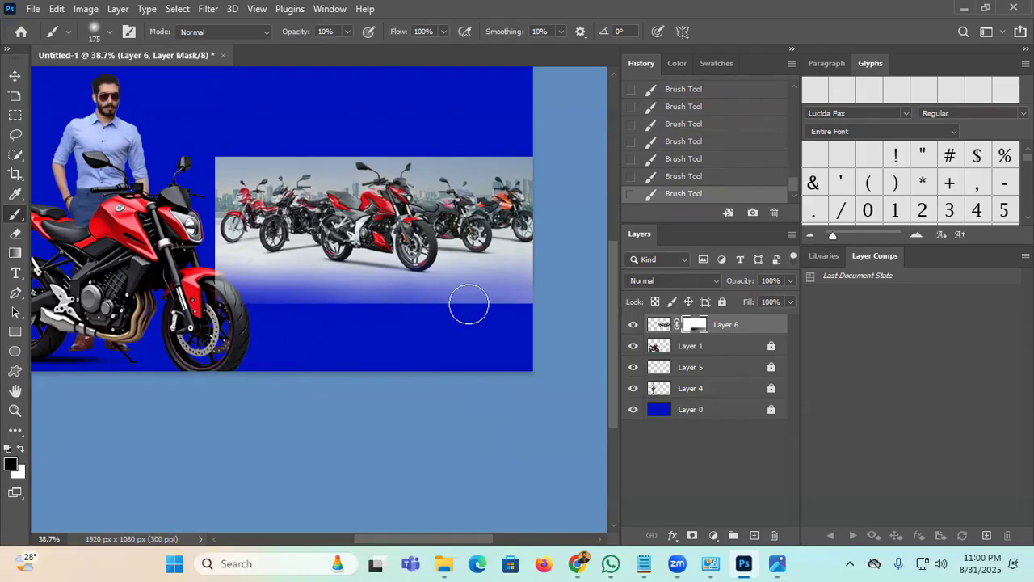
key(bracketright)
key(bracketright)
key(bracketright)
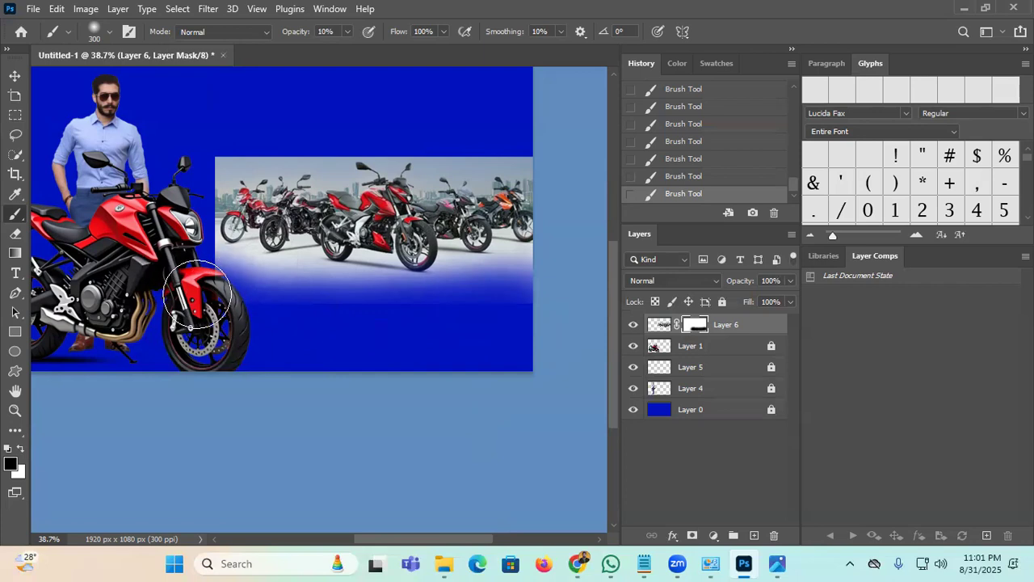
key(bracketleft)
key(bracketleft)
key(bracketleft)
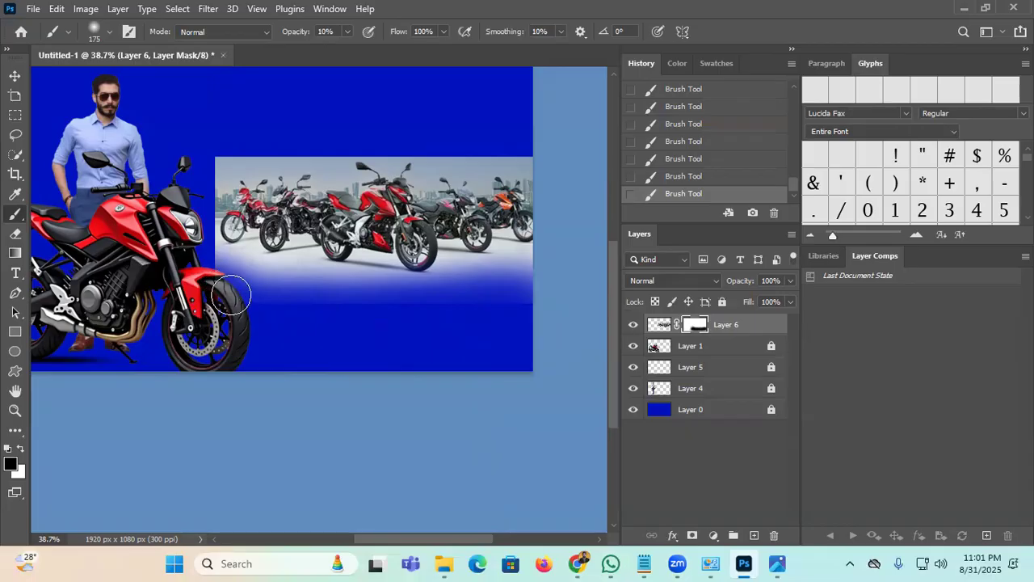
key(bracketright)
key(bracketright)
key(bracketright)
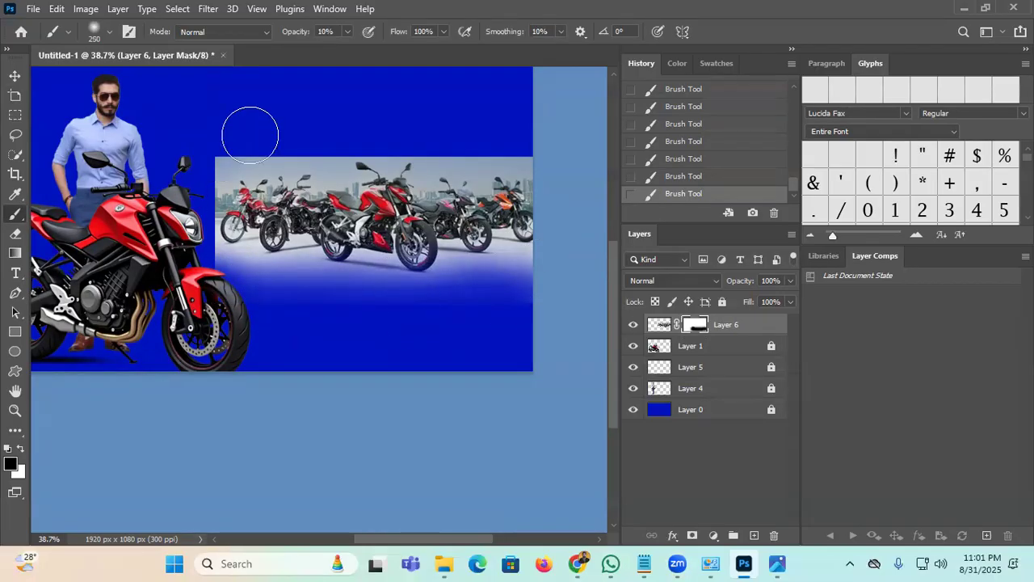
Step: Fade the photo's top-left corner and top edge with a 200–250 px brush, then fit the canvas
key(bracketright)
click(248, 160)
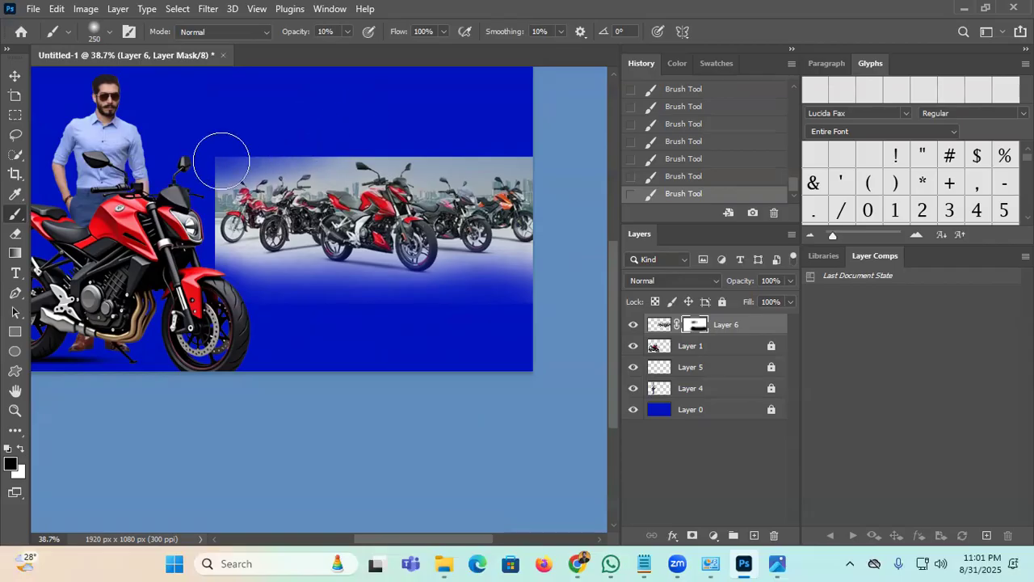
key(bracketleft)
mouse_move(397, 144)
mouse_down()
mouse_move(481, 157)
mouse_move(546, 149)
mouse_move(388, 158)
mouse_move(552, 146)
mouse_up()
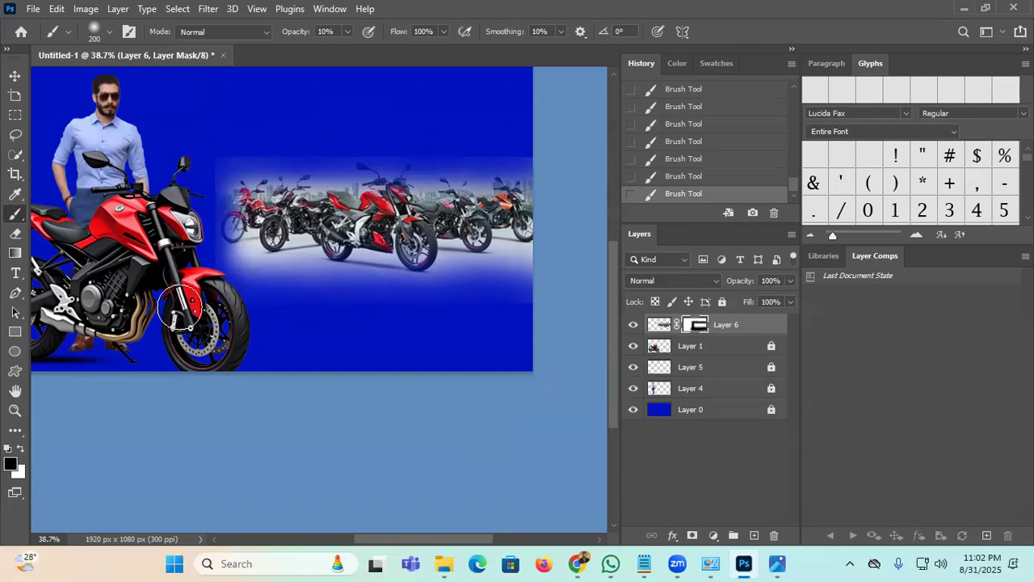
key(ctrl+0)
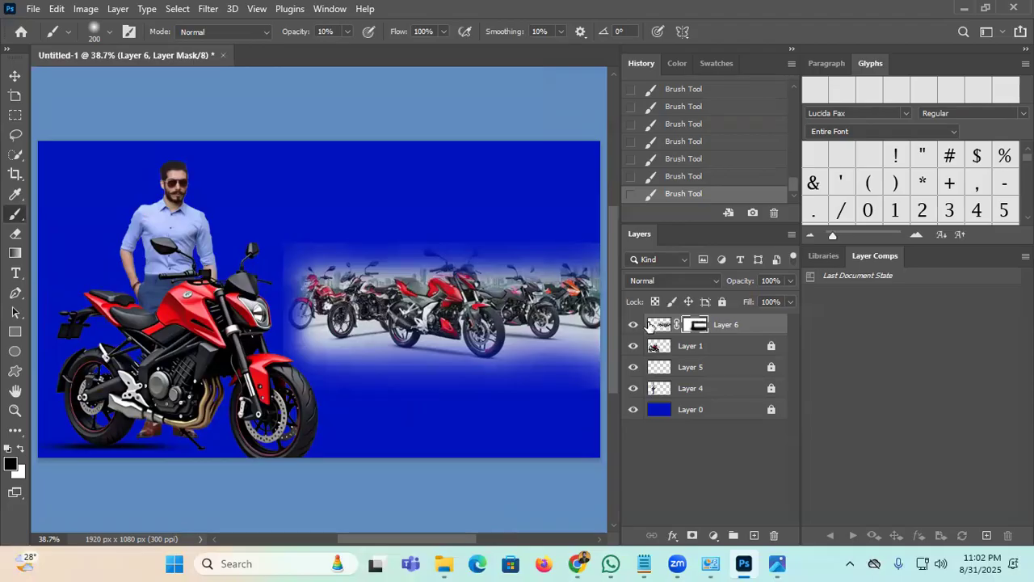
Step: Add a Levels adjustment clipped to Layer 6, shifting its Blue midtones to tint the photo blue
click(658, 324)
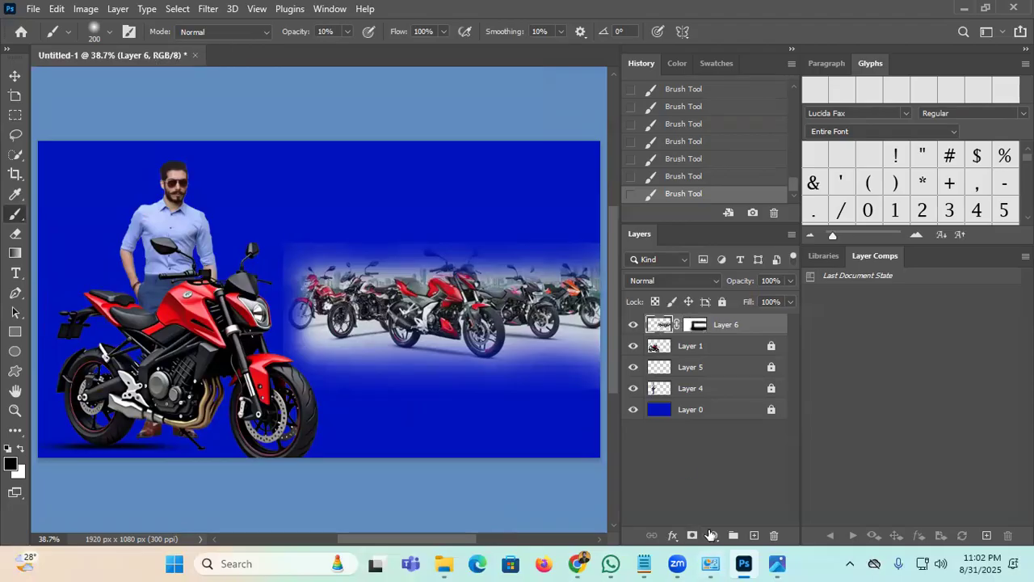
click(711, 535)
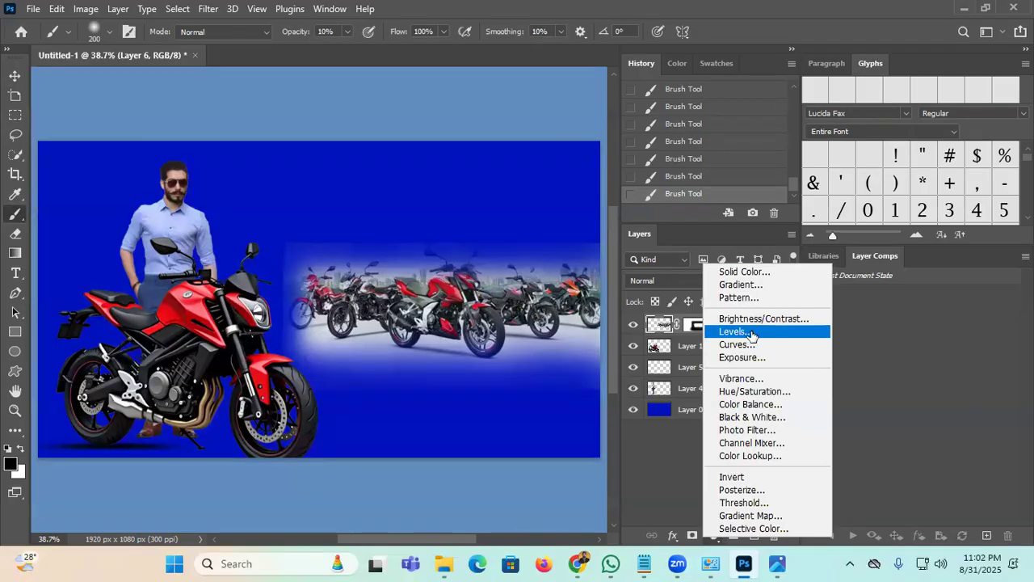
click(750, 332)
click(510, 194)
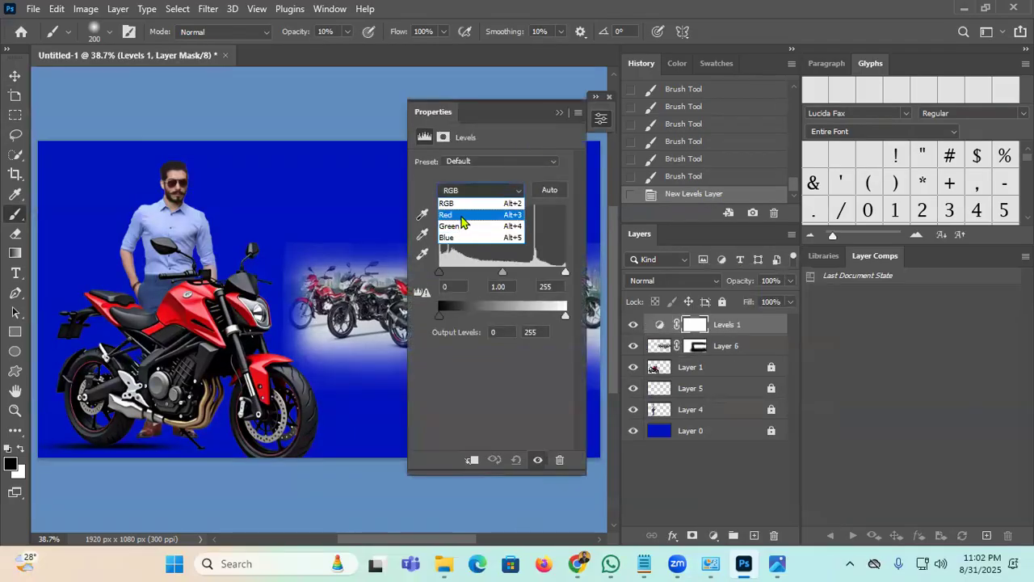
click(457, 237)
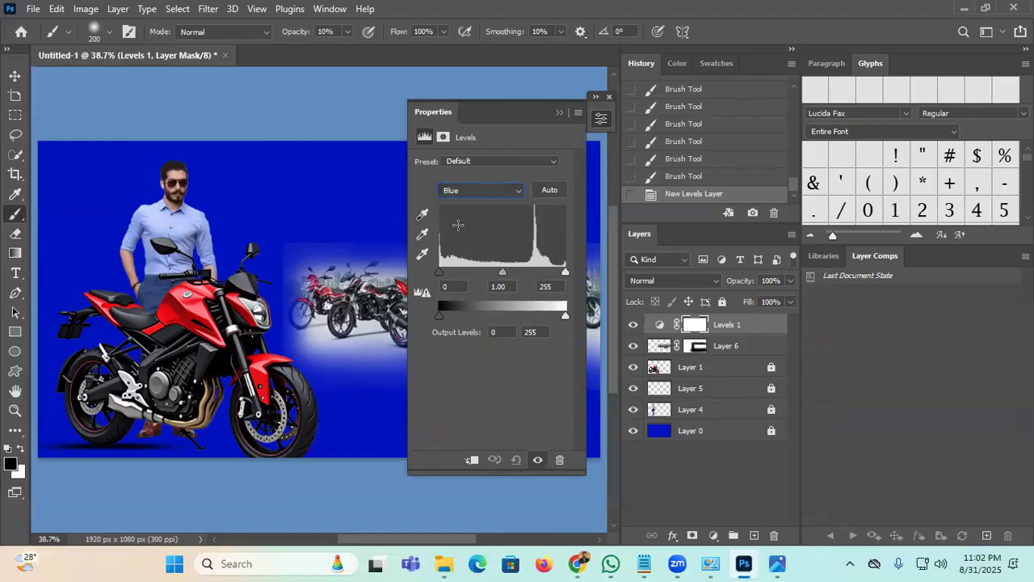
drag(505, 117, 588, 116)
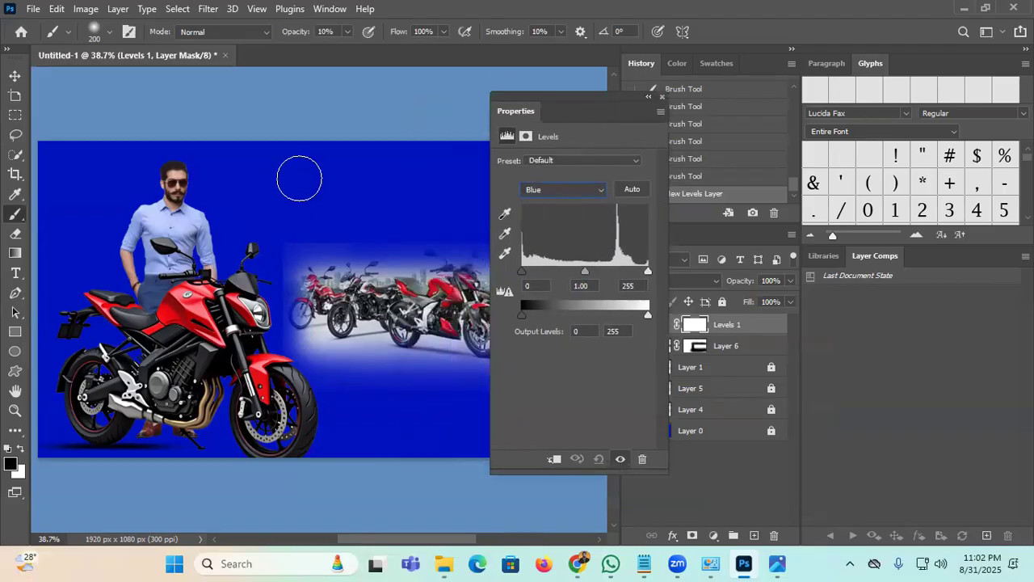
drag(586, 272, 606, 272)
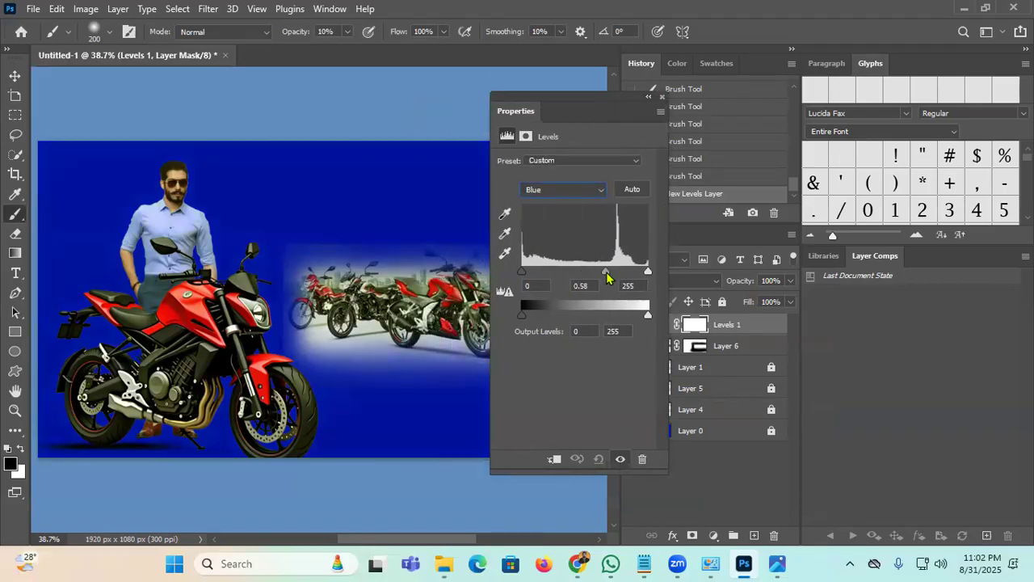
click(555, 460)
drag(586, 277, 543, 284)
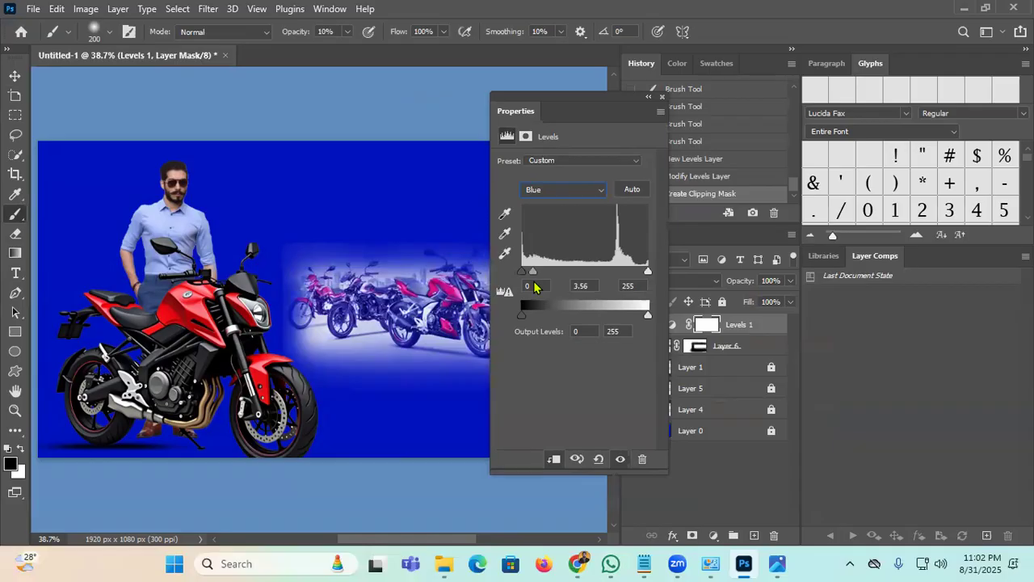
click(648, 97)
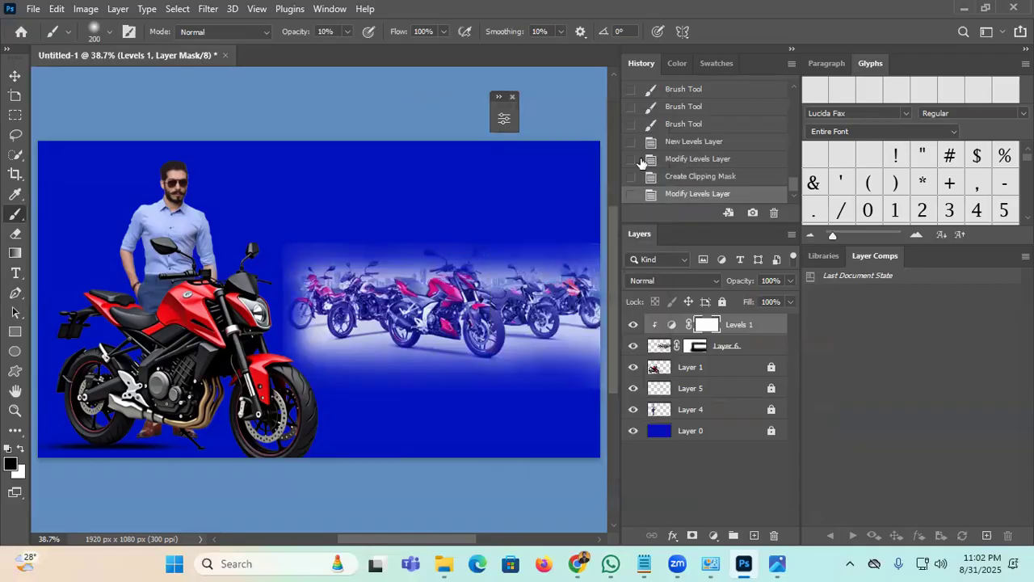
Step: Group the photo with its Levels layer into Group 1 and lock the group
click(726, 356)
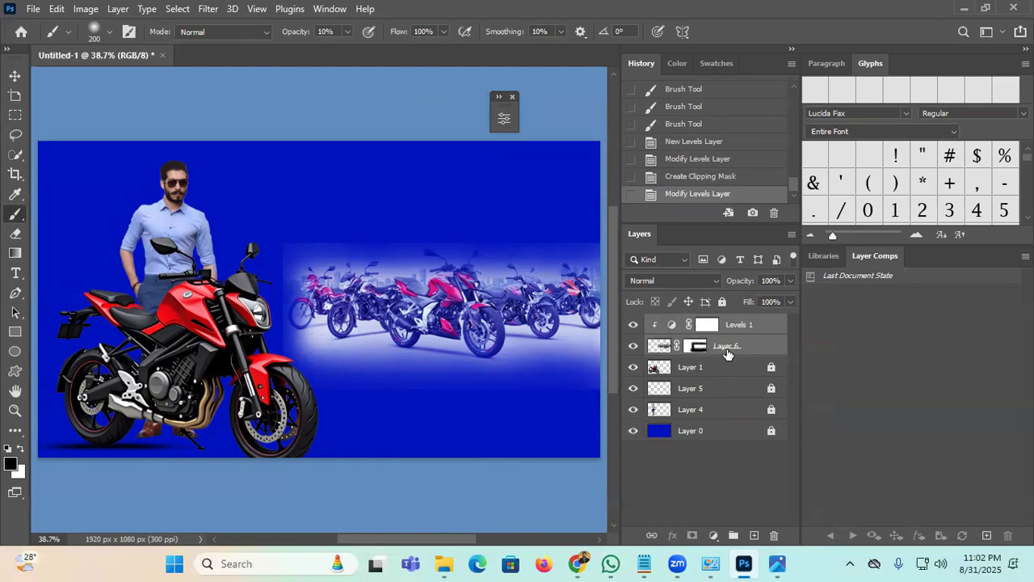
key(ctrl+g)
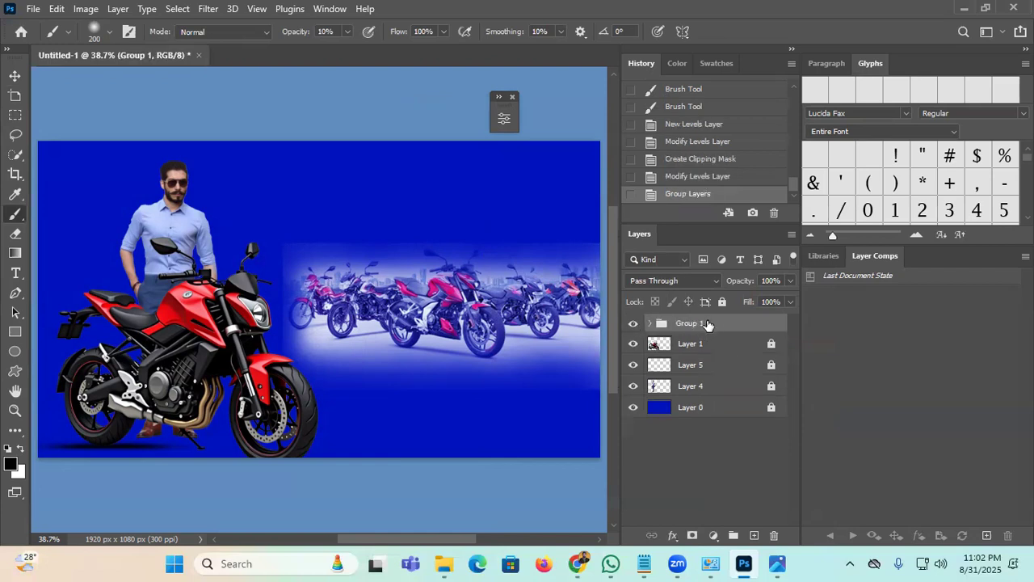
click(722, 302)
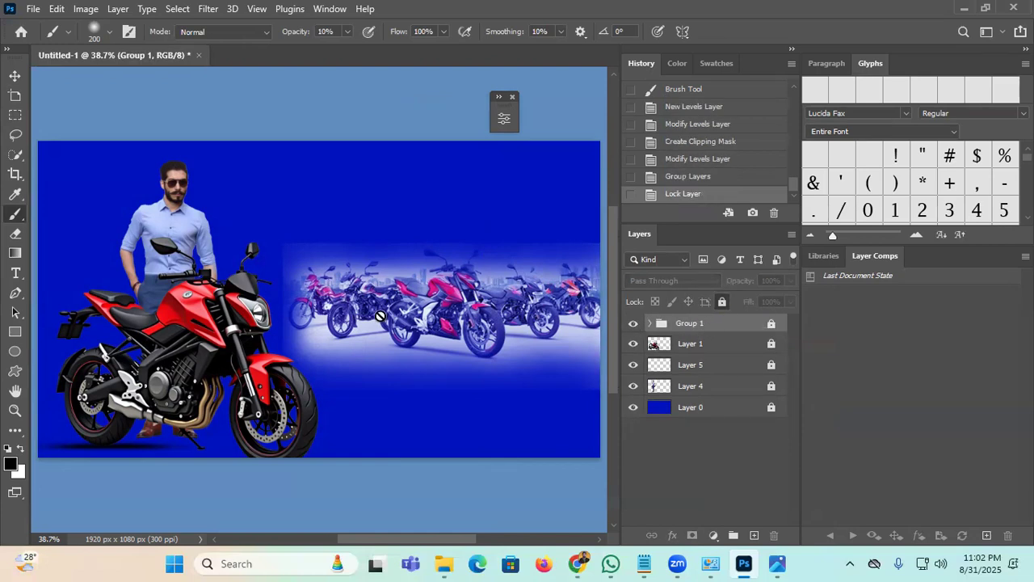
click(14, 75)
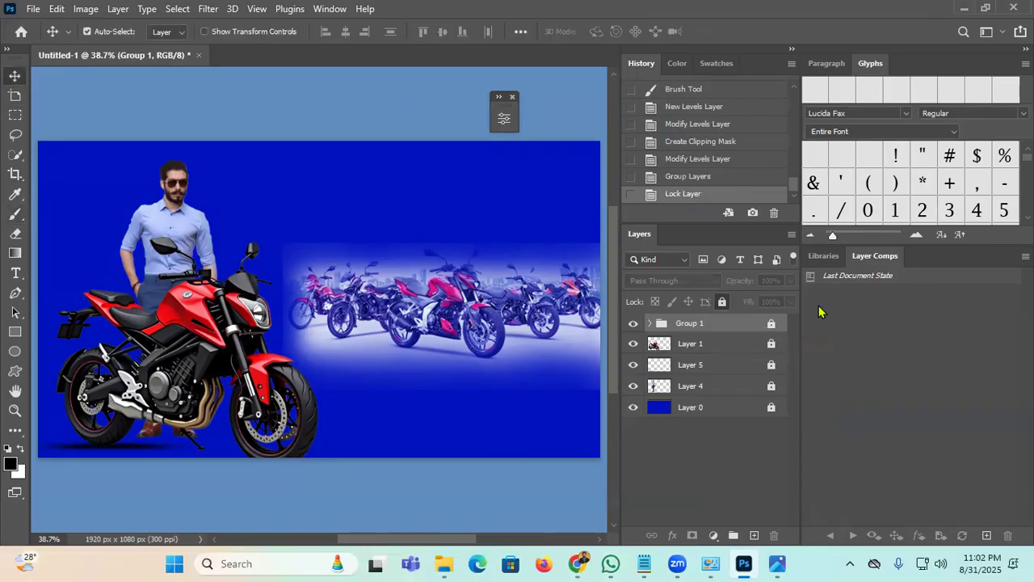
click(15, 410)
drag(460, 203, 441, 220)
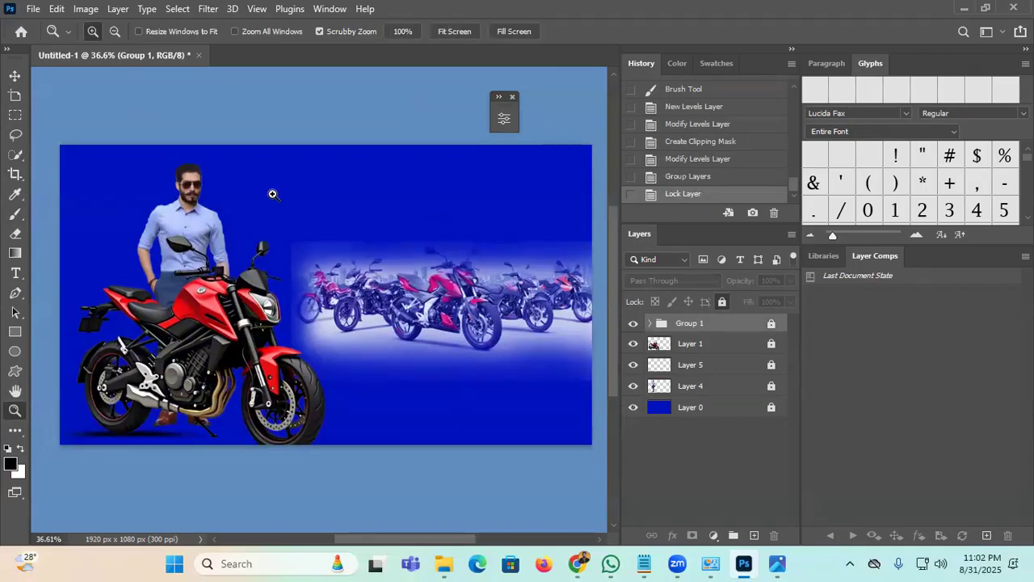
click(14, 75)
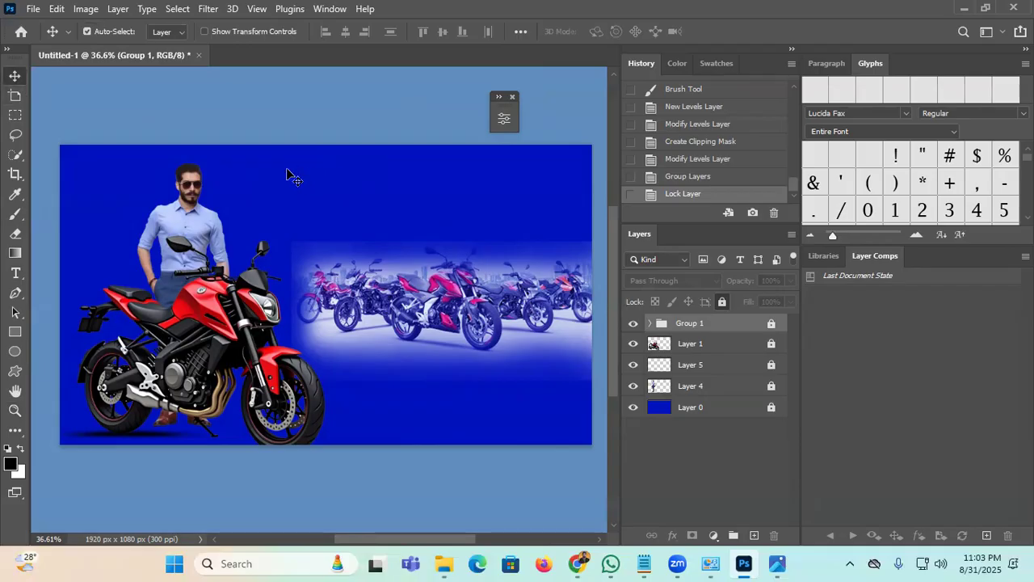
Step: Switch the Type preferences text engine to World-Ready Layout
click(56, 9)
mouse_move(88, 569)
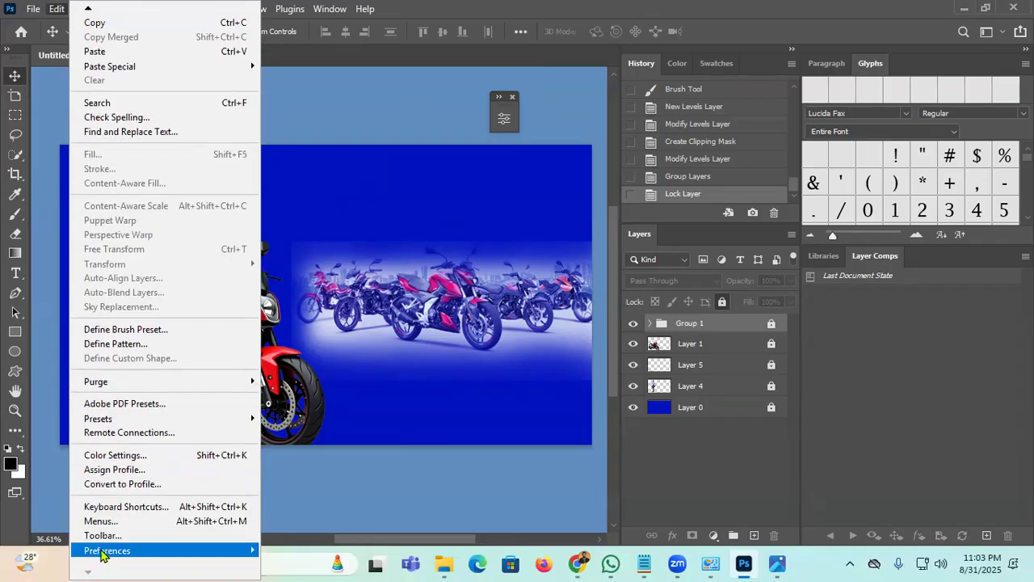
mouse_move(103, 553)
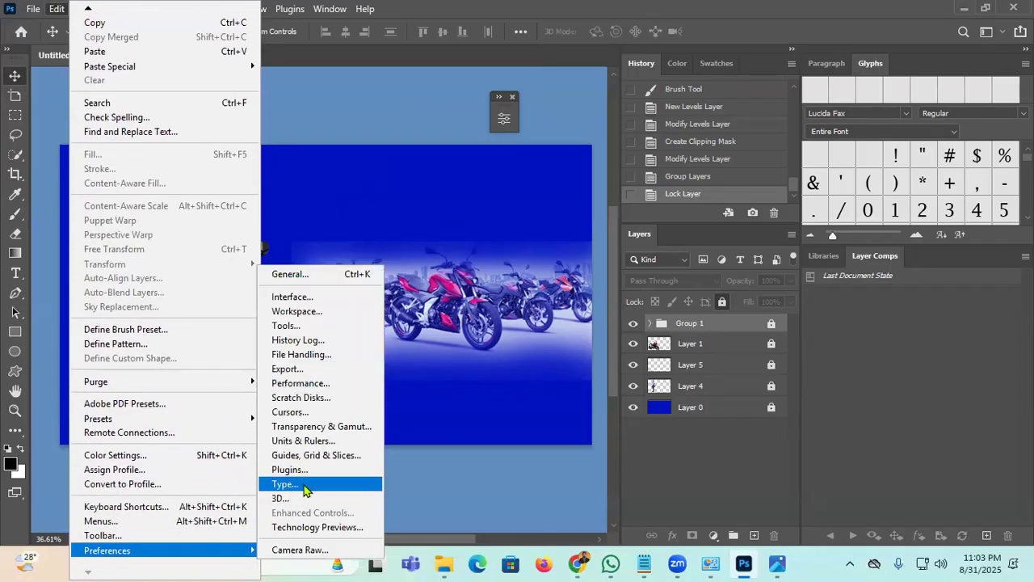
click(304, 485)
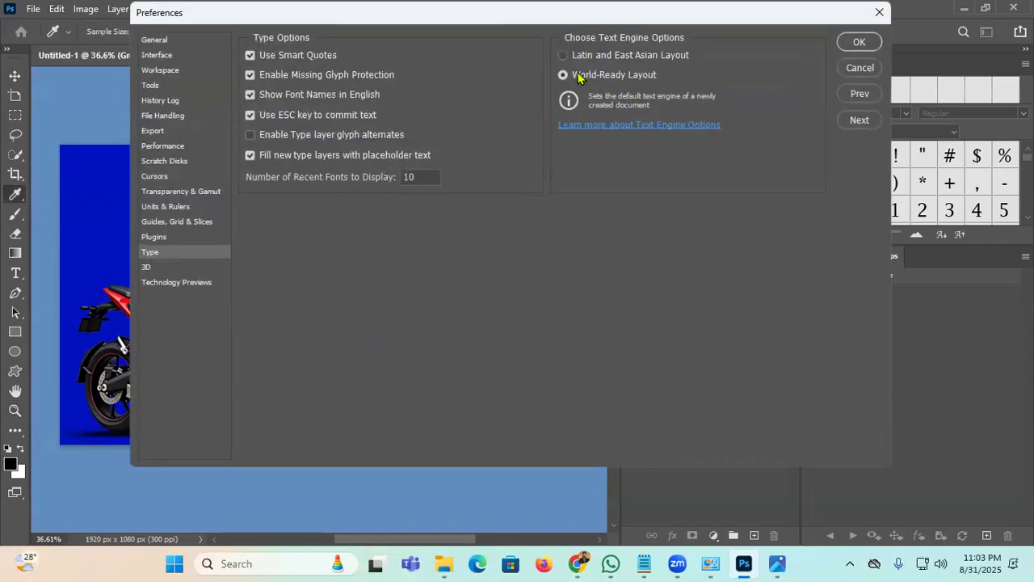
click(580, 75)
click(847, 42)
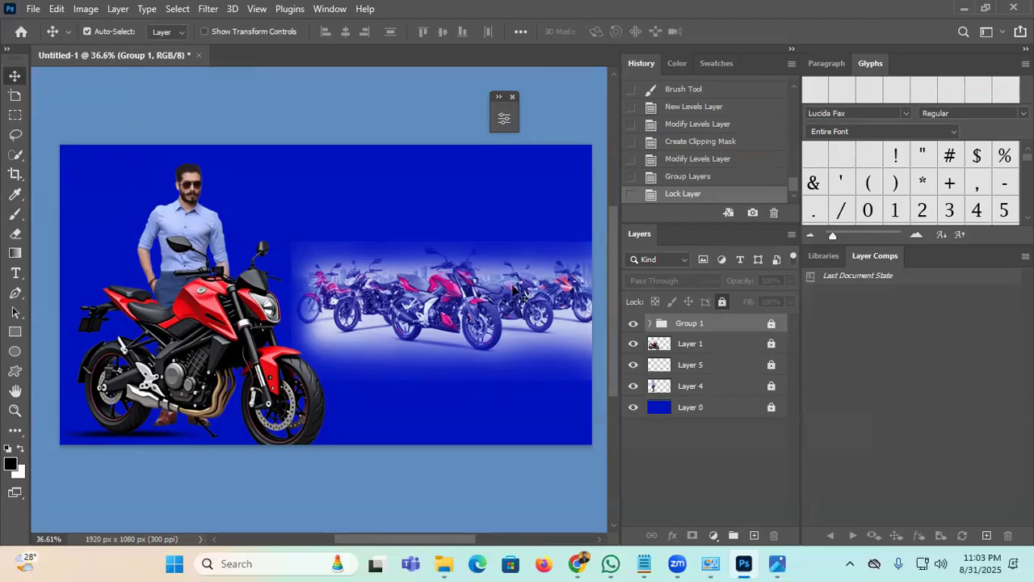
Step: In Google Translate, clear the old text and dictate a new Bengali phrase by voice
mouse_move(570, 564)
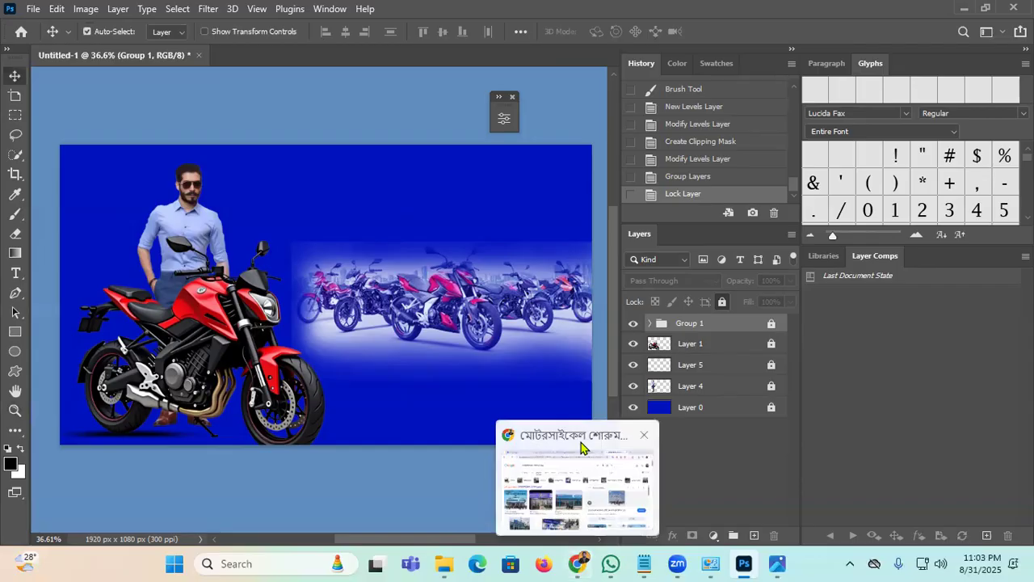
click(615, 485)
click(594, 15)
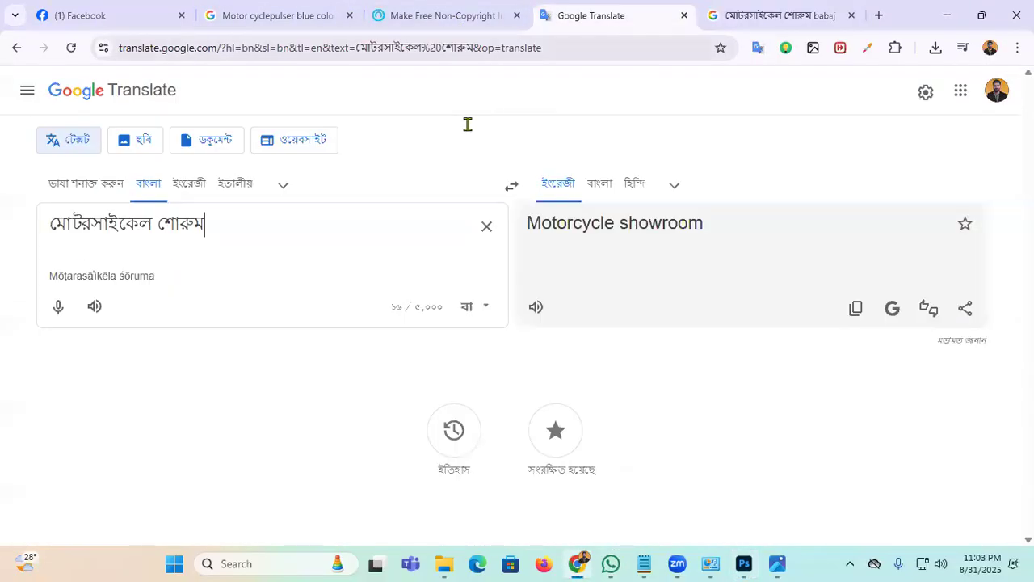
click(488, 227)
click(57, 307)
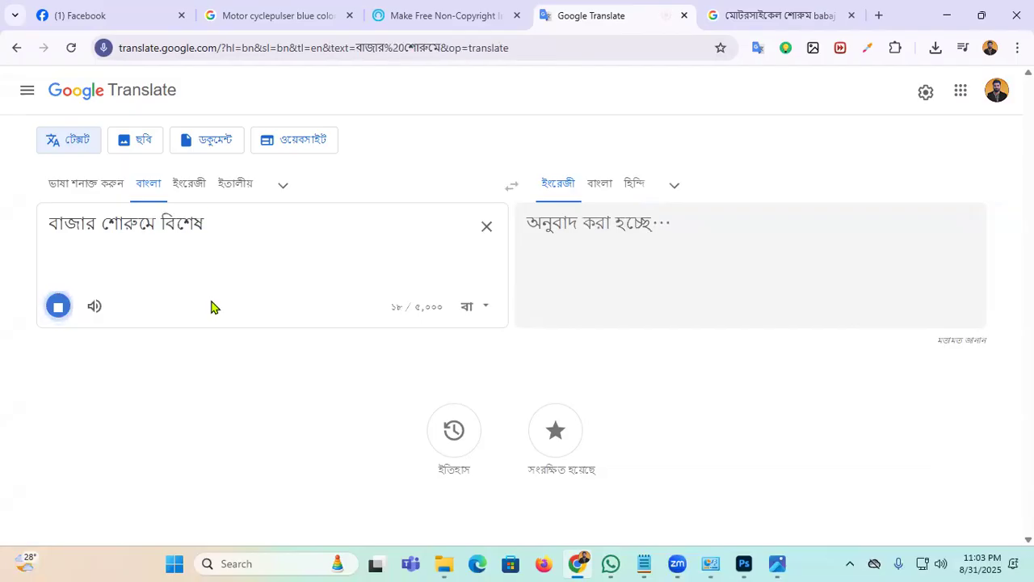
click(58, 307)
Step: Copy the Bengali phrase meaning 'Special discount at the Bazar showroom' and return to Photoshop
drag(277, 227, 50, 224)
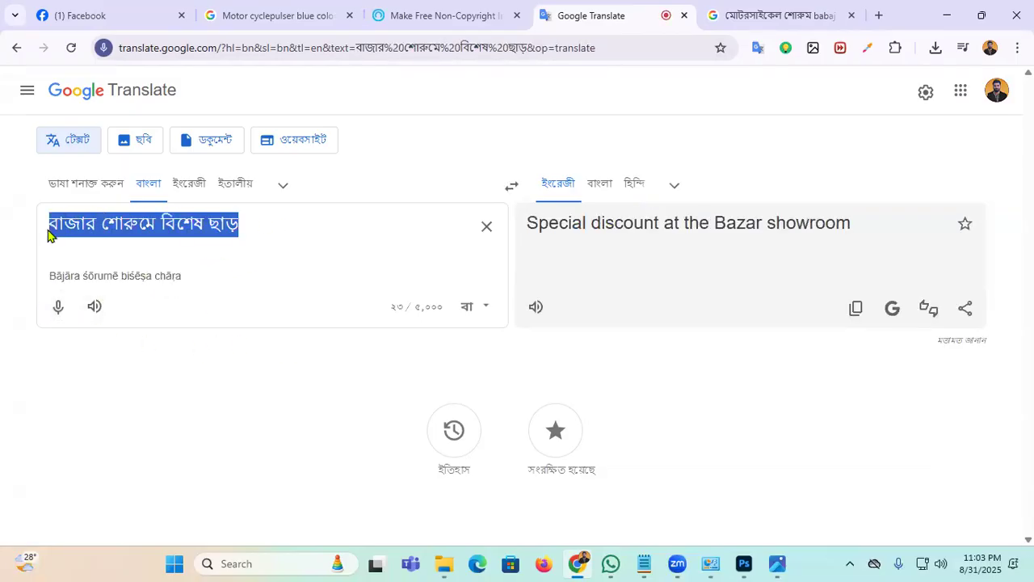
right_click(124, 212)
click(238, 220)
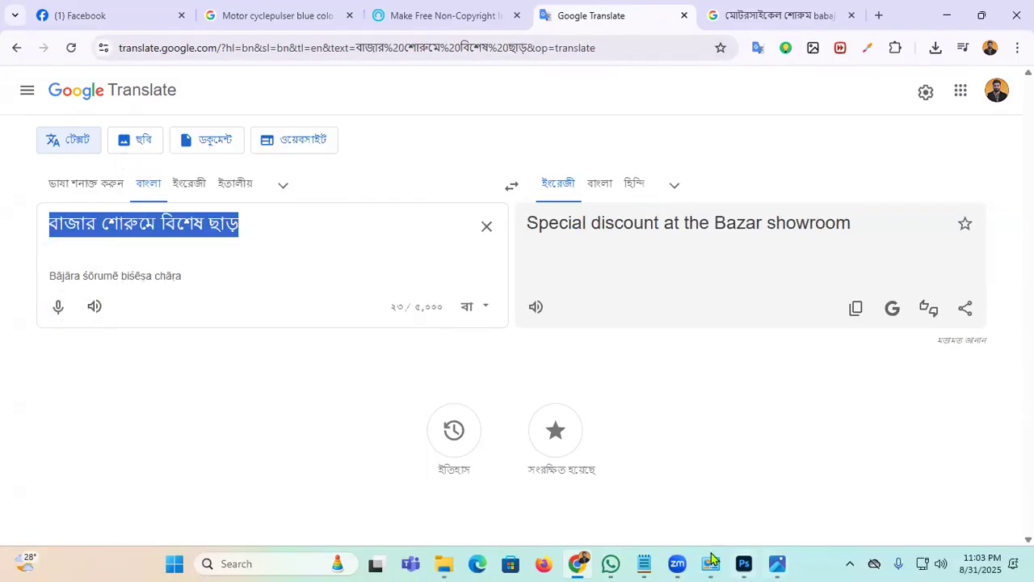
right_click(213, 231)
click(261, 220)
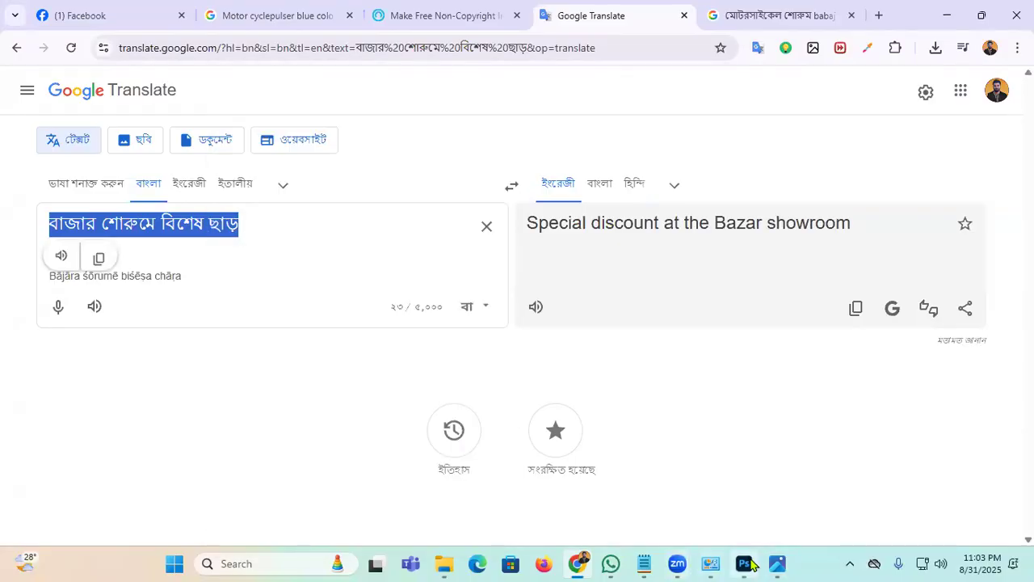
click(743, 563)
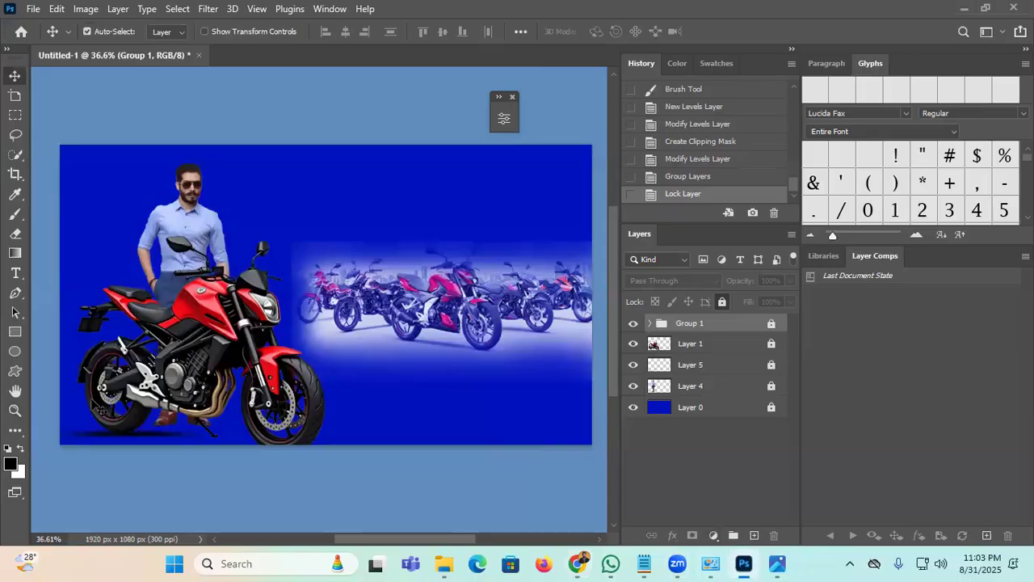
Step: Paste 'বাজার শোরুমে বিশেষ ছাড়' as a new text layer and move it to the banner's top
click(14, 275)
click(312, 210)
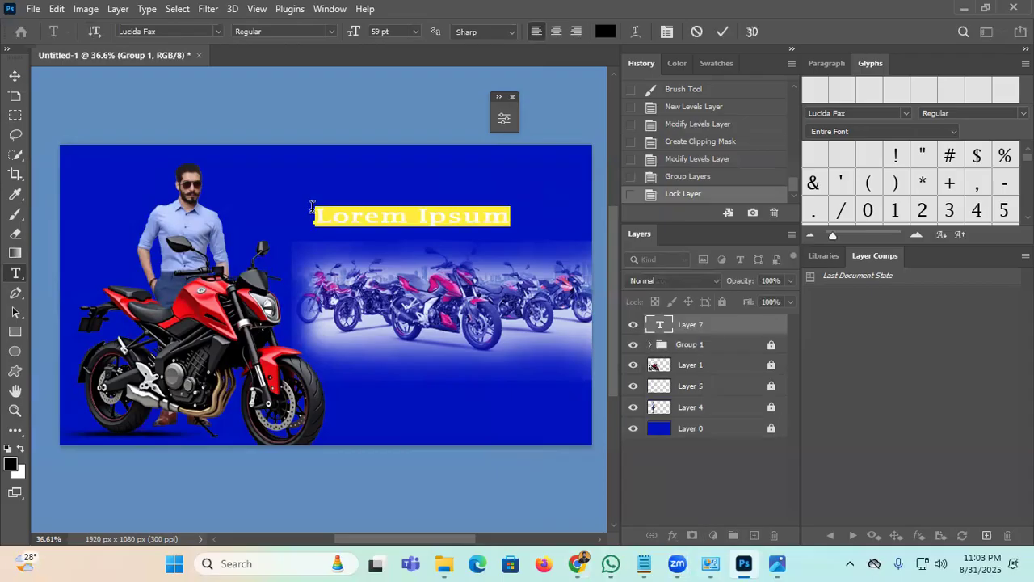
key(ctrl+v)
click(722, 31)
key(v)
drag(444, 215, 295, 192)
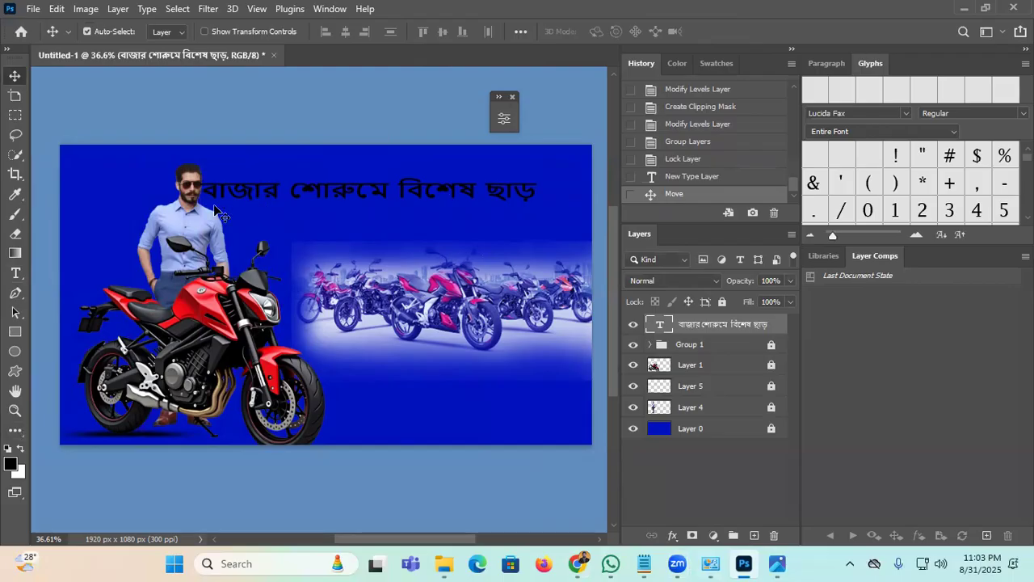
Step: Show the Character panel and set the Bengali headline's text colour to white
click(320, 10)
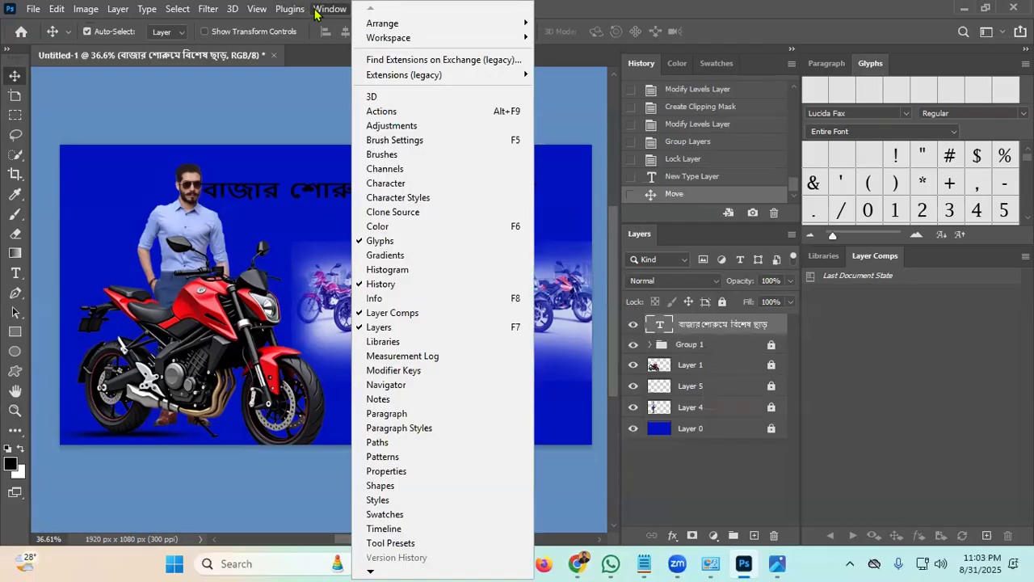
click(434, 175)
drag(526, 110, 236, 256)
click(255, 359)
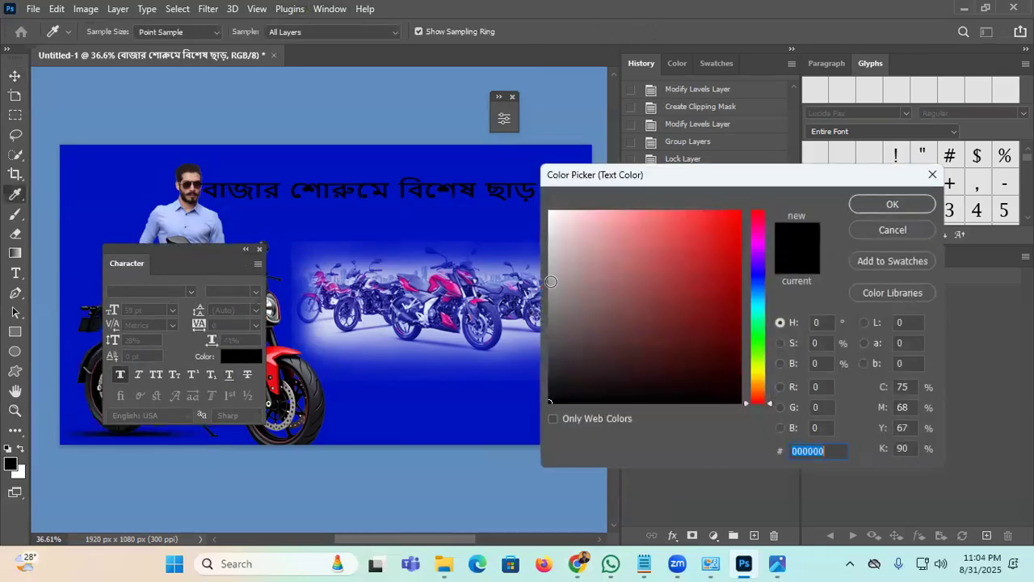
click(550, 212)
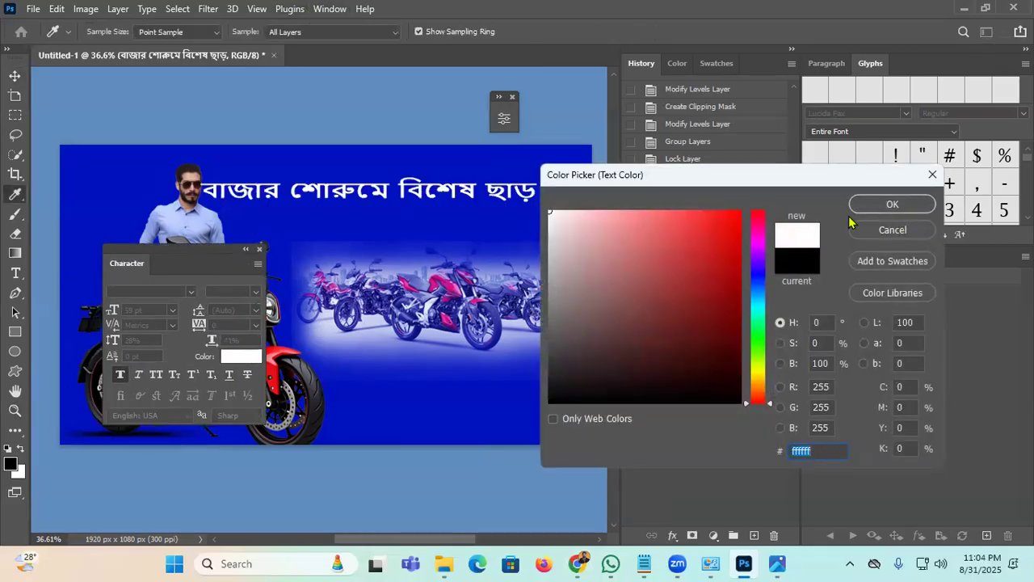
click(881, 207)
Step: Stretch the headline to 75% vertical scale and shift it right near the top centre
drag(157, 246, 148, 283)
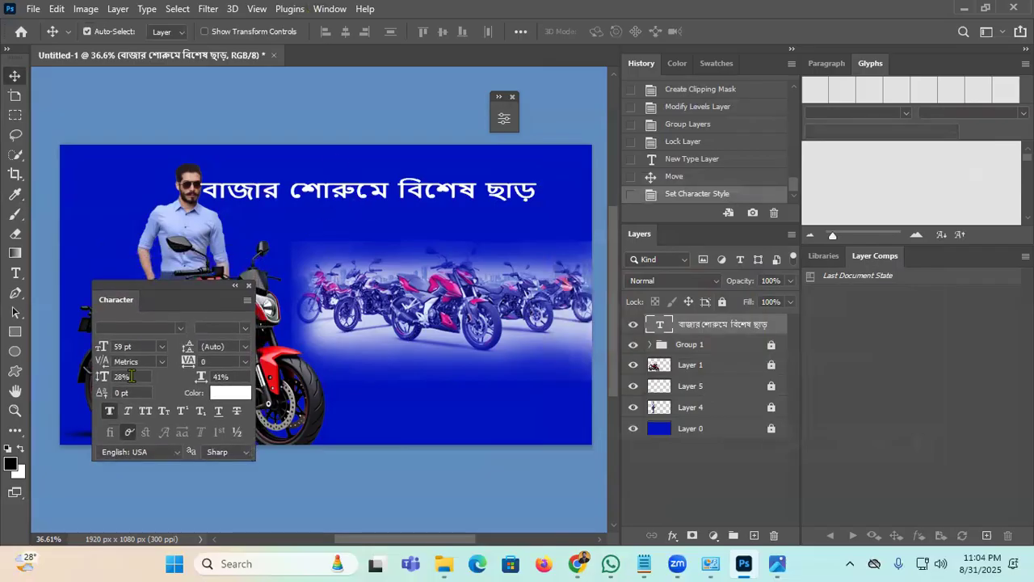
mouse_move(100, 380)
mouse_down()
mouse_move(138, 373)
mouse_move(99, 380)
mouse_up()
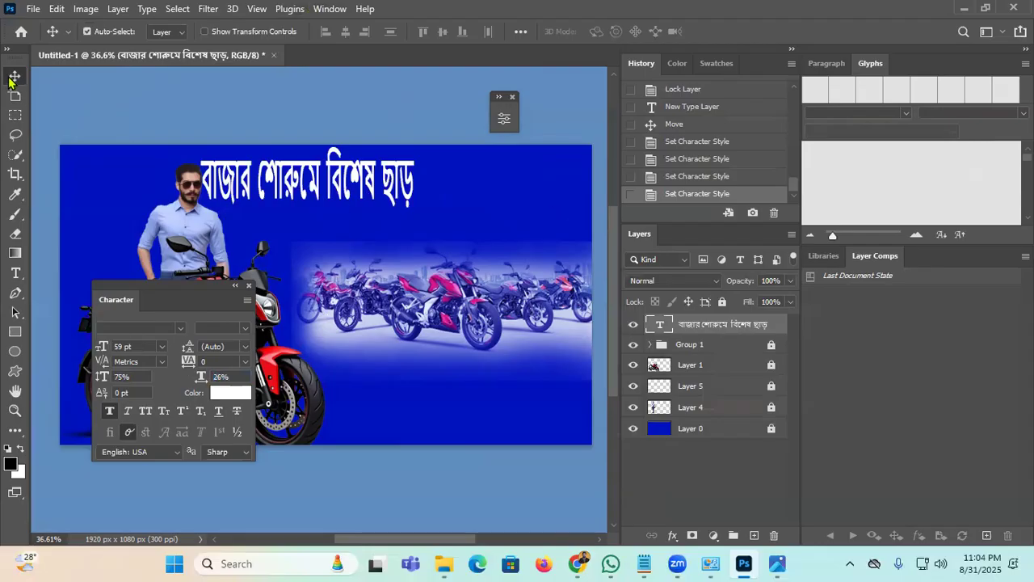
drag(276, 176, 301, 176)
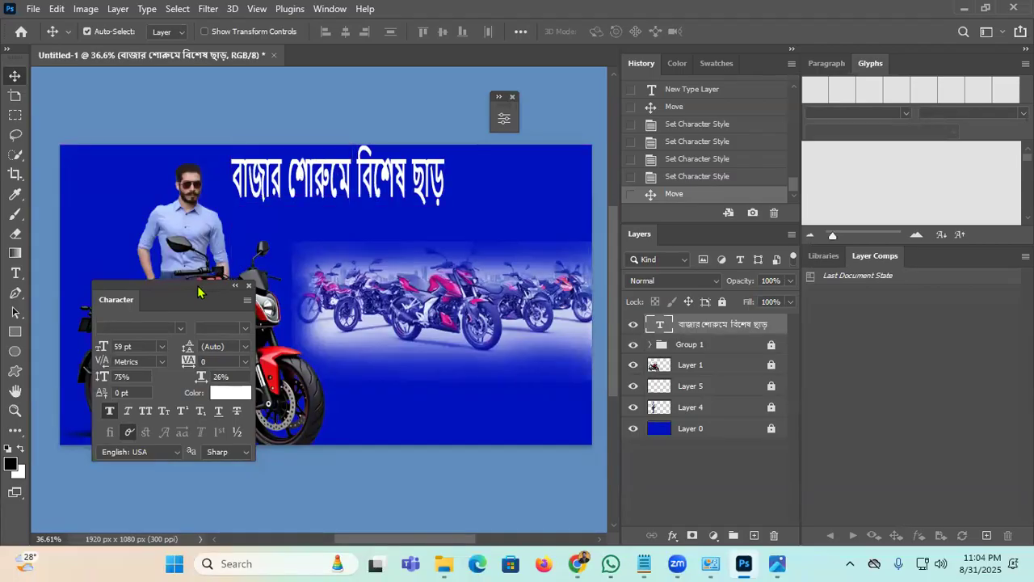
drag(199, 292, 178, 304)
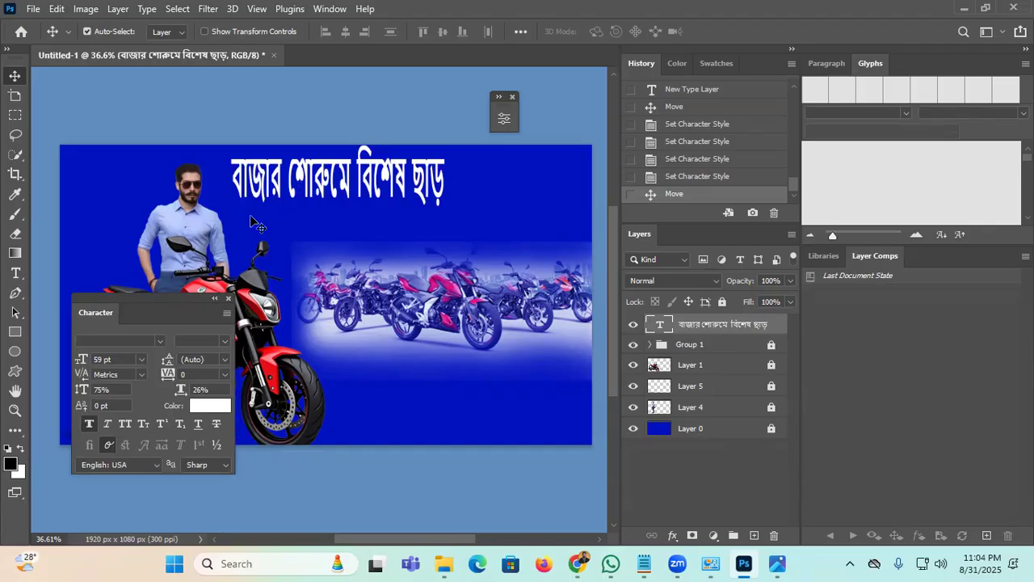
click(215, 298)
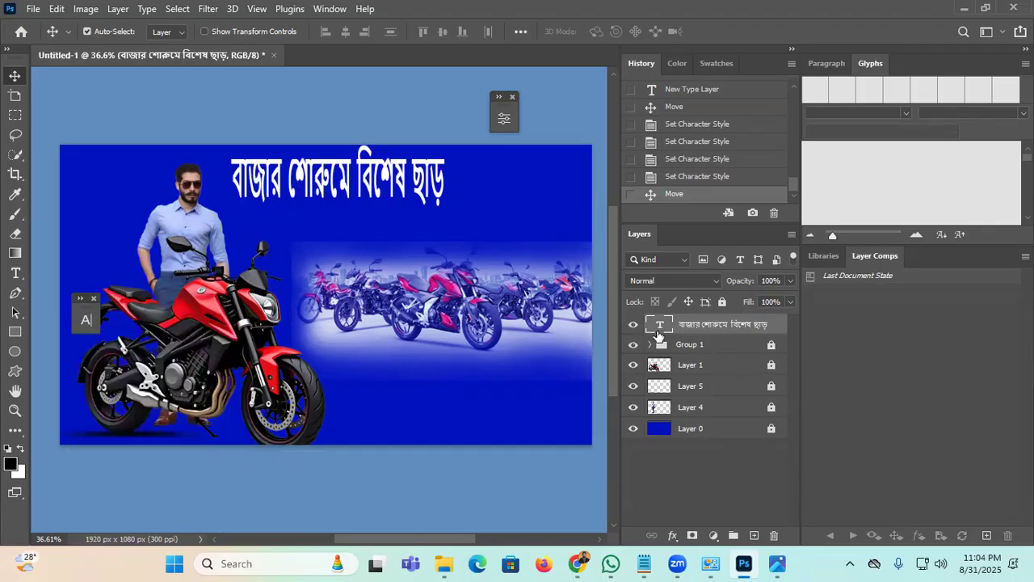
Step: Add a Drop Shadow to the headline layer with colour 000000
right_click(696, 336)
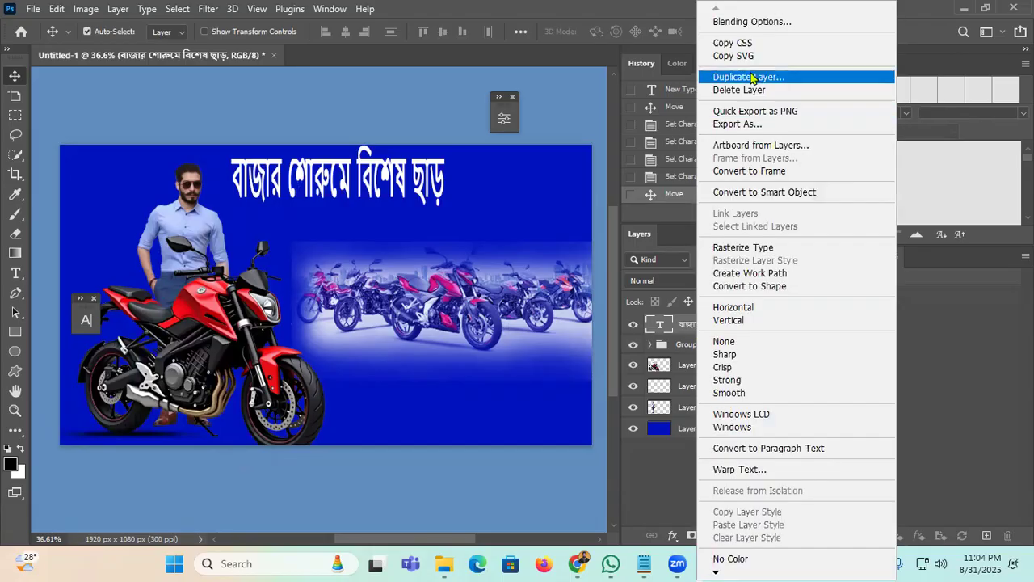
click(736, 21)
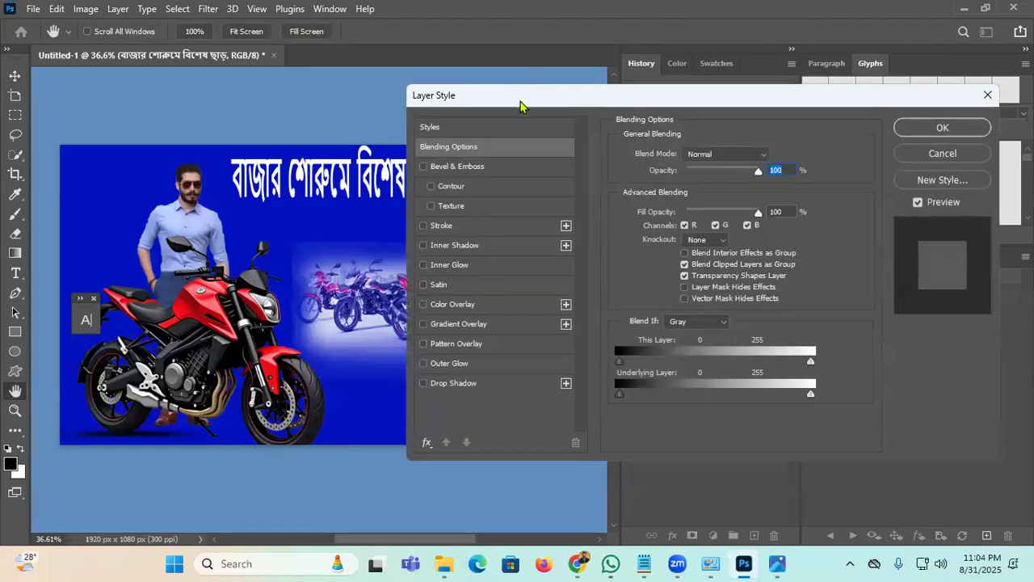
drag(521, 105, 582, 47)
key(Down)
key(Down)
key(Down)
key(Down)
key(Down)
key(Down)
key(Down)
key(Down)
key(Down)
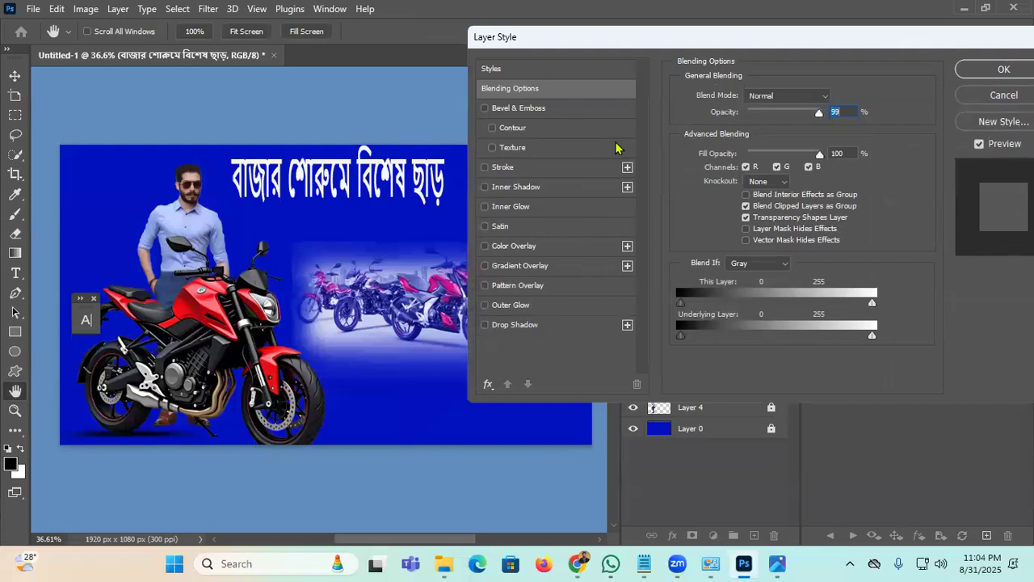
click(506, 327)
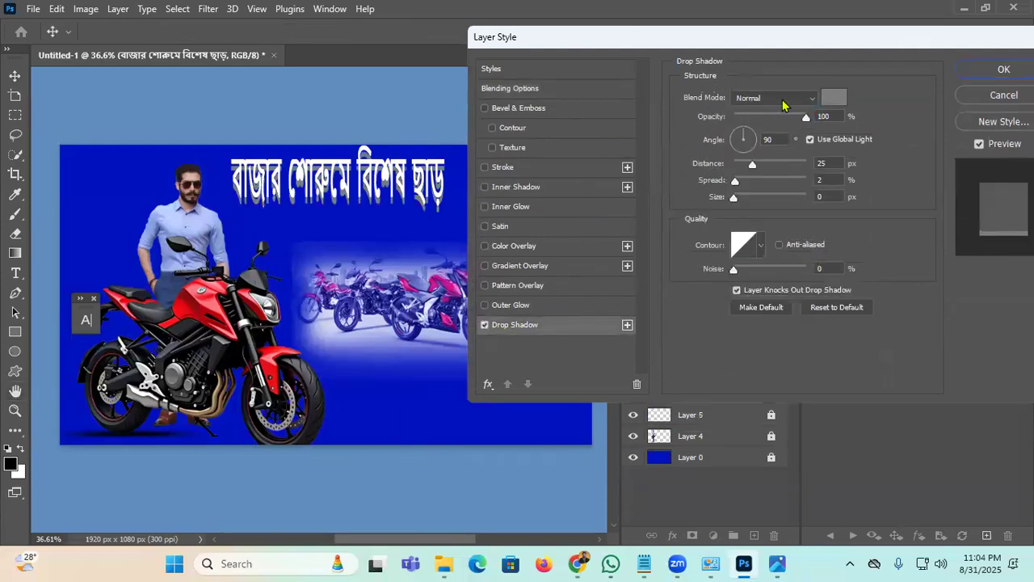
click(834, 97)
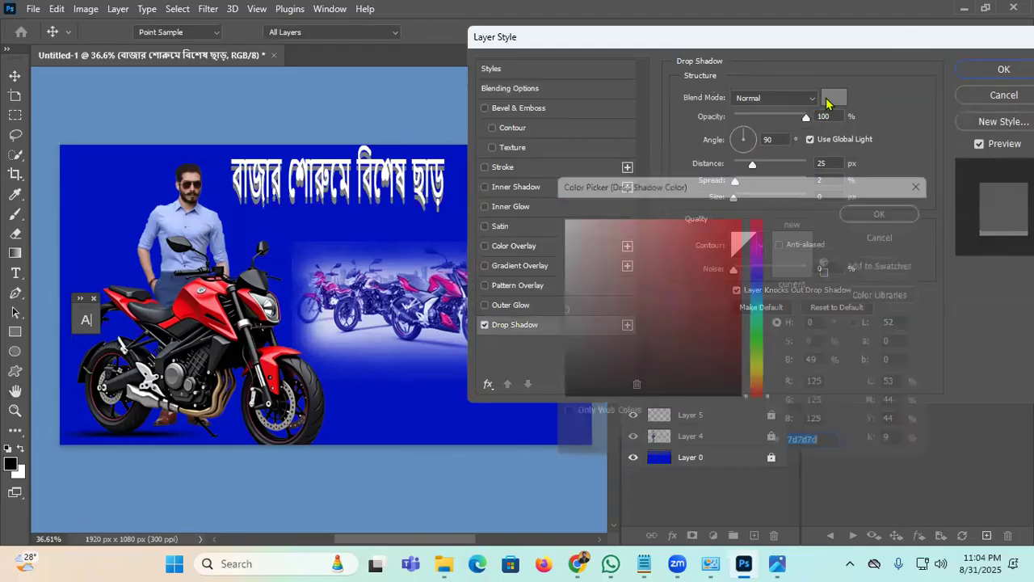
text(000000)
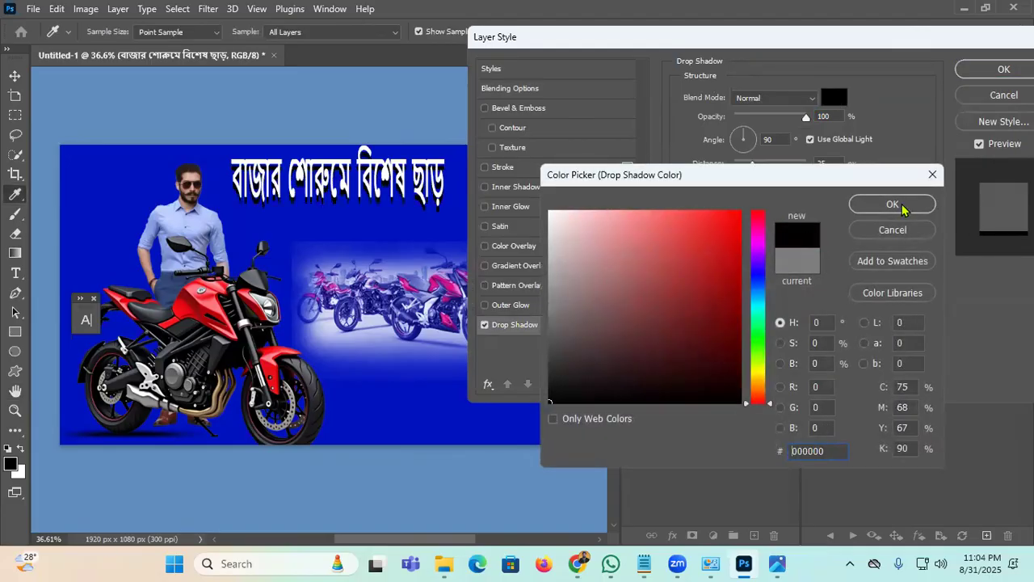
click(893, 204)
Step: Set the shadow to 28° angle, 14 px distance and 9% spread, and apply it
drag(251, 204, 264, 211)
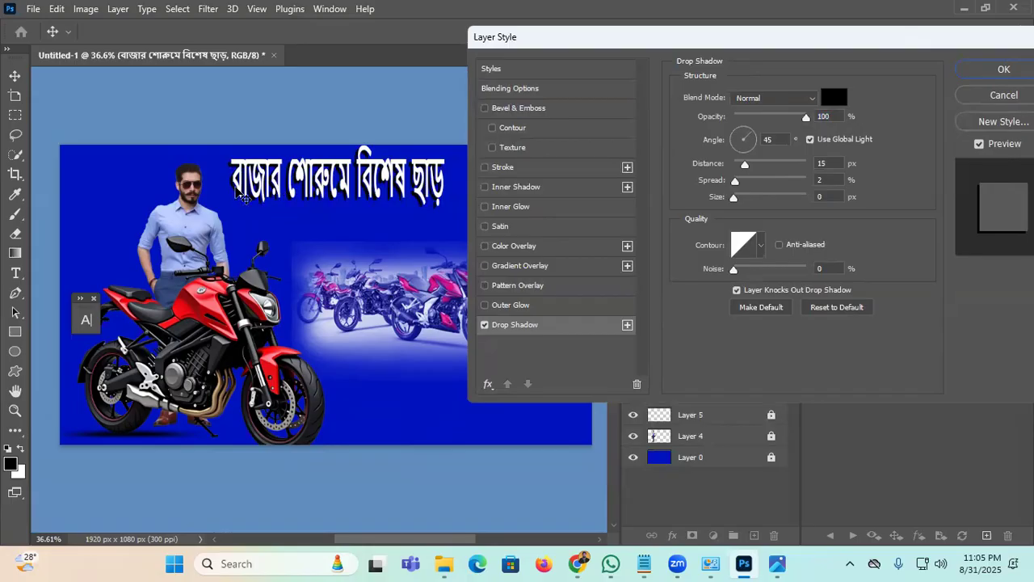
drag(746, 167, 735, 199)
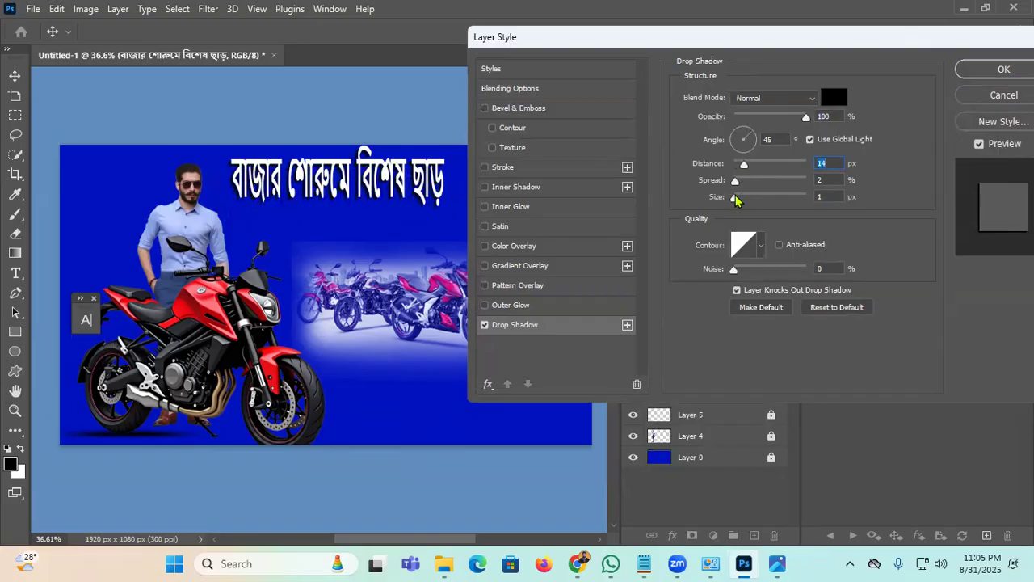
drag(232, 192, 234, 189)
drag(737, 183, 742, 183)
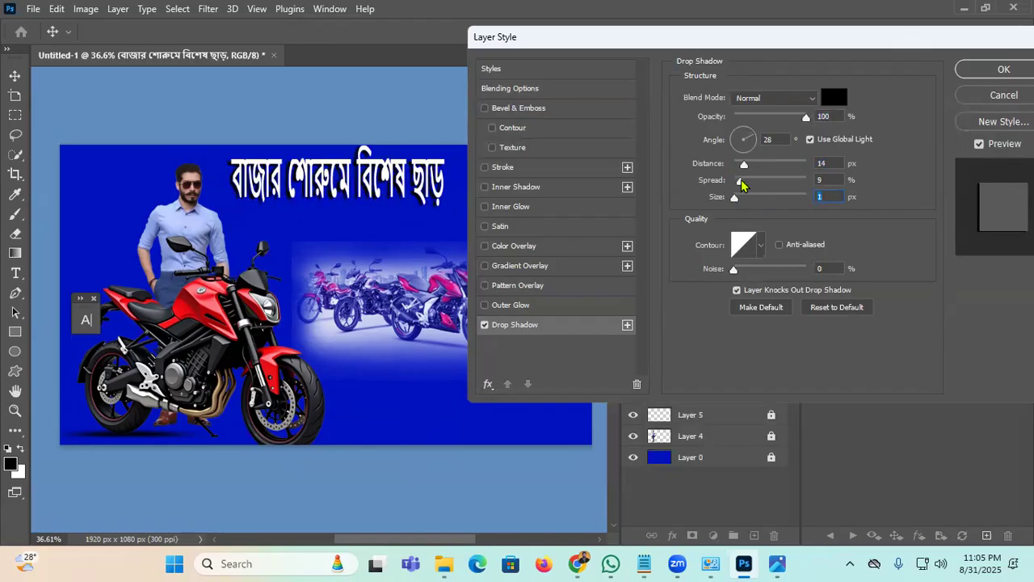
click(959, 73)
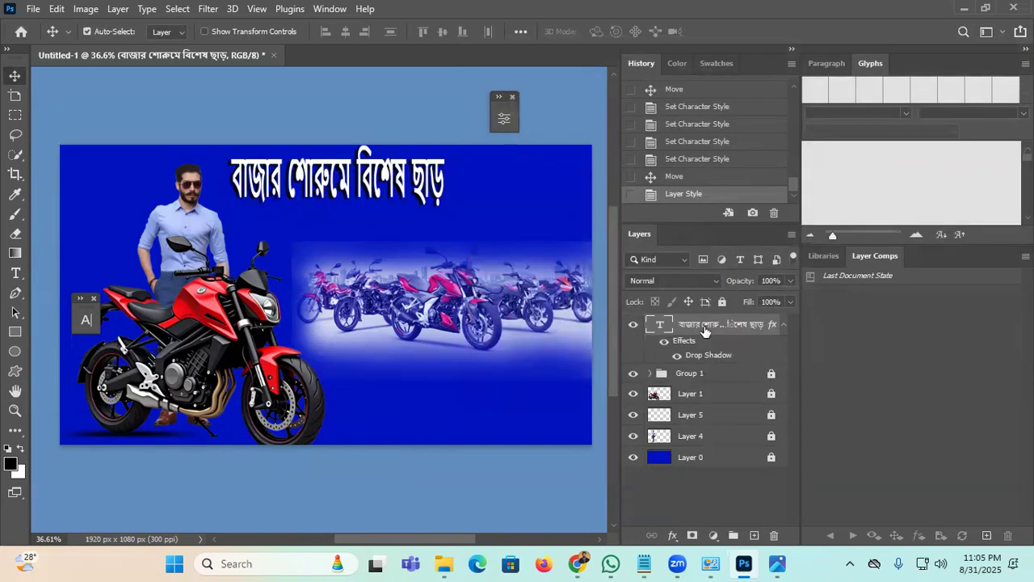
Step: In Google Translate, dictate the Bengali subtitle 'Give your old motorcycle and win a new one.'
click(783, 326)
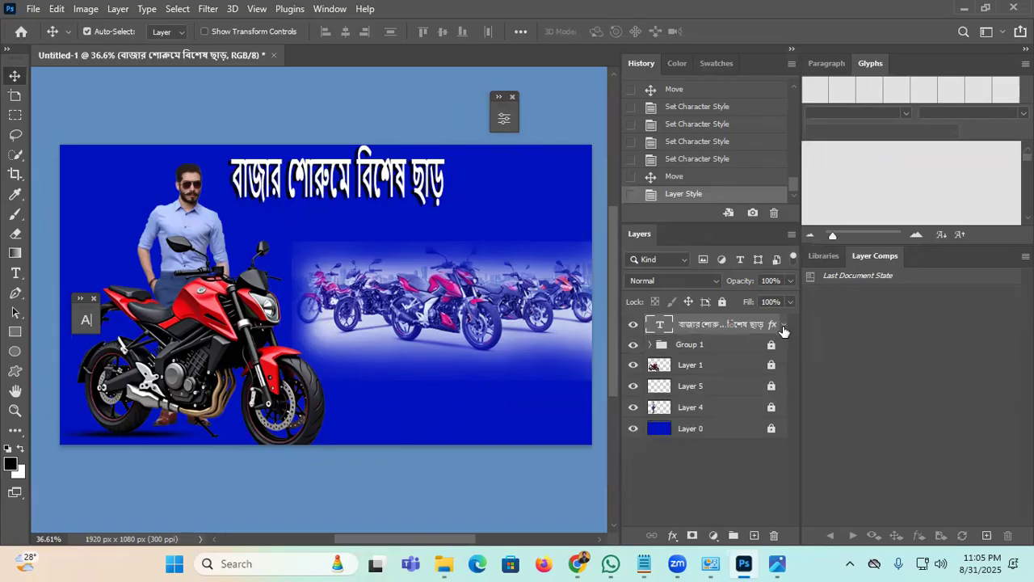
click(576, 563)
click(484, 228)
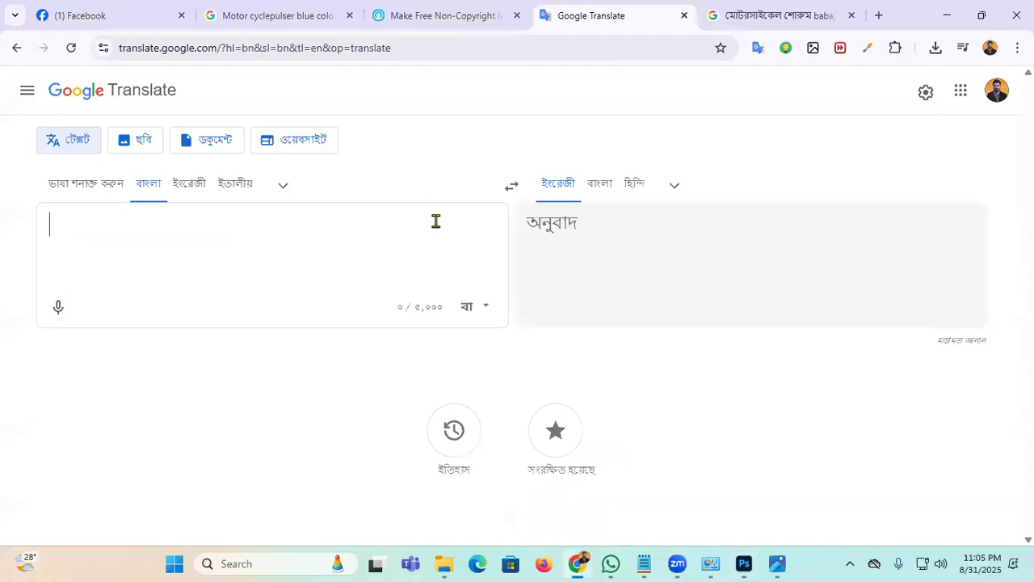
click(58, 307)
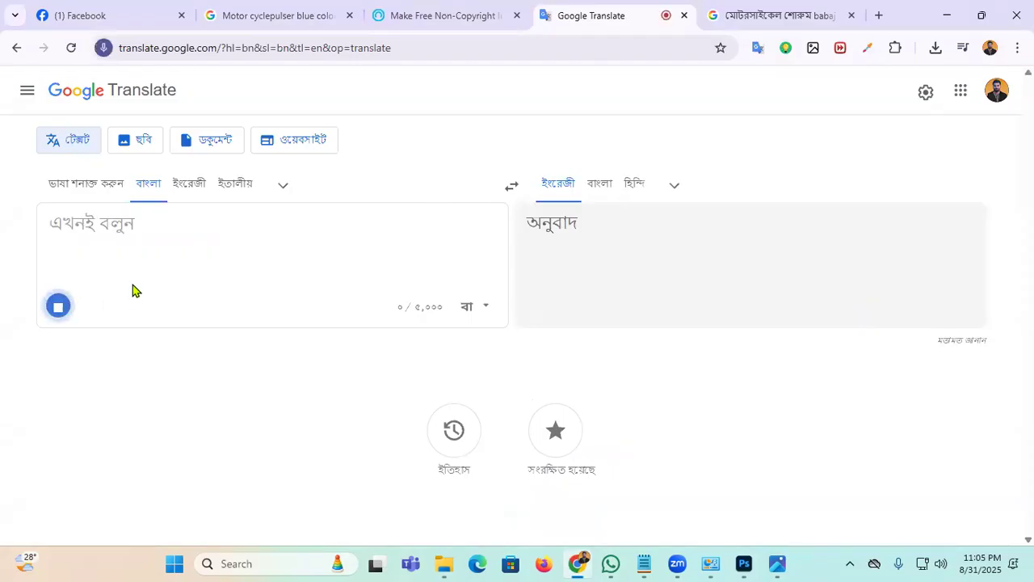
click(58, 306)
Step: Copy the dictated Bengali subtitle and return to Photoshop
drag(370, 218, 0, 244)
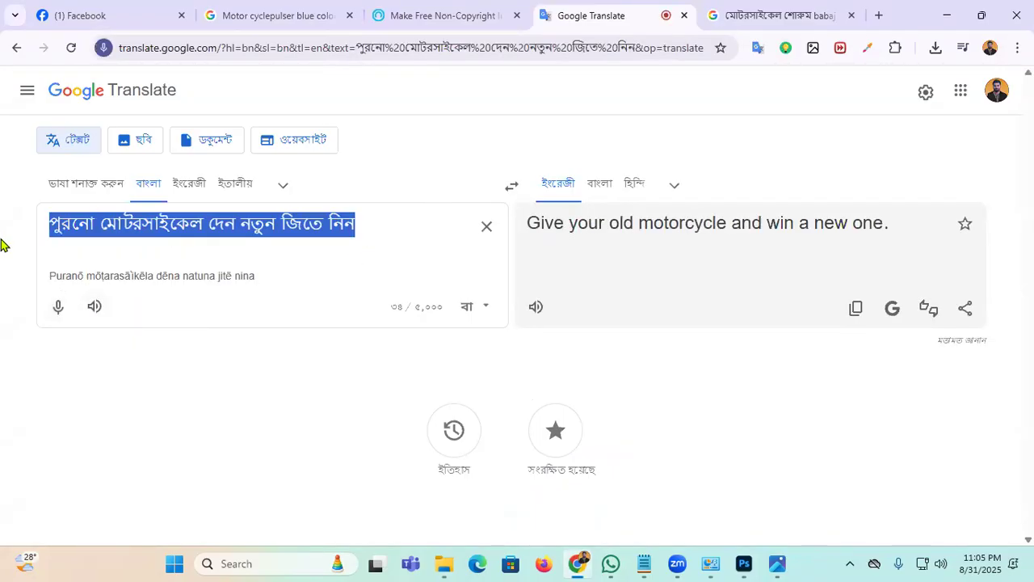
right_click(324, 226)
click(402, 220)
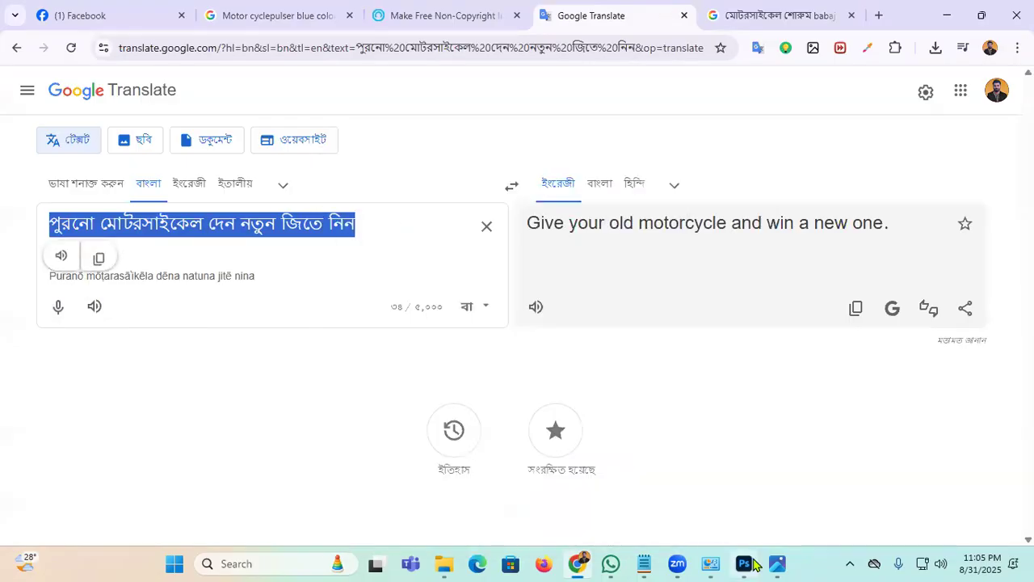
key(alt+Tab)
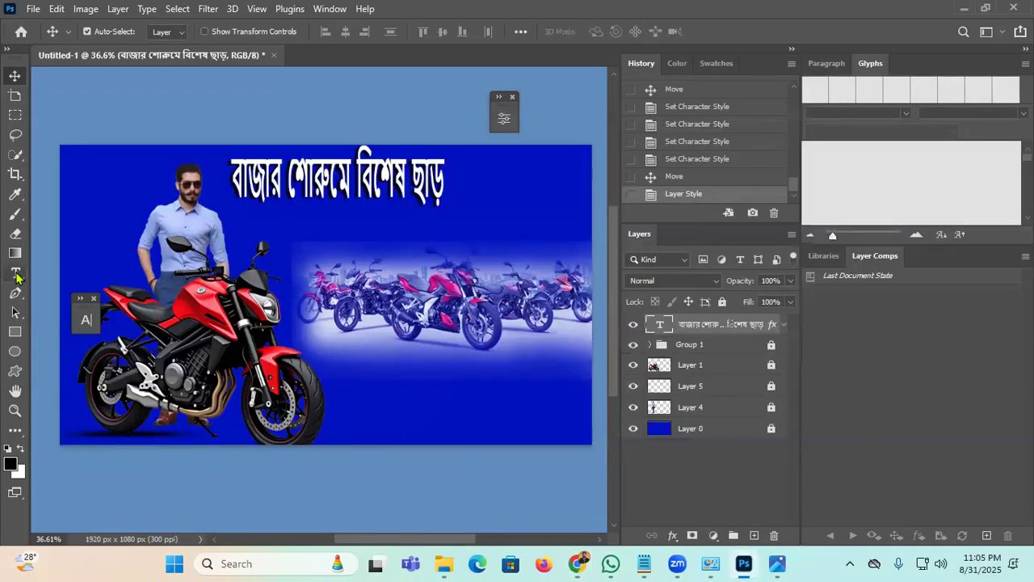
Step: Paste the Bengali subtitle as a new text layer below the headline
click(15, 273)
click(340, 245)
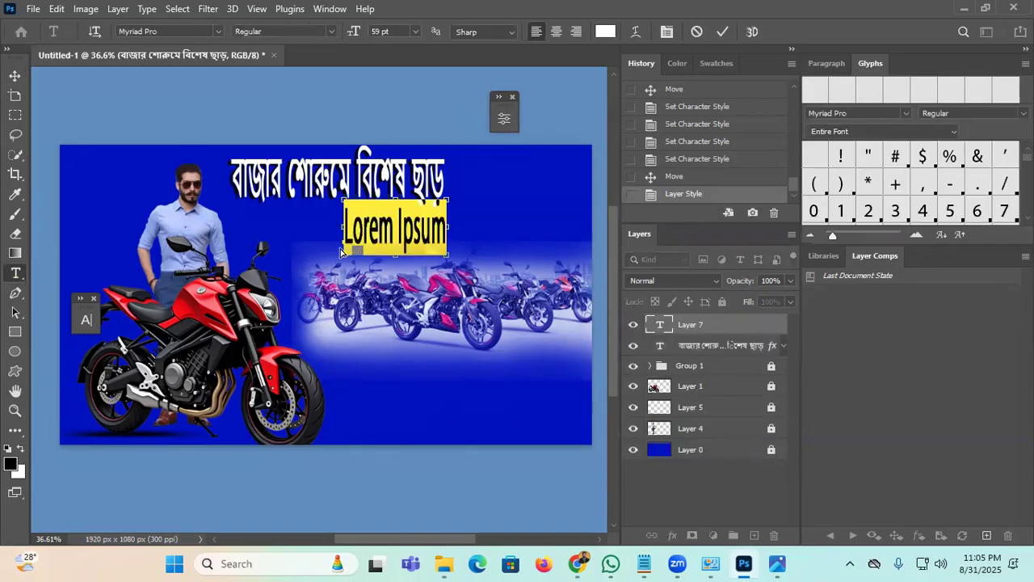
key(ctrl+v)
click(722, 32)
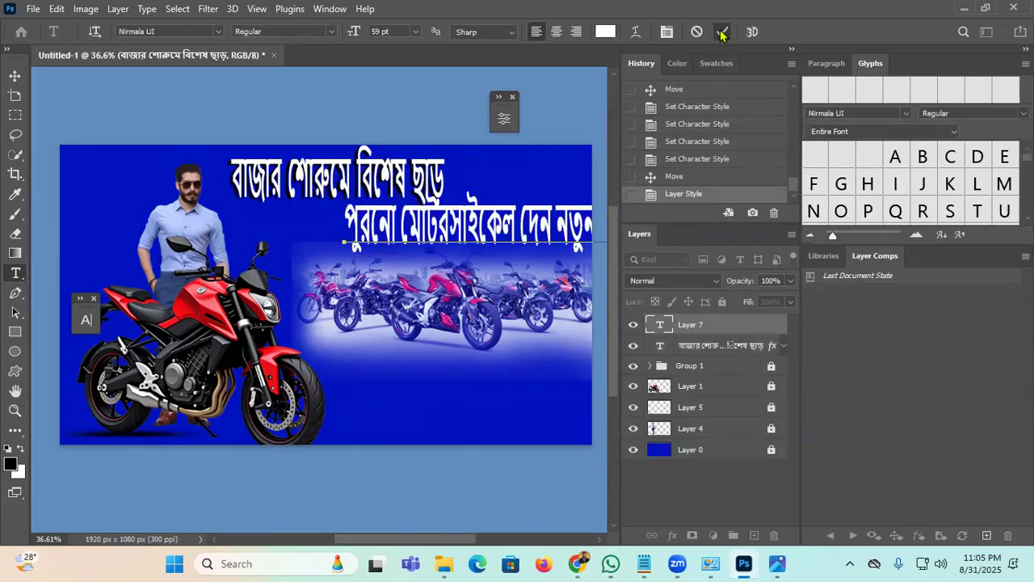
click(15, 76)
drag(449, 233, 341, 221)
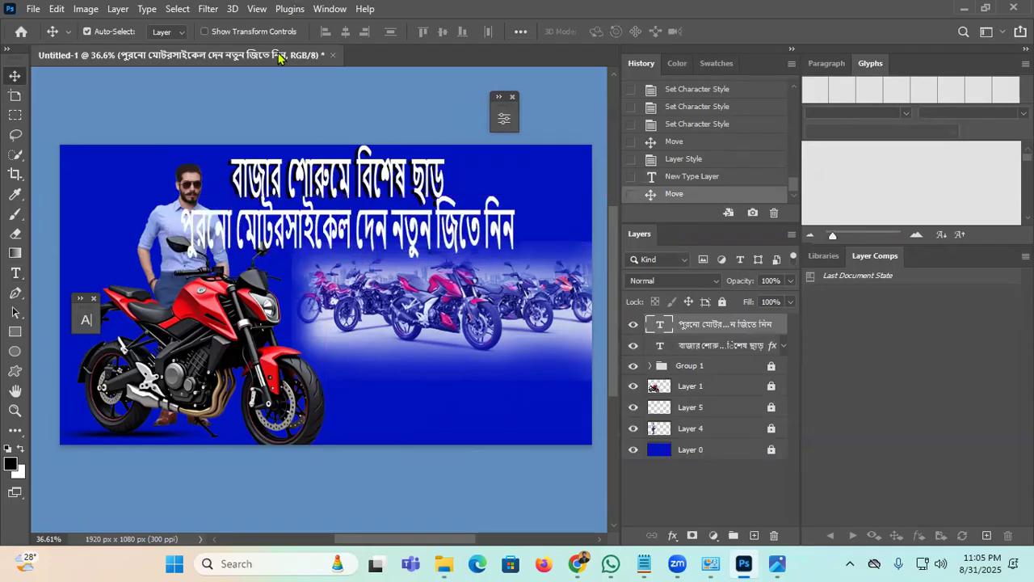
Step: Shrink the subtitle from 59 pt to 32 pt and adjust its horizontal scale
click(330, 8)
click(104, 347)
drag(101, 298, 71, 248)
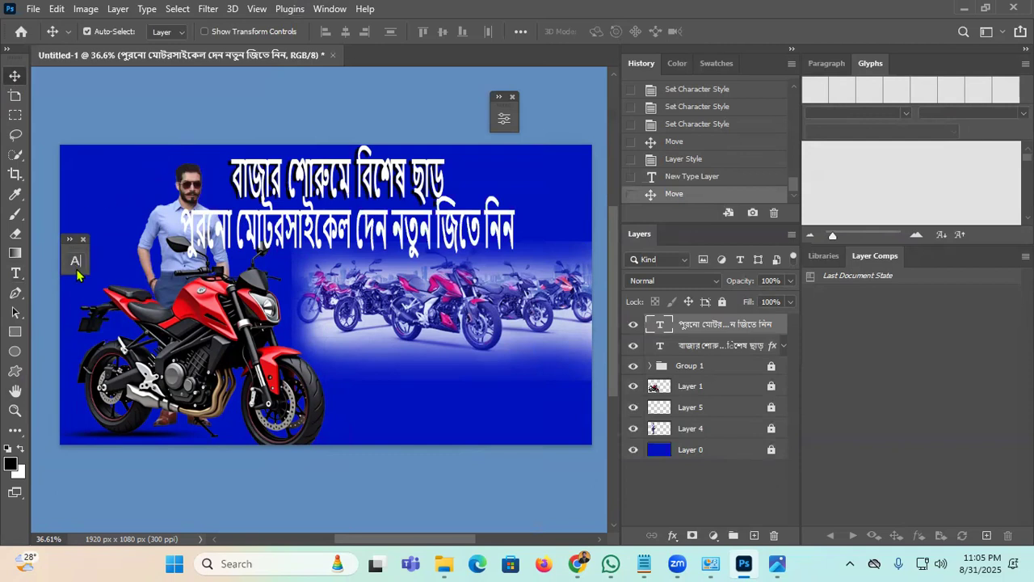
click(76, 261)
drag(176, 257, 136, 257)
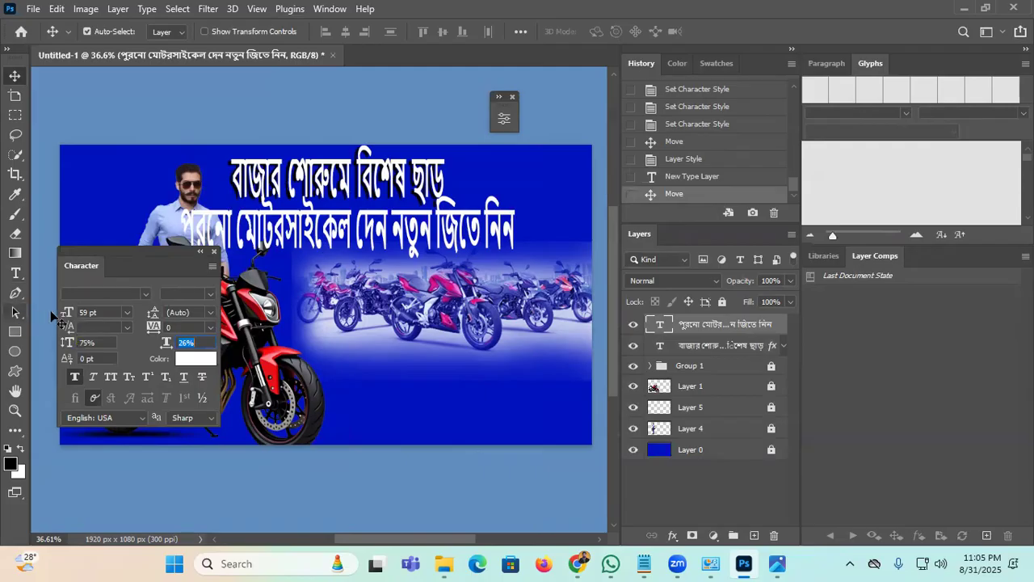
drag(68, 314, 39, 350)
key(Tab)
drag(157, 261, 240, 332)
mouse_move(247, 417)
mouse_down()
mouse_move(231, 417)
mouse_move(252, 411)
mouse_up()
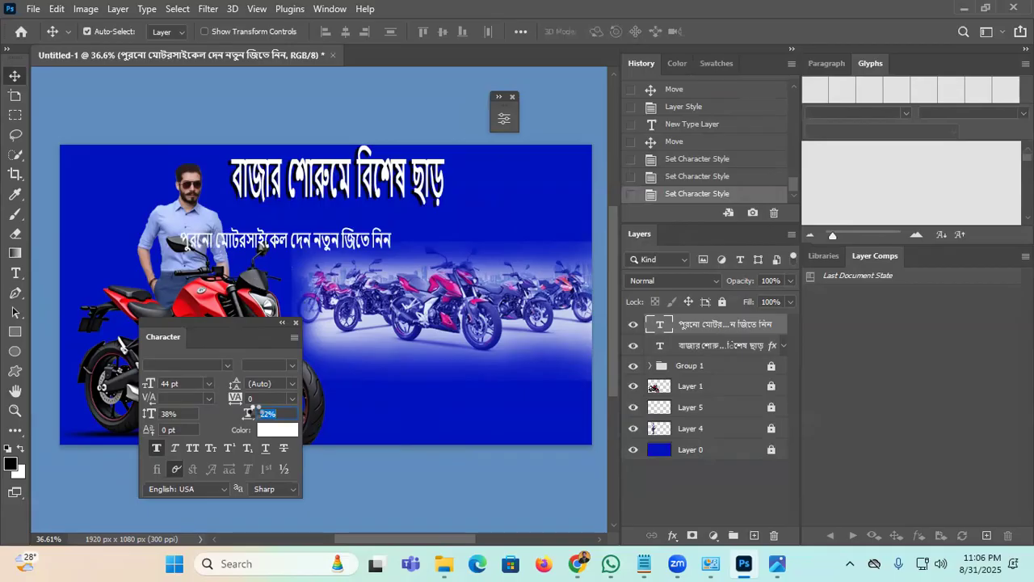
drag(148, 389, 145, 385)
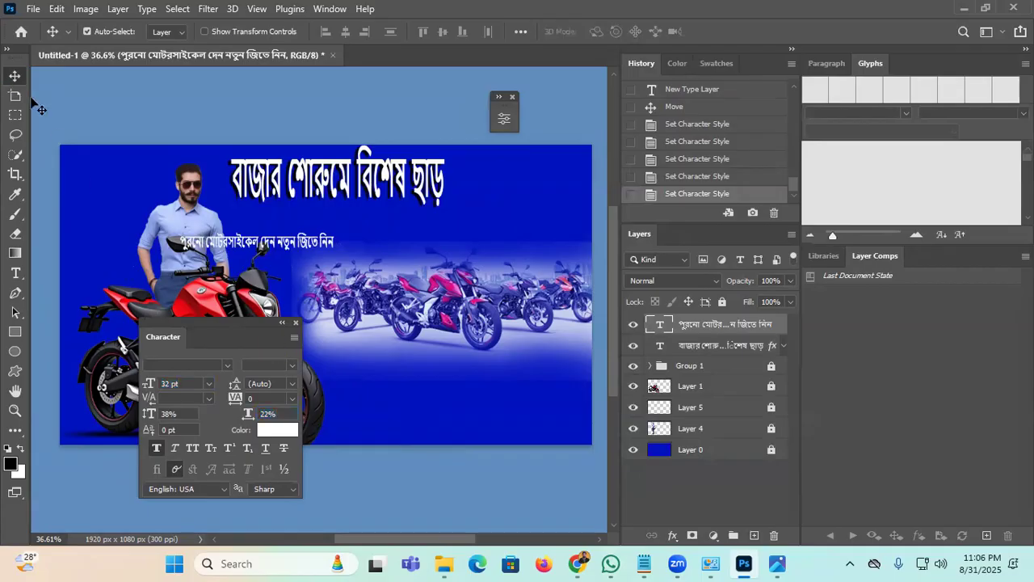
Step: Position the subtitle just below the headline
drag(289, 247, 367, 224)
key(Up)
key(Up)
key(Up)
key(Up)
key(Up)
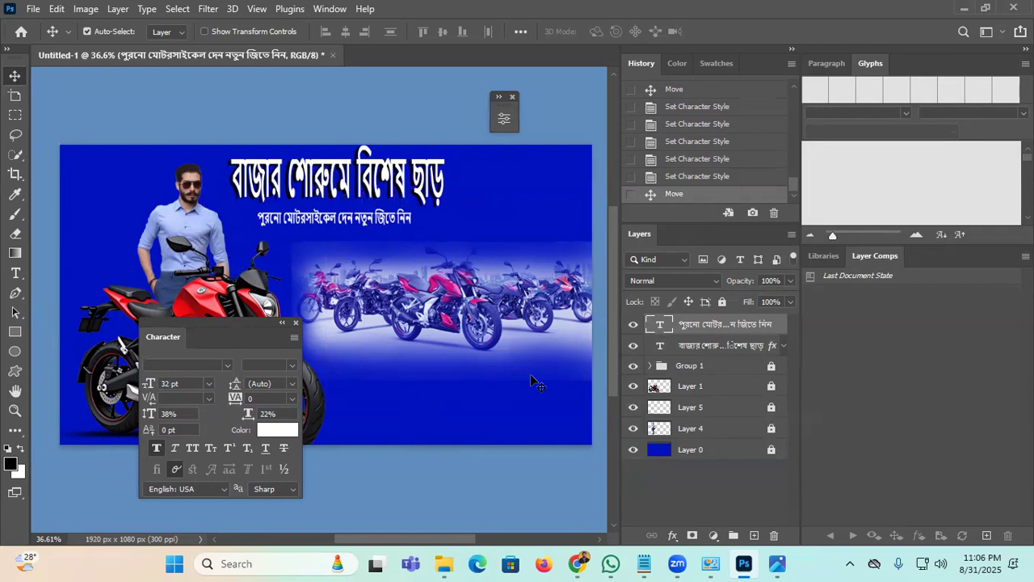
key(Right)
key(Right)
key(Right)
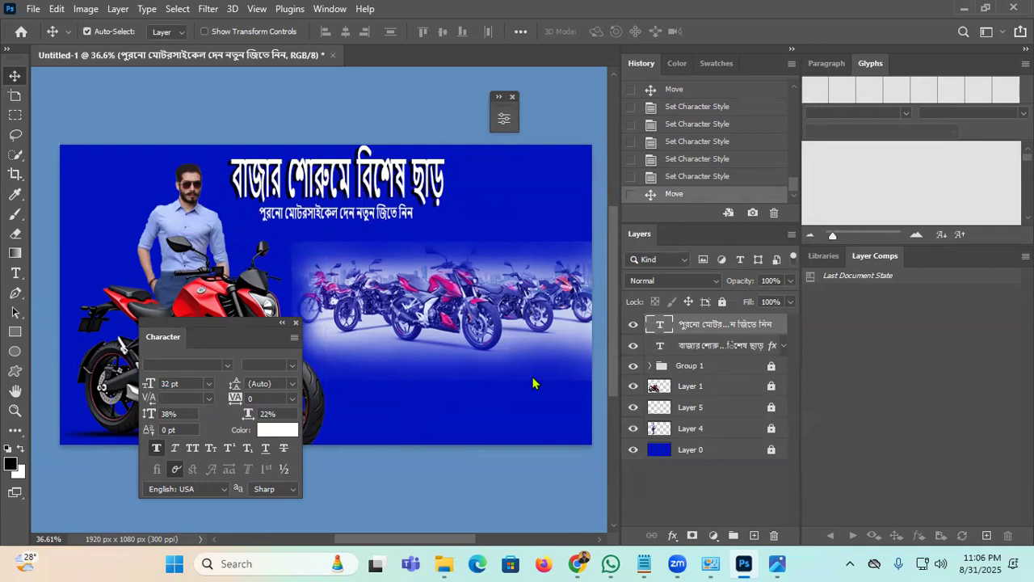
click(281, 324)
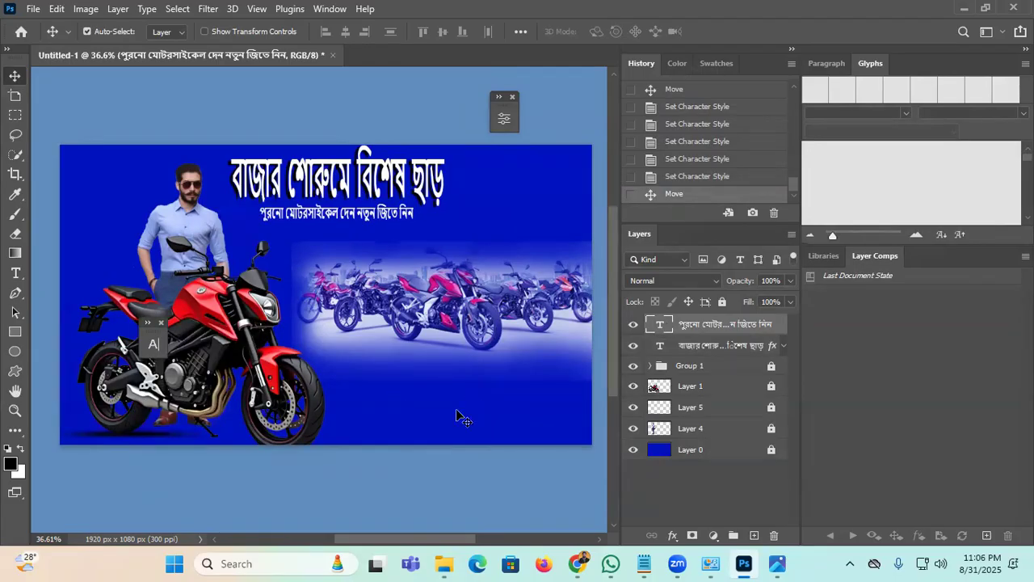
Step: Lock both the subtitle and headline text layers
click(722, 302)
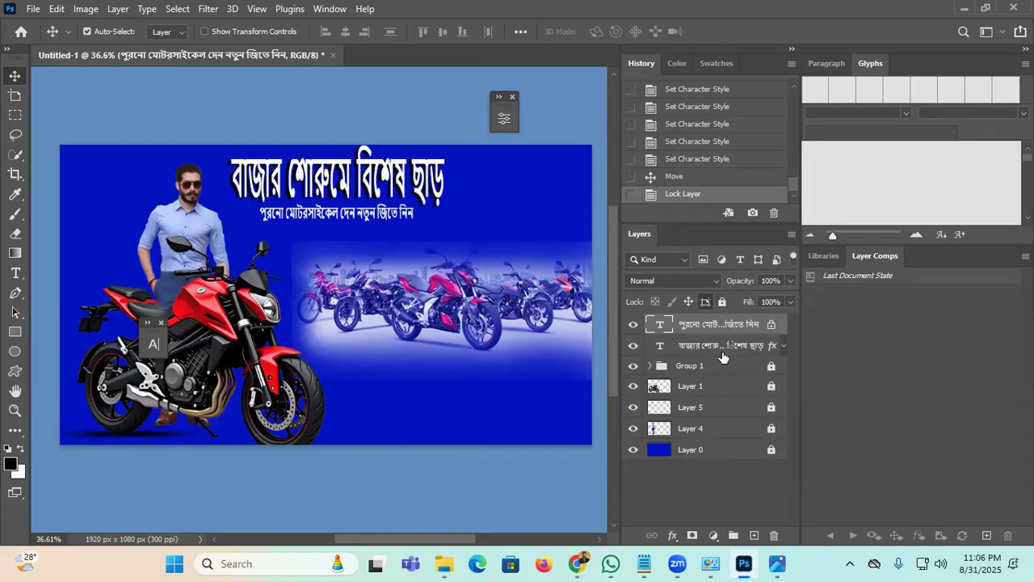
click(711, 345)
click(723, 301)
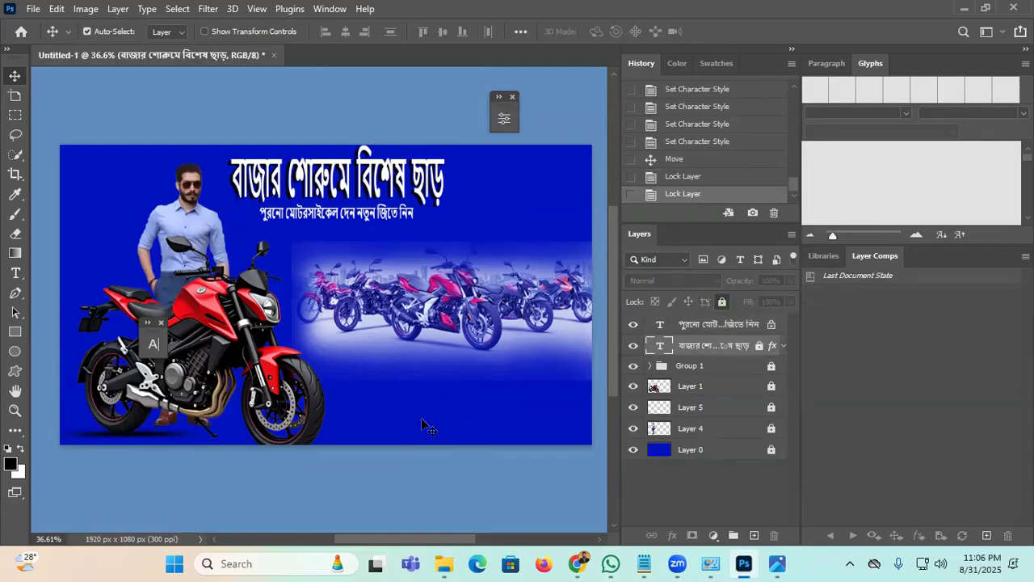
Step: Search Google Images for 'Phone logo'
click(576, 563)
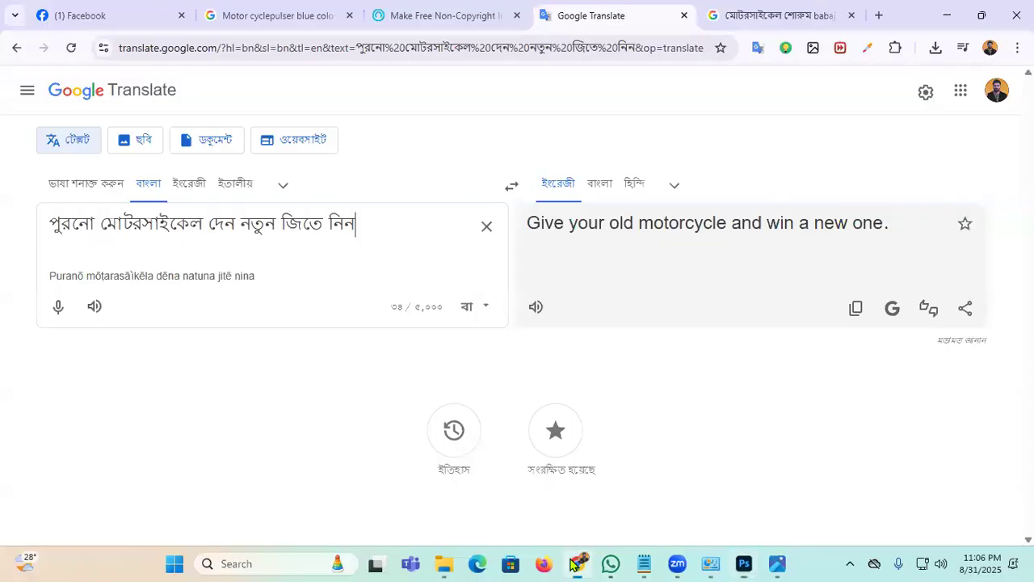
click(743, 12)
drag(376, 101, 0, 144)
key(BackSpace)
text(Pho)
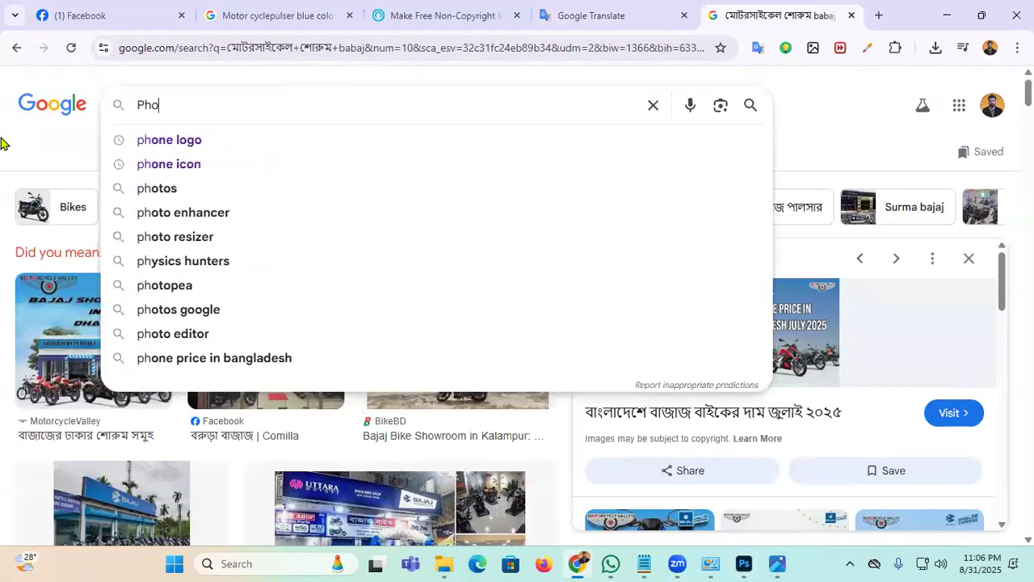
text(ne logo)
key(Return)
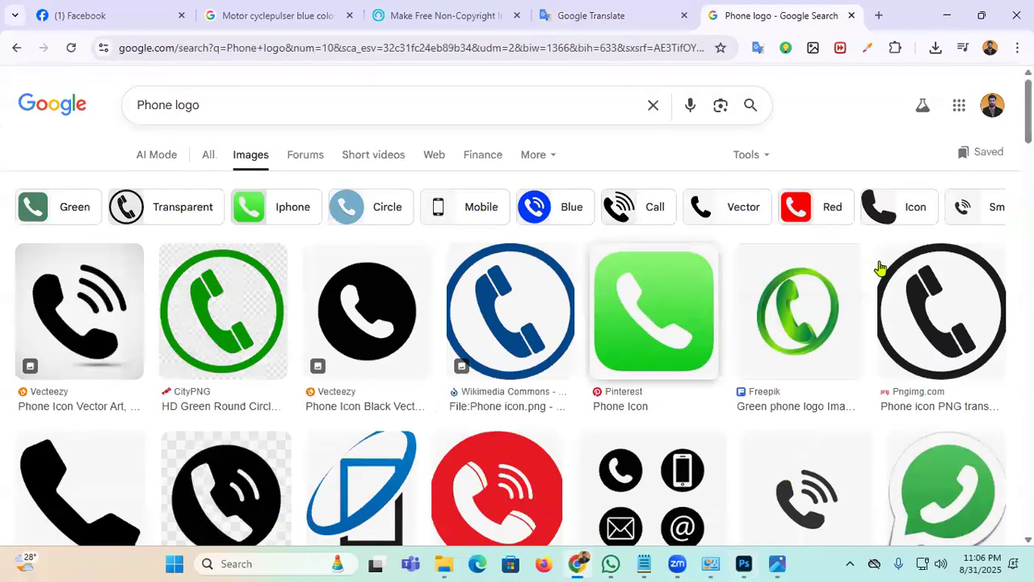
Step: Copy the black handset icon image from the results
scroll(342, 235, down, 5)
scroll(356, 255, down, 2)
scroll(365, 267, up, 6)
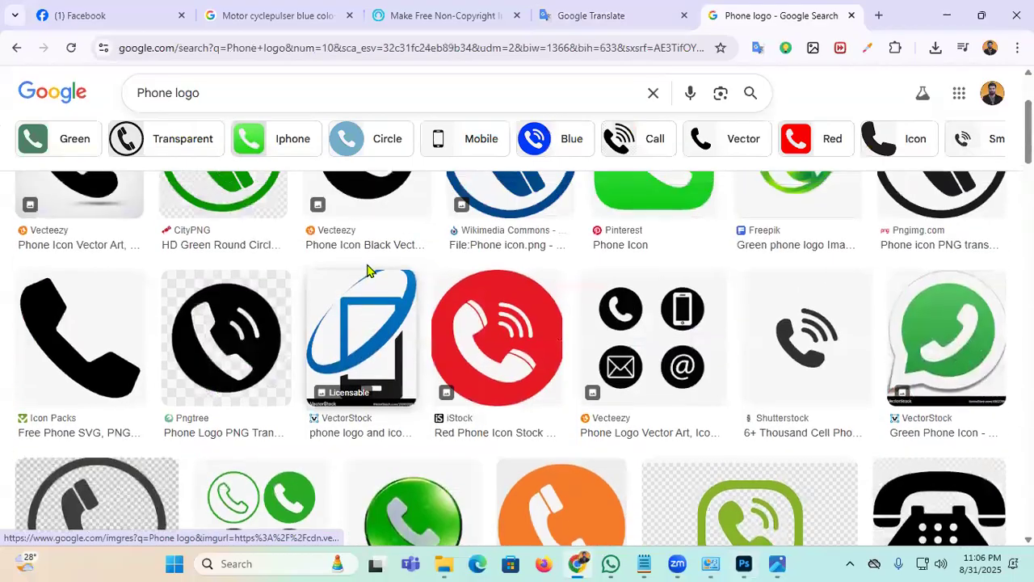
scroll(503, 255, down, 1)
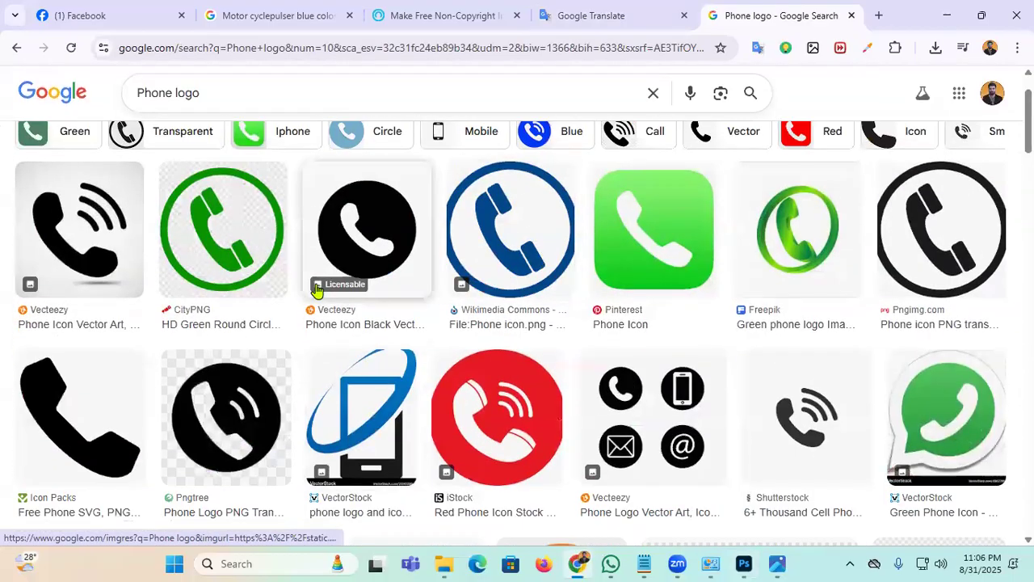
scroll(104, 323, down, 1)
click(105, 323)
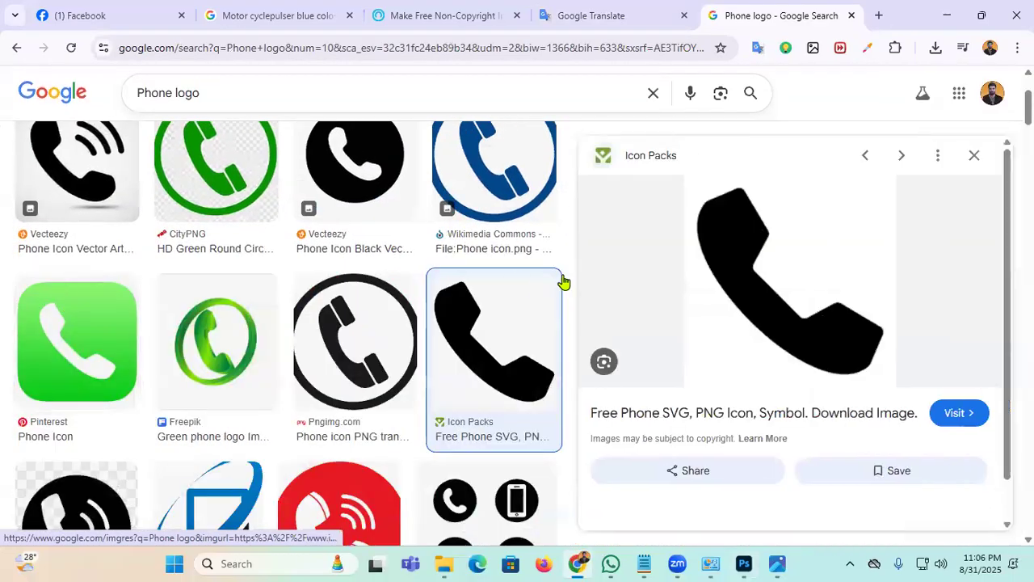
right_click(790, 236)
click(853, 413)
Step: Paste the black handset into the banner, then delete that layer
key(alt+Tab)
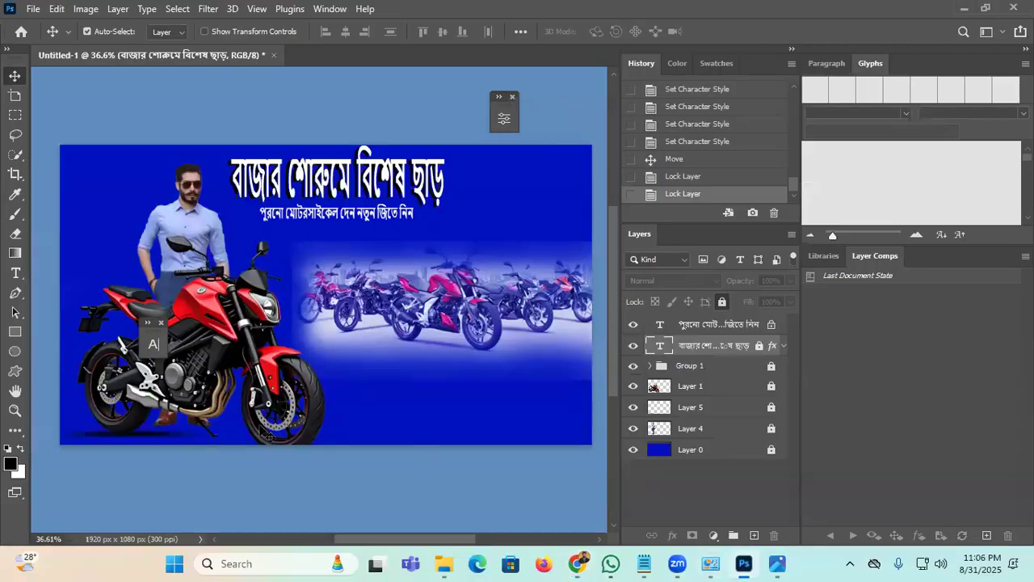
key(ctrl+v)
drag(408, 234, 402, 299)
key(Delete)
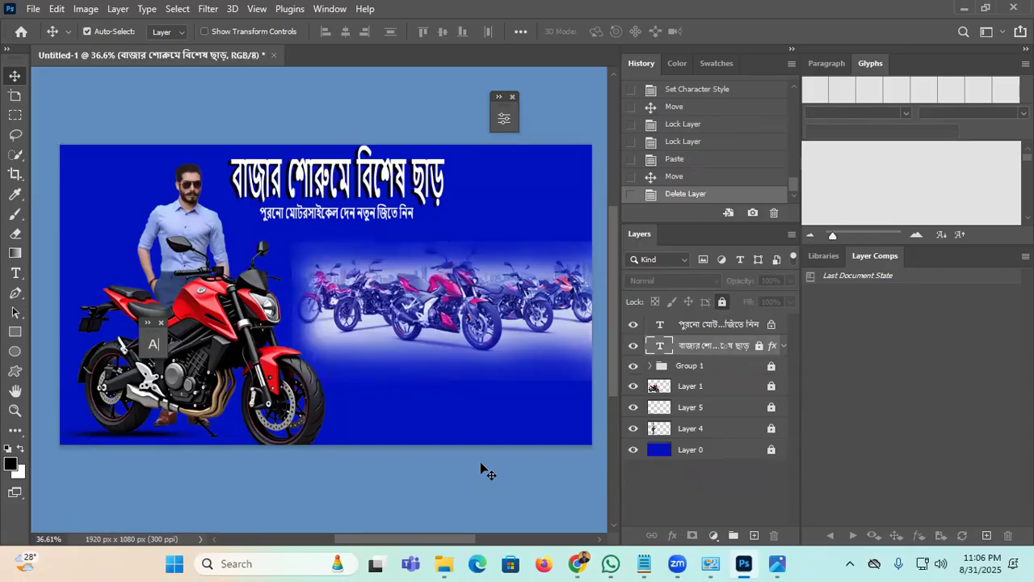
Step: Copy the green round phone icon from the Google image results
key(alt+Tab)
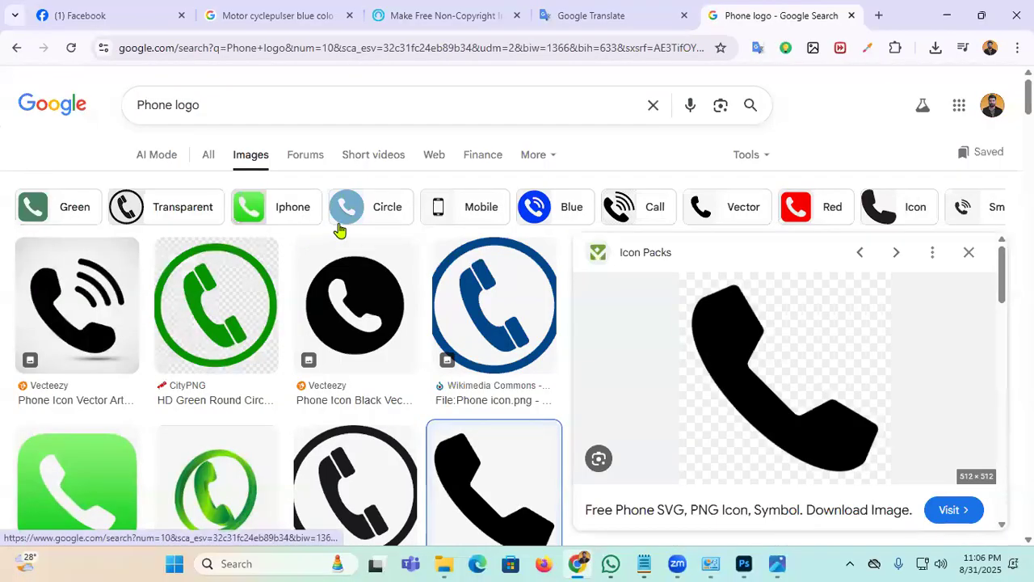
click(216, 305)
right_click(824, 305)
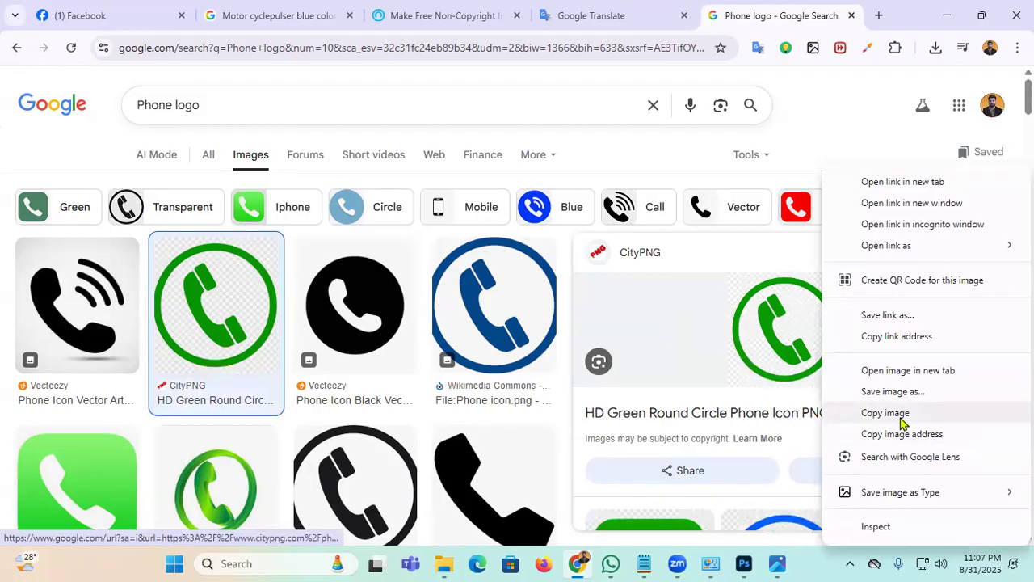
click(744, 563)
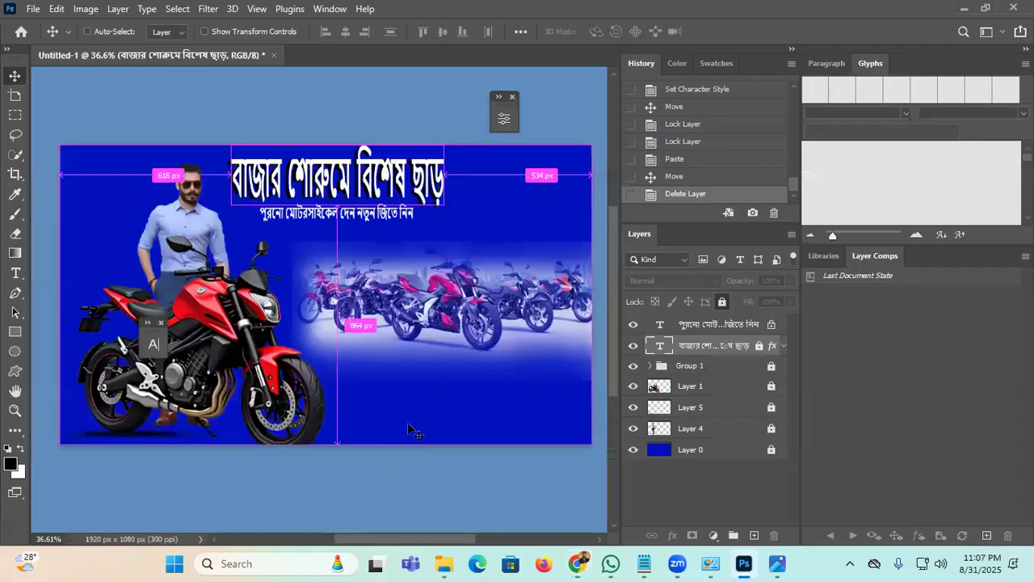
Step: Paste the green phone icon as Layer 7 and place it over the showroom photo
key(ctrl+v)
drag(358, 369, 434, 305)
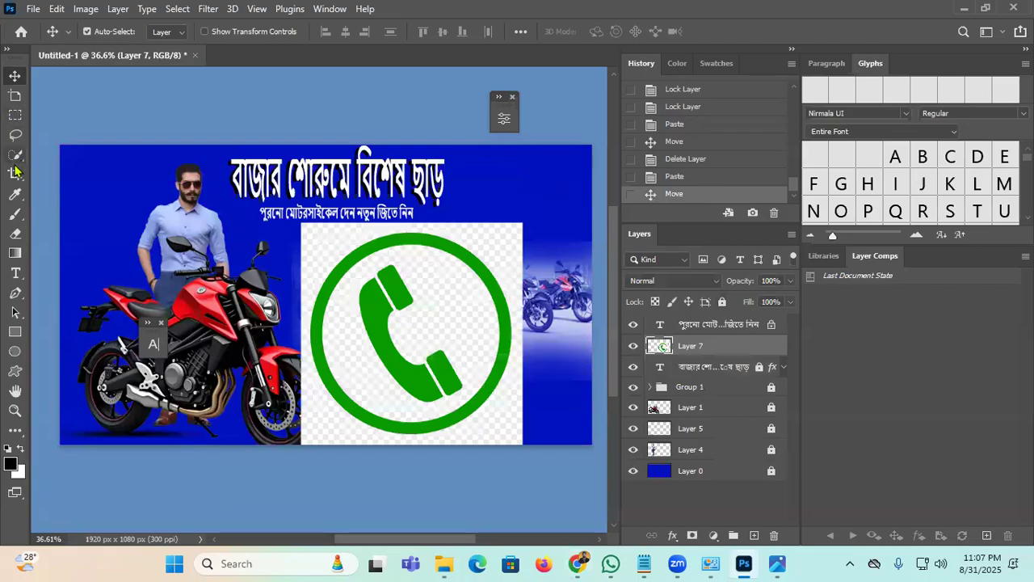
Step: Erase the white inside and around the green phone icon with the Magic Eraser
click(13, 436)
click(91, 227)
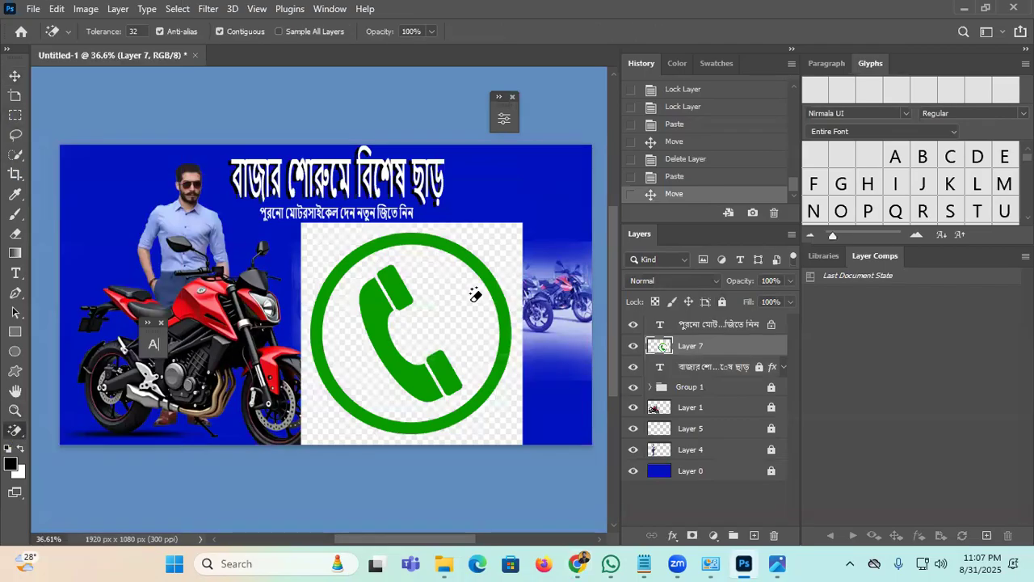
click(454, 270)
click(489, 239)
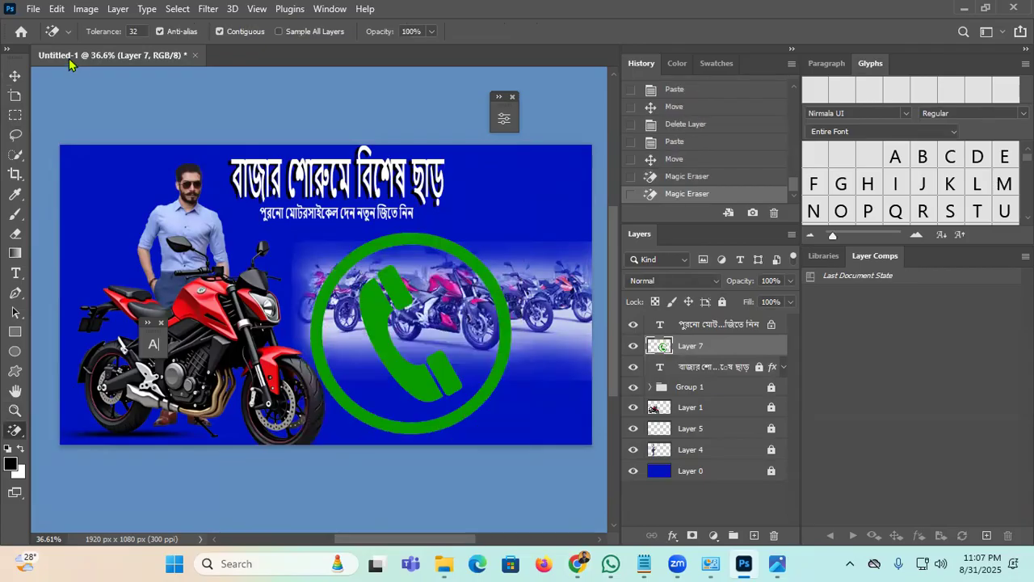
Step: Shrink the phone icon to about half size and place it in the banner's lower middle
click(14, 76)
drag(450, 259, 479, 240)
key(ctrl+t)
drag(542, 219, 368, 394)
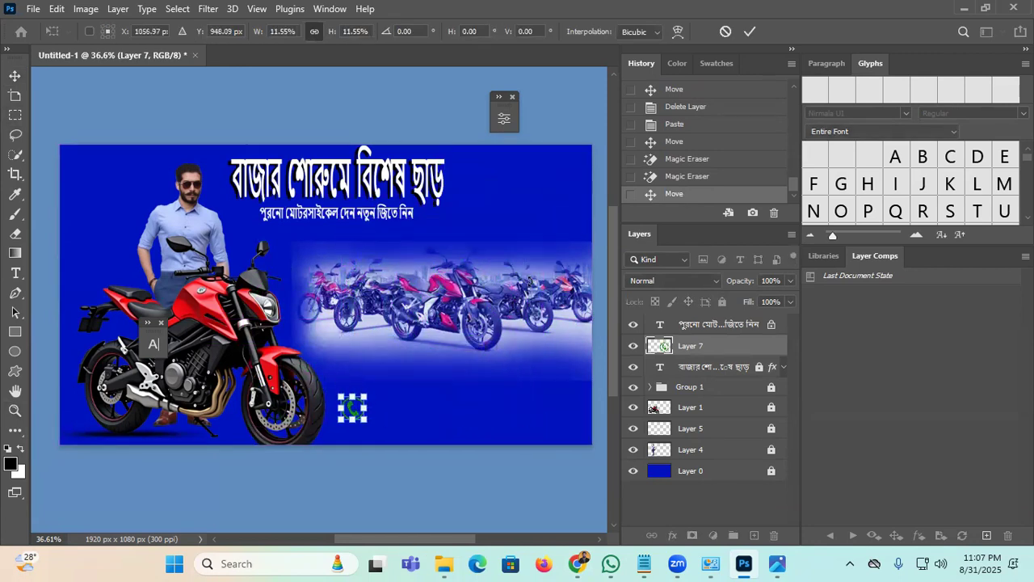
click(749, 33)
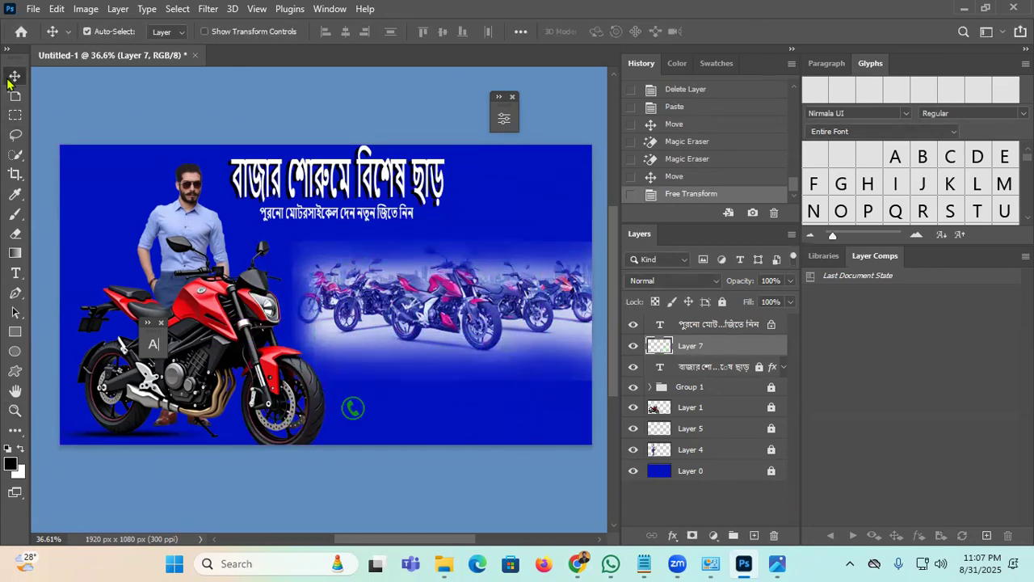
drag(353, 408, 458, 315)
click(14, 409)
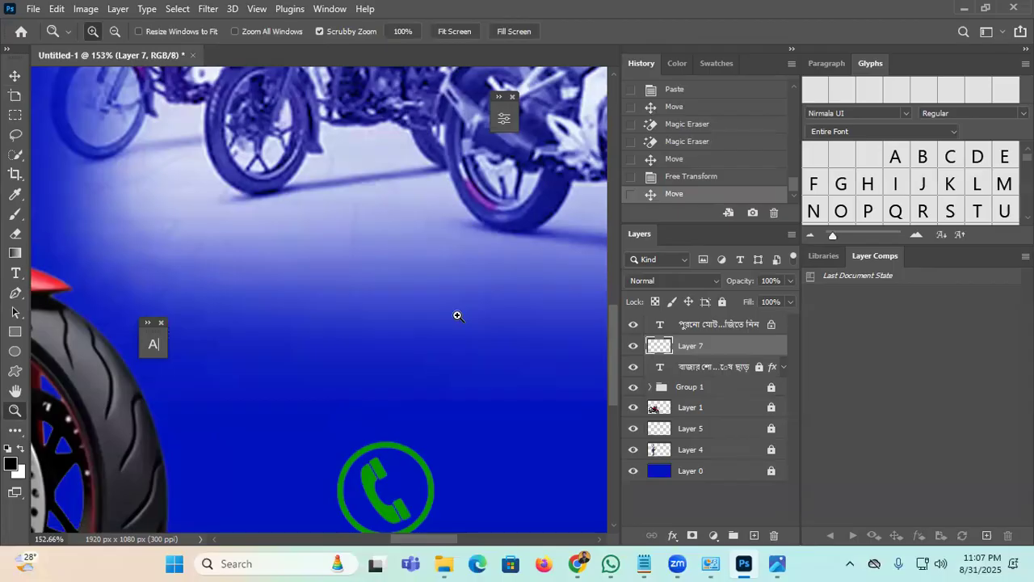
Step: Nudge the phone icon up and add a new empty layer above the headline layer
drag(297, 472, 287, 360)
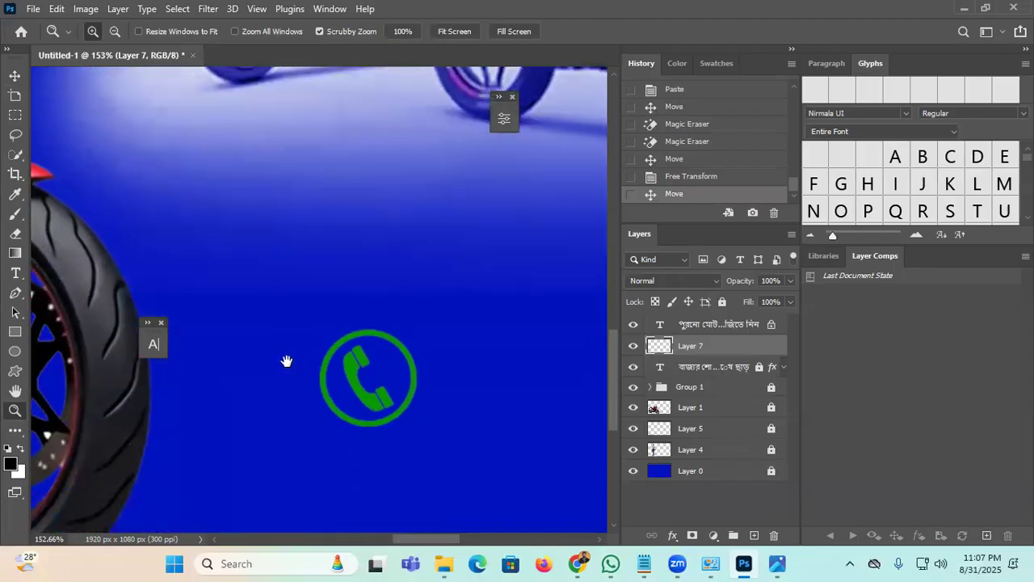
click(13, 76)
drag(379, 403, 380, 360)
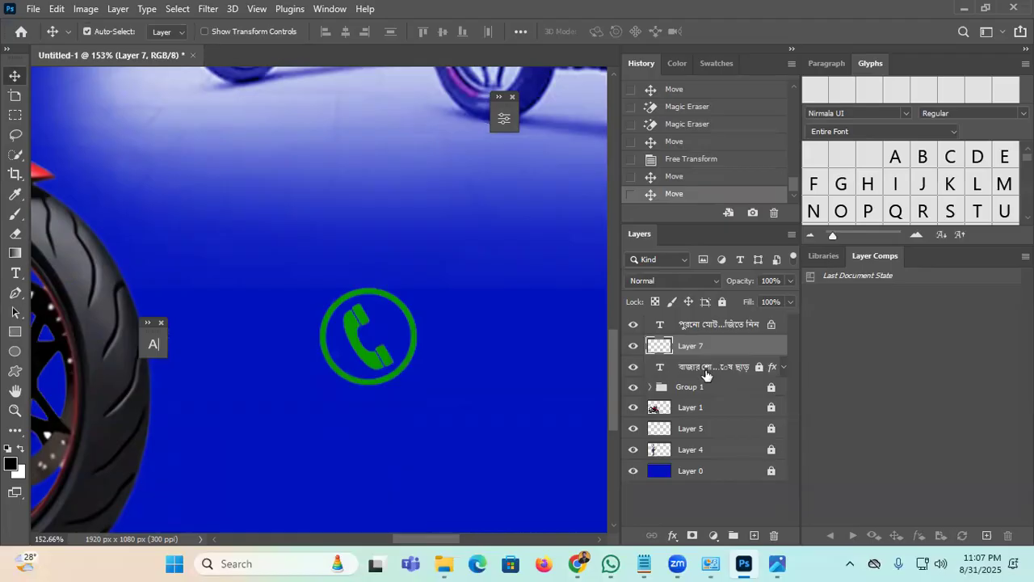
click(698, 373)
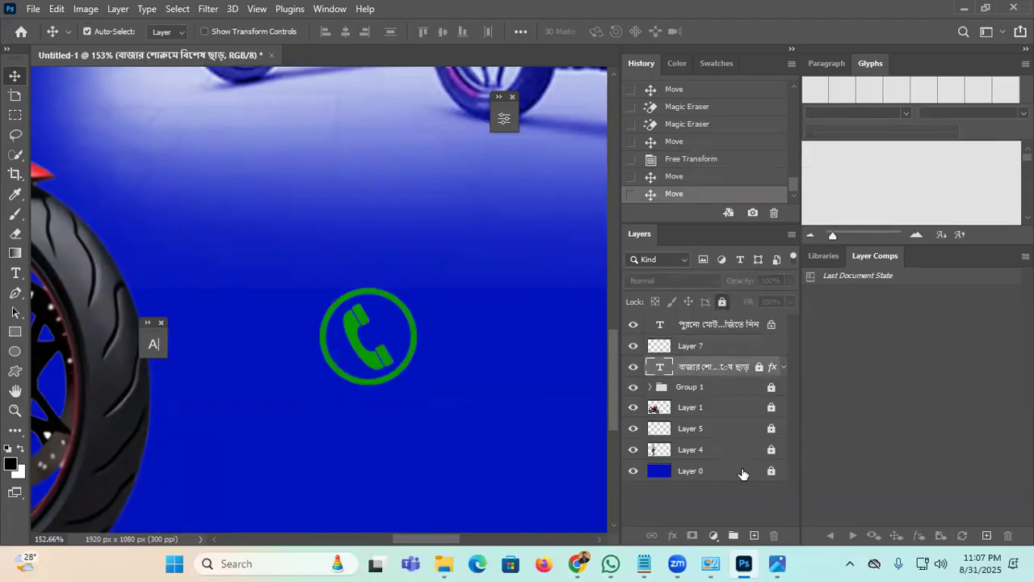
click(754, 535)
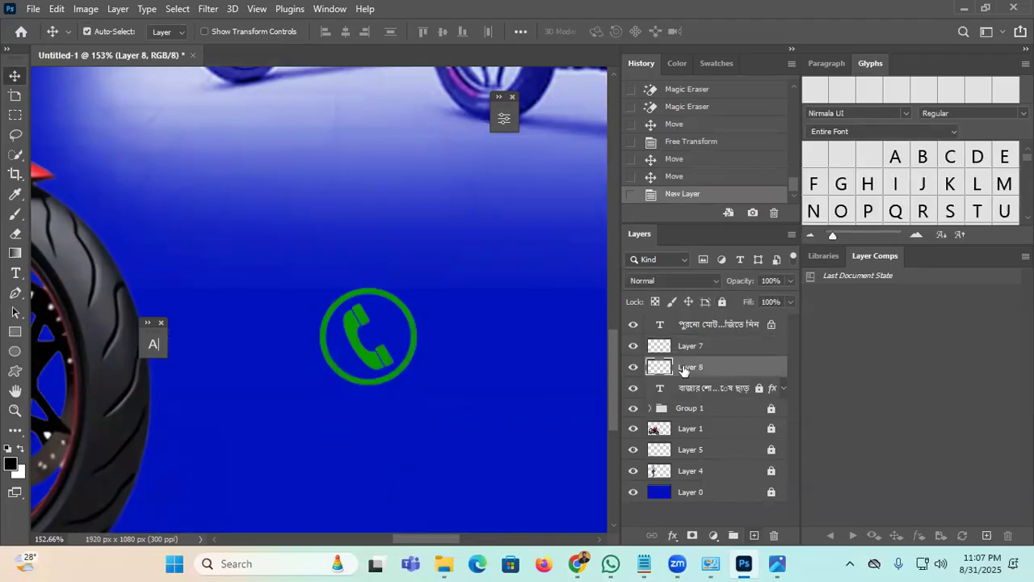
Step: Fill a square selection around the phone icon with black on the new layer
click(15, 115)
drag(310, 280, 434, 399)
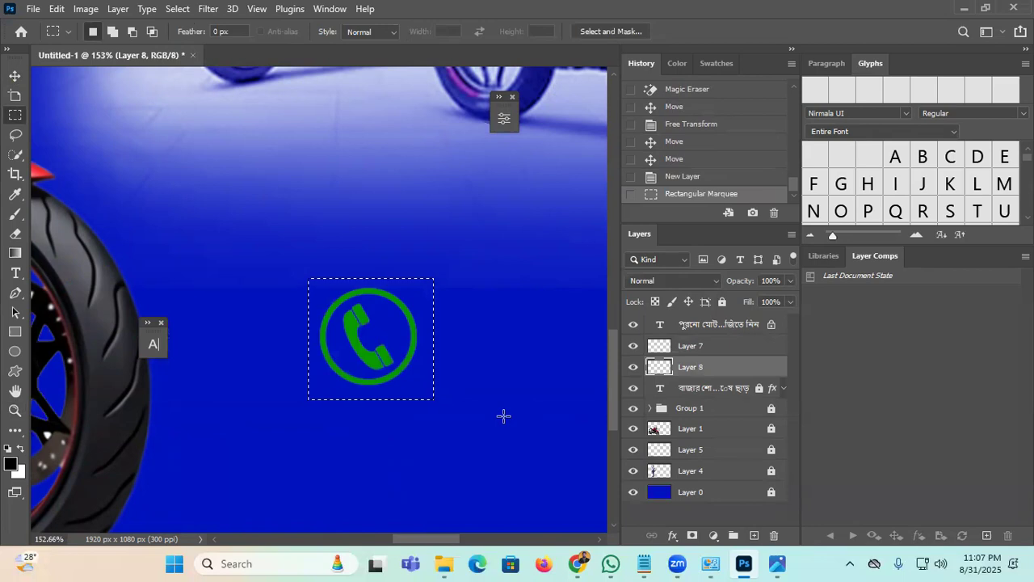
key(i)
key(shift+F5)
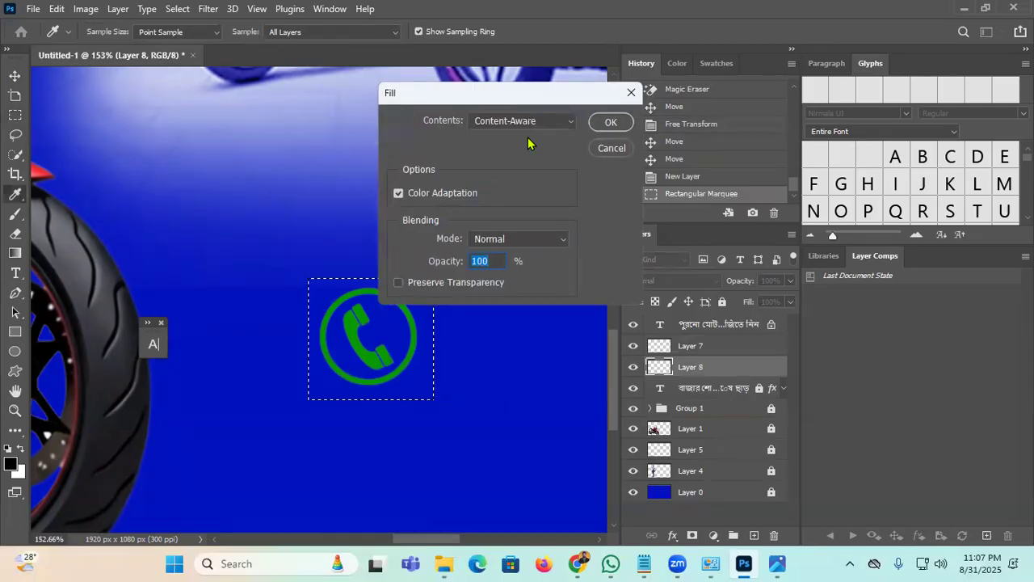
click(552, 123)
click(543, 161)
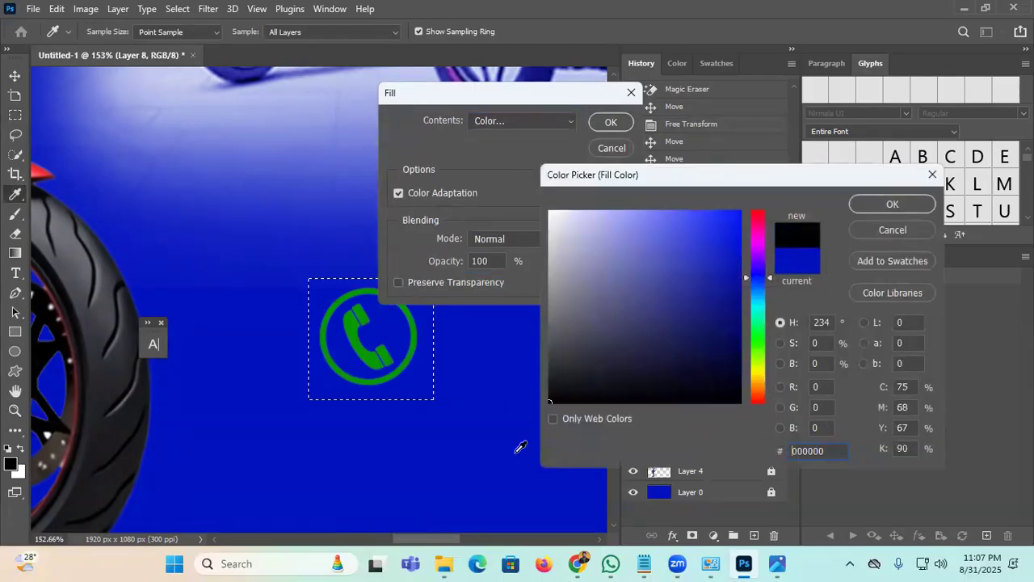
click(865, 207)
click(628, 127)
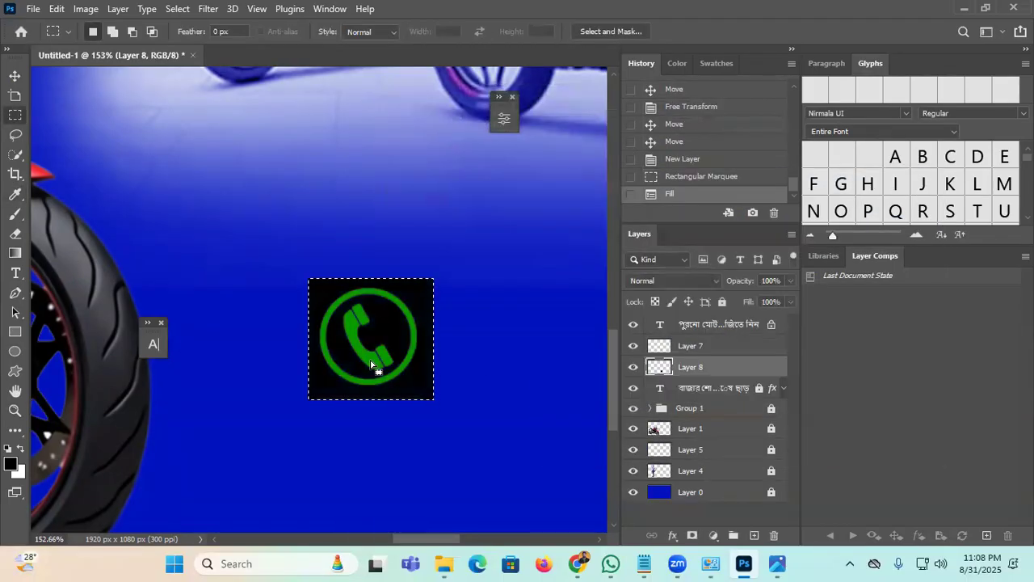
key(ctrl+d)
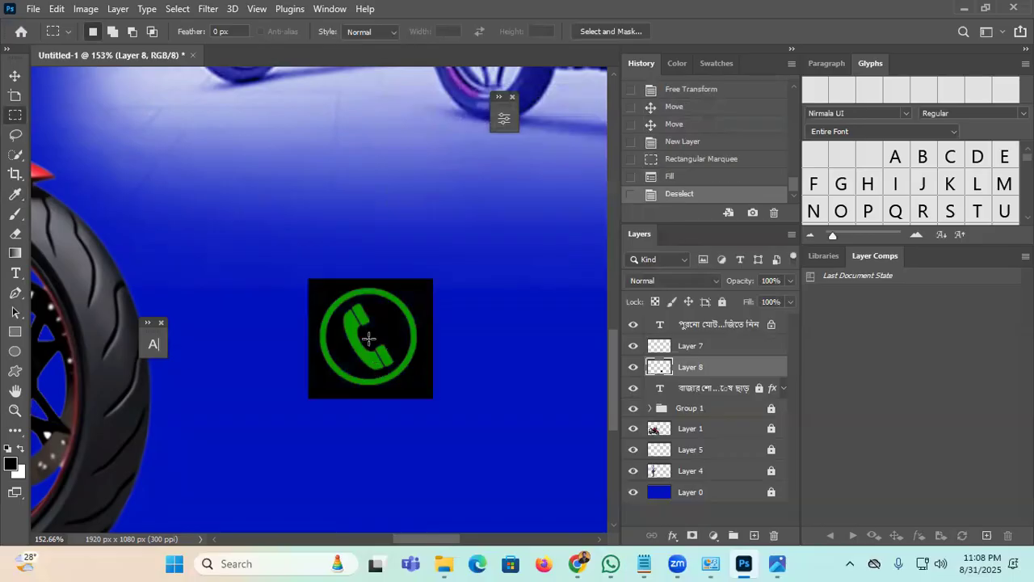
click(14, 75)
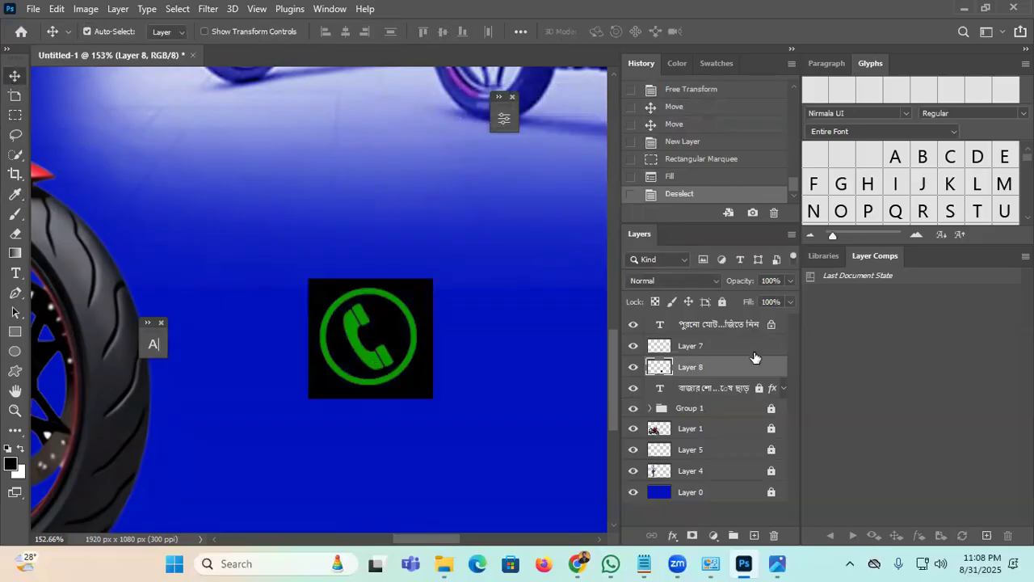
Step: Load the phone icon's shape as a selection and fill it with white #ffffff
key(ctrl)
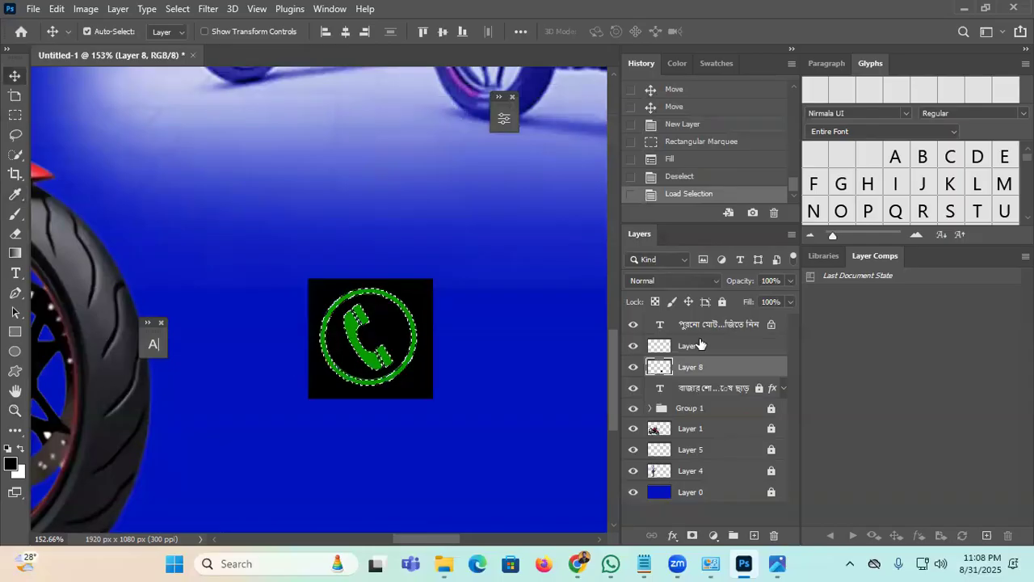
click(633, 349)
click(633, 350)
click(648, 347)
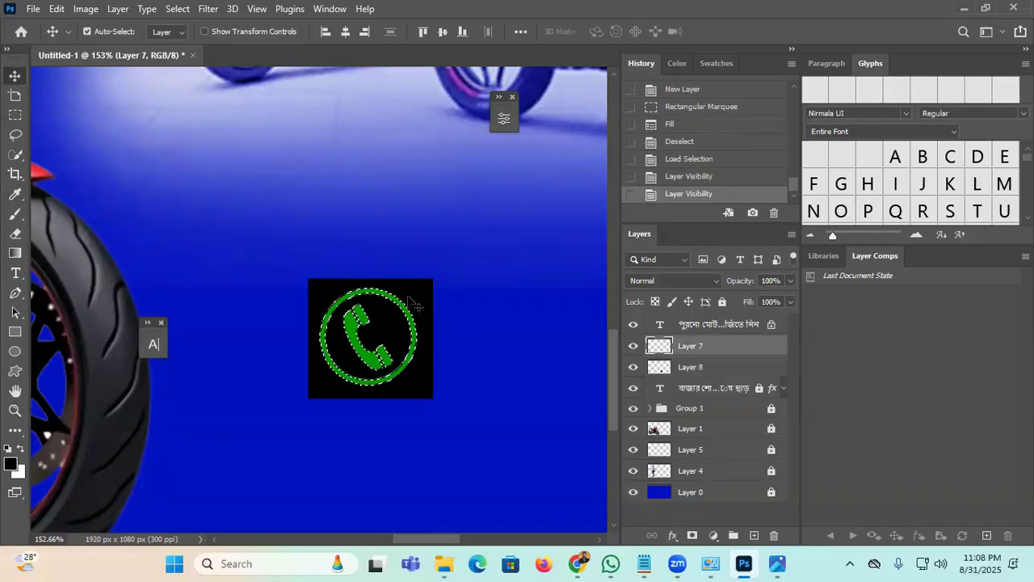
key(shift+F5)
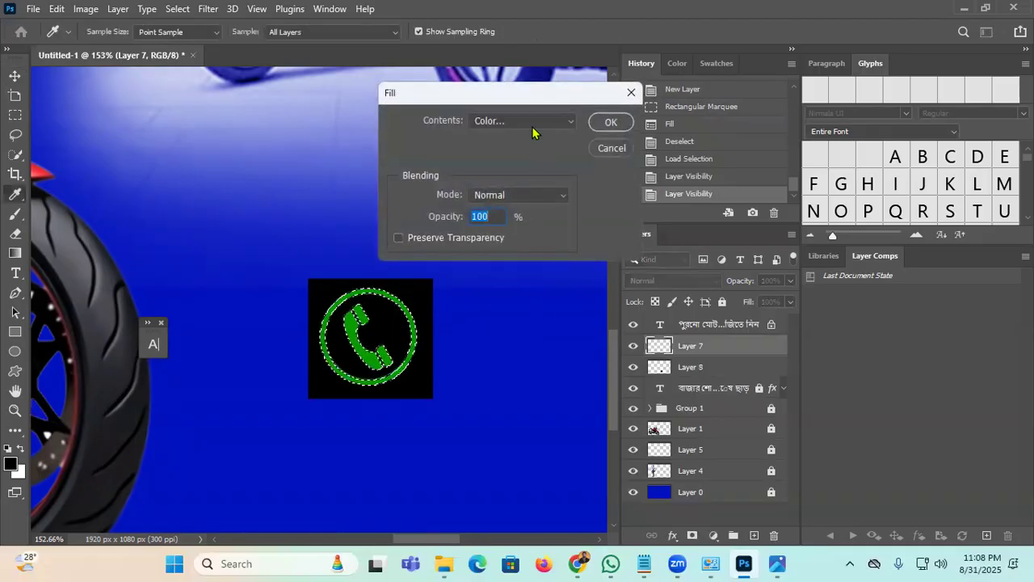
click(533, 121)
click(523, 161)
text(ffffff)
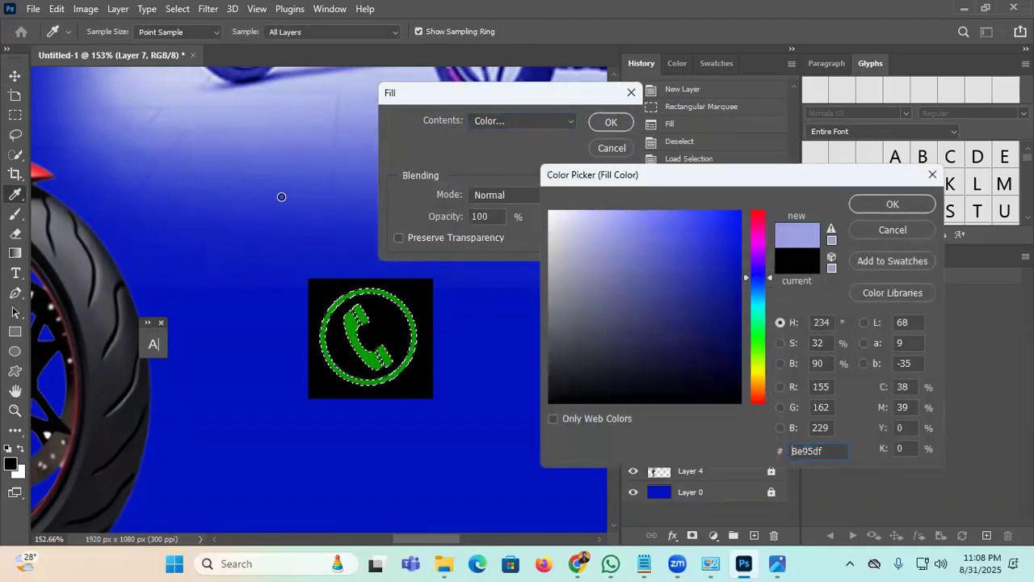
click(855, 203)
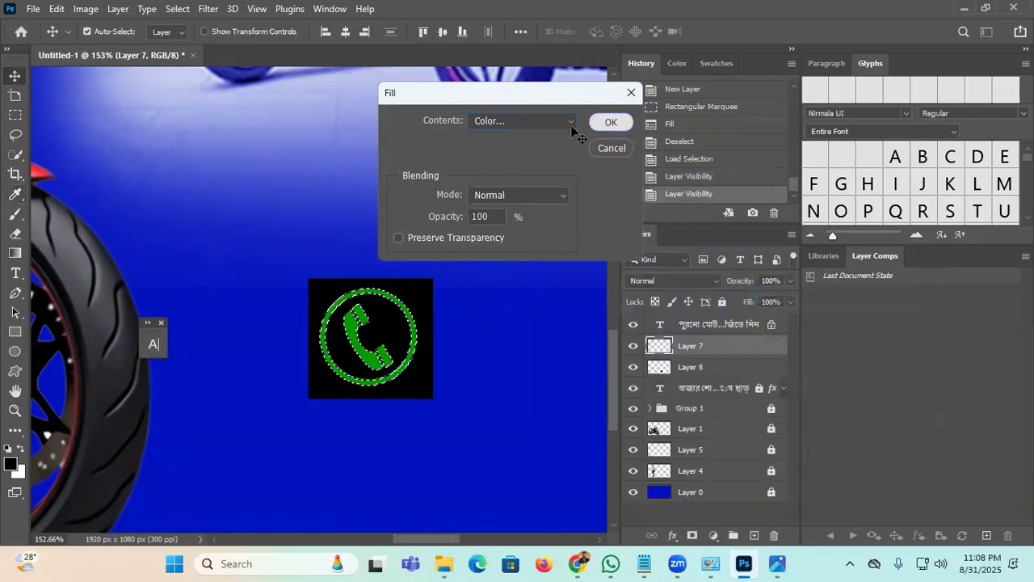
click(608, 122)
key(ctrl+d)
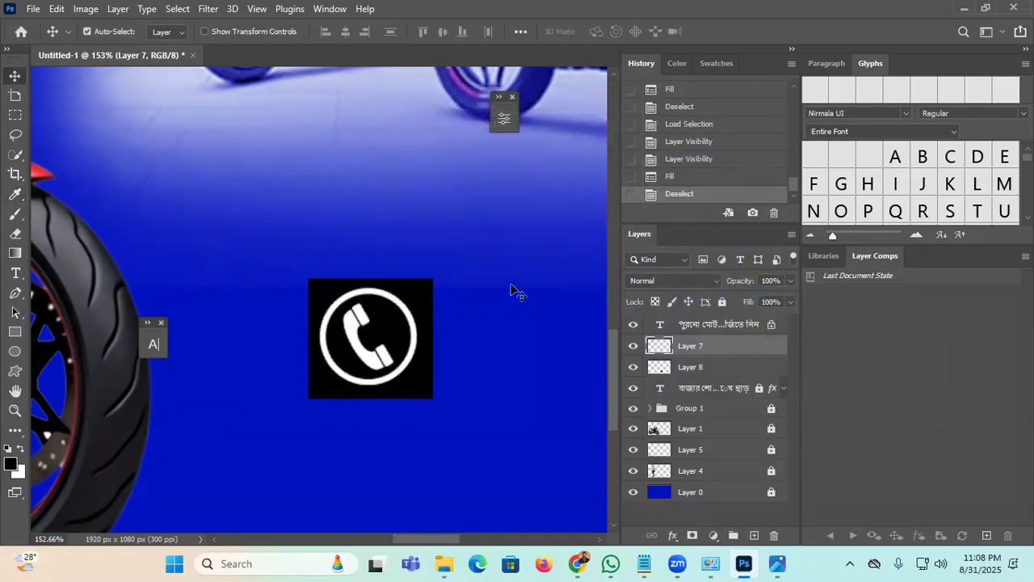
Step: Merge the white phone icon layer with its black square layer
drag(355, 323, 381, 198)
key(ctrl+z)
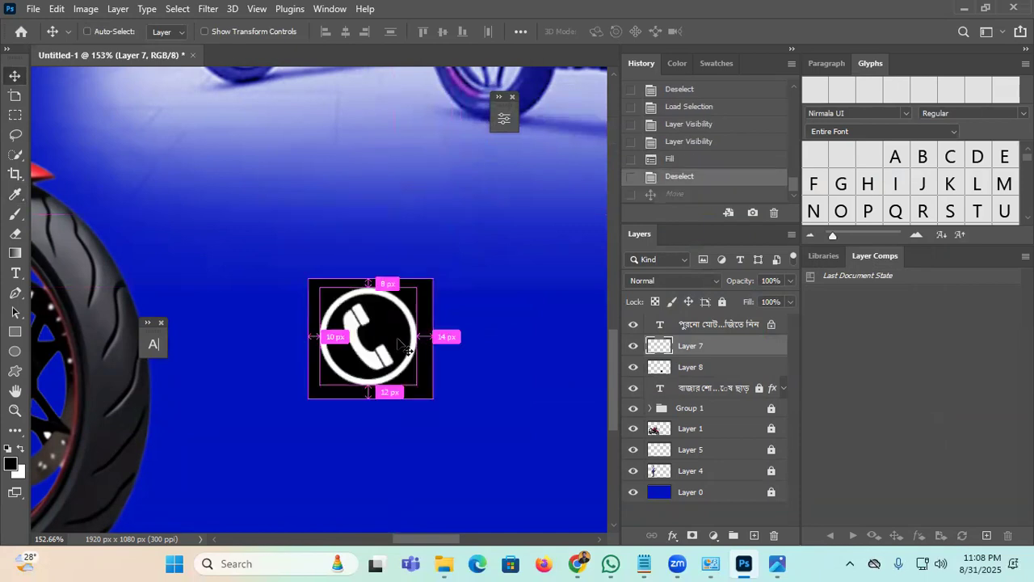
click(634, 367)
click(634, 367)
click(634, 346)
click(634, 345)
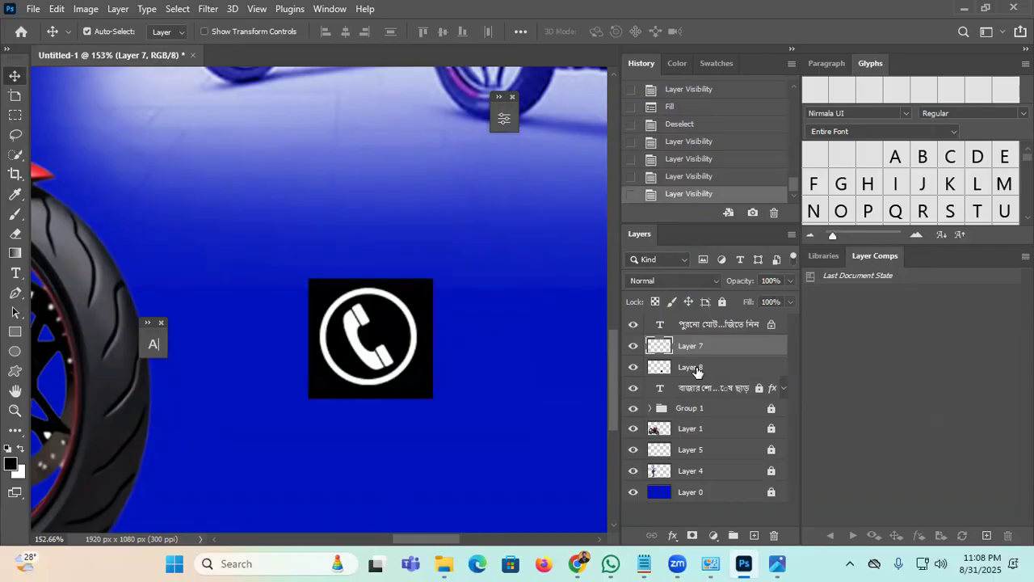
ctrl+click(697, 368)
right_click(687, 363)
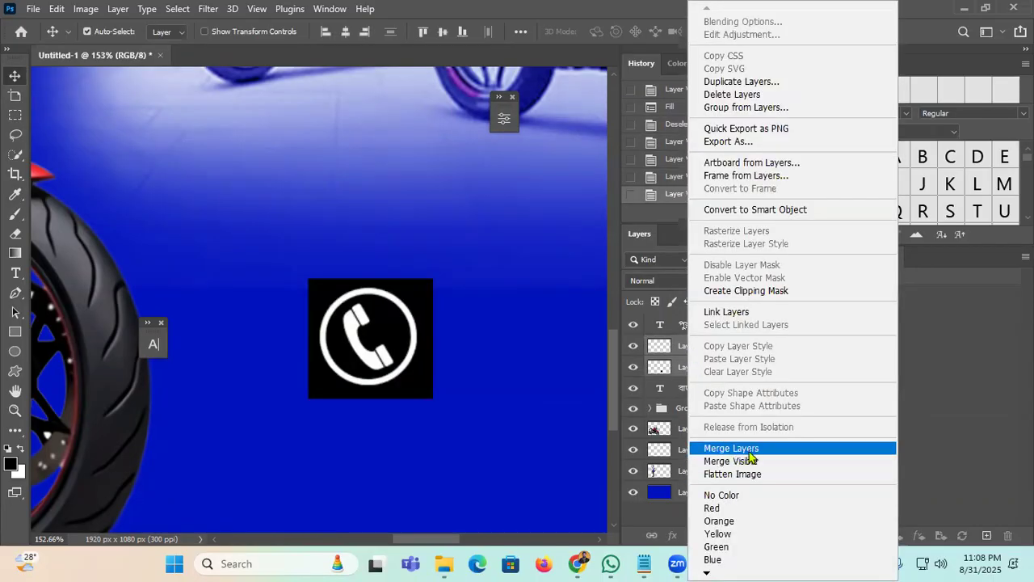
click(731, 448)
click(14, 410)
drag(316, 251, 251, 342)
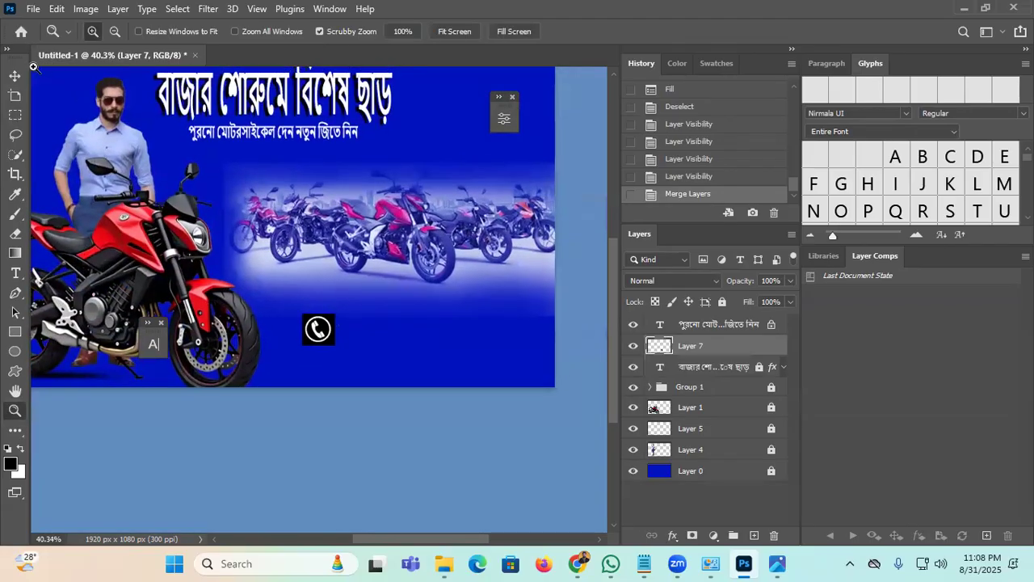
Step: Shrink the phone icon further to about 73% and reposition it in the lower middle
key(v)
drag(318, 329, 380, 353)
key(ctrl+t)
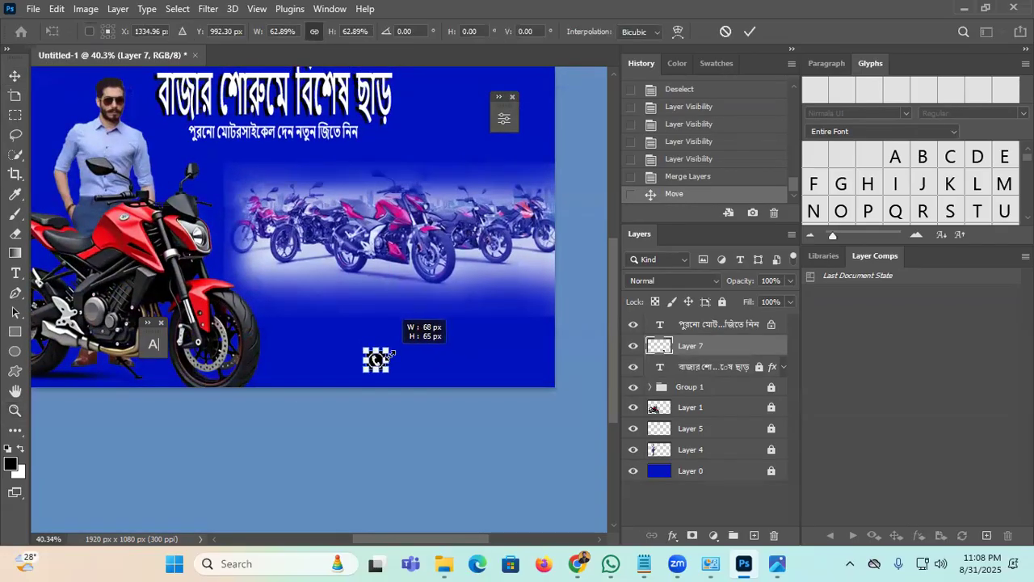
click(749, 32)
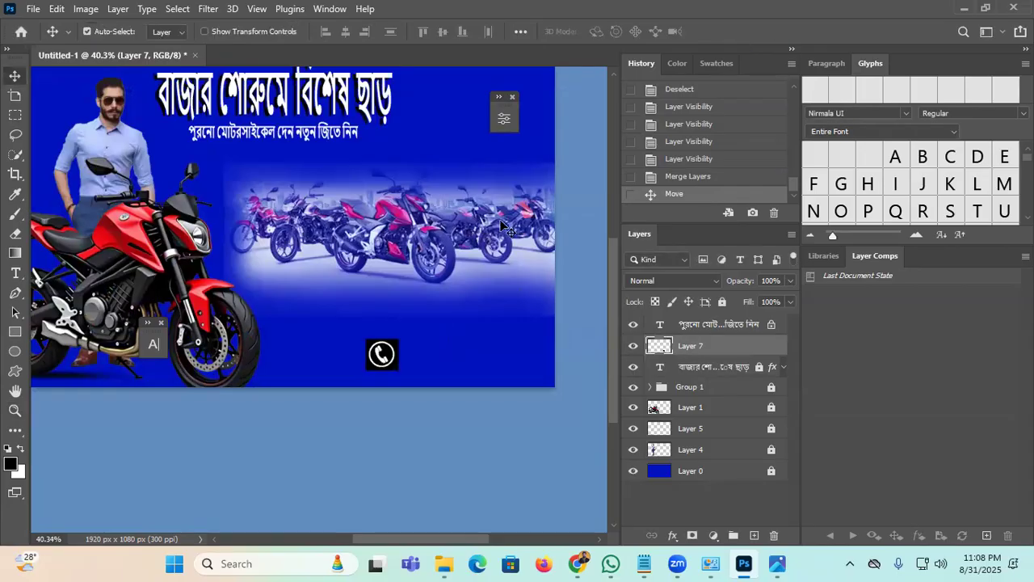
key(ctrl+t)
drag(396, 341, 382, 368)
click(750, 32)
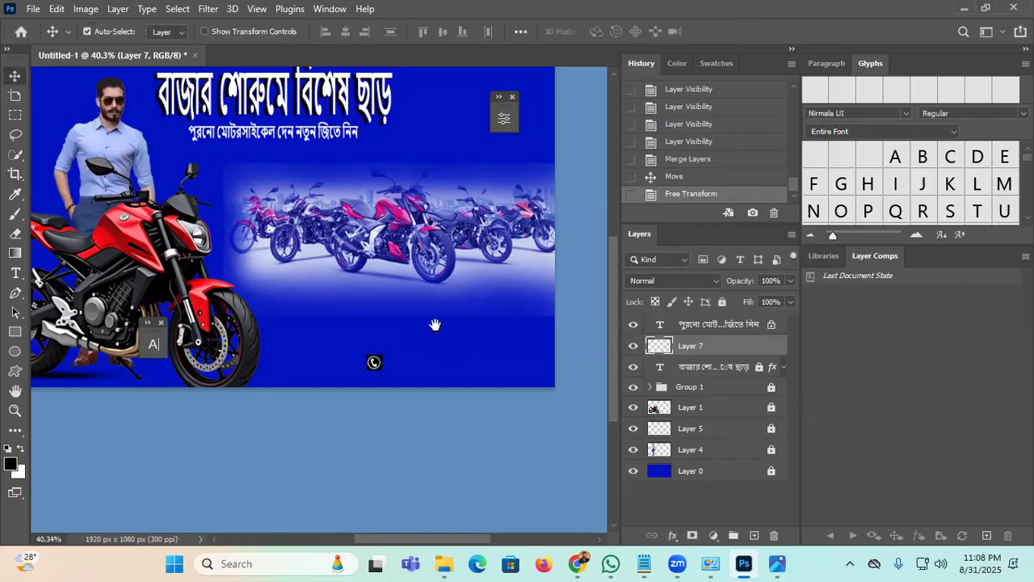
drag(435, 325, 386, 354)
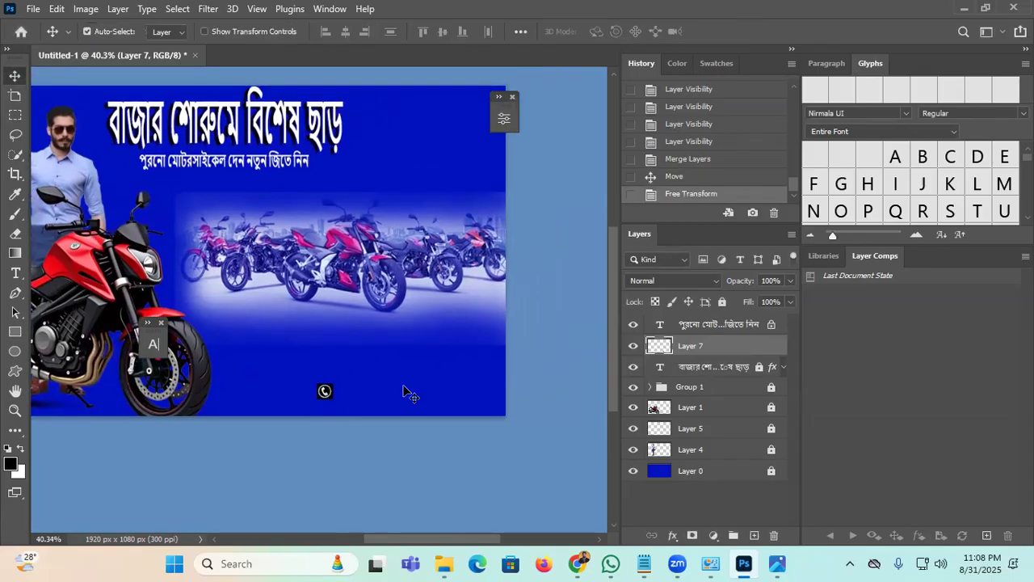
drag(324, 392, 348, 369)
click(501, 378)
Step: Create a placeholder text layer above the phone icon with the Type tool
click(727, 347)
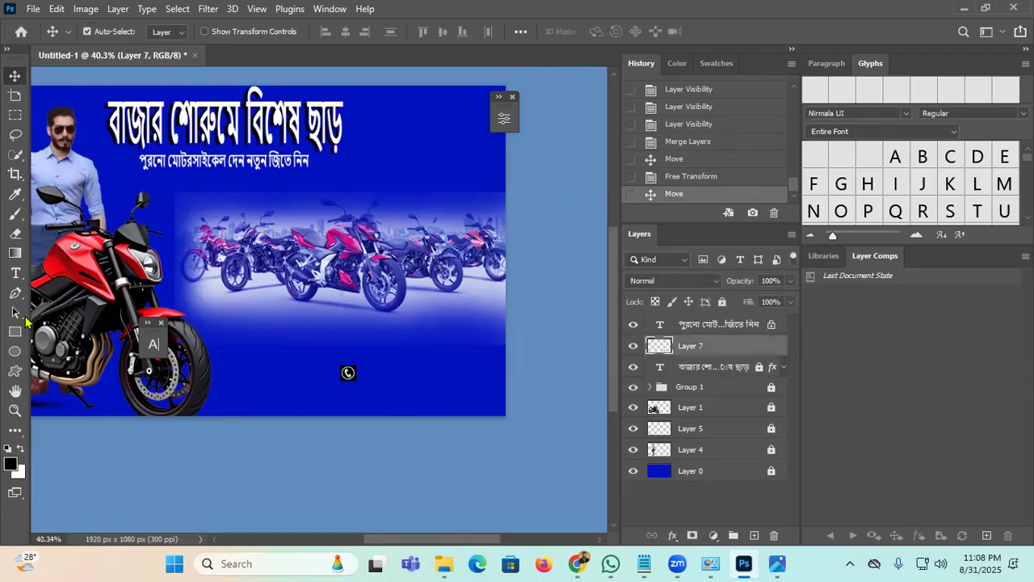
click(15, 273)
click(290, 338)
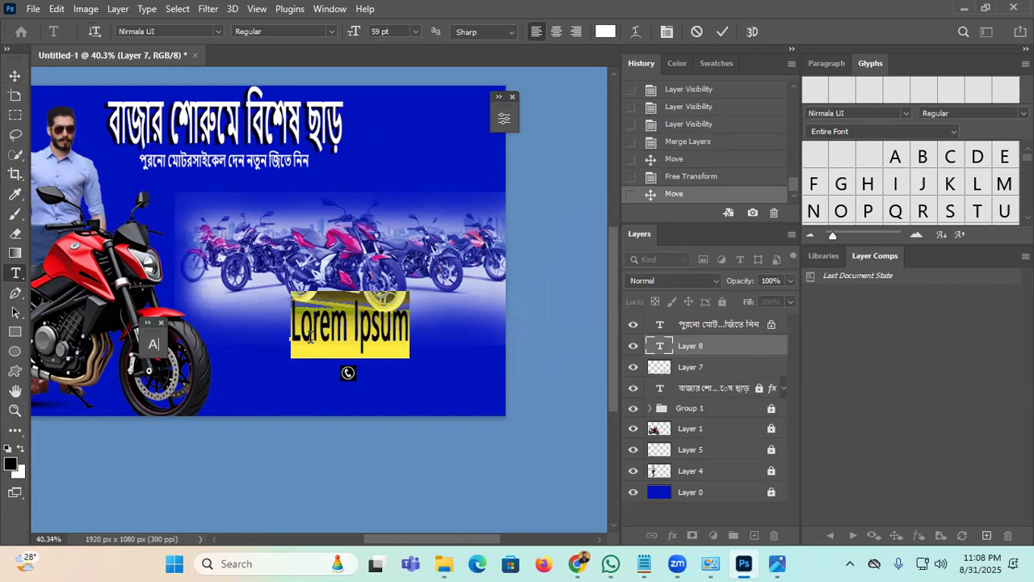
Step: Replace the placeholder with the showroom's contact phone number and commit it
key(BackSpace)
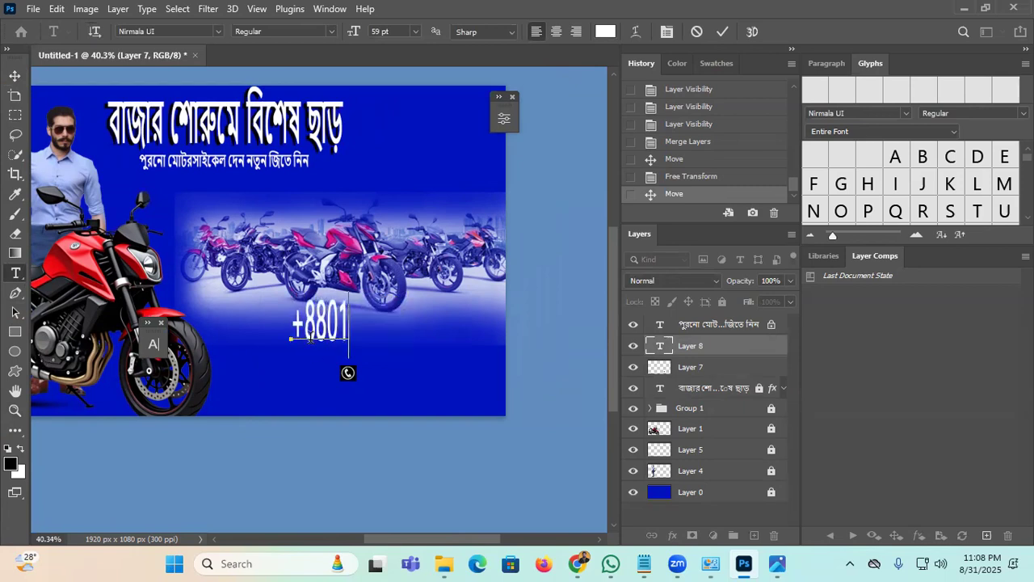
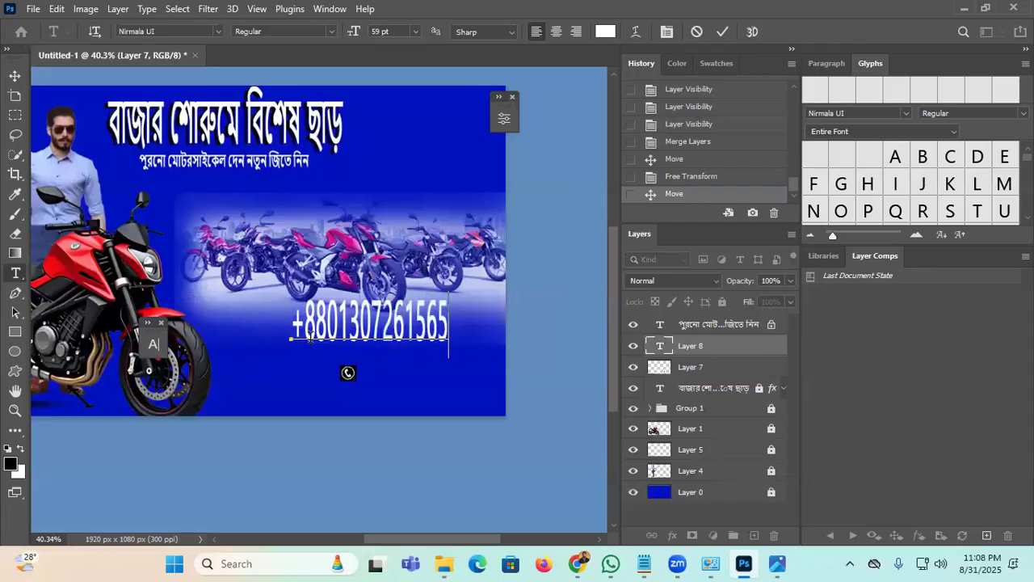
click(722, 32)
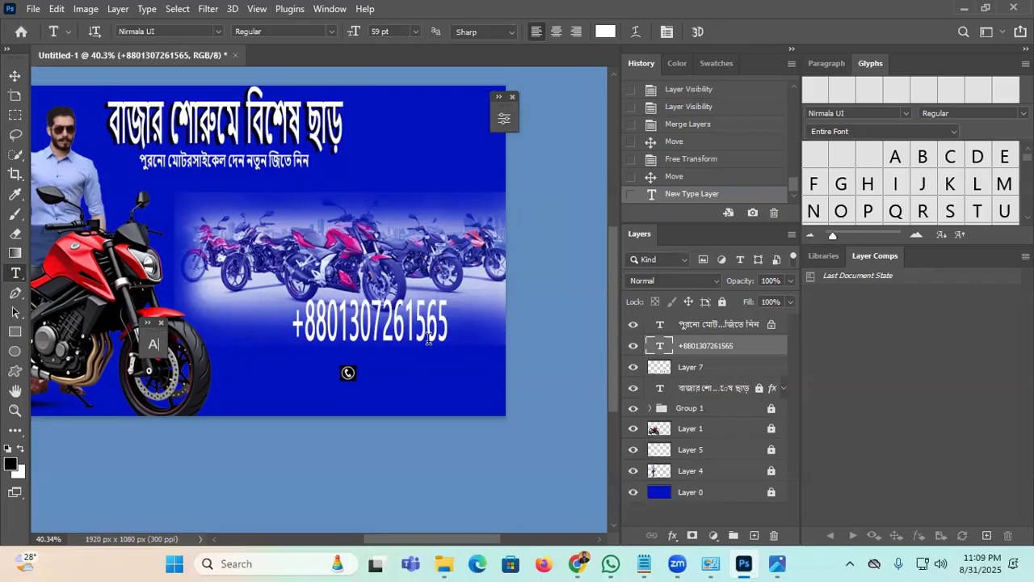
Step: Pan the banner into fuller view and bring up the Character settings
drag(279, 211, 357, 198)
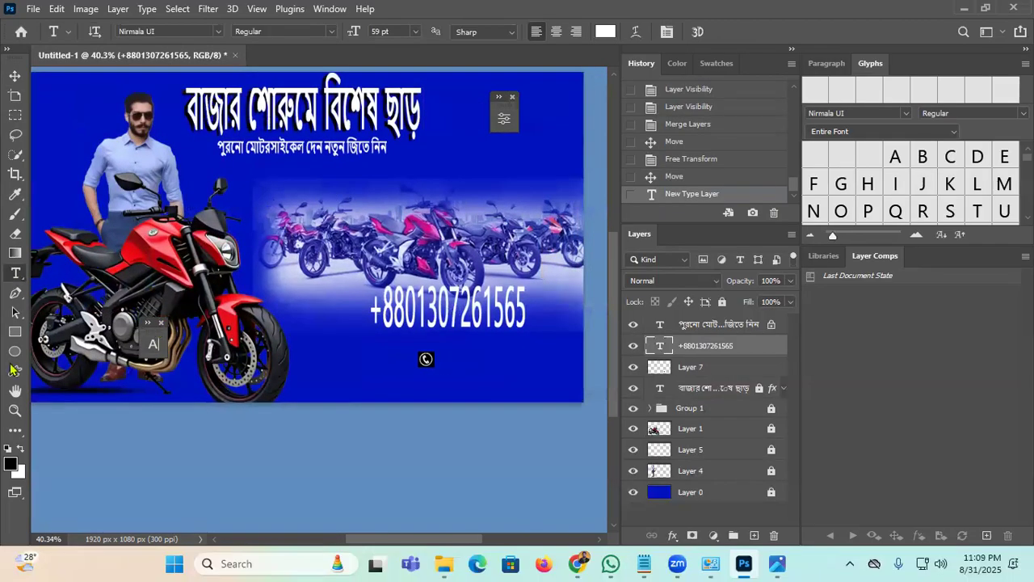
click(15, 75)
drag(152, 325, 115, 196)
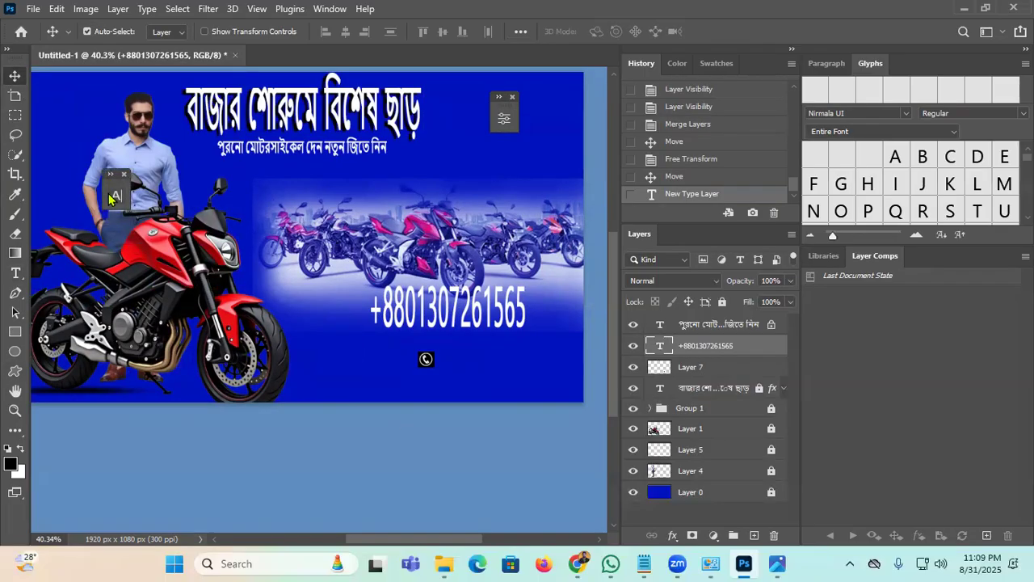
click(114, 197)
Step: Set the phone number to 40 pt, turn off Faux Bold, and adjust its vertical scale
drag(138, 236, 109, 241)
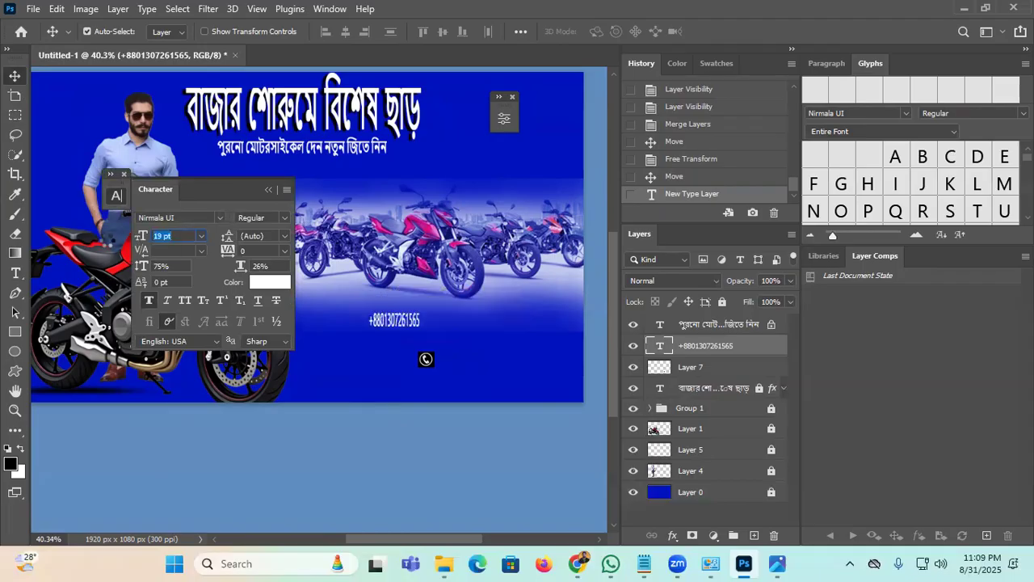
text(27)
key(Return)
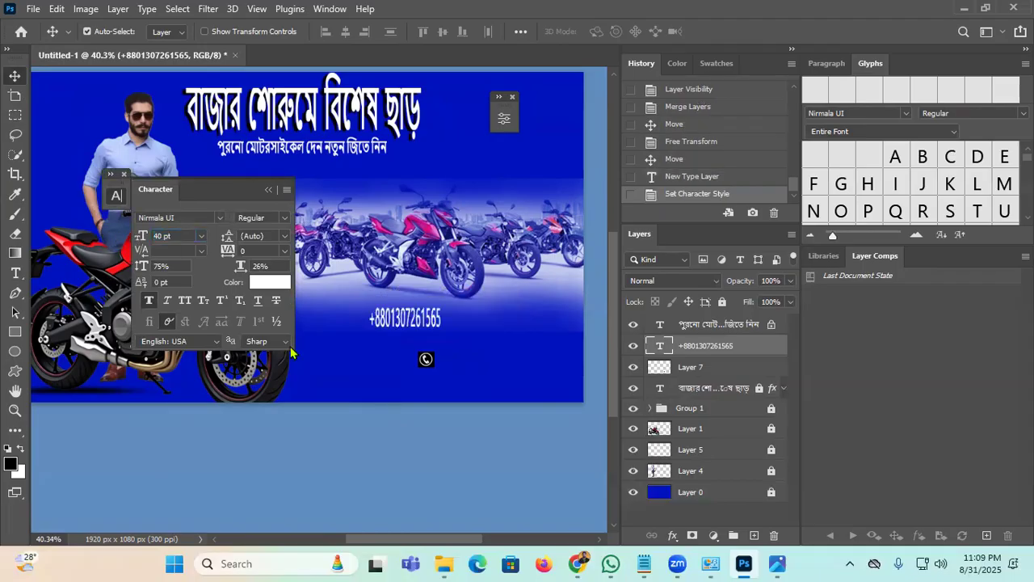
text(40)
key(Return)
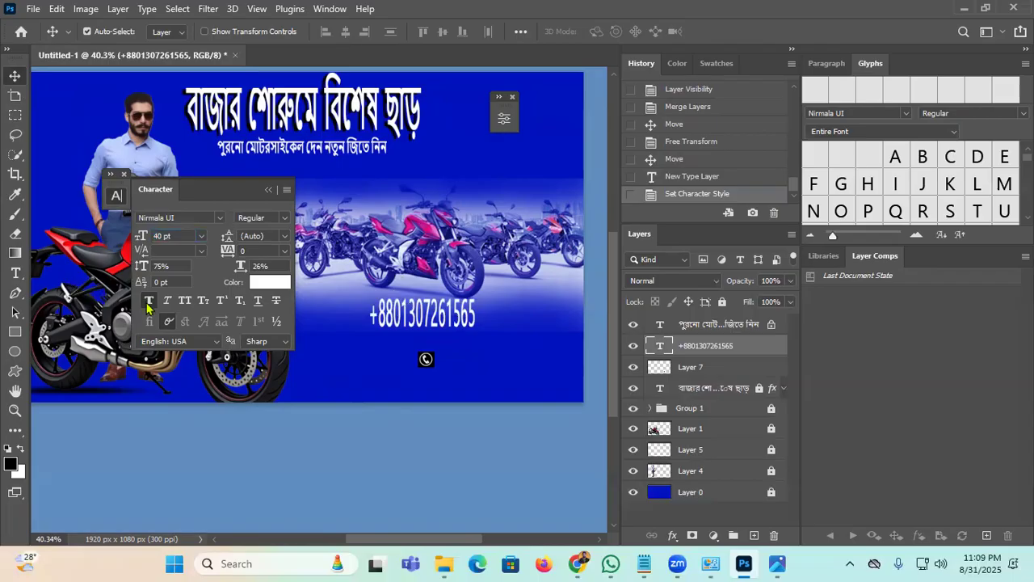
click(143, 304)
click(151, 320)
drag(140, 271, 104, 275)
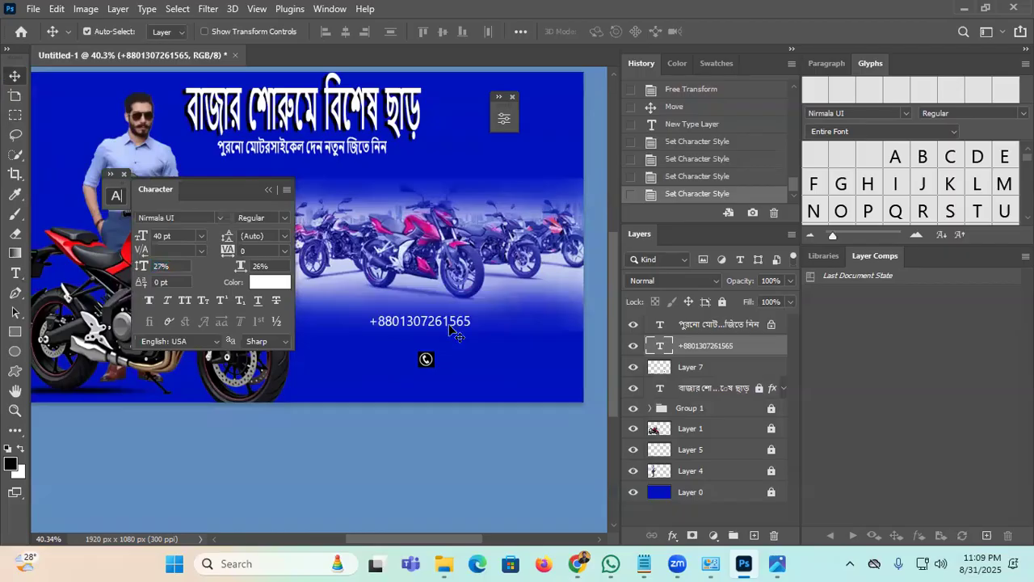
Step: Place the phone number and phone icon side by side in the lower right
drag(420, 321, 516, 362)
click(270, 189)
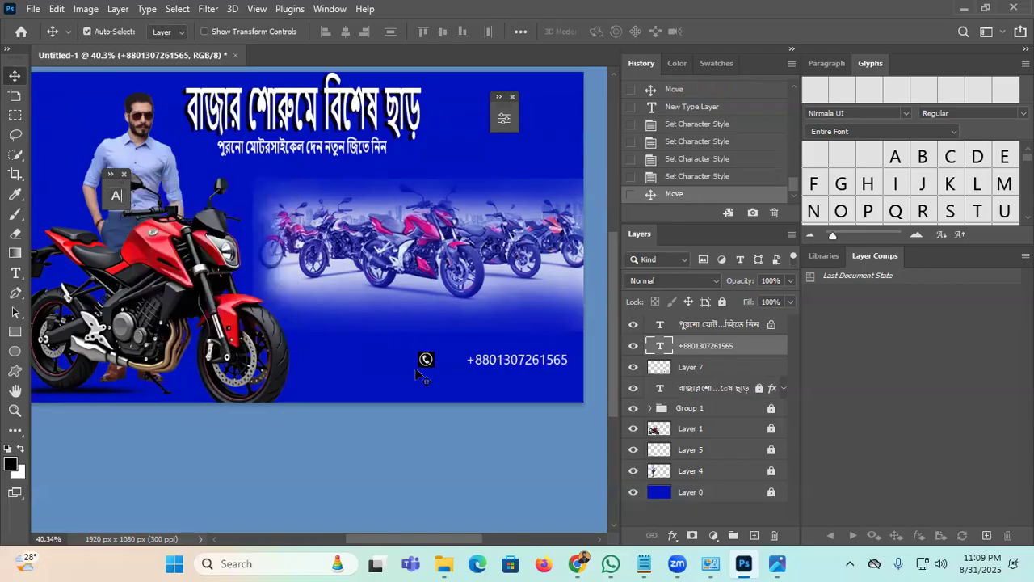
drag(427, 363, 451, 364)
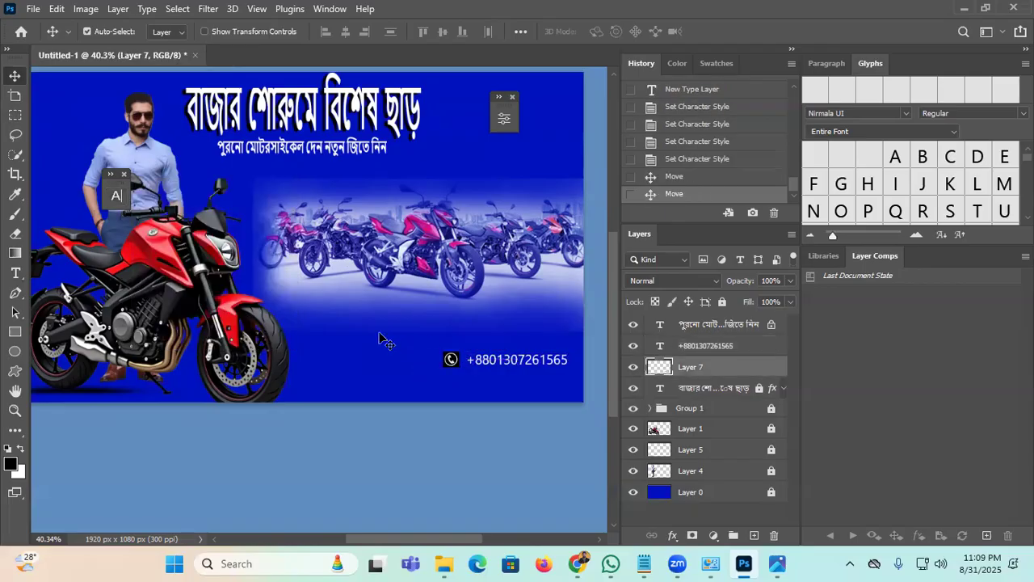
click(515, 384)
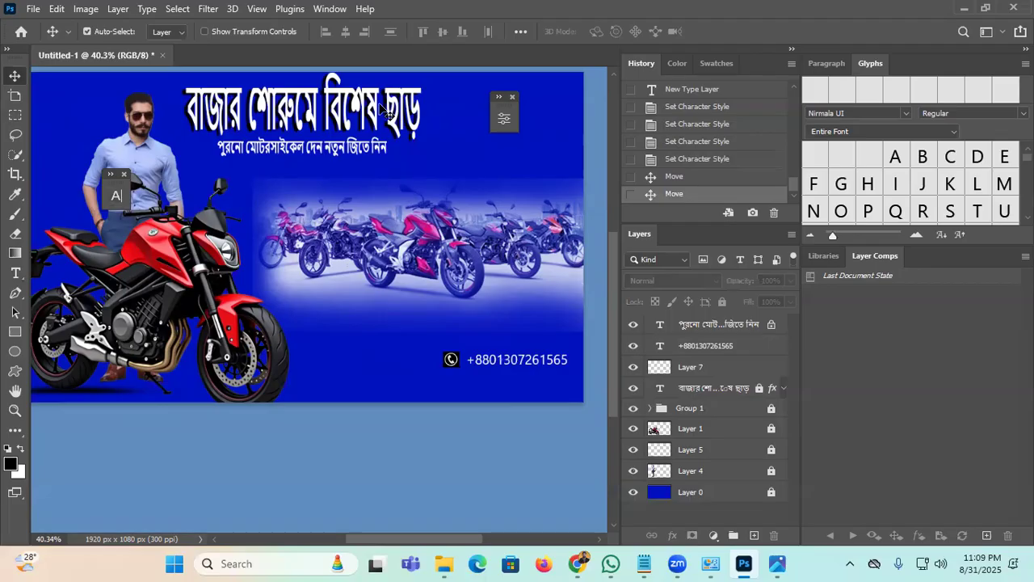
Step: Show rulers and drag a horizontal guide near the phone number
key(ctrl+r)
scroll(385, 111, up, 2)
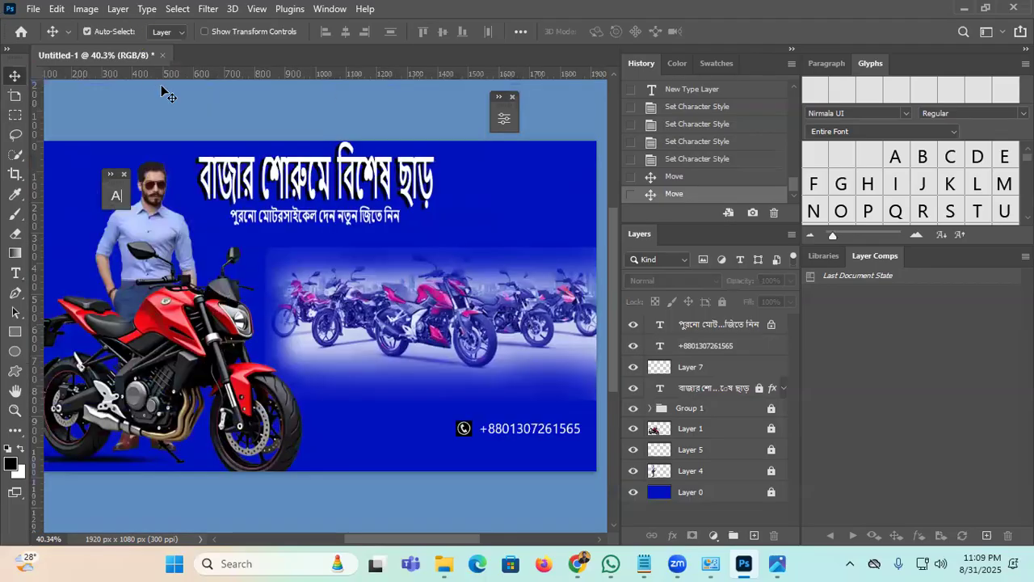
drag(395, 76, 436, 75)
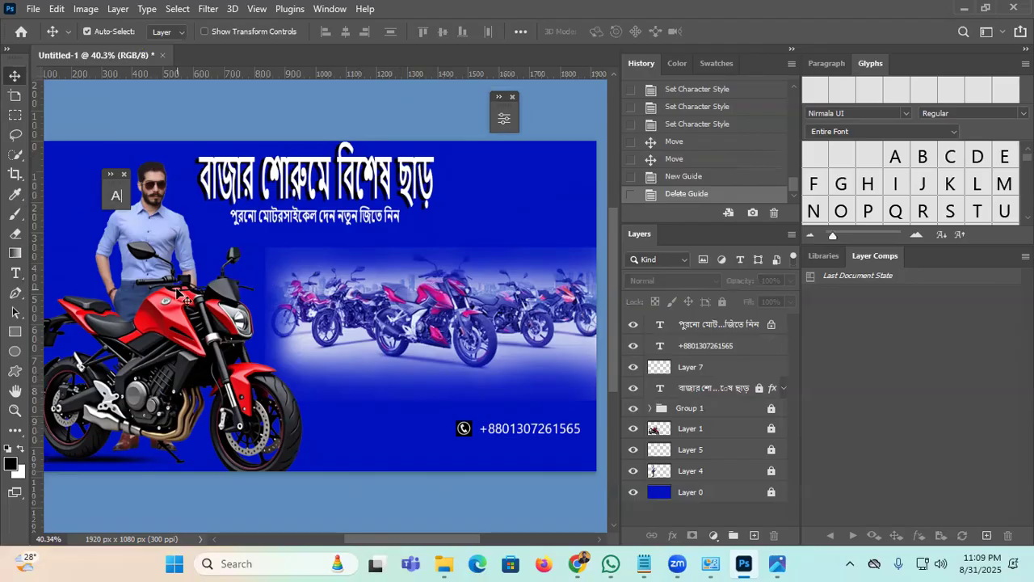
Step: Add the showroom's e-mail address as a text line above the phone number
click(18, 275)
click(359, 394)
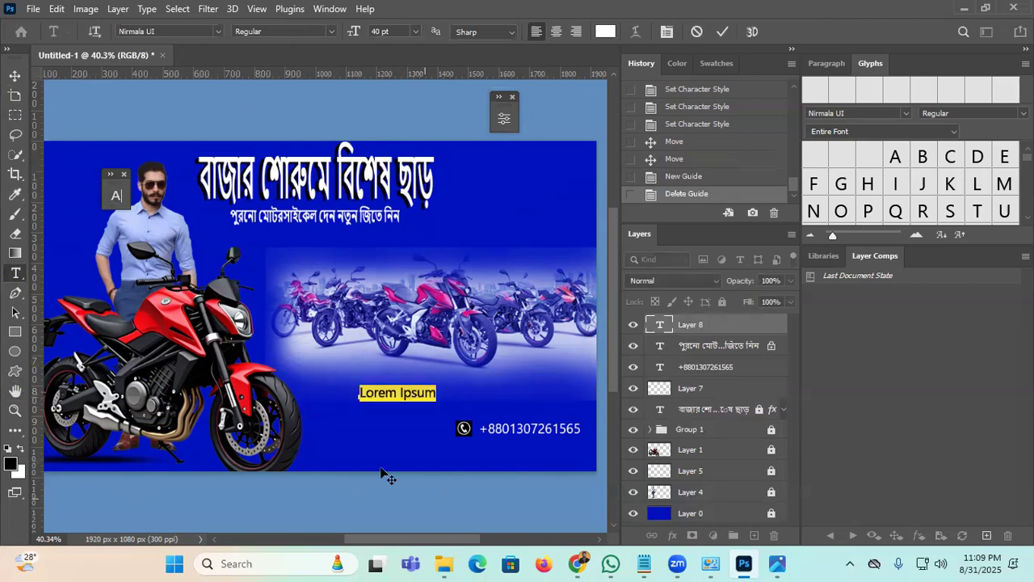
text(h)
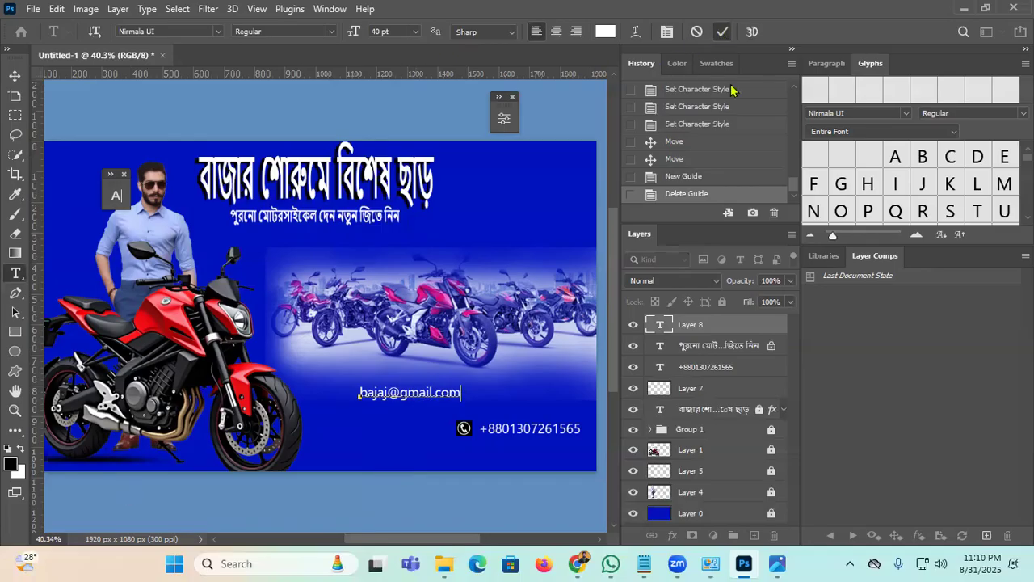
click(723, 31)
click(577, 563)
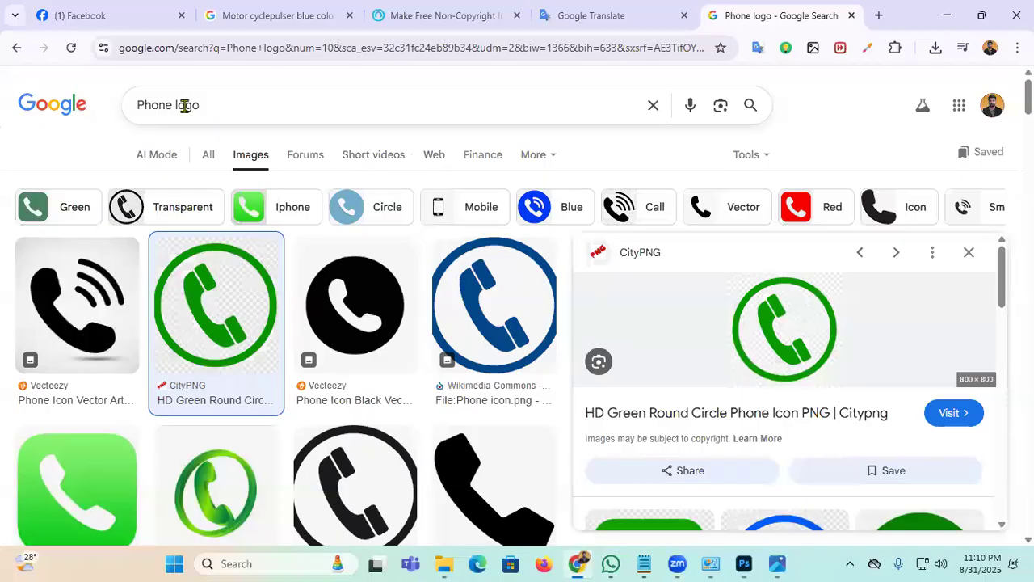
Step: Search Google Images for 'email logo' and copy the blue round envelope icon
drag(171, 104, 70, 127)
text(emai)
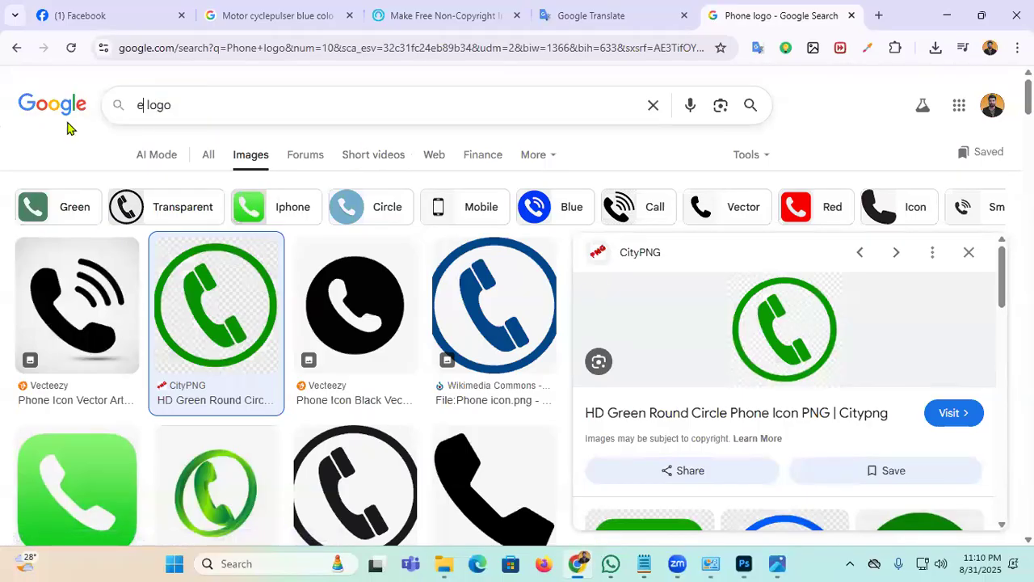
key(Return)
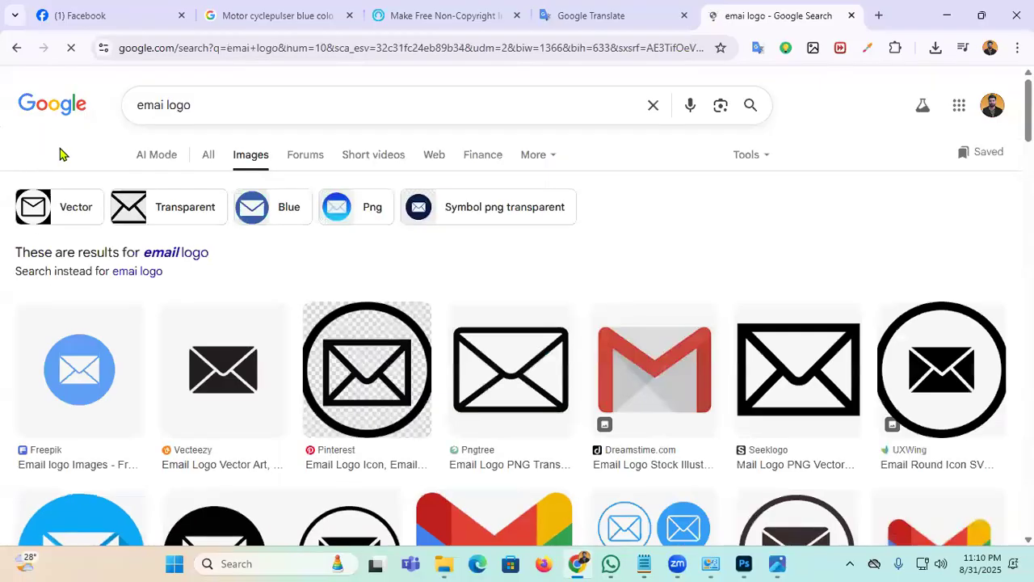
click(61, 385)
right_click(806, 324)
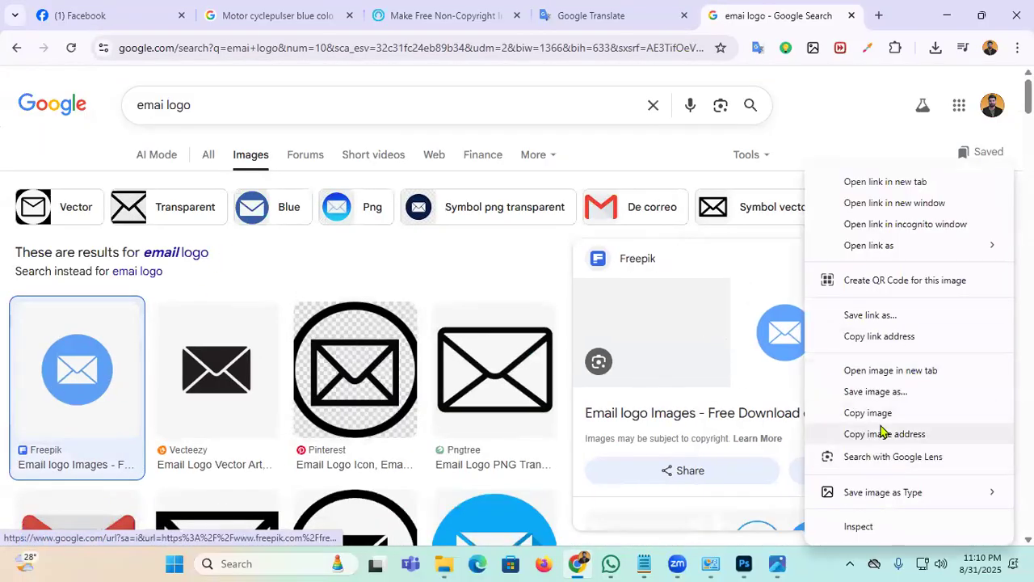
click(742, 563)
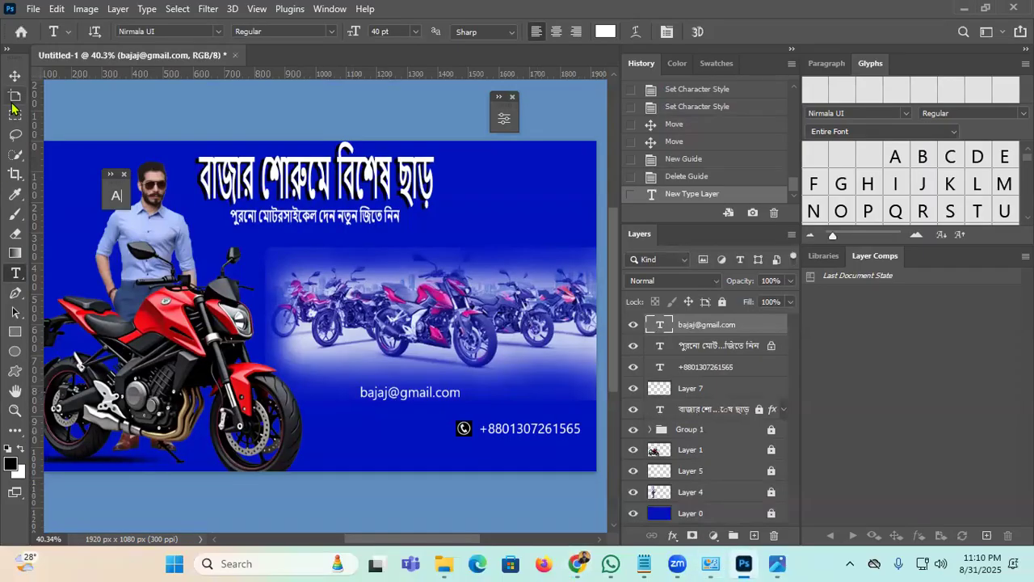
Step: Paste the envelope image into the banner and shift it right
click(14, 77)
click(386, 439)
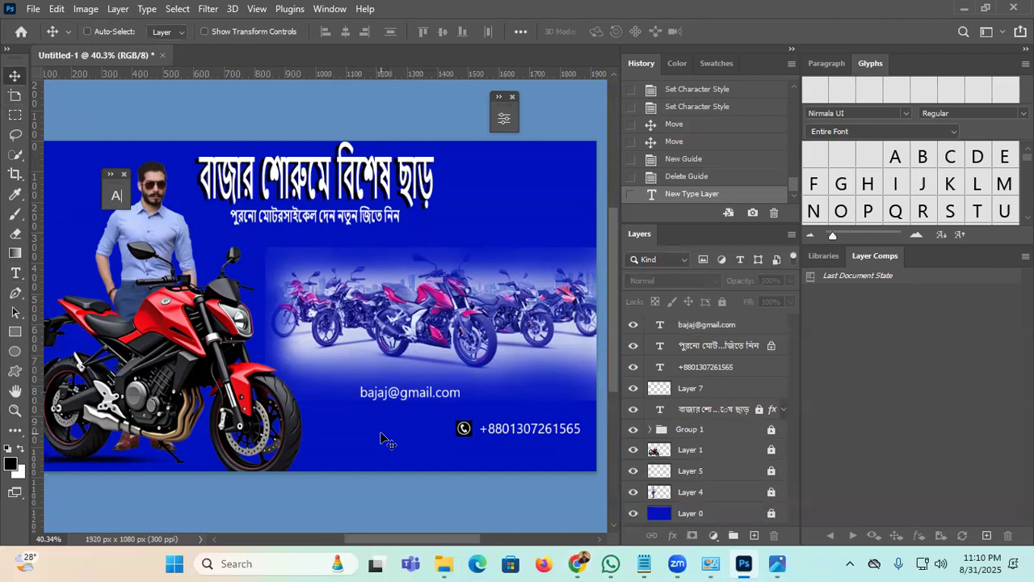
key(ctrl+v)
drag(309, 277, 334, 275)
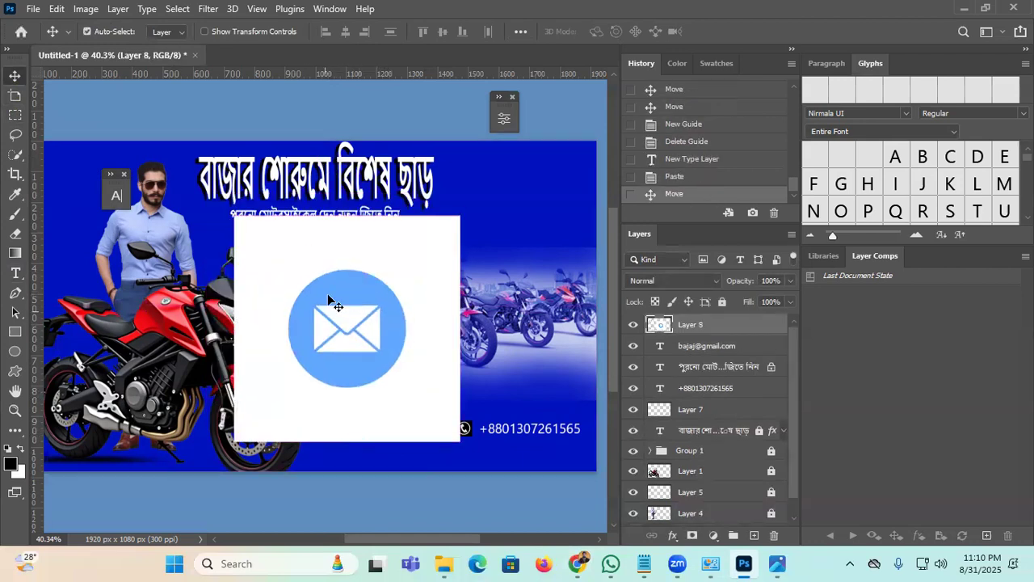
Step: Copy the round blue envelope to its own layer using an elliptical selection
click(15, 114)
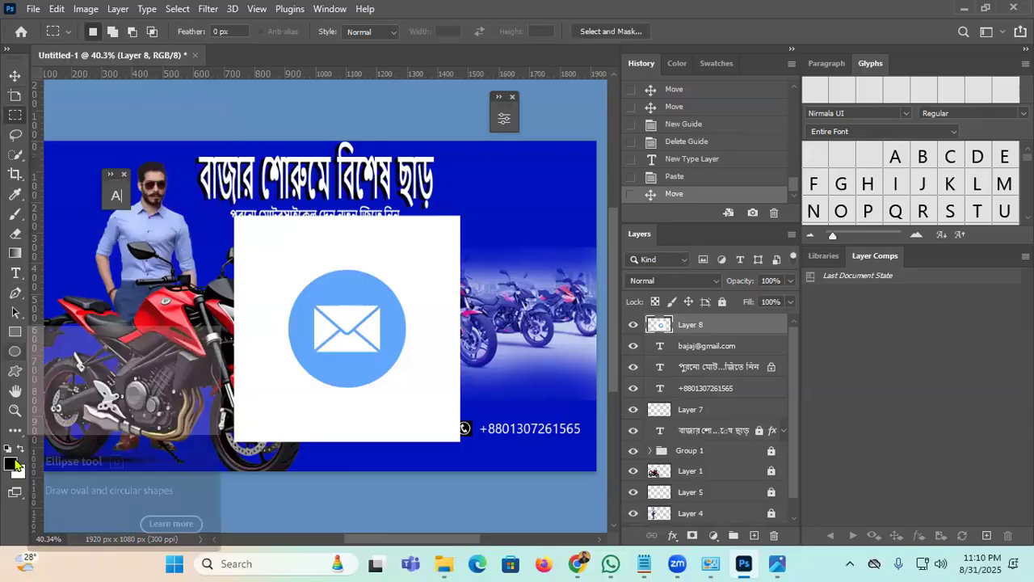
click(15, 431)
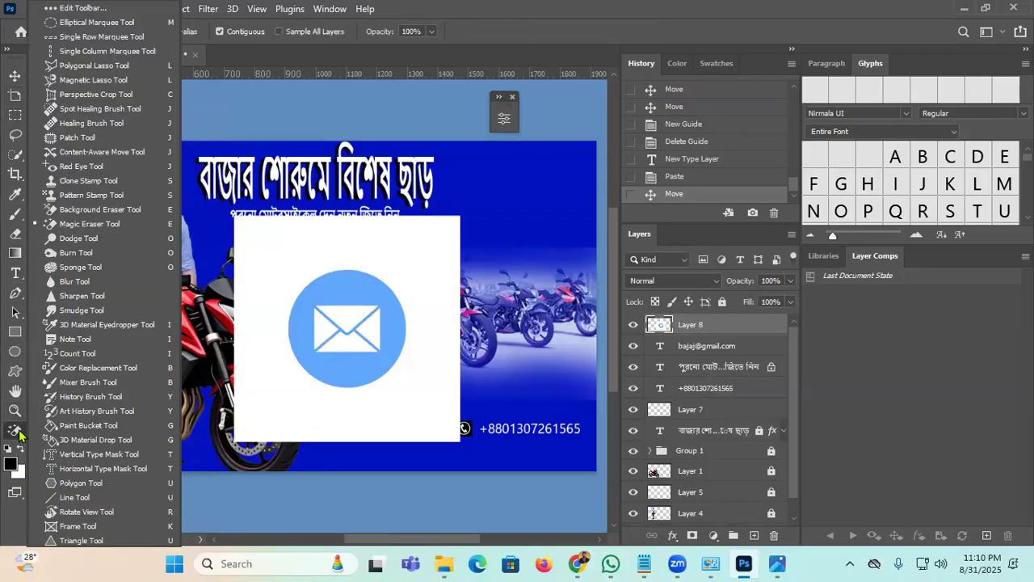
click(90, 24)
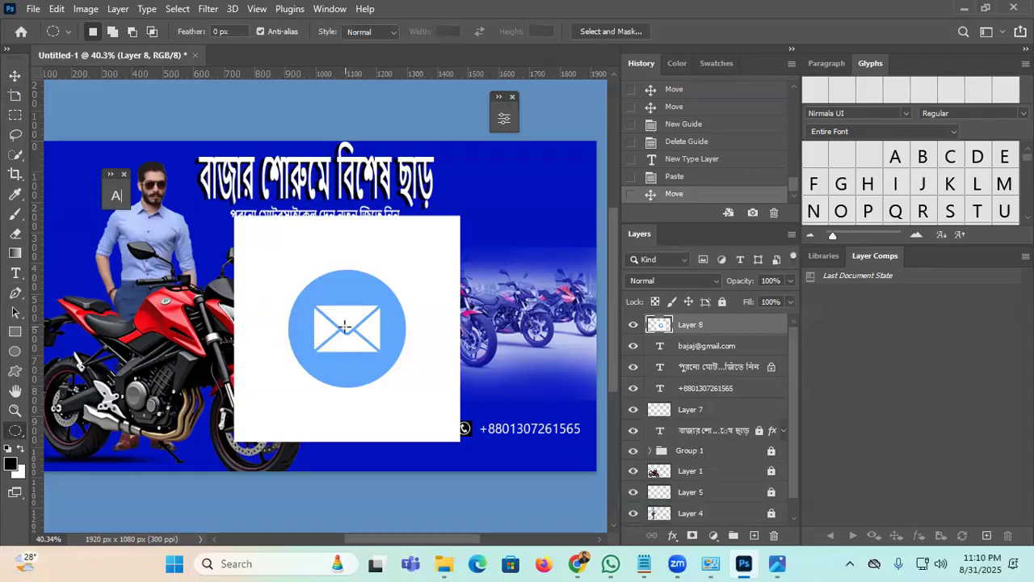
drag(345, 324, 403, 401)
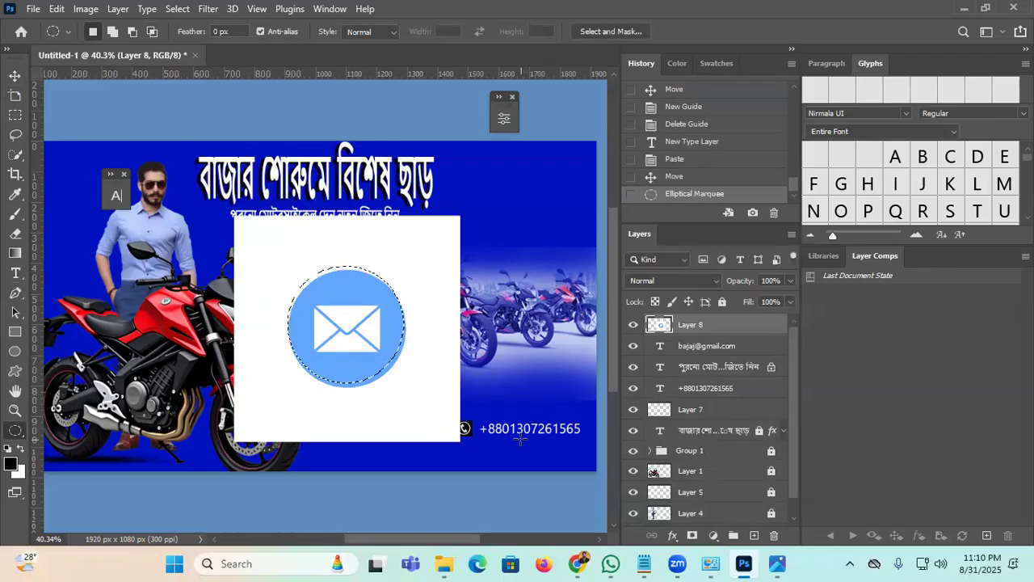
key(Down)
key(Down)
key(Down)
key(Down)
key(Down)
key(Right)
key(Right)
key(Right)
key(Right)
key(Right)
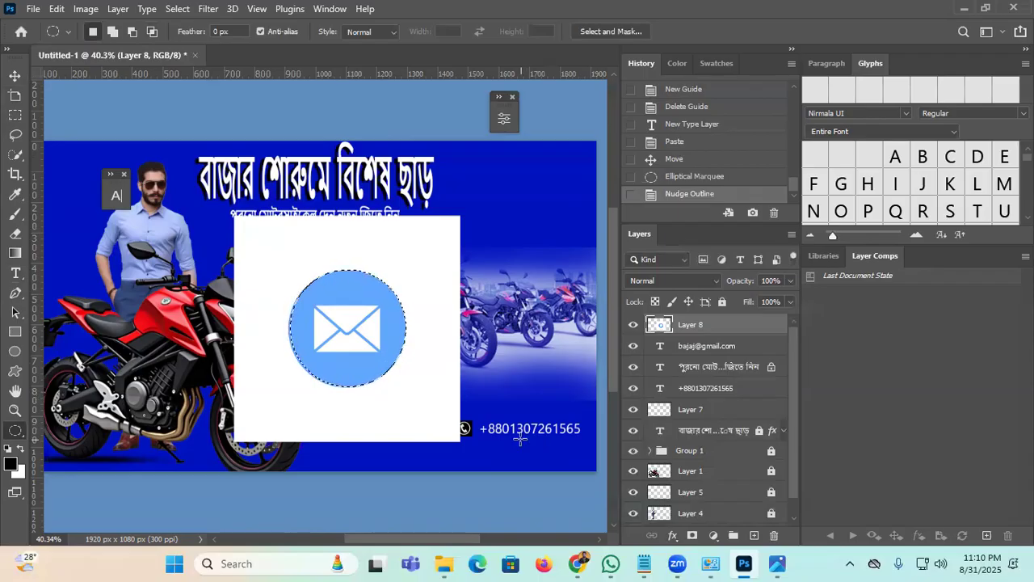
key(ctrl+j)
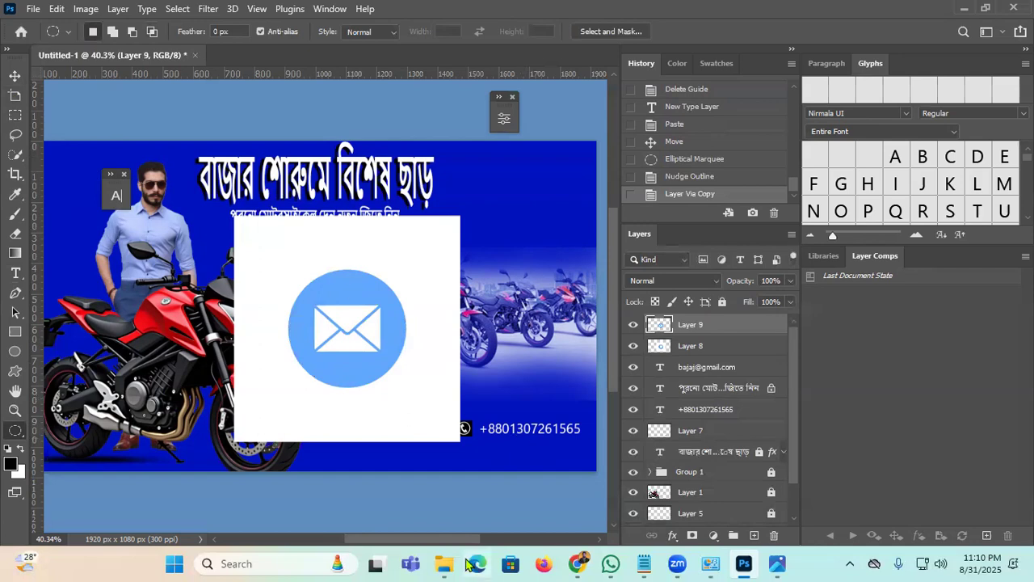
Step: Hide and select the white square Layer 8
key(v)
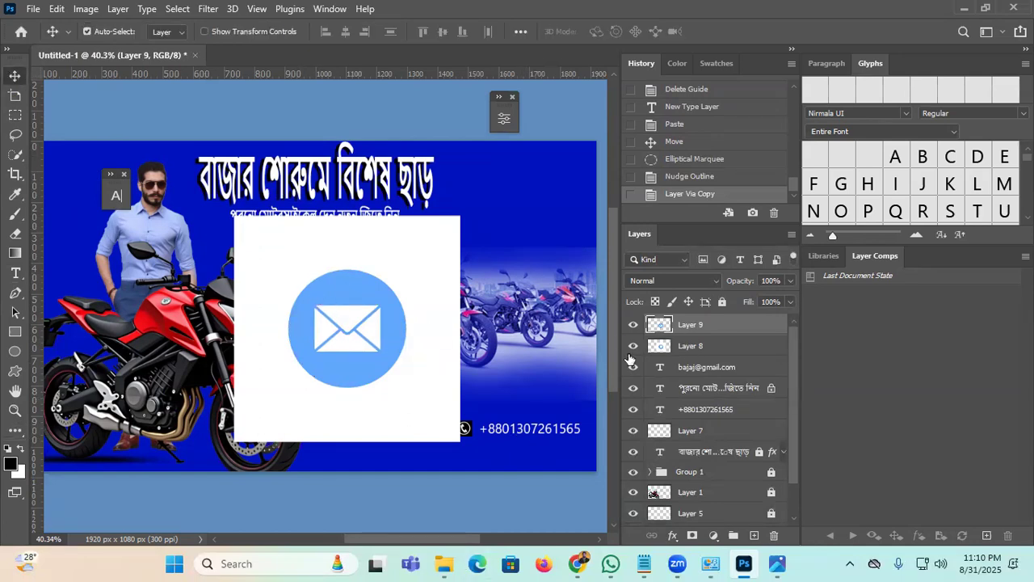
click(633, 346)
click(701, 347)
Step: Delete the white square, shrink the envelope to about a third, and set it beside the e-mail text
key(Delete)
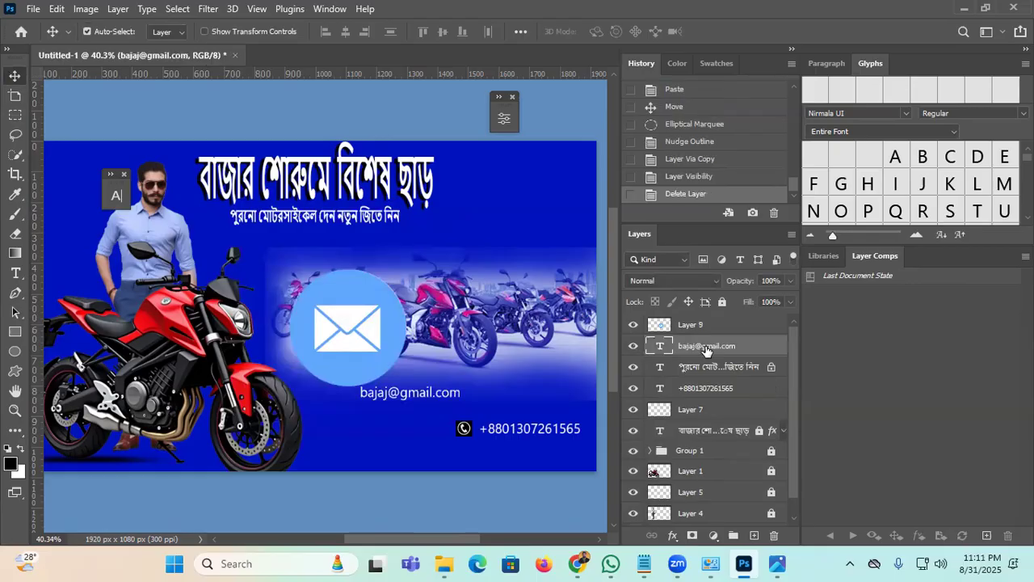
drag(340, 294, 426, 334)
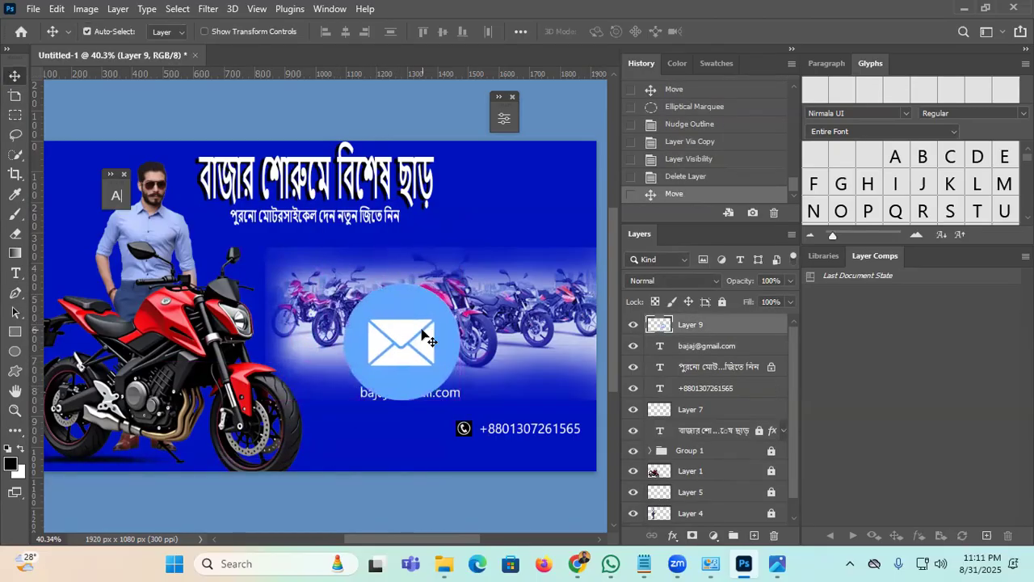
key(ctrl+t)
drag(465, 279, 374, 455)
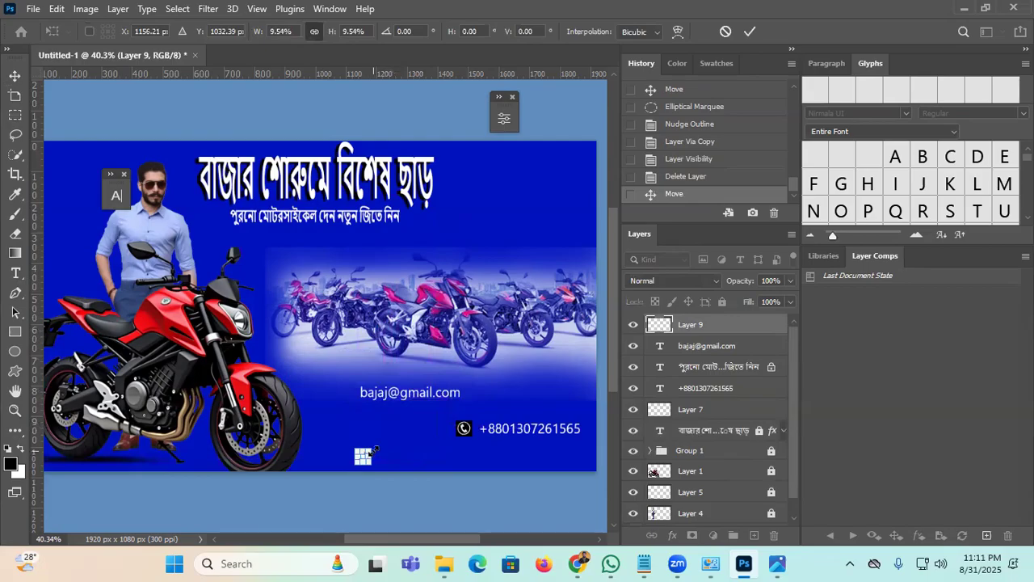
click(750, 31)
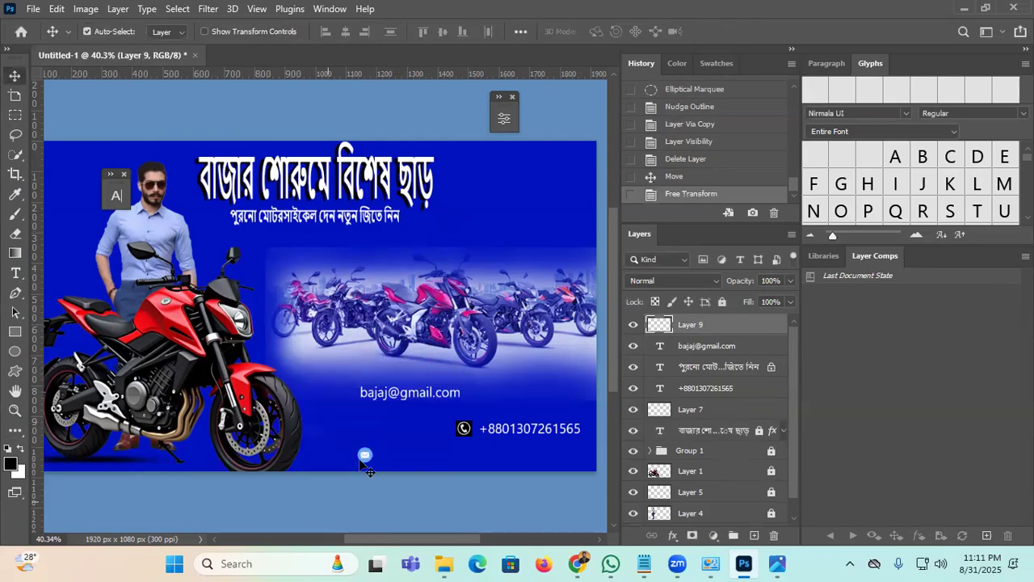
drag(366, 457, 337, 453)
drag(404, 392, 400, 453)
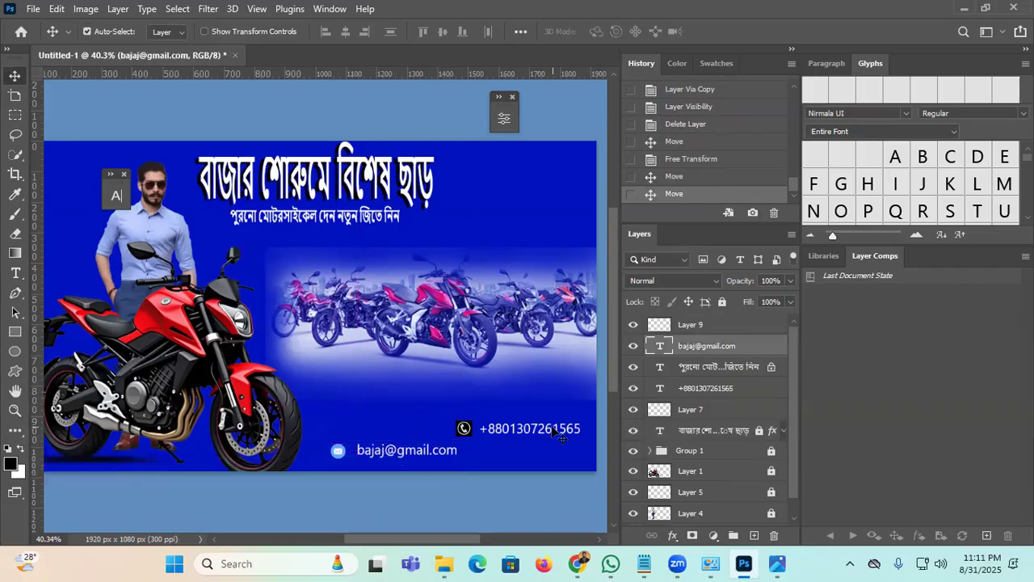
Step: In the Character panel, set the email address text to 13 pt with 144% horizontal scale
click(116, 195)
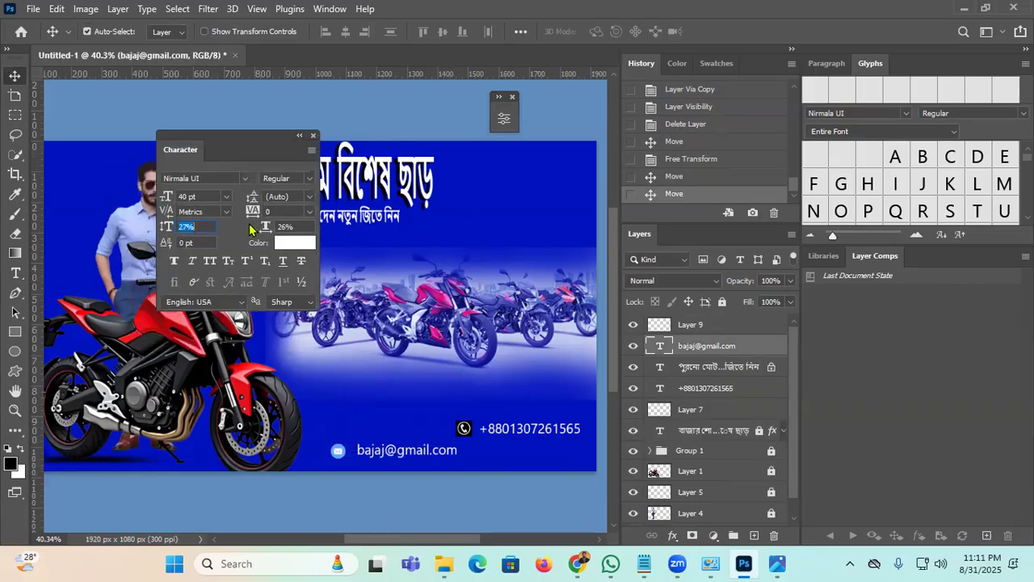
drag(268, 230, 295, 232)
key(shift+Tab)
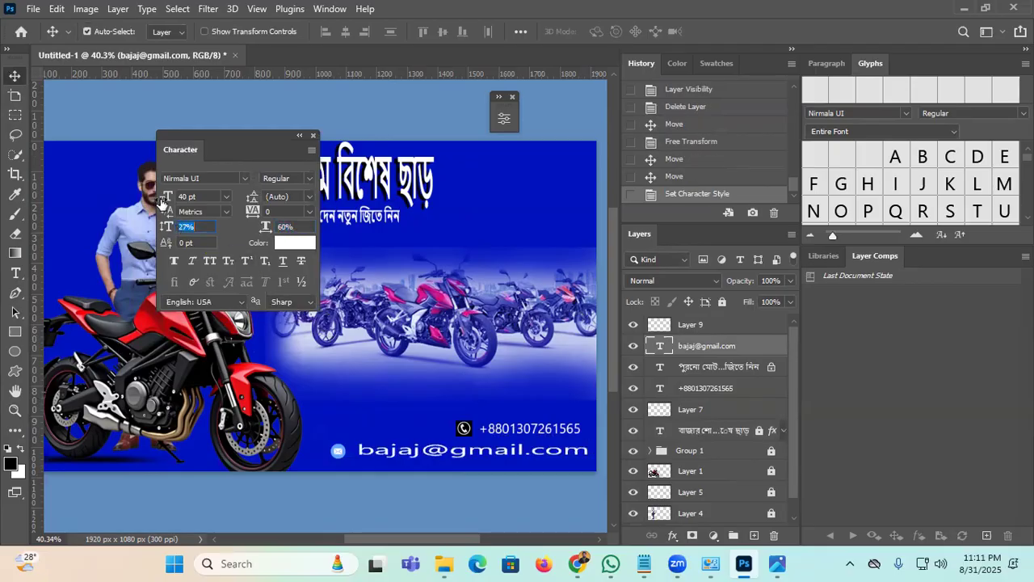
drag(165, 202, 164, 202)
drag(166, 197, 156, 202)
click(166, 227)
drag(266, 230, 283, 229)
drag(166, 201, 165, 199)
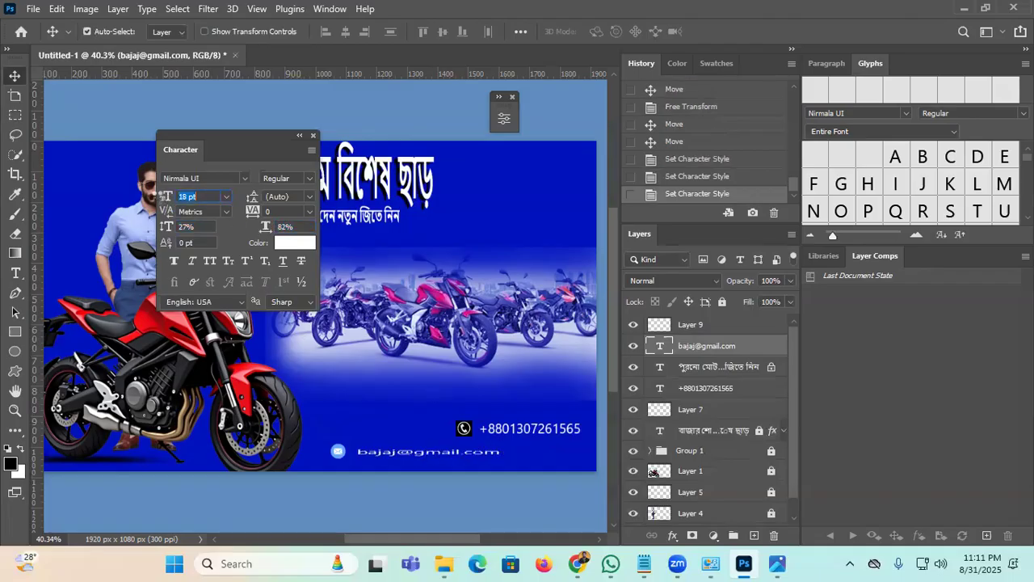
drag(158, 198, 159, 198)
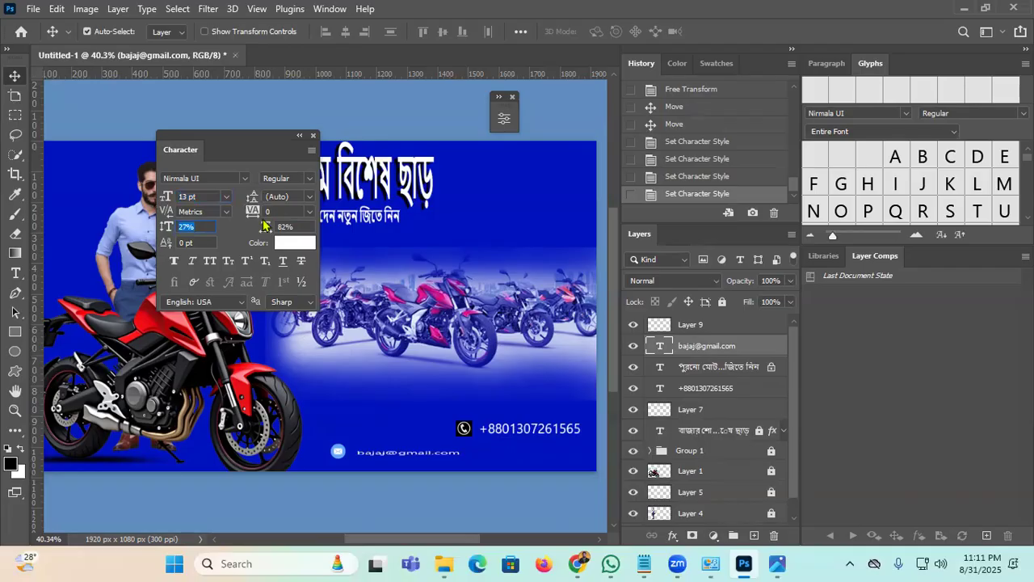
drag(268, 227, 309, 229)
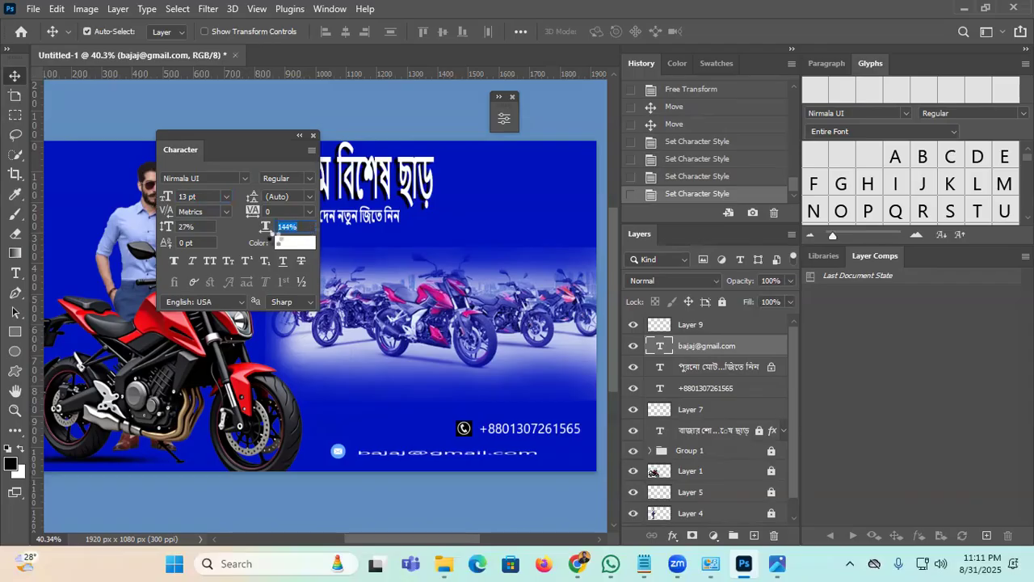
click(12, 76)
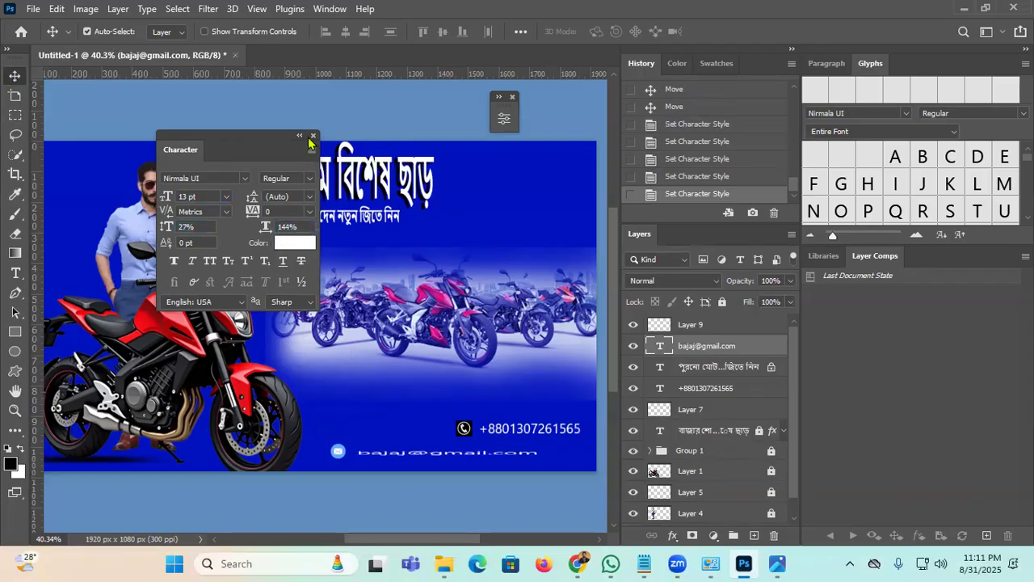
click(300, 136)
Step: Stack the phone icon and number directly above the email icon and address
drag(519, 459, 562, 459)
drag(342, 456, 394, 460)
drag(473, 426, 389, 437)
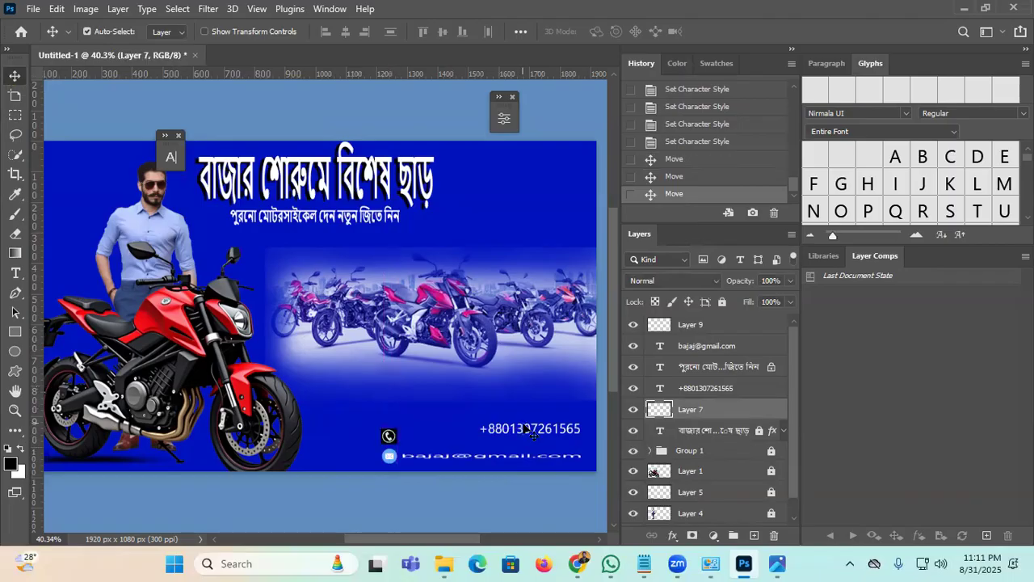
drag(527, 431, 452, 434)
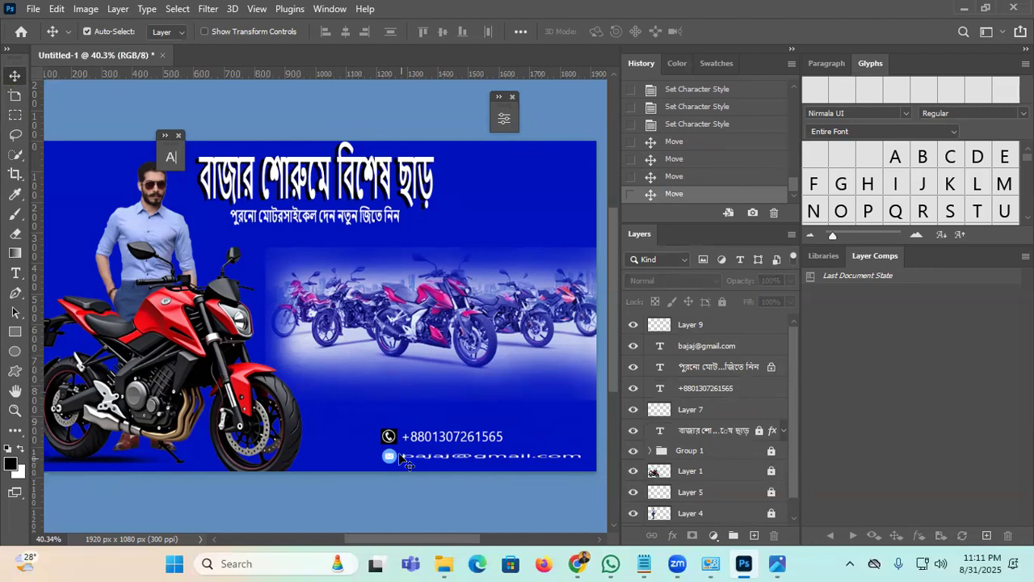
Step: Move the floating Character and Adjustments panels aside and check File > Export without exporting
scroll(380, 441, down, 1)
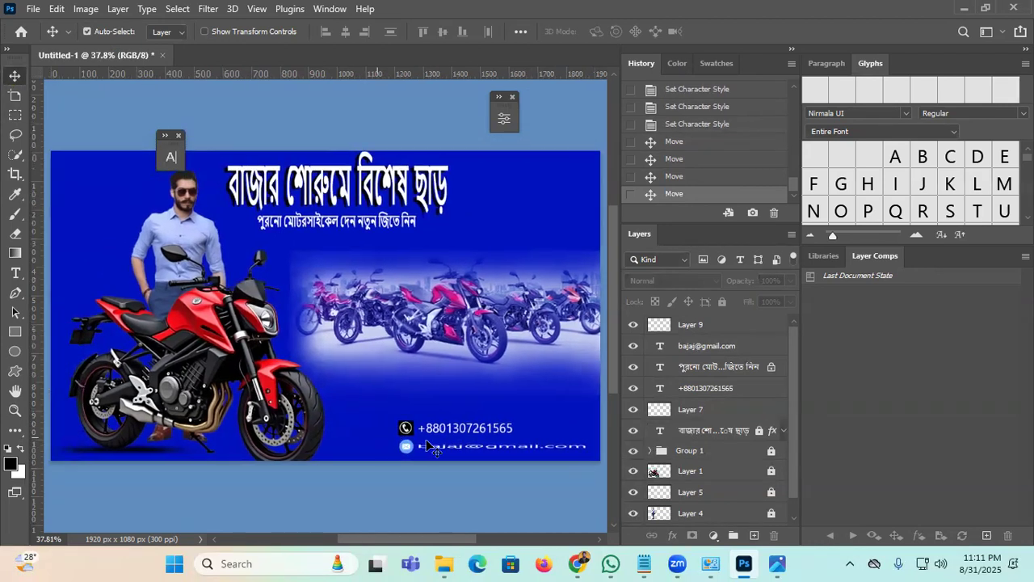
drag(170, 152, 232, 120)
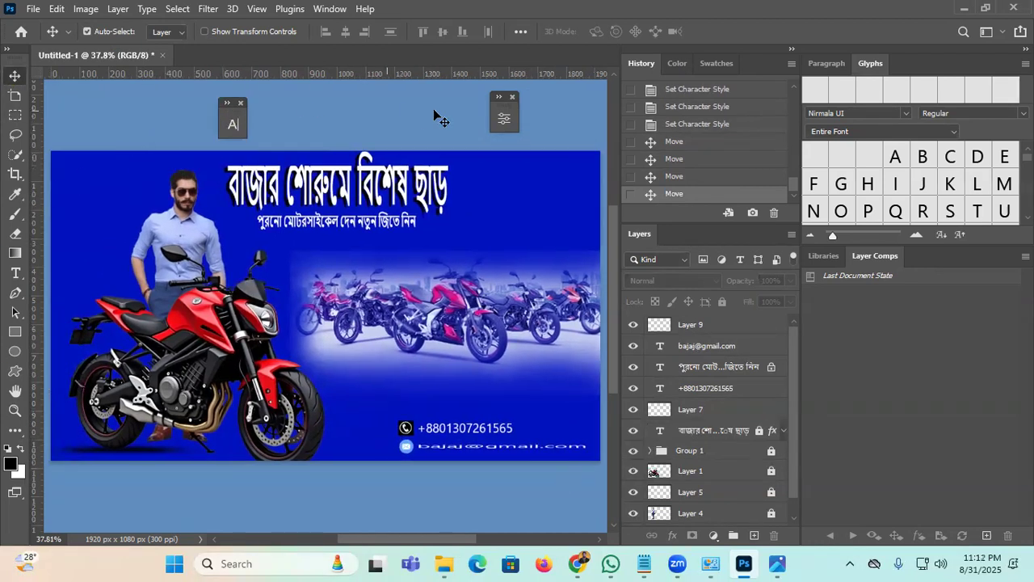
drag(511, 103, 529, 99)
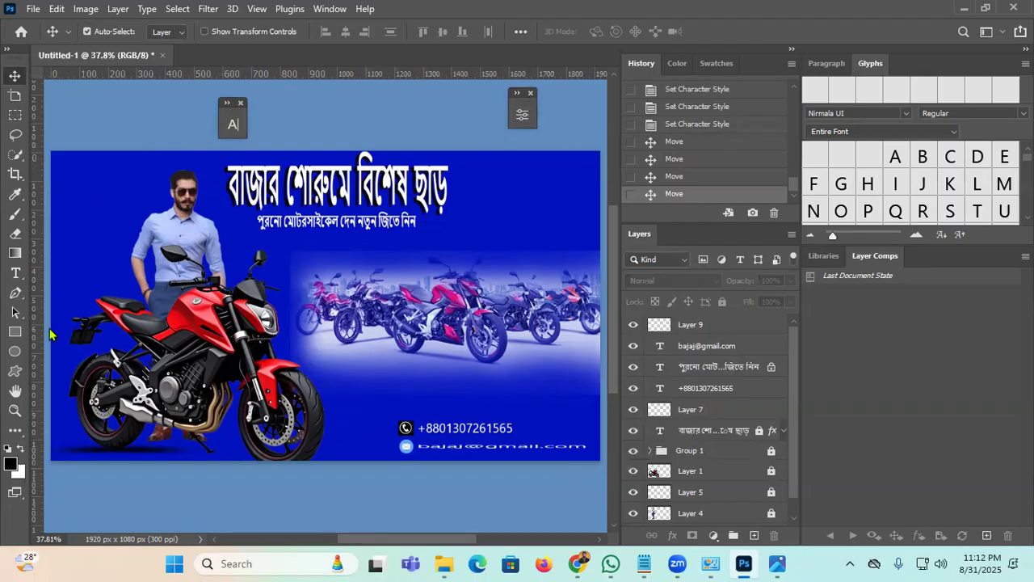
click(33, 9)
mouse_move(139, 249)
click(477, 229)
Step: Replace the email logo search in Google Images with 'Edul fitor lam'
click(577, 563)
drag(429, 104, 0, 95)
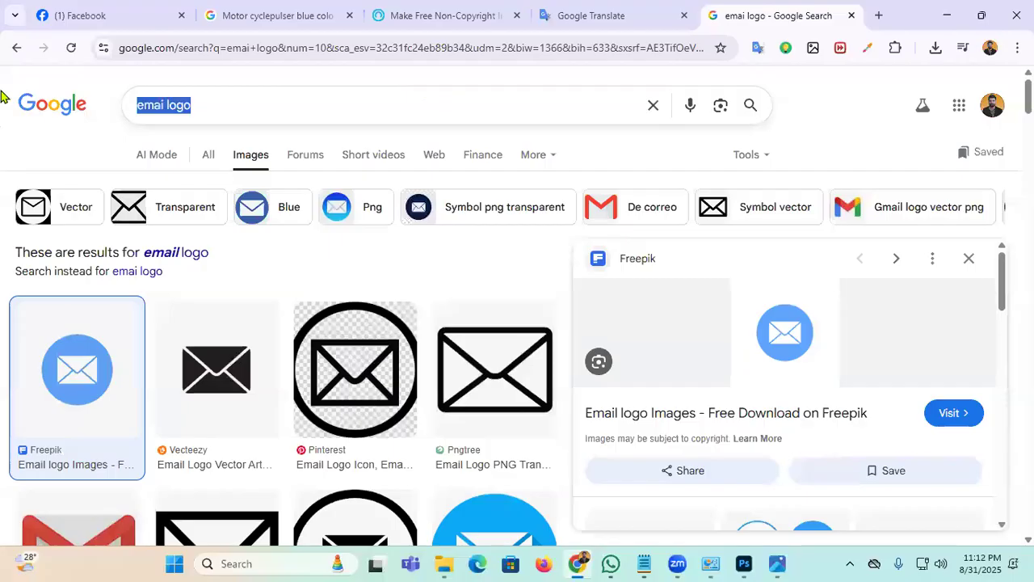
key(BackSpace)
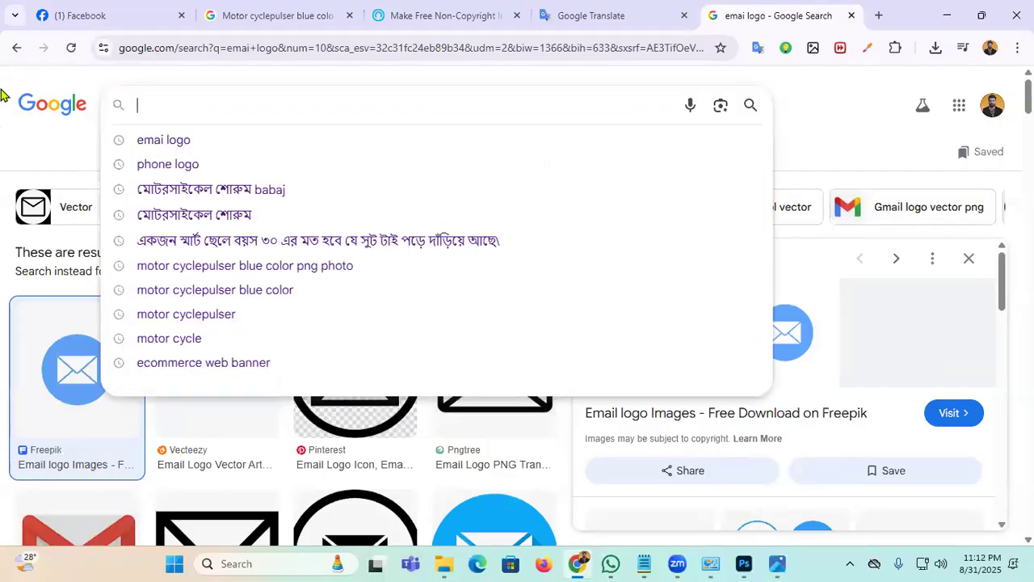
text(Edu)
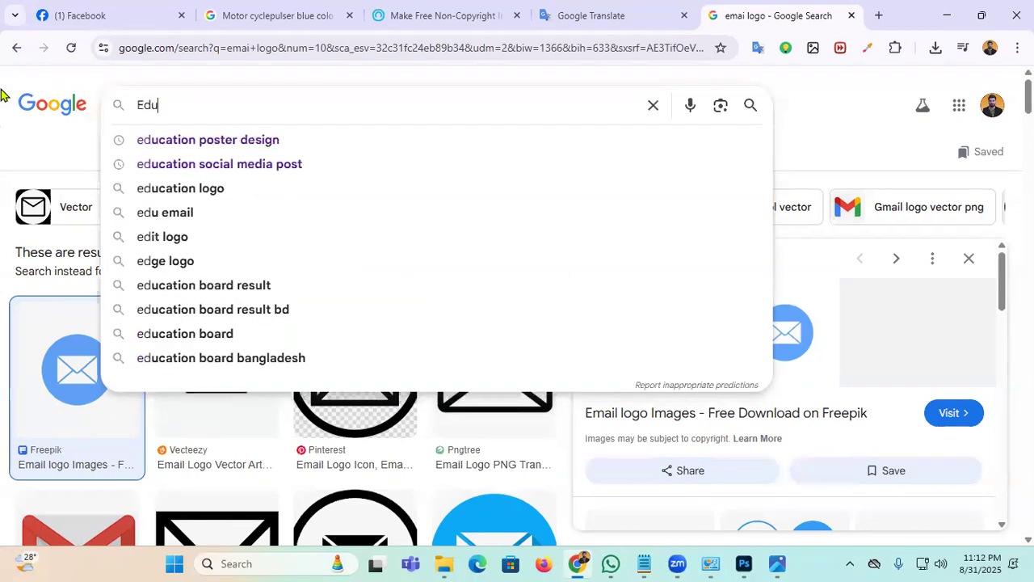
text(l fi)
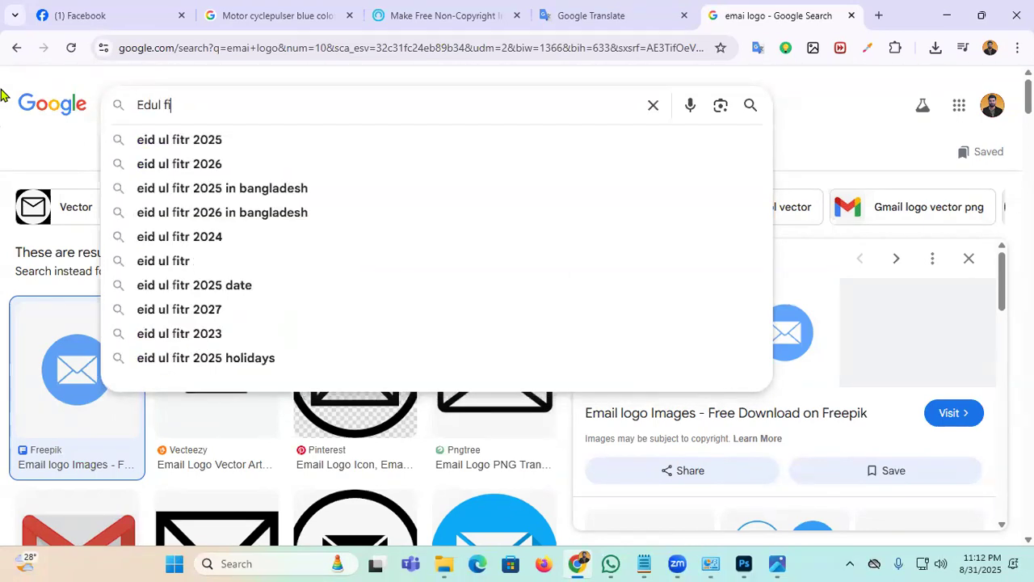
text(tor )
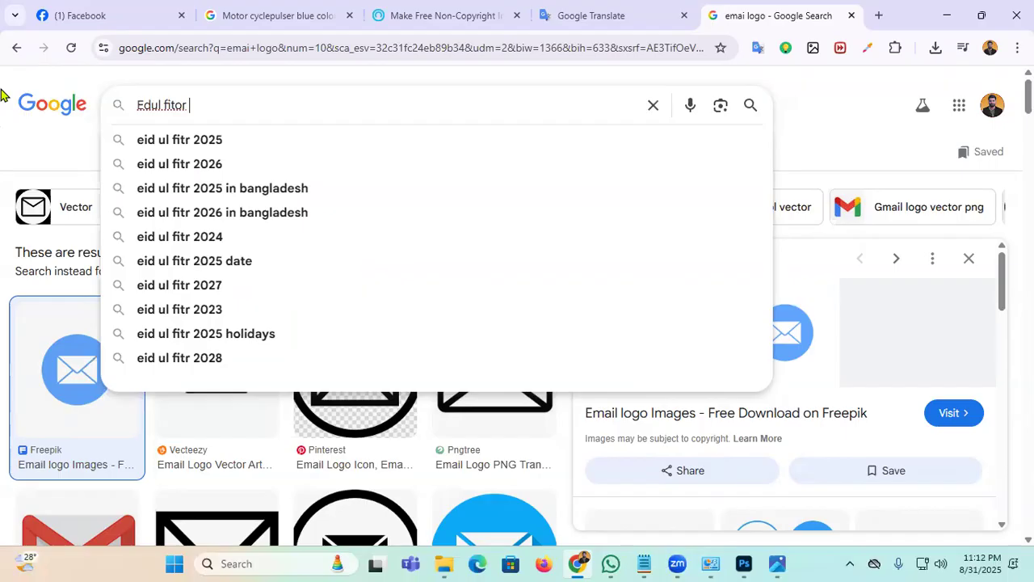
text(lamp light)
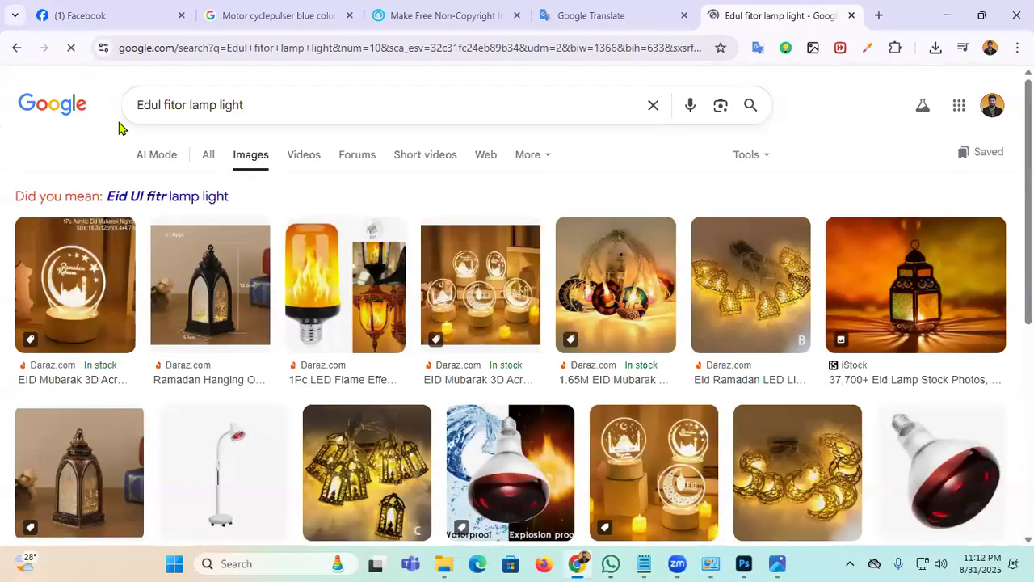
Step: Browse the lamp results and preview the Freepik Eid lamp image
scroll(740, 225, down, 4)
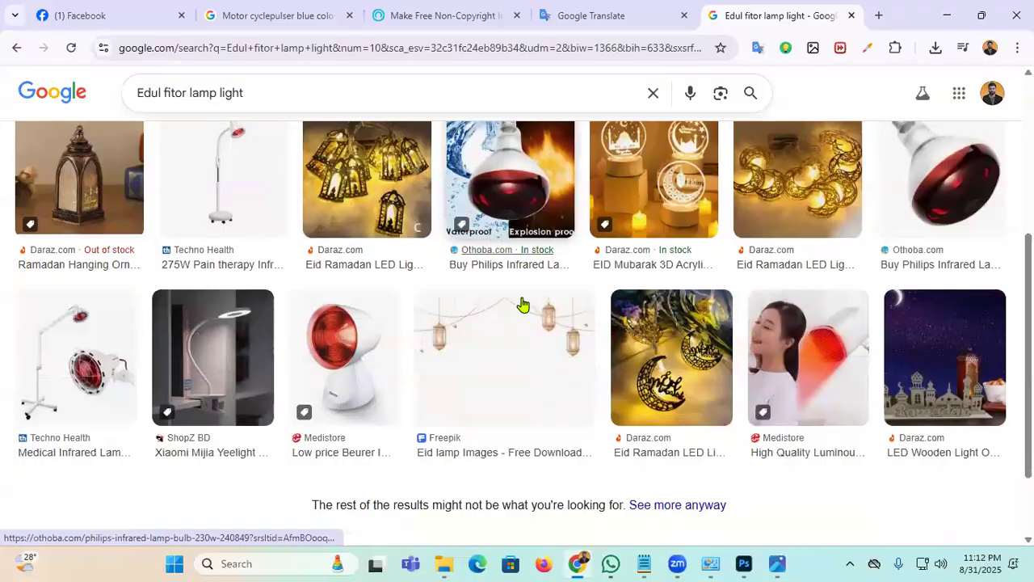
scroll(558, 323, down, 2)
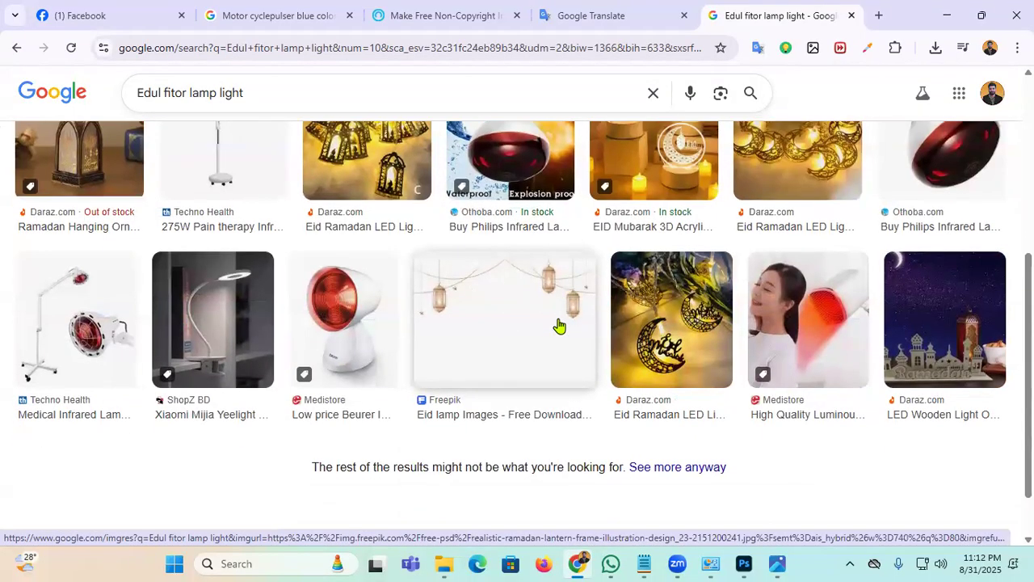
scroll(543, 333, up, 5)
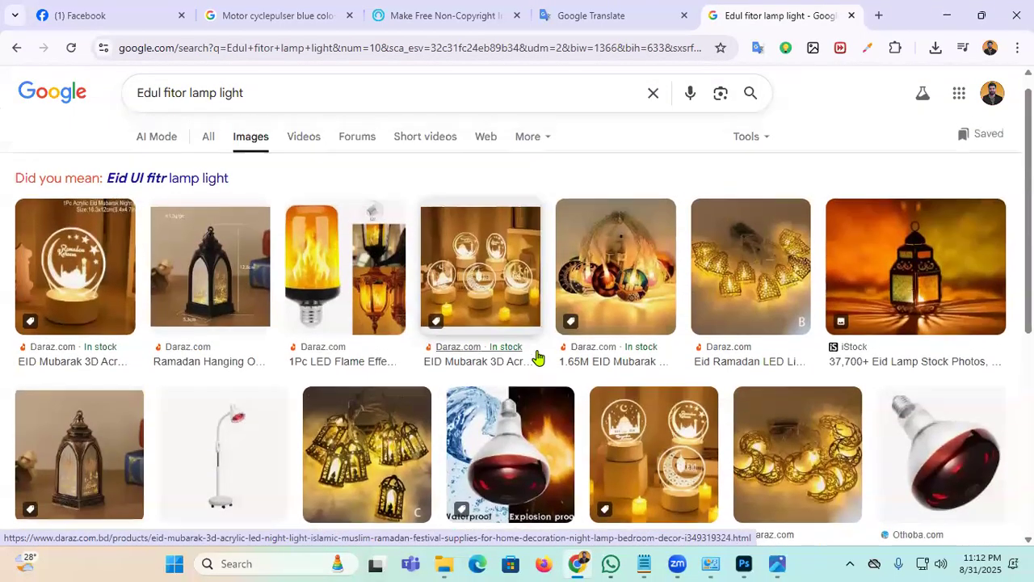
scroll(540, 364, down, 5)
click(489, 221)
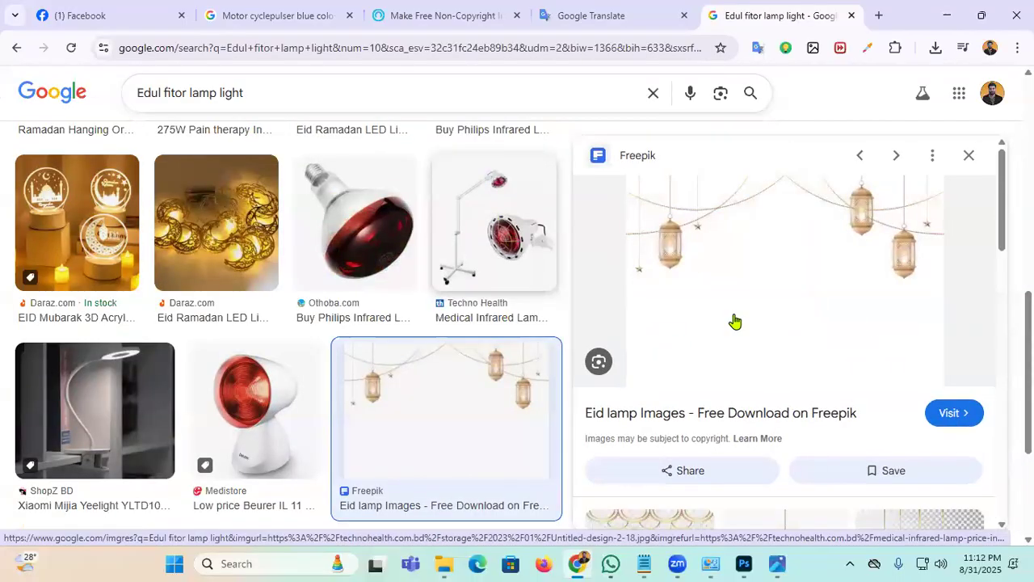
scroll(808, 323, down, 4)
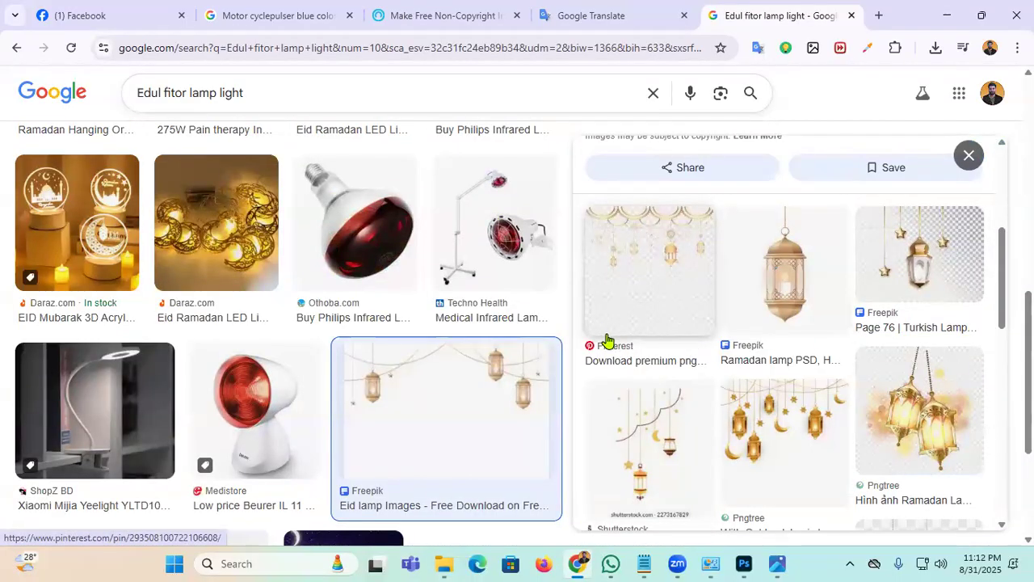
scroll(632, 345, down, 1)
scroll(632, 345, down, 2)
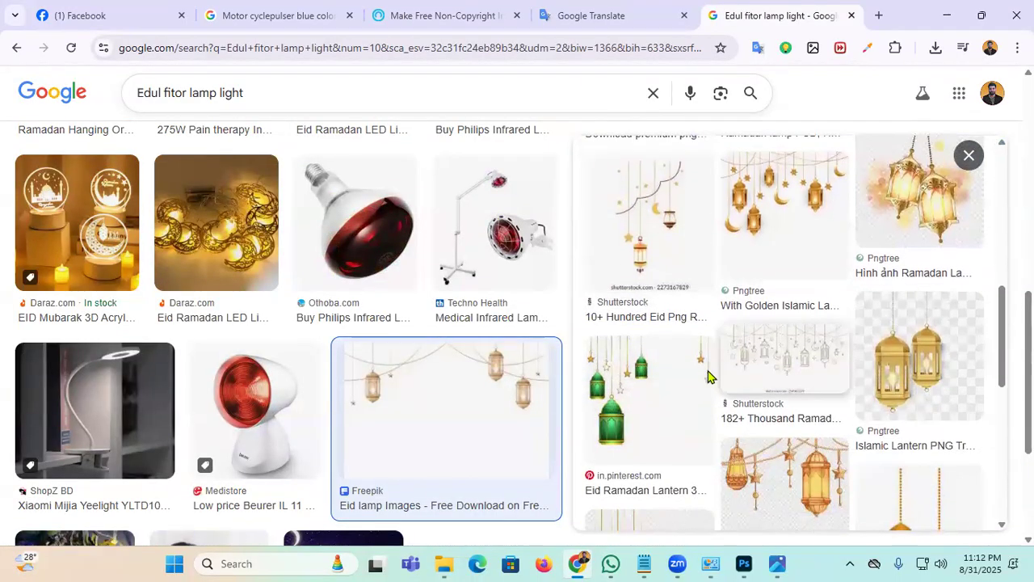
scroll(606, 402, down, 1)
scroll(606, 402, down, 2)
scroll(619, 405, down, 3)
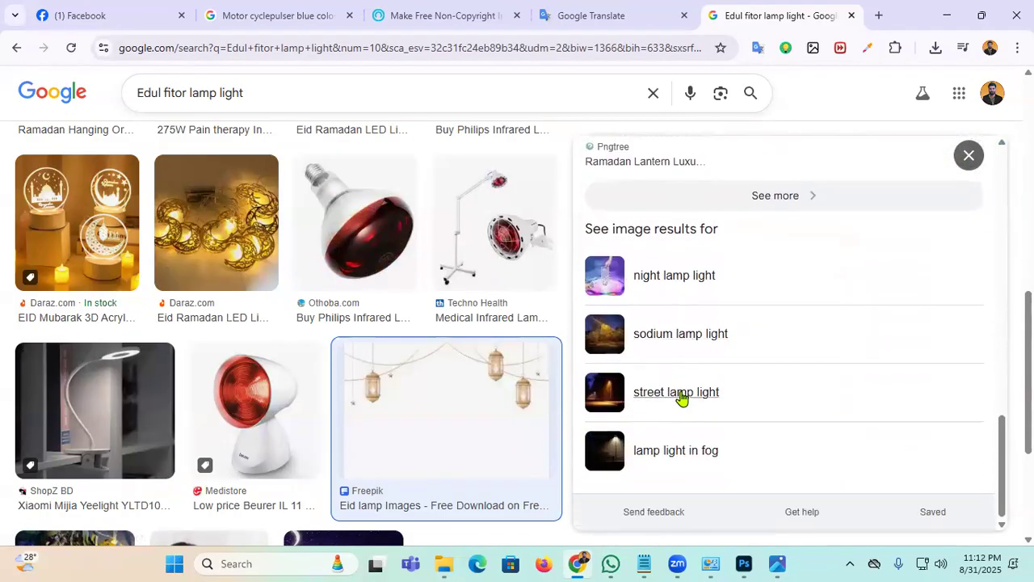
scroll(681, 397, up, 5)
scroll(681, 393, up, 3)
scroll(658, 441, up, 2)
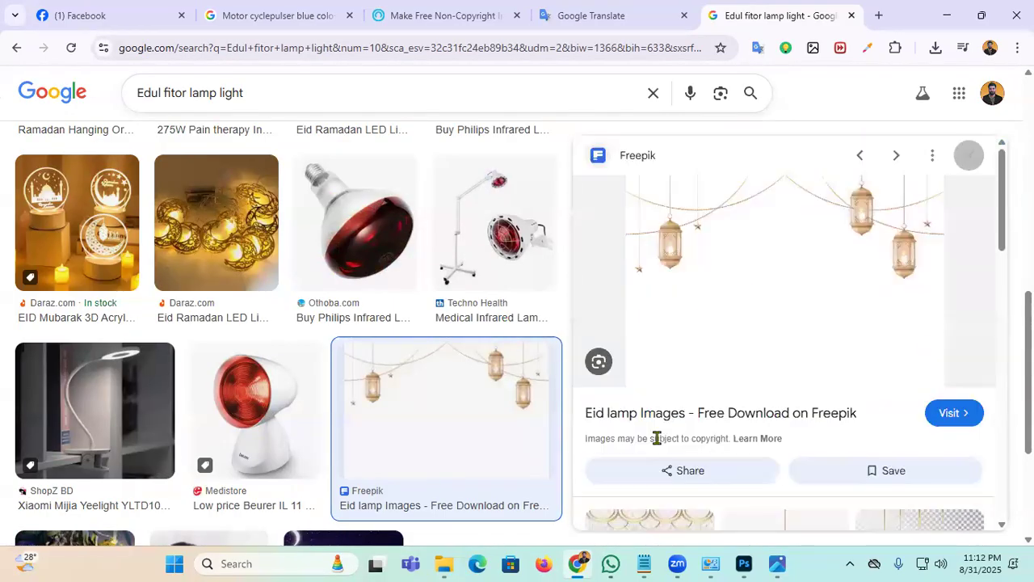
scroll(732, 350, down, 3)
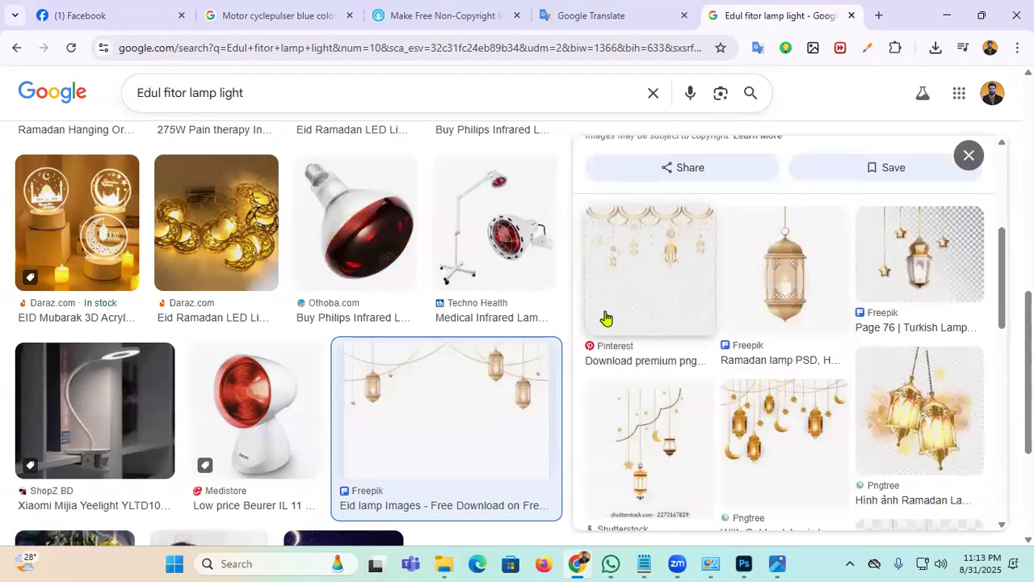
Step: Preview the Pinterest gold Eid Mubarak lantern, then the Freepik Eid mubarak png PSD result
click(654, 261)
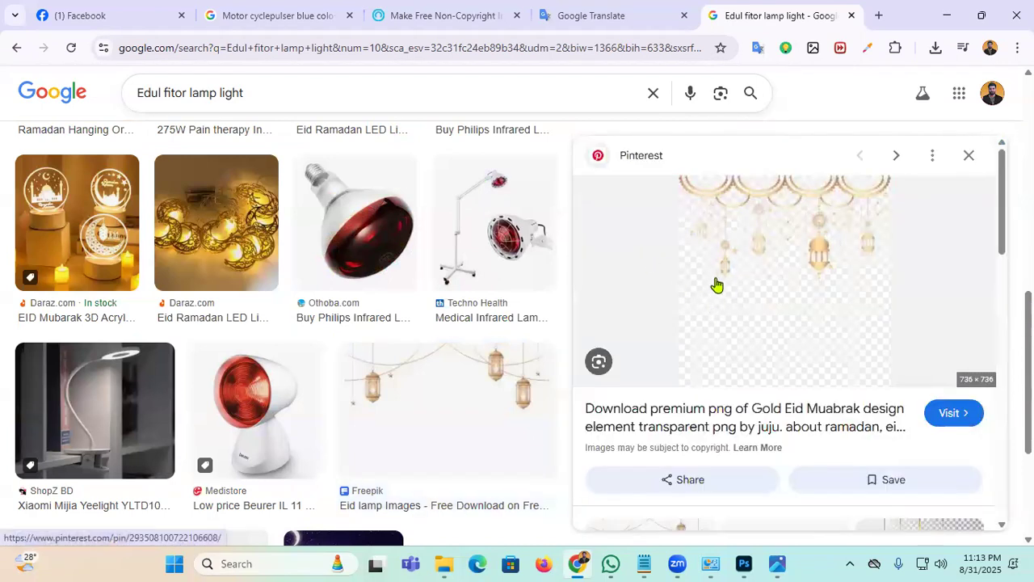
scroll(738, 317, down, 3)
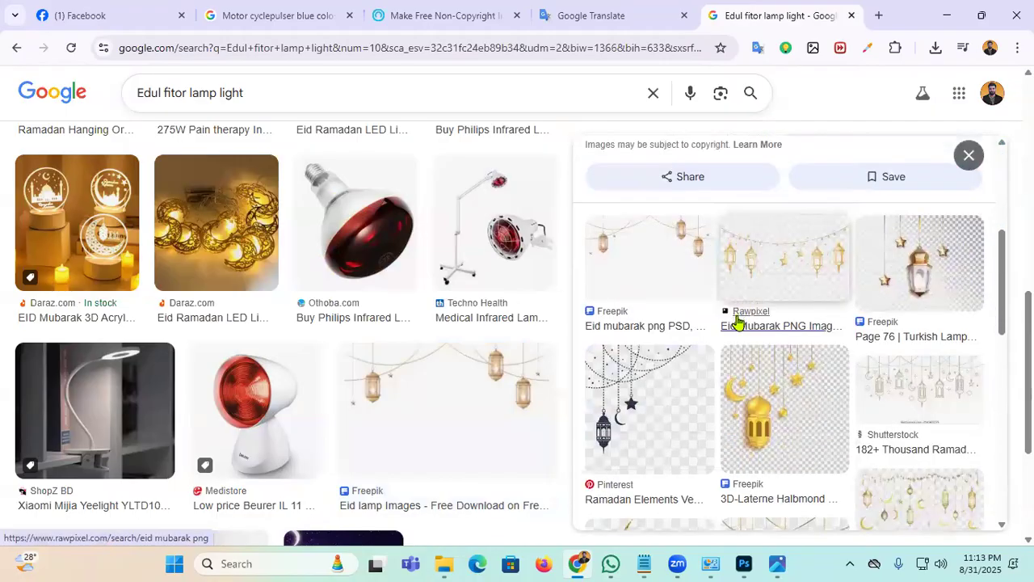
scroll(737, 322, up, 3)
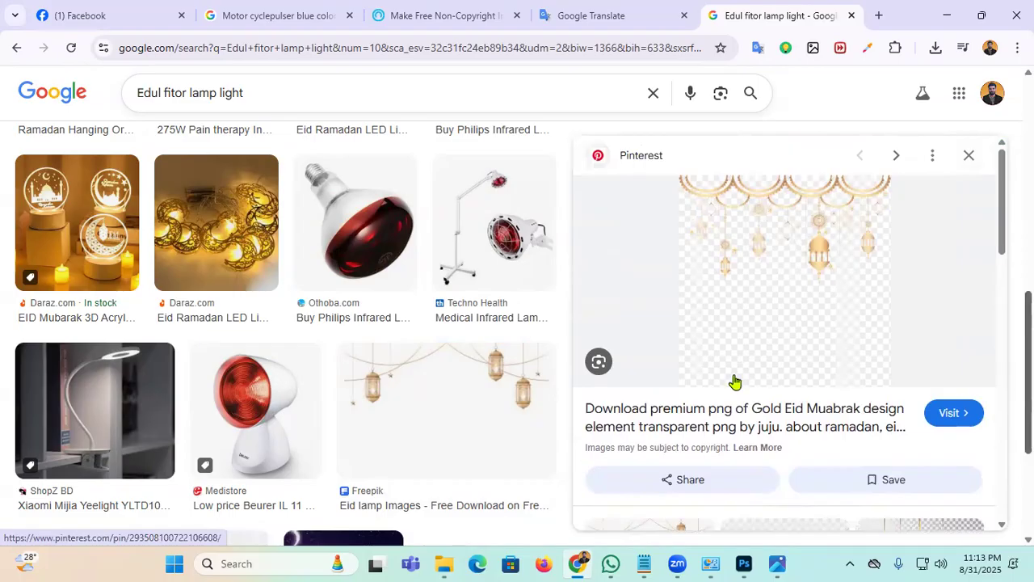
scroll(734, 381, down, 3)
click(657, 346)
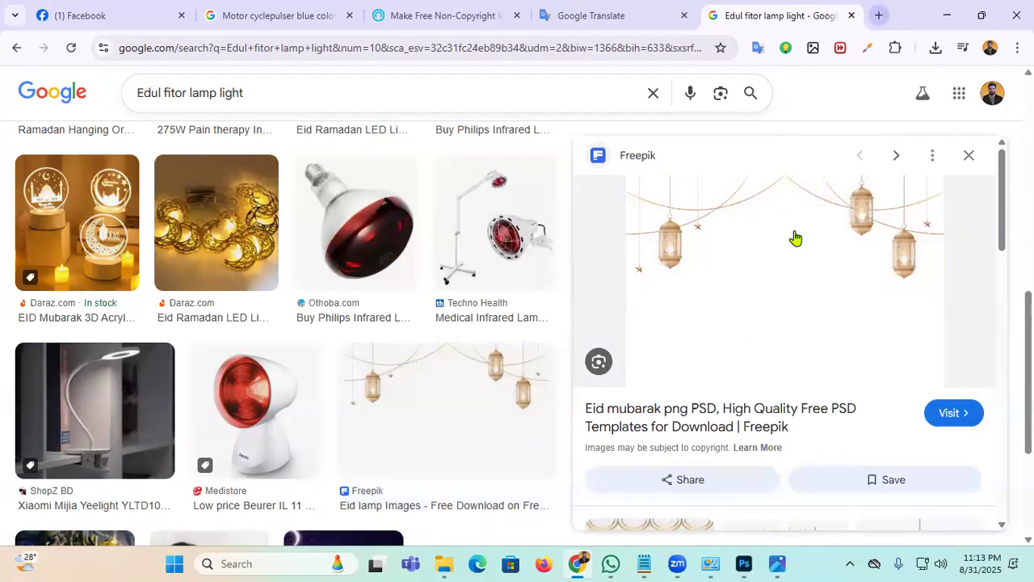
Step: Download the Realistic ramadan lantern frame illustration zip from Freepik and show it in its folder
click(949, 416)
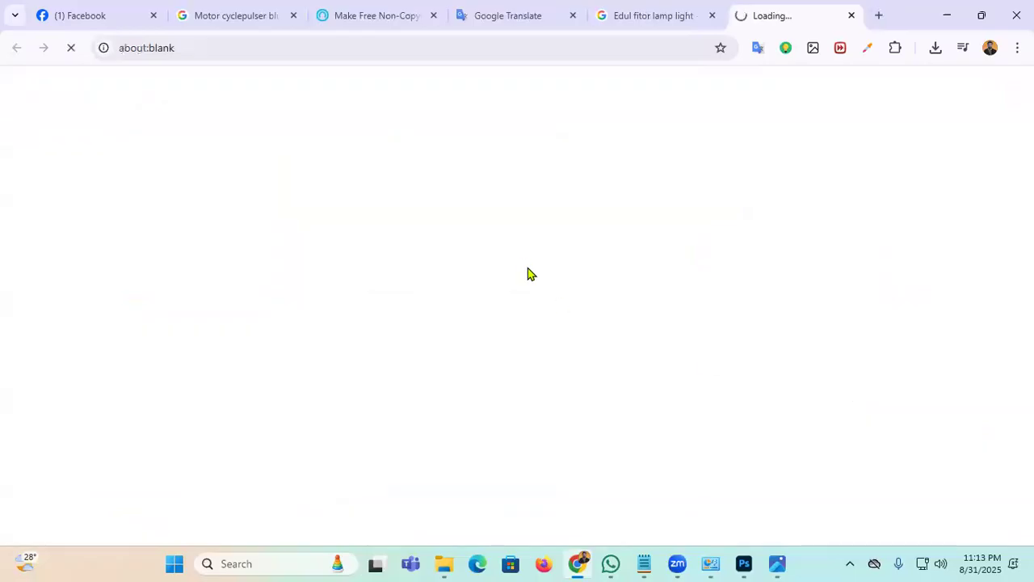
scroll(453, 291, down, 2)
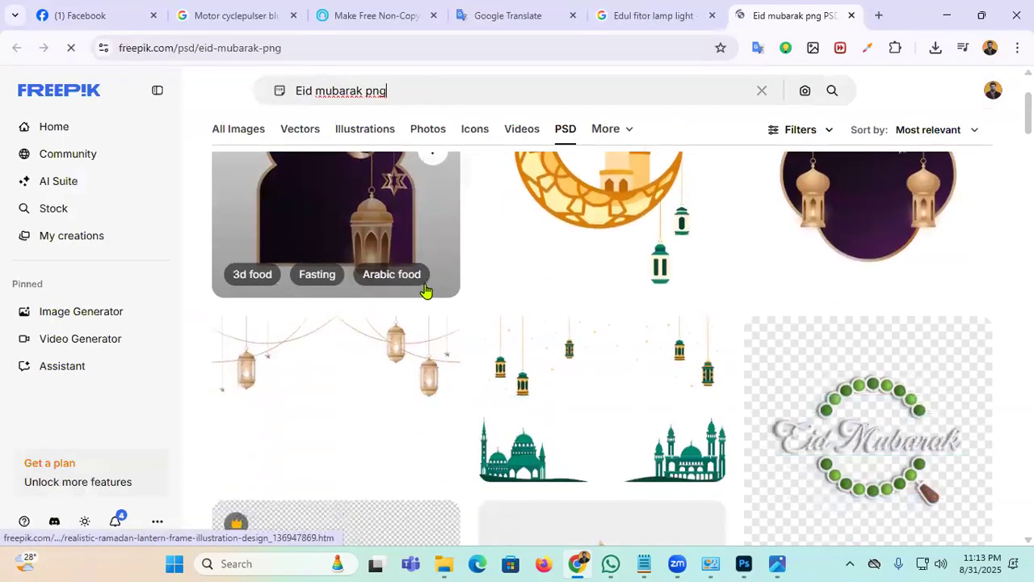
click(319, 354)
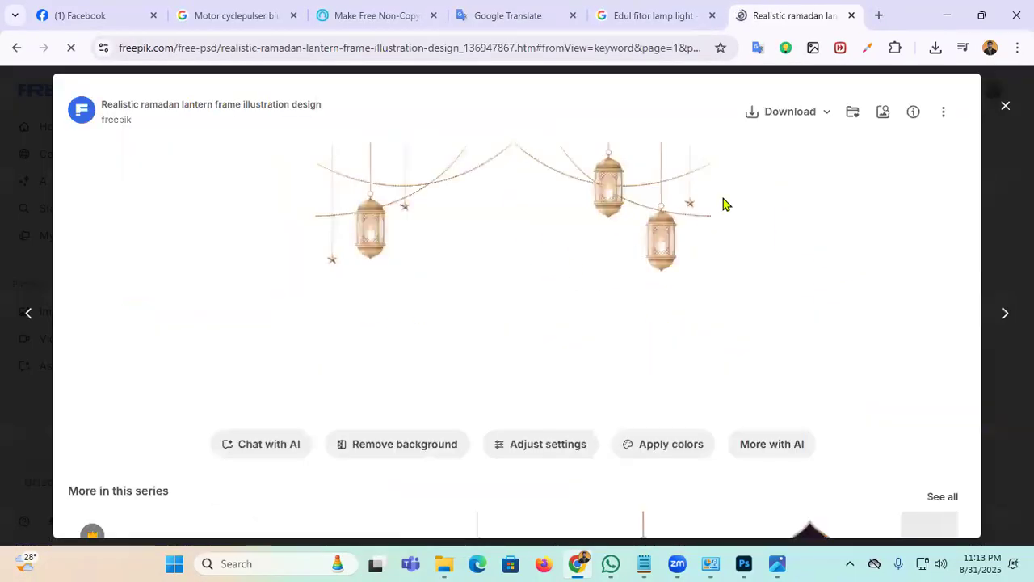
click(793, 118)
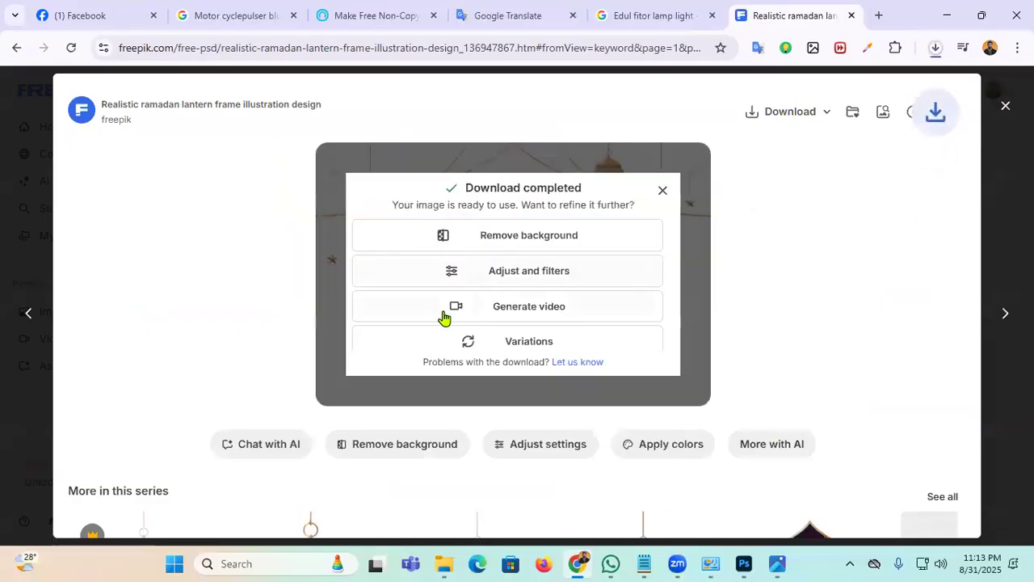
click(938, 51)
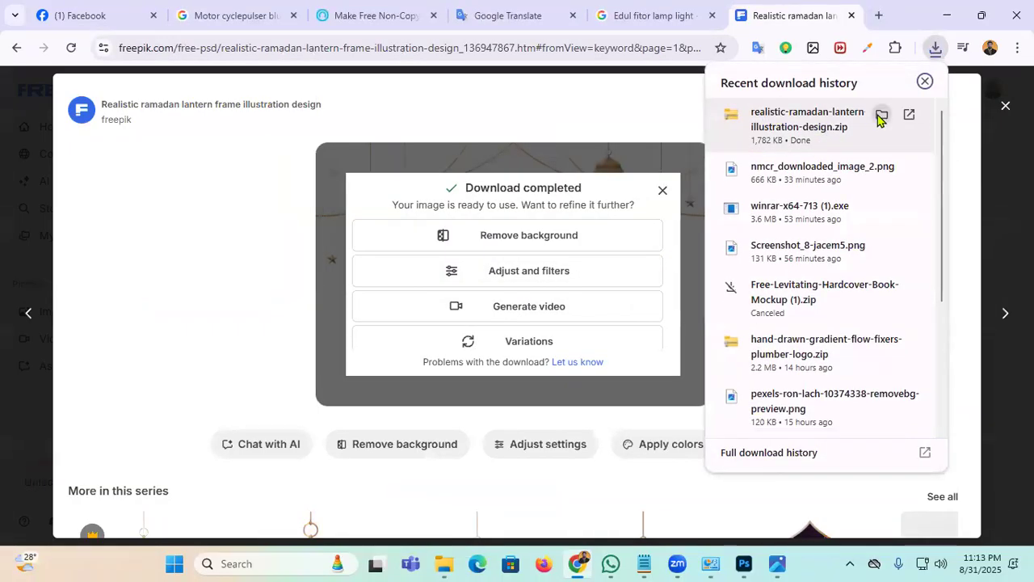
click(882, 118)
Step: Try extracting the lantern zip in Downloads from its right-click menu
right_click(379, 348)
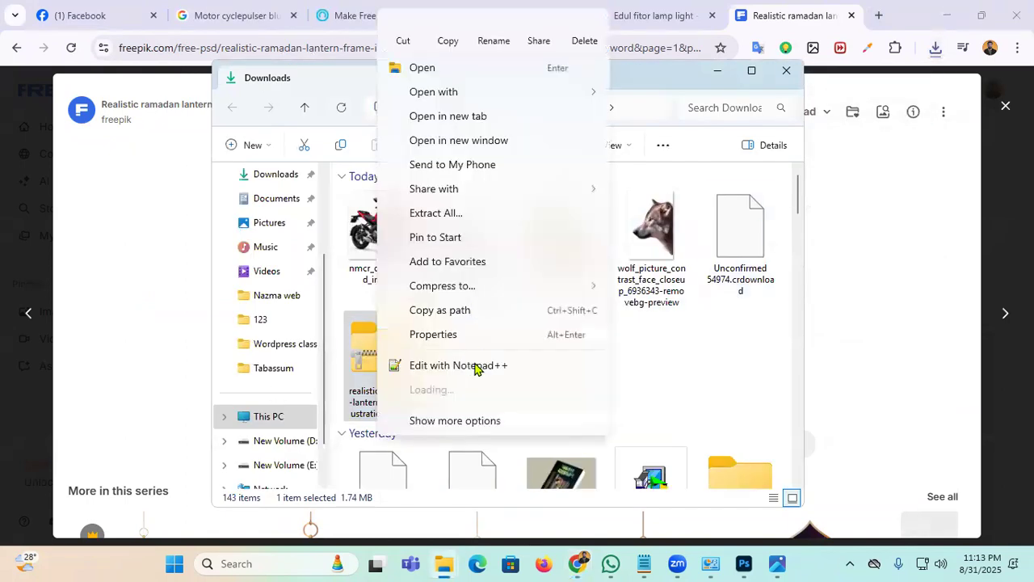
mouse_move(415, 388)
click(638, 467)
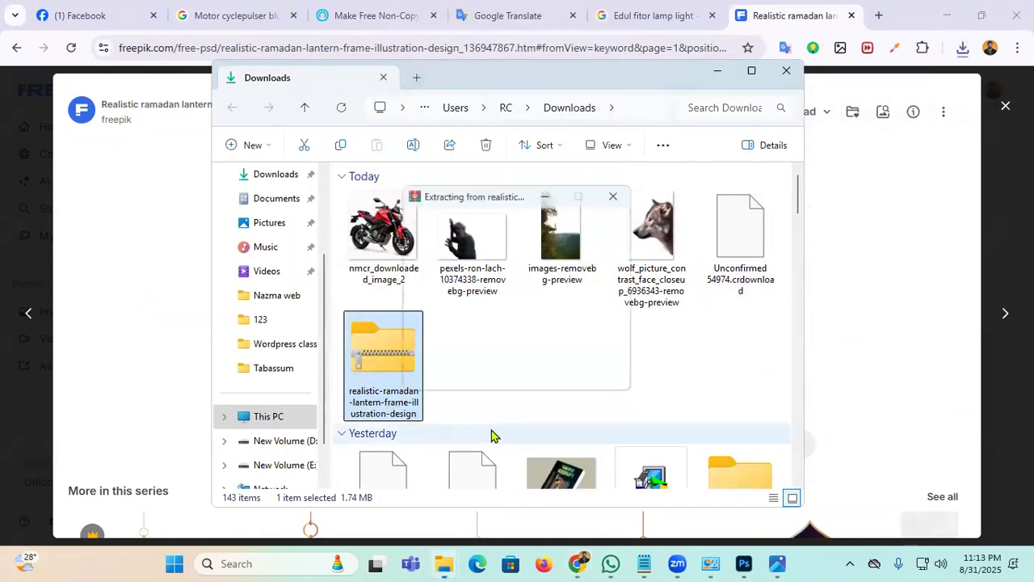
scroll(580, 373, down, 7)
scroll(580, 373, up, 7)
scroll(580, 375, down, 10)
scroll(579, 376, up, 10)
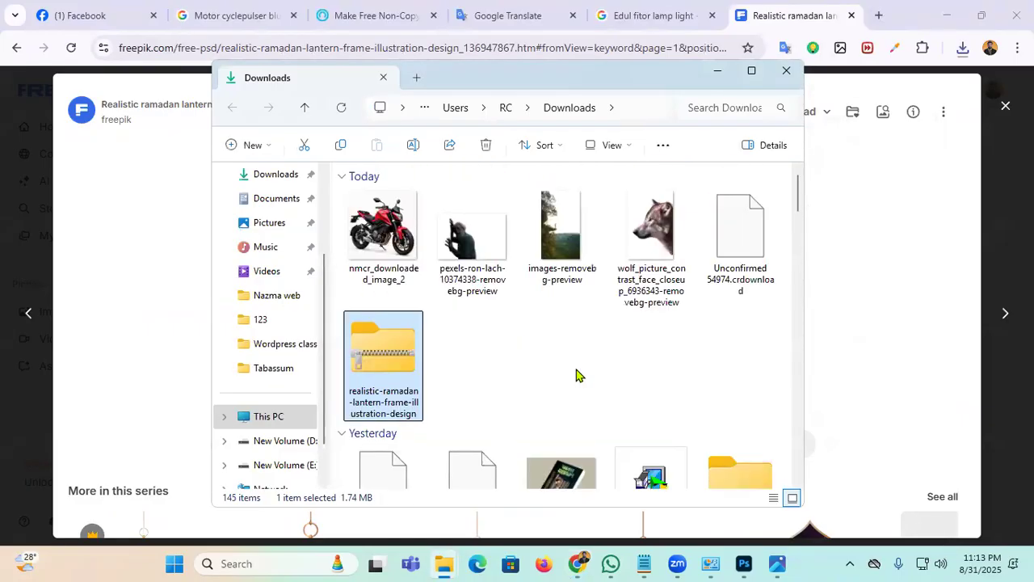
Step: Move the lantern zip into the 123 folder on New Volume (E:)
click(305, 144)
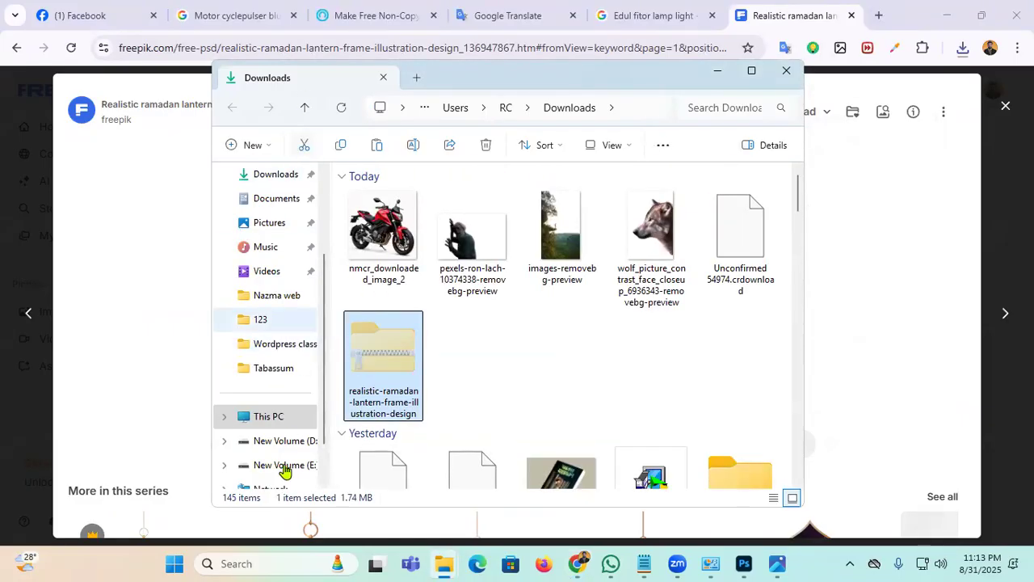
click(260, 441)
click(286, 465)
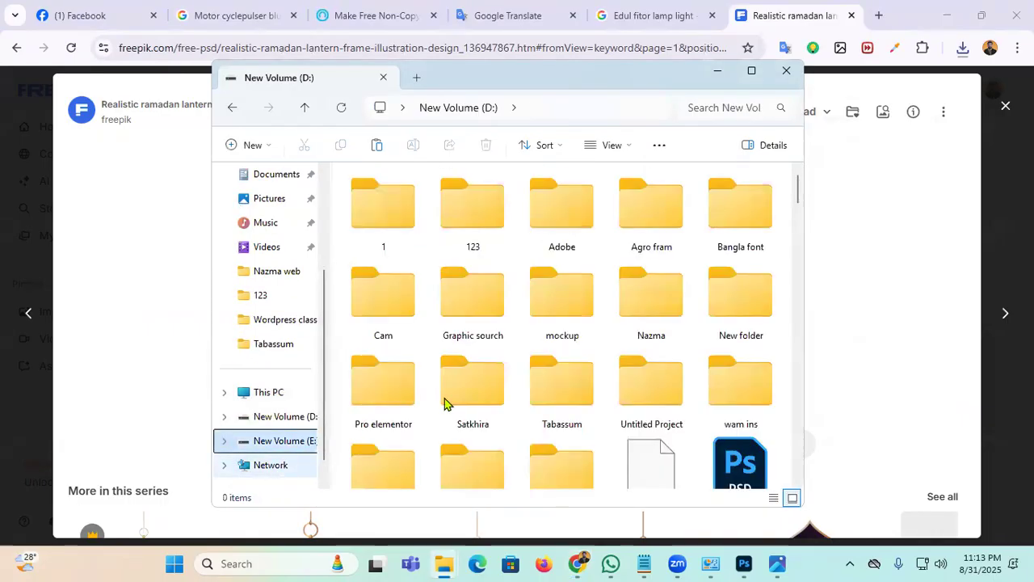
double_click(394, 223)
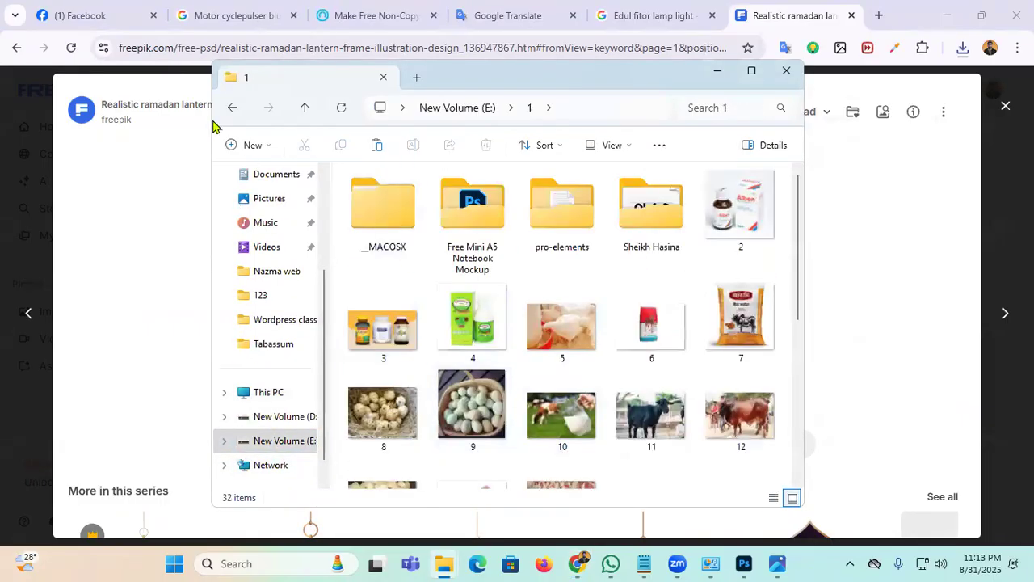
click(232, 107)
double_click(473, 212)
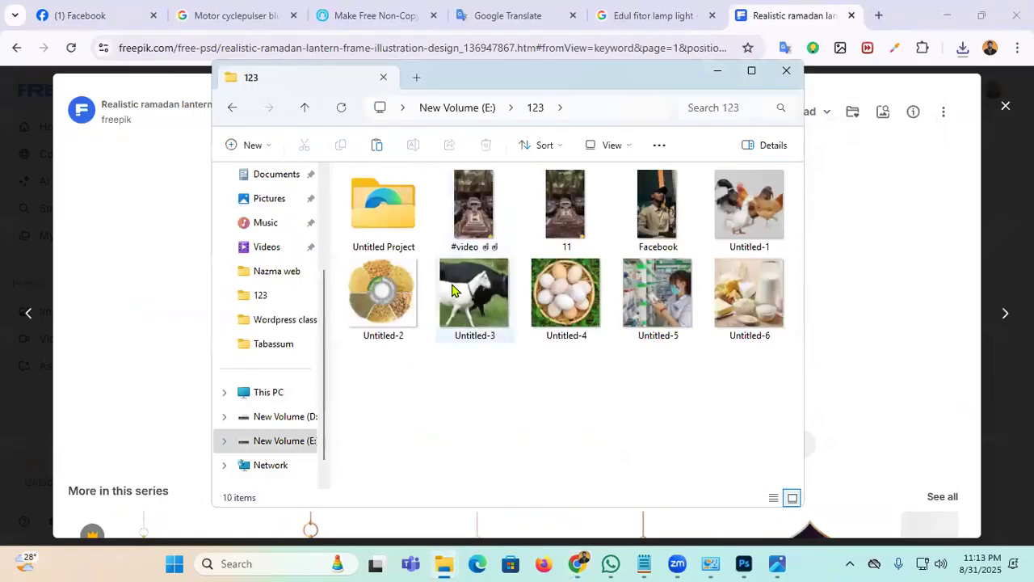
click(376, 145)
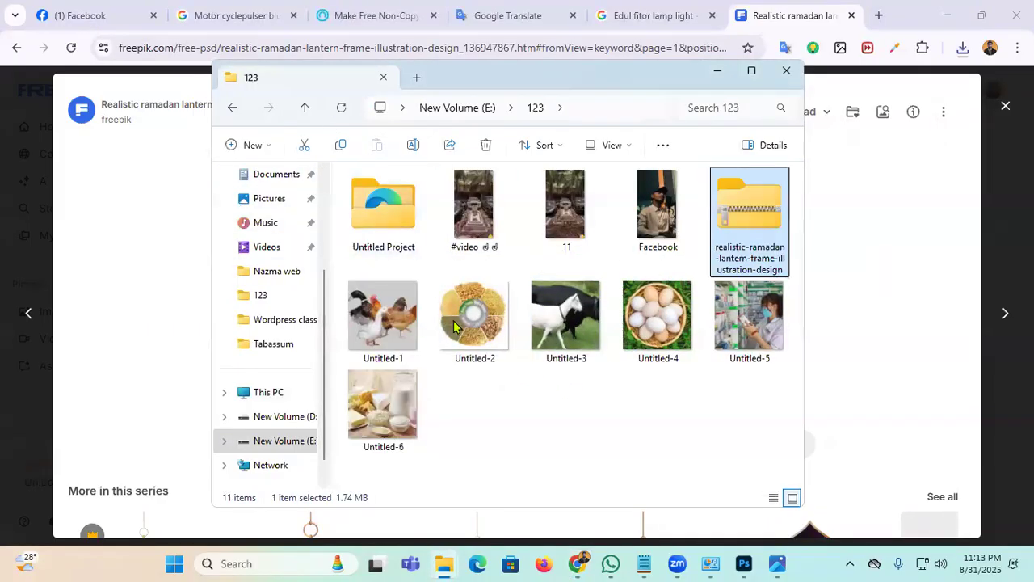
Step: Extract the zip there with WinRAR, preview image 10337577, and drag it into the Photoshop banner
right_click(742, 194)
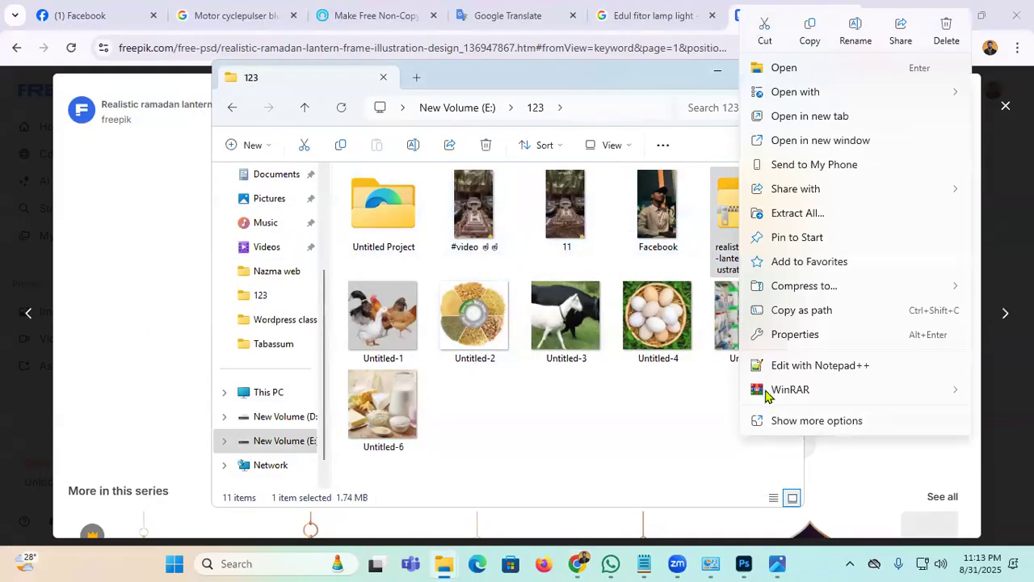
mouse_move(768, 394)
click(498, 464)
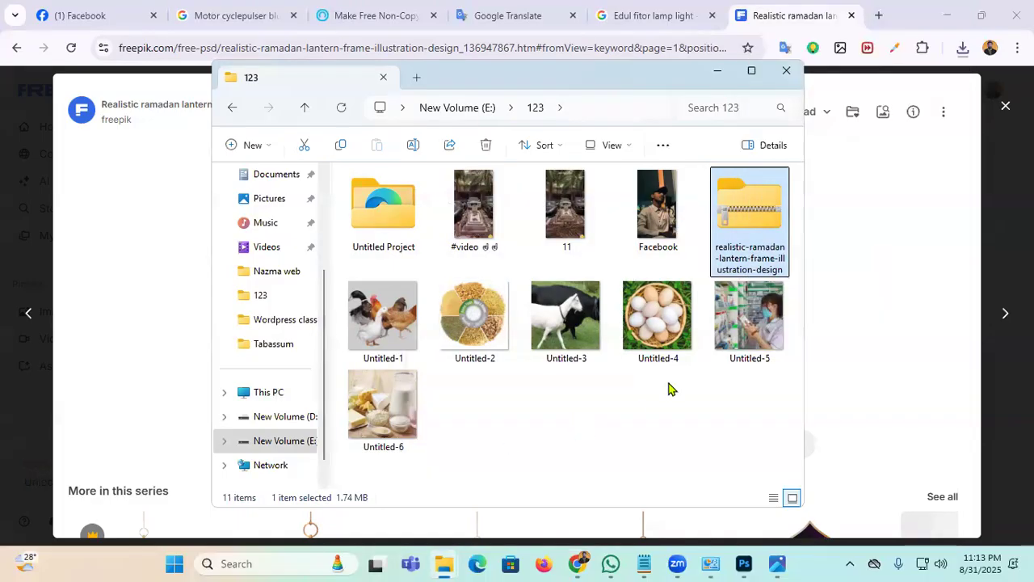
double_click(733, 224)
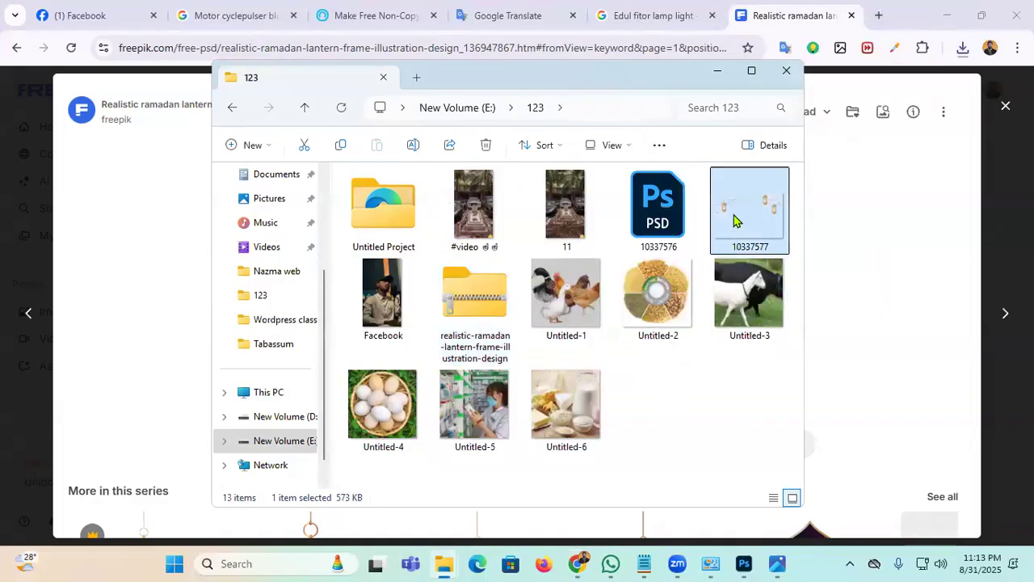
click(1015, 17)
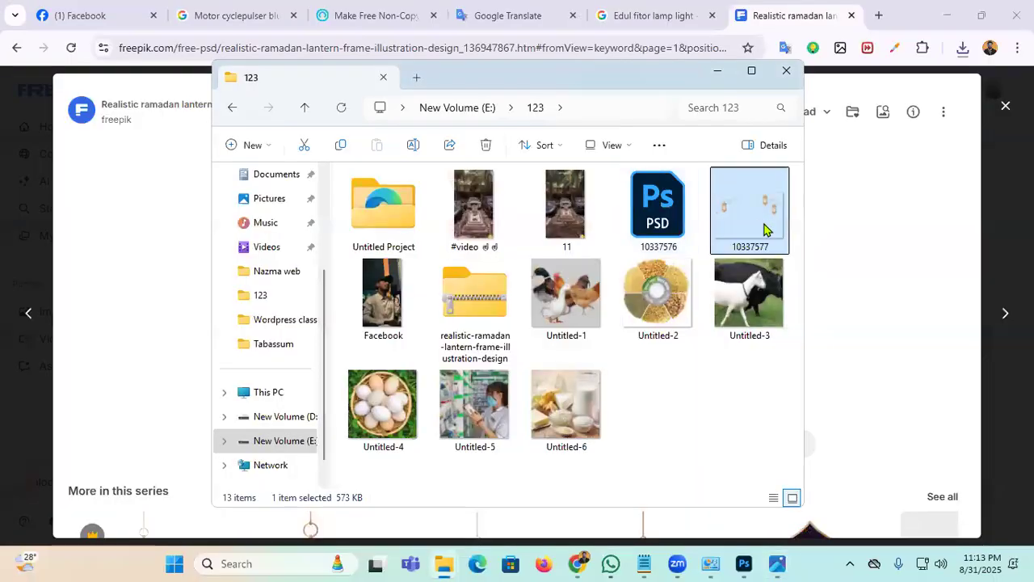
drag(702, 372, 347, 267)
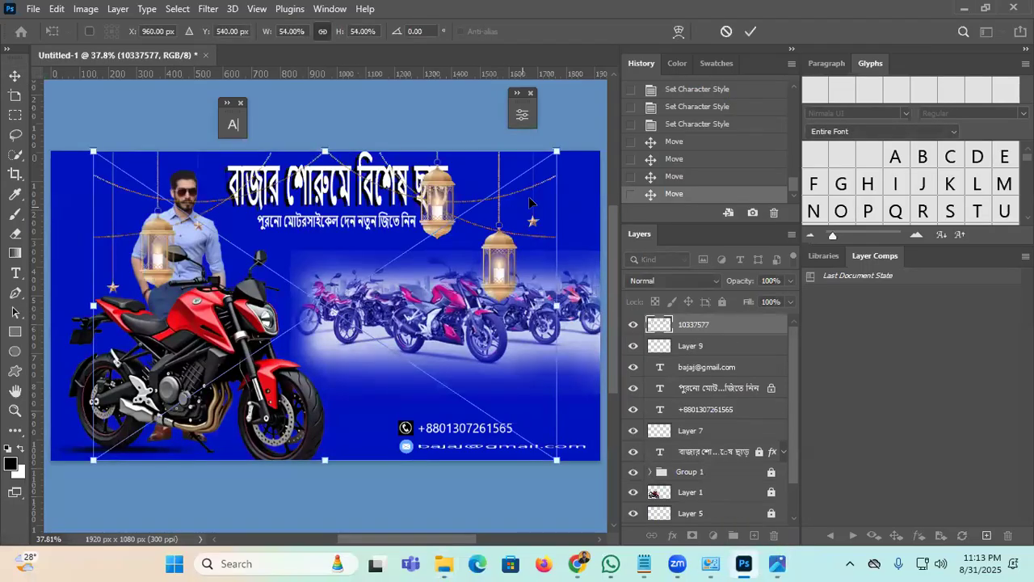
Step: Place the lantern image, rename its layer Lihnt, and move it just above Layer 0
scroll(720, 292, down, 6)
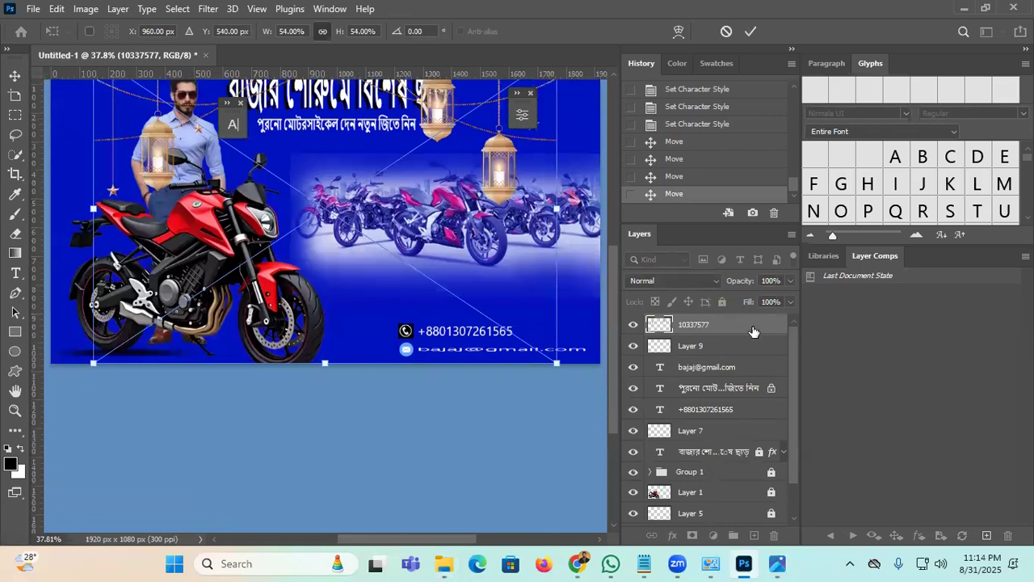
key(Return)
double_click(696, 324)
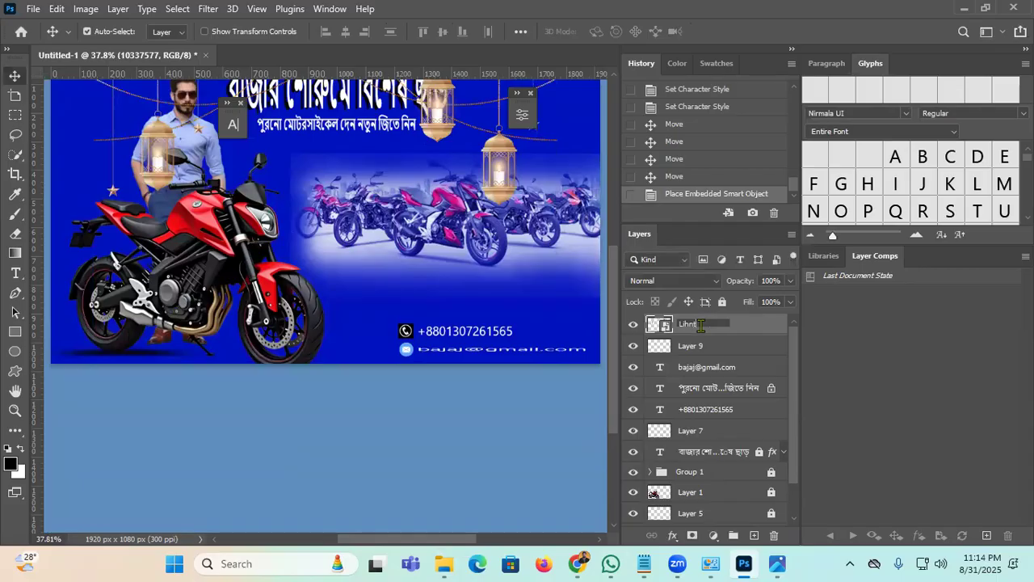
text(Lihnt)
key(Return)
drag(707, 327, 717, 502)
scroll(716, 439, down, 1)
drag(707, 453, 711, 474)
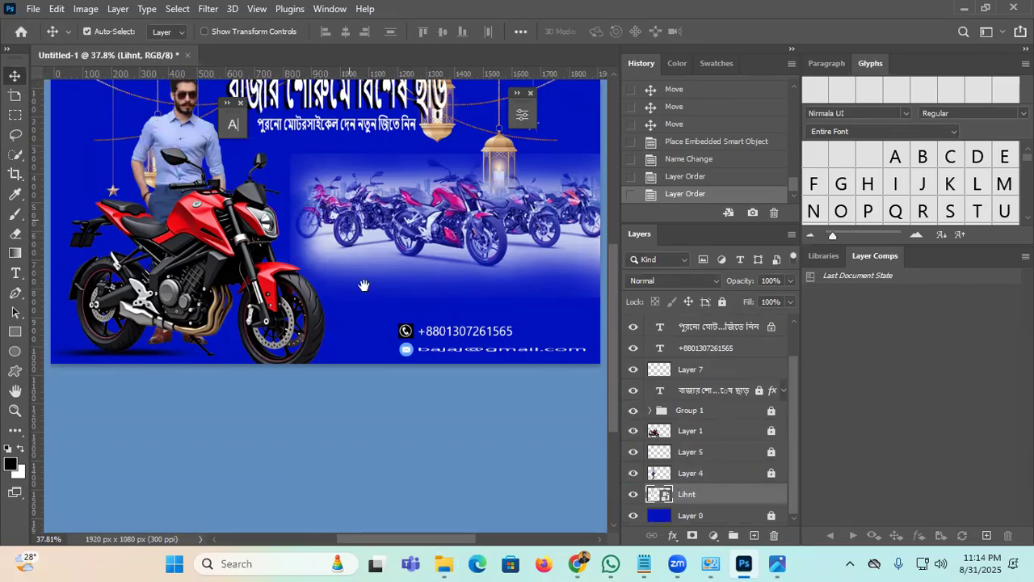
scroll(363, 283, up, 3)
scroll(420, 323, right, 1)
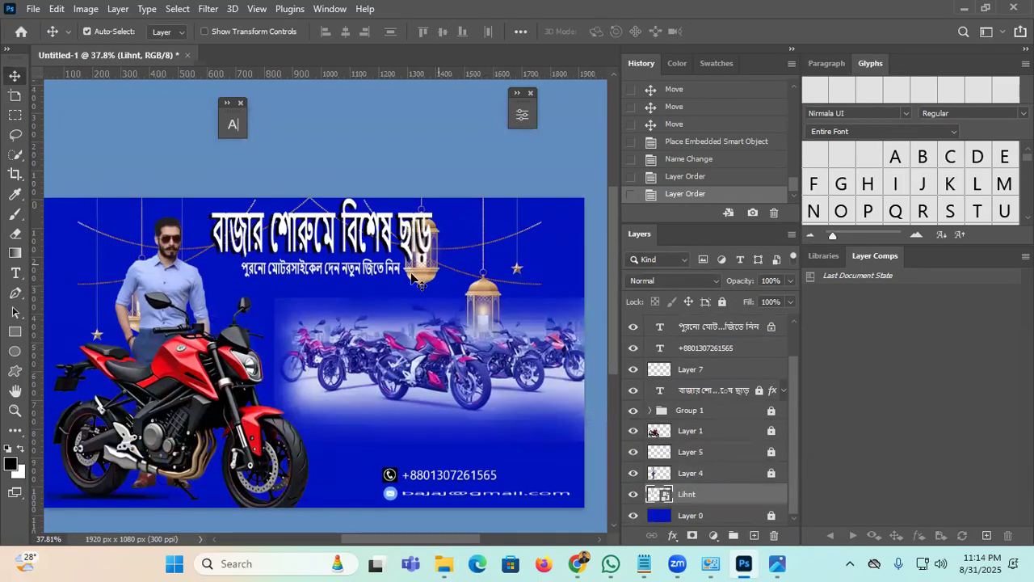
Step: Free Transform the Lihnt layer wider to 64% so another lantern shows at the left
key(ctrl+t)
drag(545, 356, 587, 354)
drag(309, 305, 388, 272)
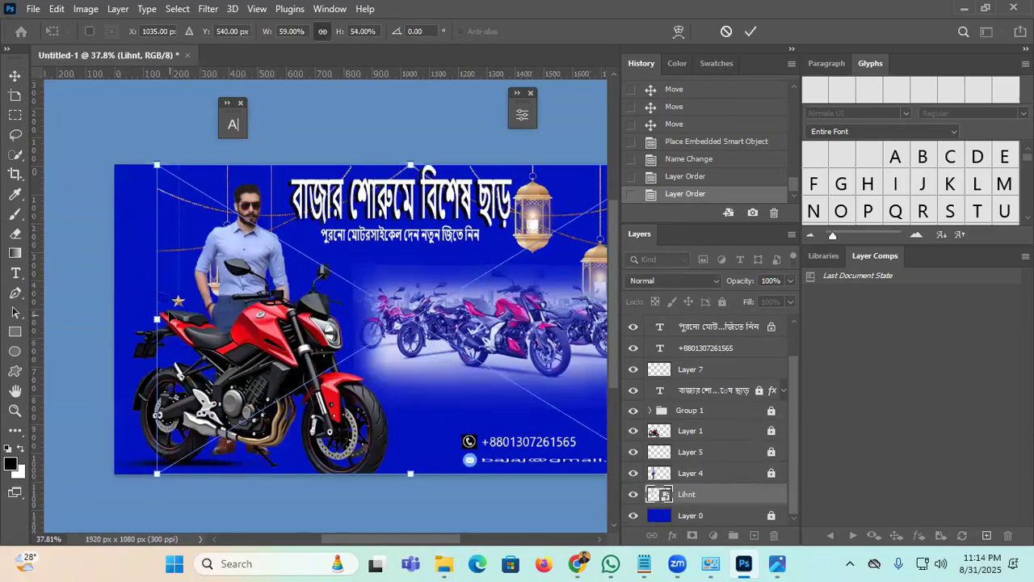
drag(157, 320, 113, 320)
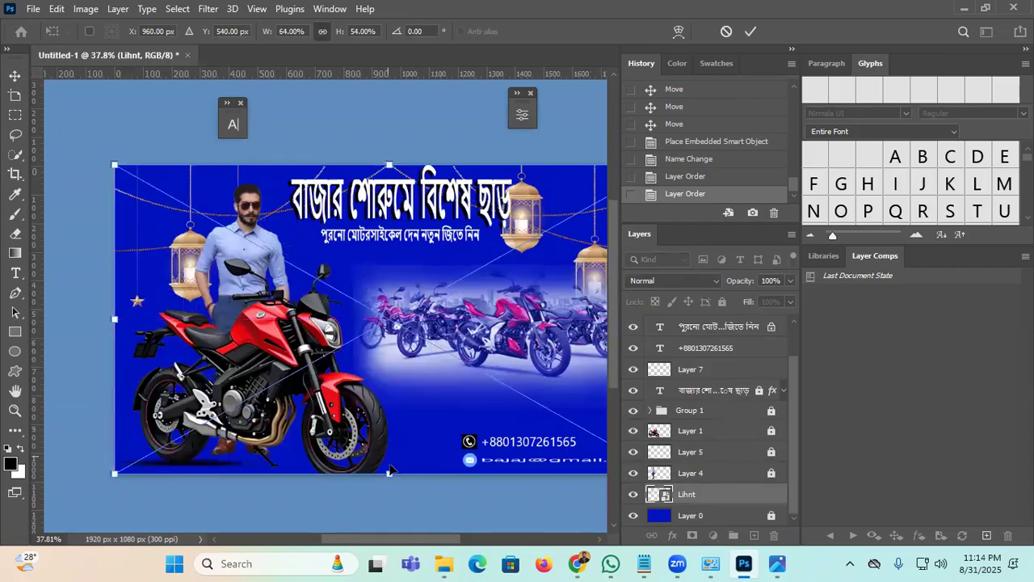
click(747, 31)
drag(422, 316, 354, 281)
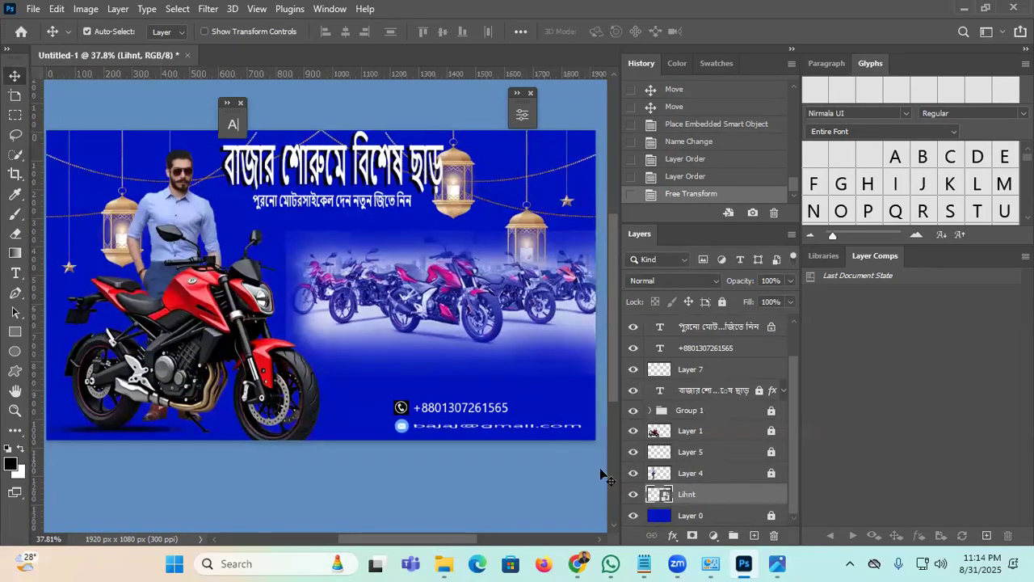
Step: Rasterize the Lihnt lantern layer and fade it to 19% opacity
right_click(662, 492)
click(513, 451)
right_click(689, 494)
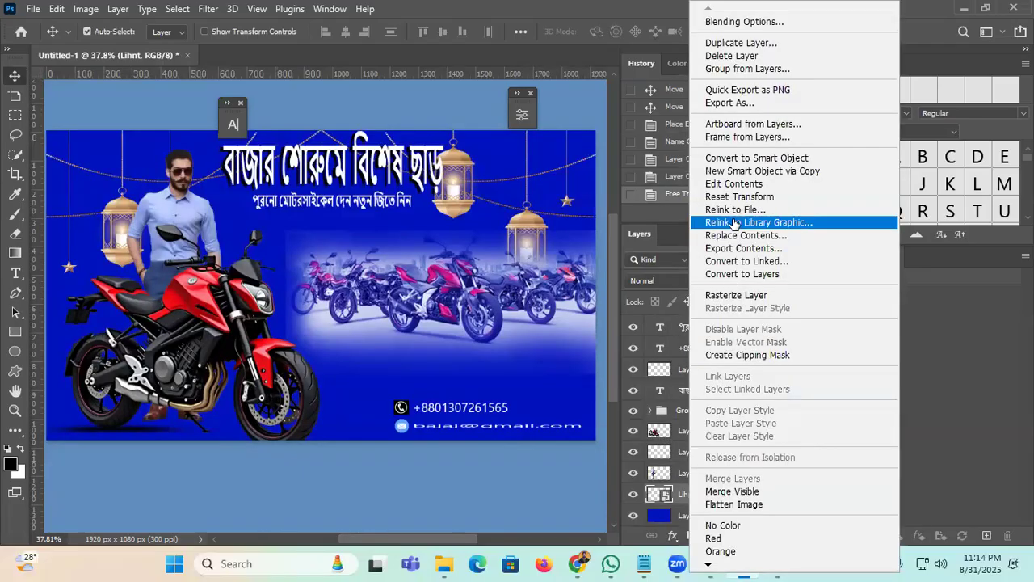
click(736, 295)
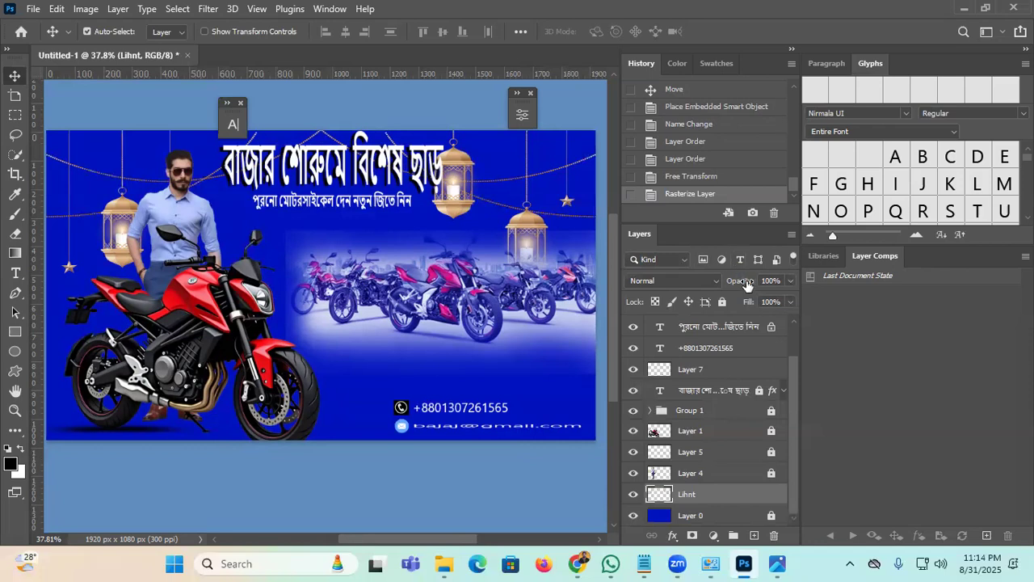
drag(732, 288, 684, 296)
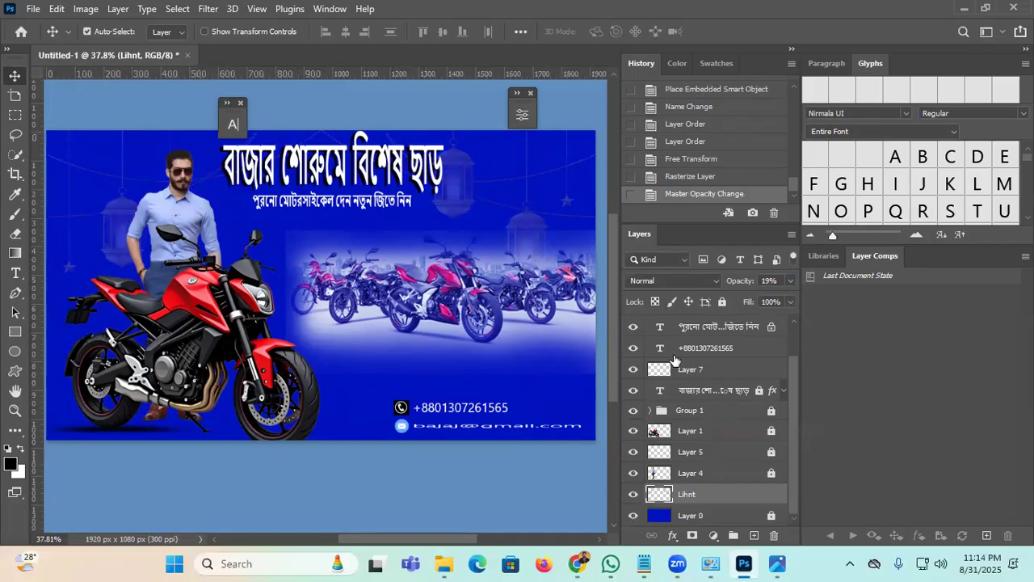
scroll(682, 358, up, 2)
scroll(712, 374, down, 2)
Step: Select all layers and stamp a merged Layer 10 on top, opening the Camera Raw Filter on it
key(alt+bracketleft)
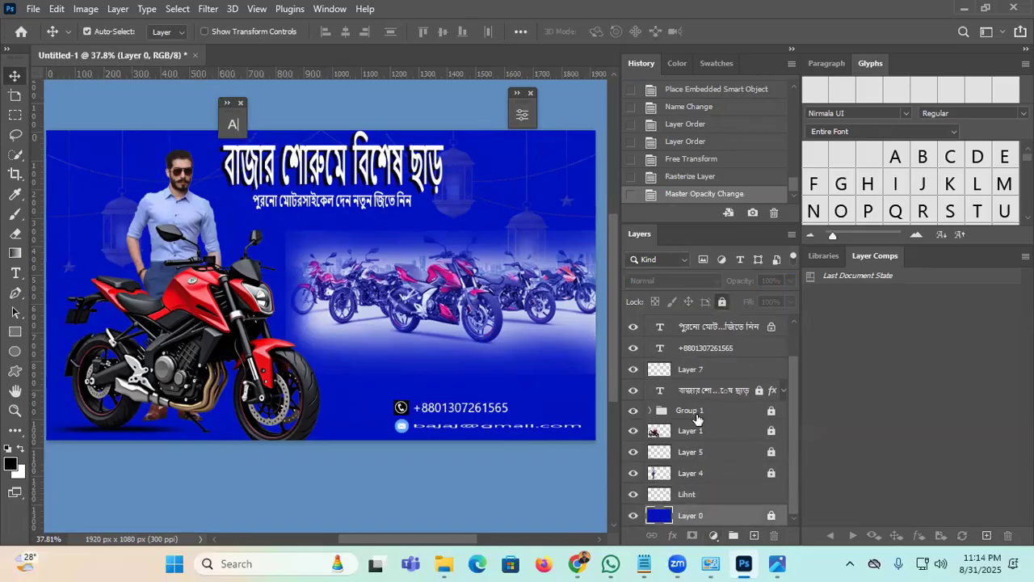
scroll(697, 418, up, 2)
shift+click(720, 327)
scroll(711, 389, down, 2)
scroll(715, 394, up, 2)
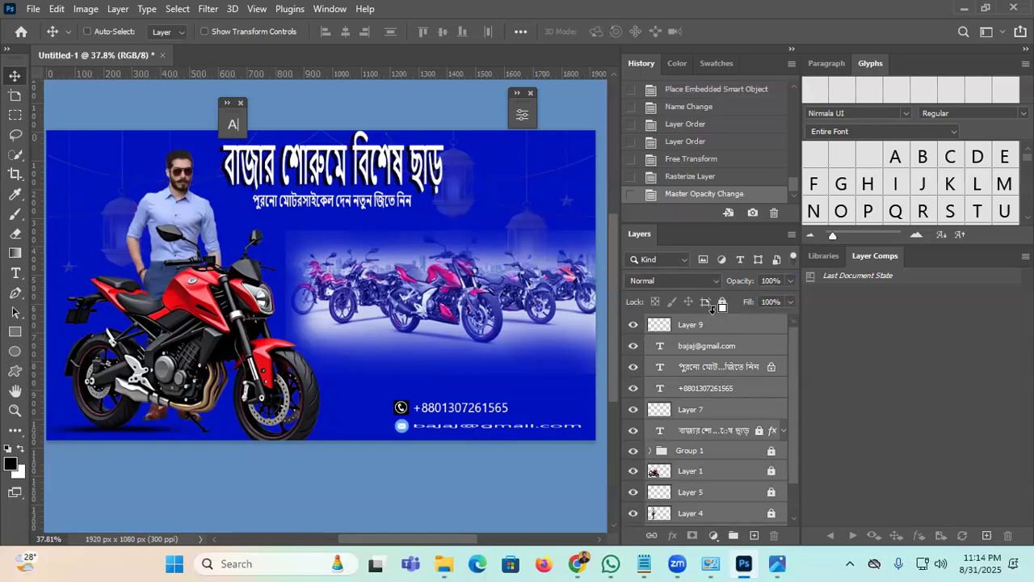
key(ctrl+shift+alt+e)
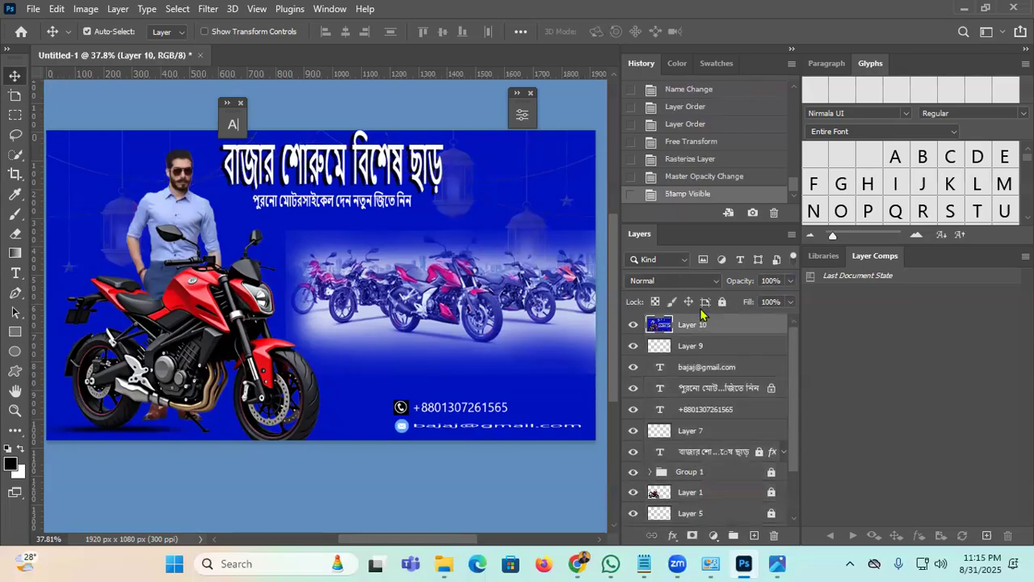
click(211, 10)
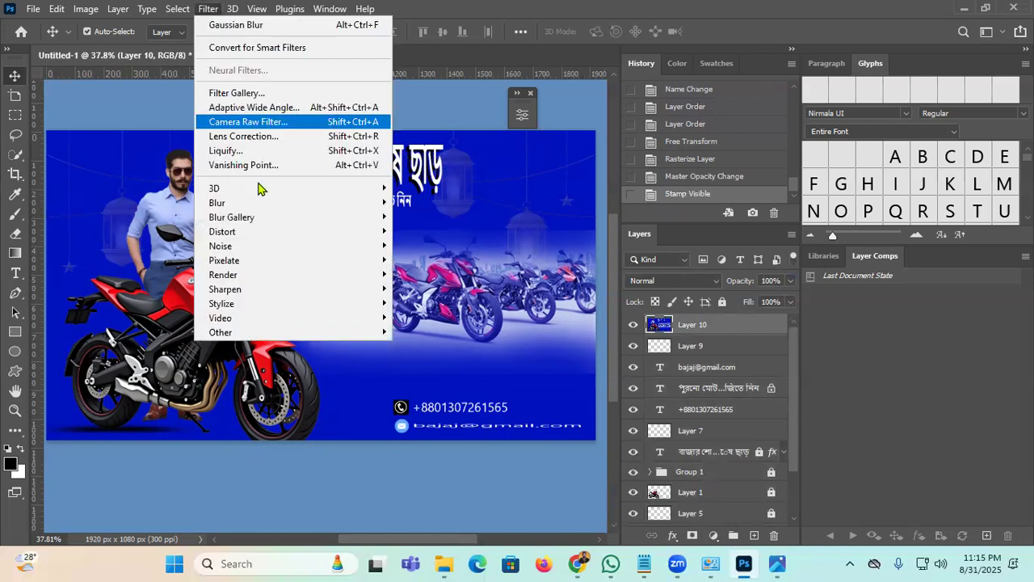
click(275, 121)
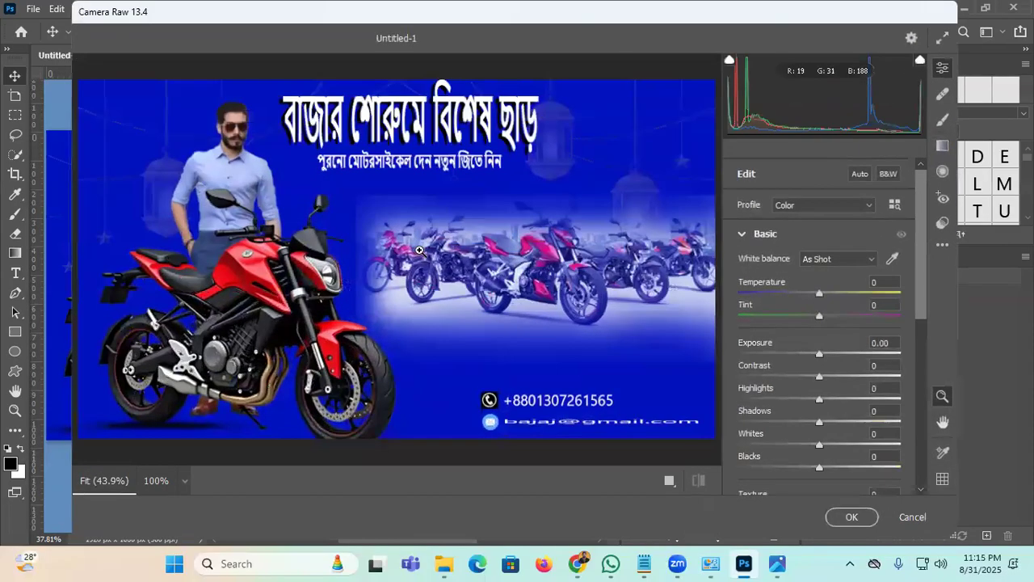
Step: Set Camera Raw Temperature to +11, Tint to -3 and Whites to +32, and apply
mouse_move(819, 299)
mouse_down()
mouse_move(851, 289)
mouse_move(800, 295)
mouse_move(768, 316)
mouse_move(826, 303)
mouse_up()
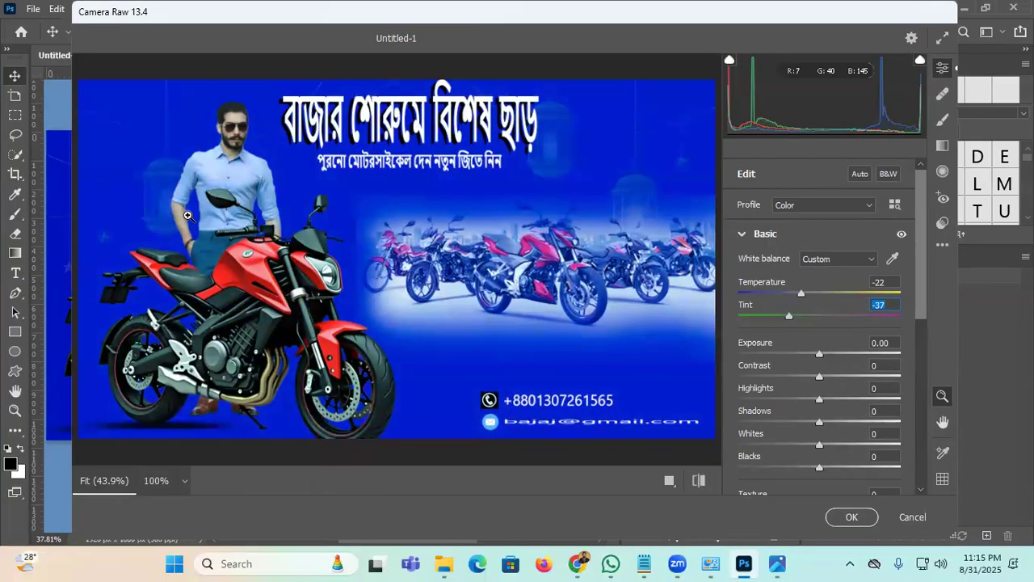
click(797, 316)
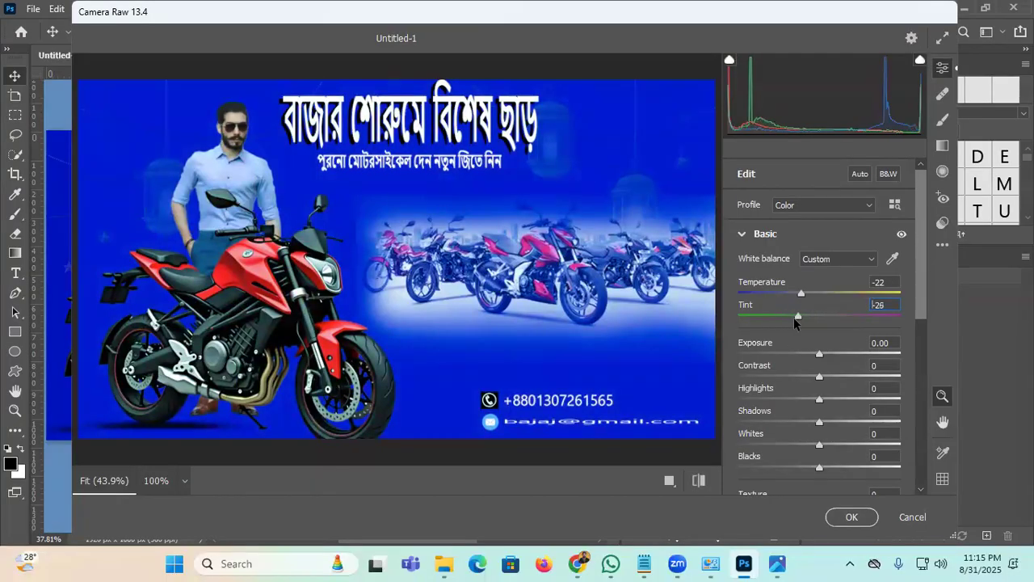
drag(804, 303, 828, 300)
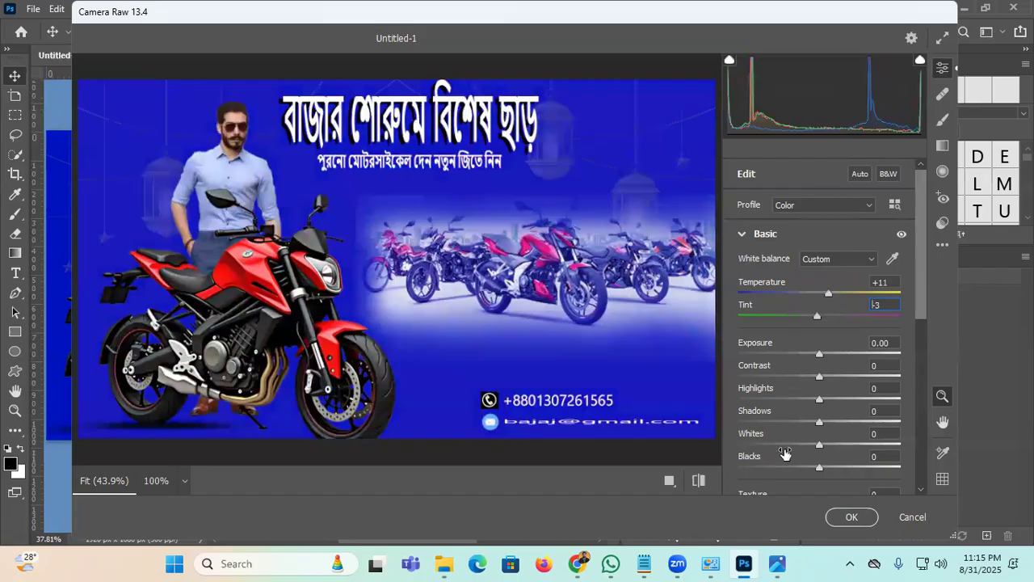
drag(820, 444, 844, 445)
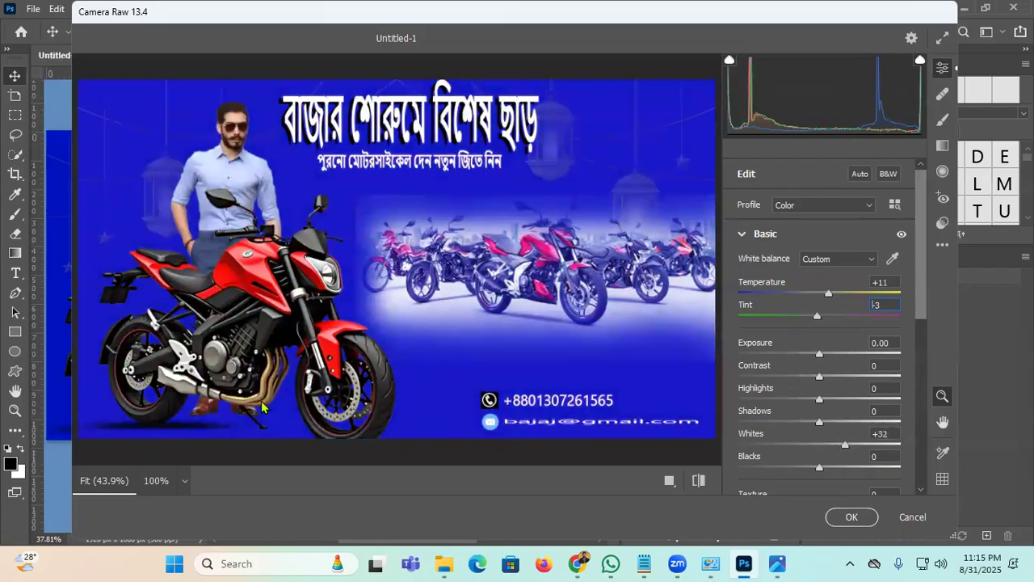
key(Return)
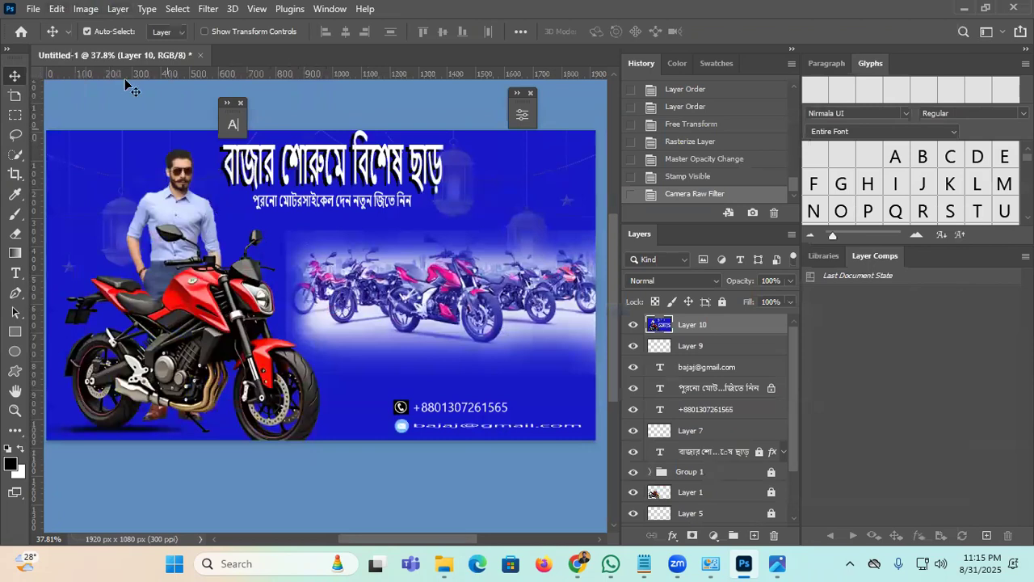
Step: Export the banner with Export As in JPG format at 1920×1080
click(34, 9)
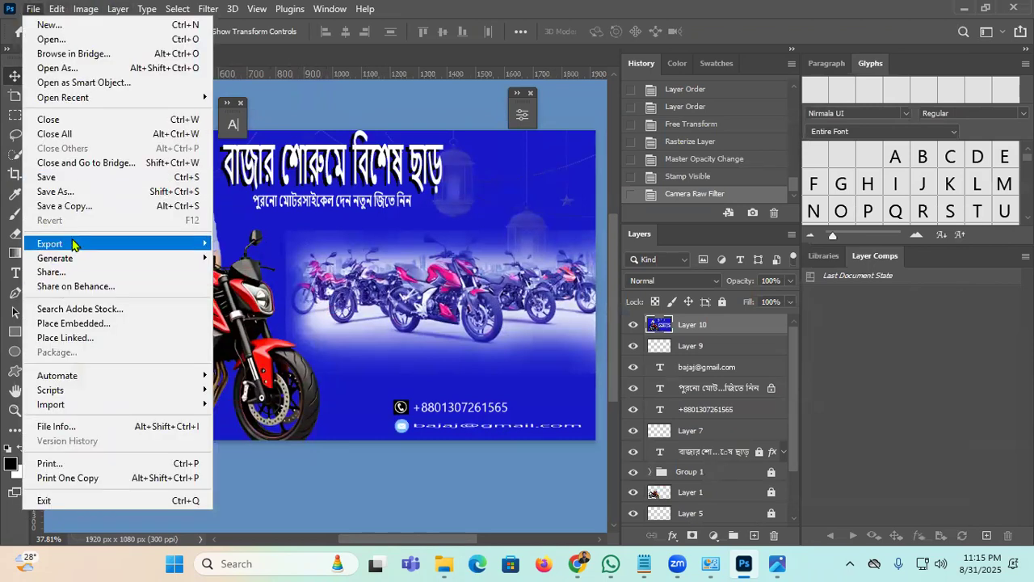
mouse_move(73, 244)
click(257, 265)
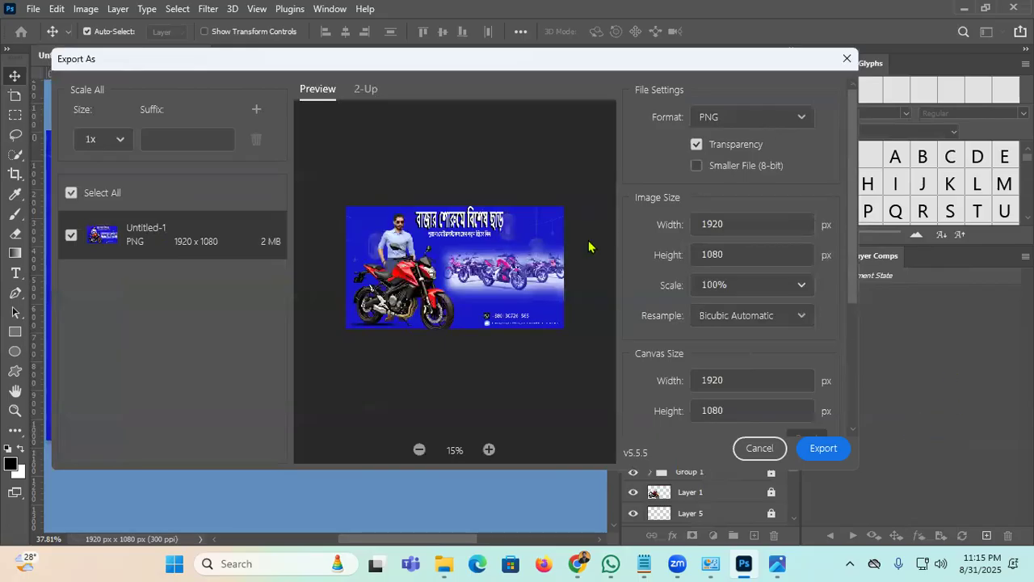
click(786, 121)
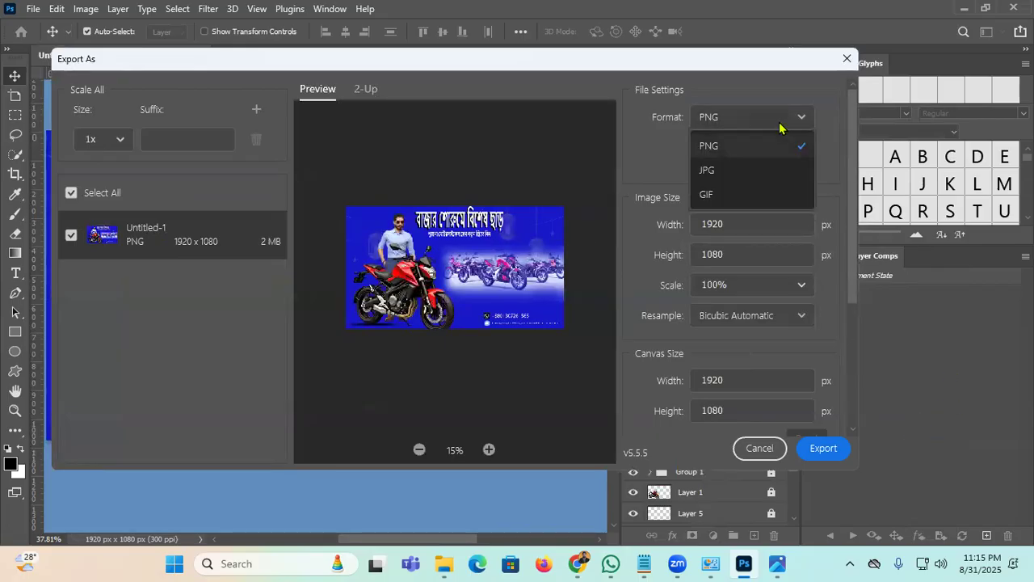
click(738, 171)
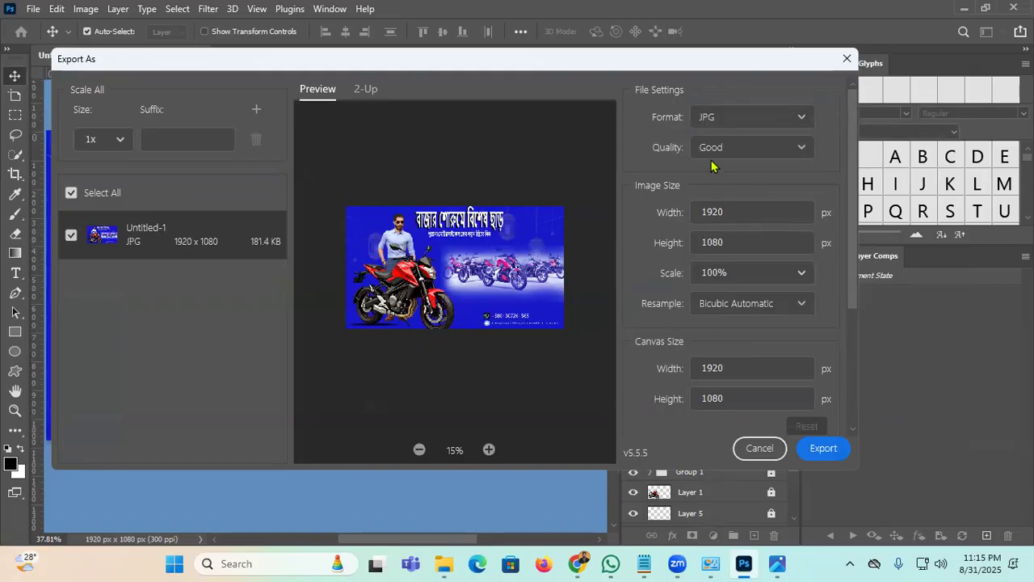
click(818, 451)
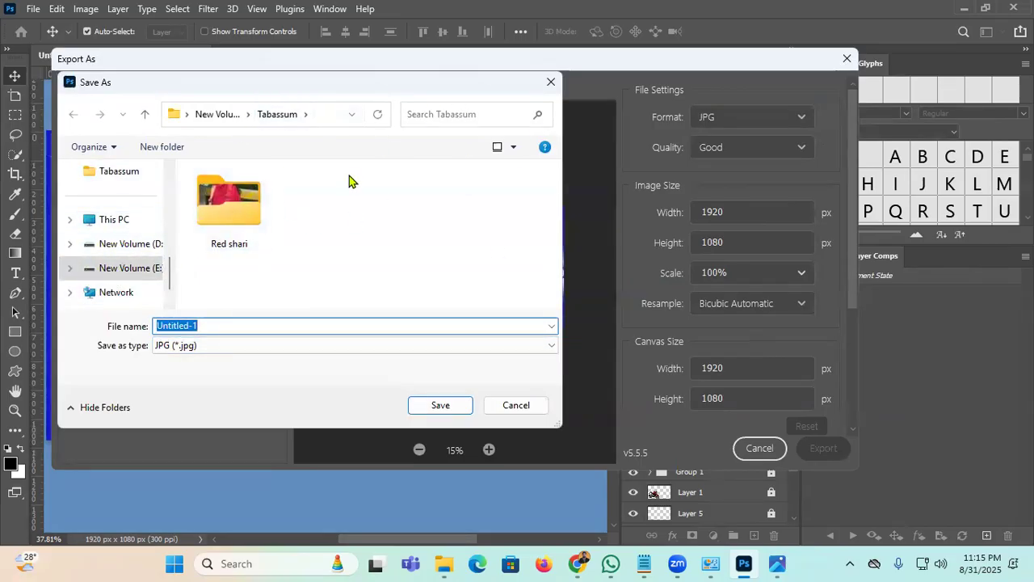
Step: Save the JPG in folder 1 on New Volume (E:) as 123456, not replacing Untitled-1.jpg
click(103, 270)
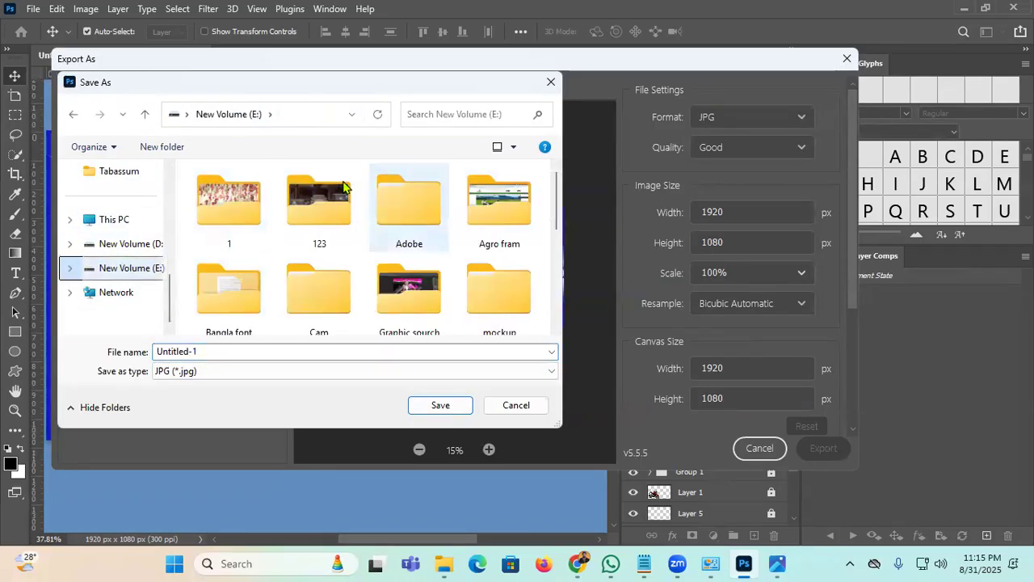
double_click(225, 212)
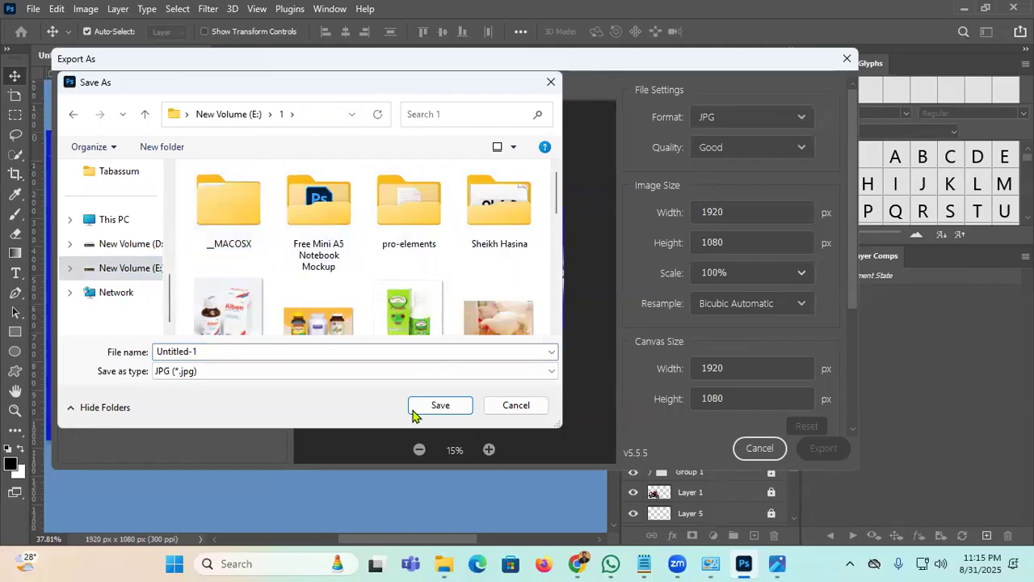
click(408, 414)
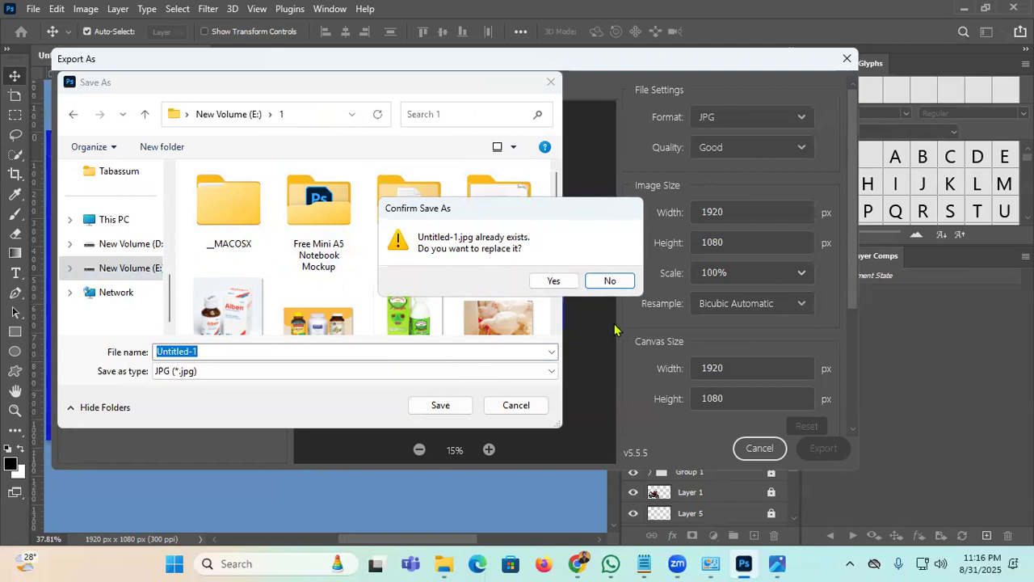
click(610, 282)
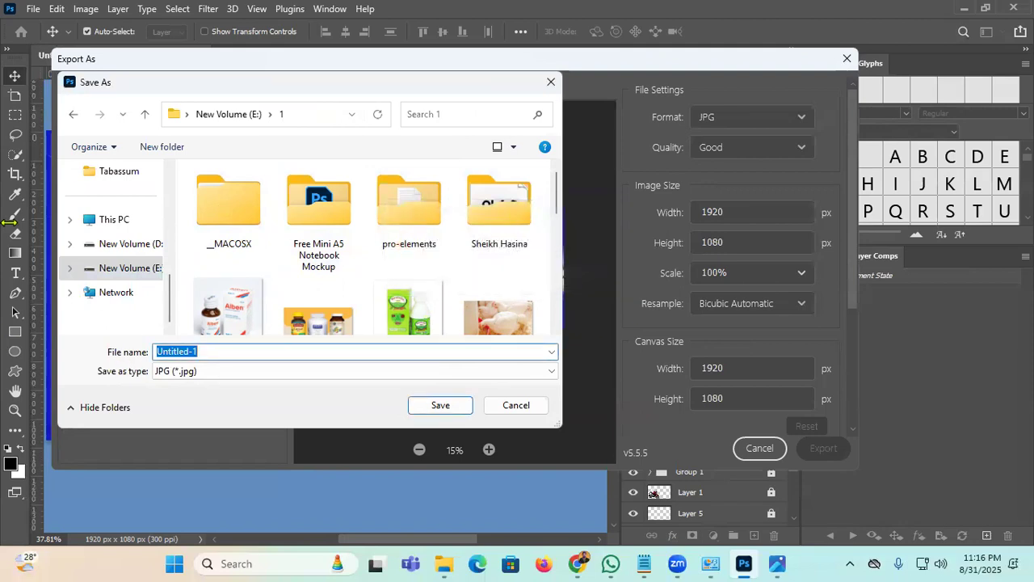
text(123456)
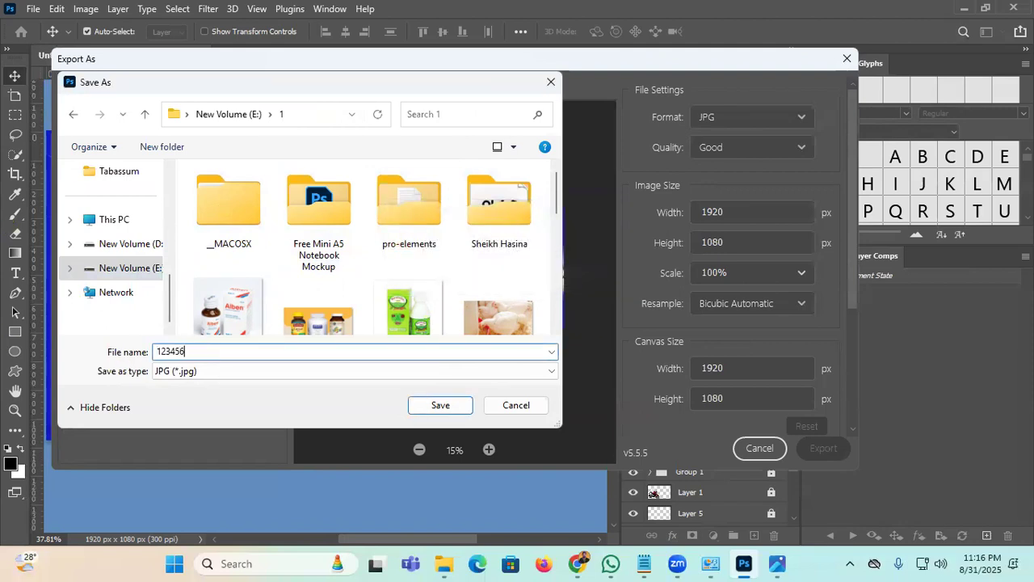
click(439, 405)
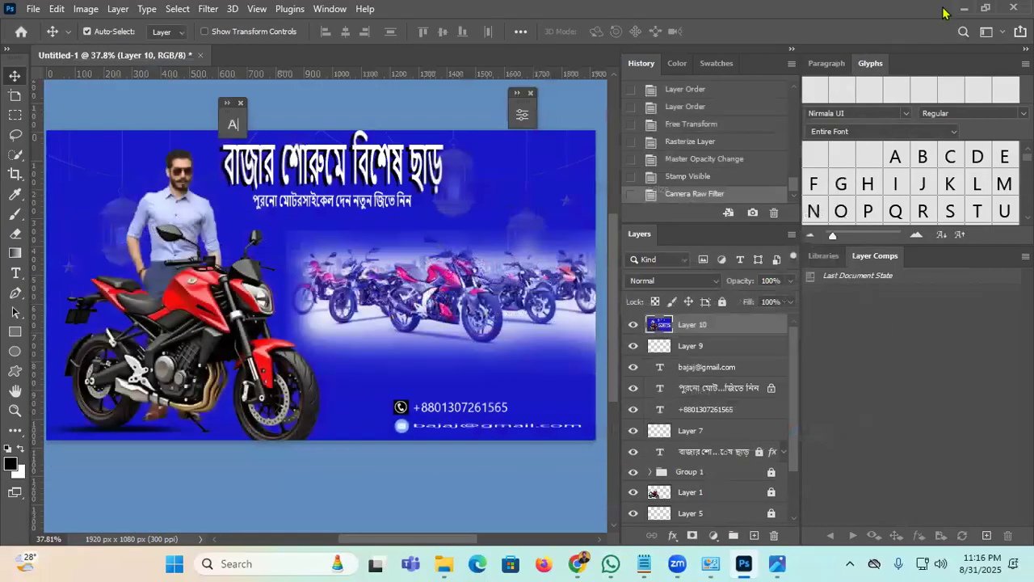
Step: Minimize Photoshop, Chrome and the other open windows to reach File Explorer
click(964, 8)
click(731, 70)
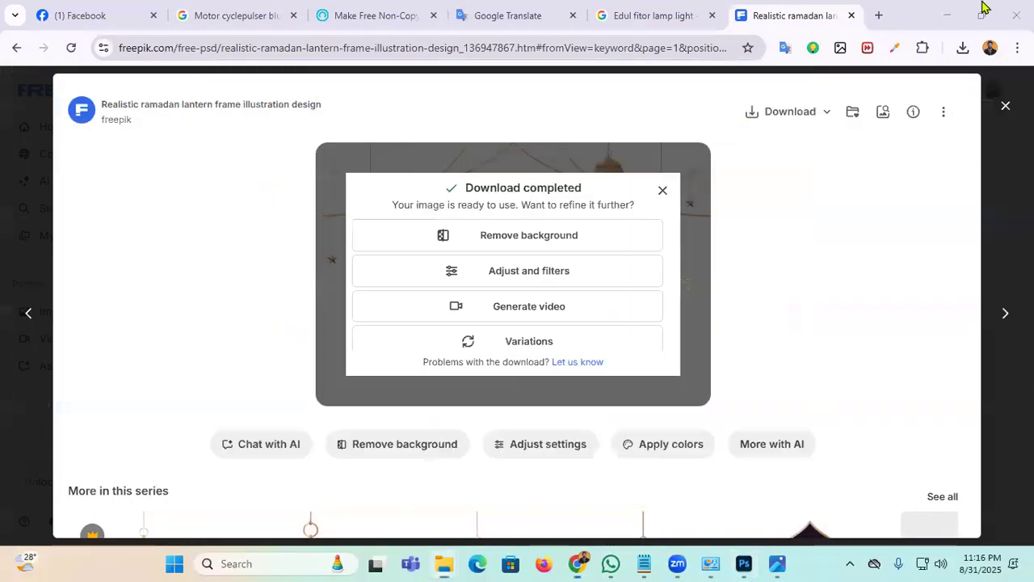
click(947, 15)
click(943, 13)
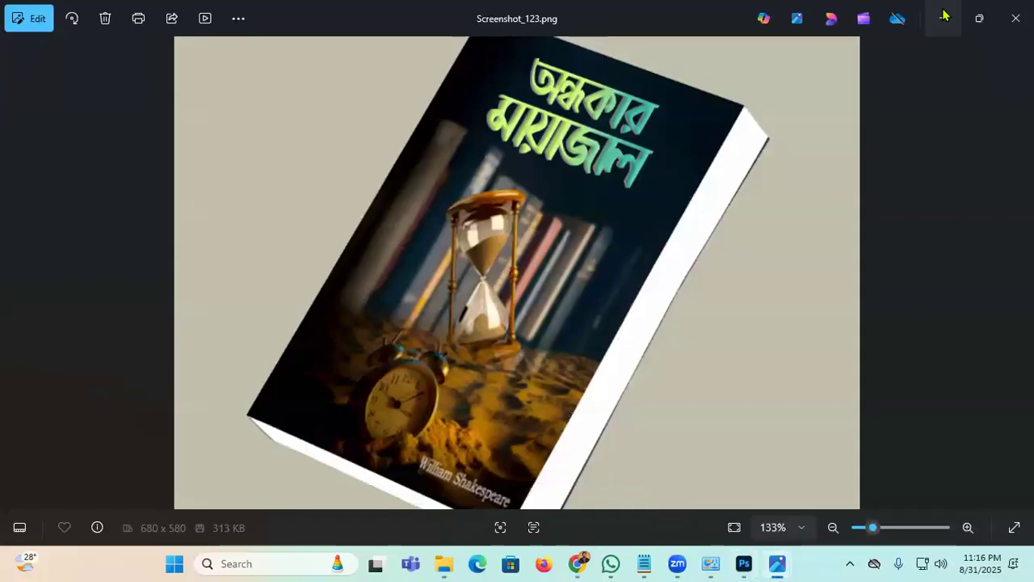
click(944, 16)
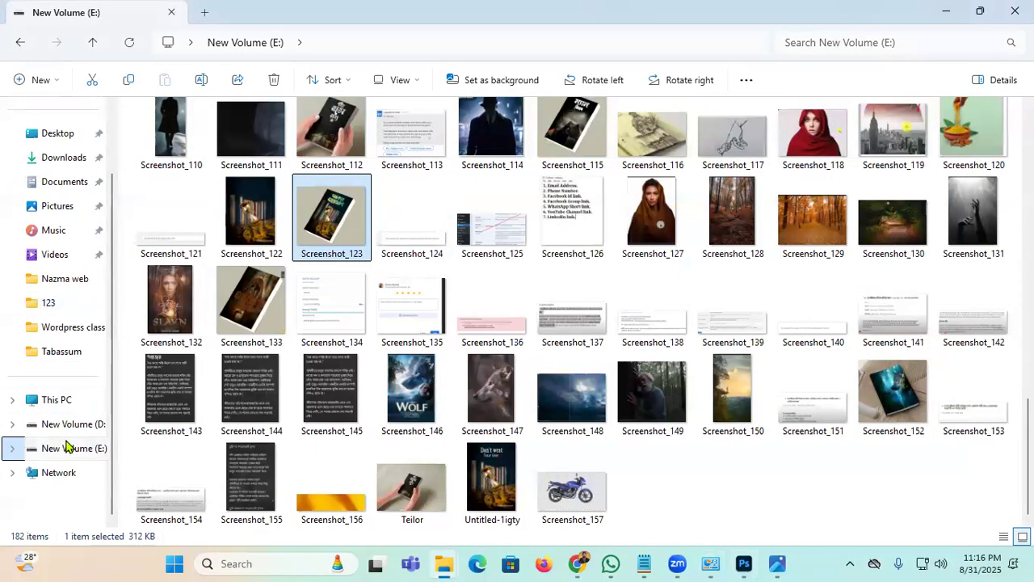
Step: Open 123456.jpg from folder 1 on New Volume (E:) in Photos
click(67, 446)
double_click(182, 141)
double_click(255, 353)
scroll(720, 318, down, 1)
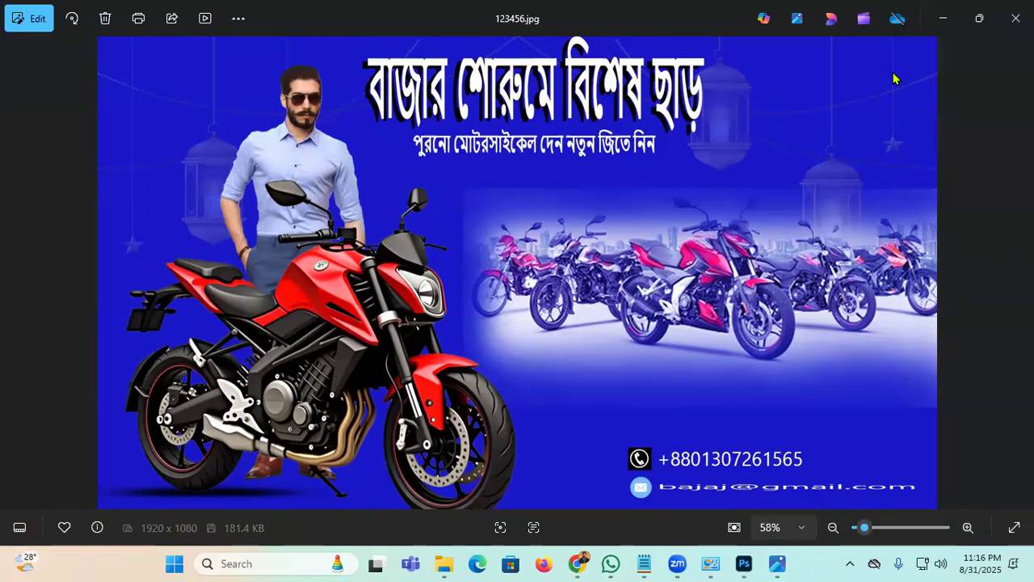
Step: Move the floating panel aside and bring Chrome's Freepik lantern-frame download page to the front
click(744, 563)
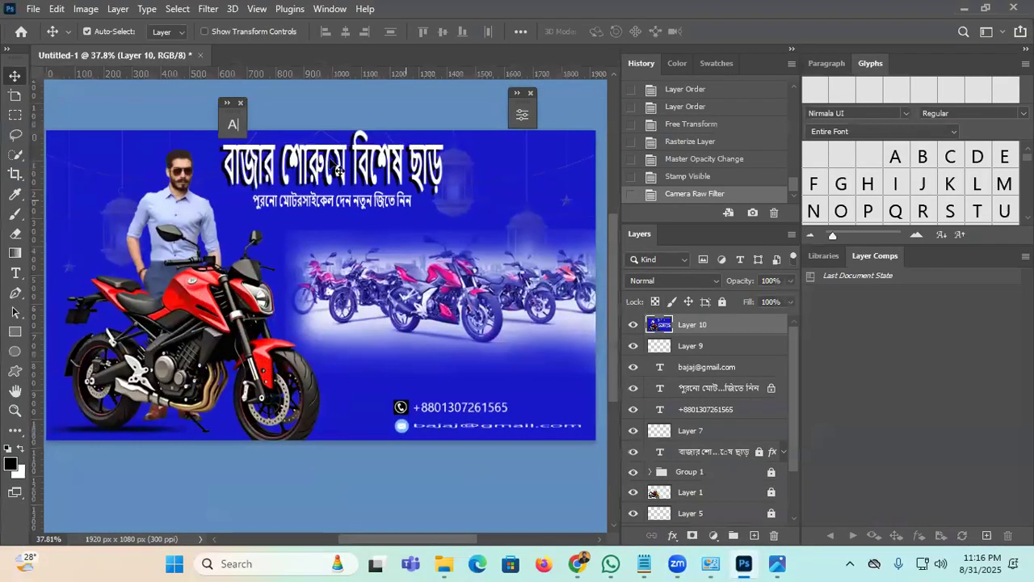
drag(227, 113, 346, 98)
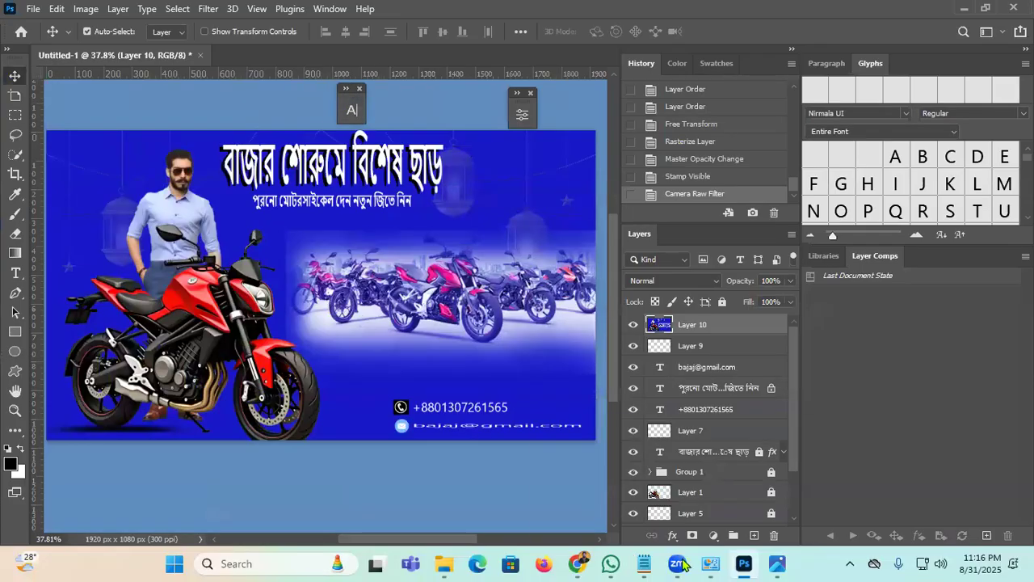
click(581, 561)
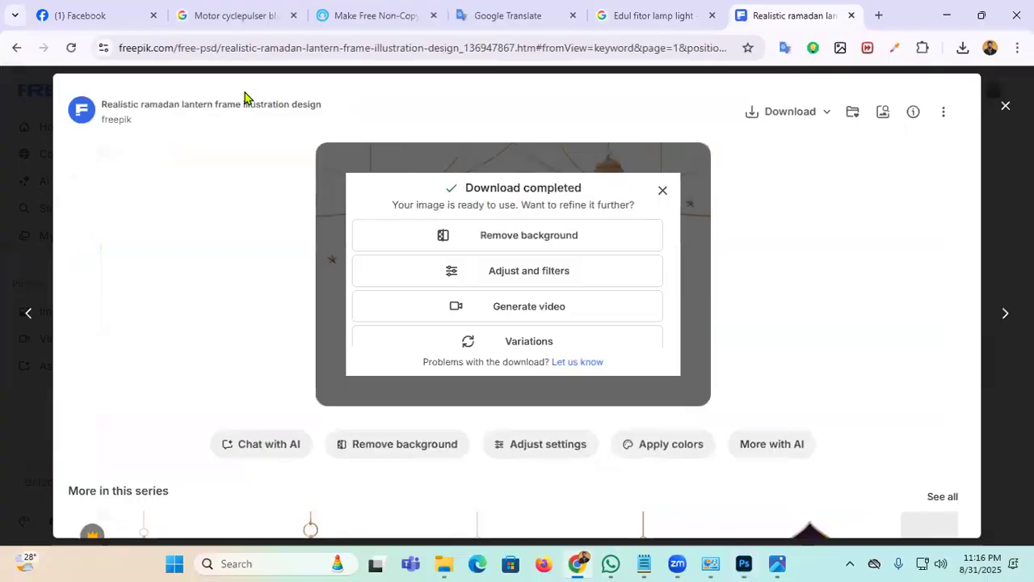
Step: Clear Google Translate's input and dictate the Bengali brand name বাজাজ, retrying after বাজার
click(503, 16)
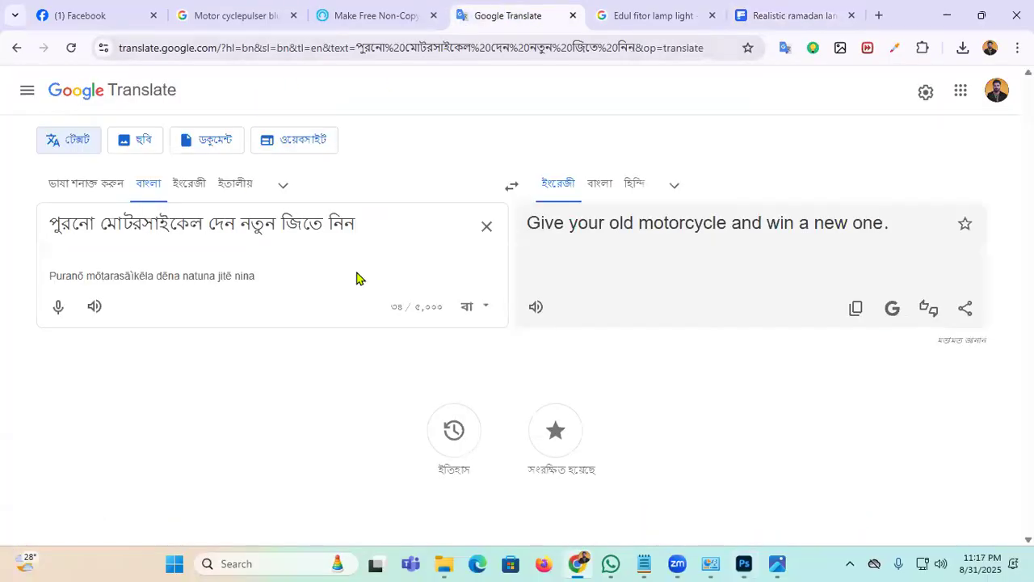
click(489, 229)
click(58, 306)
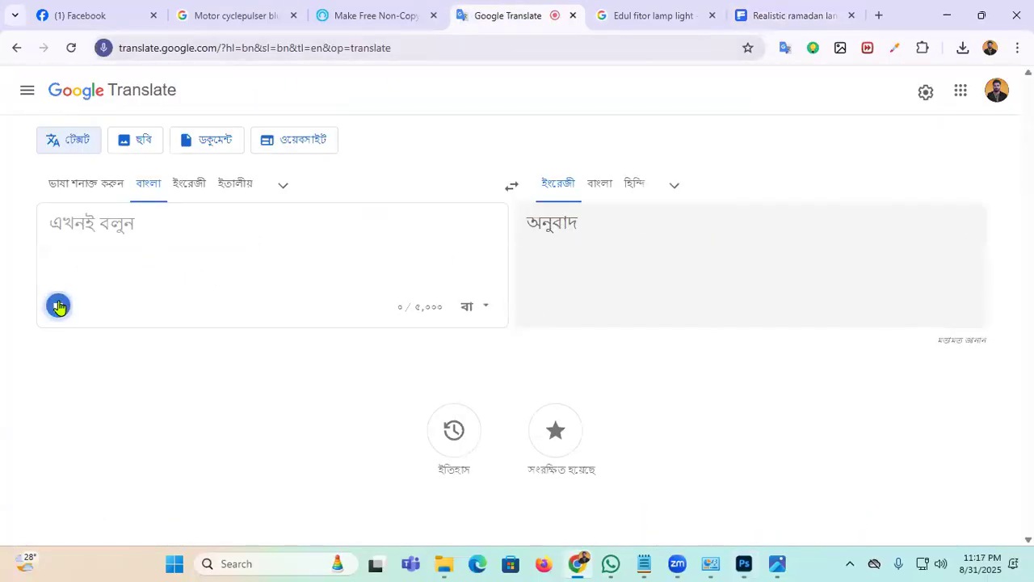
click(472, 228)
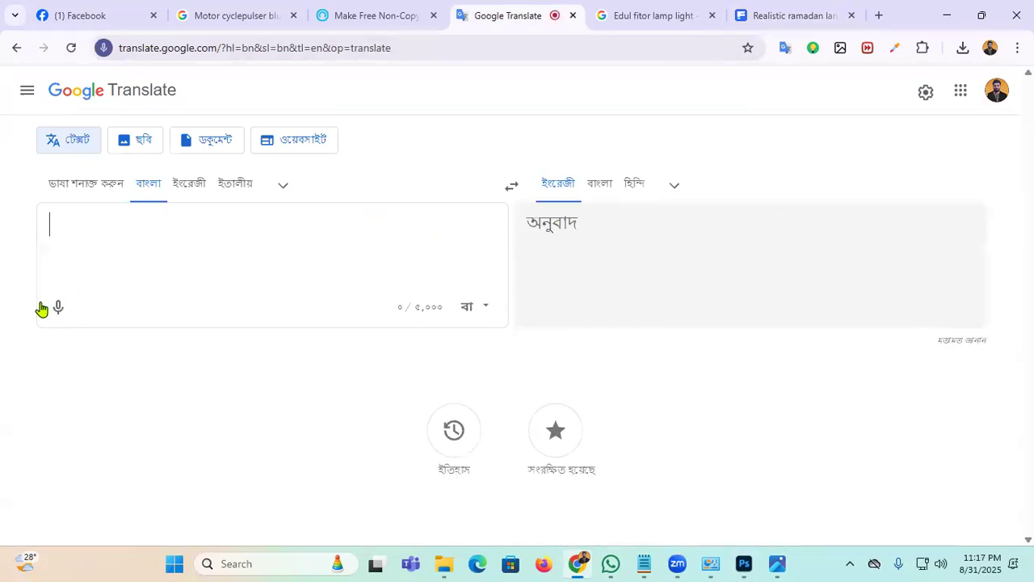
click(58, 309)
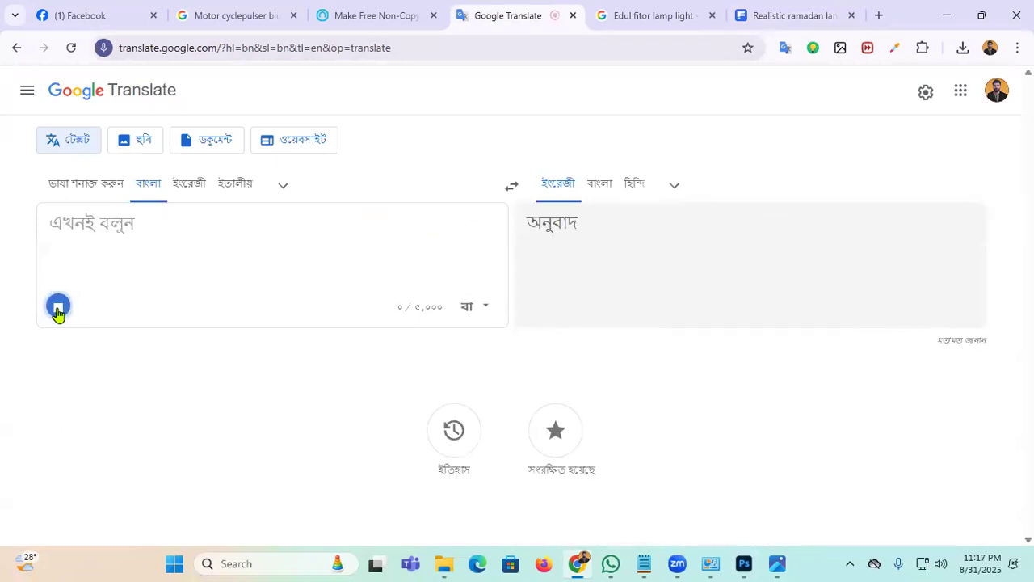
Step: Copy the recognised word বাজাজ and return to Photoshop
double_click(76, 223)
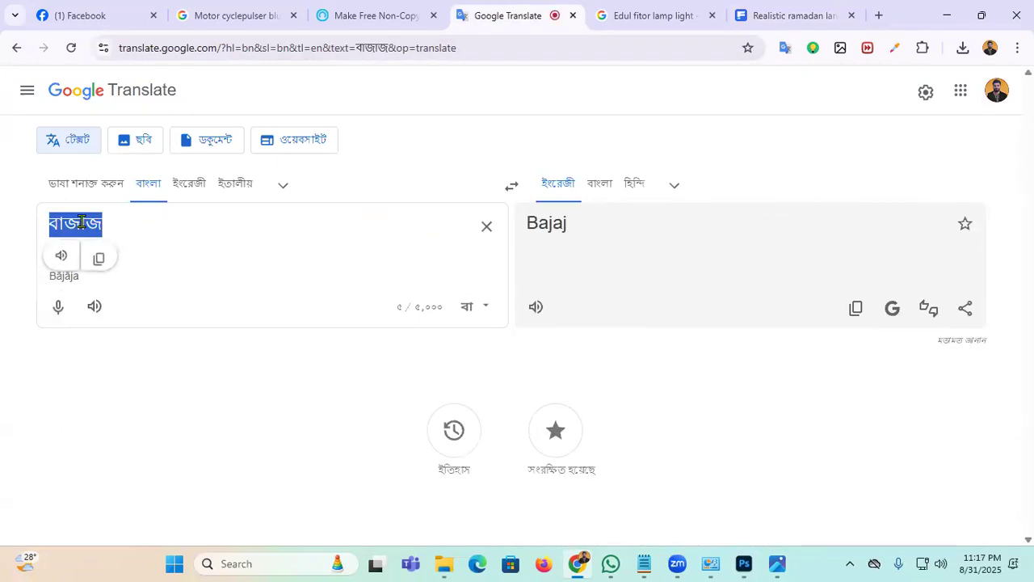
right_click(81, 223)
click(138, 223)
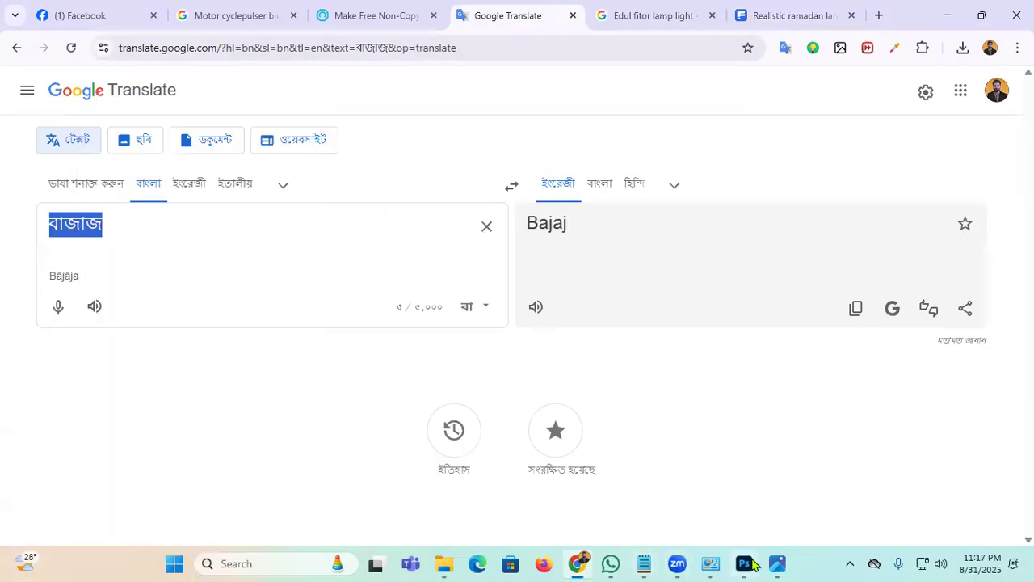
click(744, 563)
click(15, 273)
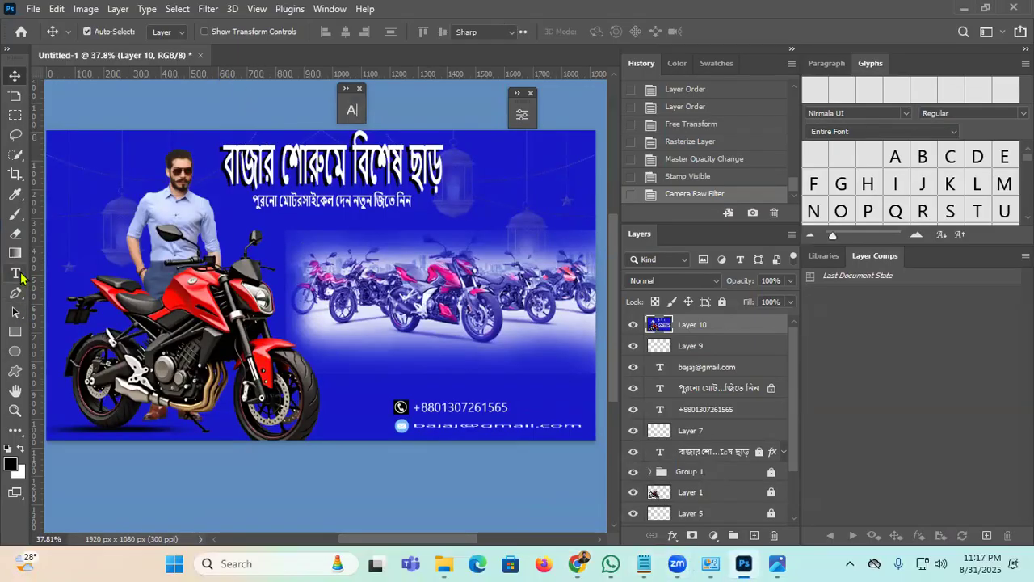
Step: Unlock the headline text layer and delete its first word বাজার
click(273, 160)
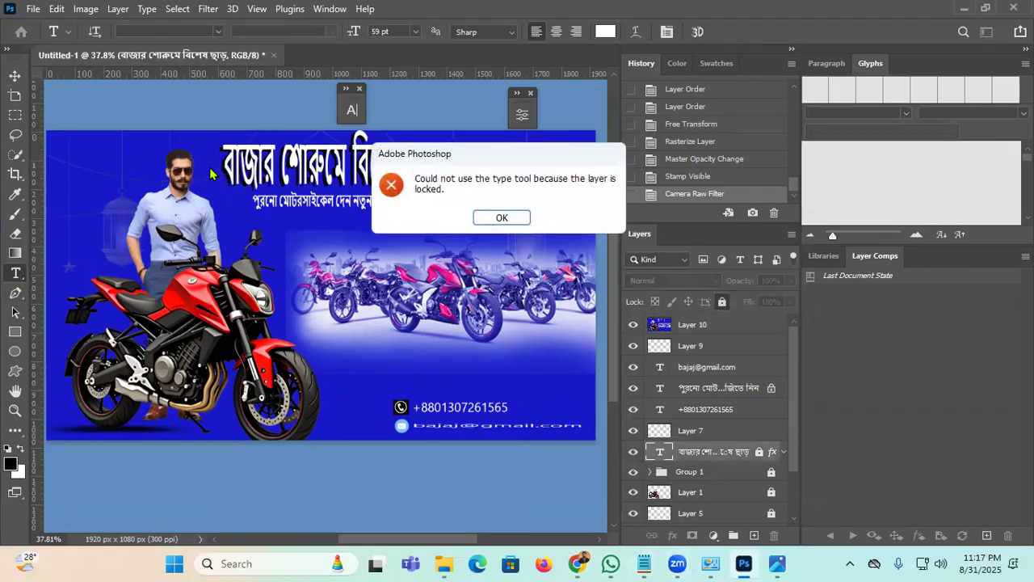
click(485, 216)
scroll(762, 456, down, 3)
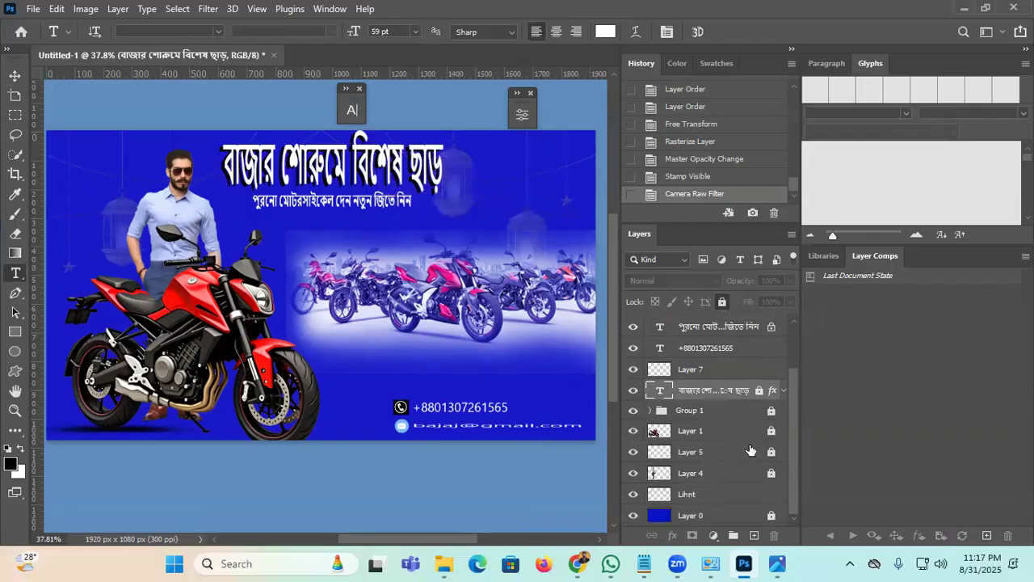
click(759, 391)
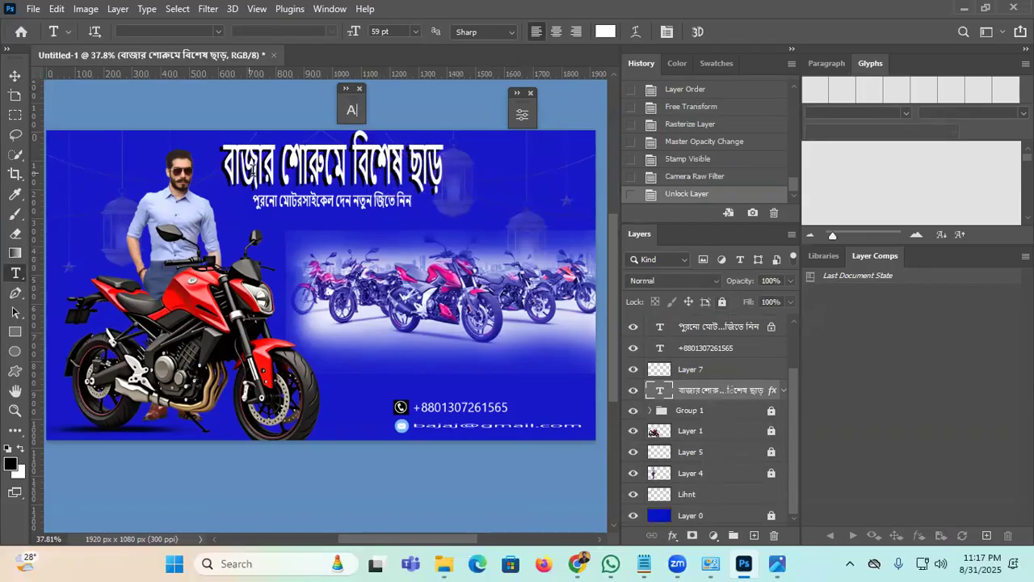
drag(275, 168, 220, 168)
click(220, 168)
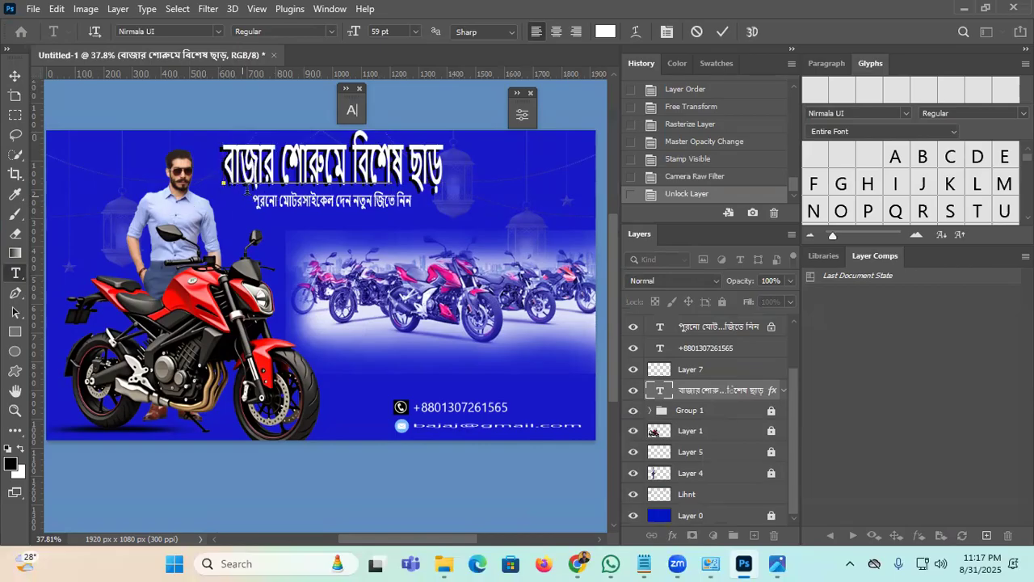
click(274, 171)
Step: Check the text layers, unlock the top text layer, and hide merged Layer 10
click(635, 390)
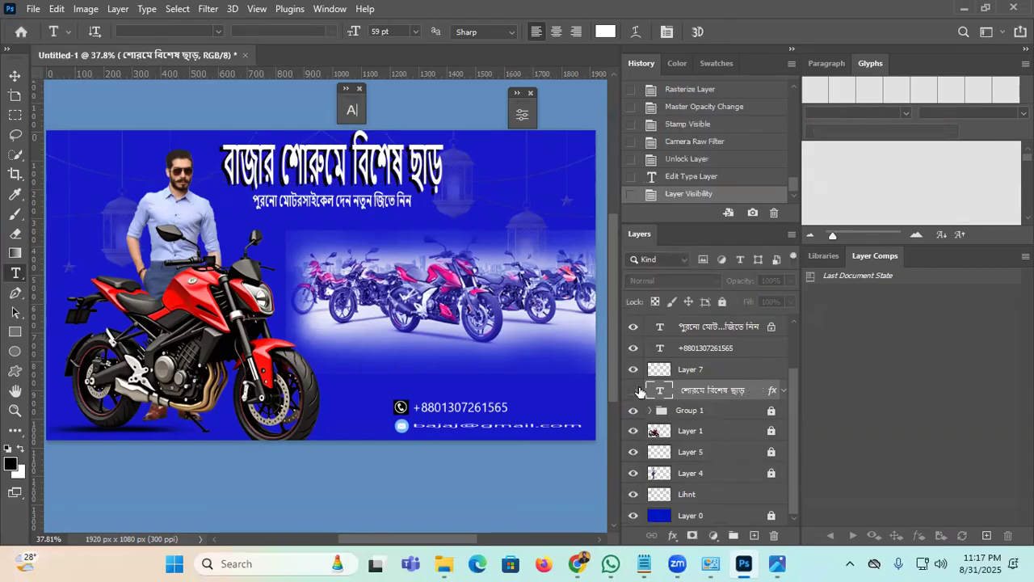
click(638, 391)
click(634, 330)
click(634, 331)
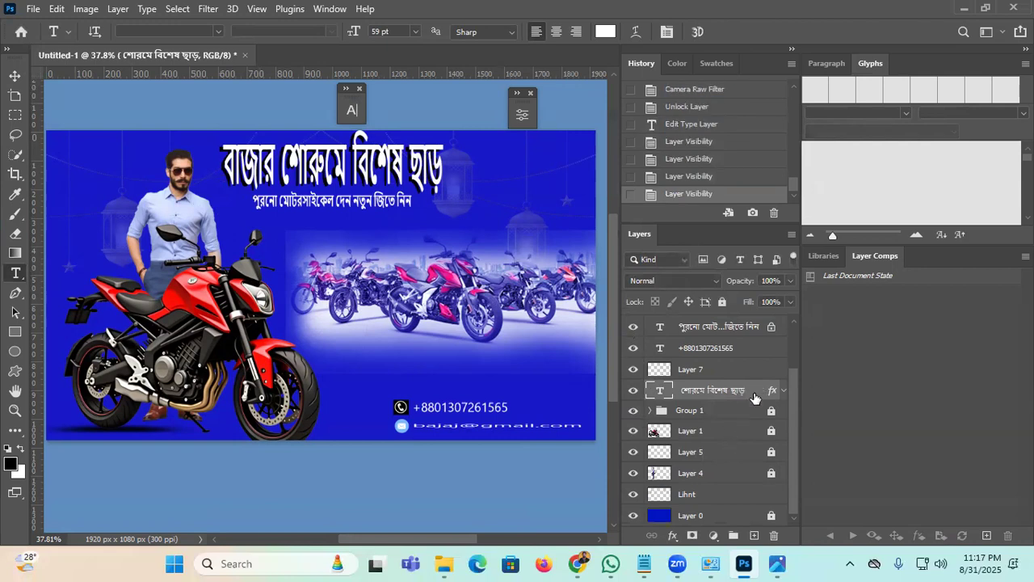
click(772, 327)
click(15, 76)
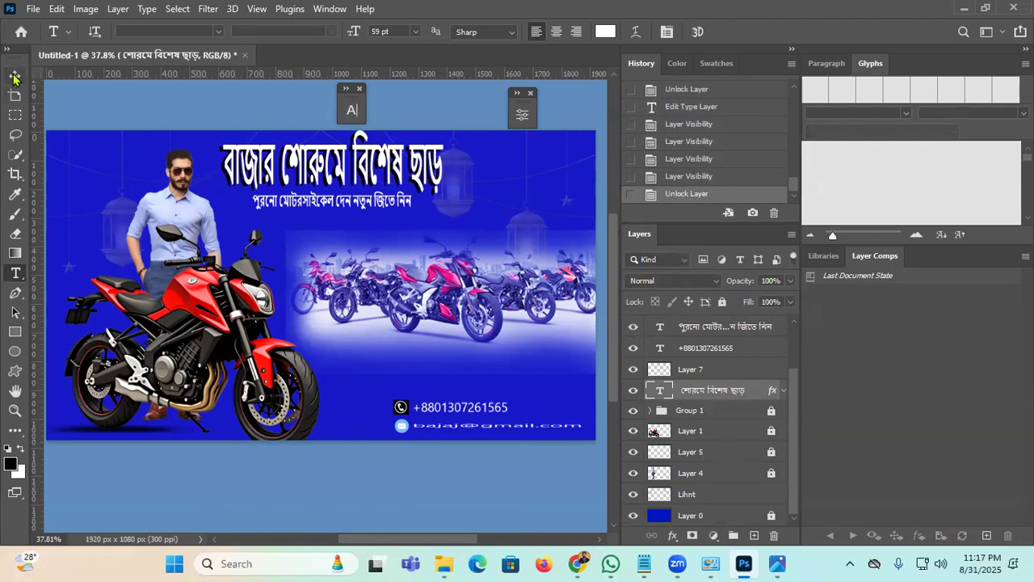
click(255, 155)
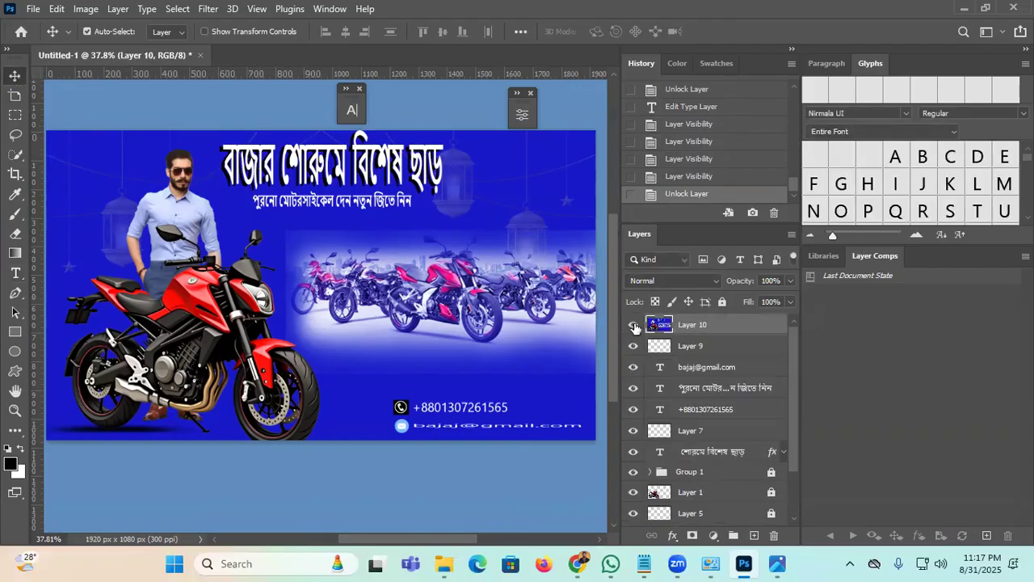
click(634, 324)
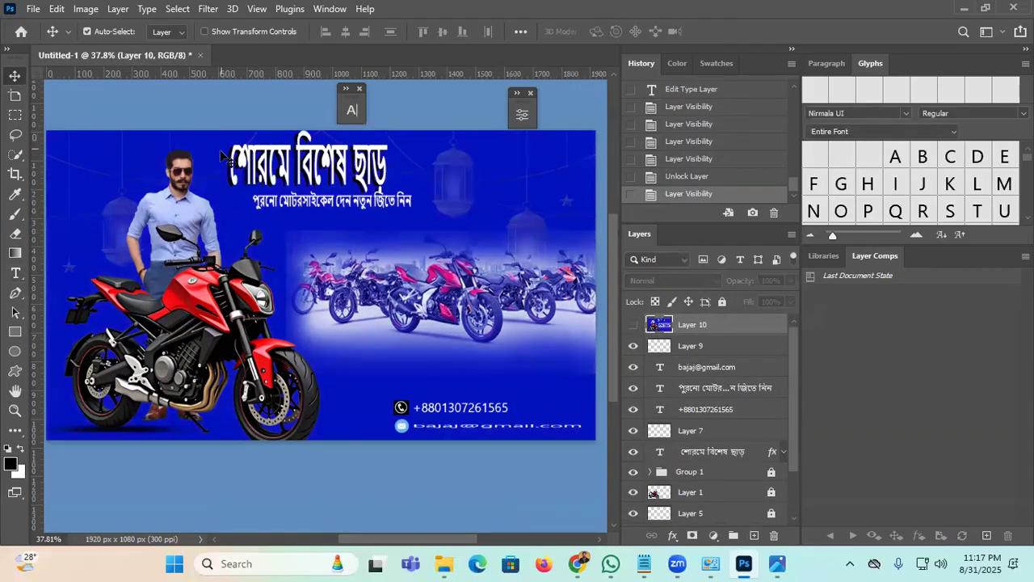
Step: Insert বাজাজ at the start of the headline before শোরুমে
click(15, 273)
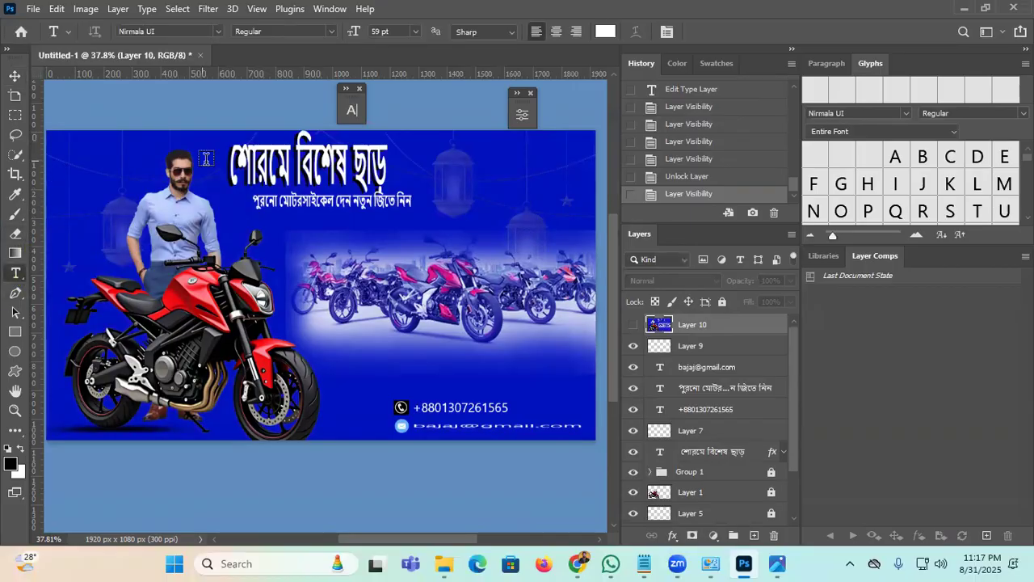
click(234, 165)
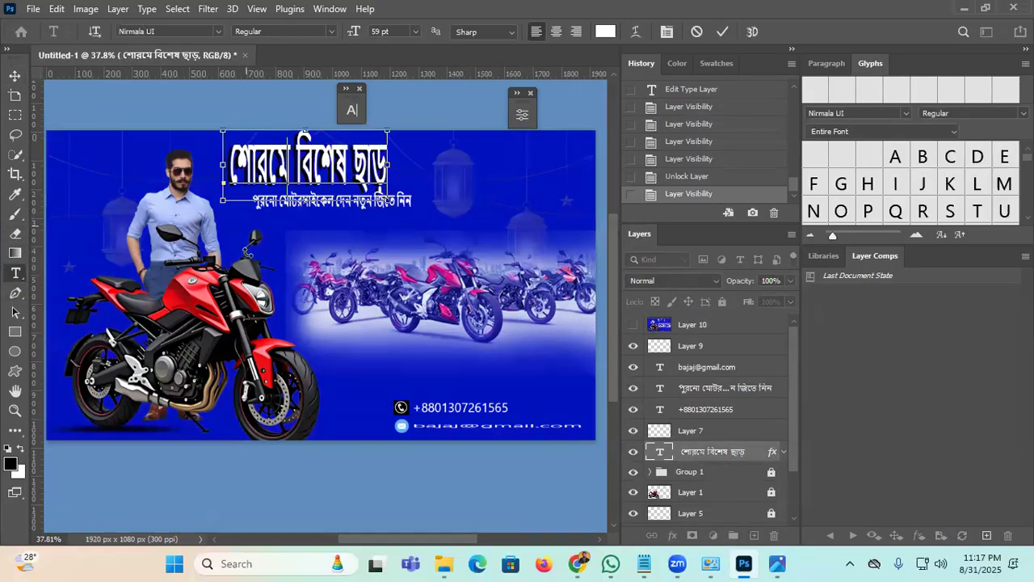
text(বাজাজ)
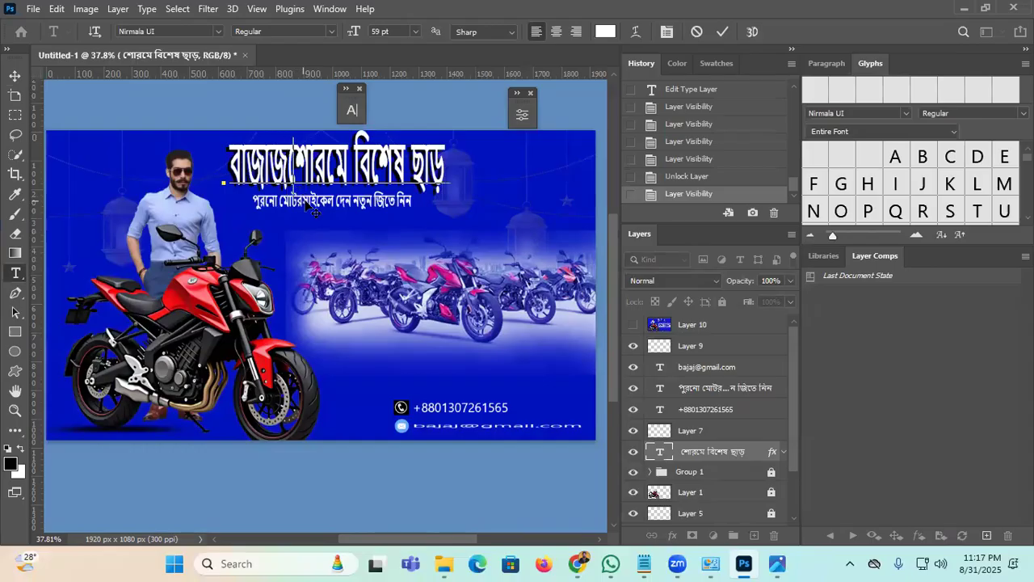
Step: Delete the outdated Layer 10 and stamp all visible layers into a new merged layer
click(723, 31)
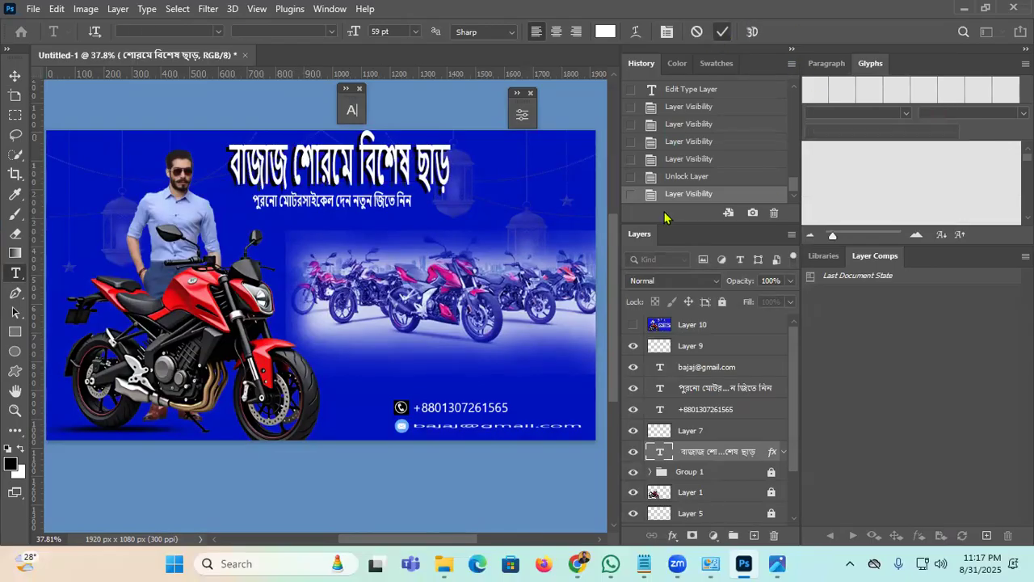
click(633, 324)
click(726, 327)
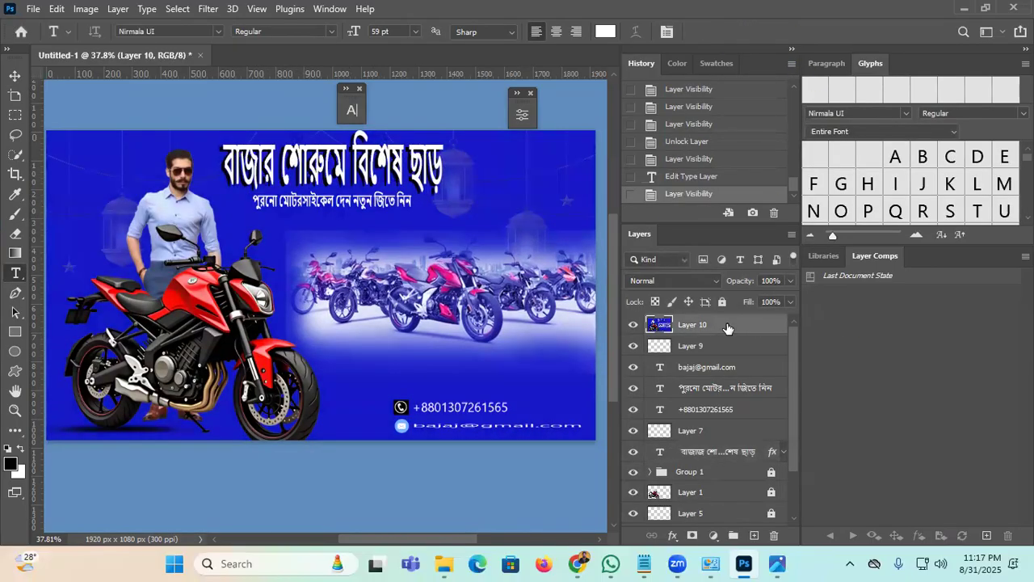
key(Delete)
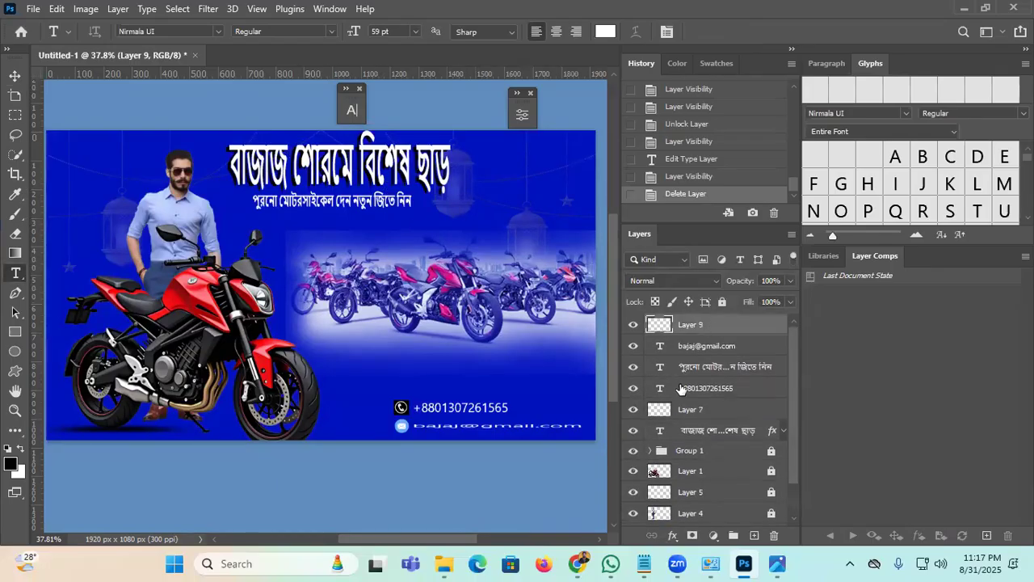
scroll(681, 388, down, 2)
key(ctrl+alt+a)
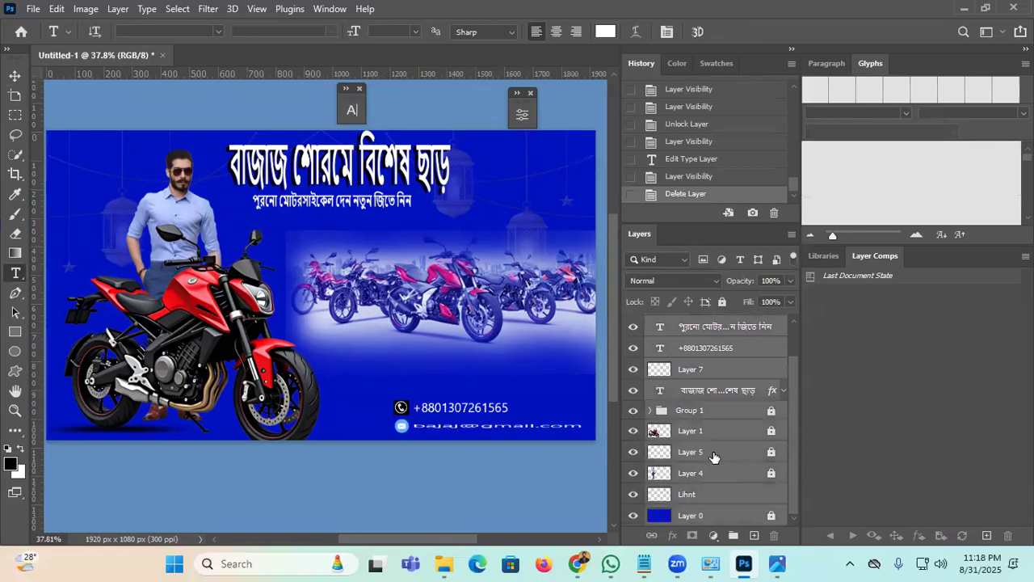
key(ctrl+shift+alt+e)
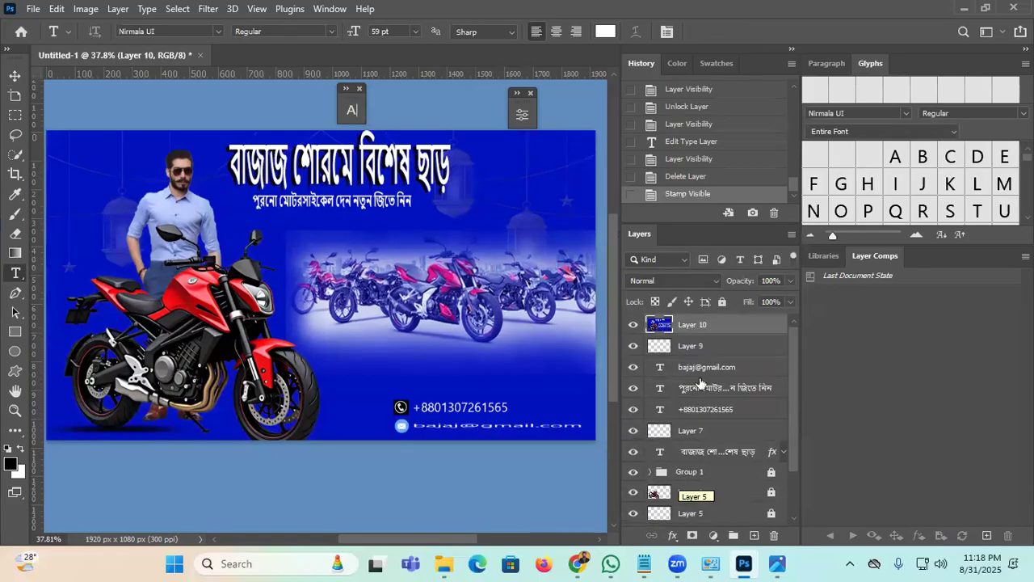
Step: Apply the Camera Raw Filter with Tint −43 and Temperature +8
click(207, 8)
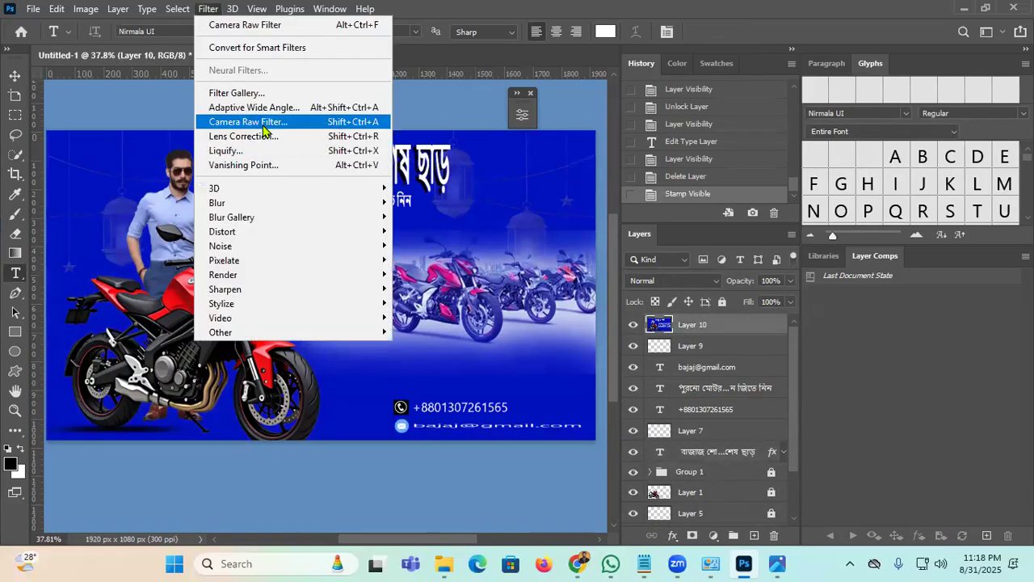
click(267, 122)
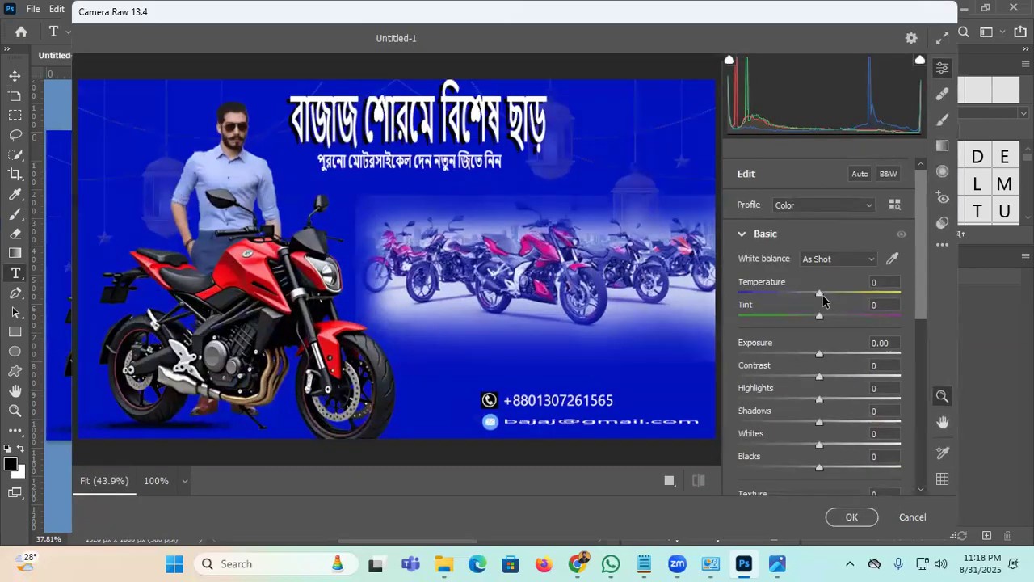
drag(822, 318, 826, 293)
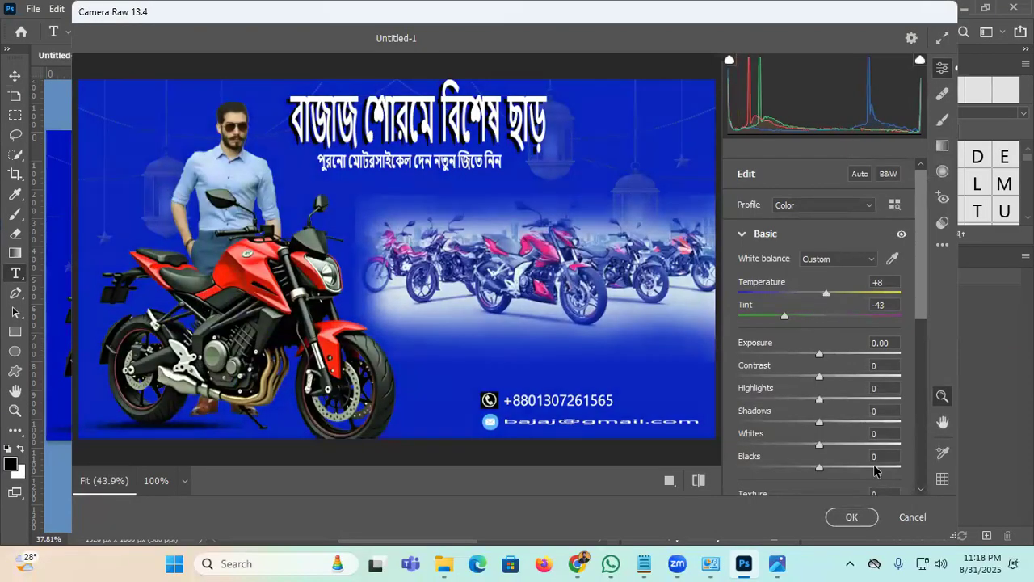
click(852, 517)
click(33, 8)
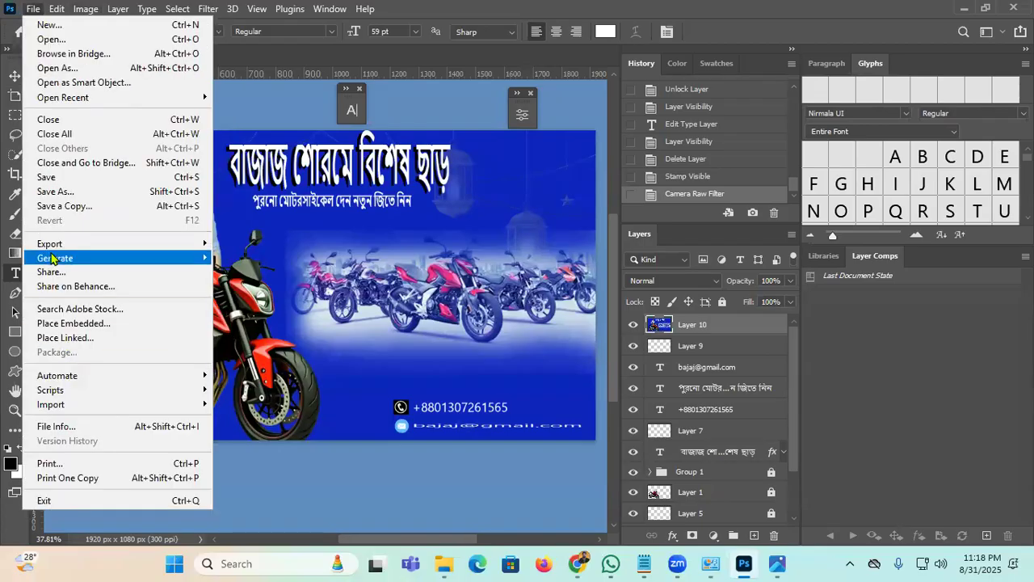
Step: Export the banner as a 1920×1080 JPG named 1234567 into E:\1
mouse_move(66, 243)
click(272, 256)
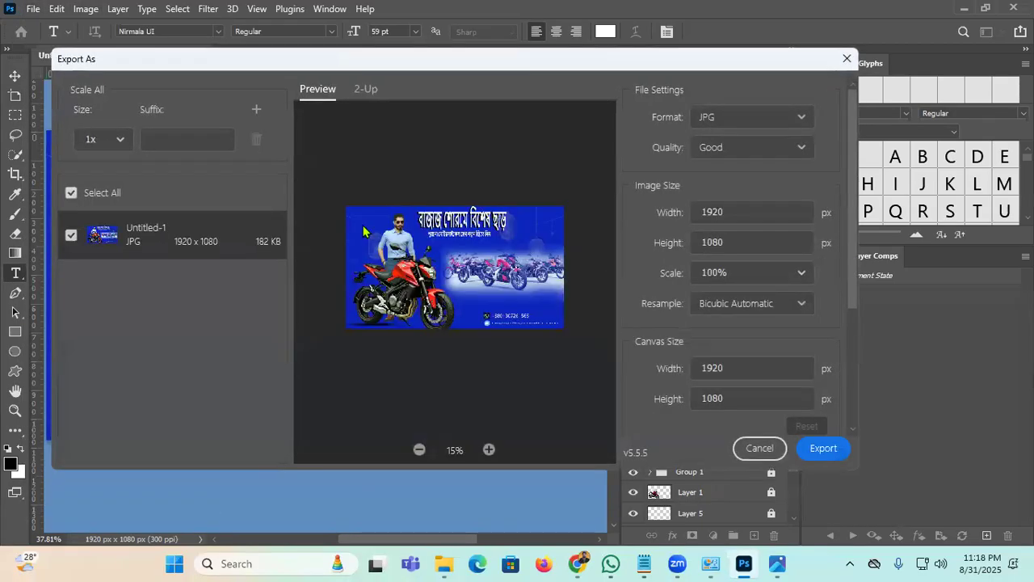
click(732, 121)
click(721, 170)
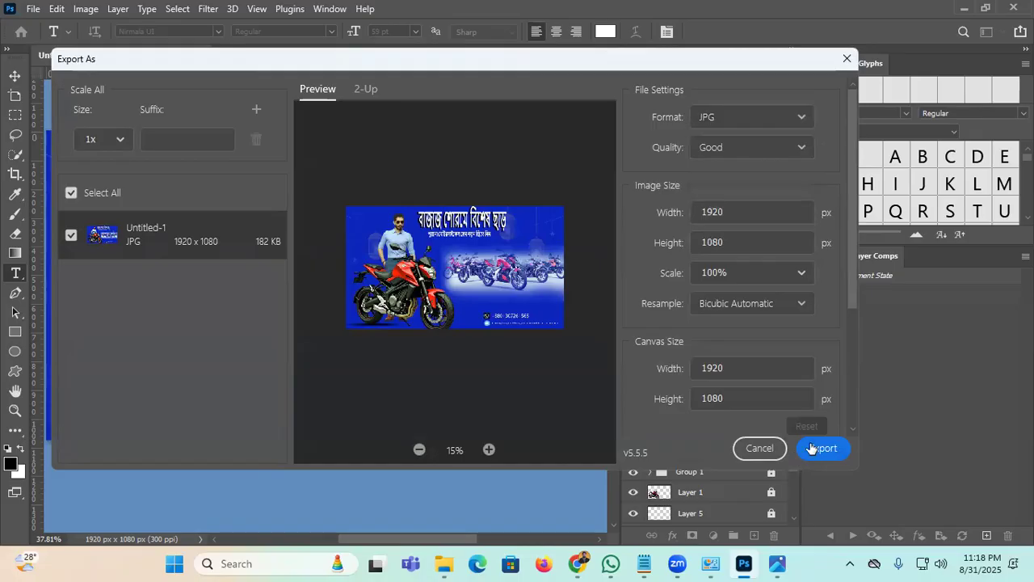
click(822, 448)
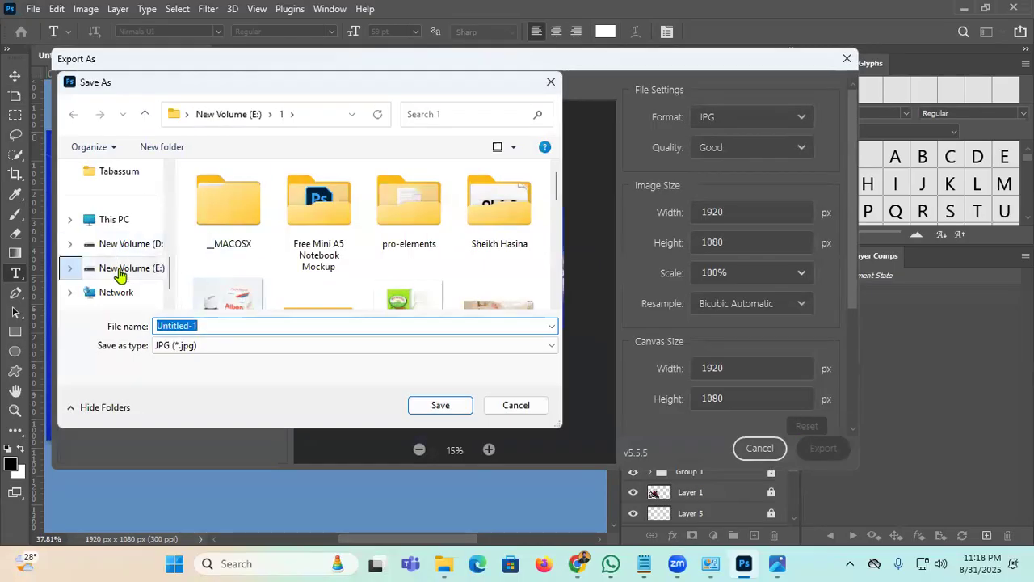
click(122, 267)
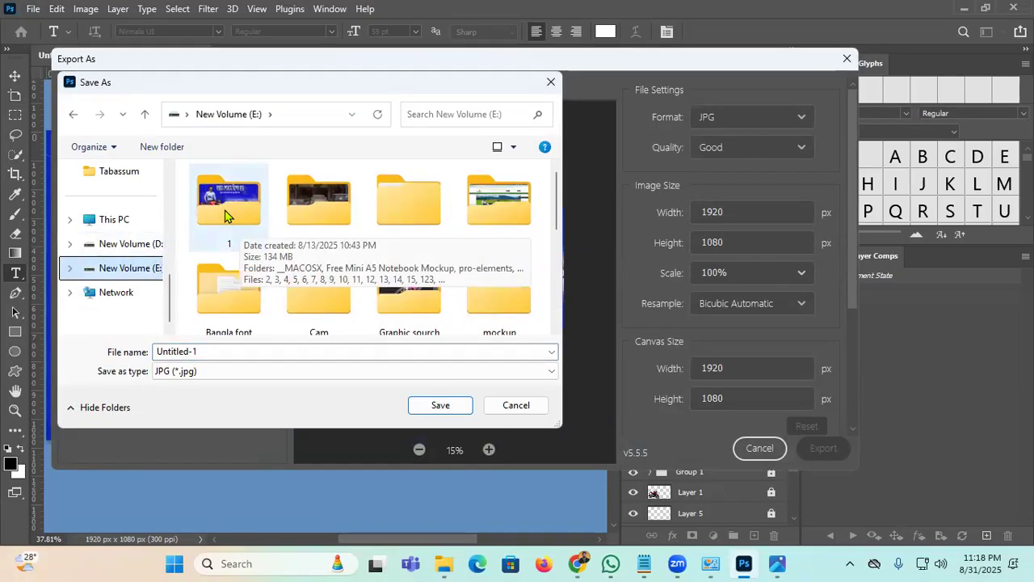
double_click(240, 215)
click(234, 352)
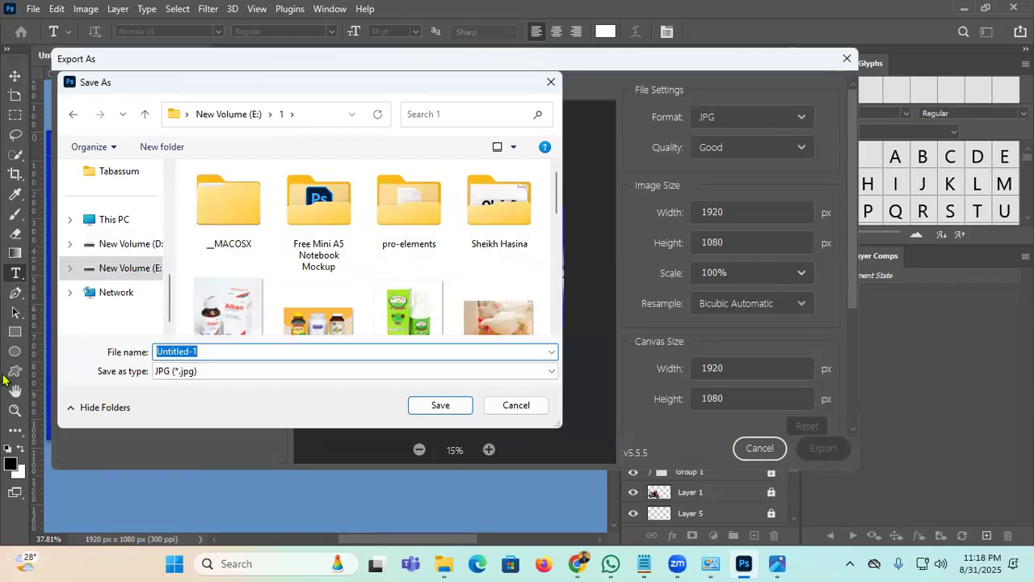
text(1234567)
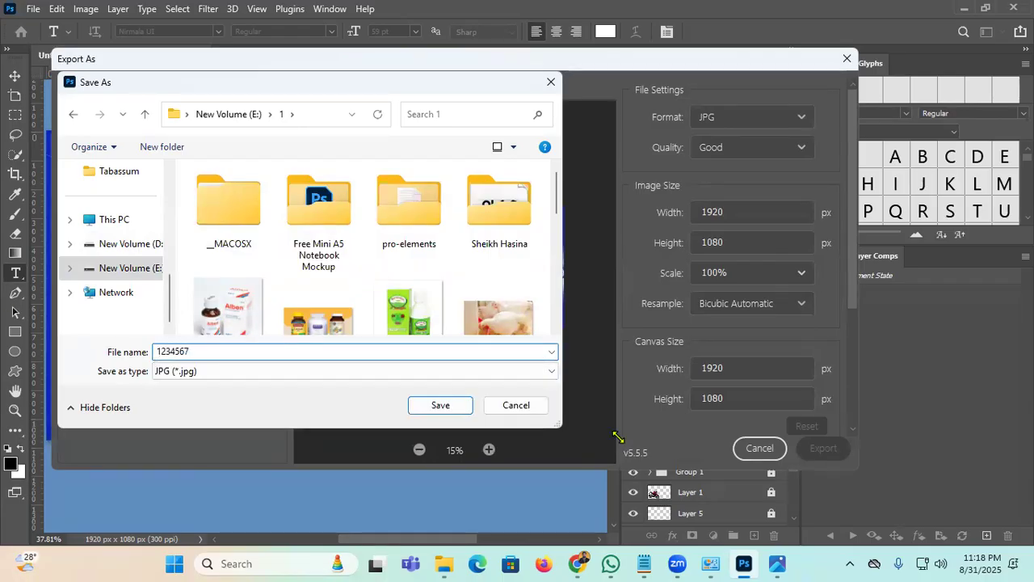
click(438, 405)
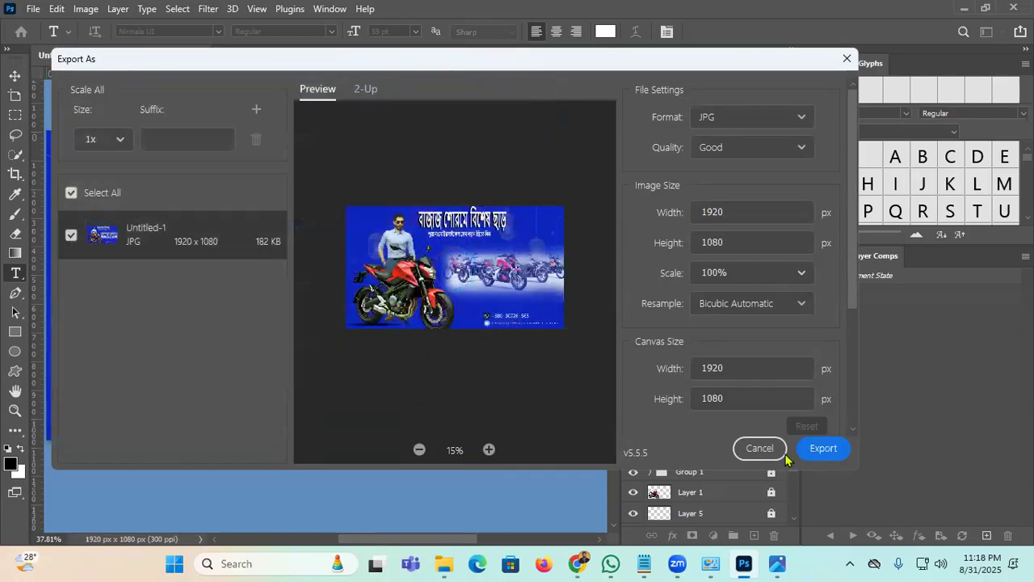
Step: Minimize Photoshop and open folder 1 on New Volume (E:) in File Explorer
click(964, 9)
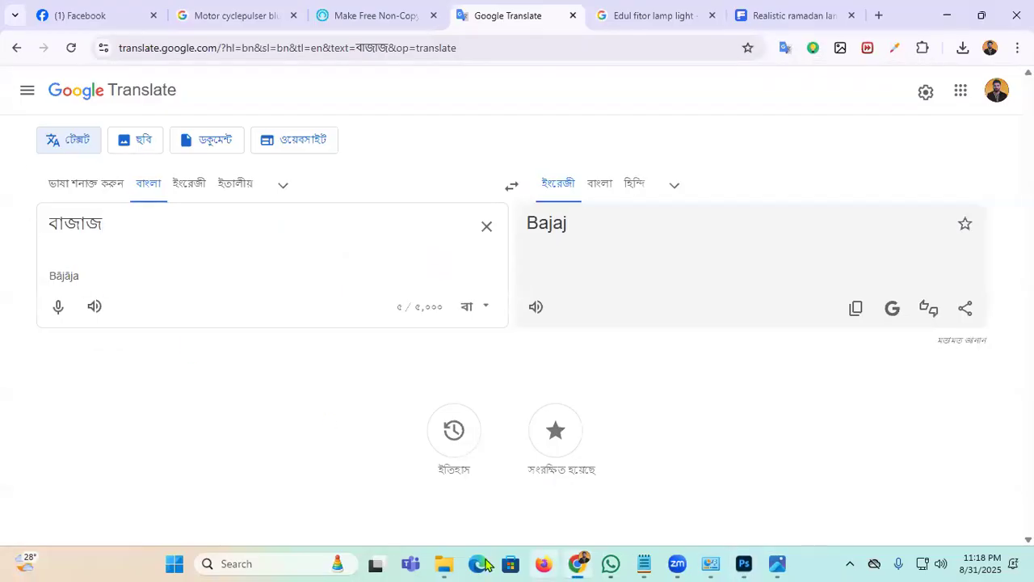
mouse_move(444, 563)
click(464, 465)
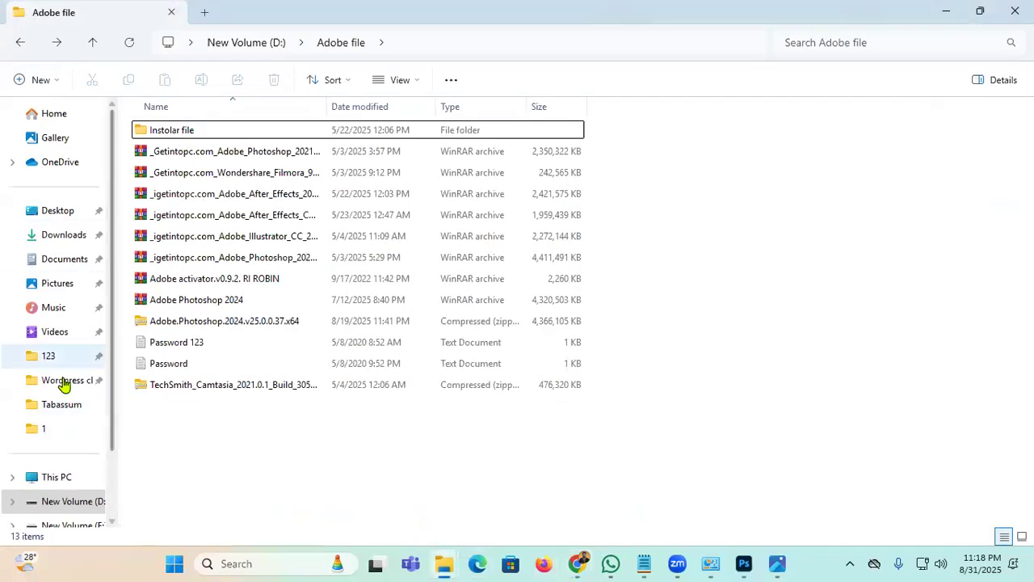
scroll(59, 436, down, 1)
click(62, 458)
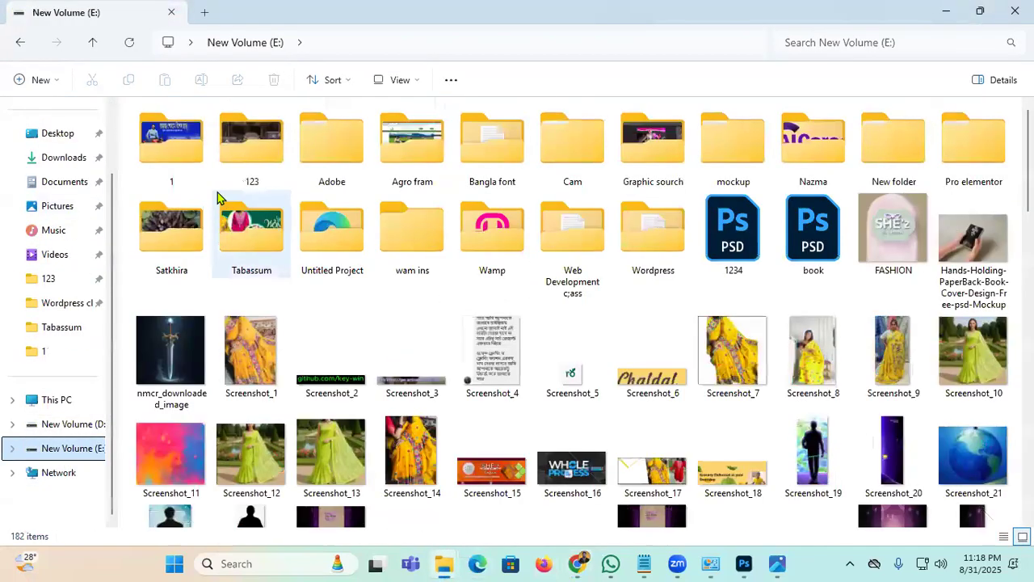
double_click(185, 150)
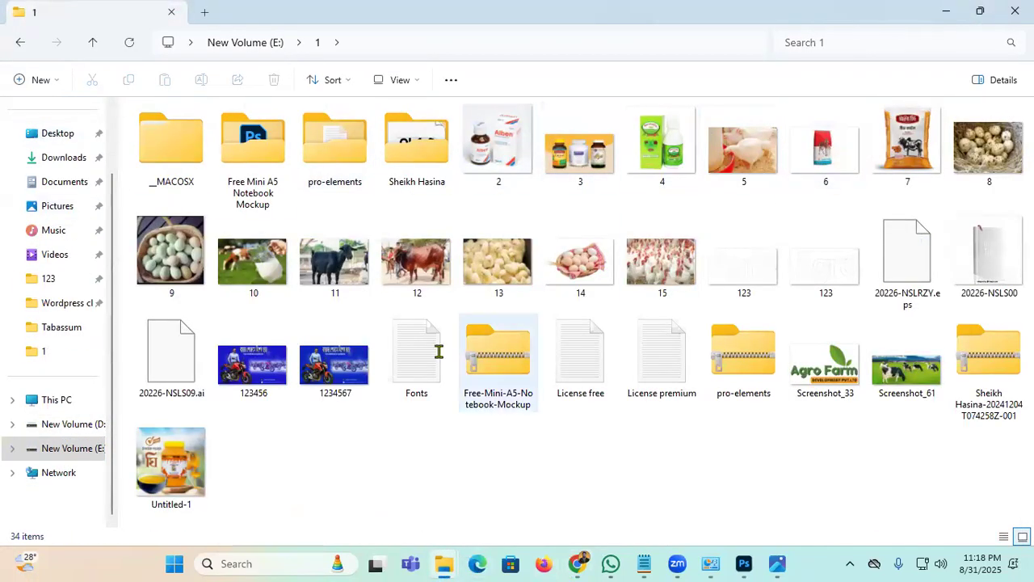
Step: Review the exported 1234567.jpg in Windows Photos, then return to Photoshop
double_click(316, 376)
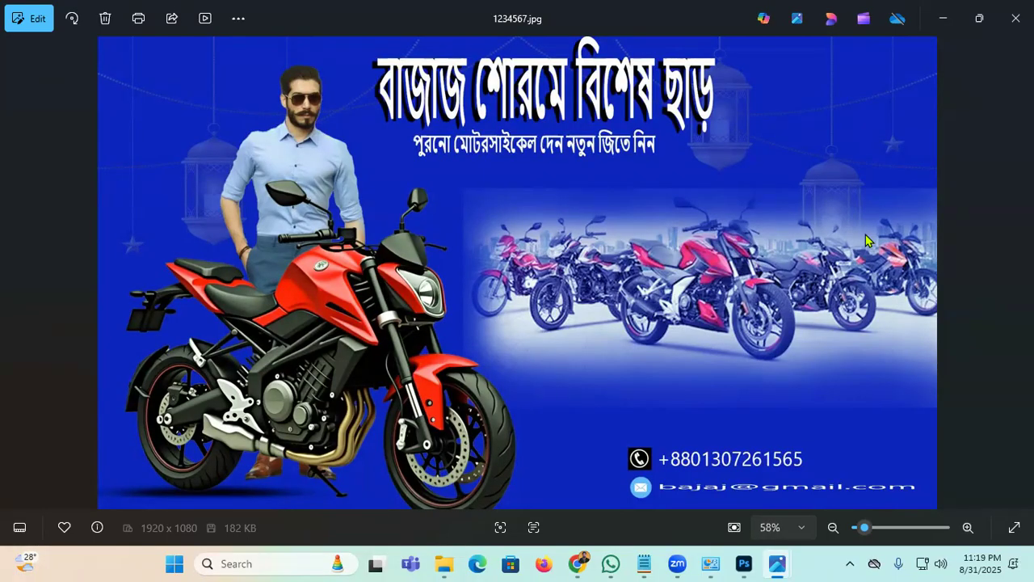
click(757, 560)
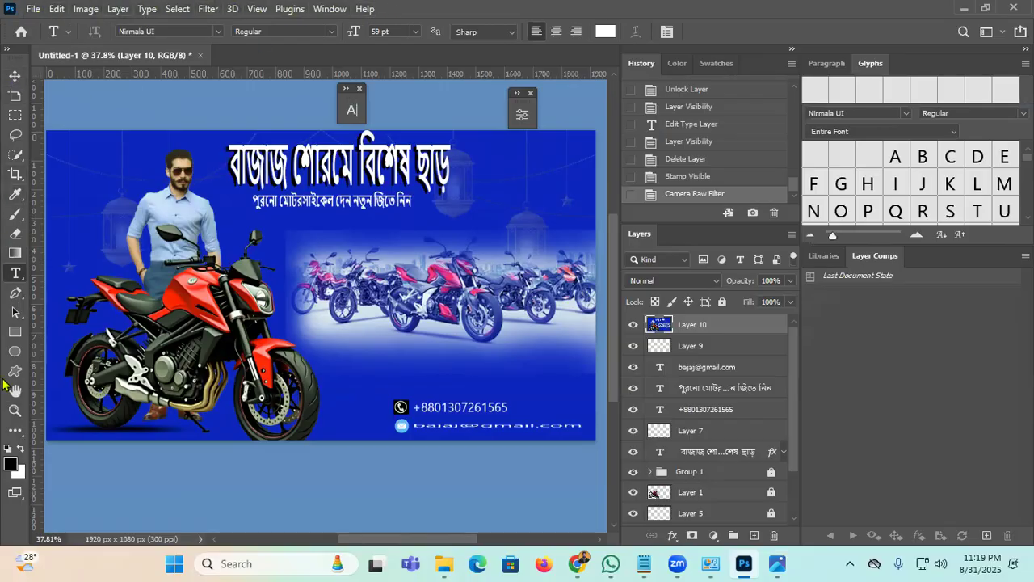
Step: Hide merged Layer 10, unlock the motorbike's Layer 1, and undo a trial move of the bike
click(14, 76)
click(170, 110)
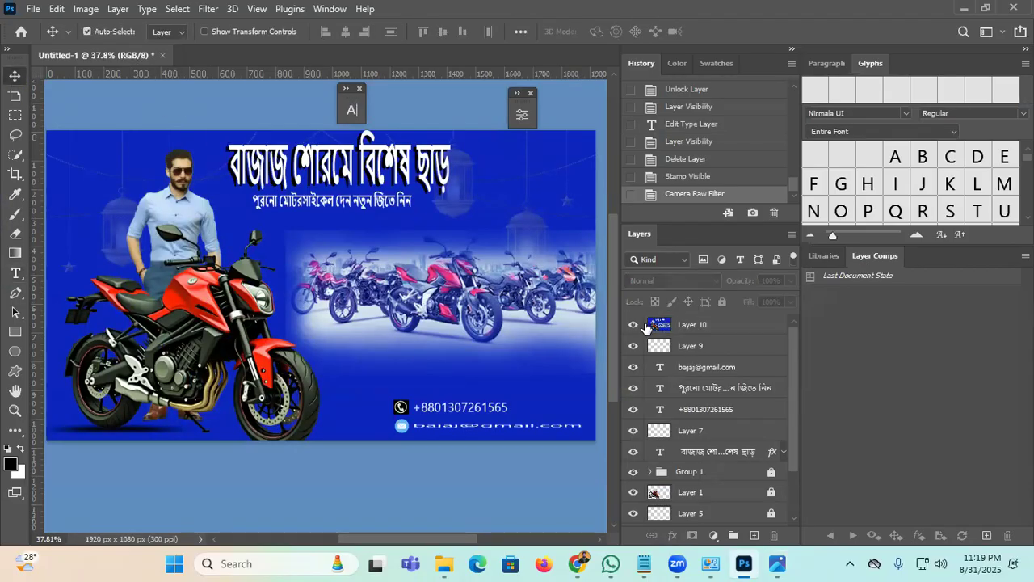
click(634, 324)
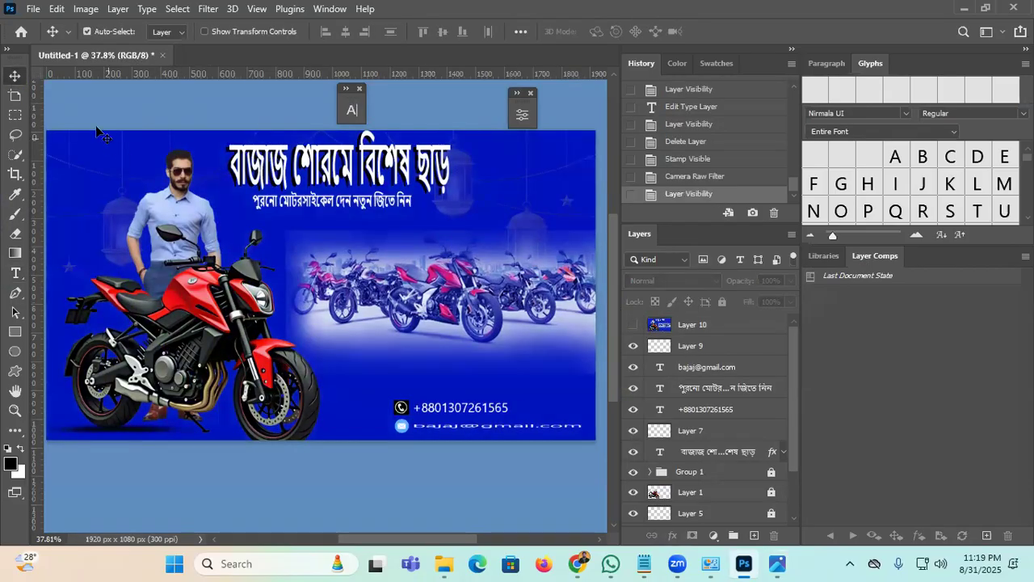
drag(175, 198, 344, 187)
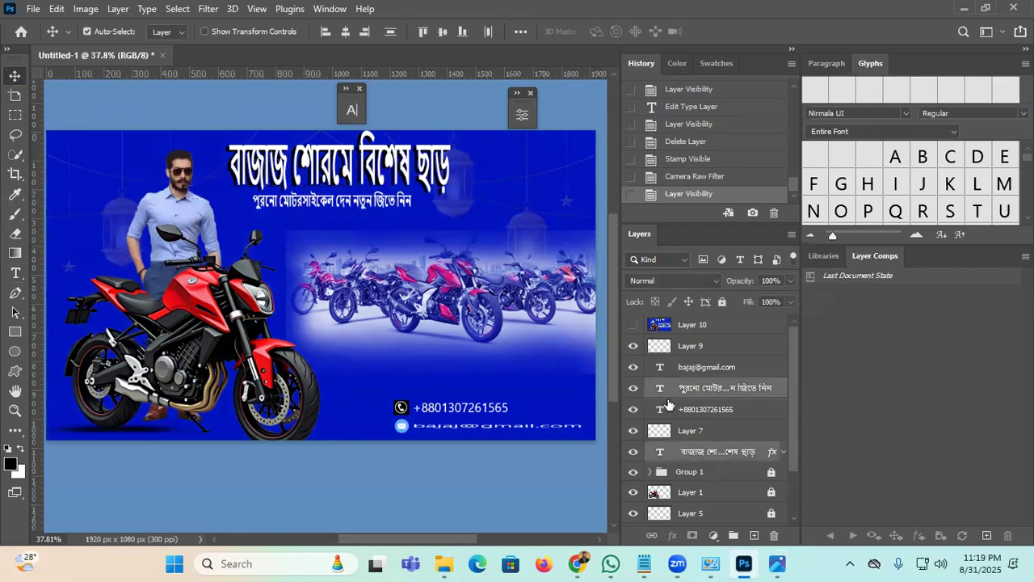
click(771, 491)
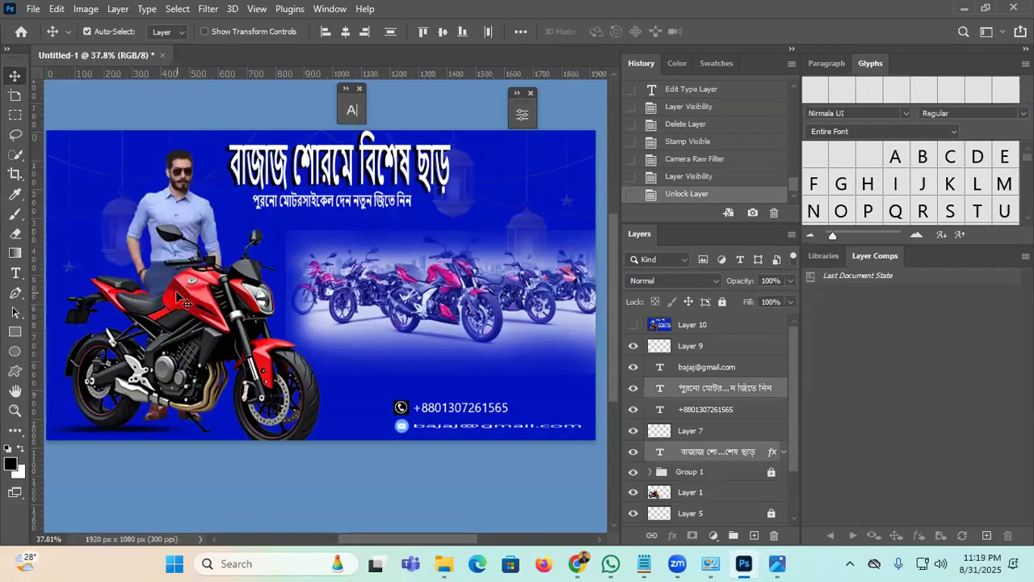
drag(178, 291, 266, 292)
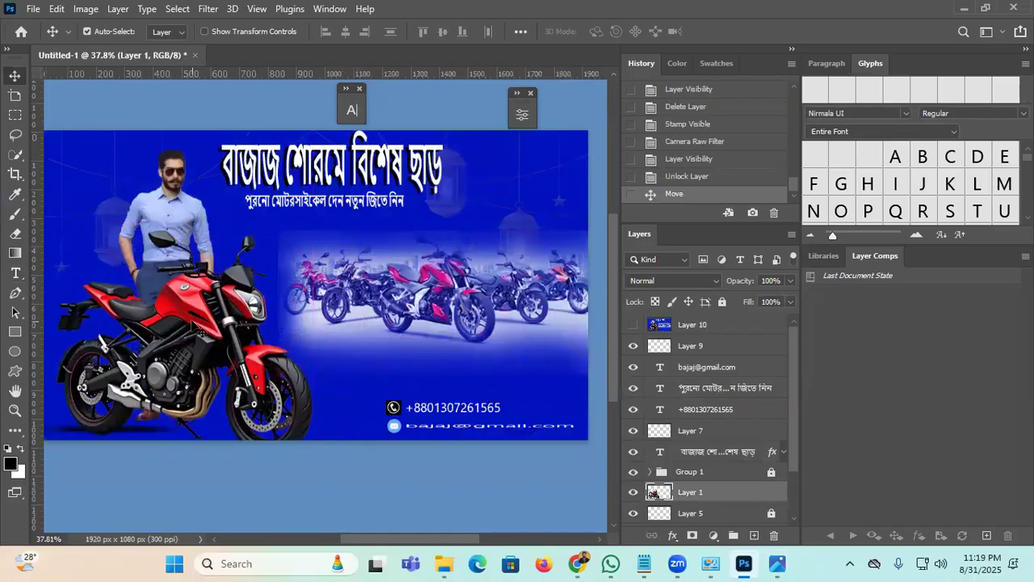
key(ctrl+z)
drag(357, 347, 406, 330)
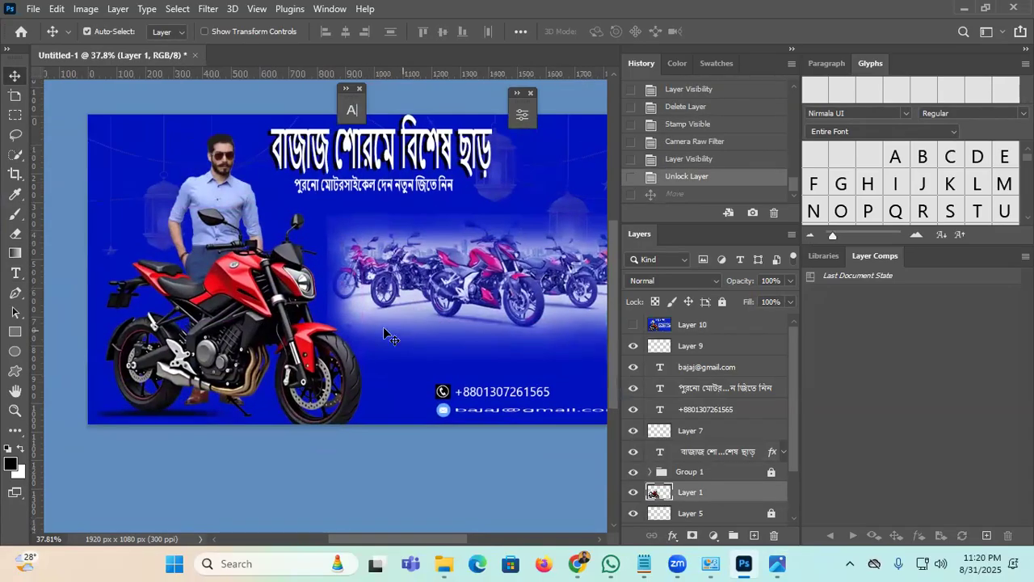
click(15, 114)
drag(166, 135, 501, 440)
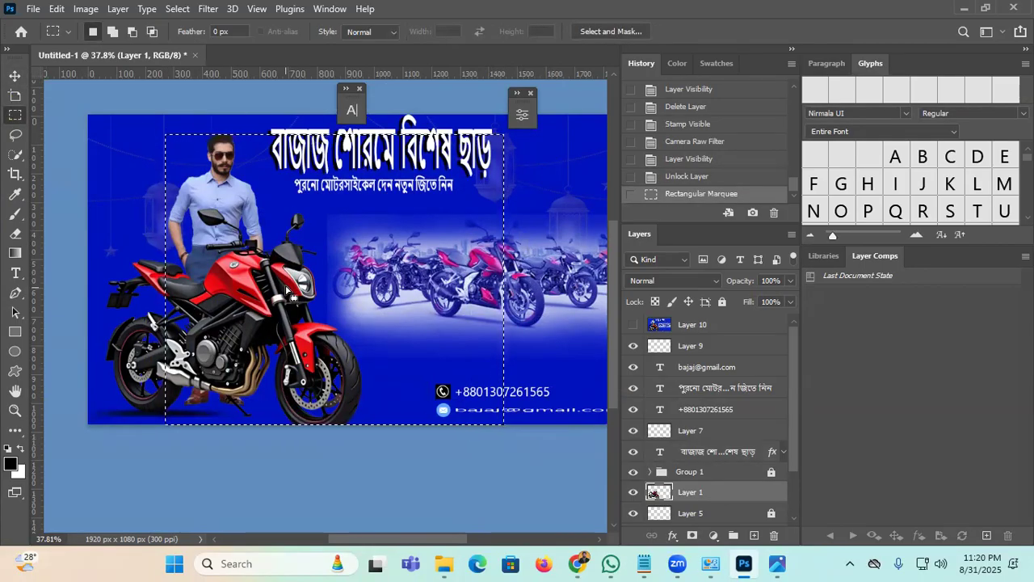
key(ctrl+z)
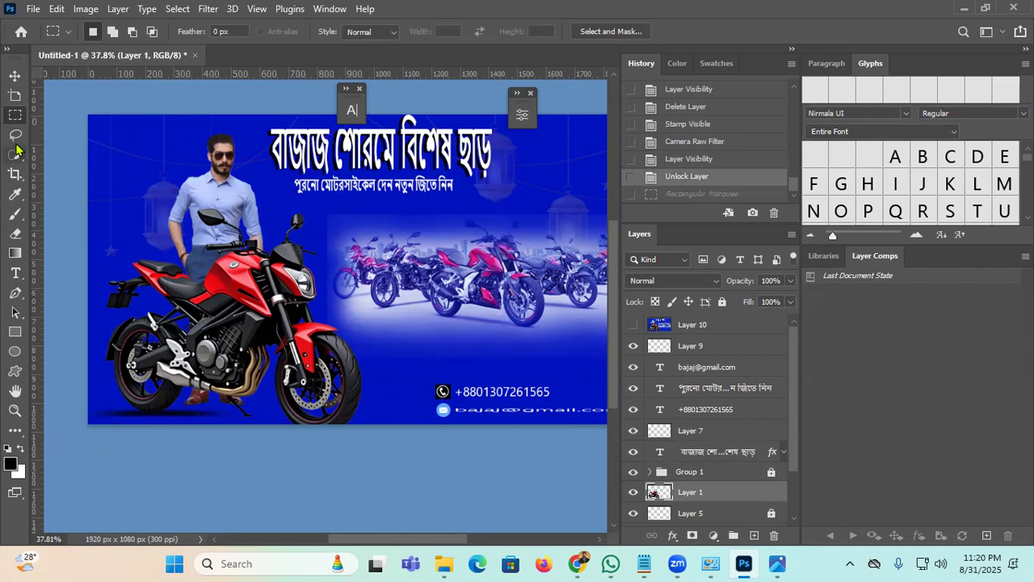
click(14, 134)
mouse_move(271, 206)
mouse_down()
mouse_move(141, 205)
mouse_move(307, 235)
mouse_move(303, 174)
mouse_up()
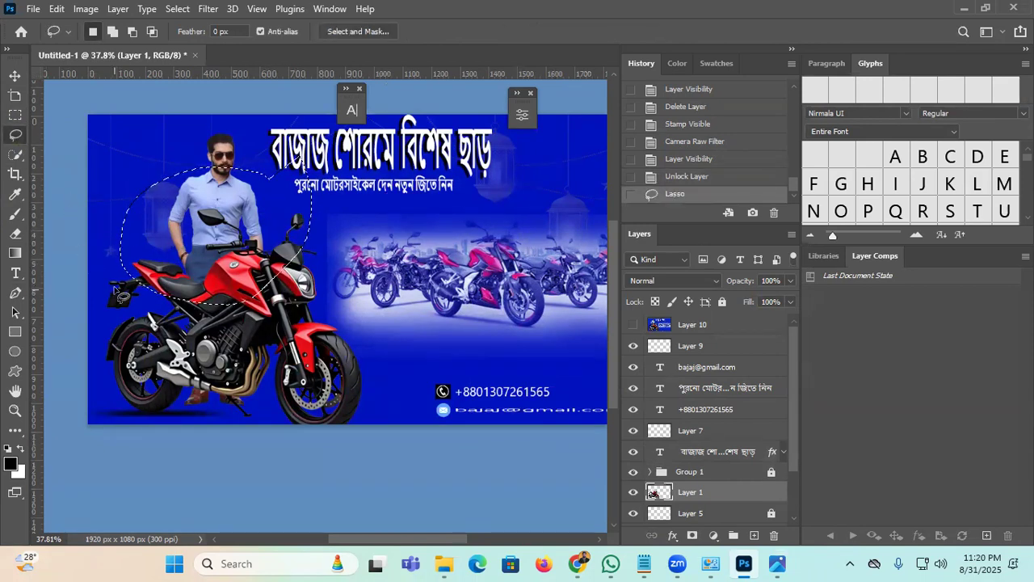
key(ctrl+d)
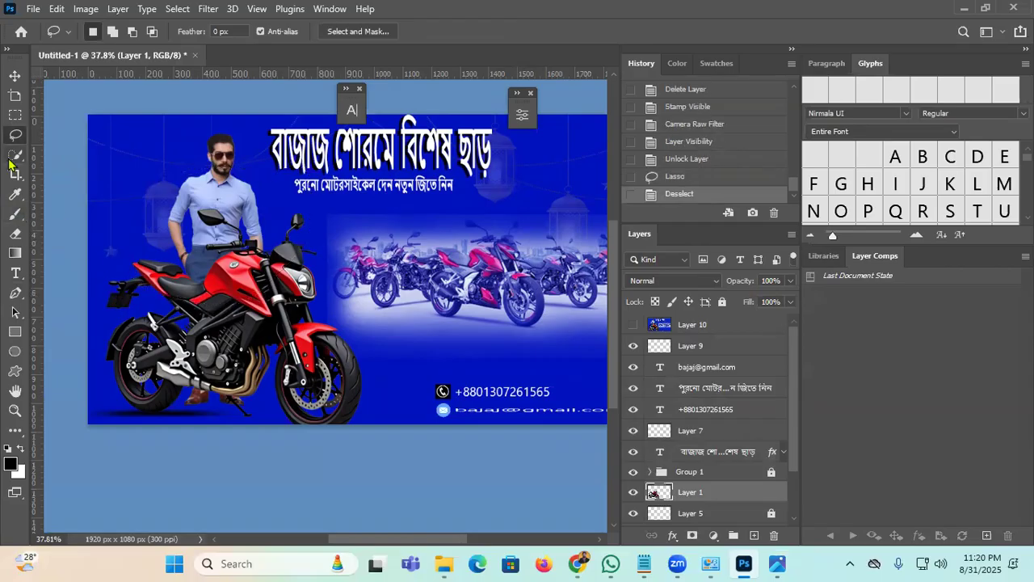
click(14, 156)
mouse_move(211, 273)
mouse_down()
mouse_move(218, 297)
mouse_move(244, 289)
mouse_move(252, 301)
mouse_move(195, 293)
mouse_move(204, 295)
mouse_move(189, 323)
mouse_move(191, 302)
mouse_move(144, 273)
mouse_up()
mouse_move(154, 276)
mouse_down()
mouse_move(179, 280)
mouse_move(145, 275)
mouse_up()
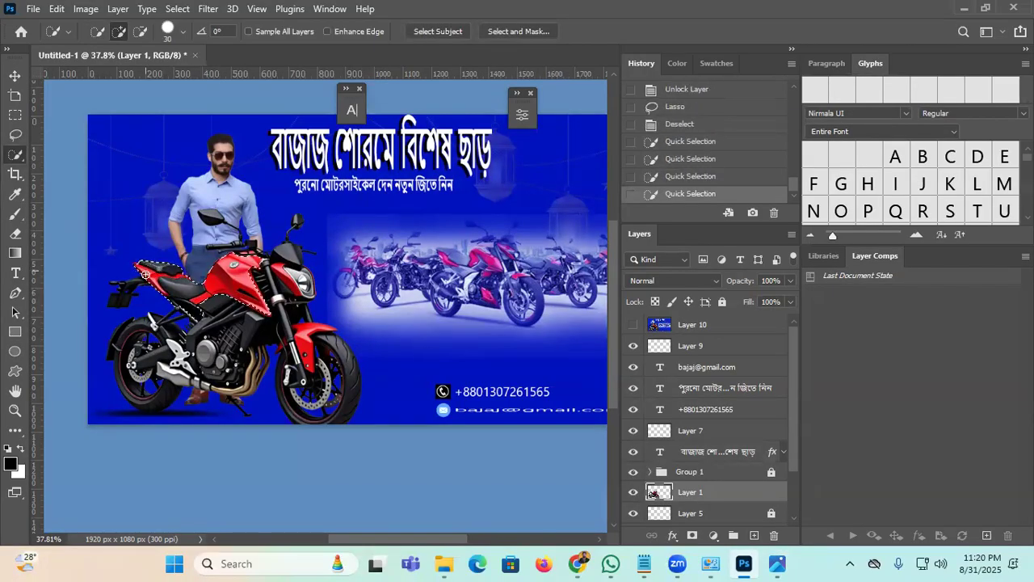
drag(200, 296, 222, 292)
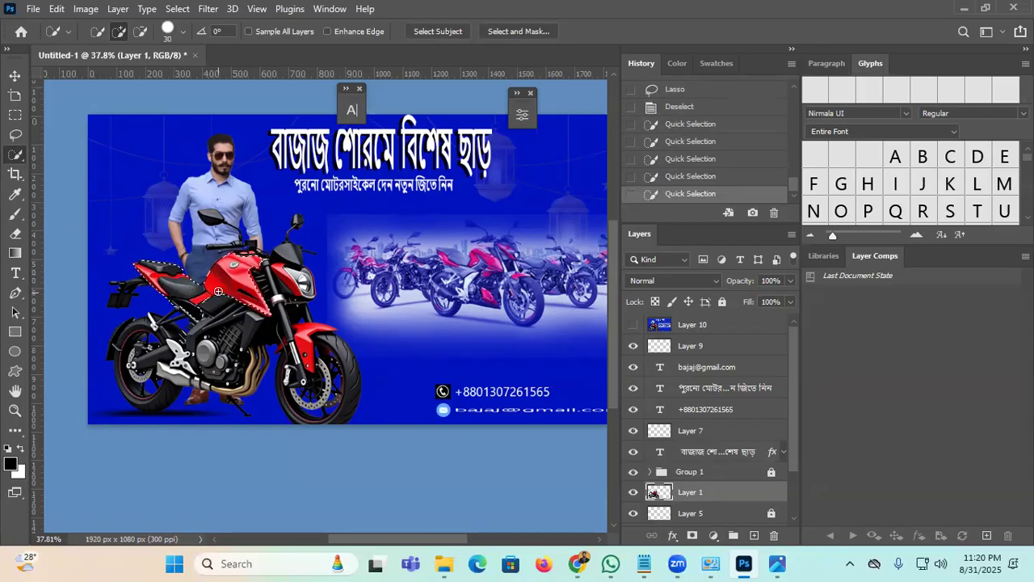
key(ctrl+d)
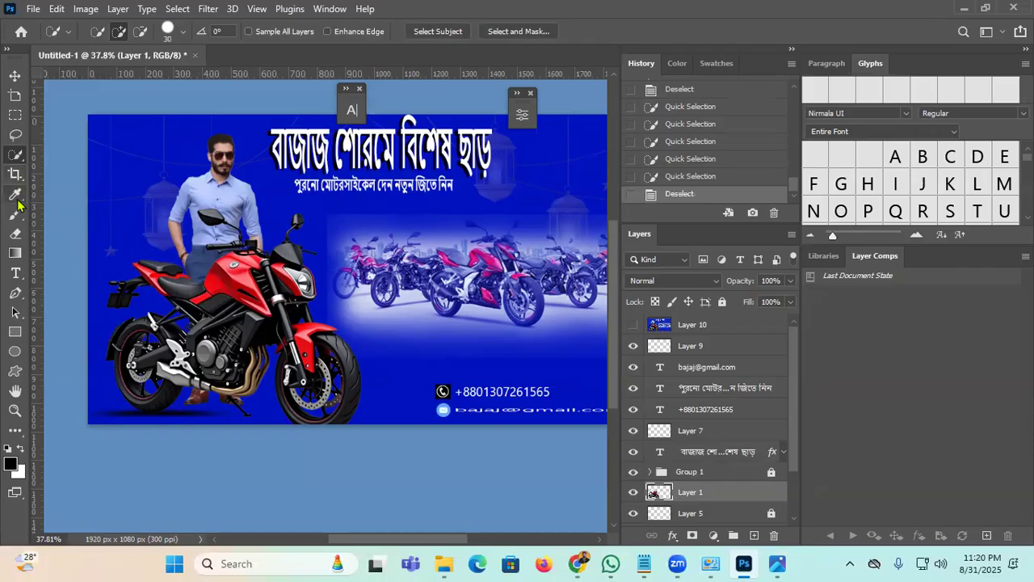
click(16, 236)
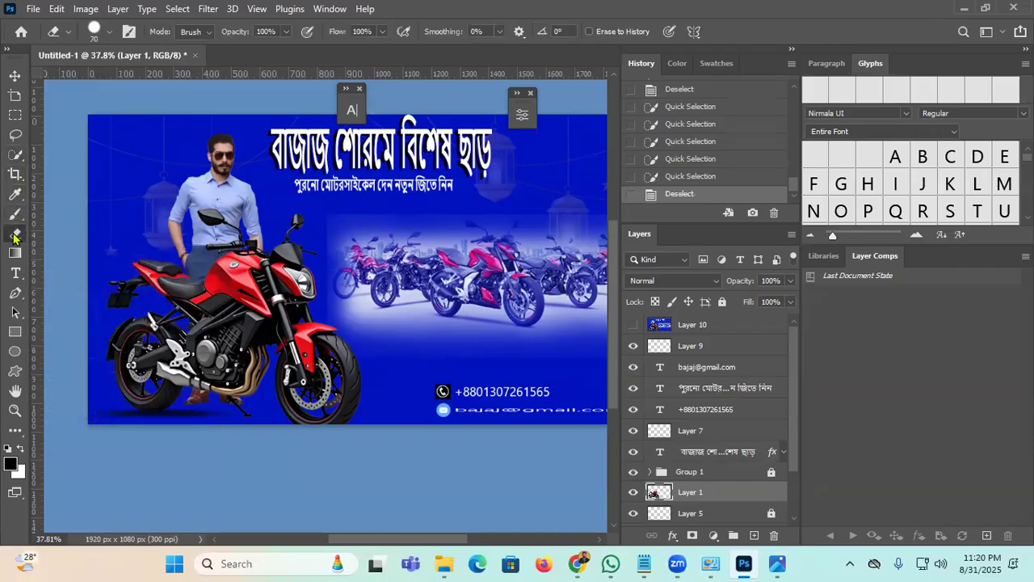
mouse_move(269, 362)
mouse_down()
mouse_move(251, 271)
mouse_move(169, 361)
mouse_move(230, 389)
mouse_move(232, 297)
mouse_move(332, 335)
mouse_move(371, 389)
mouse_move(129, 381)
mouse_move(56, 302)
mouse_move(232, 388)
mouse_move(307, 331)
mouse_move(322, 300)
mouse_up()
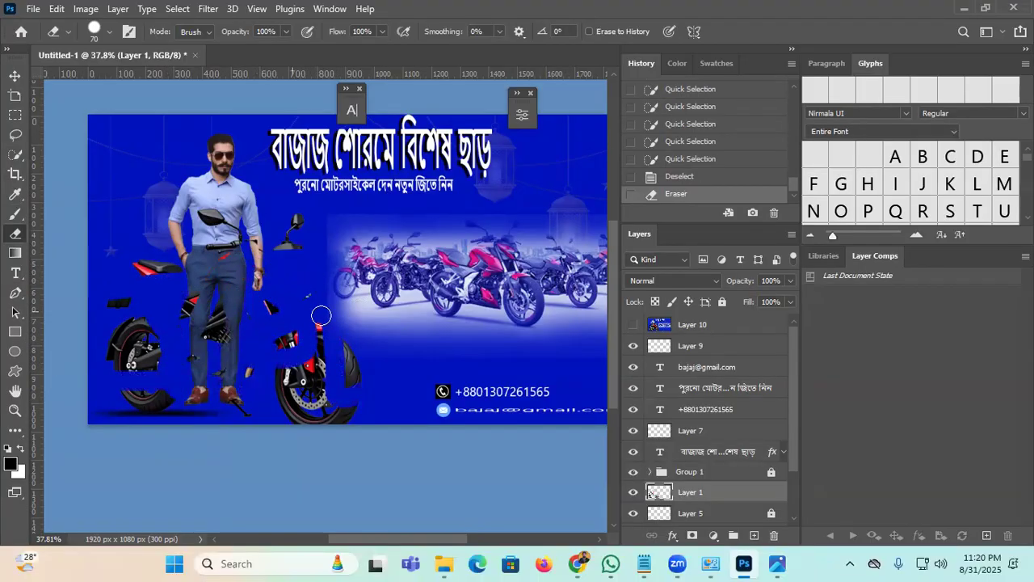
key(ctrl+z)
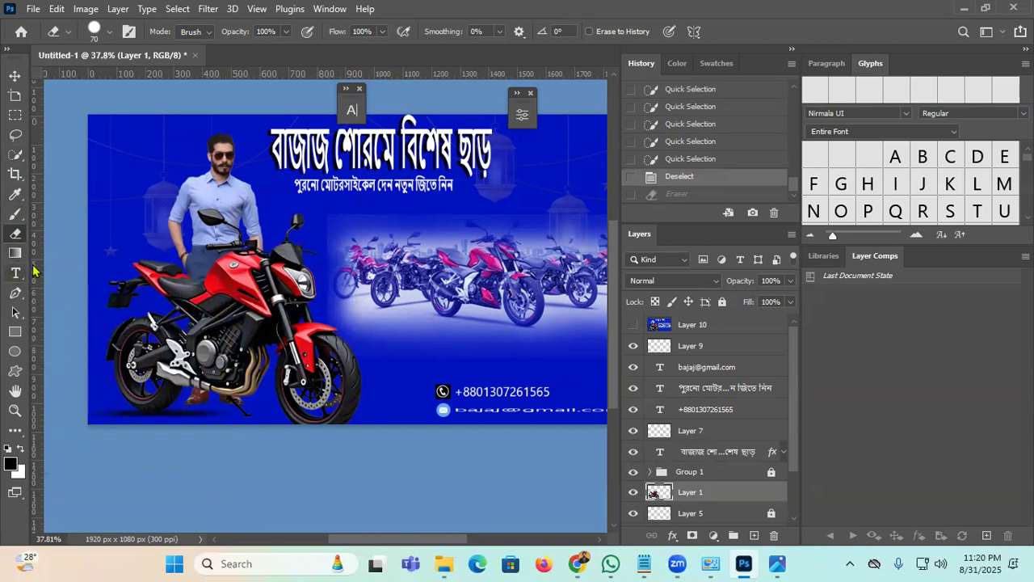
click(15, 293)
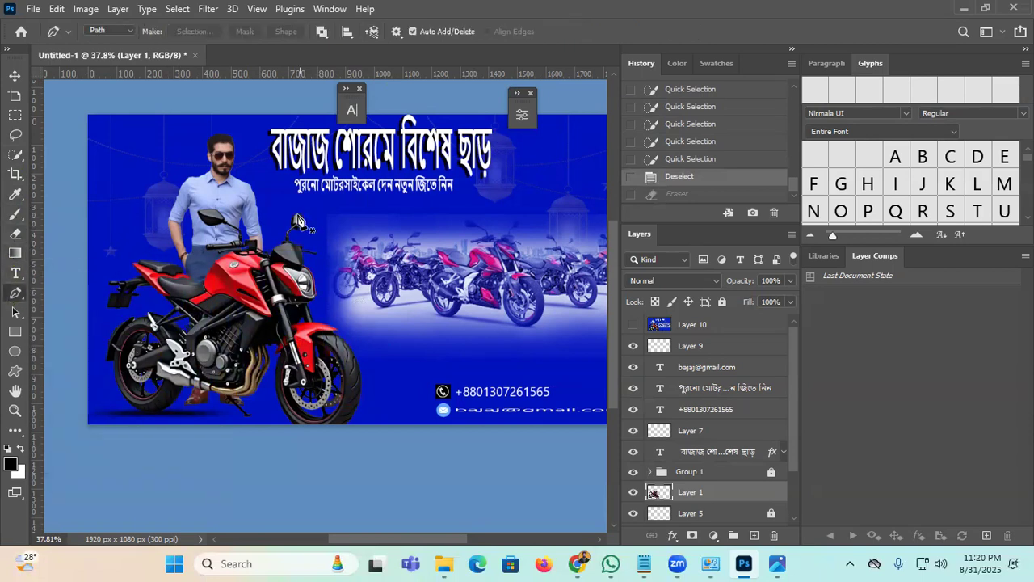
Step: Draw a closed drop-shaped Pen path beside the man
click(249, 166)
drag(155, 255, 190, 295)
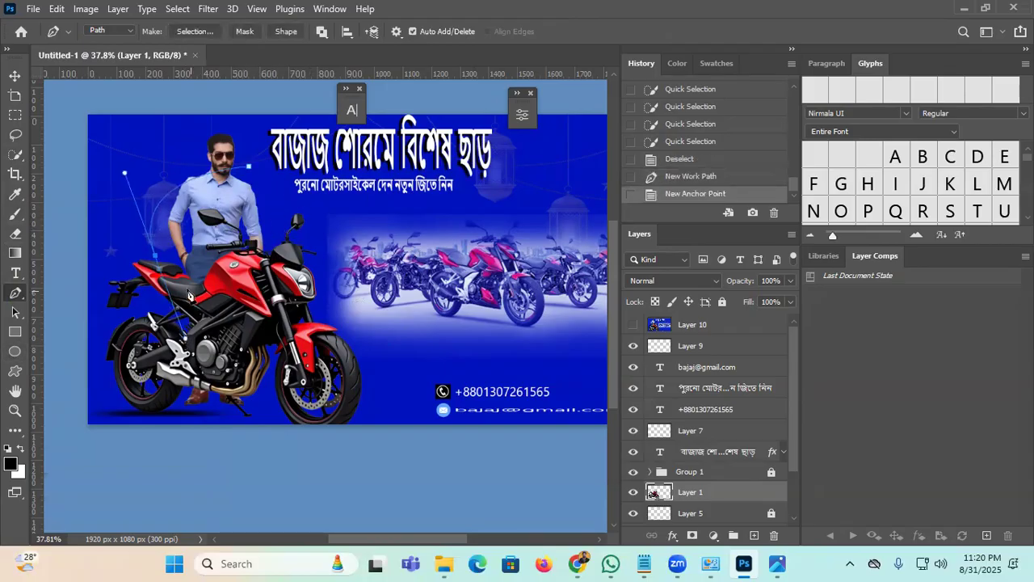
click(156, 257)
drag(224, 236, 235, 238)
click(228, 240)
click(248, 168)
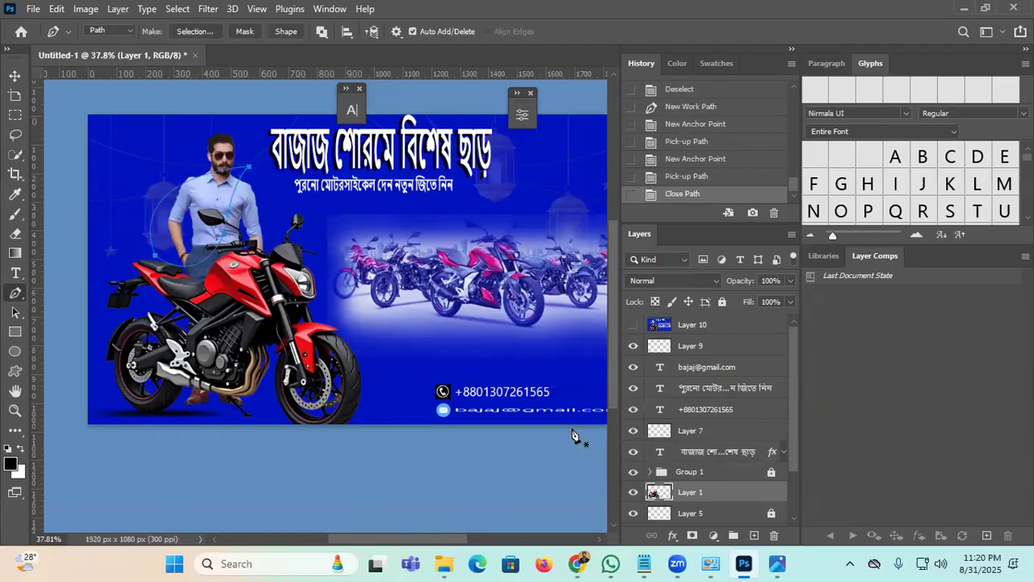
Step: Add new Layer 11 and convert the drop path into a selection
key(ctrl+shift+alt+n)
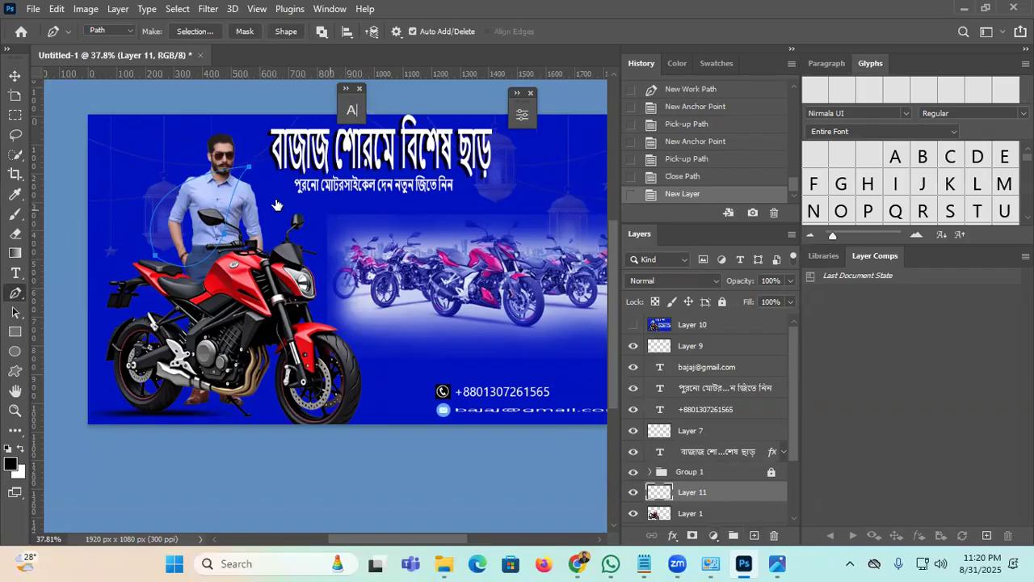
right_click(252, 171)
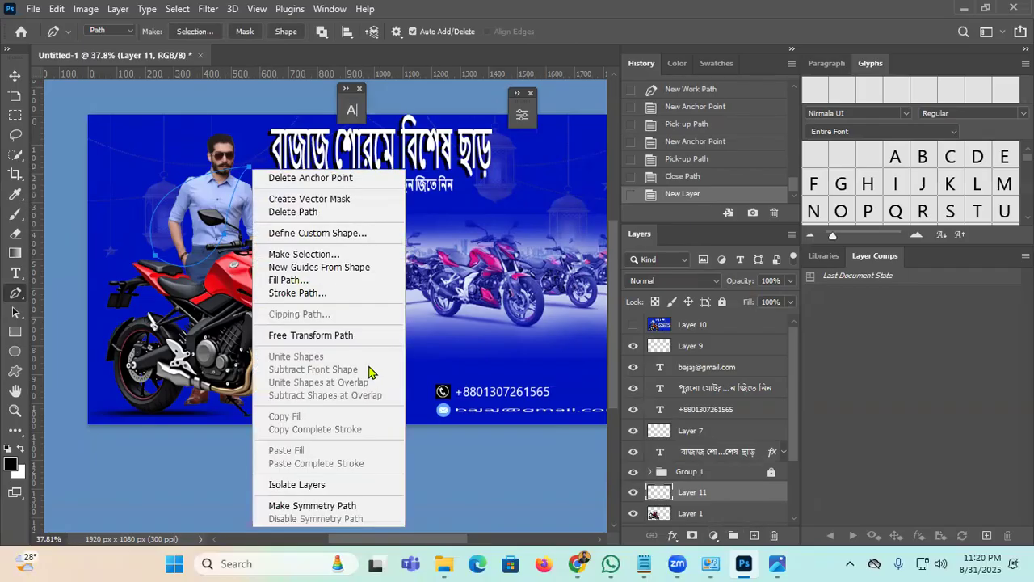
click(344, 255)
click(595, 134)
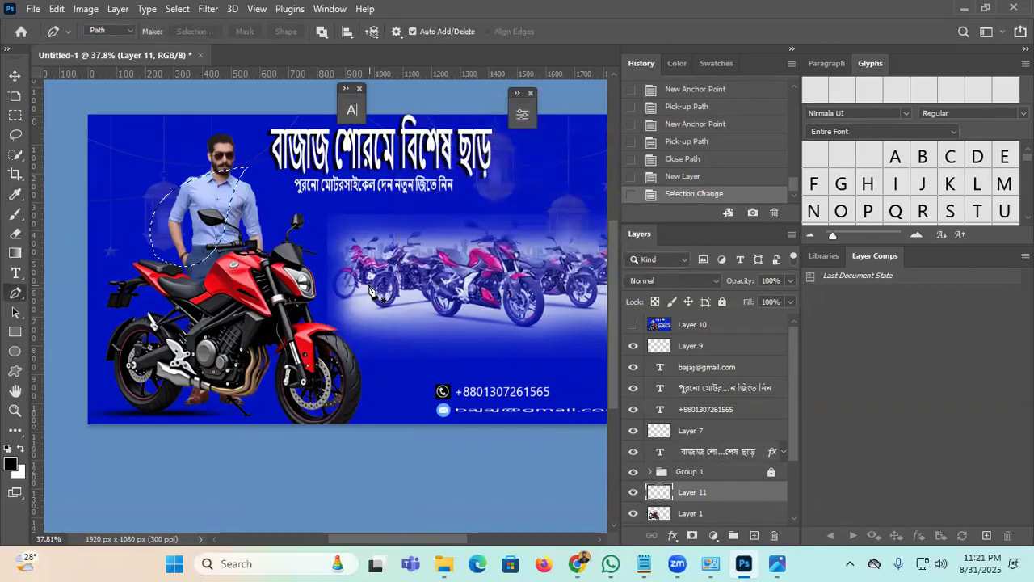
Step: Fill the drop selection with bright blue 1094d9
key(shift+F5)
click(511, 122)
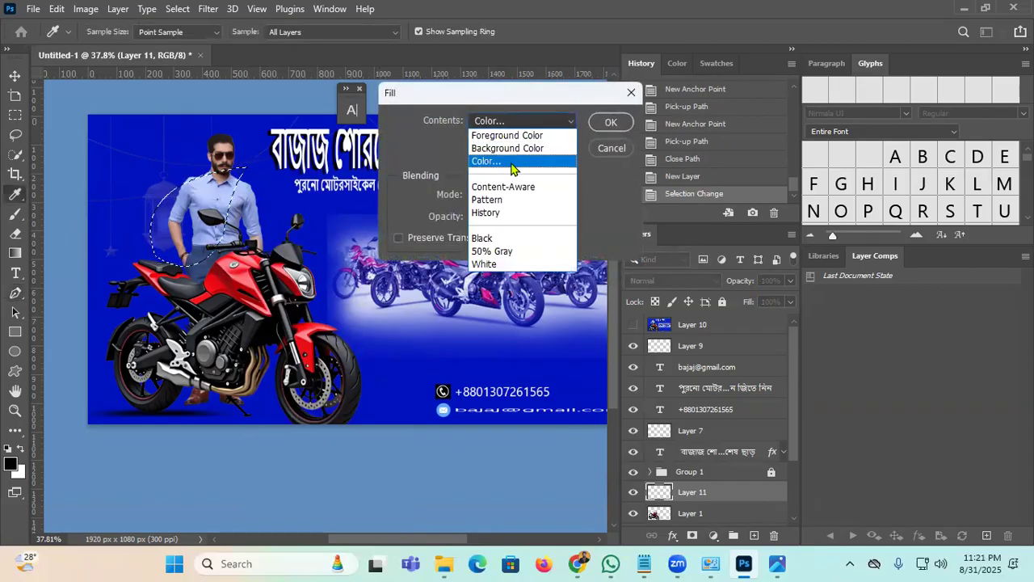
click(510, 161)
click(623, 272)
click(631, 273)
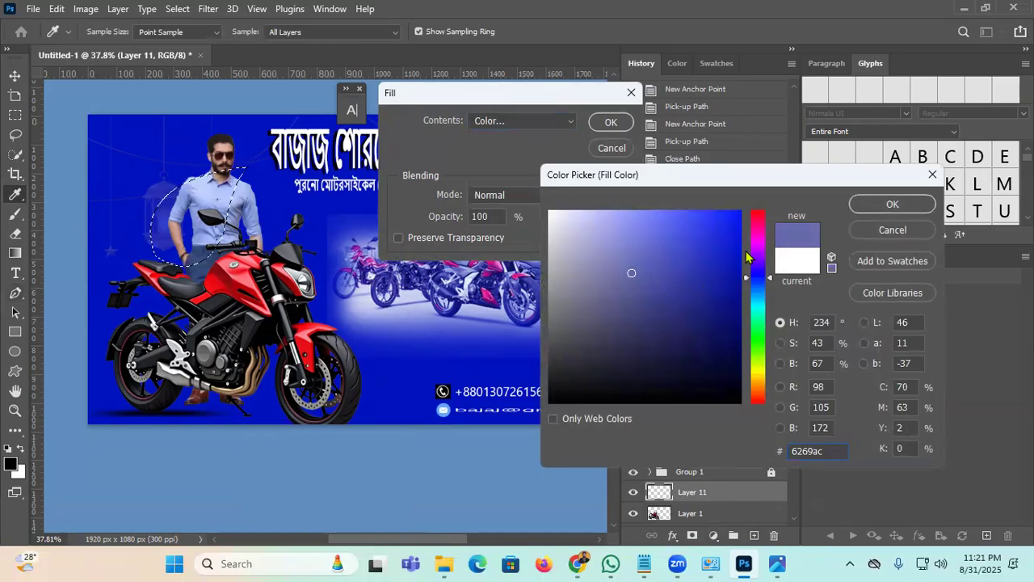
click(756, 297)
click(729, 240)
click(895, 206)
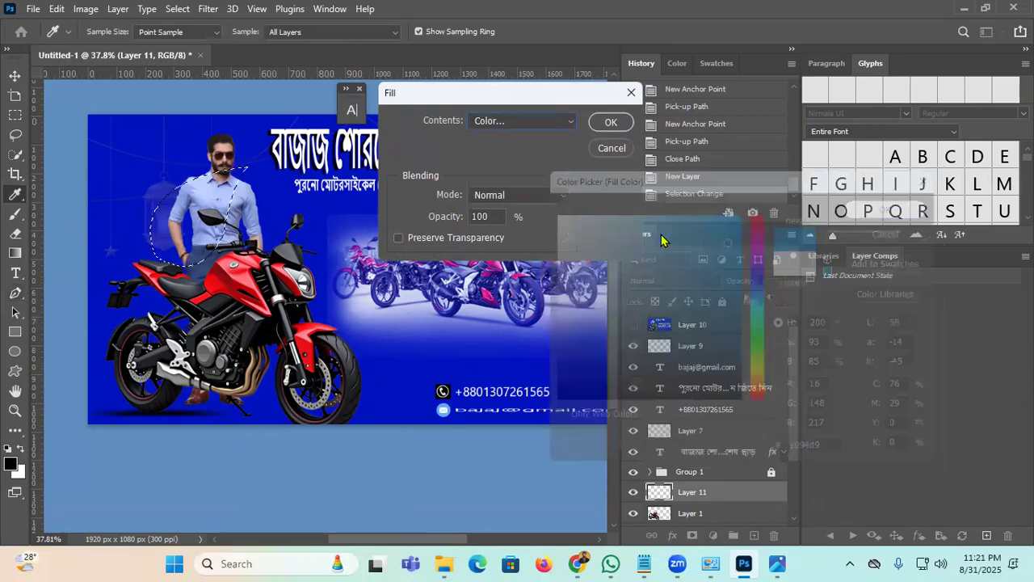
click(611, 122)
Step: Deselect and Alt-drag a duplicate of the blue drop beside it
key(ctrl+d)
click(16, 75)
drag(204, 212, 142, 189)
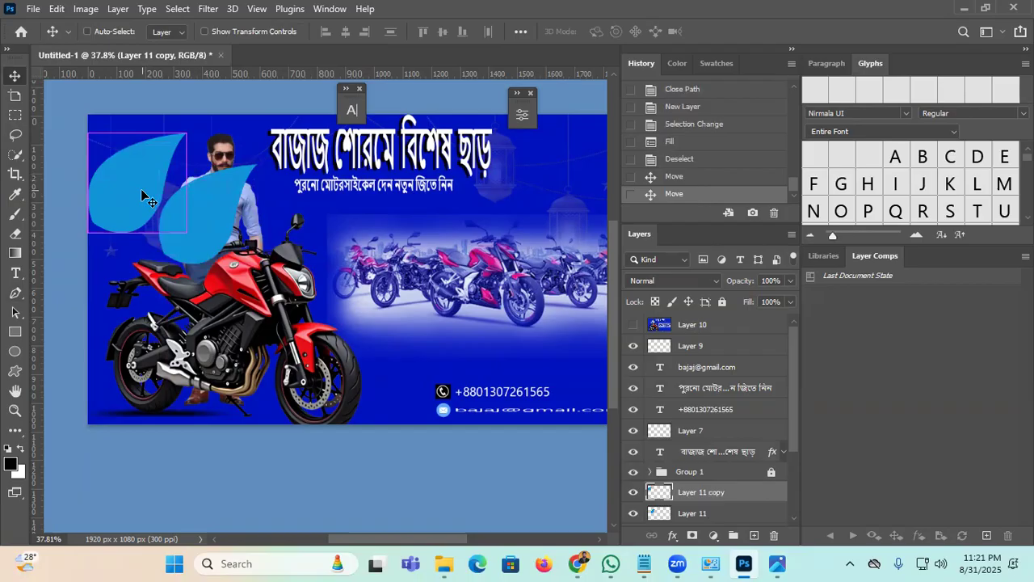
Step: Flip the copied blue drop horizontally and place it beside the original
key(ctrl+t)
right_click(142, 190)
click(242, 491)
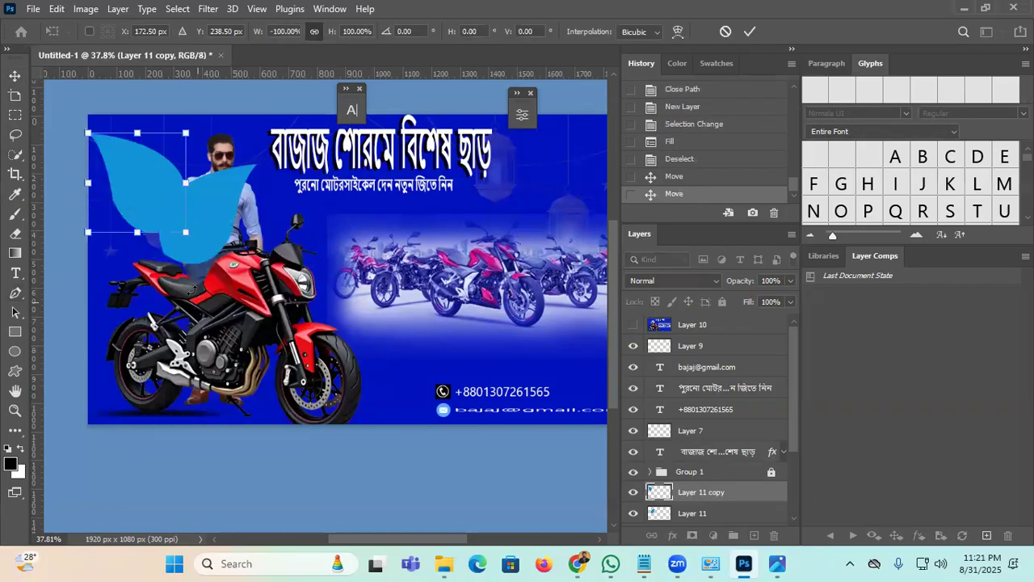
drag(139, 240, 129, 266)
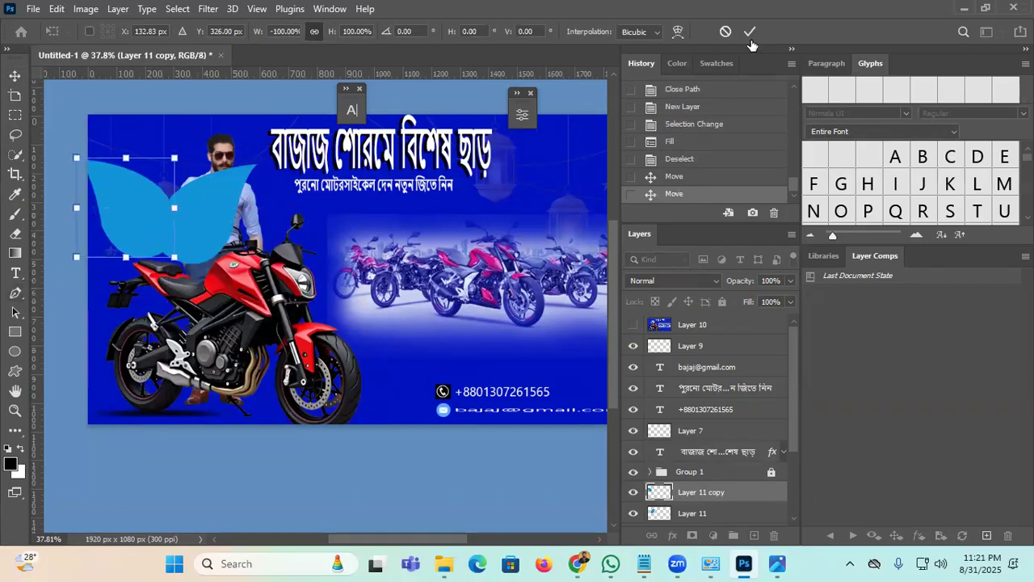
key(Return)
Step: Lock the motorcycle (Layer 1) and Lihnt layers, undoing a stray motorcycle move
drag(263, 306, 241, 312)
key(ctrl+z)
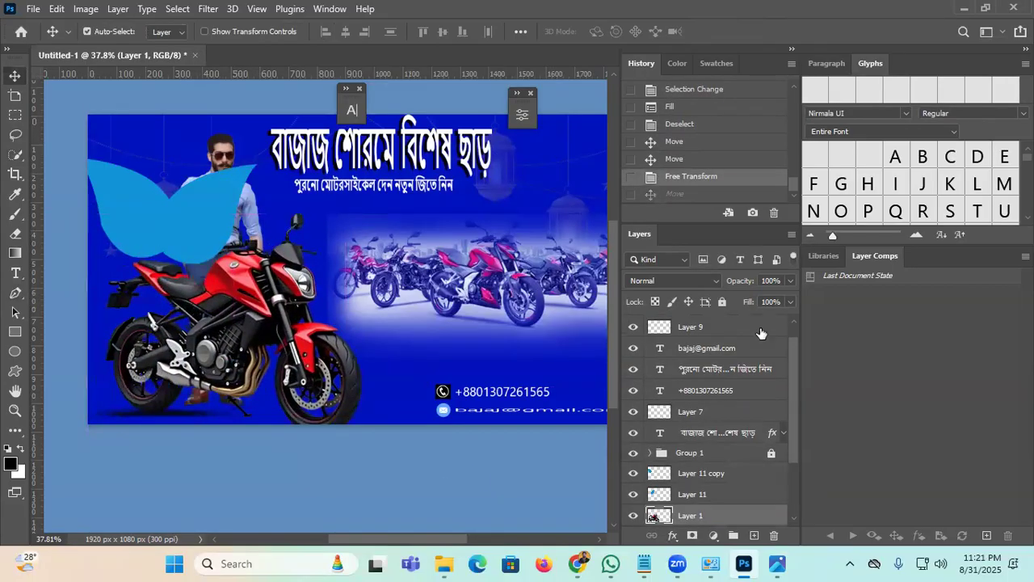
click(723, 302)
drag(259, 243, 129, 155)
key(ctrl)
drag(352, 292, 326, 367)
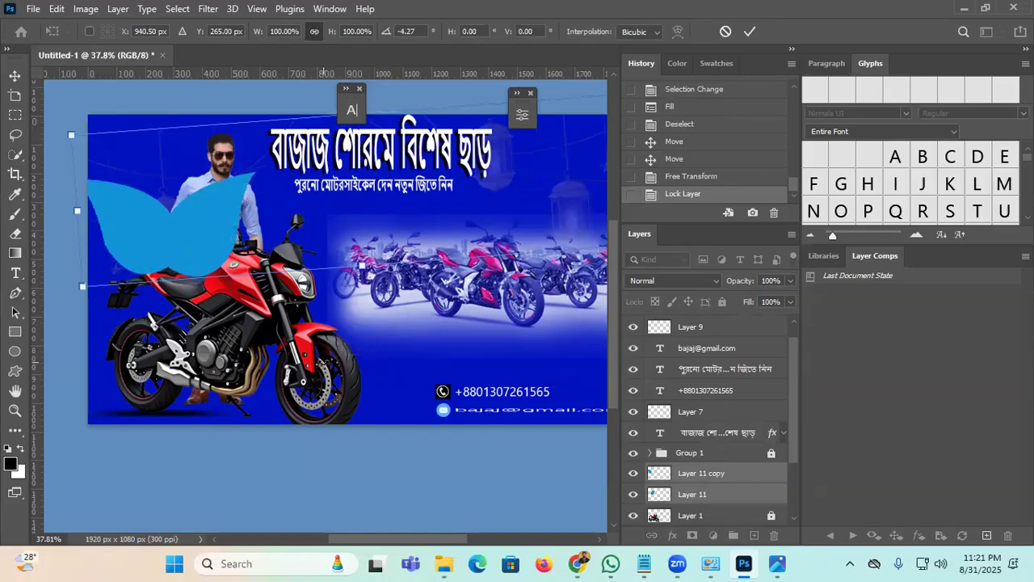
key(ctrl+z)
click(750, 32)
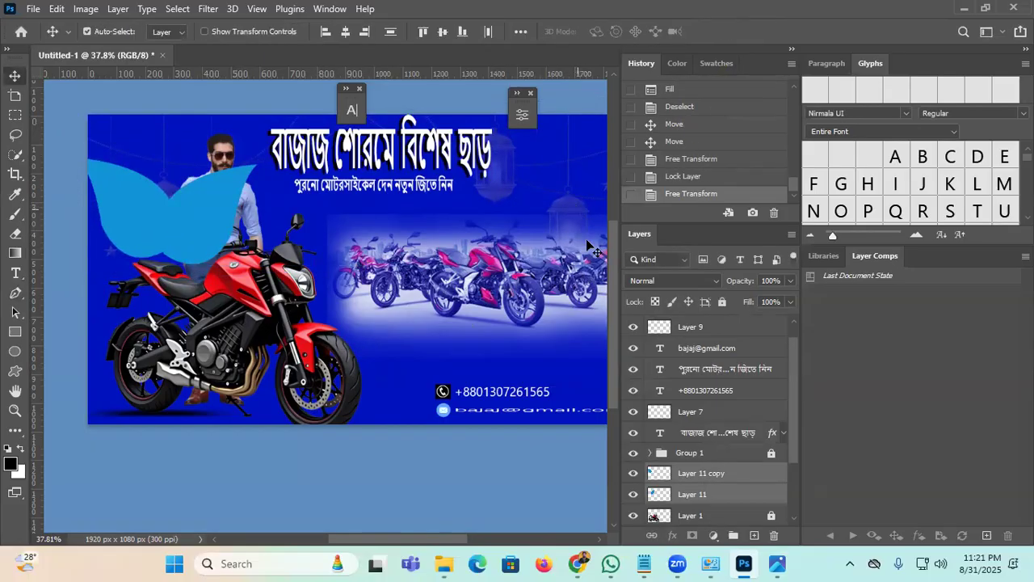
scroll(689, 402, up, 1)
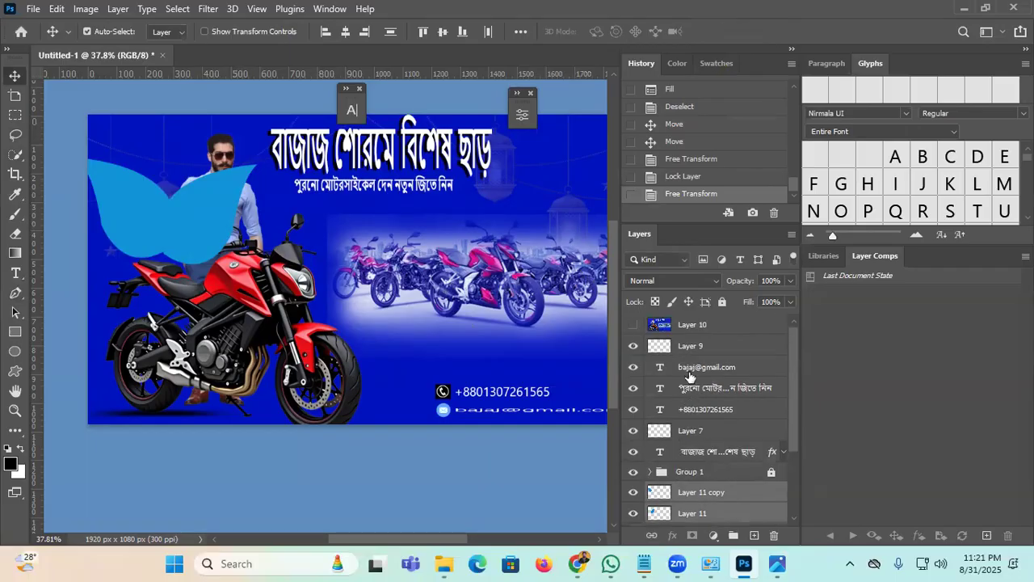
scroll(679, 396, down, 3)
click(711, 494)
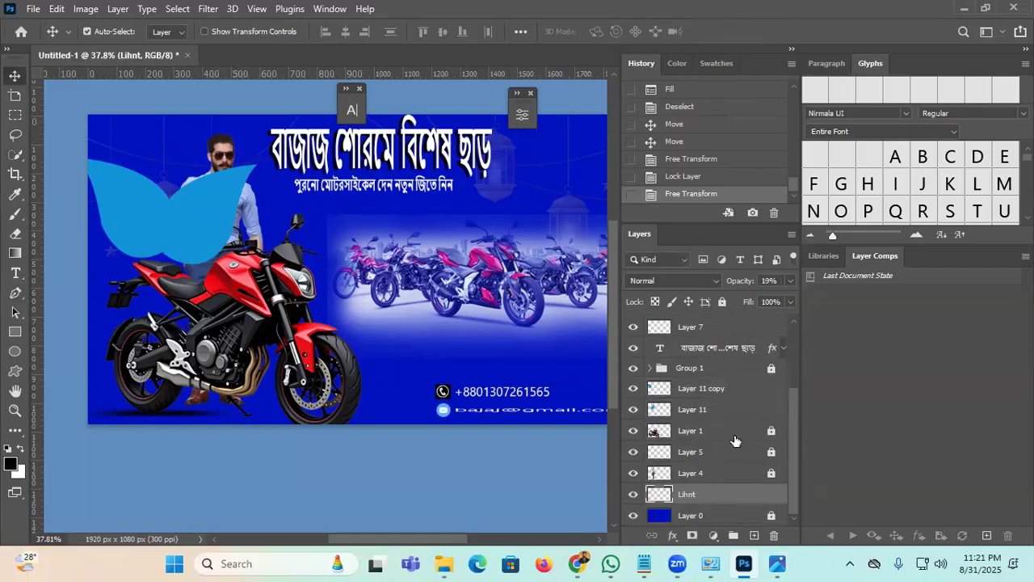
click(722, 301)
Step: Tilt the drop pair about 4°, shrink it, and move it beside the man's head
drag(316, 301, 81, 193)
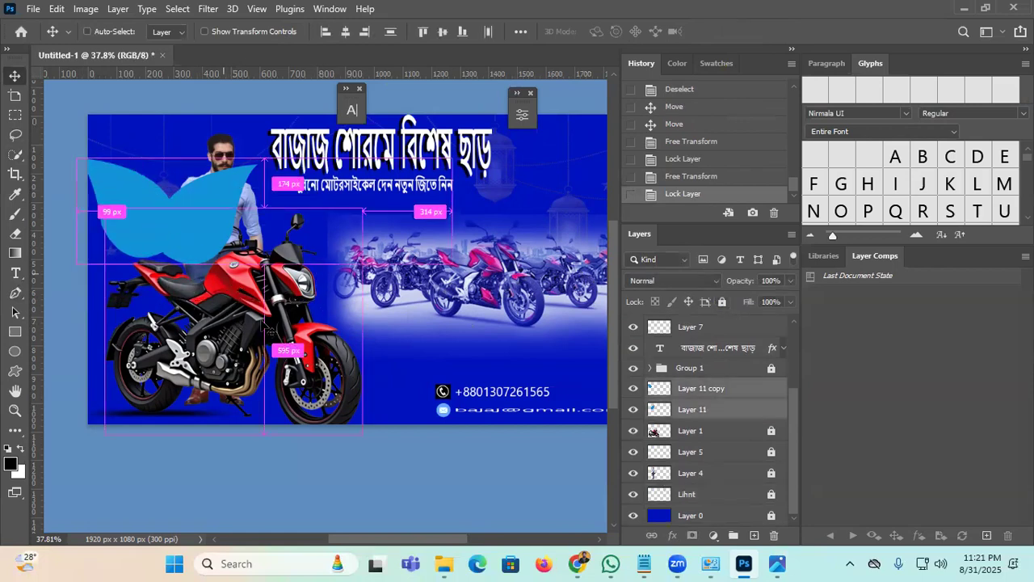
key(ctrl+t)
drag(424, 331, 428, 307)
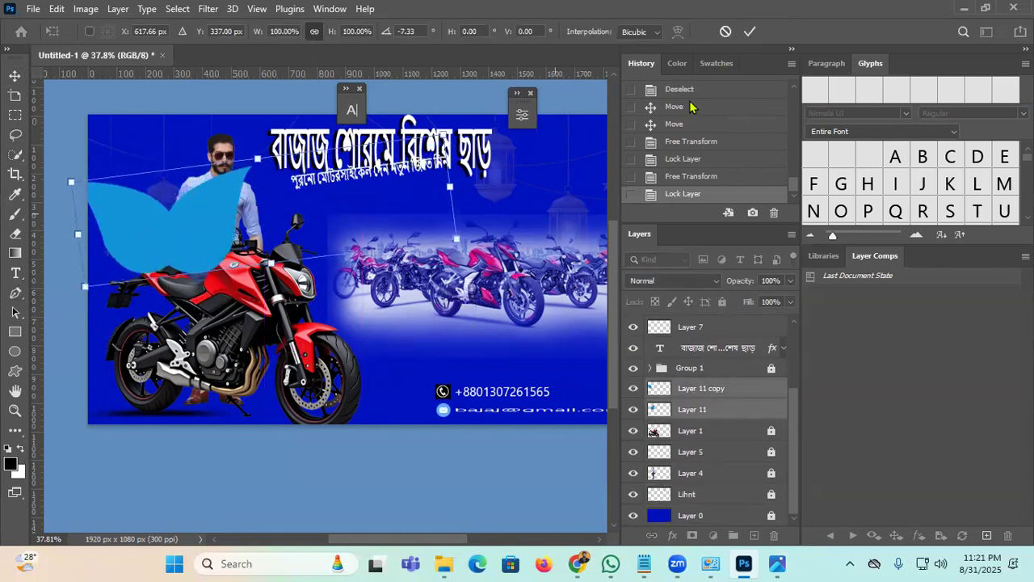
drag(441, 135, 191, 240)
click(751, 32)
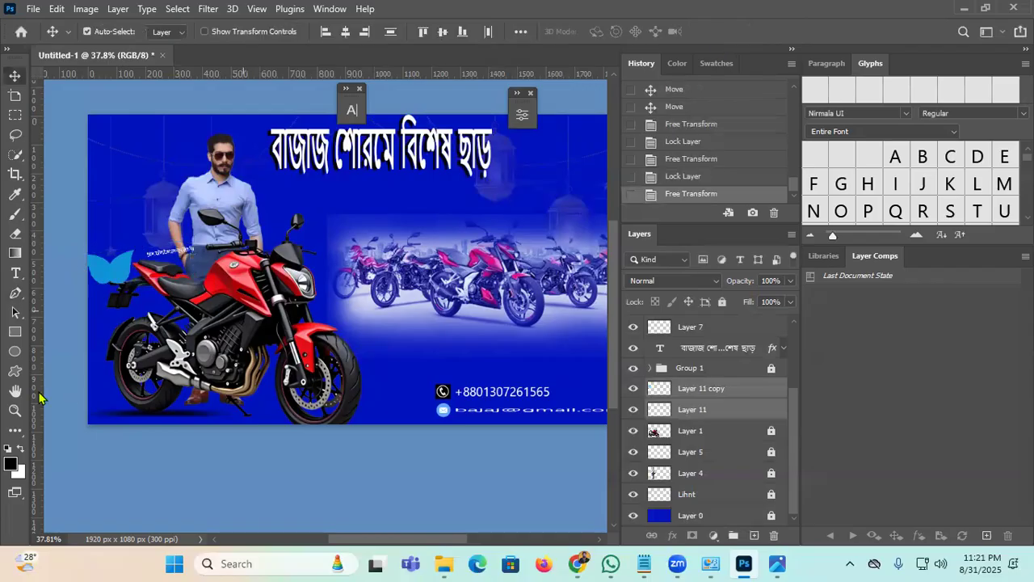
drag(120, 263, 177, 153)
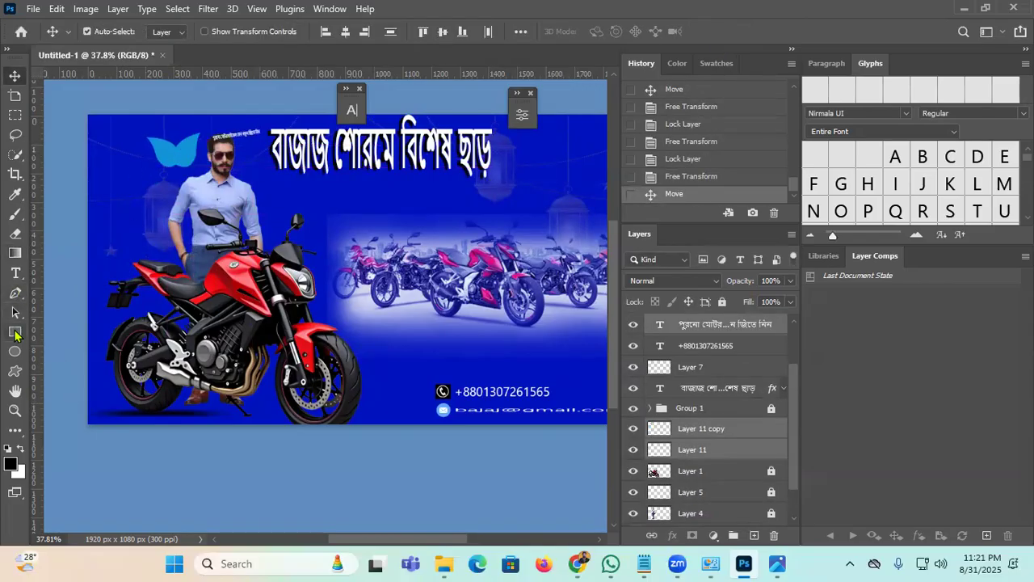
Step: Zoom in on the banner's left side to 50% with the Zoom tool
click(14, 412)
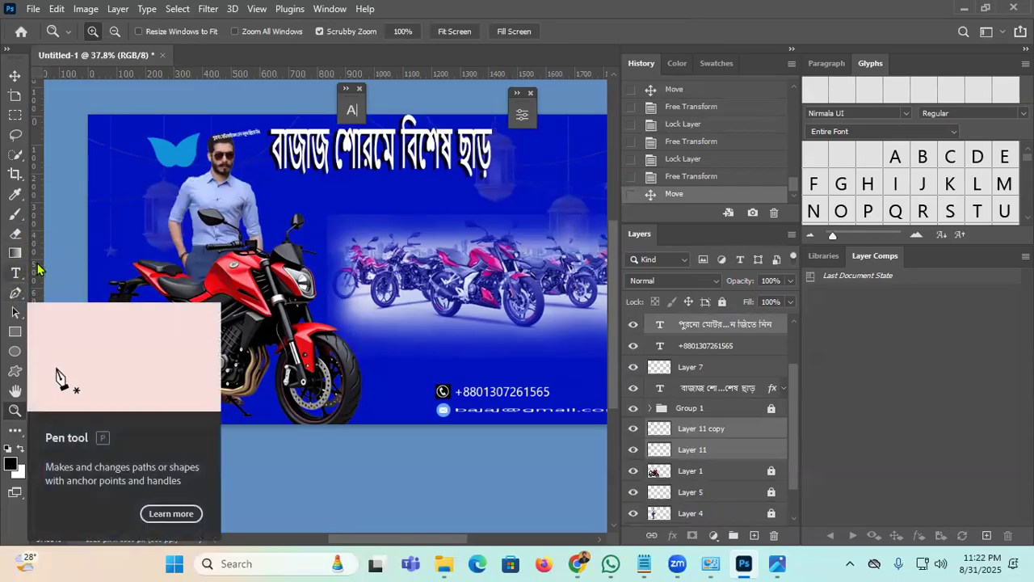
click(67, 261)
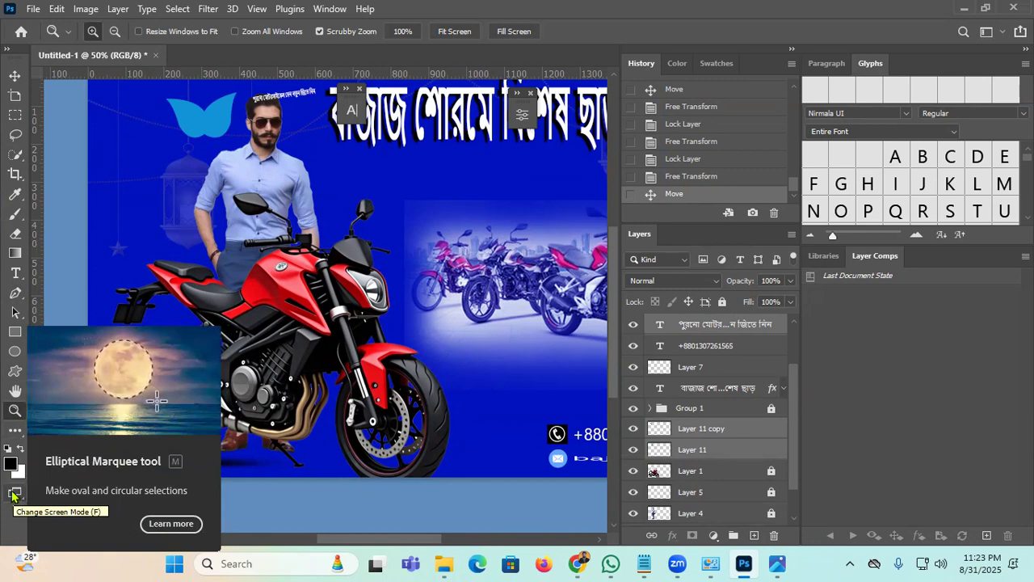
click(16, 494)
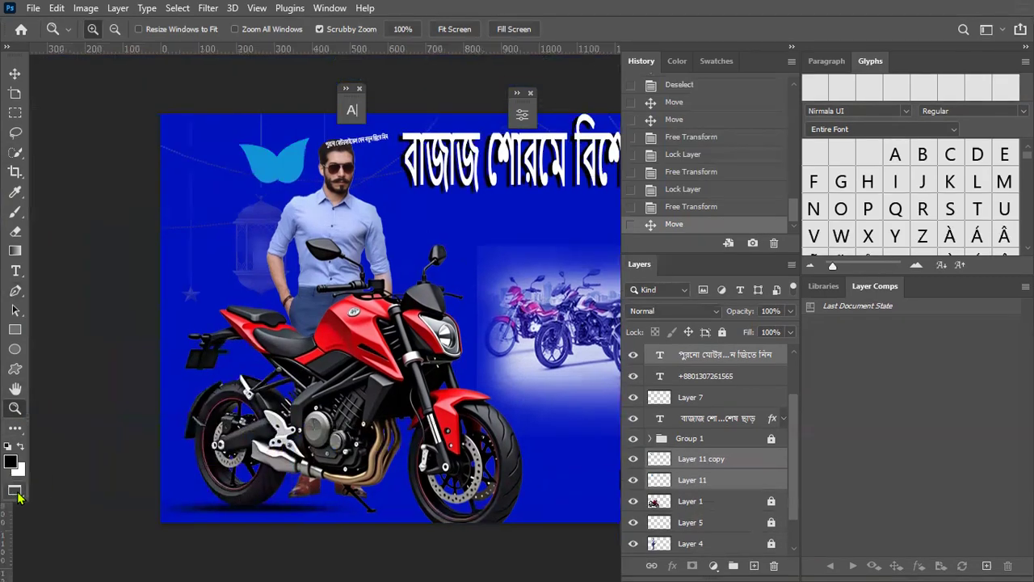
click(16, 494)
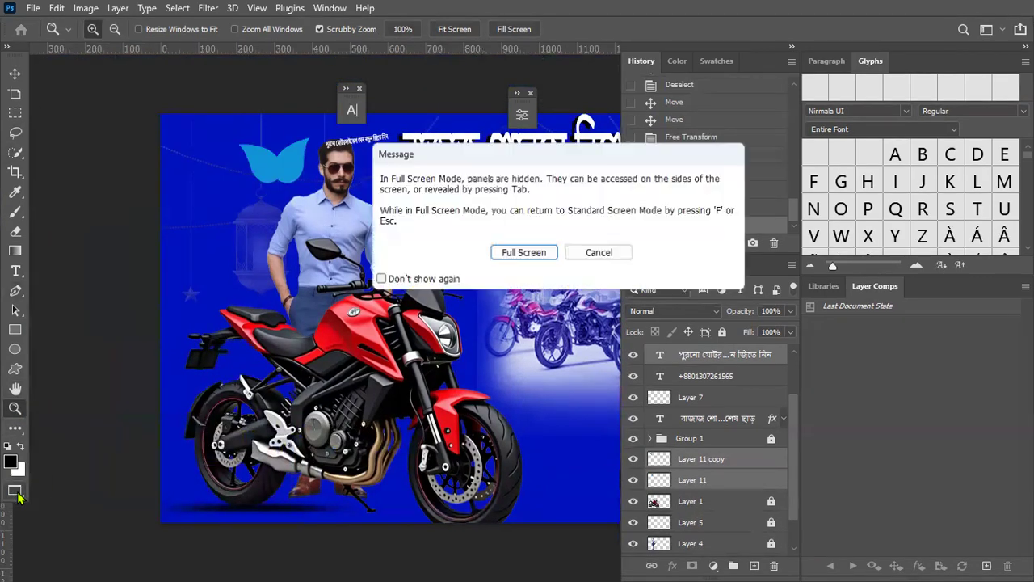
click(599, 253)
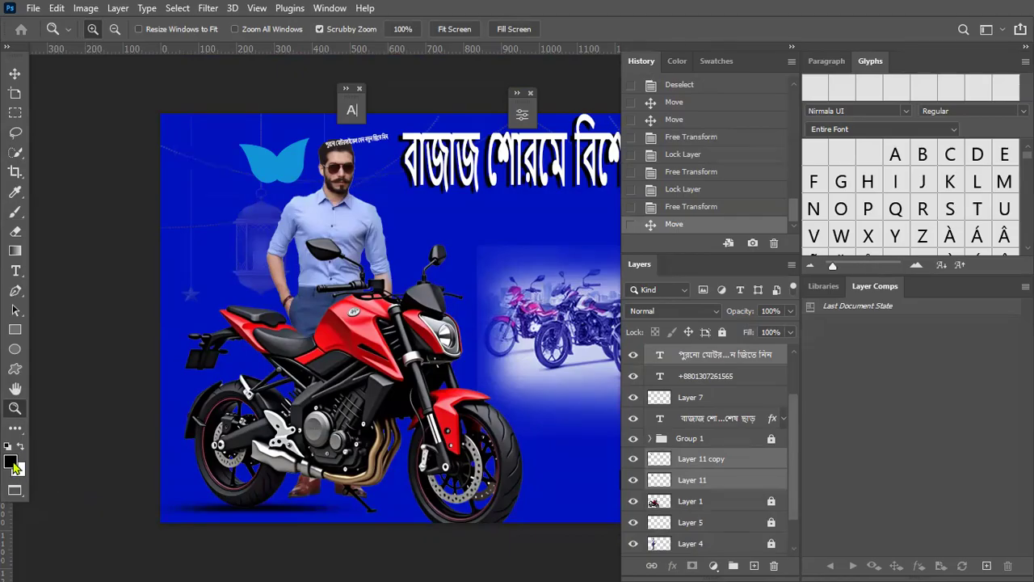
click(23, 495)
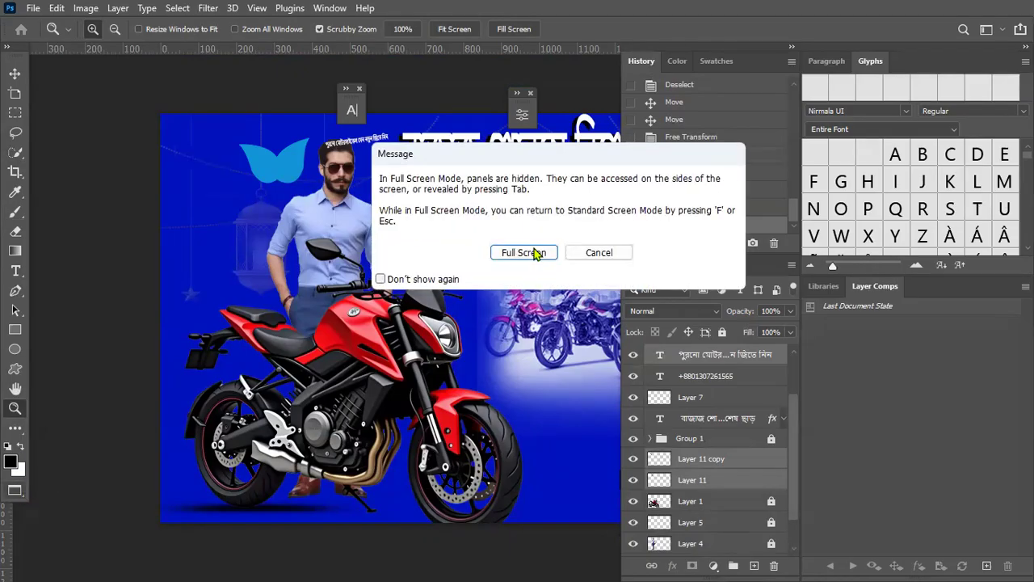
click(536, 253)
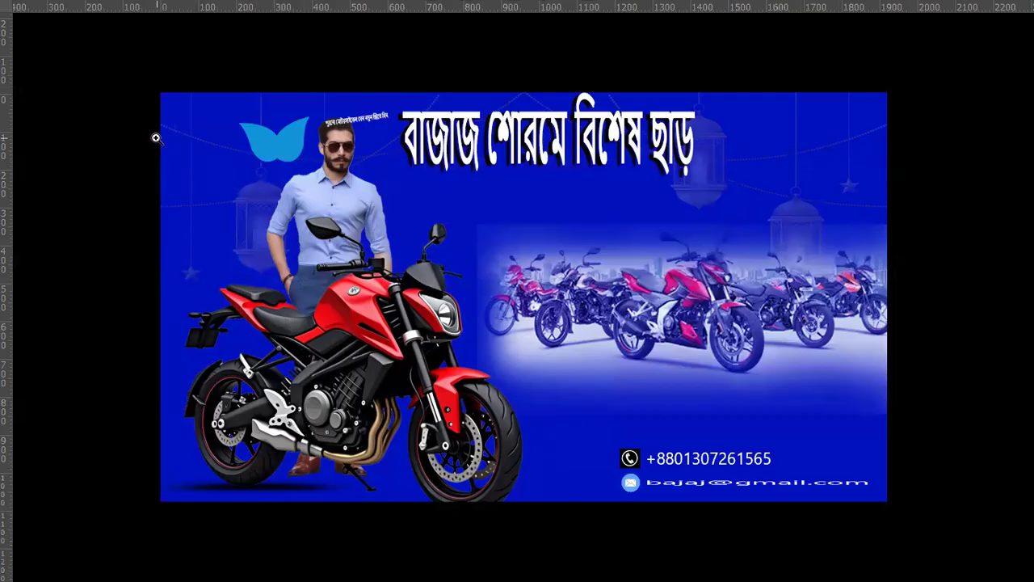
key(space+f)
key(space+f)
key(space+f)
key(space+f)
key(space+f)
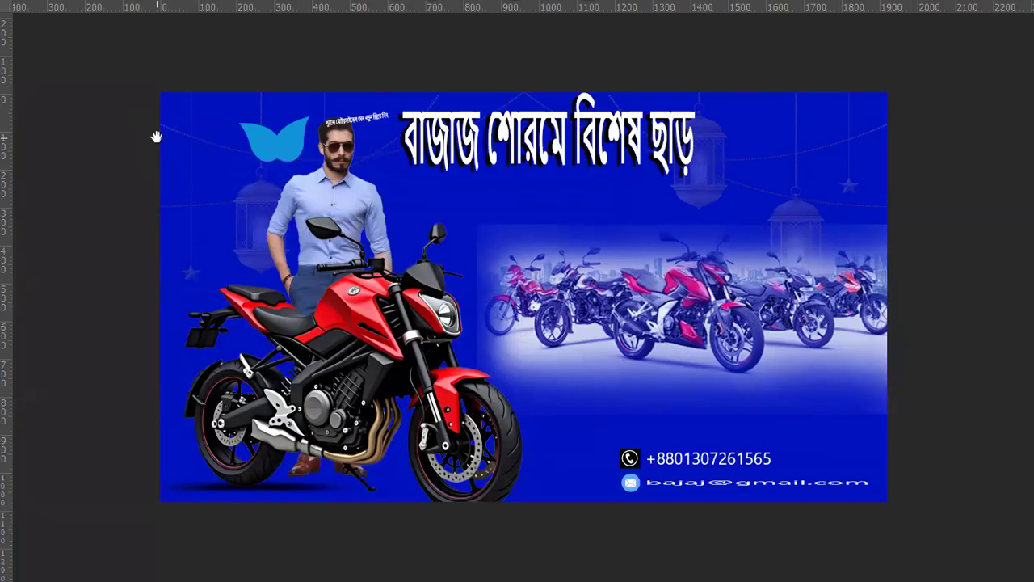
key(space+f)
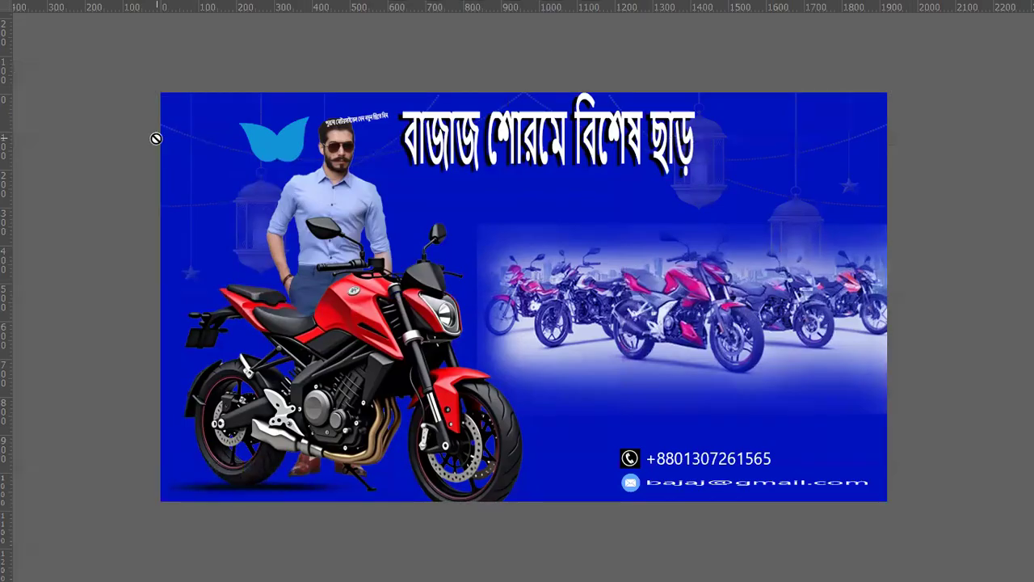
key(ctrl+r)
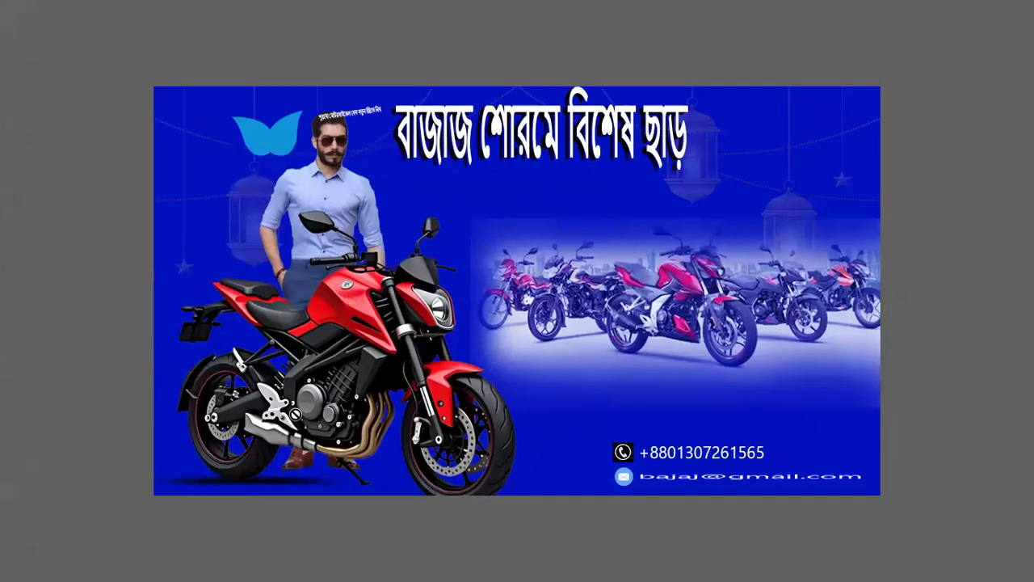
key(space+f)
key(space+f)
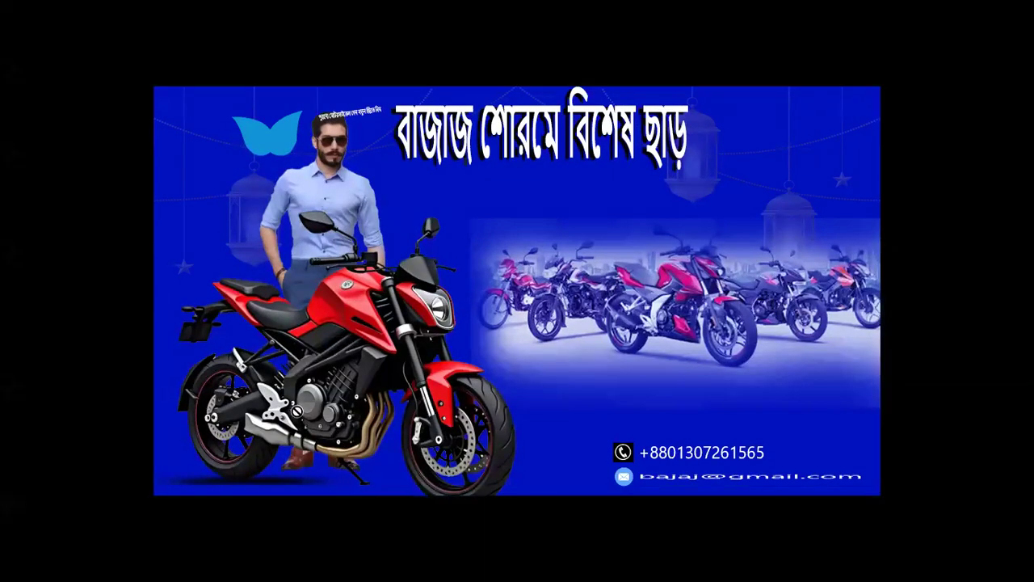
key(f)
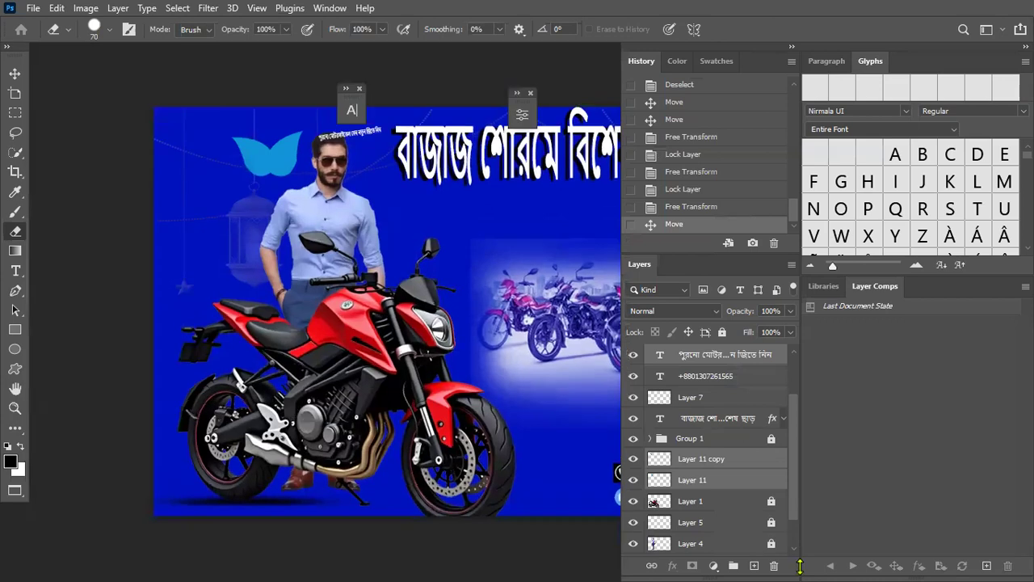
click(14, 72)
drag(18, 54, 250, 31)
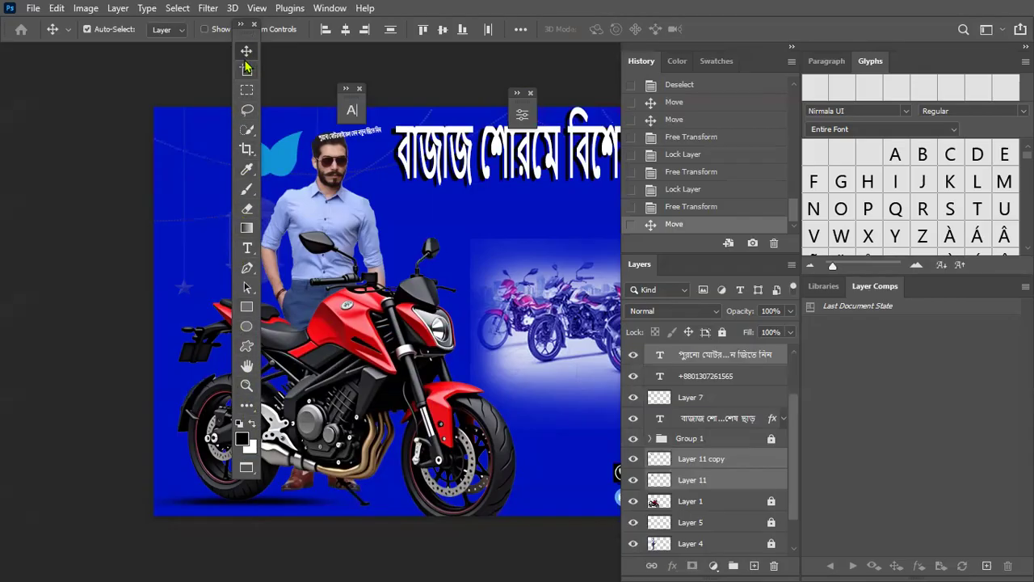
key(m)
click(252, 413)
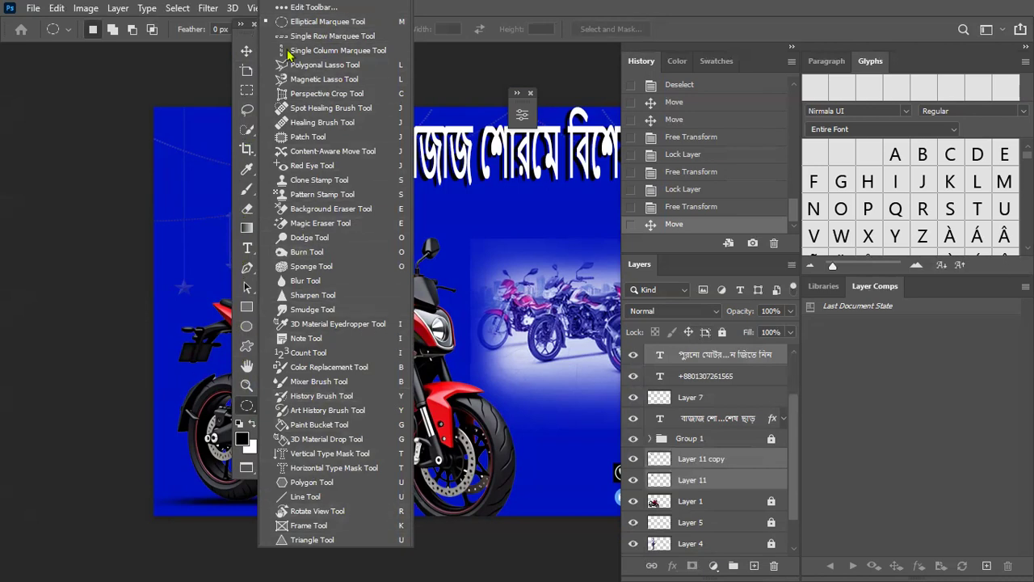
click(247, 50)
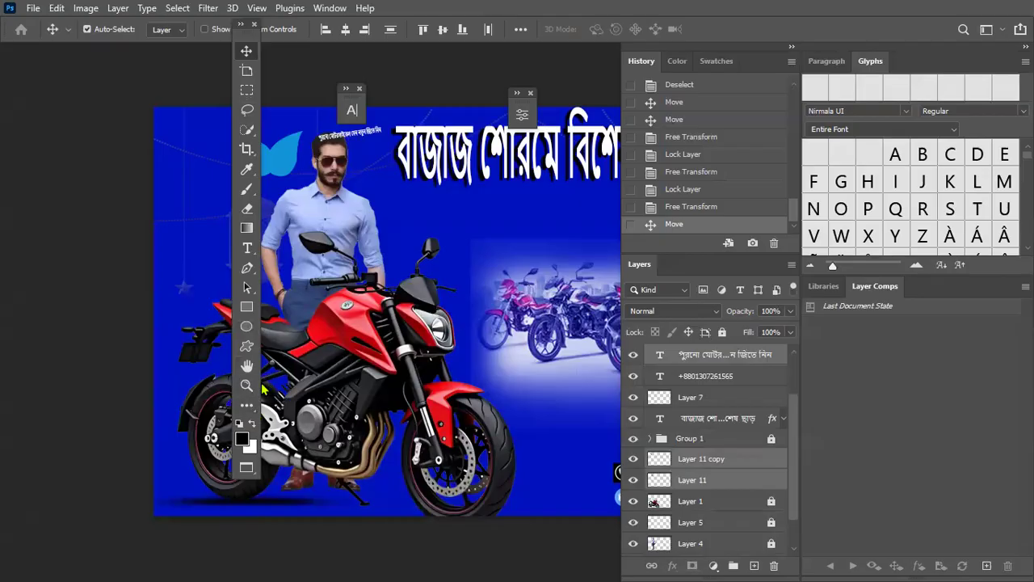
click(248, 408)
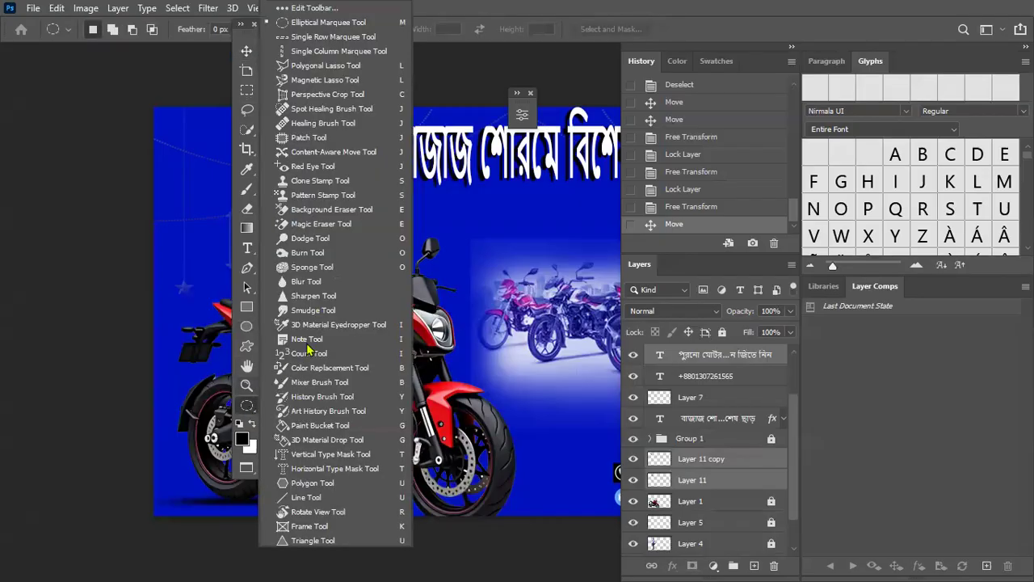
scroll(321, 469, down, 2)
scroll(320, 469, down, 1)
scroll(324, 482, up, 3)
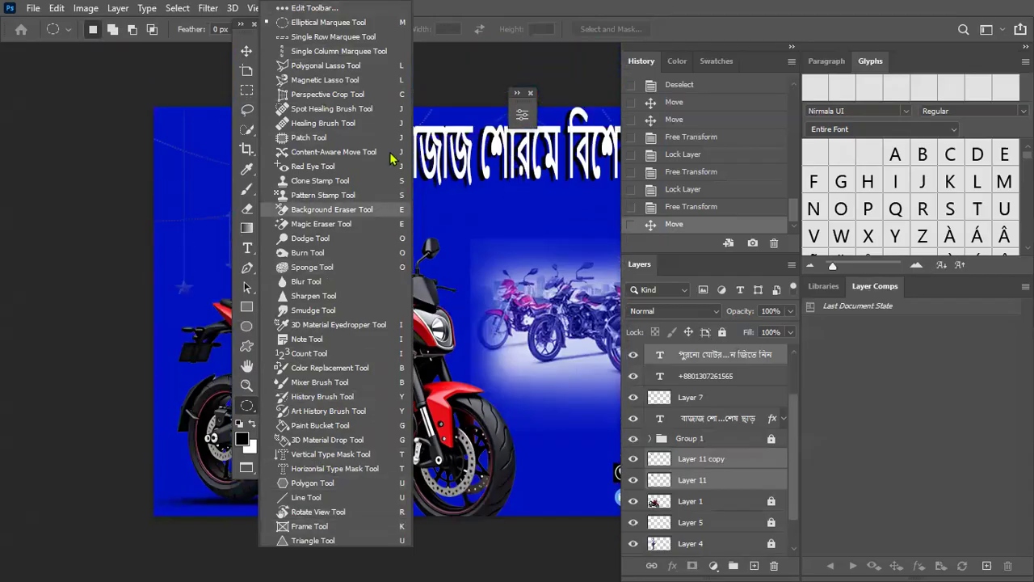
drag(247, 27, 16, 54)
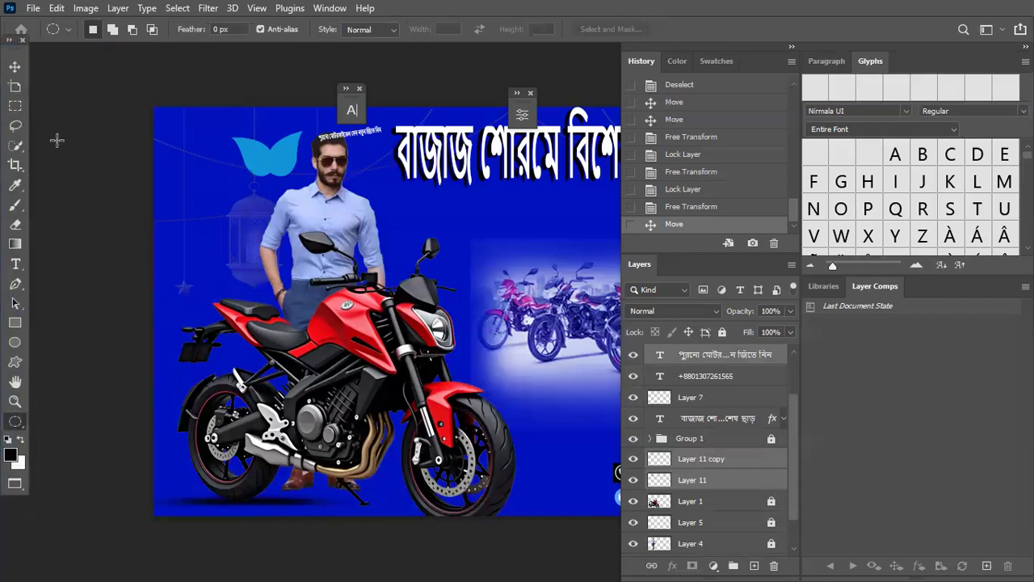
drag(24, 55, 6, 50)
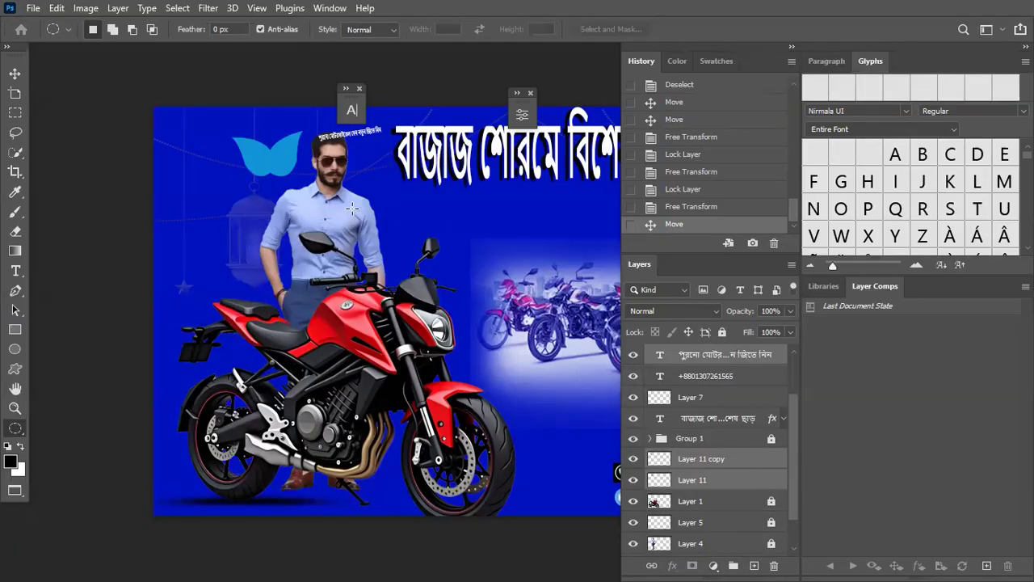
Step: Browse the File and Edit menus without choosing a command
click(34, 9)
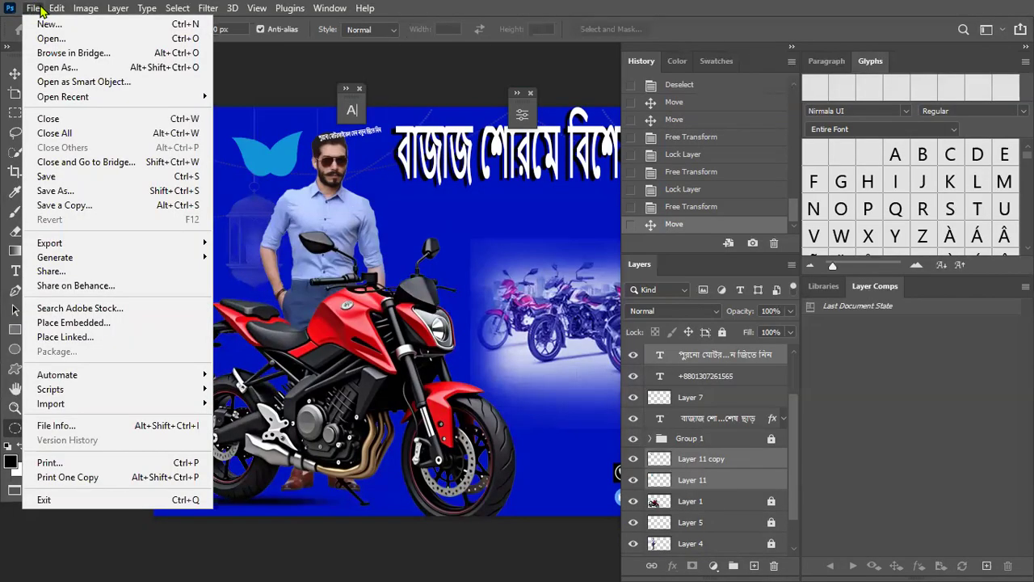
mouse_move(58, 12)
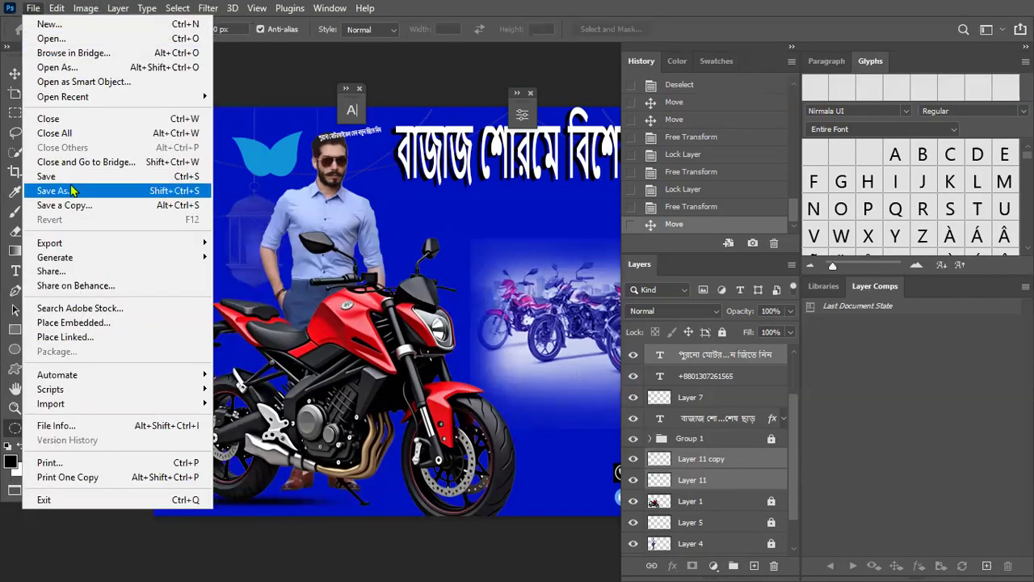
click(33, 8)
click(55, 9)
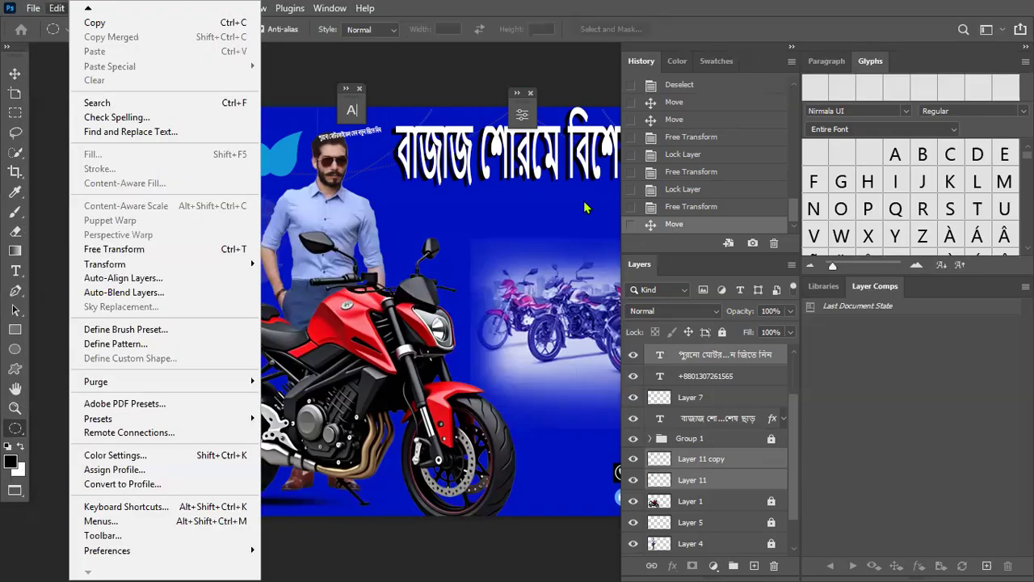
mouse_move(33, 8)
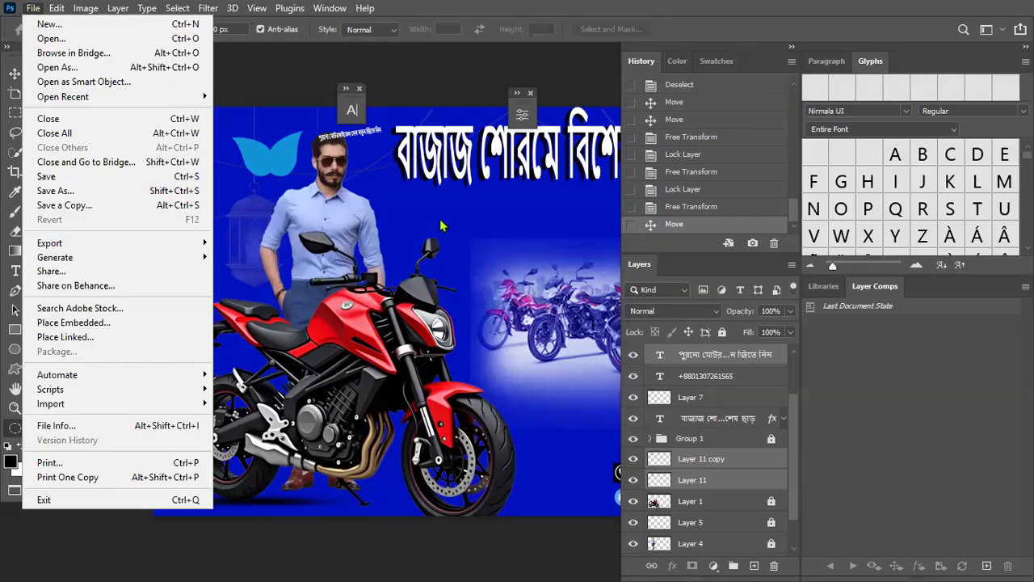
click(460, 207)
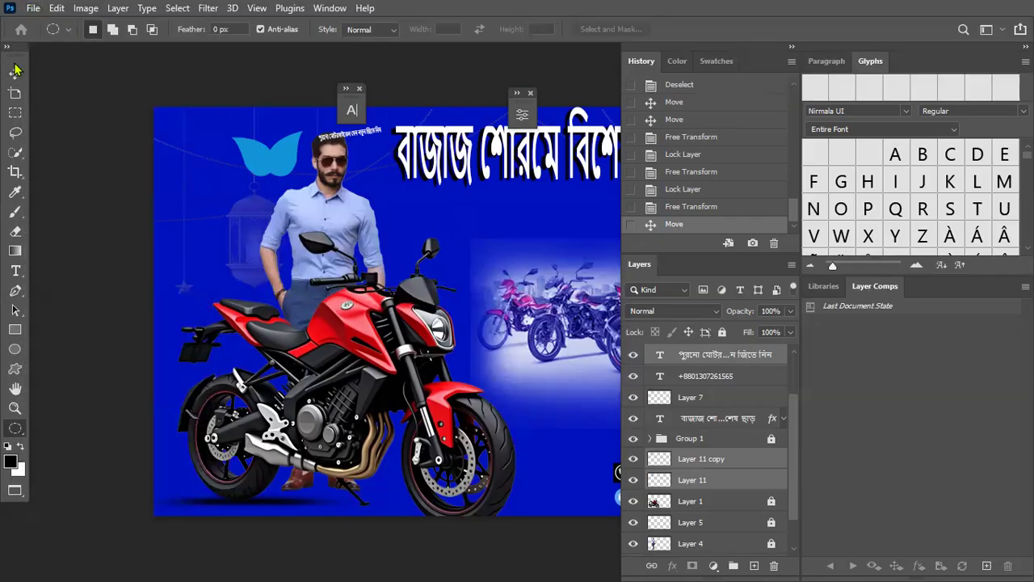
Step: Place Embedded the Screenshot_10 photo of the woman onto the banner
click(34, 9)
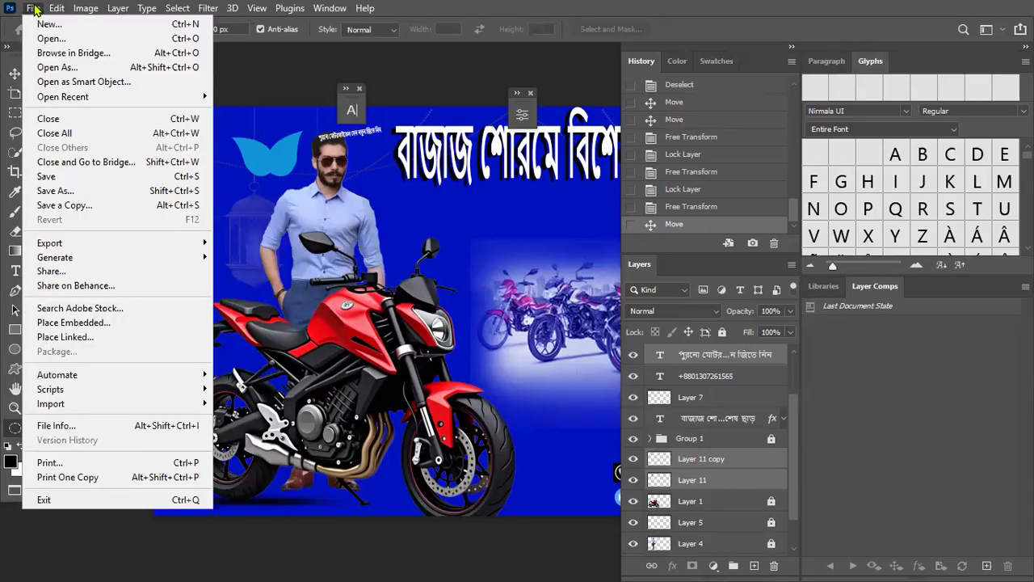
click(45, 323)
scroll(307, 171, down, 10)
scroll(313, 175, up, 1)
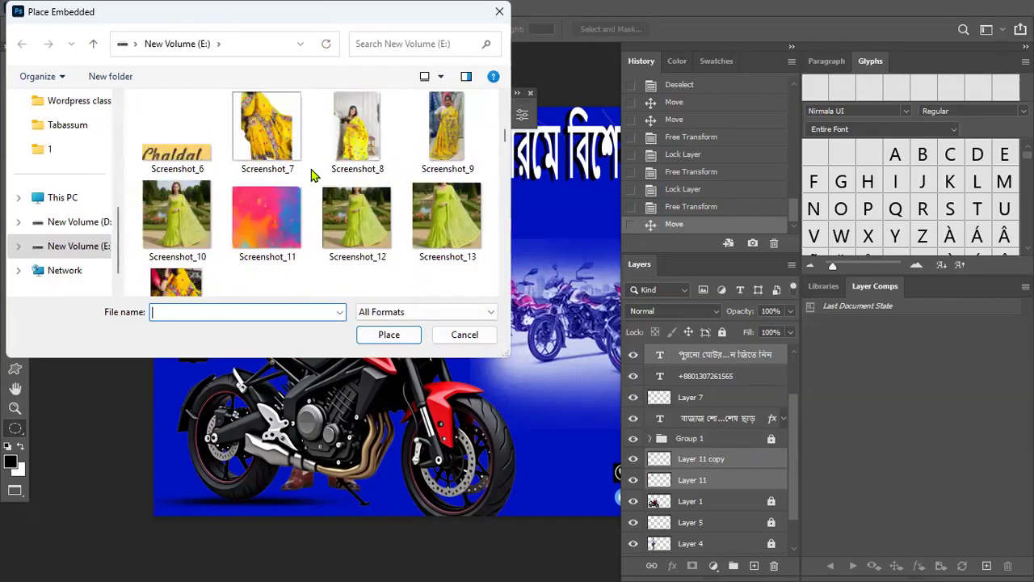
scroll(314, 175, down, 1)
click(177, 162)
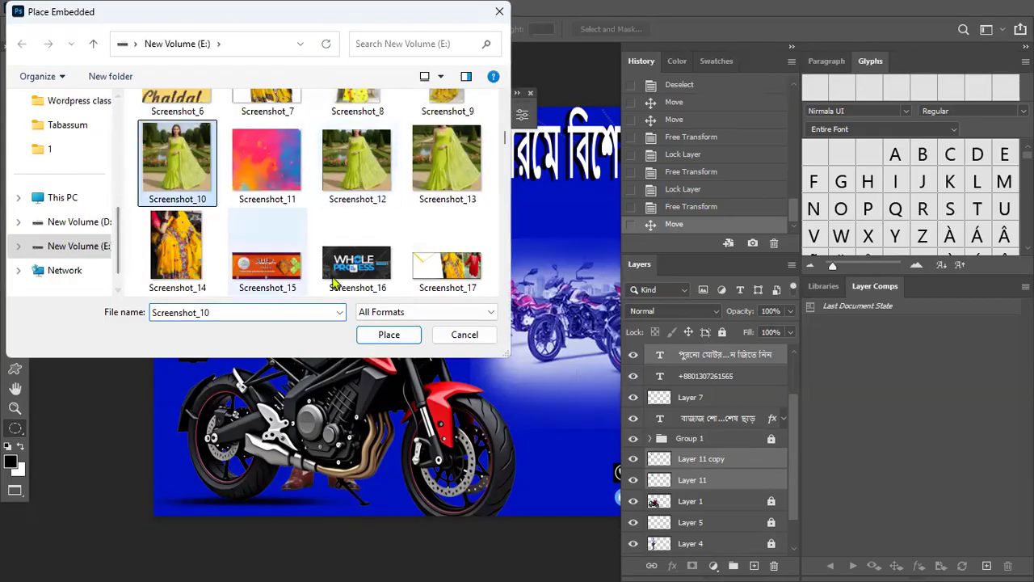
click(401, 340)
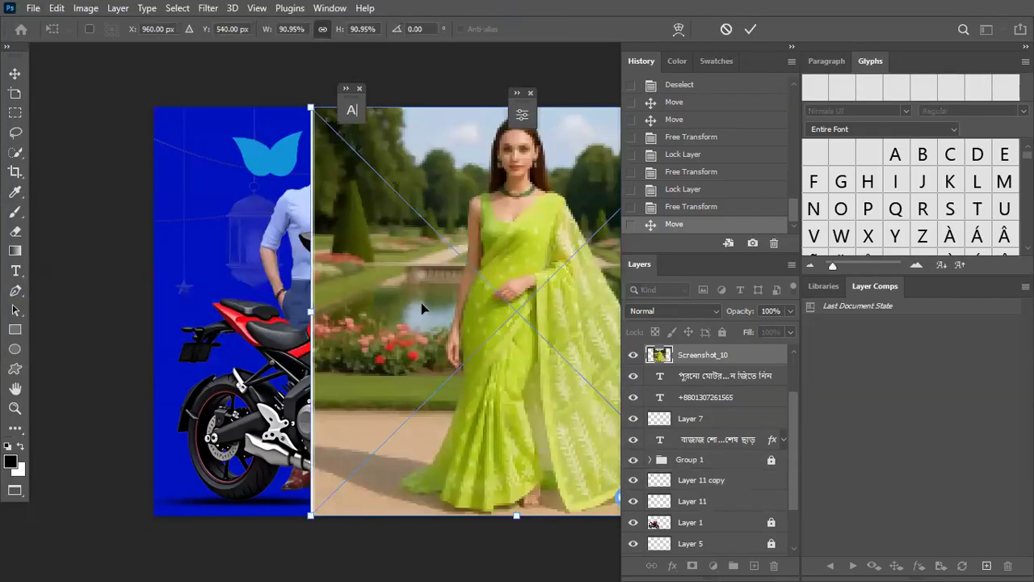
click(751, 29)
Step: Shift the Screenshot_10 photo about 198 px left and rasterize its layer
key(v)
drag(467, 236, 305, 236)
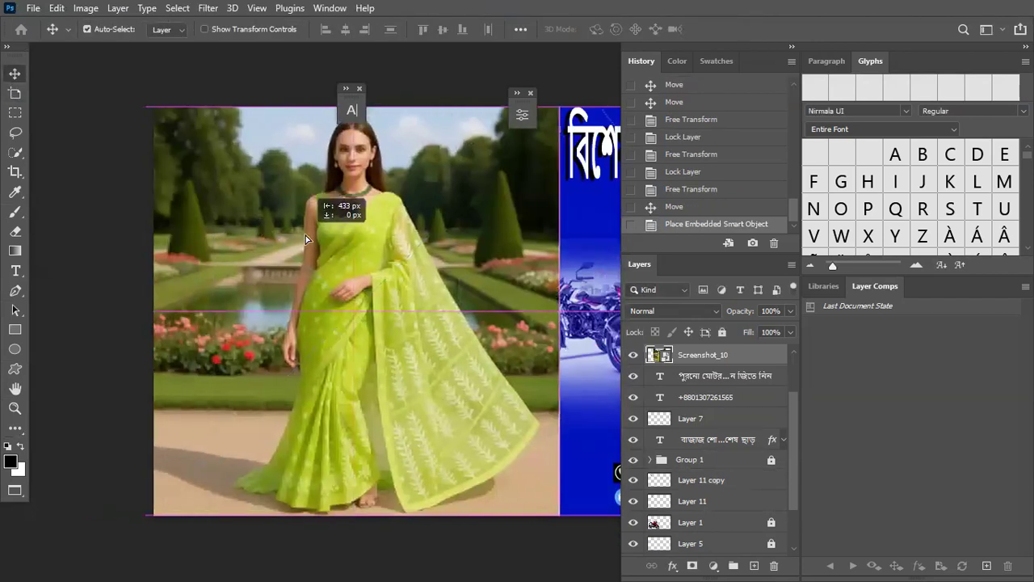
right_click(713, 355)
click(773, 297)
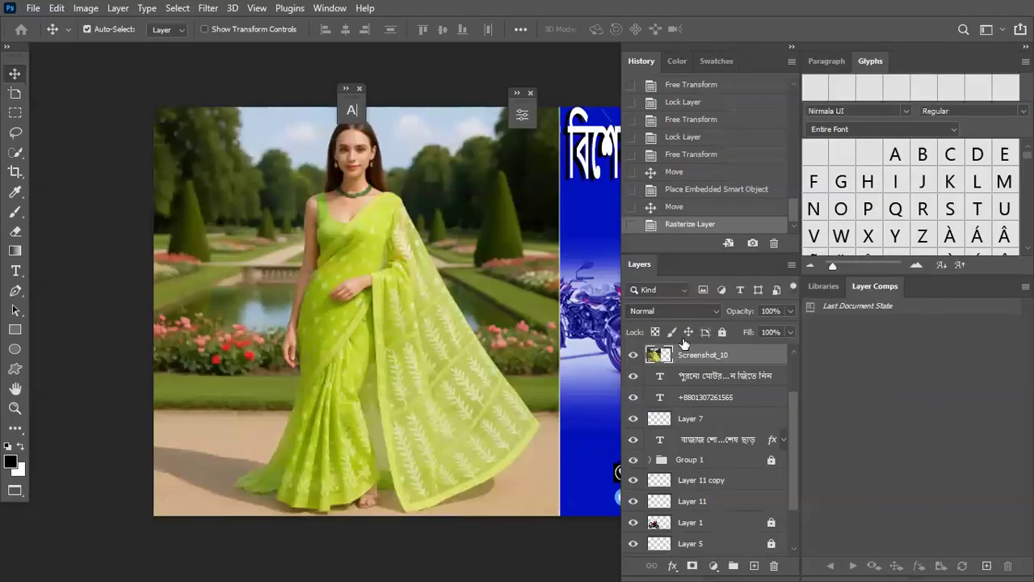
click(208, 9)
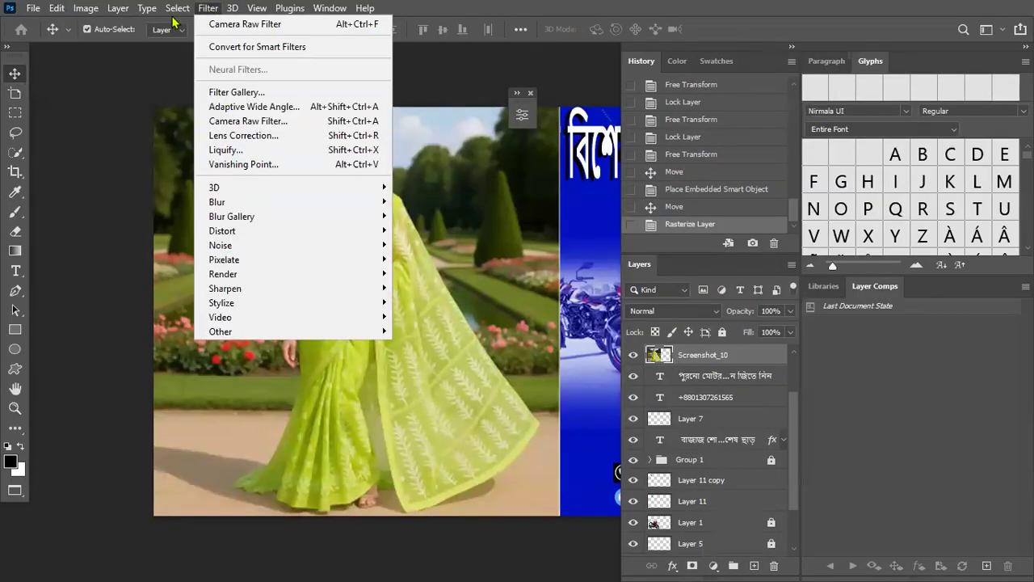
Step: Select Subject to copy the woman onto Layer 12 and hide Screenshot_10
mouse_move(177, 8)
click(191, 184)
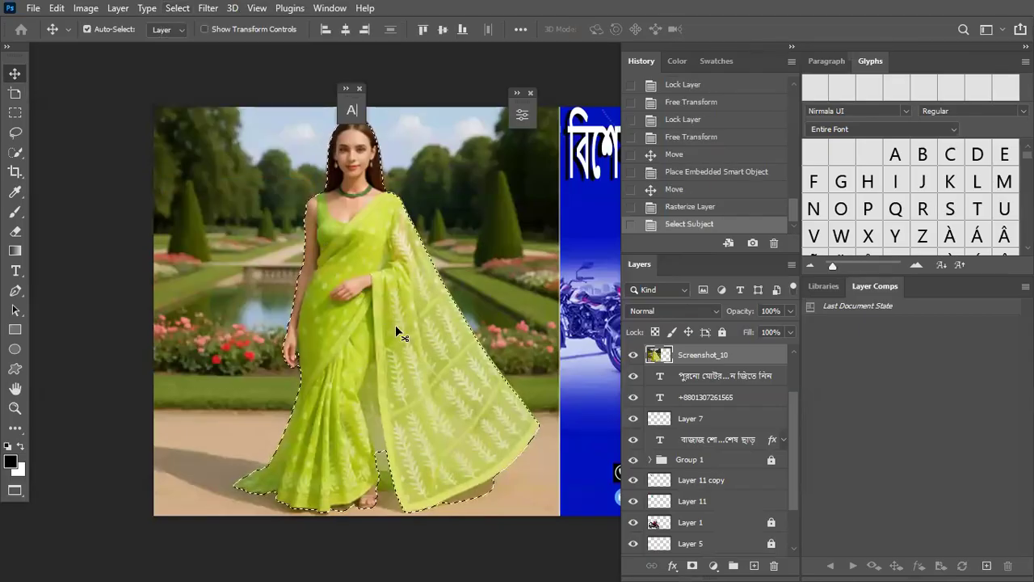
key(ctrl+j)
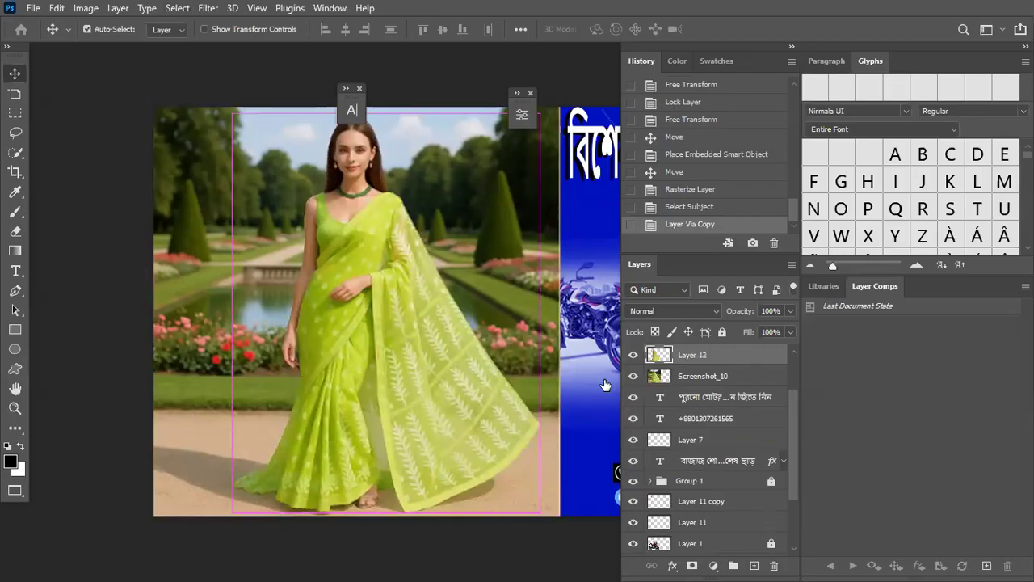
click(633, 376)
drag(403, 296, 519, 285)
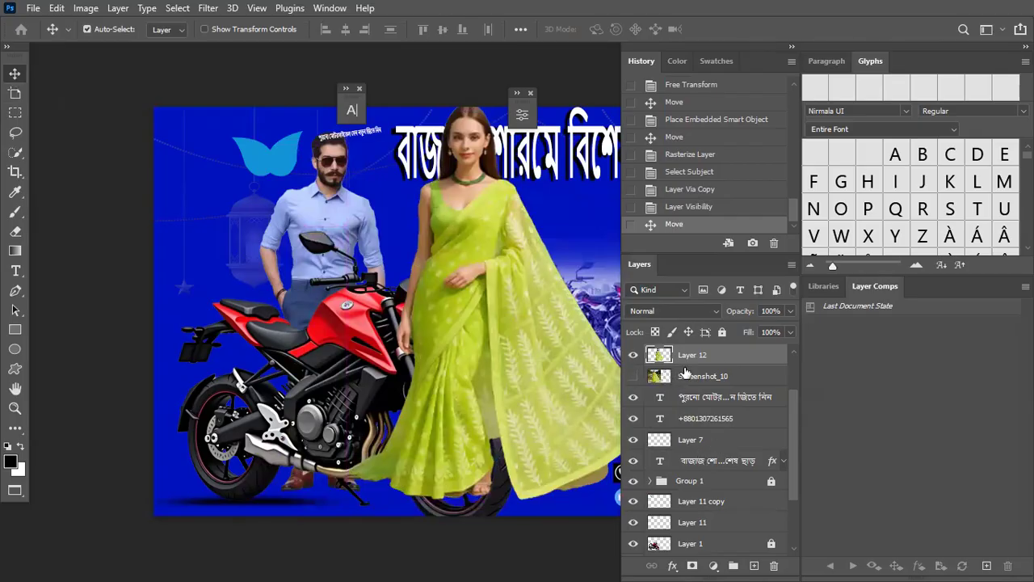
click(354, 238)
Step: Put Layer 12 below the motorcycle and move the woman lower-left
scroll(719, 374, up, 2)
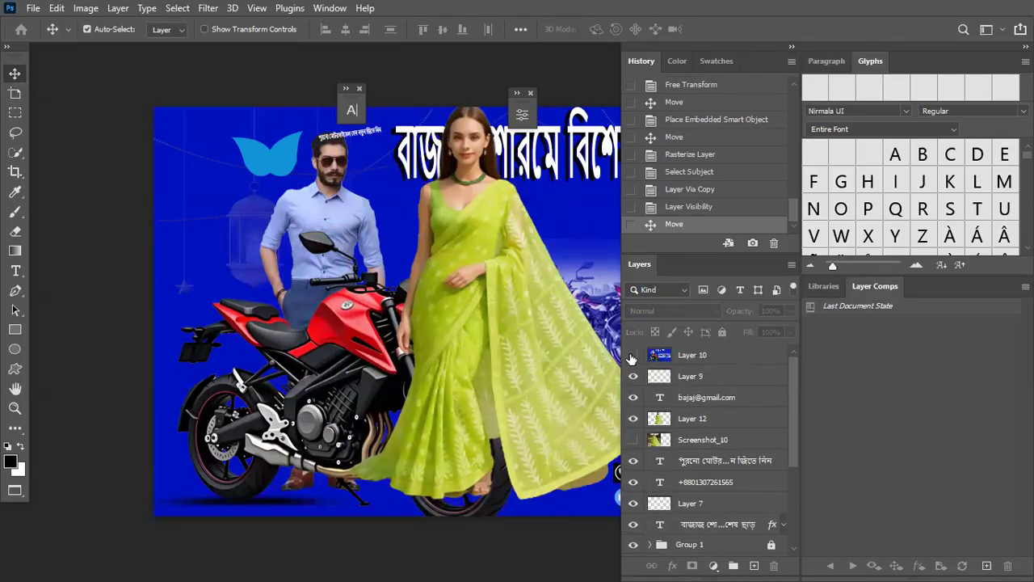
drag(723, 428, 711, 493)
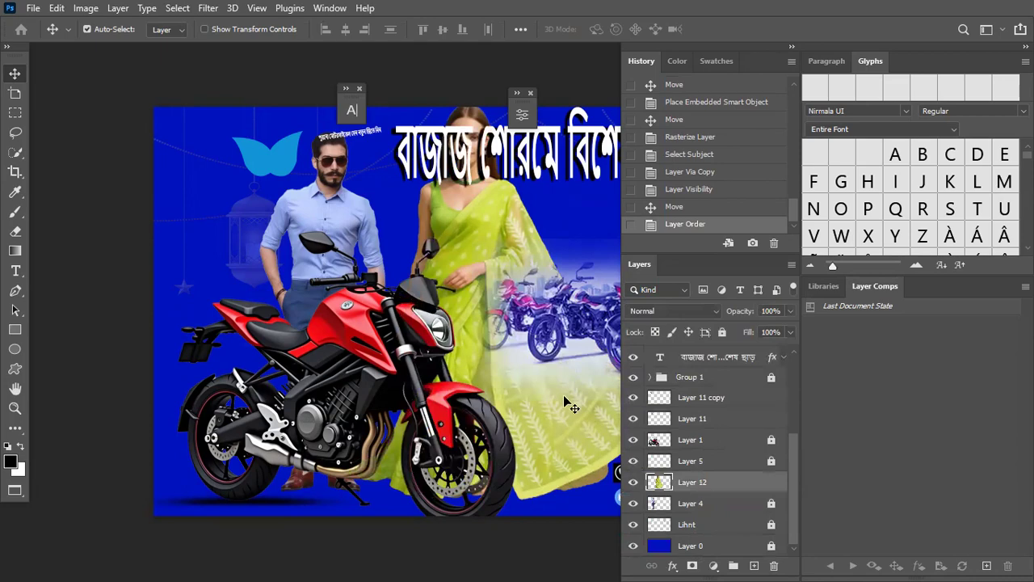
drag(476, 240, 227, 271)
drag(228, 268, 223, 306)
drag(352, 94, 412, 81)
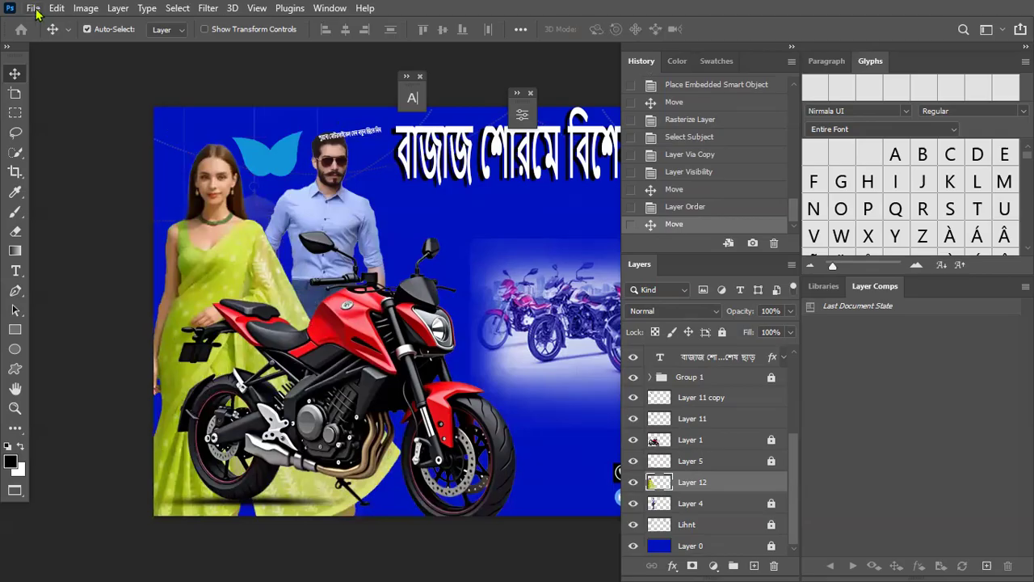
click(33, 9)
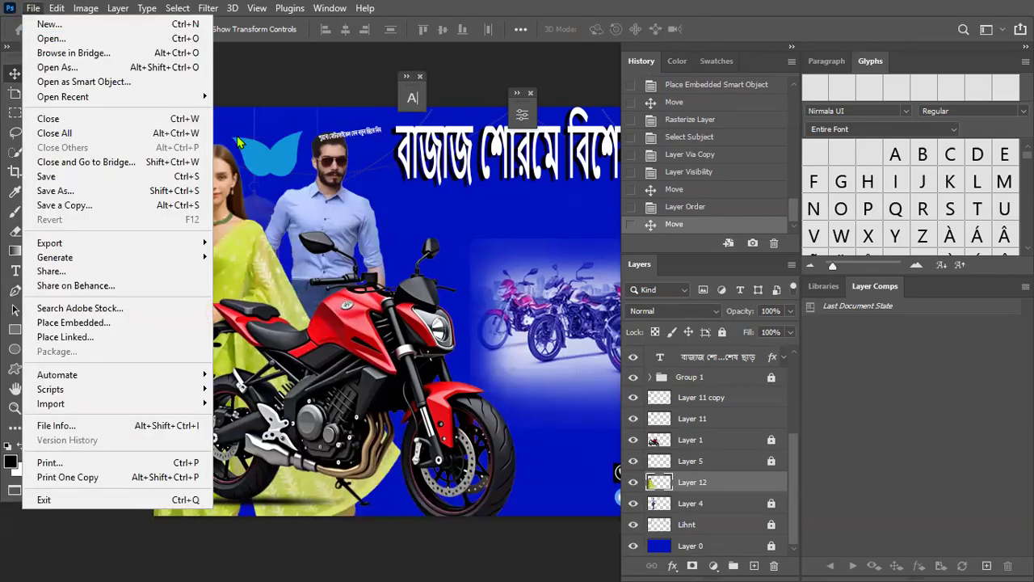
Step: Open Screenshot_7.png as a second document via File > Open
click(285, 131)
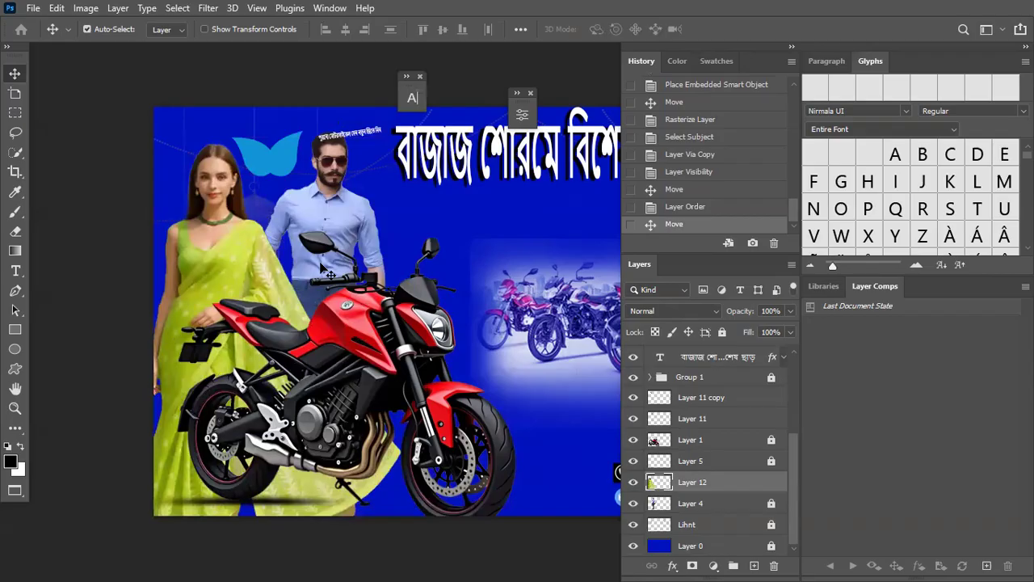
click(32, 9)
click(243, 55)
click(30, 9)
click(50, 39)
scroll(380, 222, down, 10)
scroll(361, 218, up, 5)
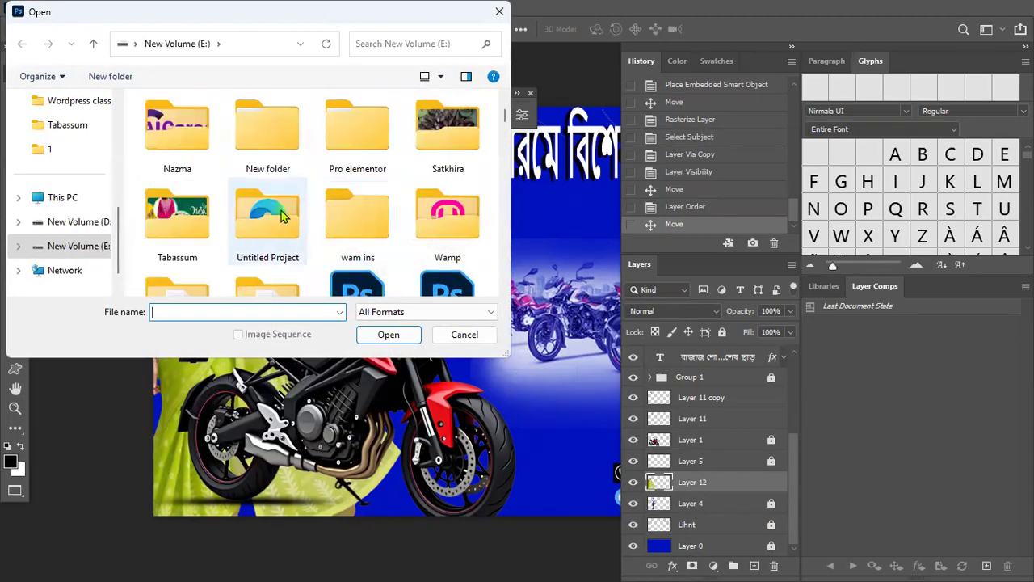
scroll(268, 169, down, 6)
click(268, 162)
click(389, 335)
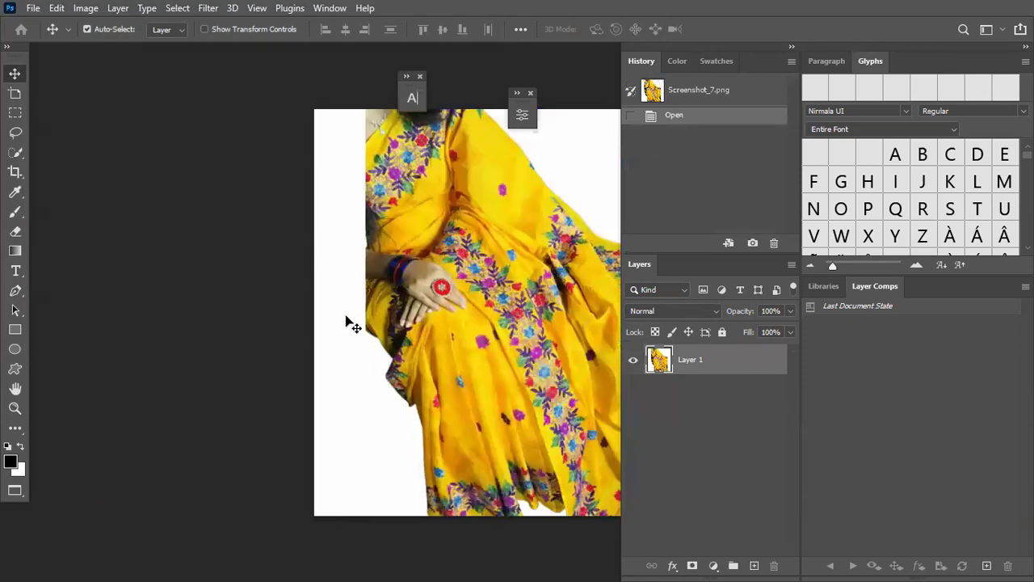
Step: Float the History and Layers panel groups and collapse paragraph and glyphs to icons
drag(756, 64, 250, 185)
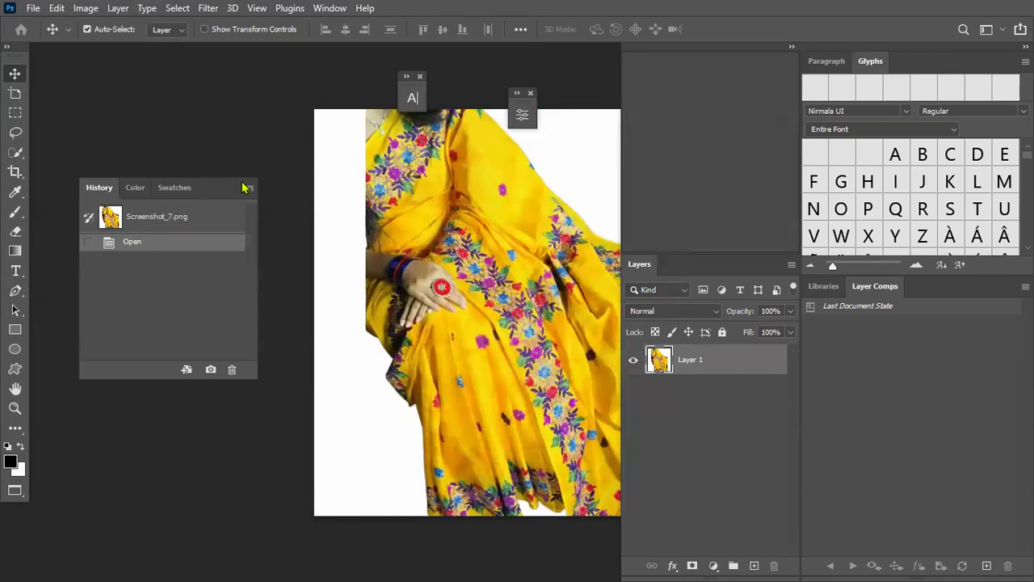
drag(711, 48, 839, 99)
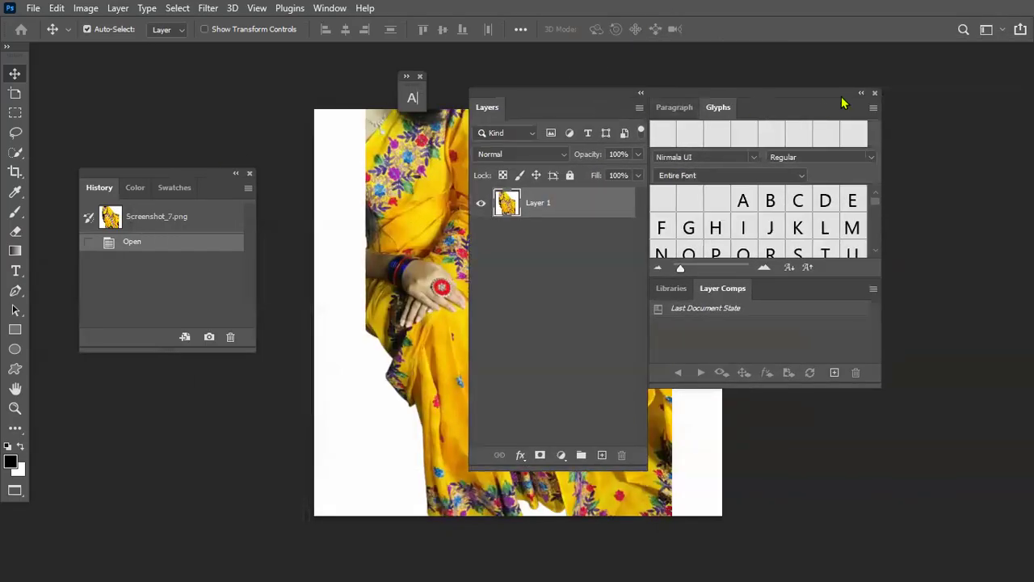
click(863, 97)
drag(635, 106, 956, 78)
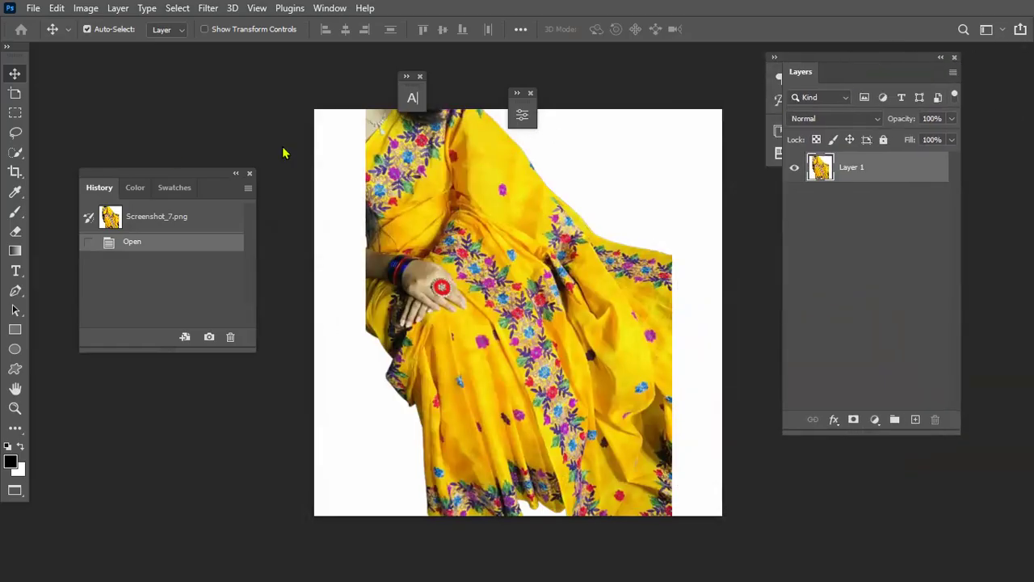
scroll(169, 101, up, 2)
scroll(169, 100, down, 3)
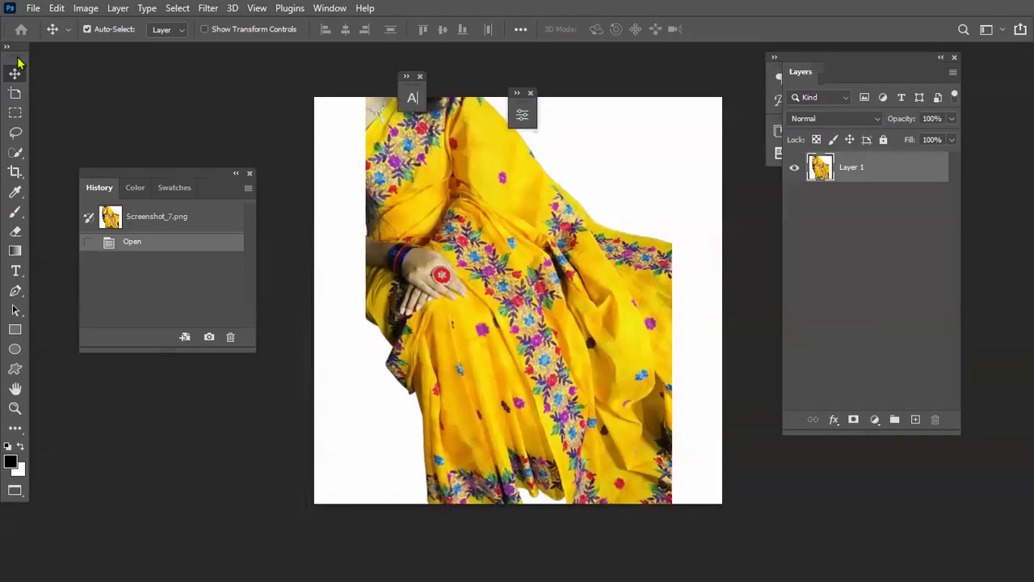
Step: Leave full-screen mode, re-dock the Tools bar, and return to the banner document
drag(22, 64, 129, 90)
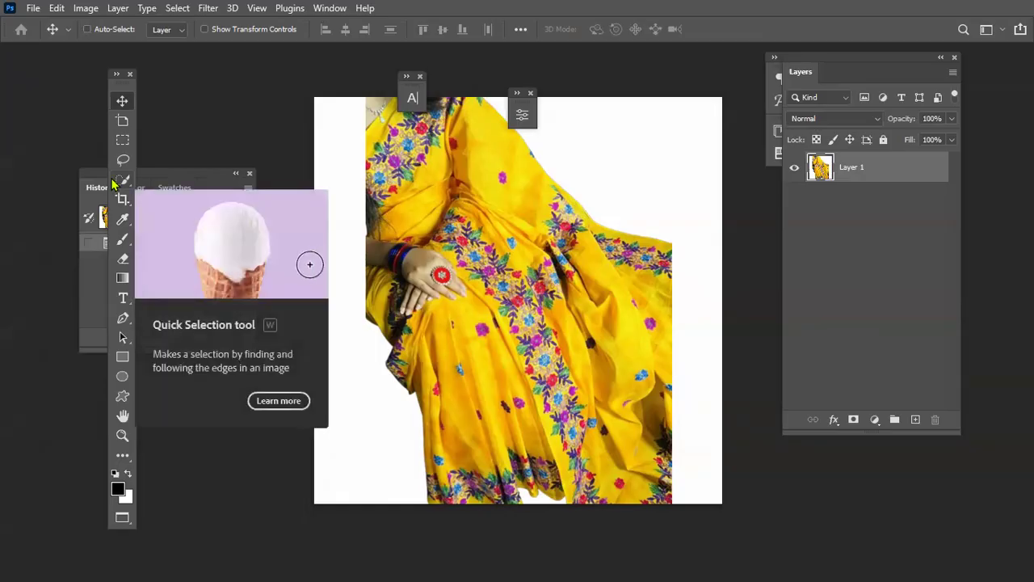
key(ctrl+f)
key(Escape)
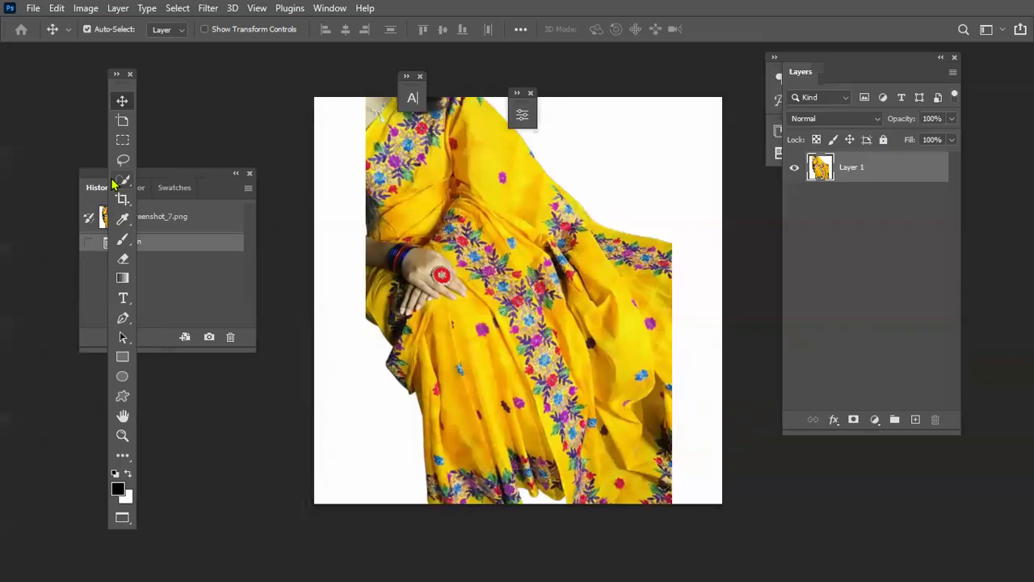
key(f)
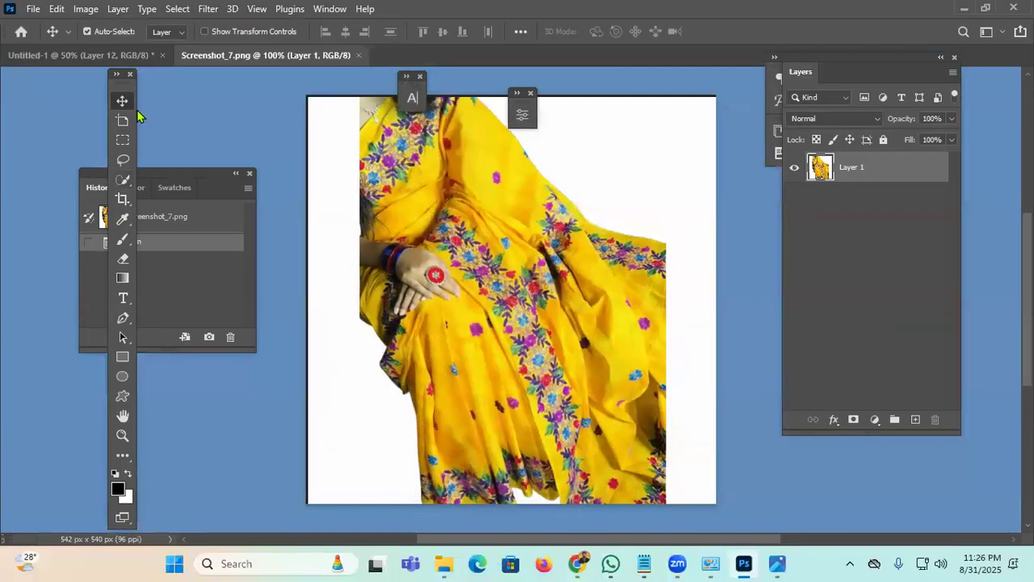
drag(123, 88, 16, 71)
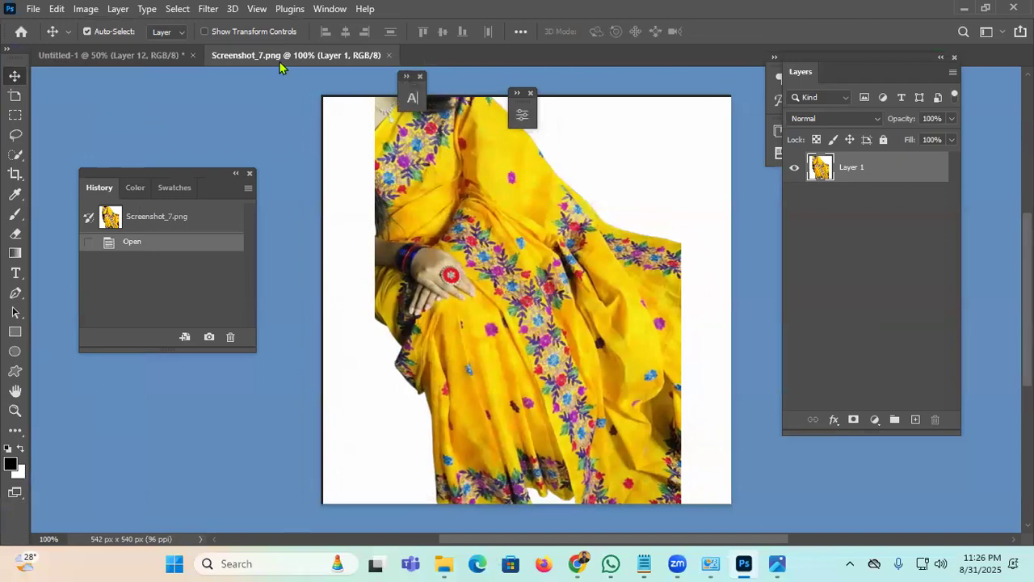
click(146, 55)
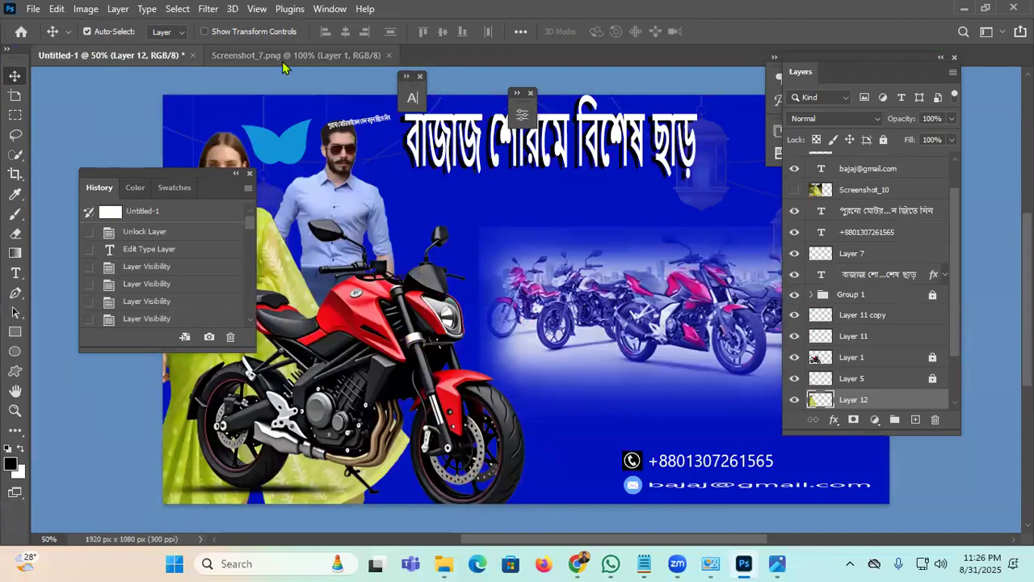
Step: Close the Screenshot_7.png document, leaving only the banner open
click(283, 57)
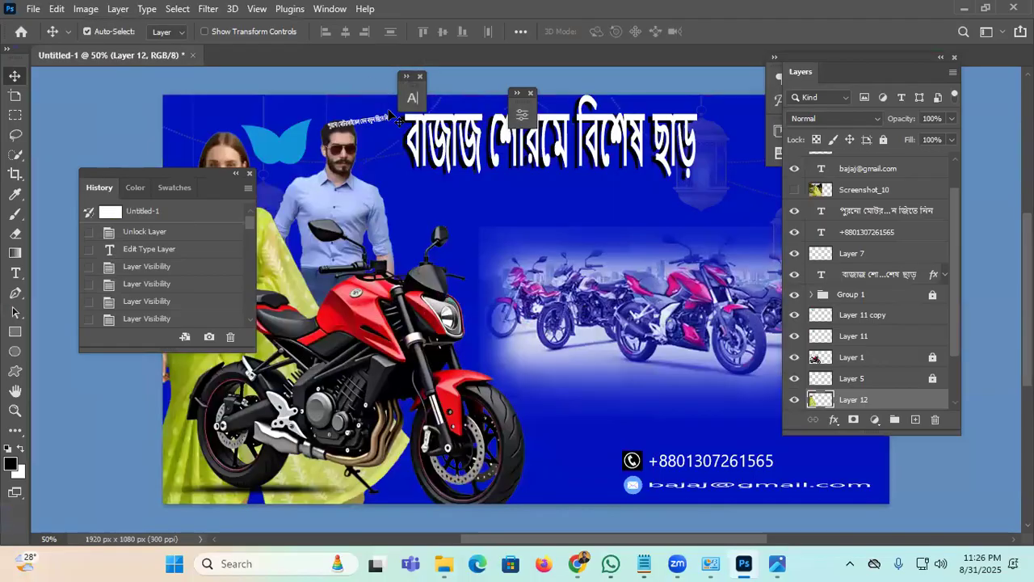
click(389, 55)
click(32, 8)
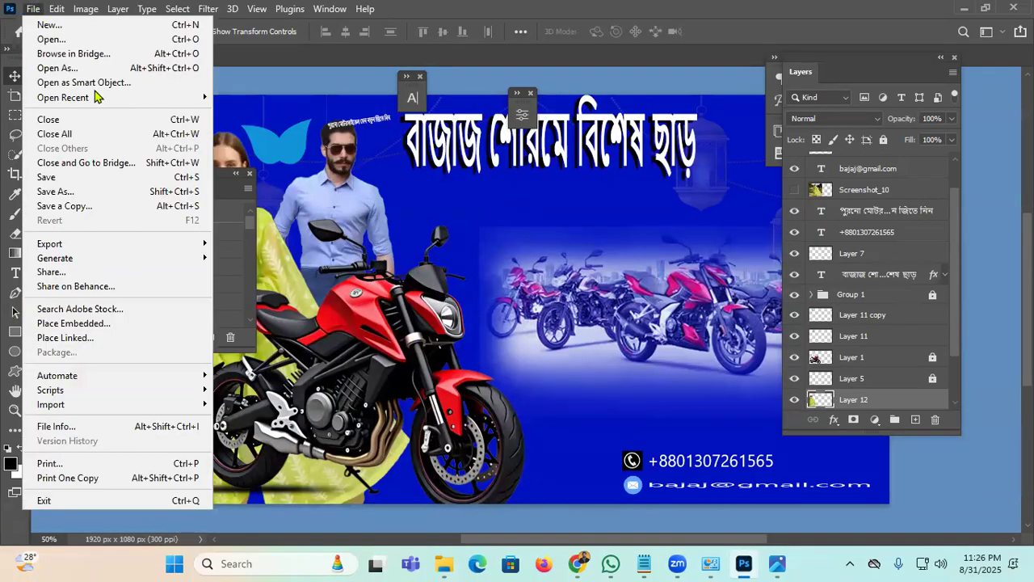
mouse_move(53, 8)
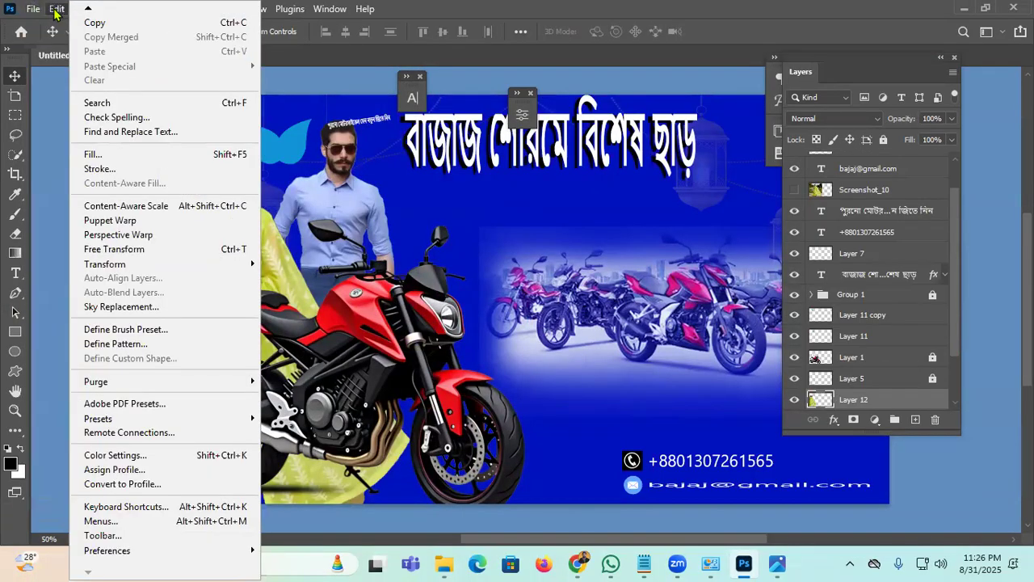
mouse_move(127, 424)
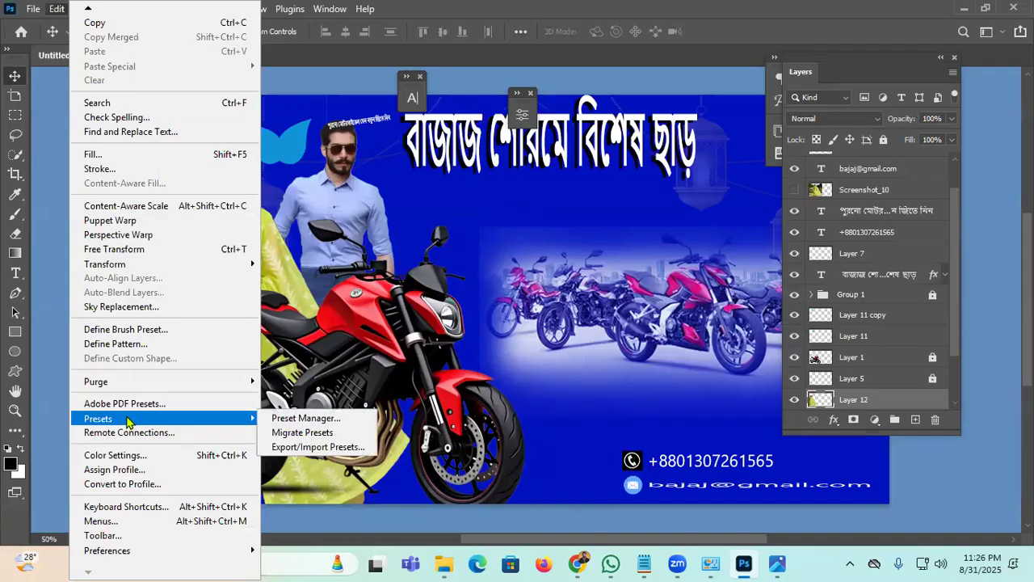
click(389, 316)
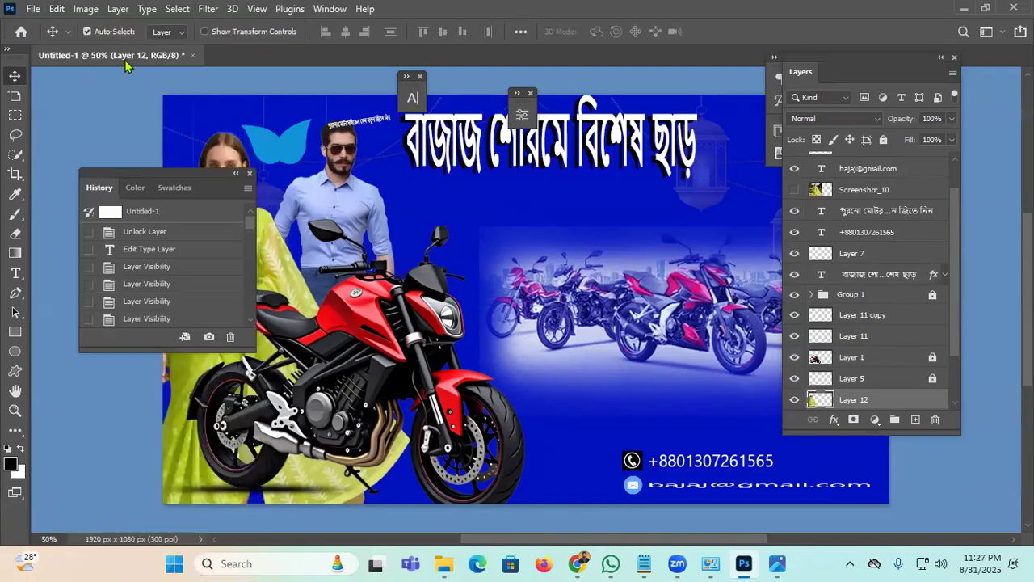
click(86, 9)
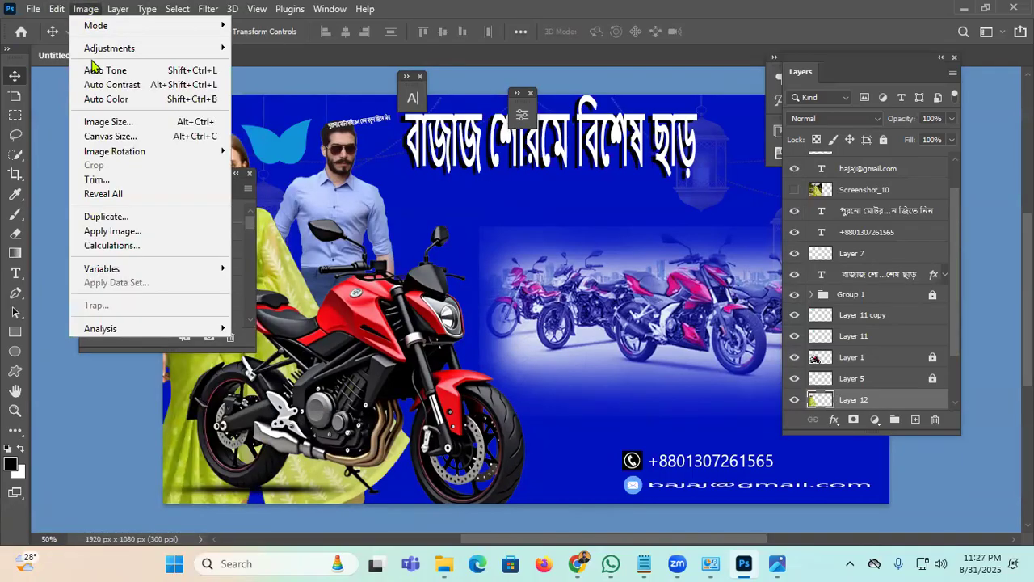
click(290, 91)
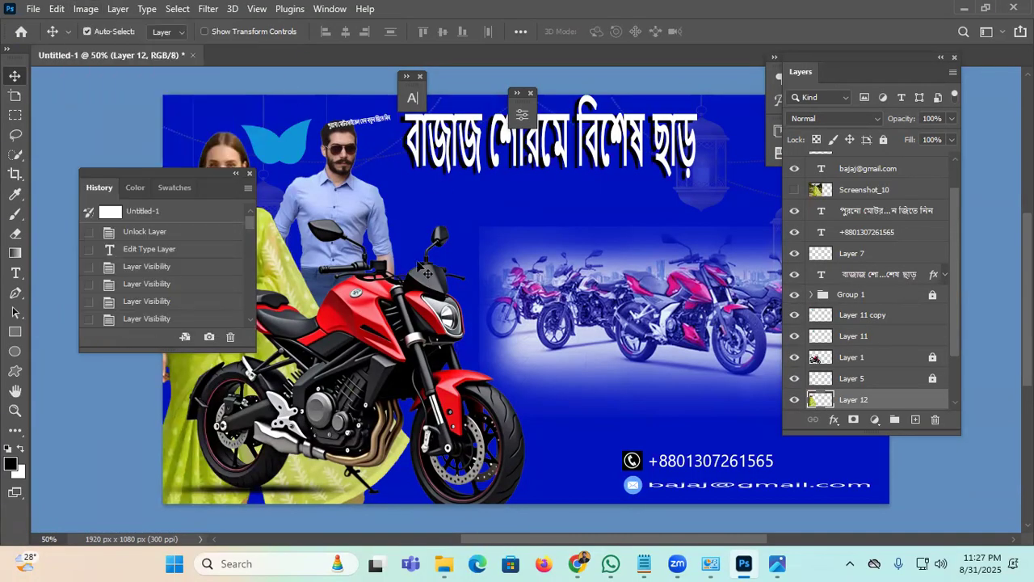
Step: Collapse the History and Layers panels into icons
click(235, 174)
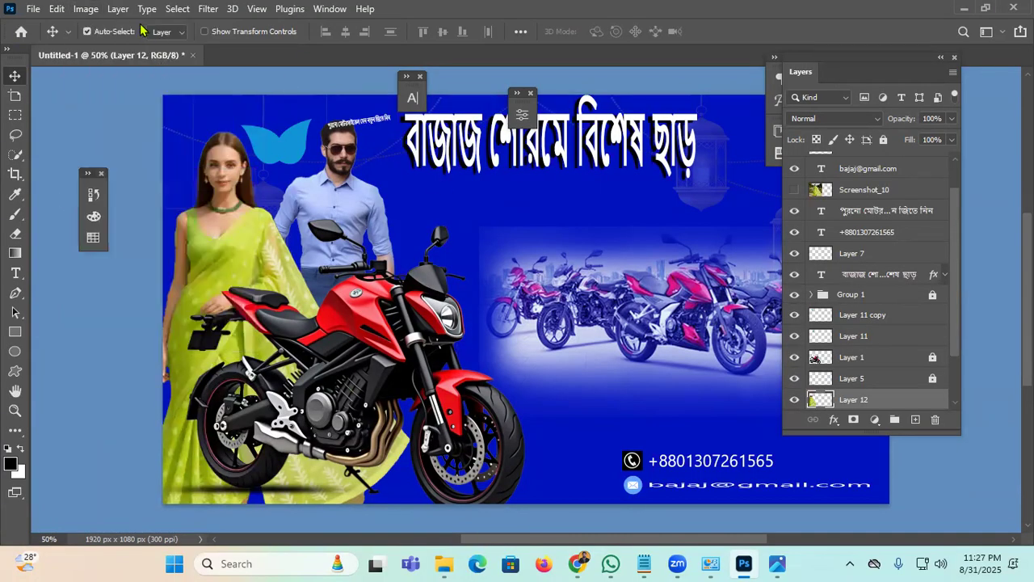
click(208, 9)
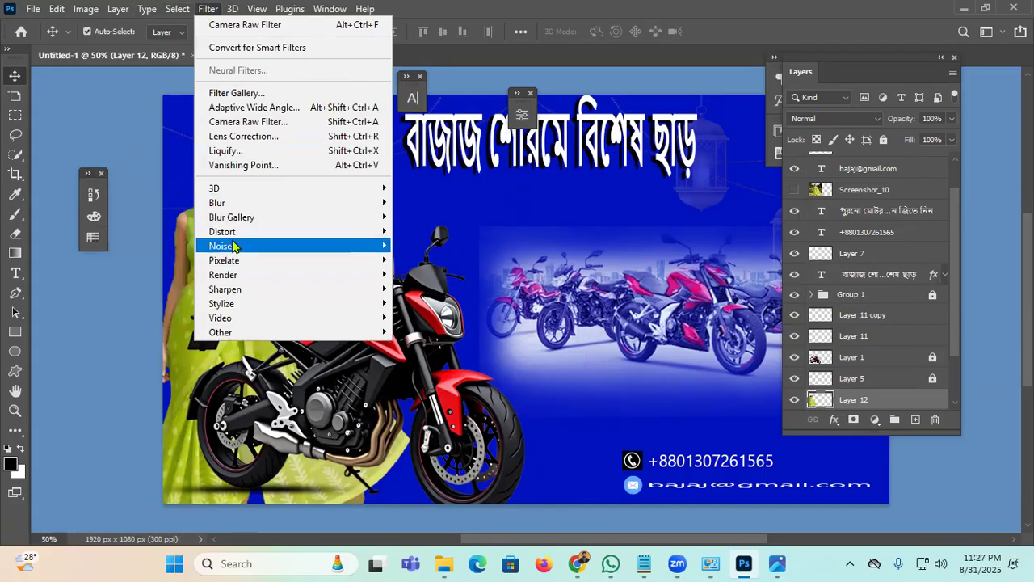
click(538, 246)
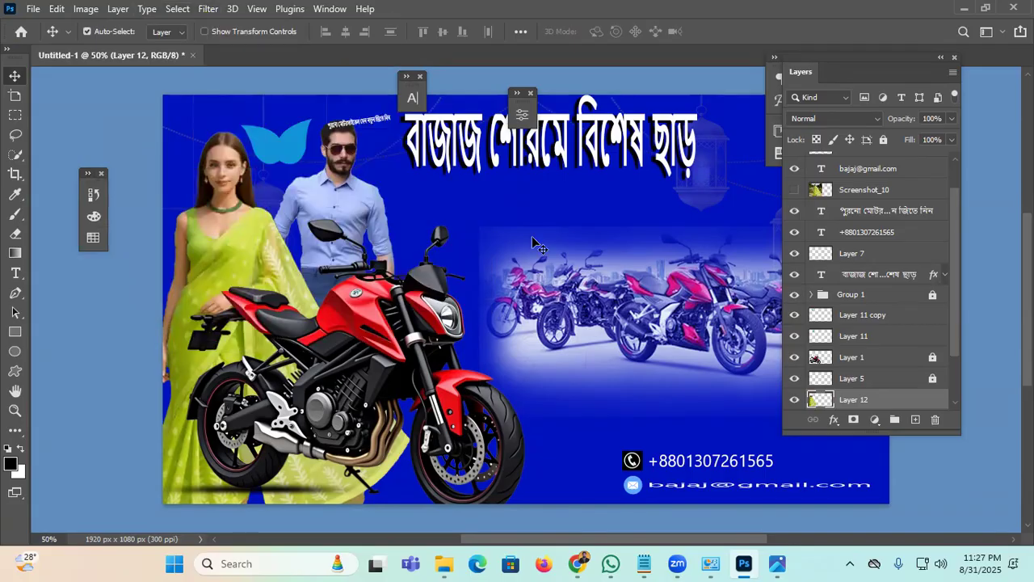
click(332, 14)
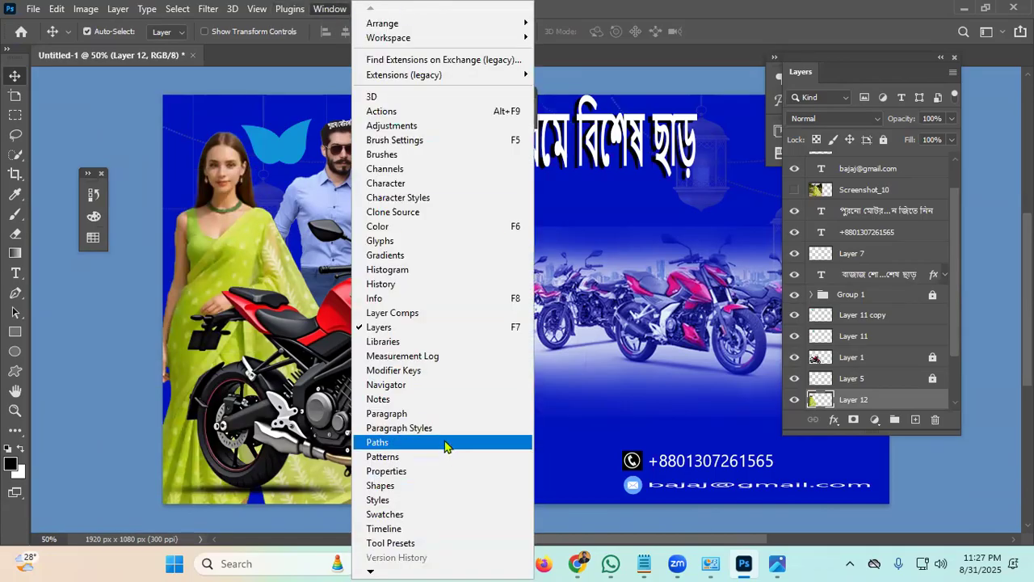
click(123, 112)
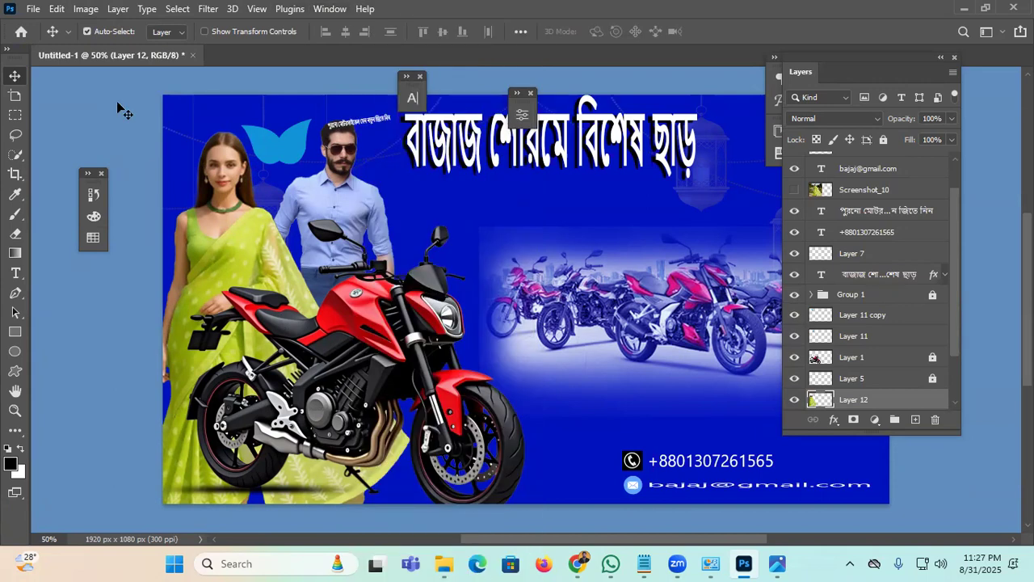
click(941, 57)
Step: Dock the paragraph, character, adjustments and other floating panels into the right icon column
drag(810, 81, 939, 142)
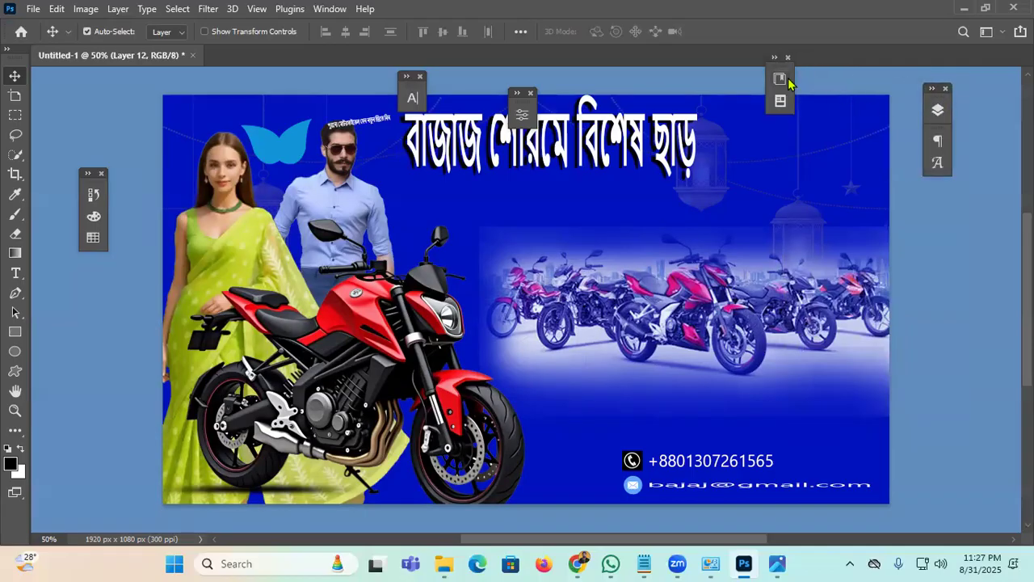
drag(784, 71, 938, 194)
drag(524, 101, 942, 253)
drag(412, 75, 948, 276)
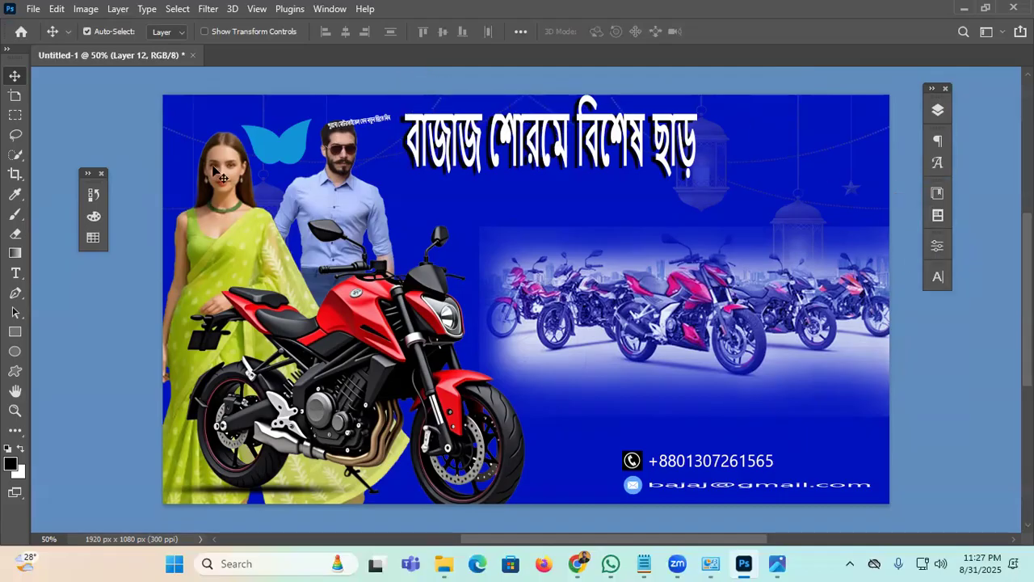
drag(93, 173, 939, 314)
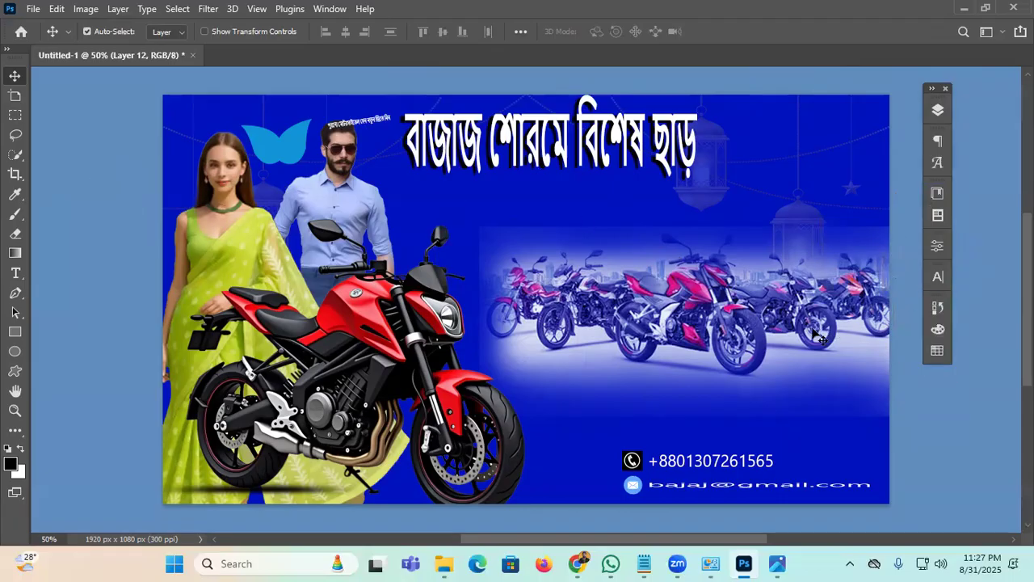